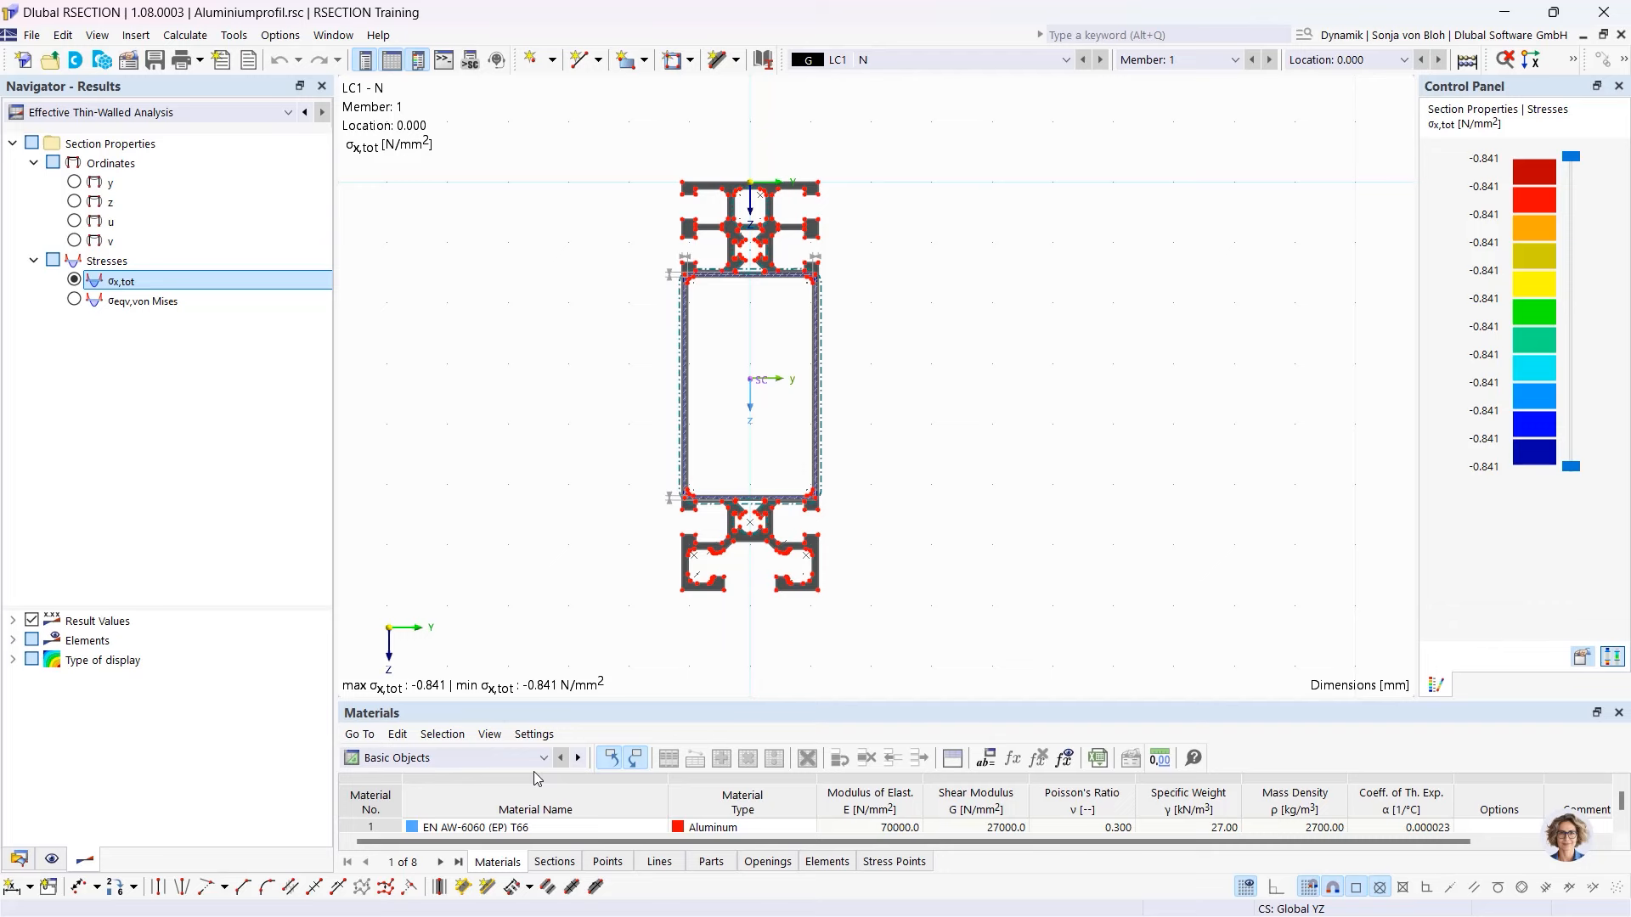
# - Look through the navigator's data, display and results views of the aluminum profile model
pyautogui.click(19, 858)
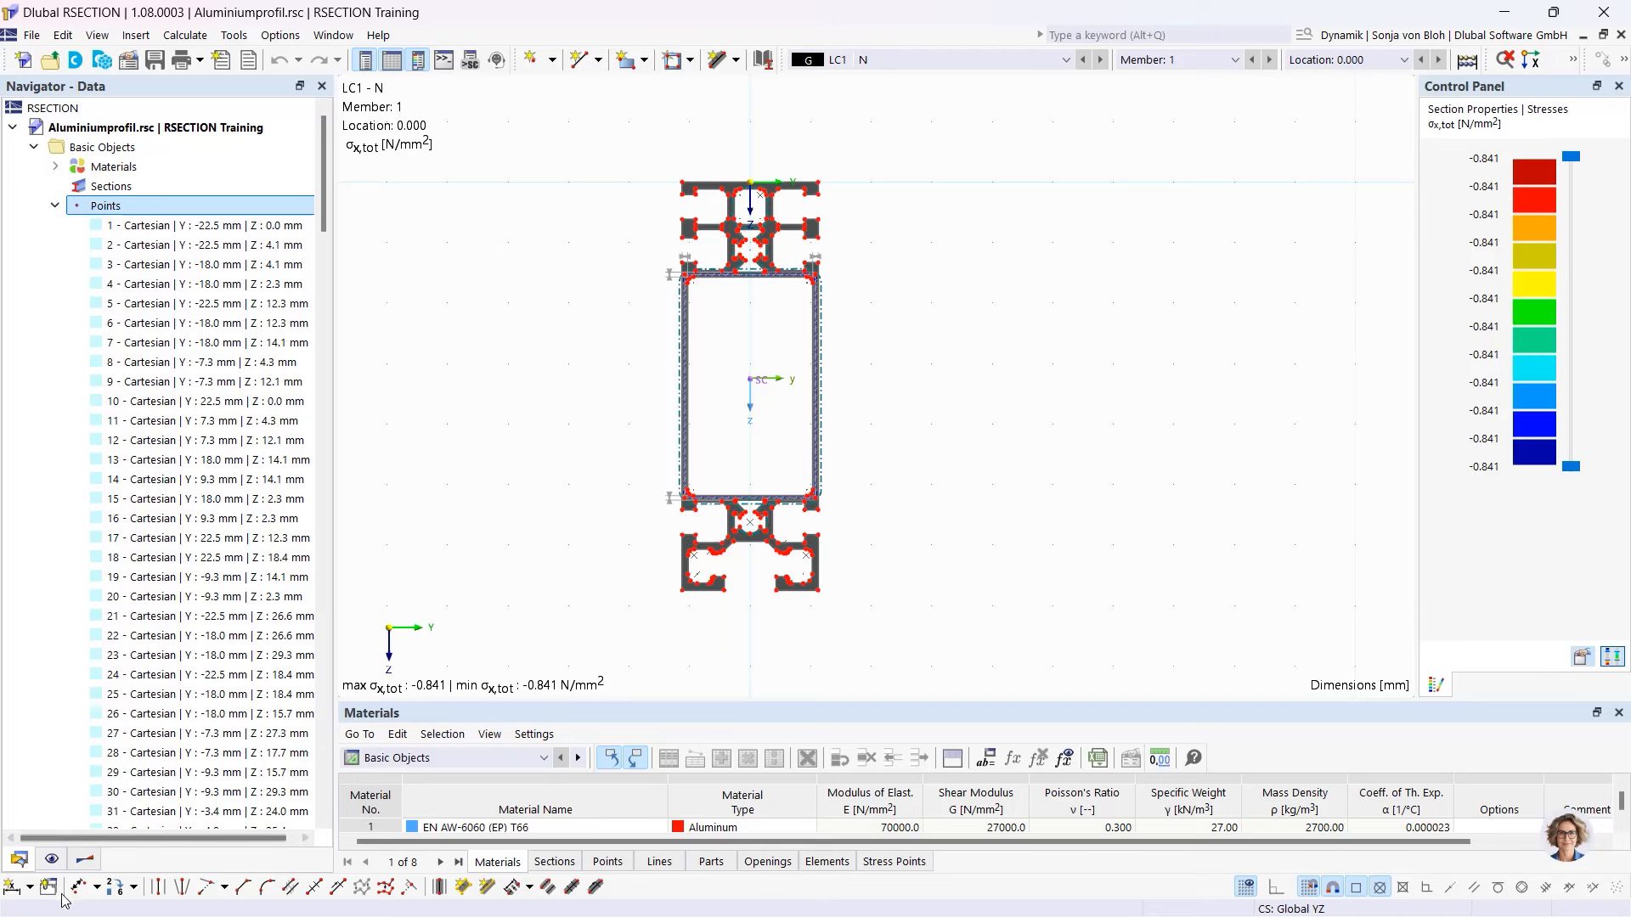
pyautogui.click(51, 860)
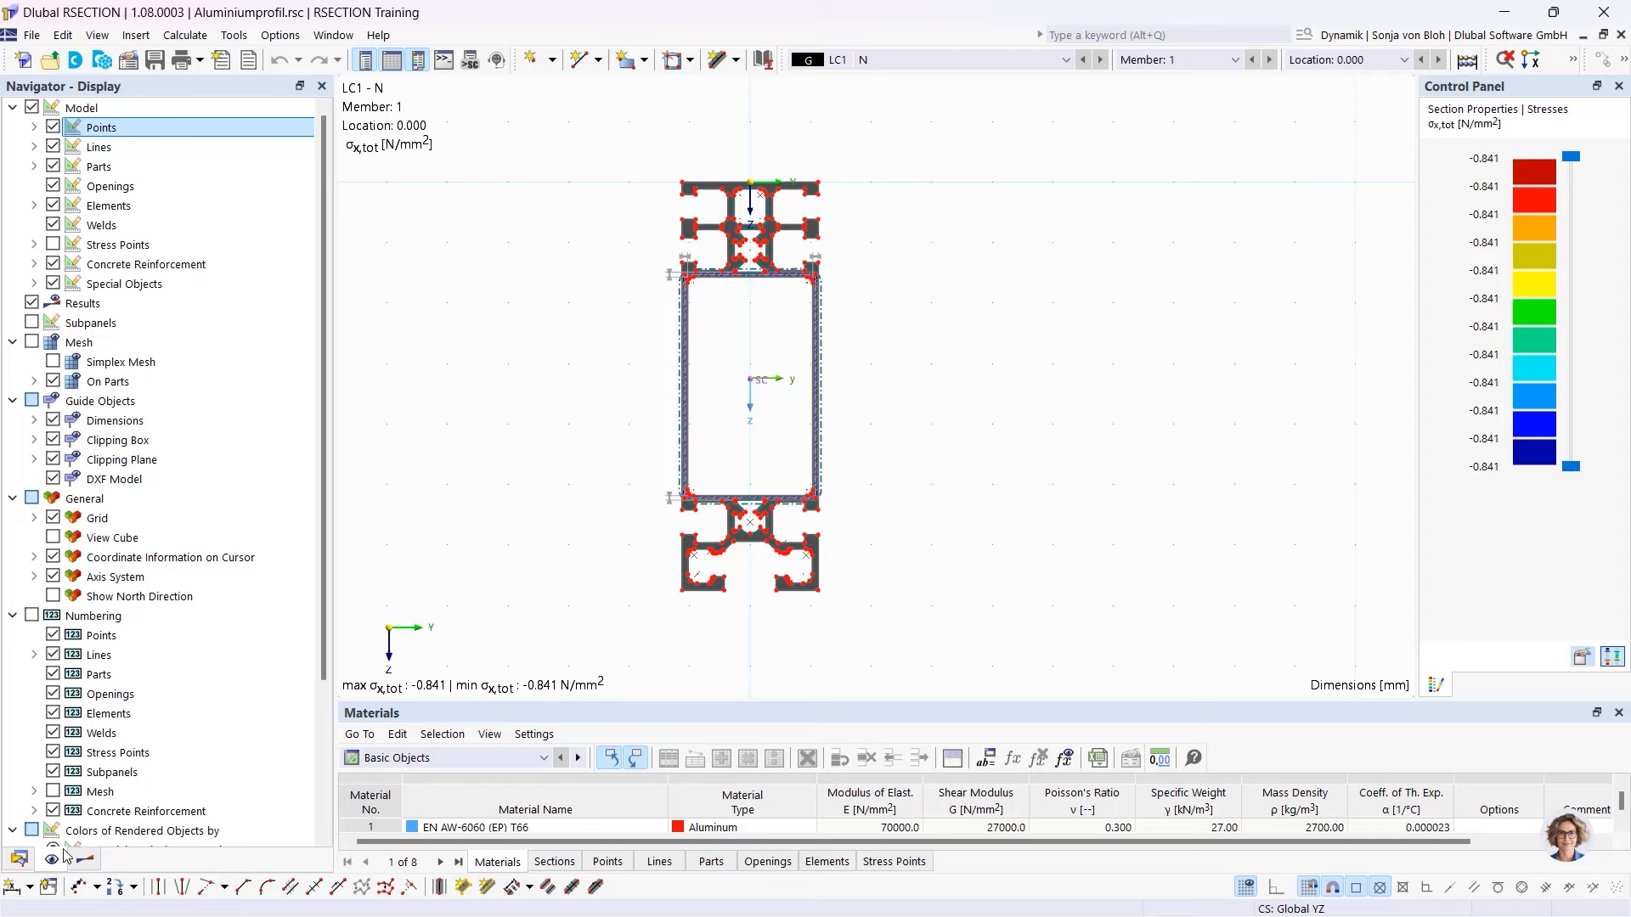
pyautogui.click(85, 861)
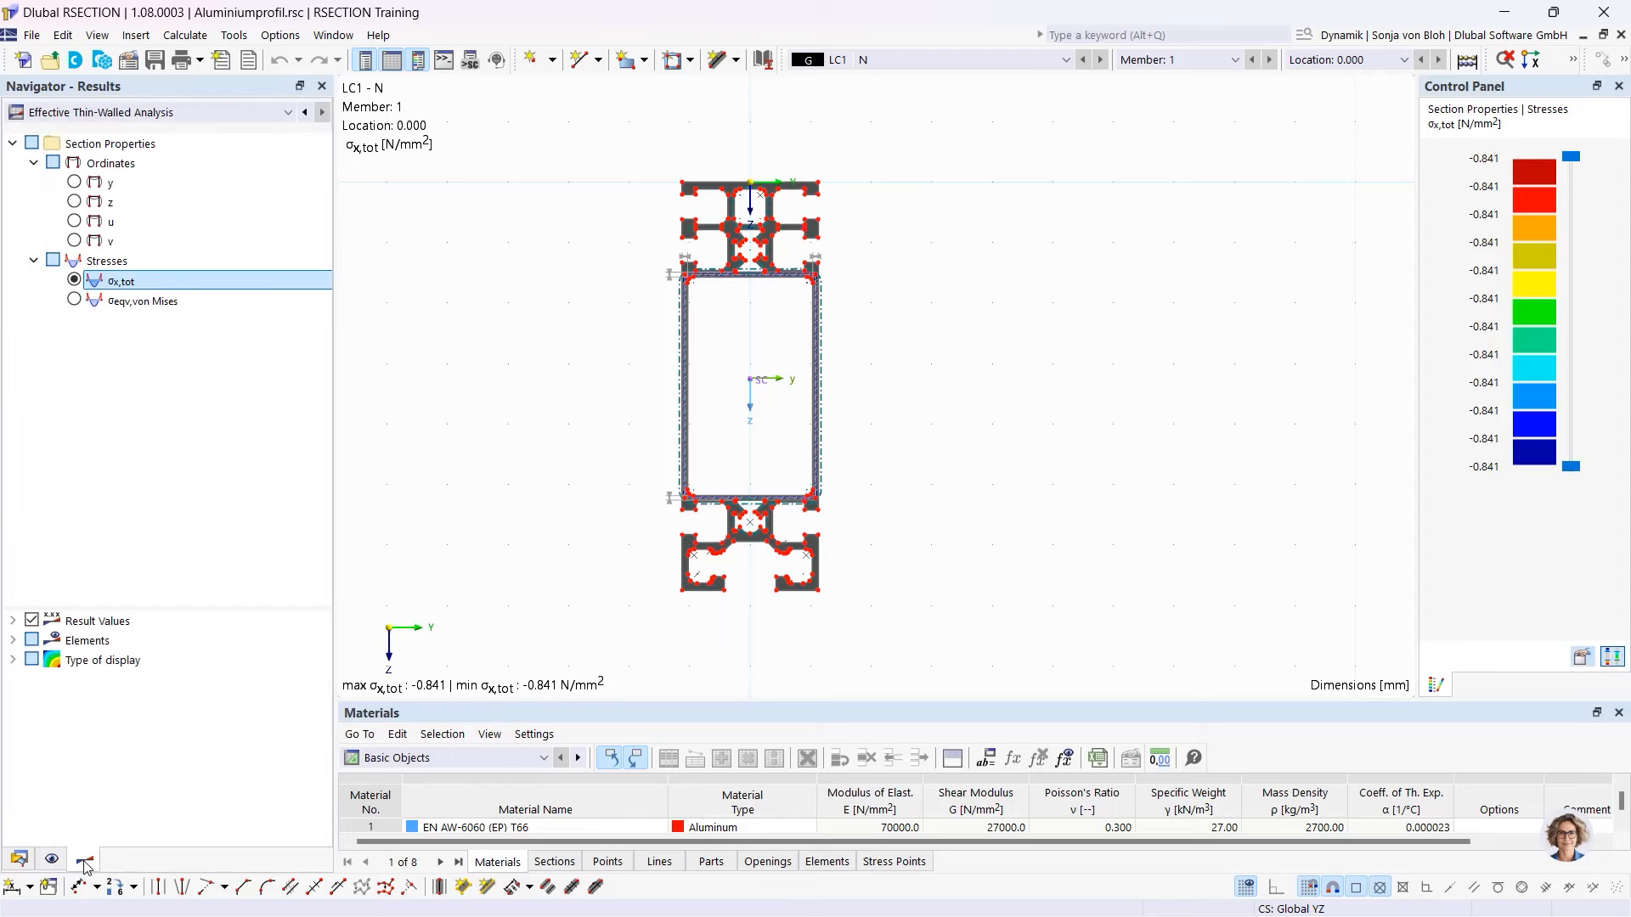
# - Review the type and coordinate settings of point 1 from the model data and close them without changes
pyautogui.click(18, 858)
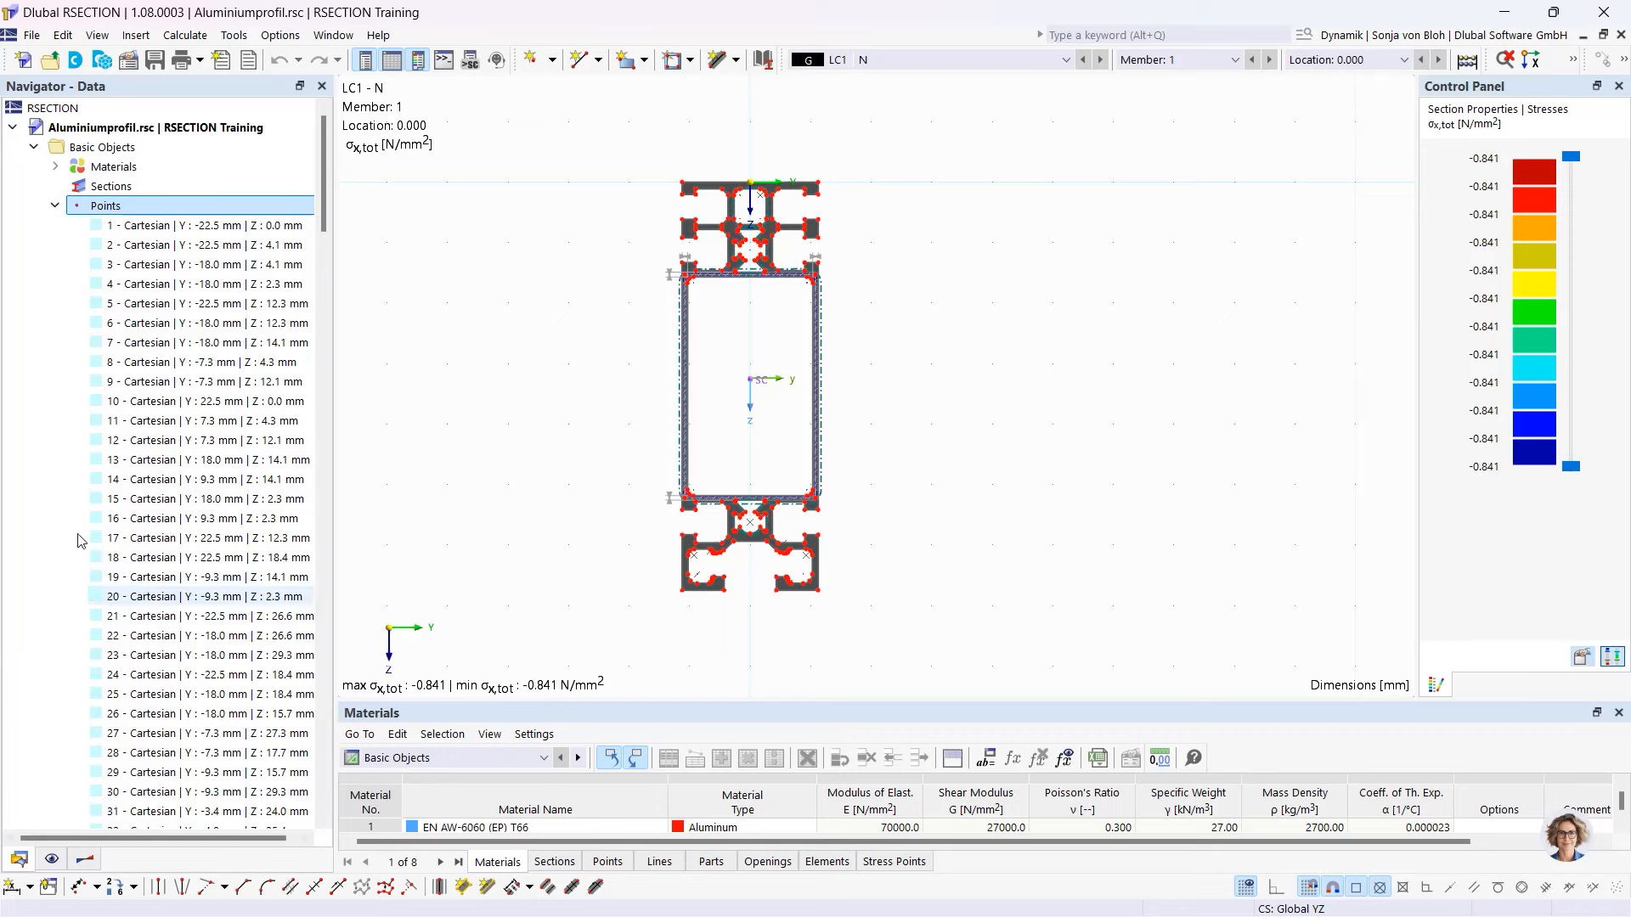
pyautogui.click(151, 227)
pyautogui.doubleClick(151, 228)
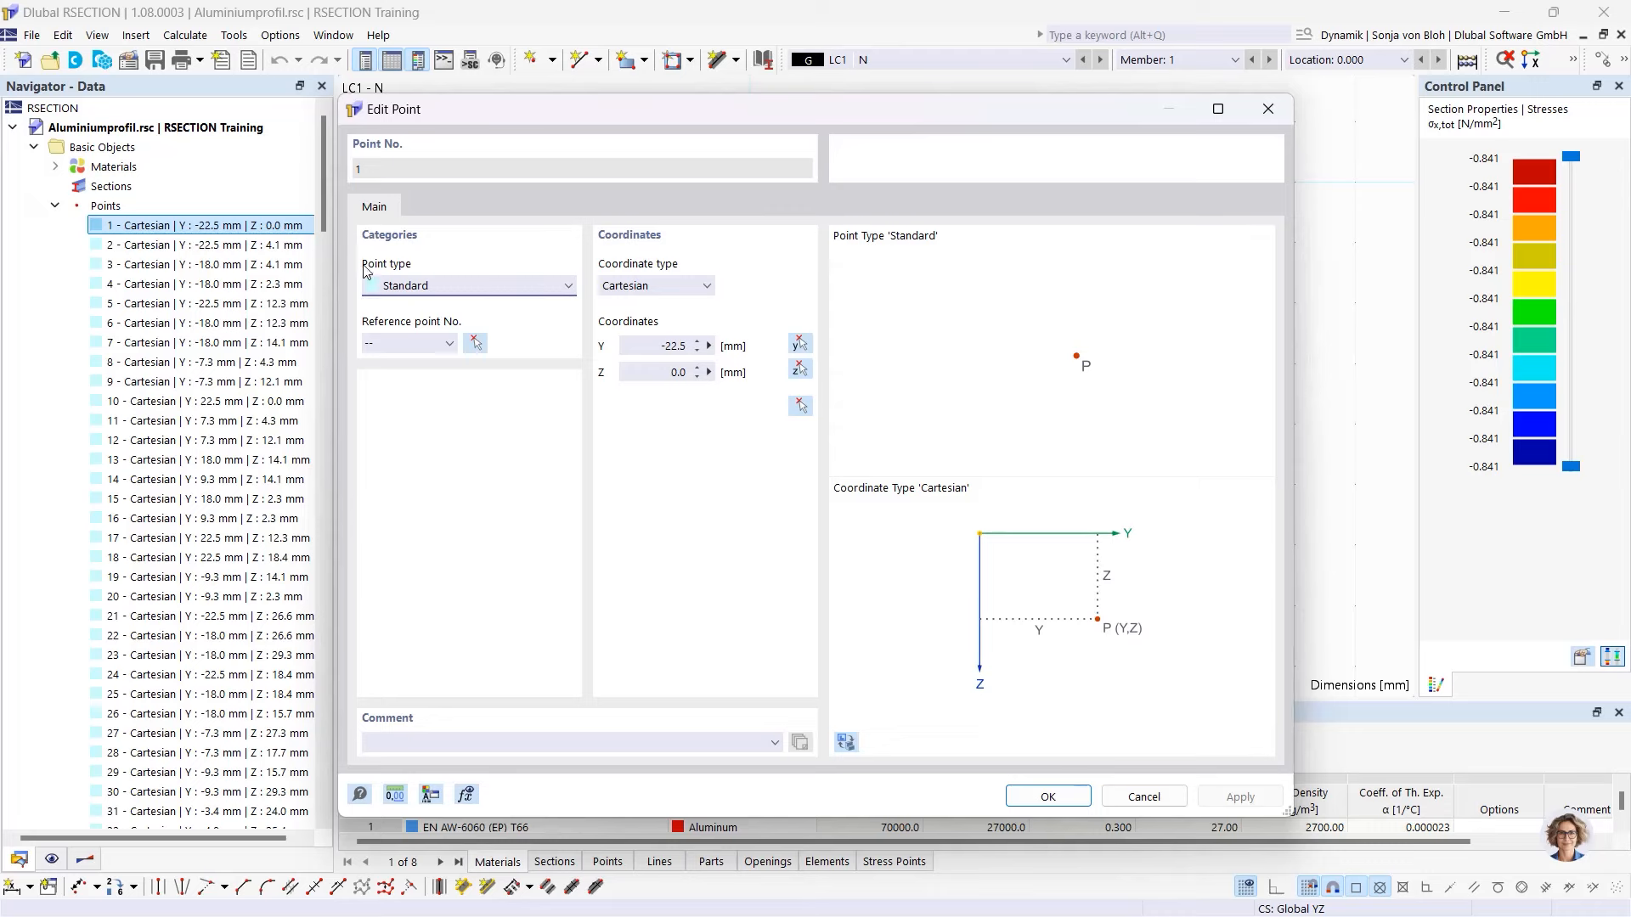
pyautogui.click(1269, 108)
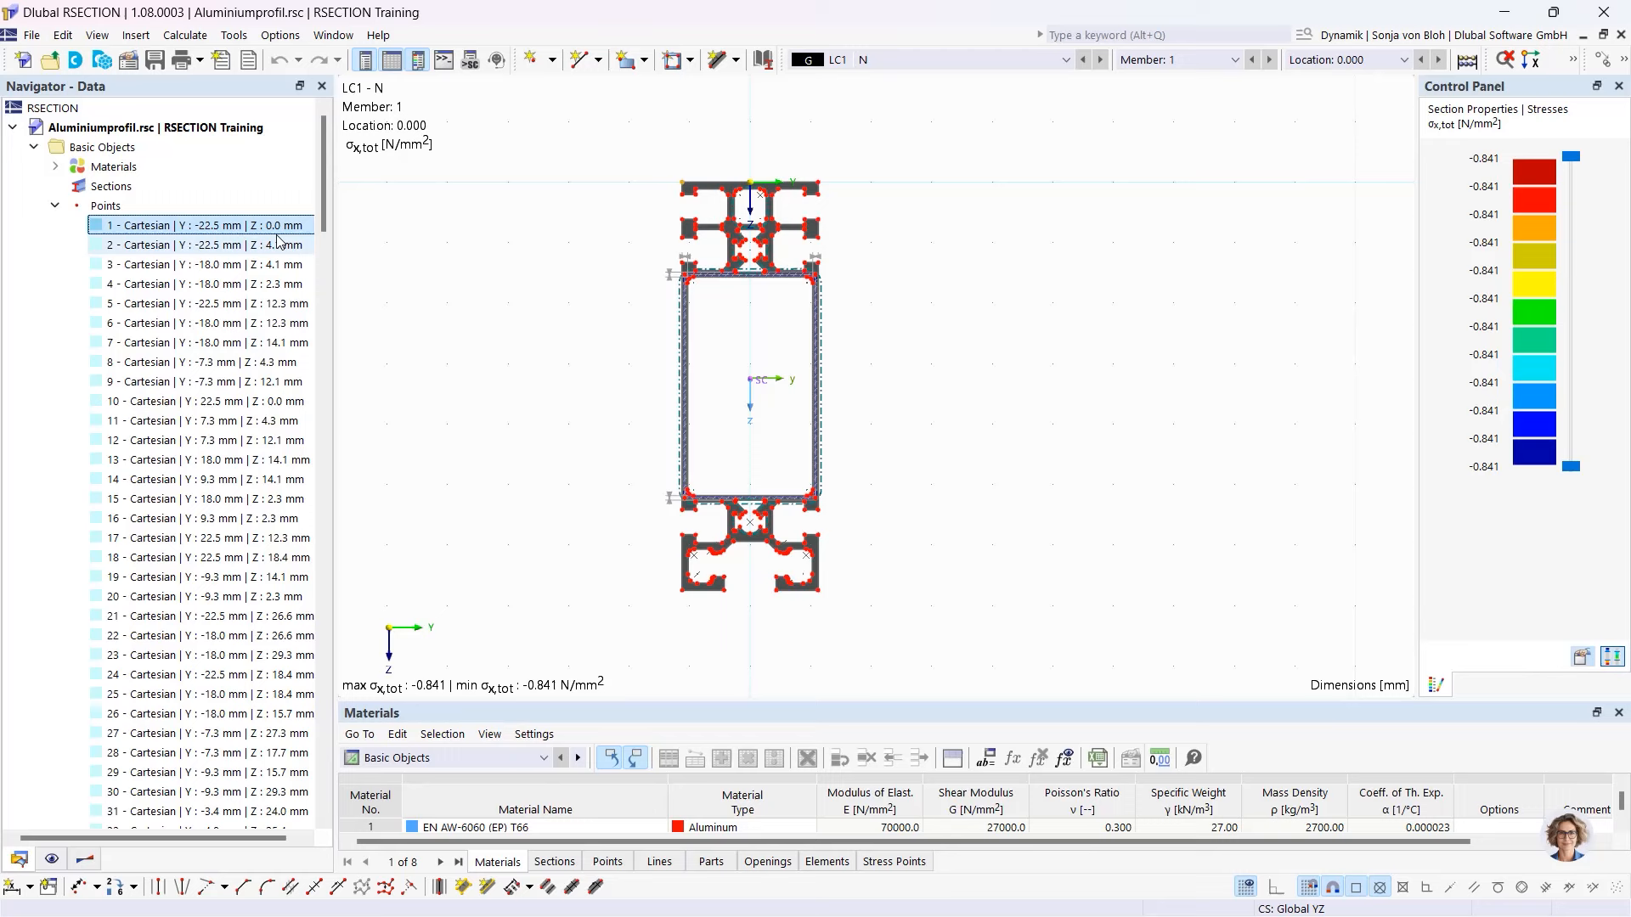
# - View the input settings for a new standard point and close them without creating the point
pyautogui.rightClick(109, 208)
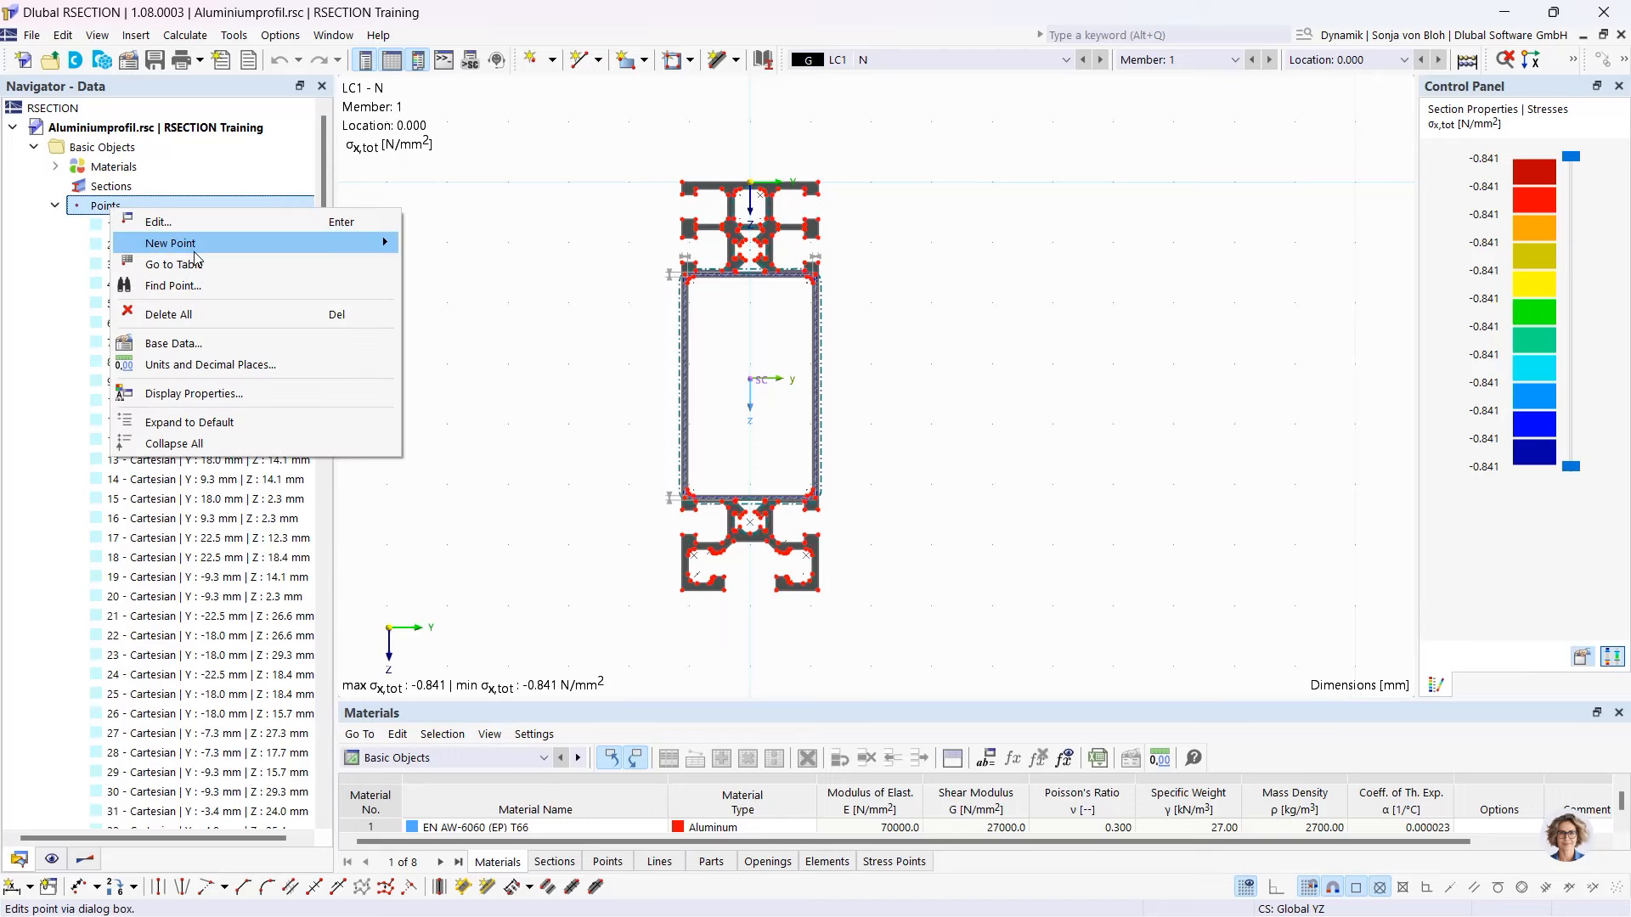
pyautogui.moveTo(194, 246)
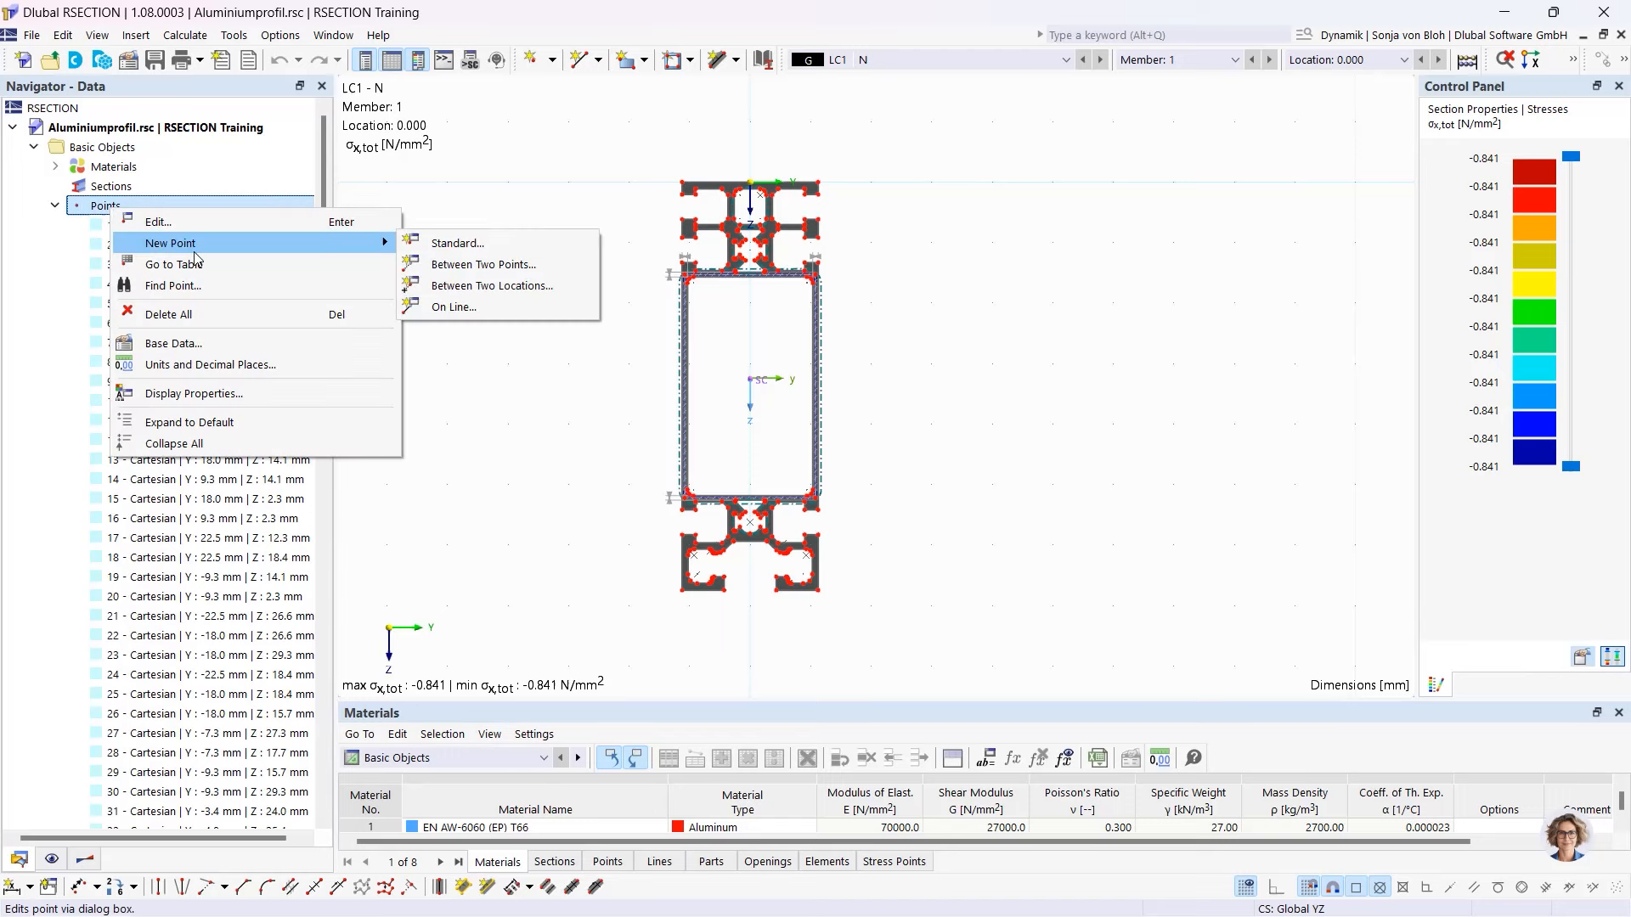
pyautogui.click(439, 244)
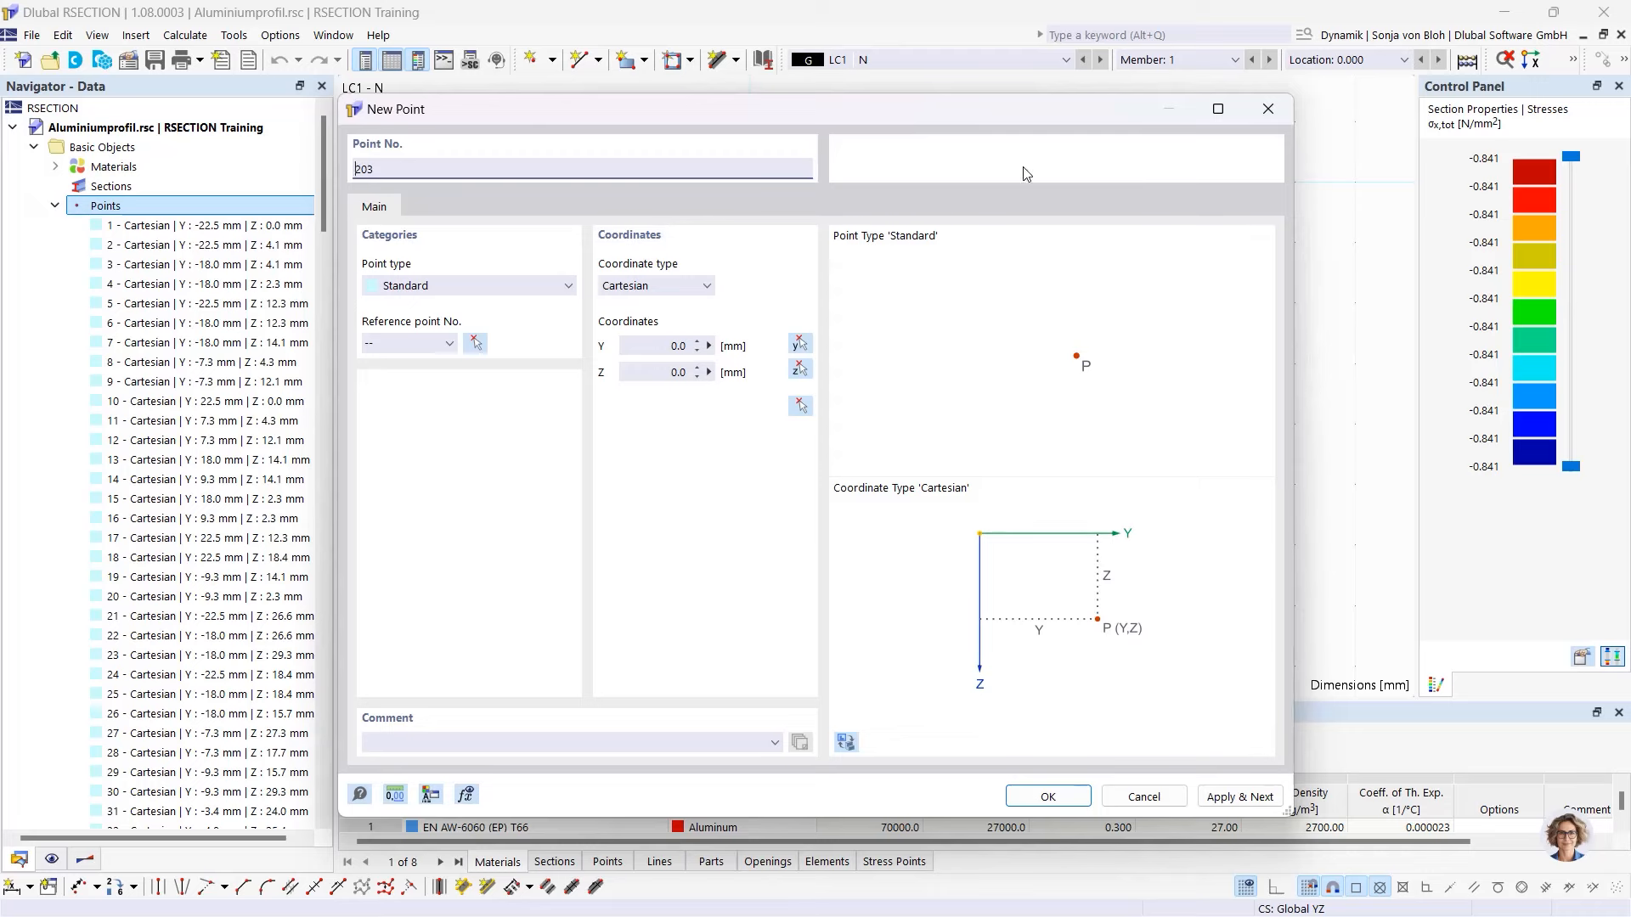
pyautogui.click(1268, 109)
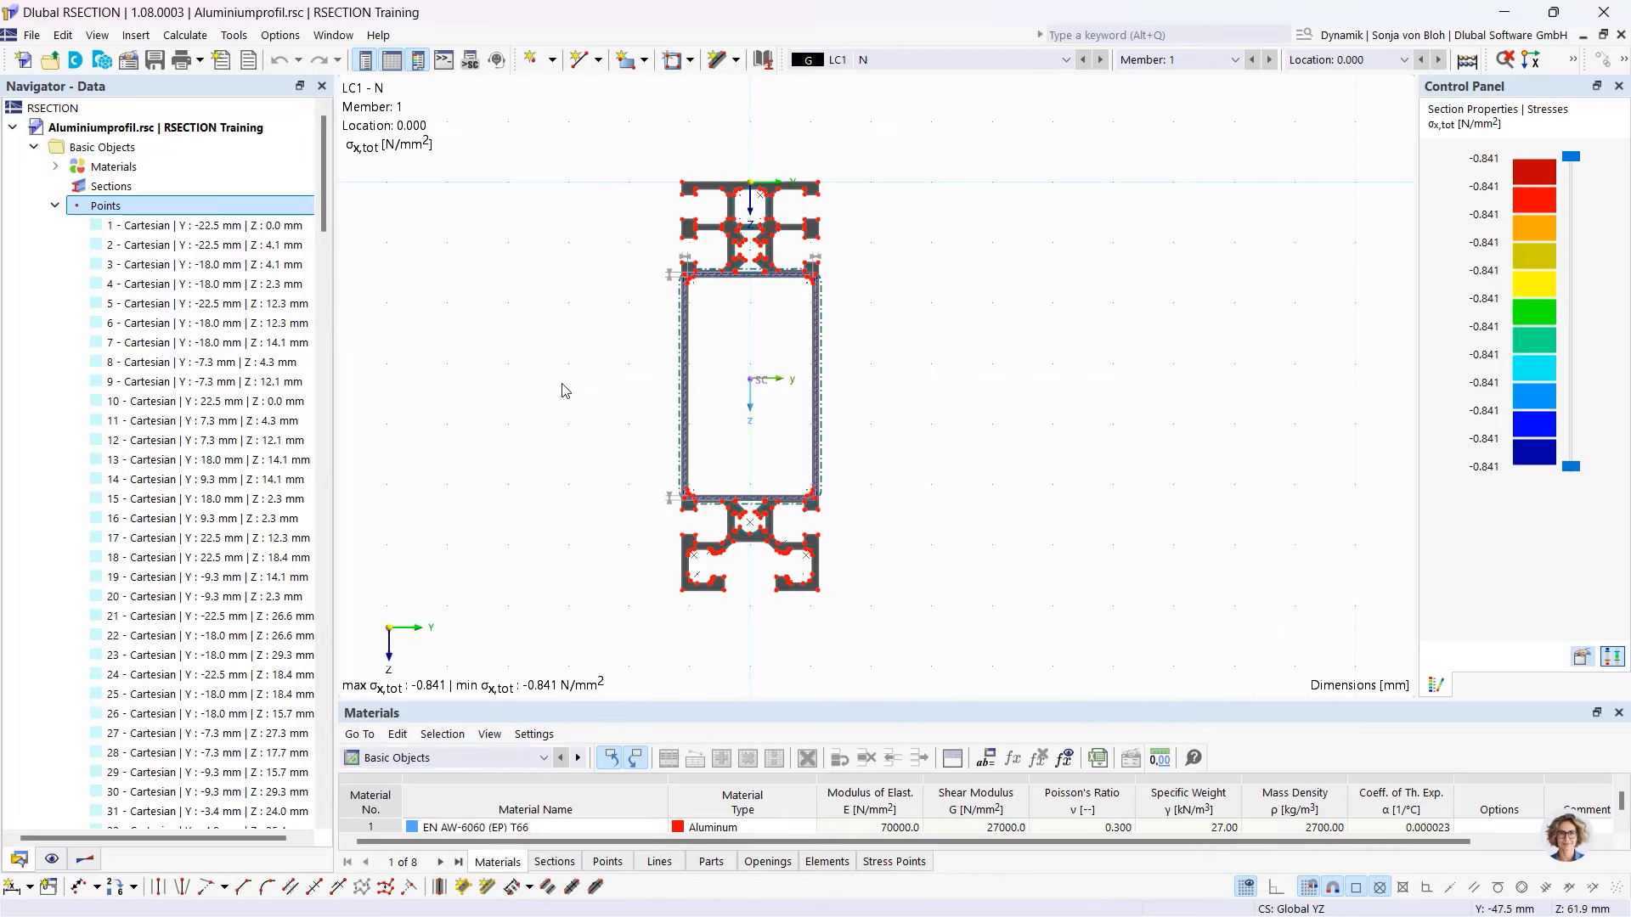
# - Hide the model's points in the graphic and show them again
pyautogui.click(49, 861)
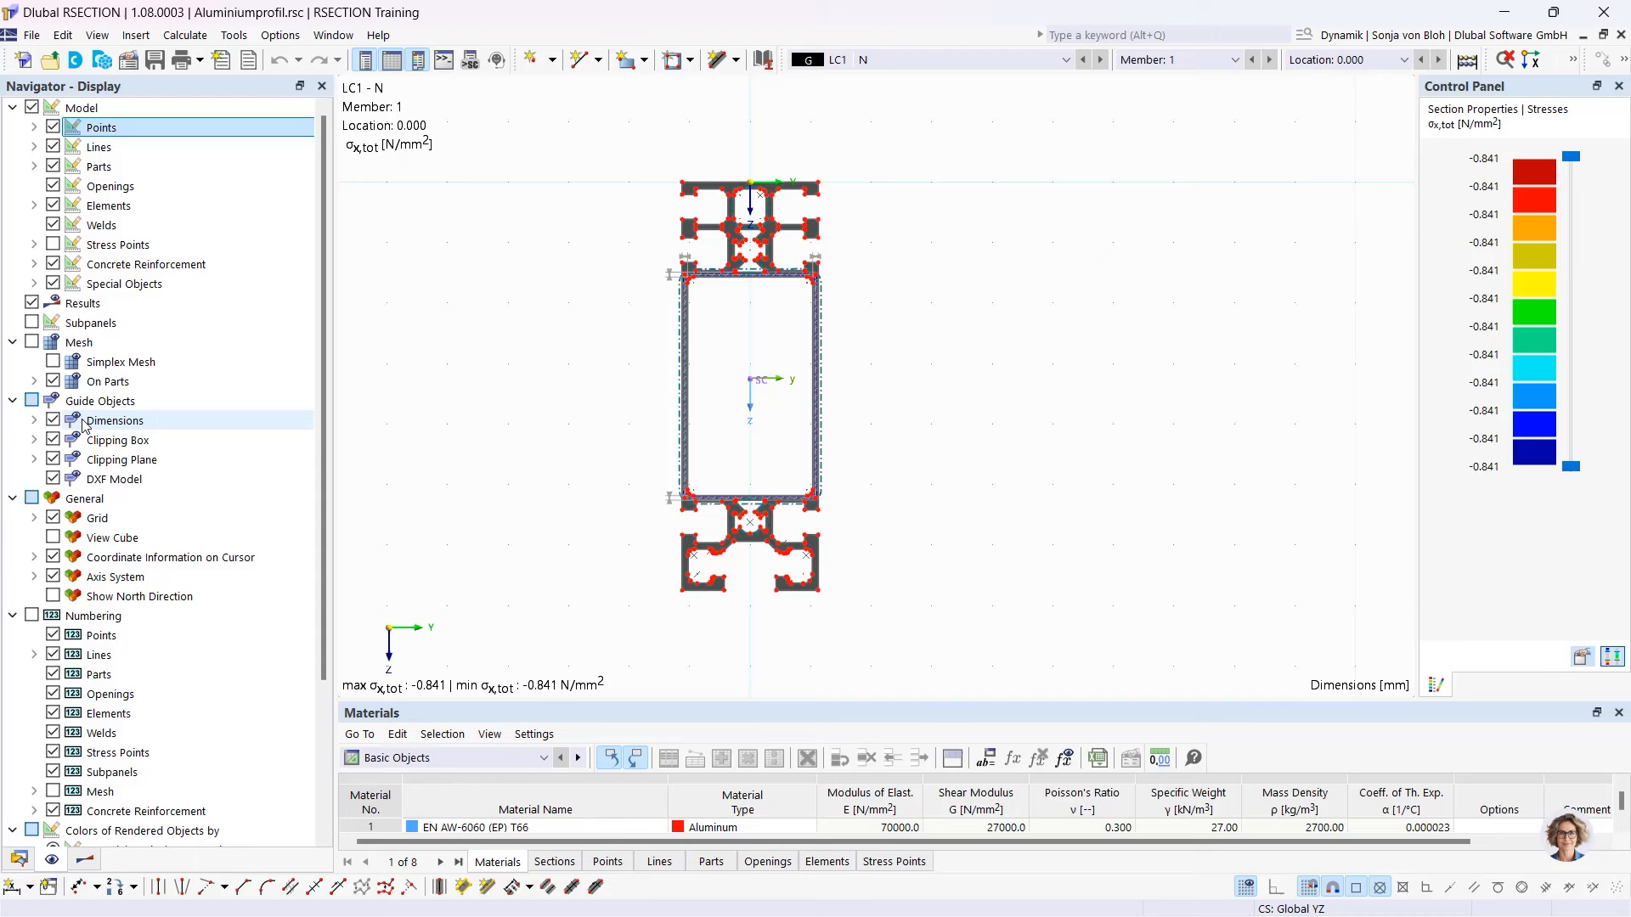
pyautogui.click(52, 127)
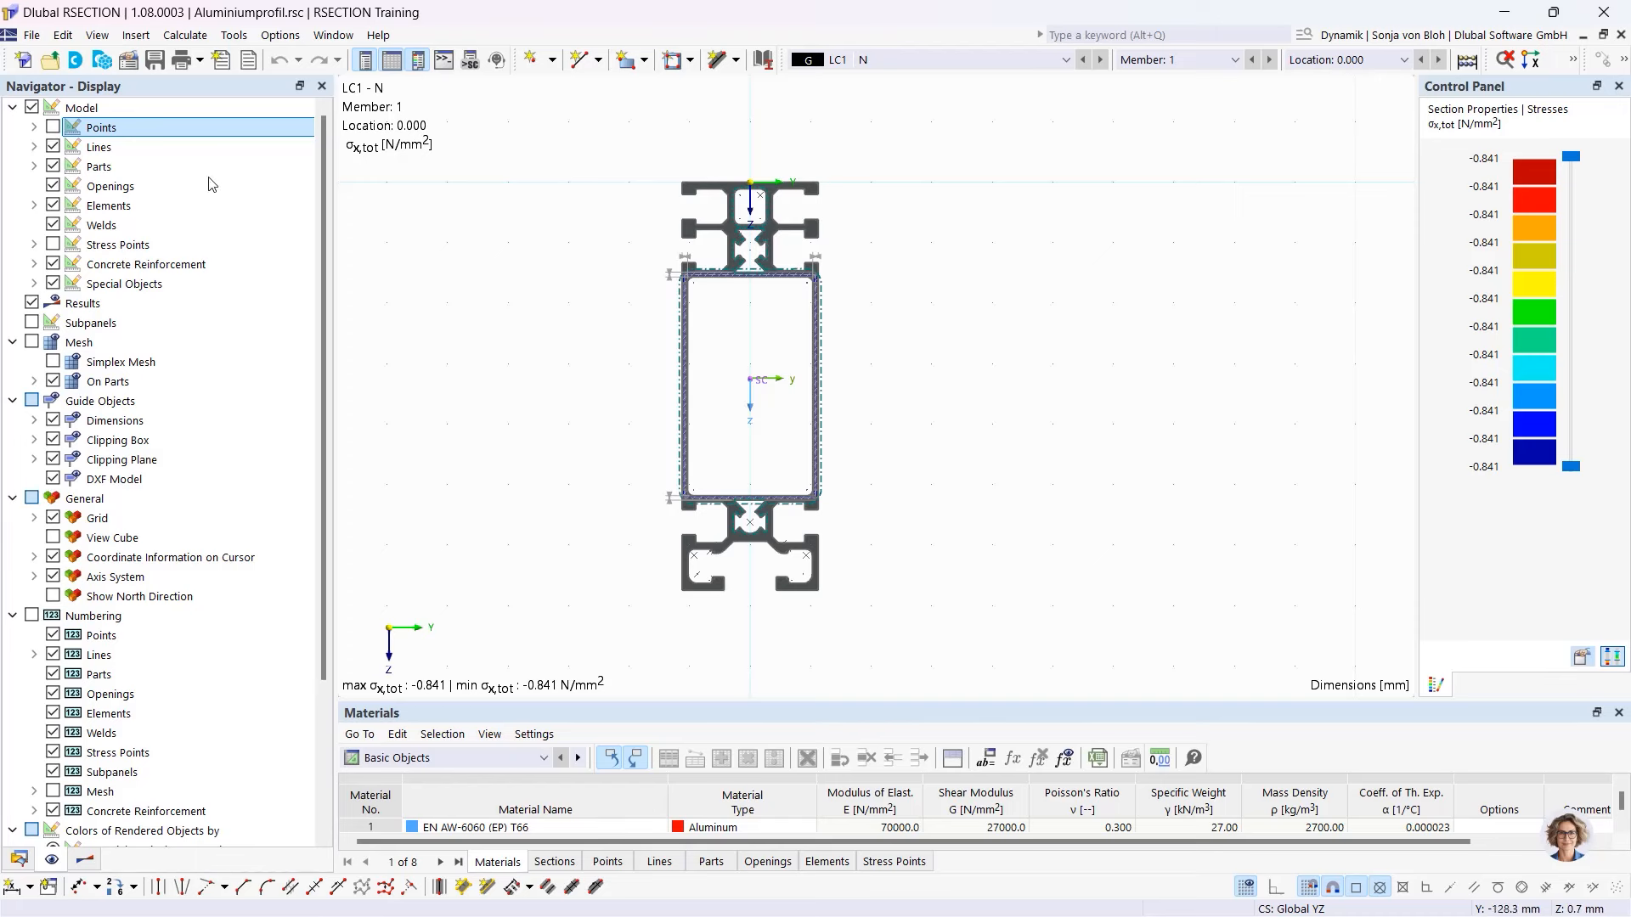
pyautogui.click(54, 129)
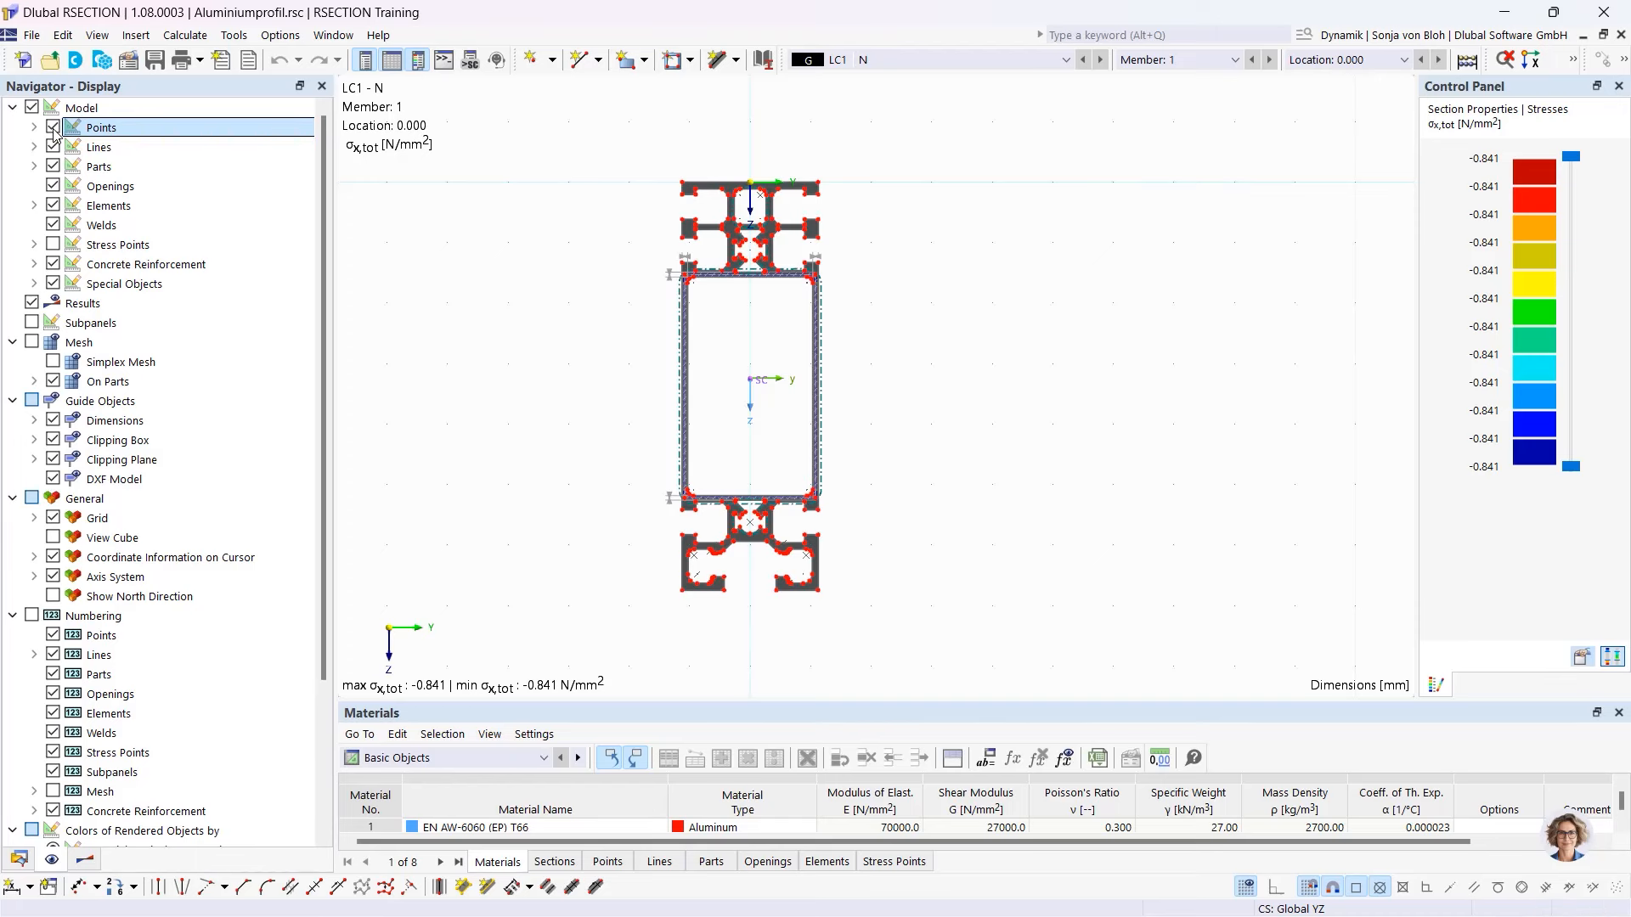
# - Display the y ordinates result on the section and return to the σx,tot stress result
pyautogui.click(85, 859)
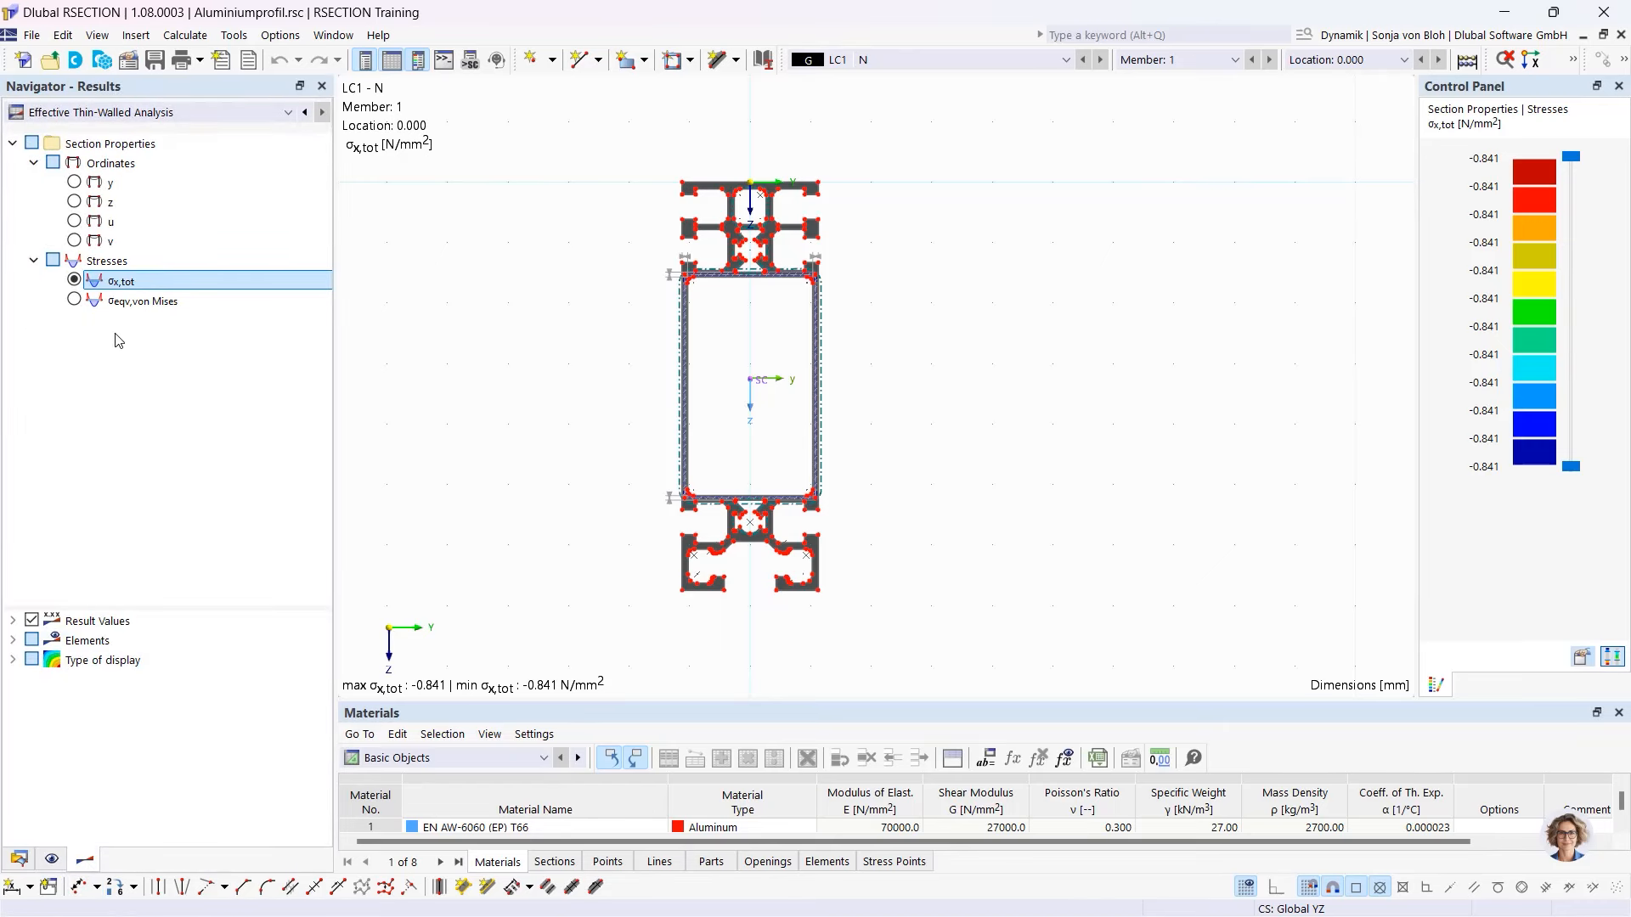
pyautogui.click(75, 182)
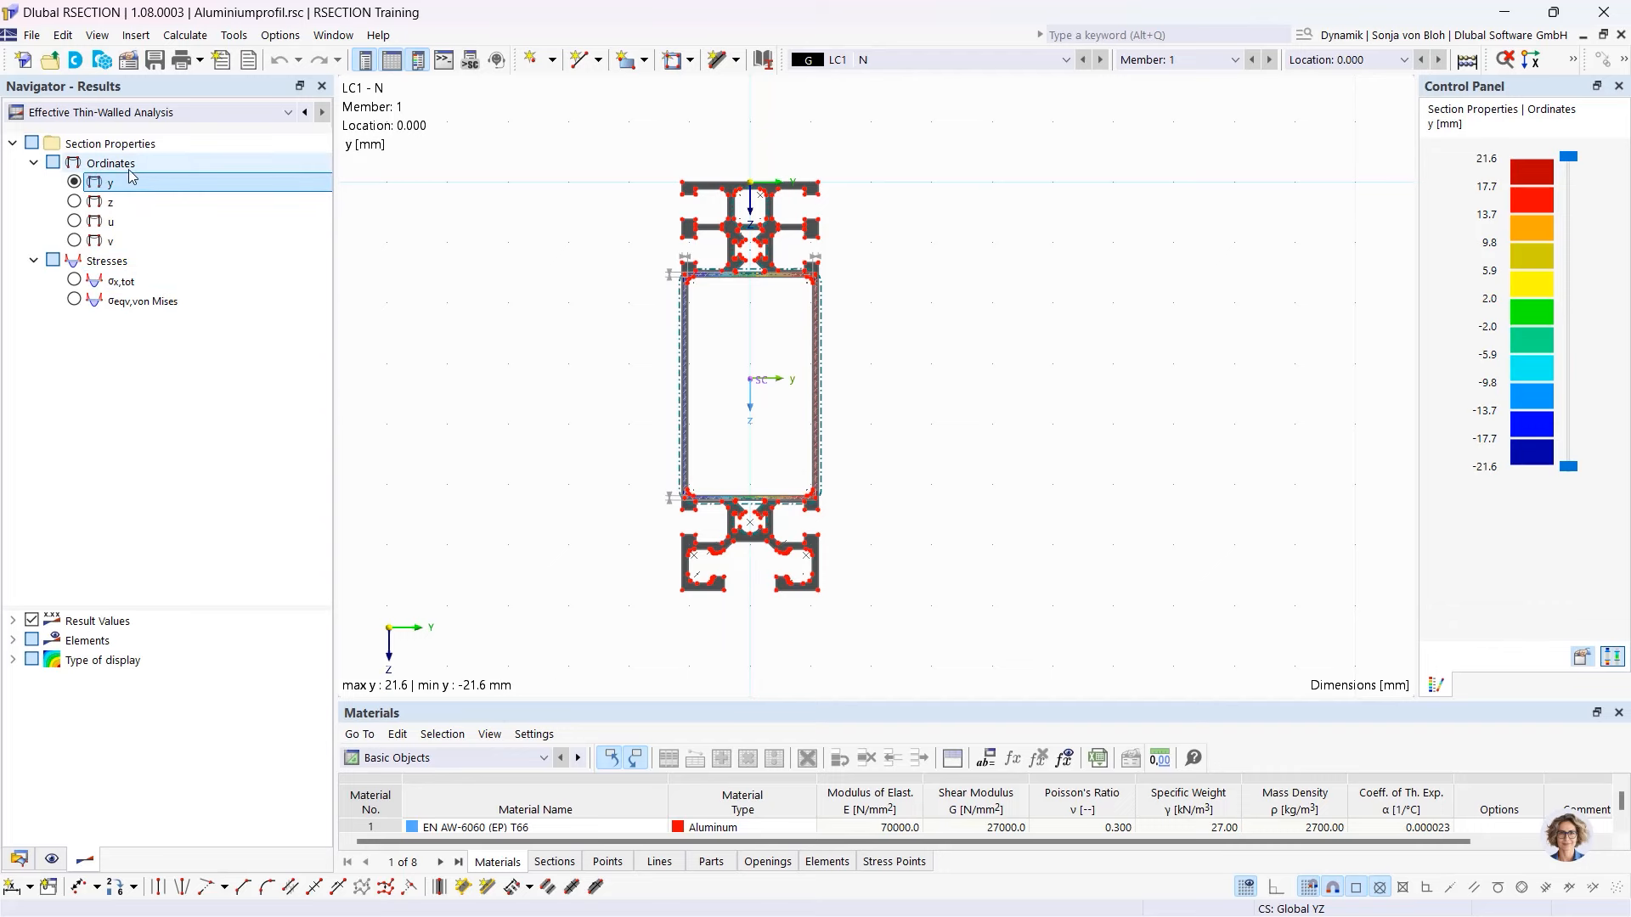
pyautogui.click(75, 279)
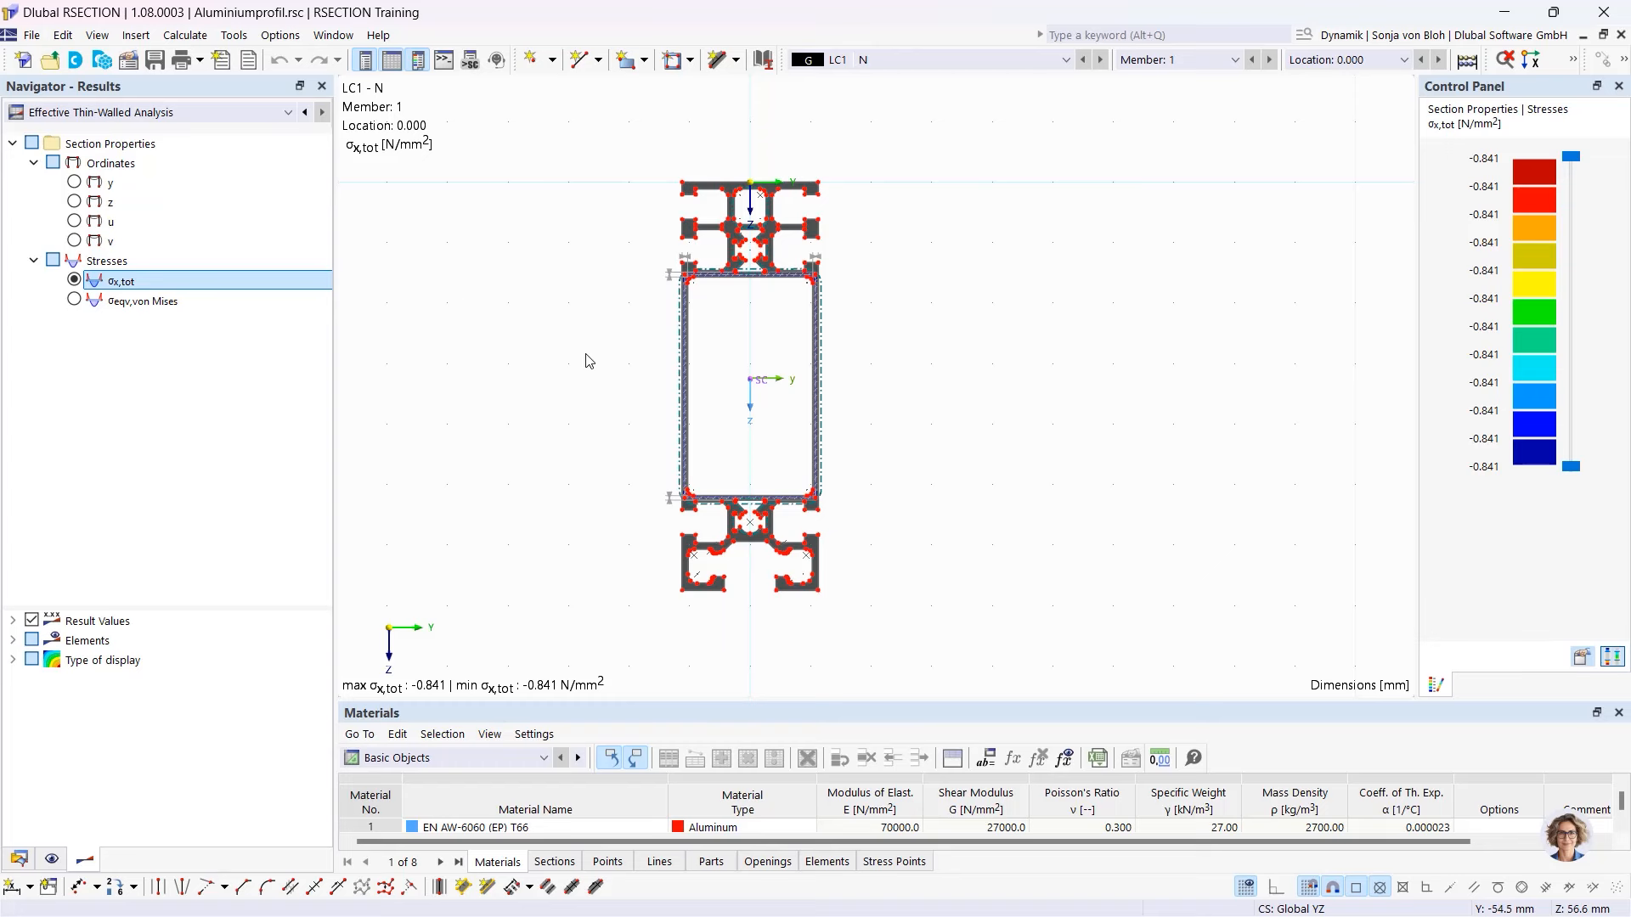
# - Look at the commands offered for part 1 of the section and dismiss them with nothing selected
pyautogui.moveTo(608, 356)
pyautogui.mouseDown(button='middle')
pyautogui.moveTo(789, 383)
pyautogui.moveTo(579, 378)
pyautogui.moveTo(594, 393)
pyautogui.moveTo(881, 400)
pyautogui.moveTo(688, 407)
pyautogui.moveTo(661, 358)
pyautogui.mouseUp(button='middle')
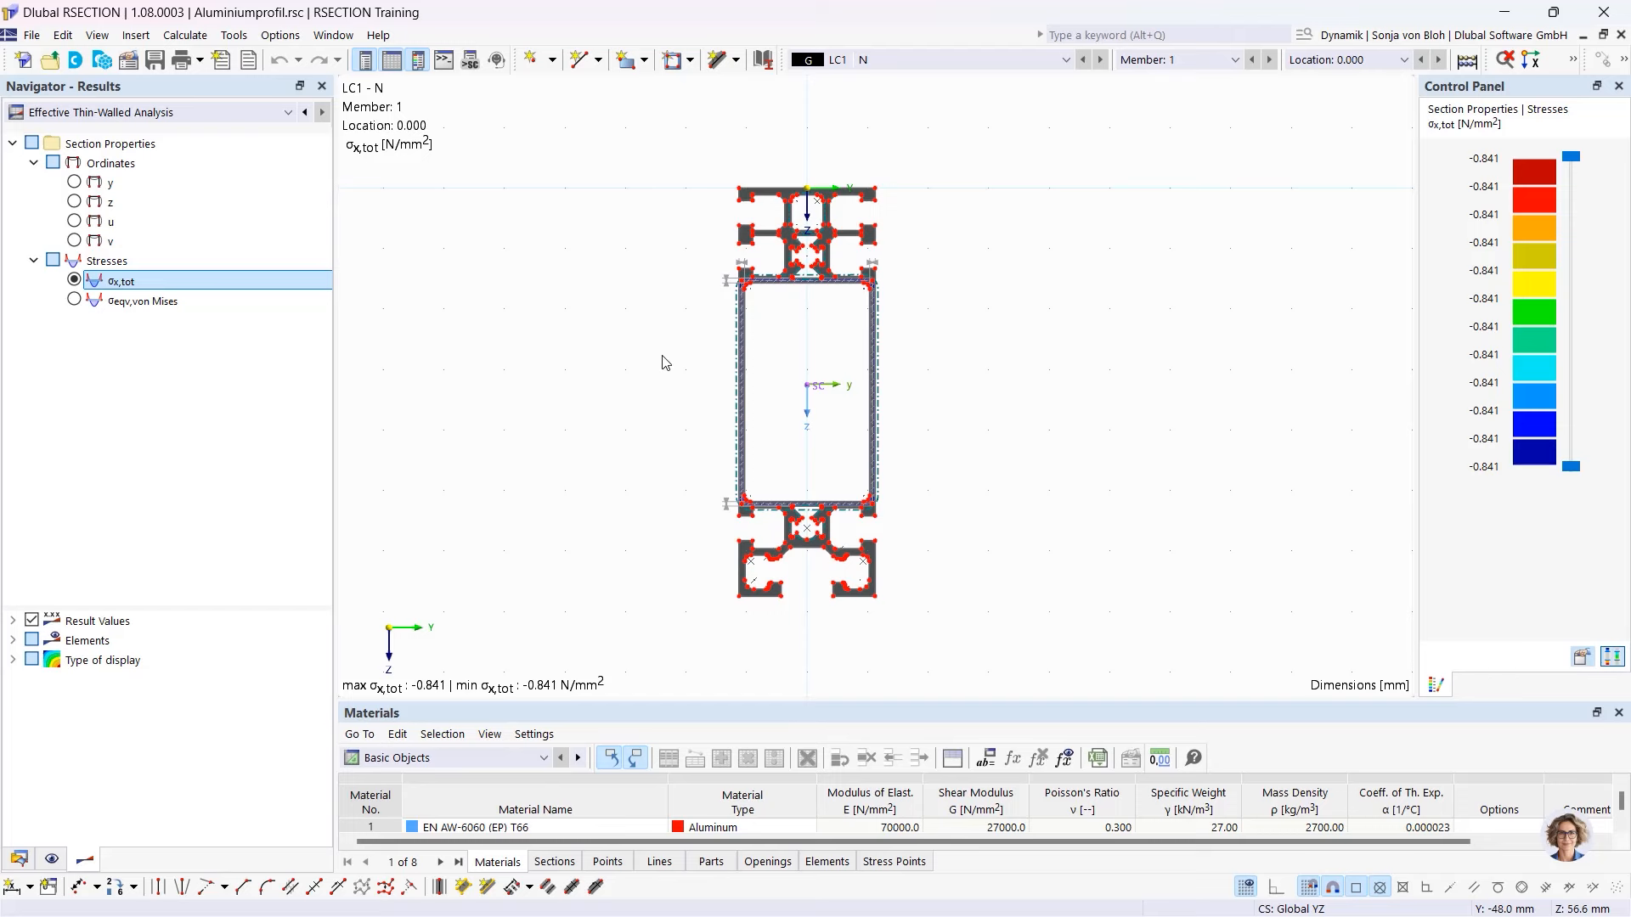
pyautogui.scroll(2, 662, 360)
pyautogui.scroll(-1, 671, 352)
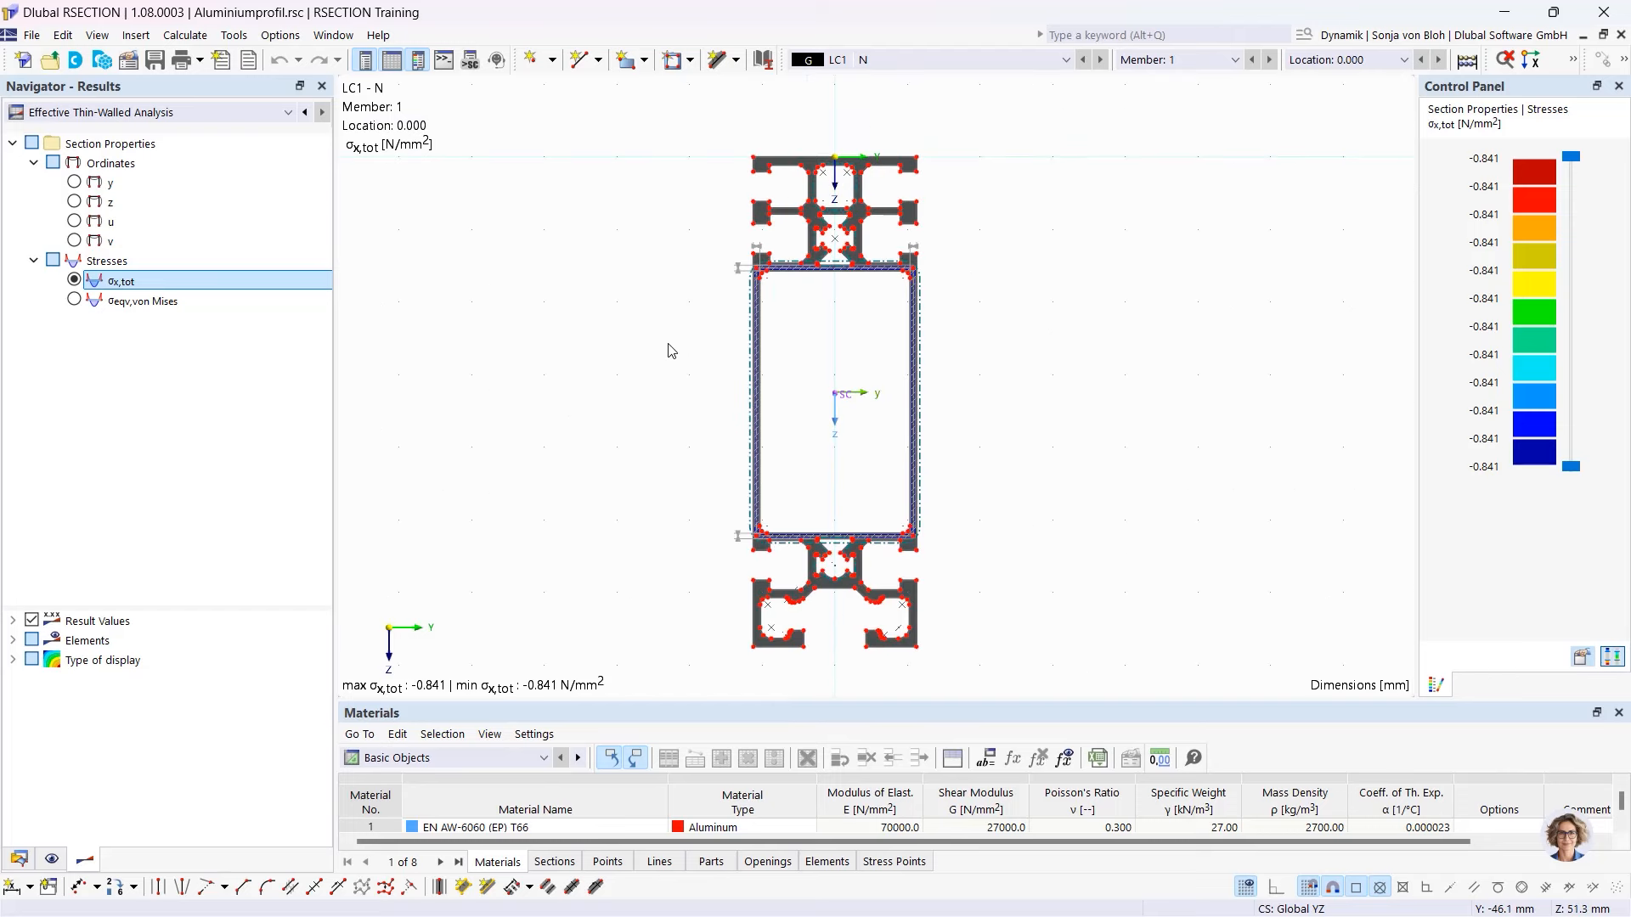
pyautogui.rightClick(814, 219)
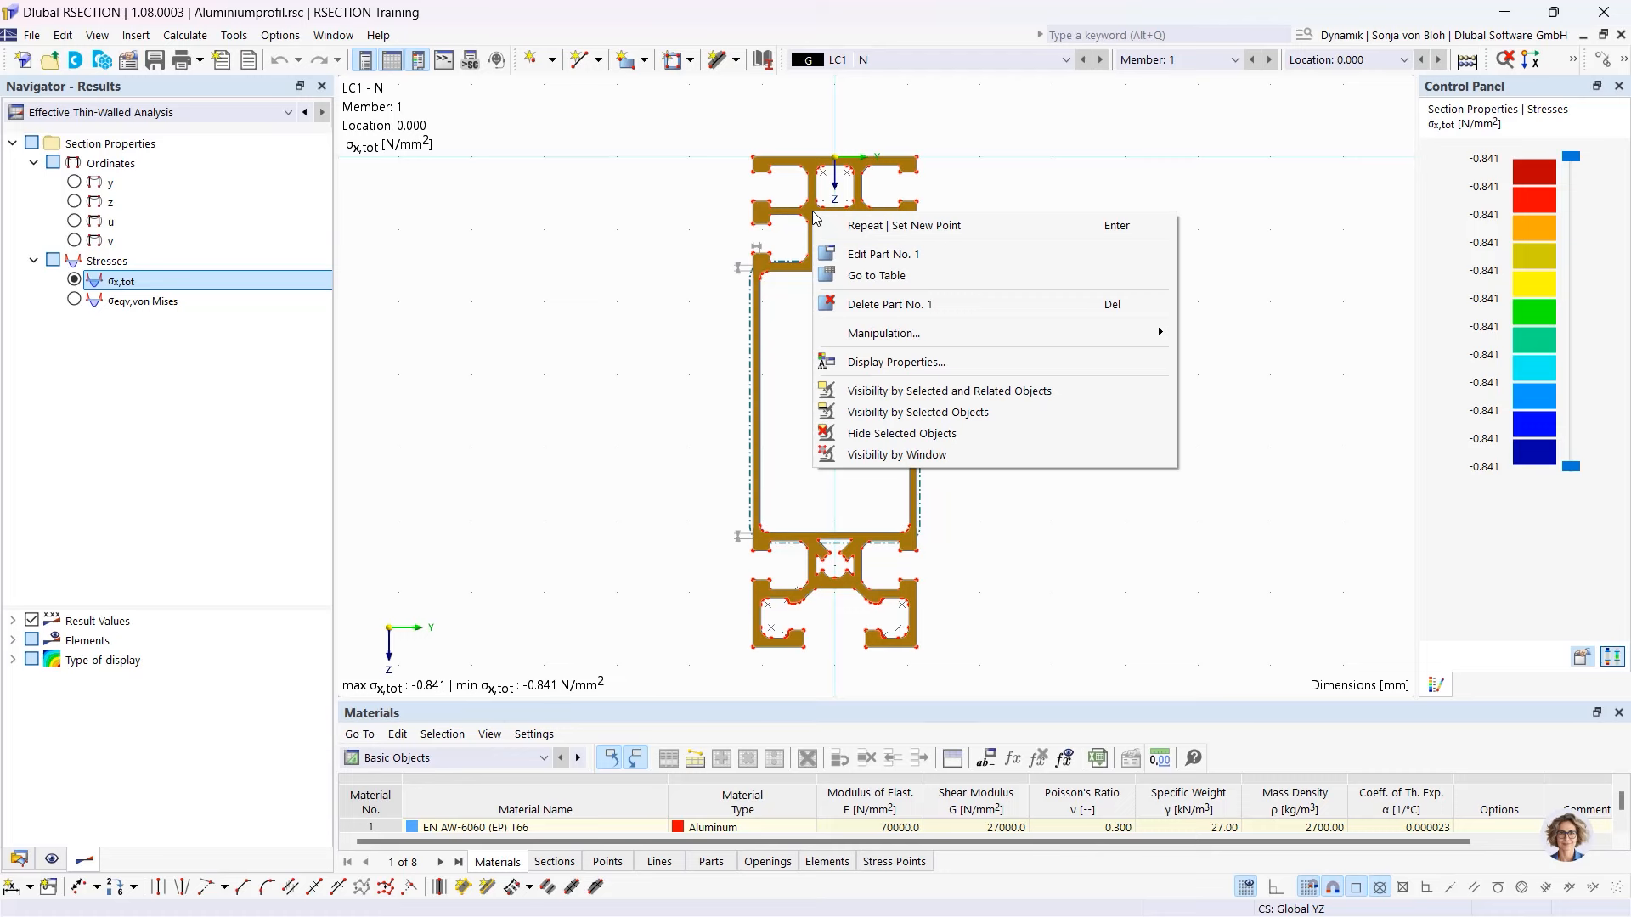
pyautogui.click(686, 208)
# - Select only the objects lying completely inside a window around the profile's upper flange
pyautogui.scroll(3, 757, 138)
pyautogui.scroll(1, 702, 226)
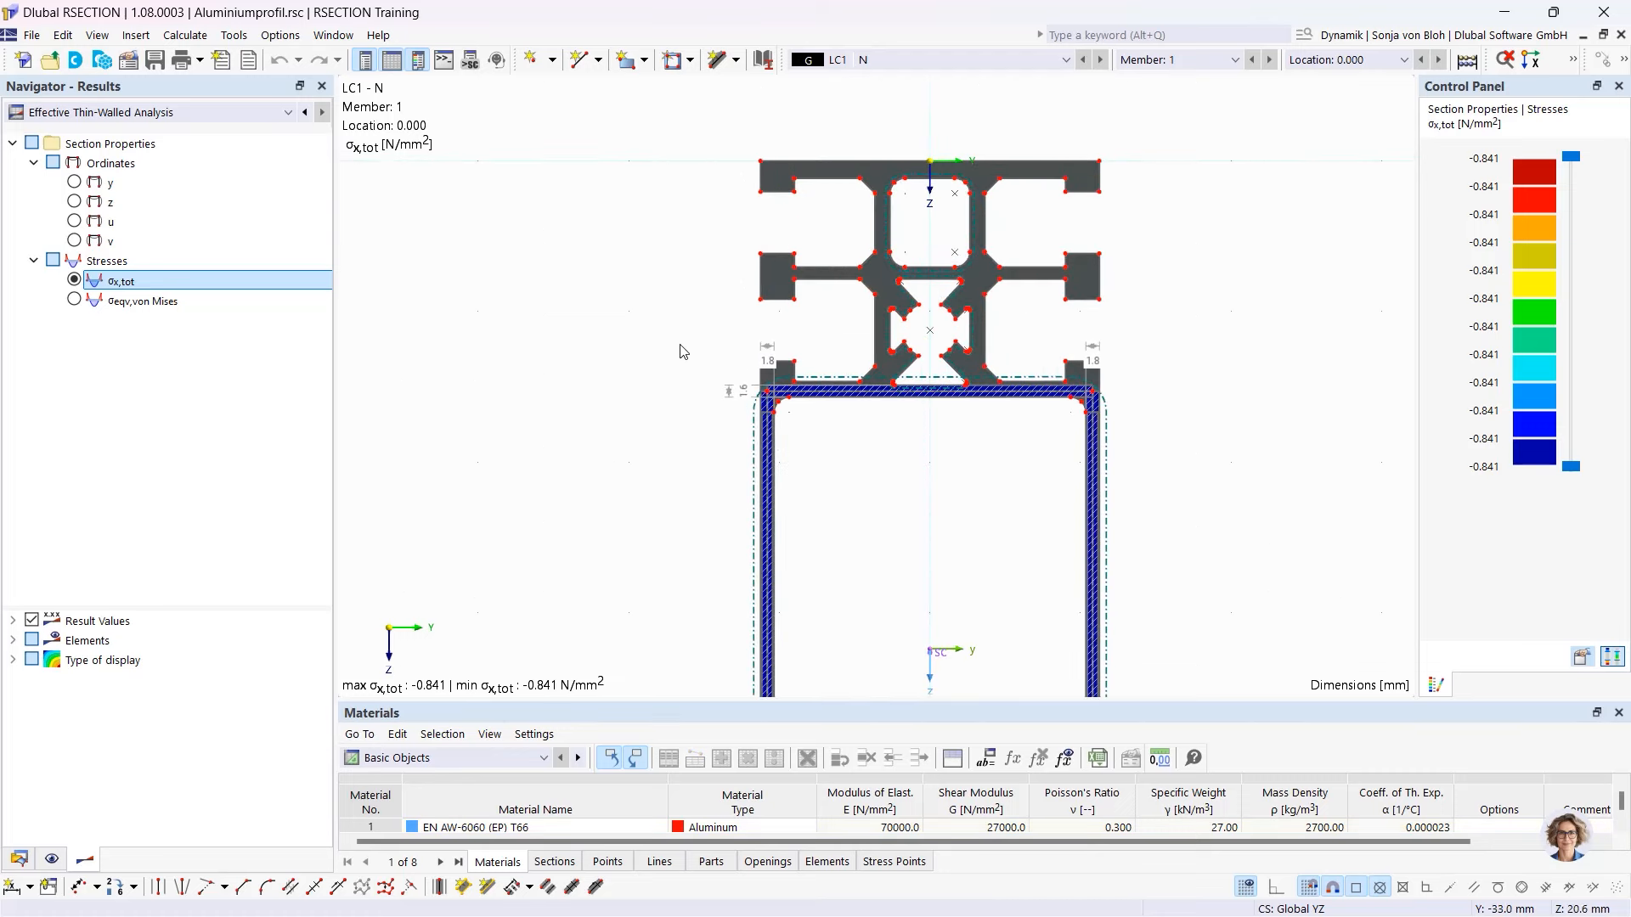
pyautogui.moveTo(680, 349); pyautogui.dragTo(595, 376, button='middle')
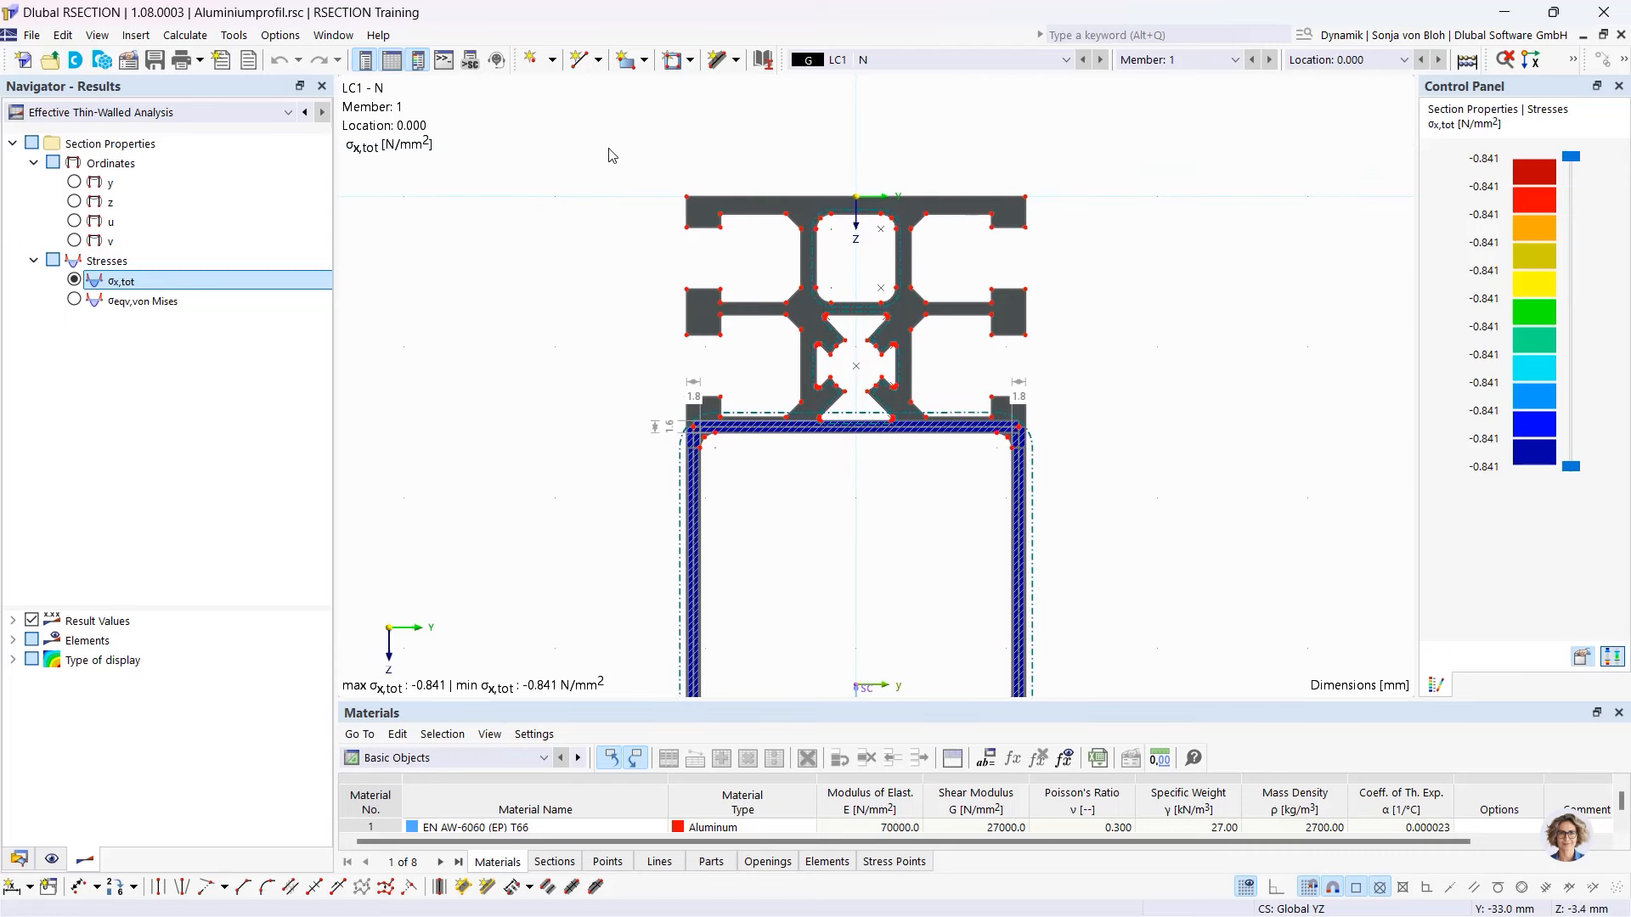
pyautogui.moveTo(606, 131); pyautogui.dragTo(1136, 281)
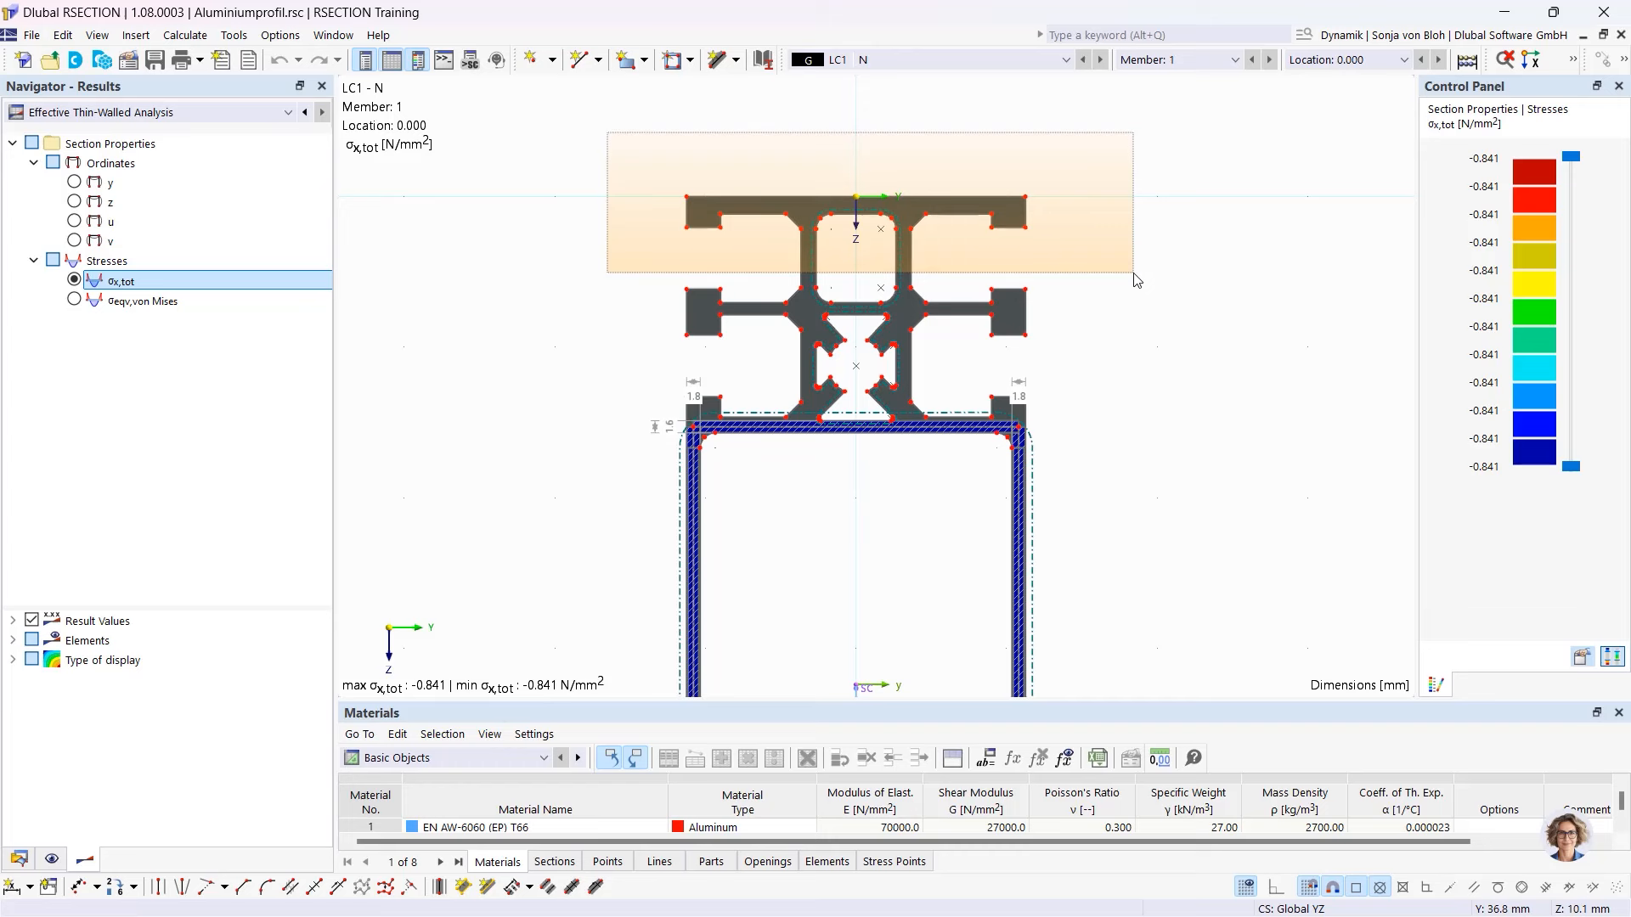
pyautogui.moveTo(1136, 281); pyautogui.dragTo(1137, 280)
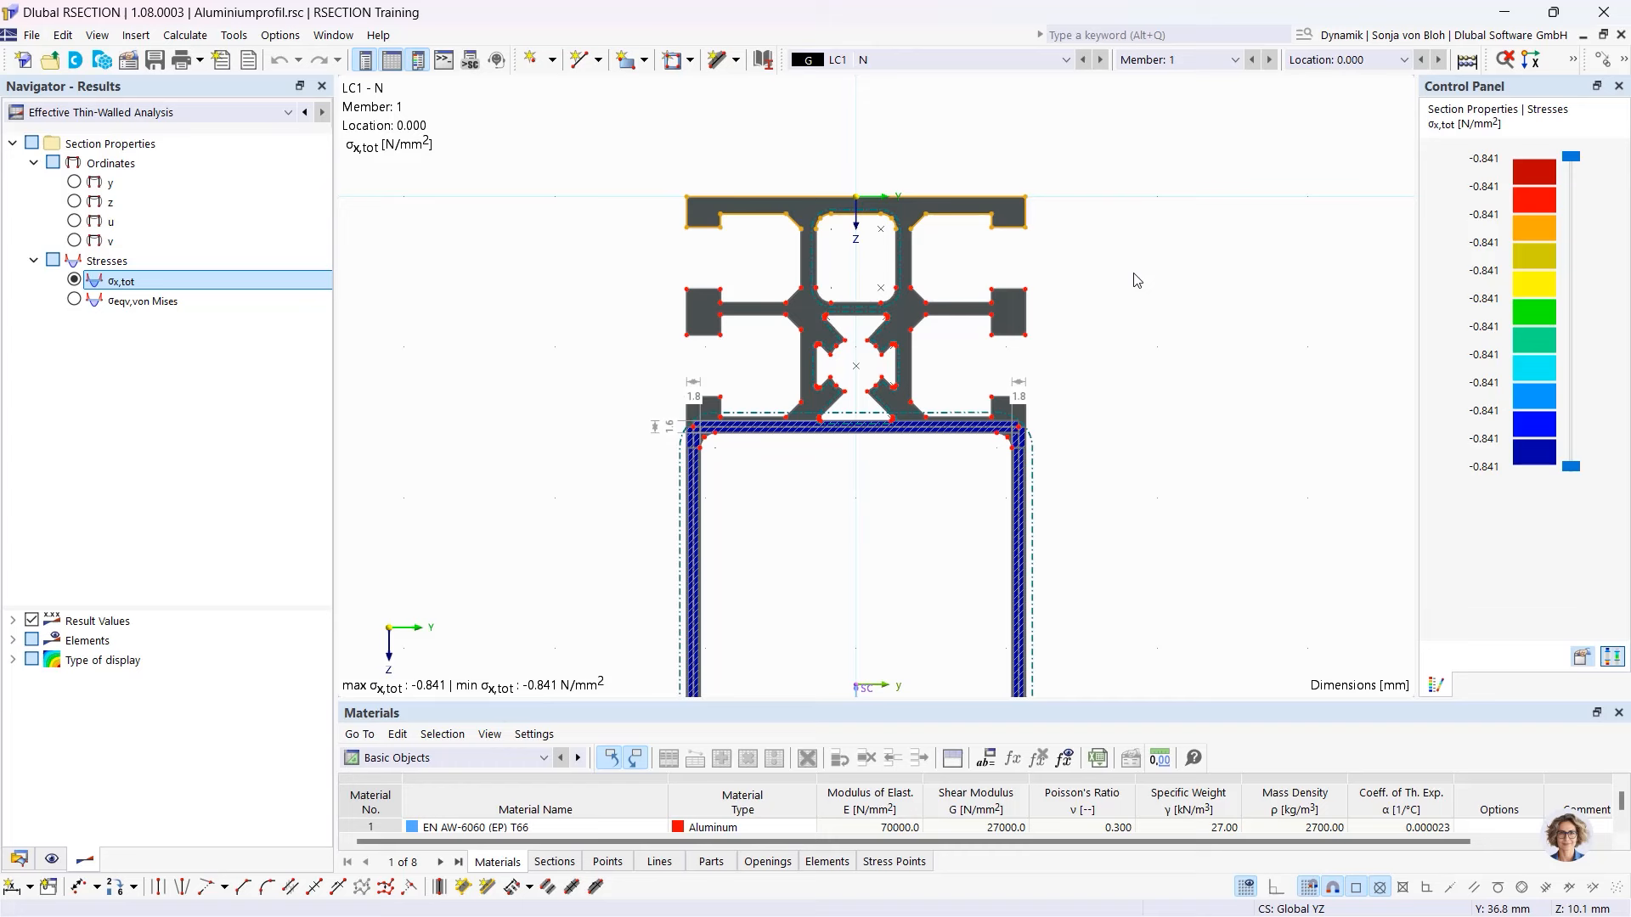
# - Select every object touched by a crossing window over the profile's upper flange, and clear the selection
pyautogui.click(1137, 280)
pyautogui.moveTo(1118, 273); pyautogui.dragTo(572, 148)
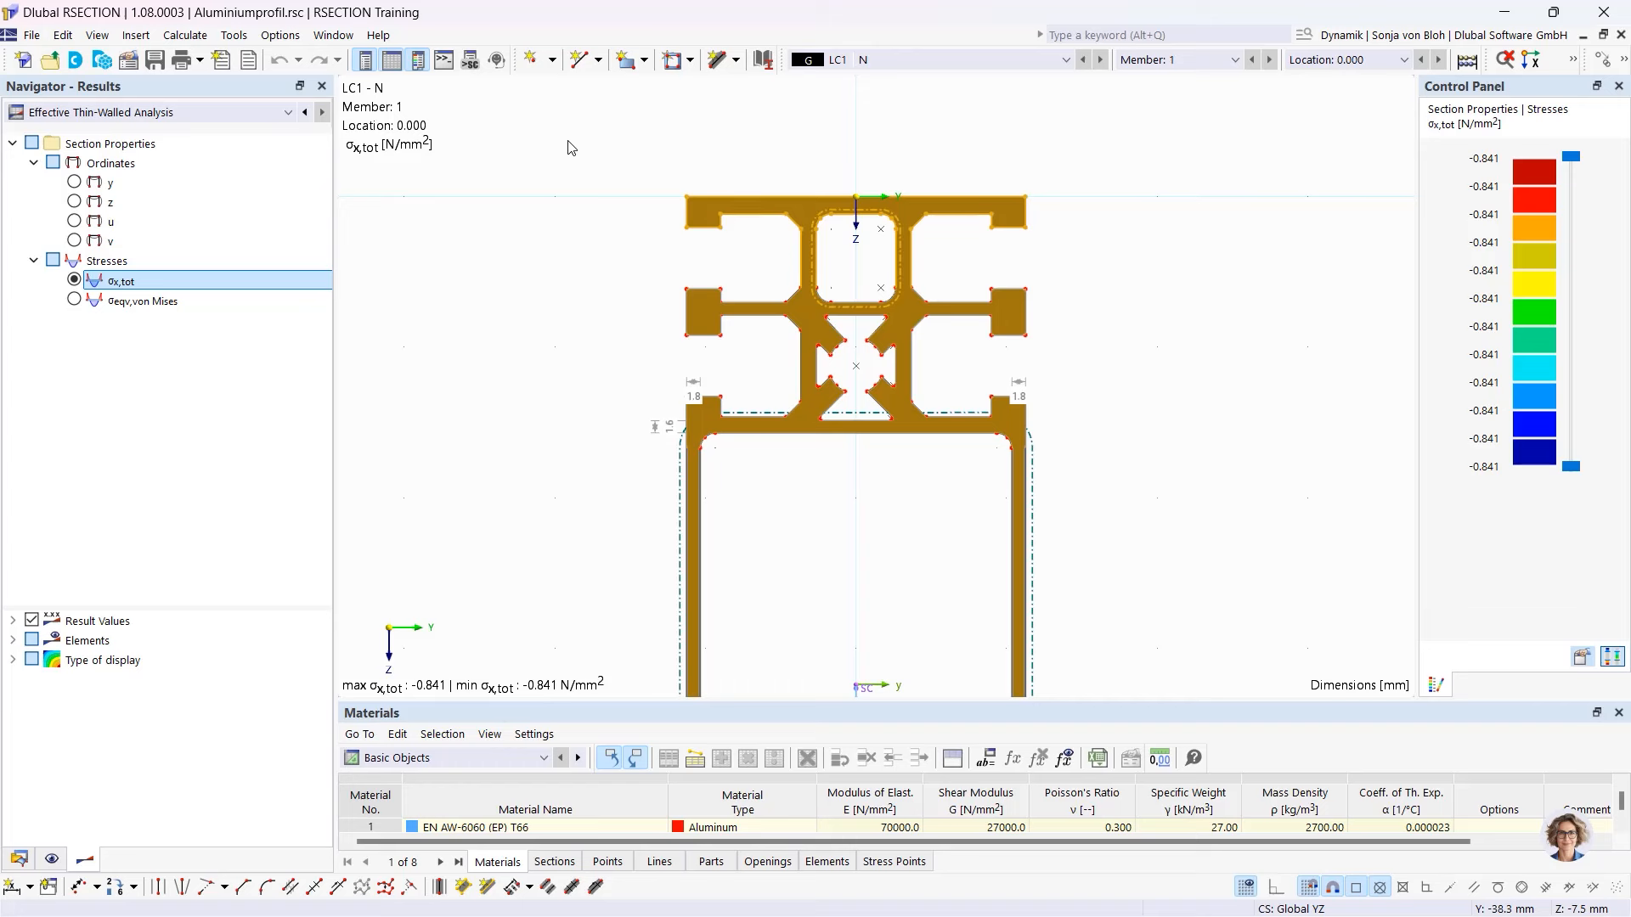
pyautogui.click(553, 169)
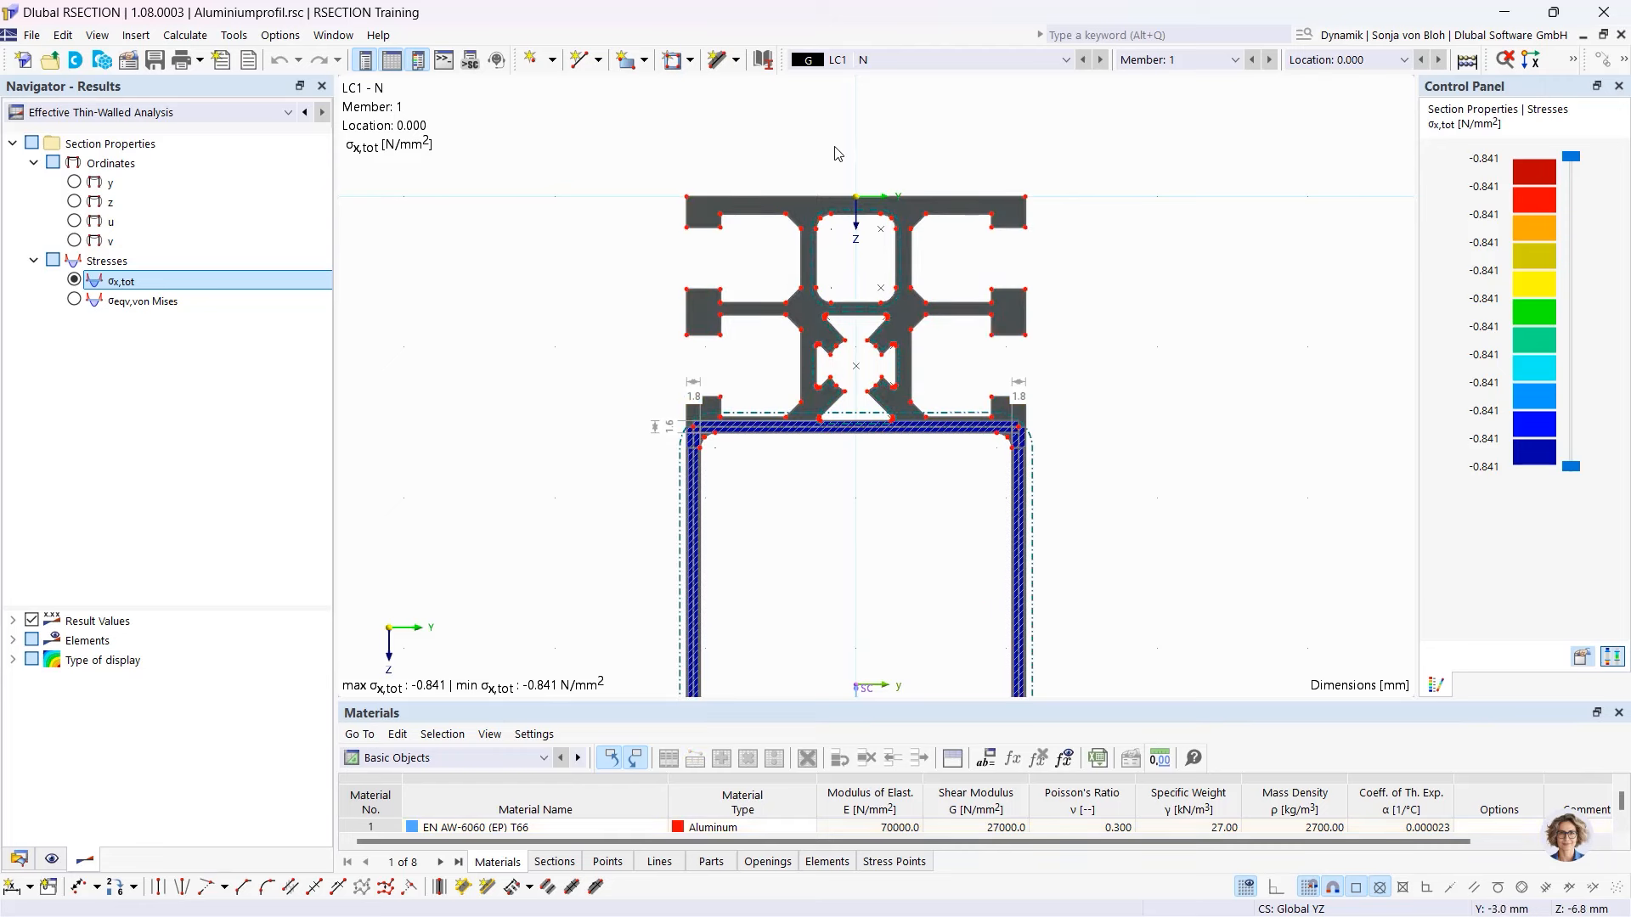
# - Select individual edge lines of the profile's upper flange
pyautogui.click(824, 198)
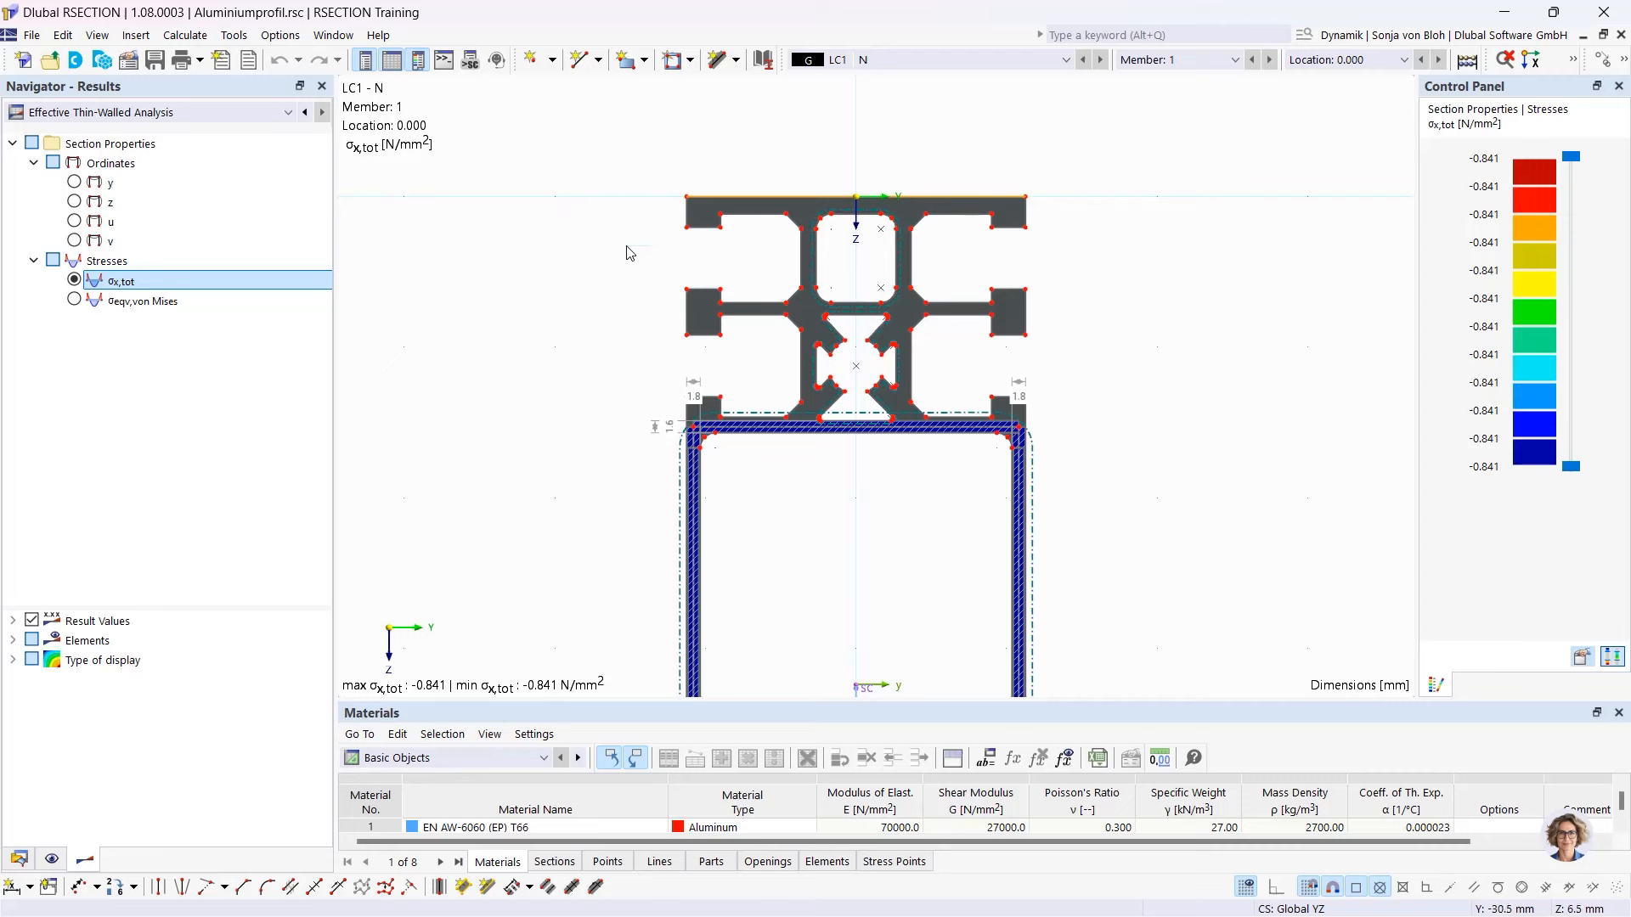
pyautogui.scroll(2, 643, 246)
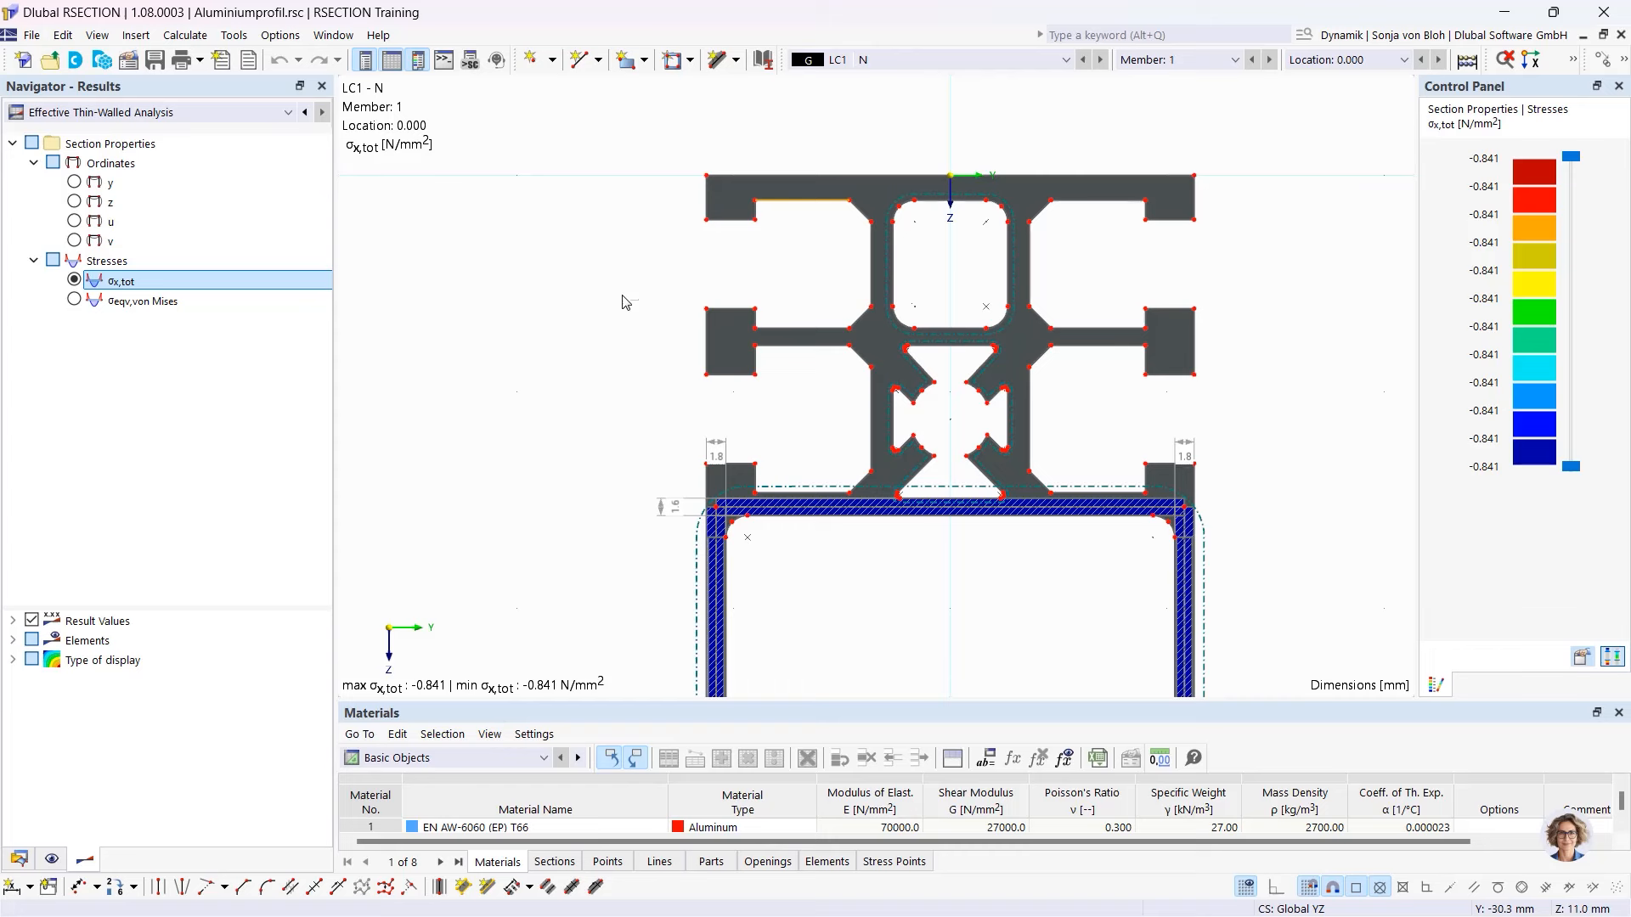
# - Start a new model named Example 1 with Thin-Walled Analysis as the analysis method
pyautogui.click(23, 61)
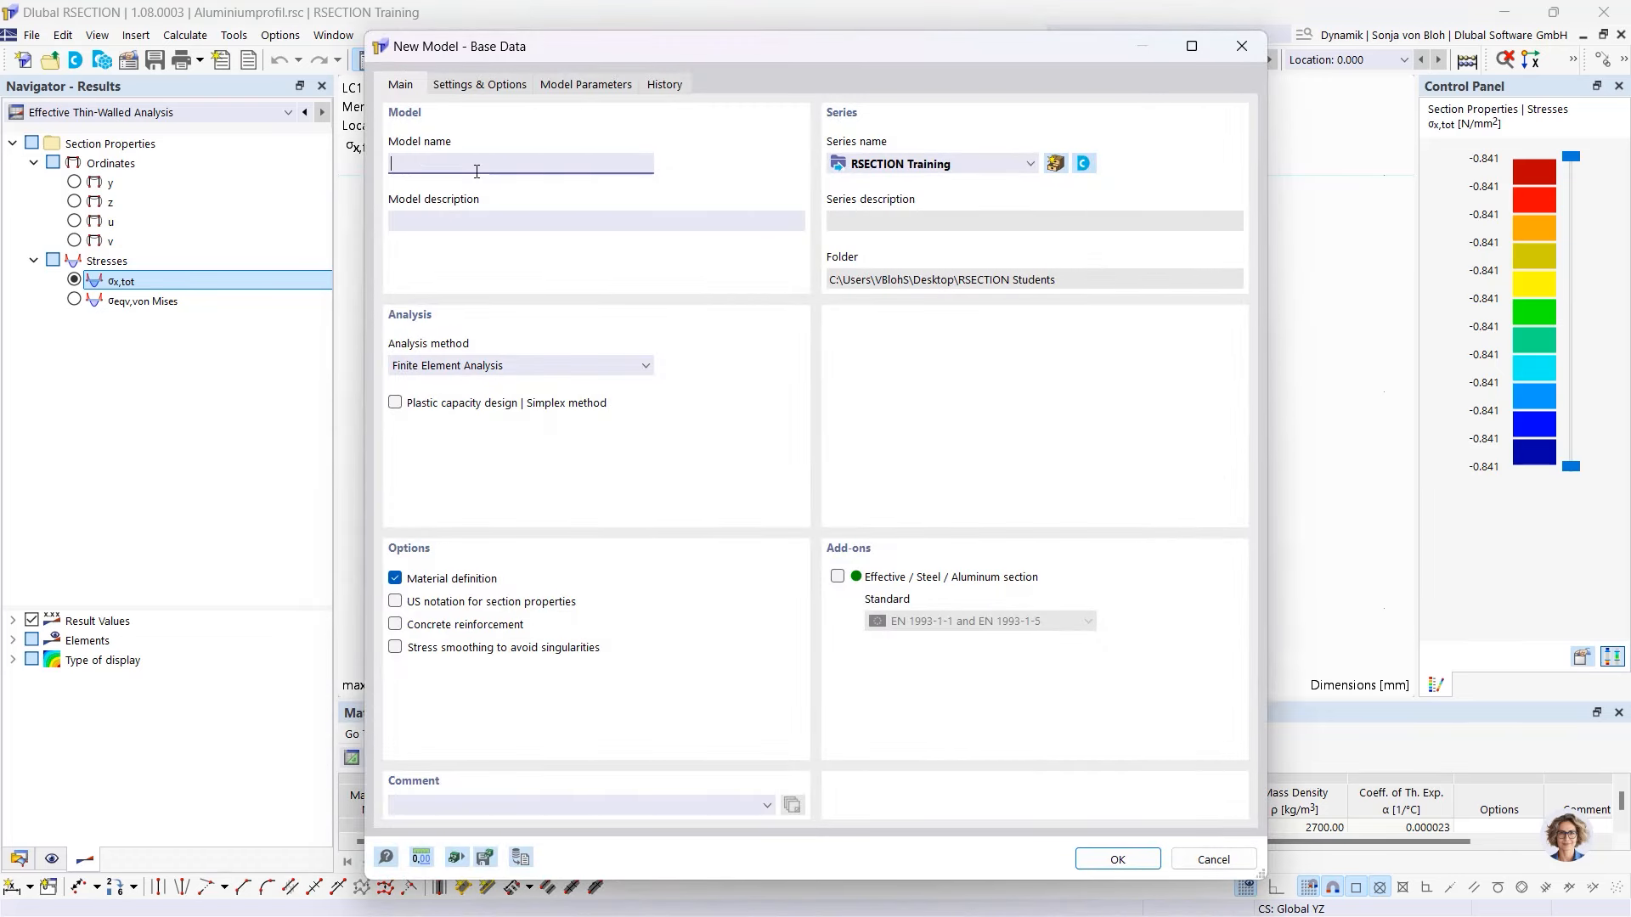
pyautogui.write('Example 1')
pyautogui.click(635, 367)
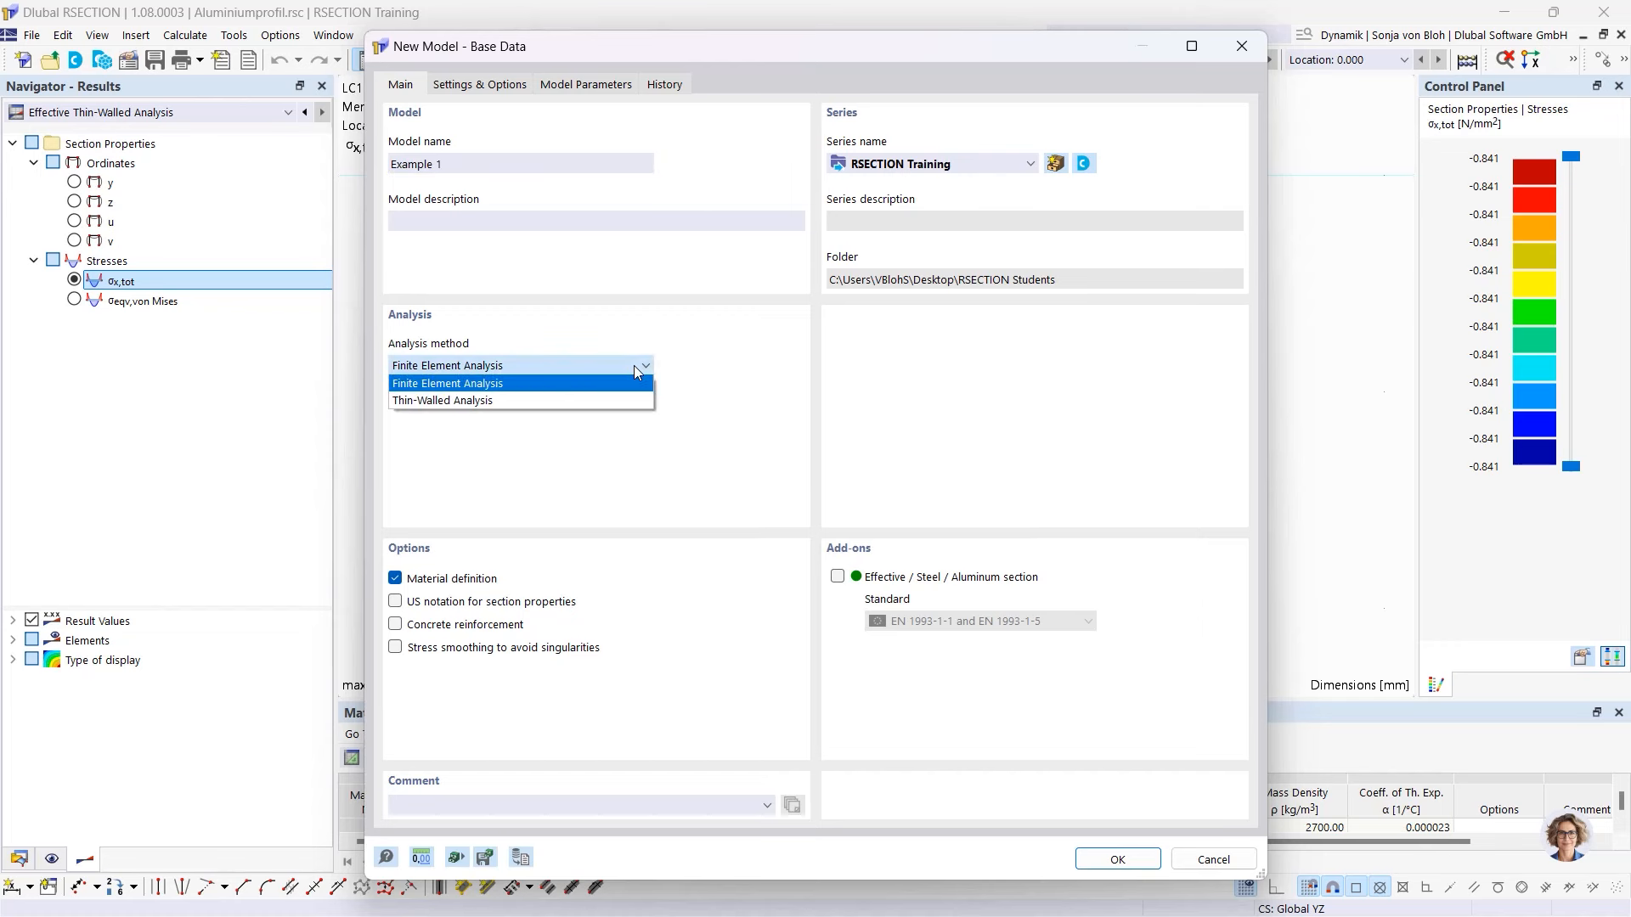
pyautogui.click(506, 401)
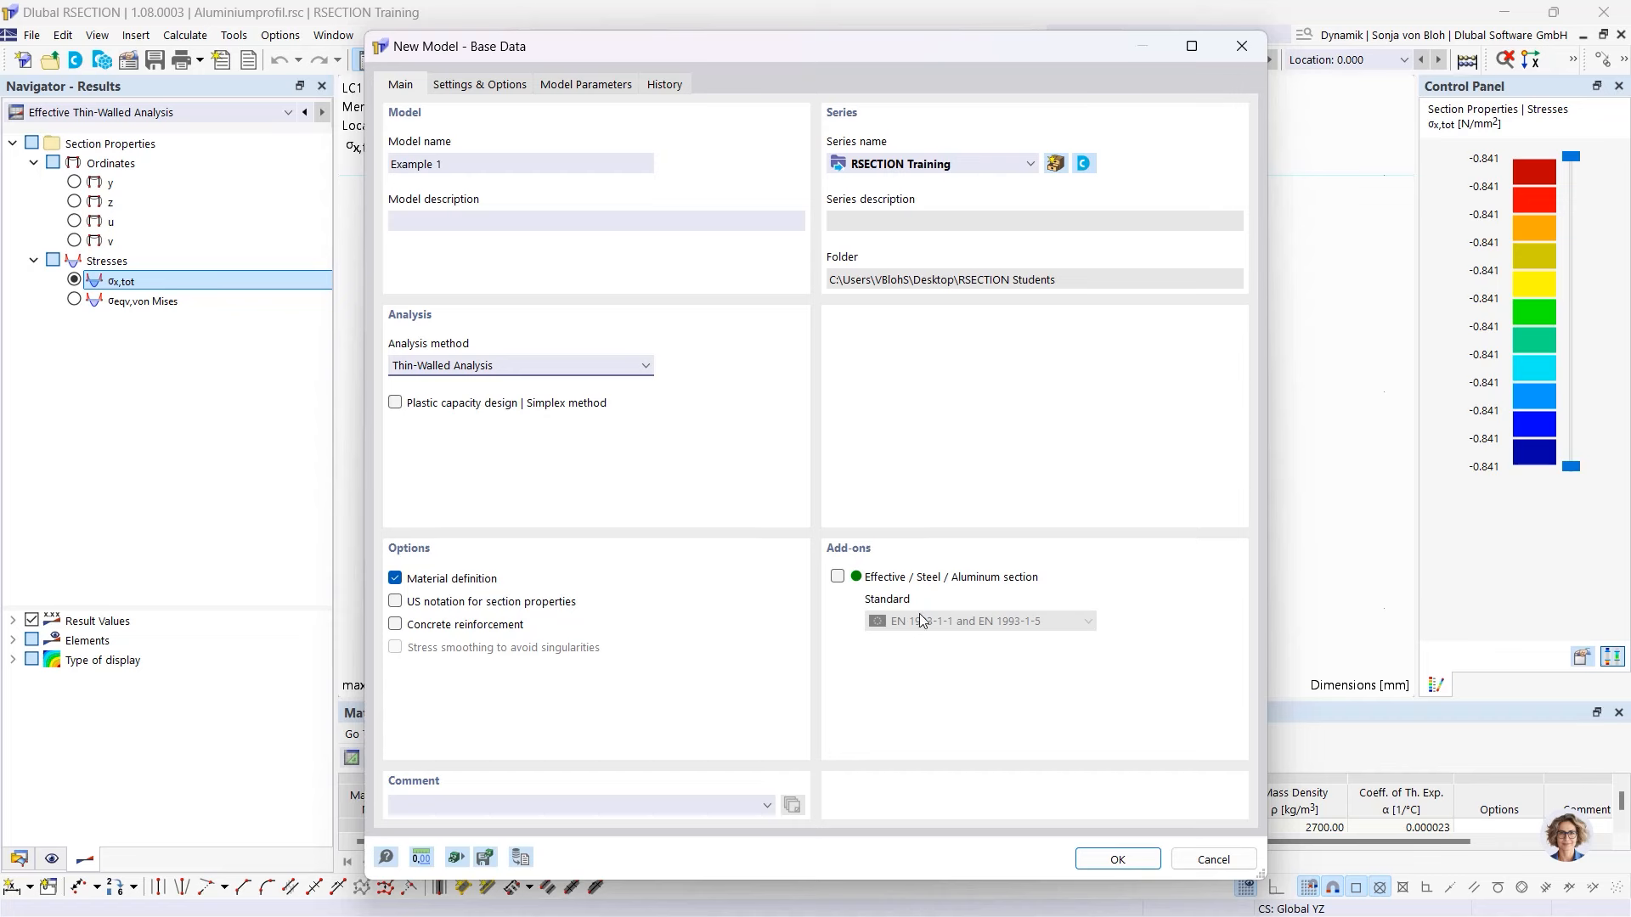
# - Activate the Effective / Steel / Aluminum section add-on with the standard EN 1993-1-1 and EN 1993-1-5
pyautogui.click(837, 576)
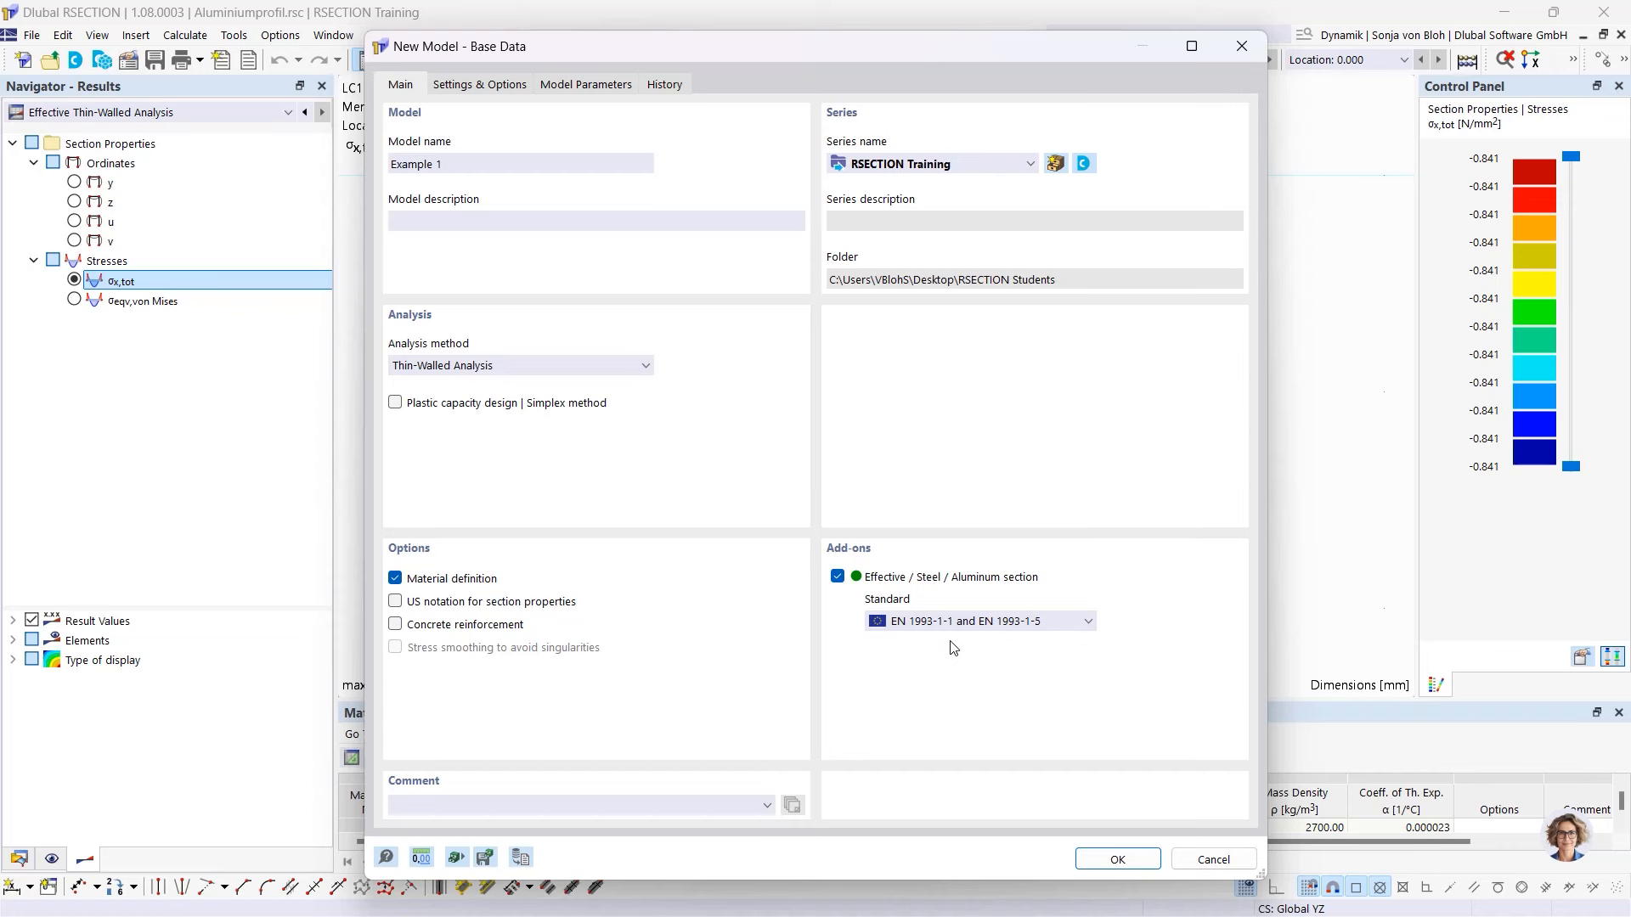
pyautogui.click(1019, 623)
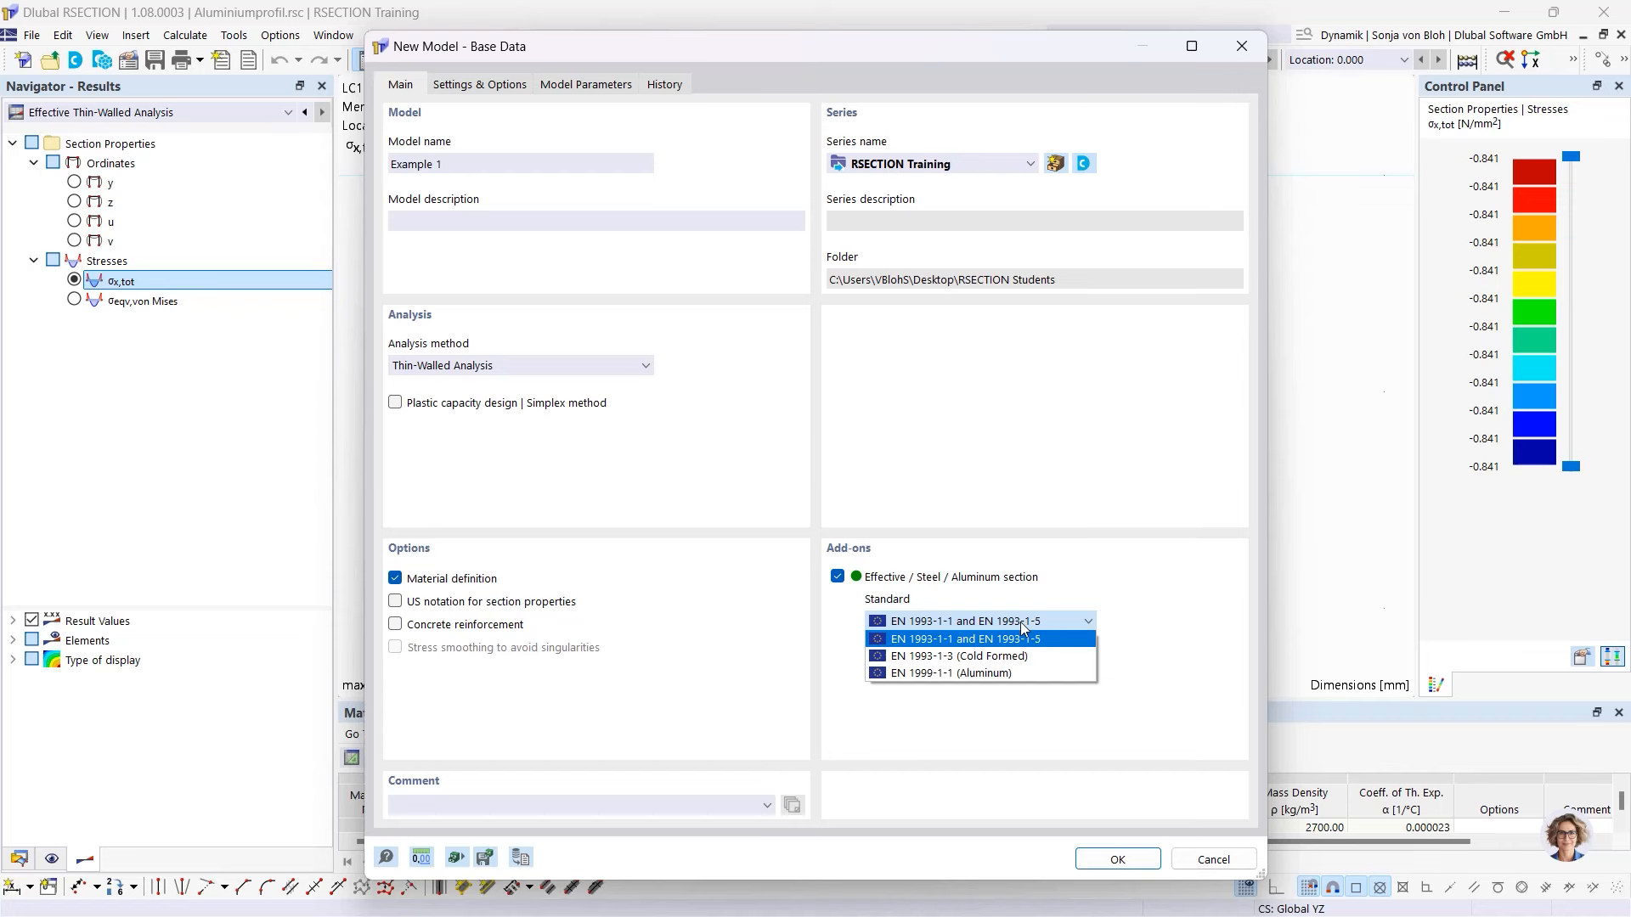
pyautogui.click(953, 648)
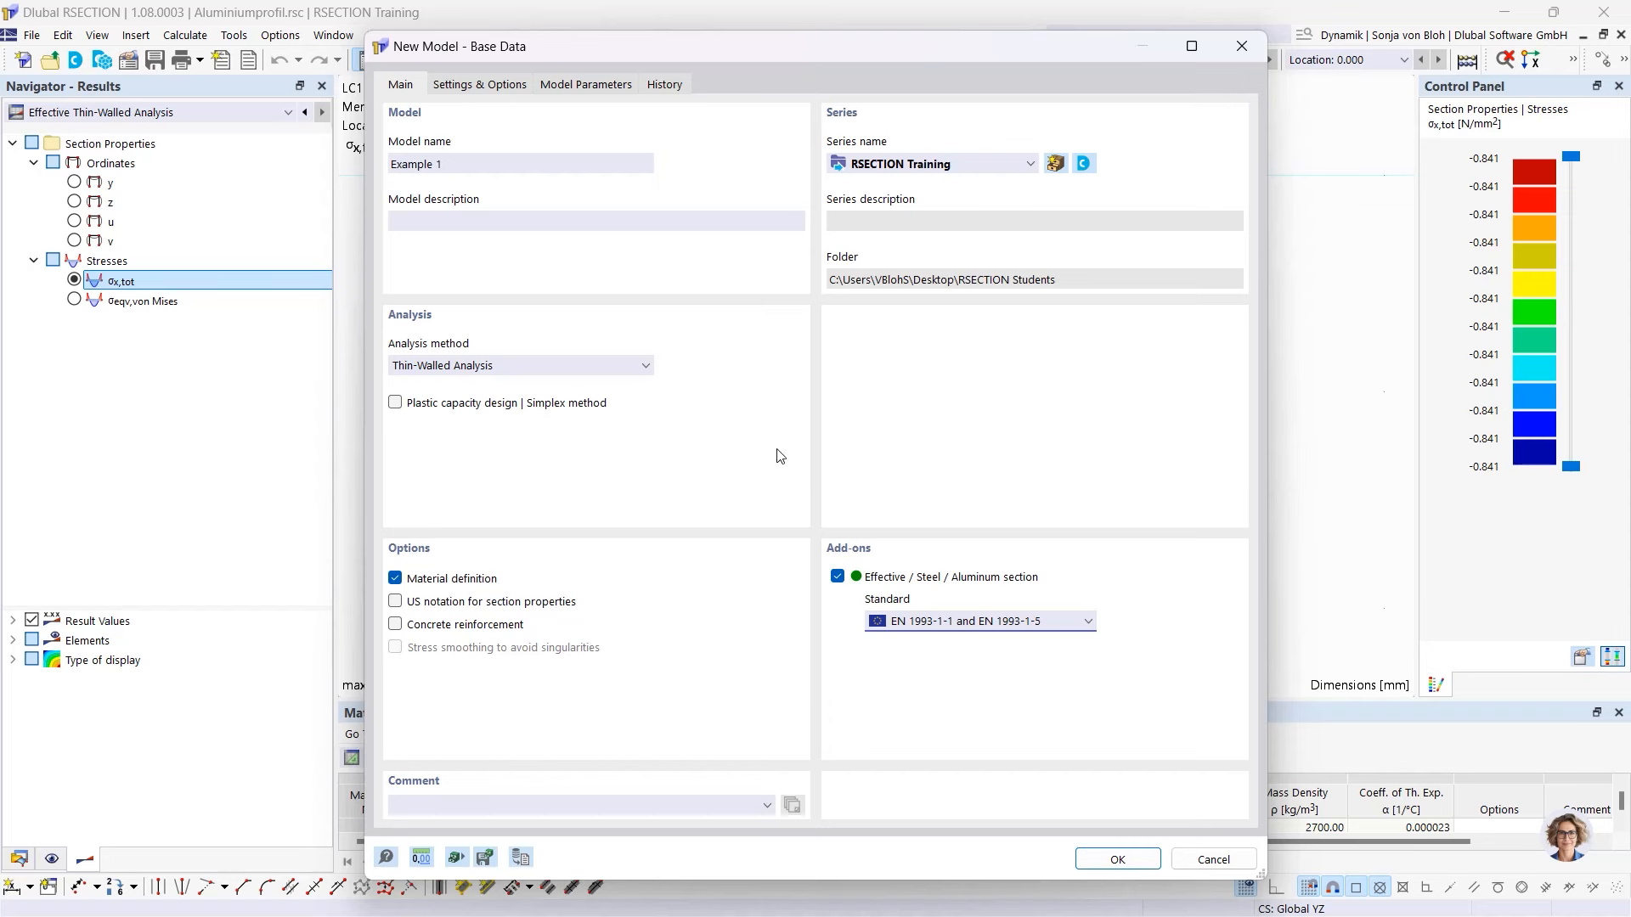
# - Leave the manufacturing type unspecified in the settings and options, and create the Example 1 model with this base data
pyautogui.click(496, 90)
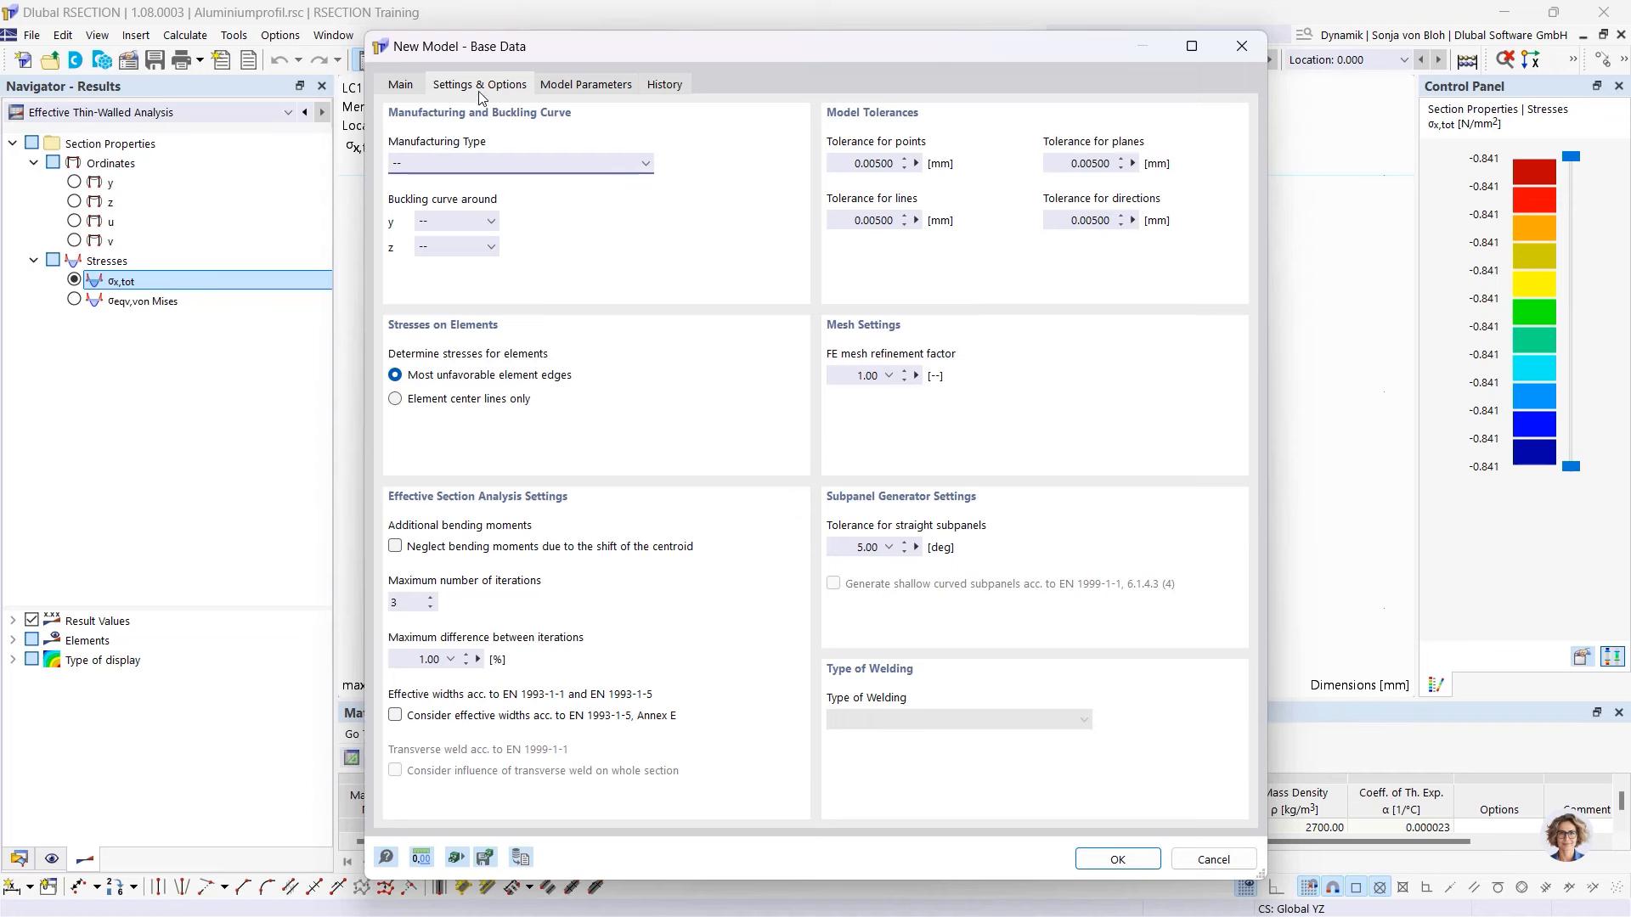
pyautogui.click(442, 173)
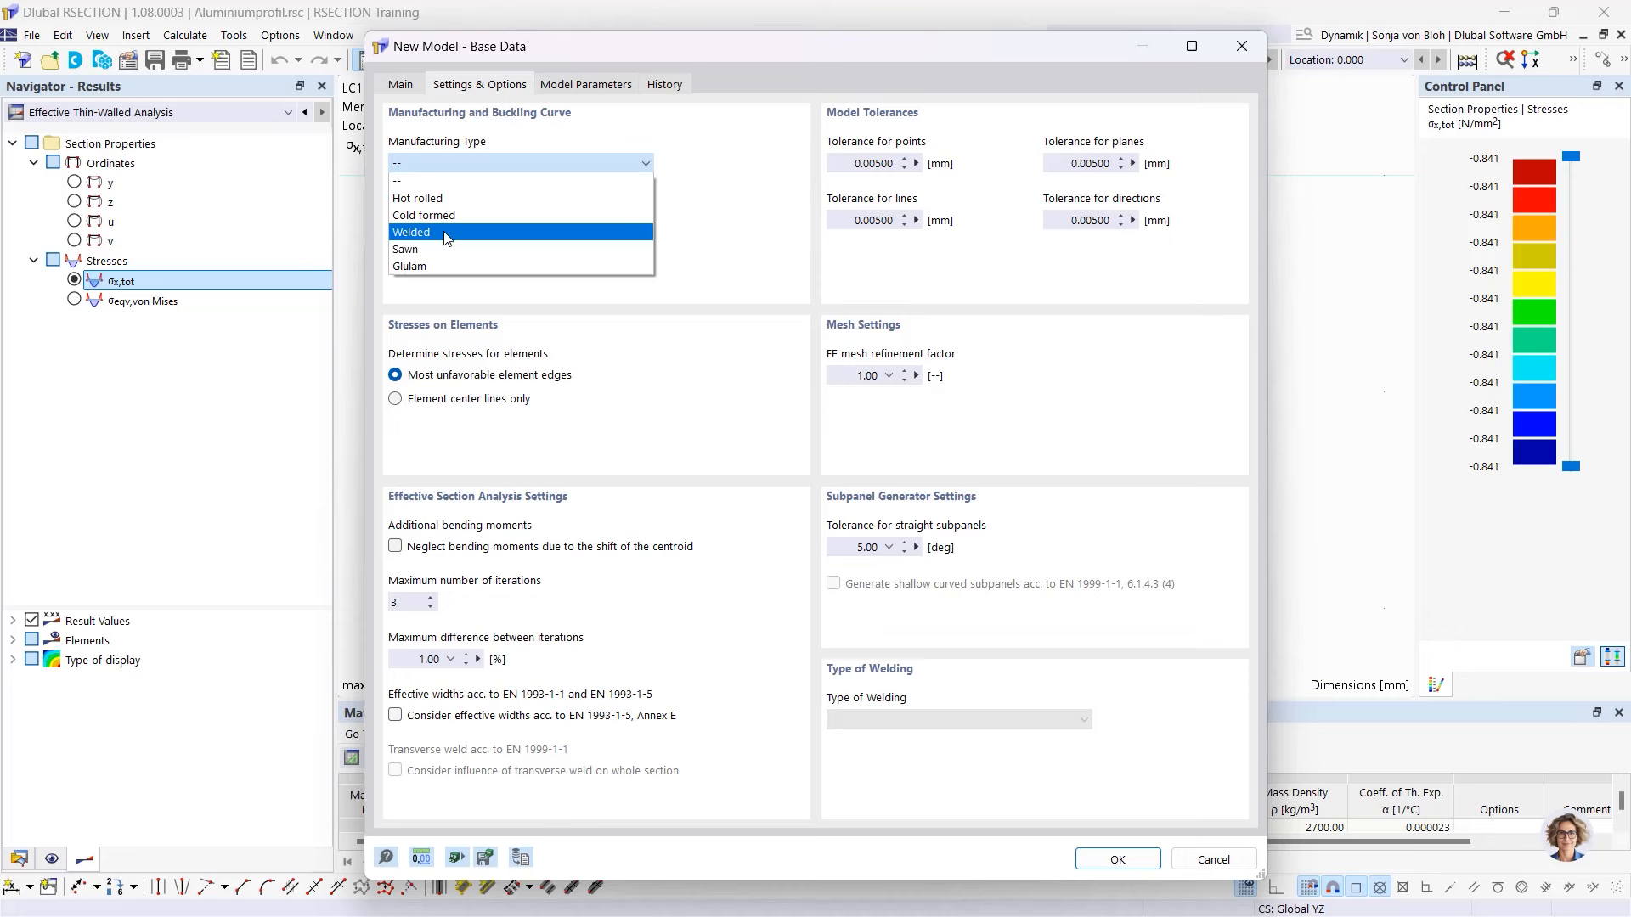
pyautogui.click(466, 188)
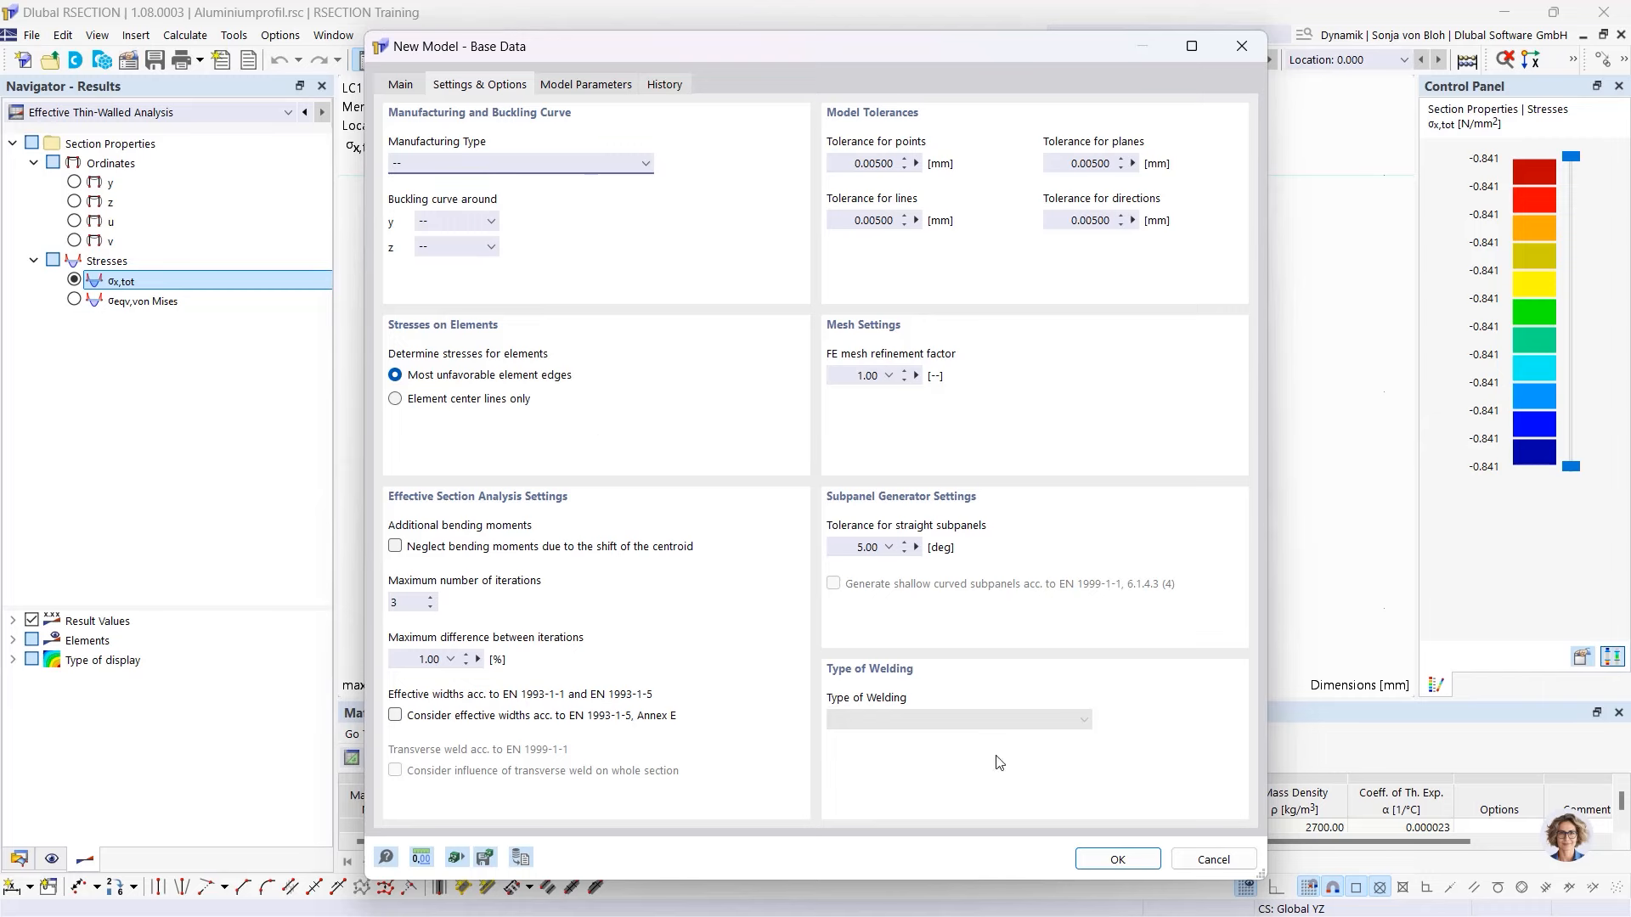
pyautogui.click(1120, 858)
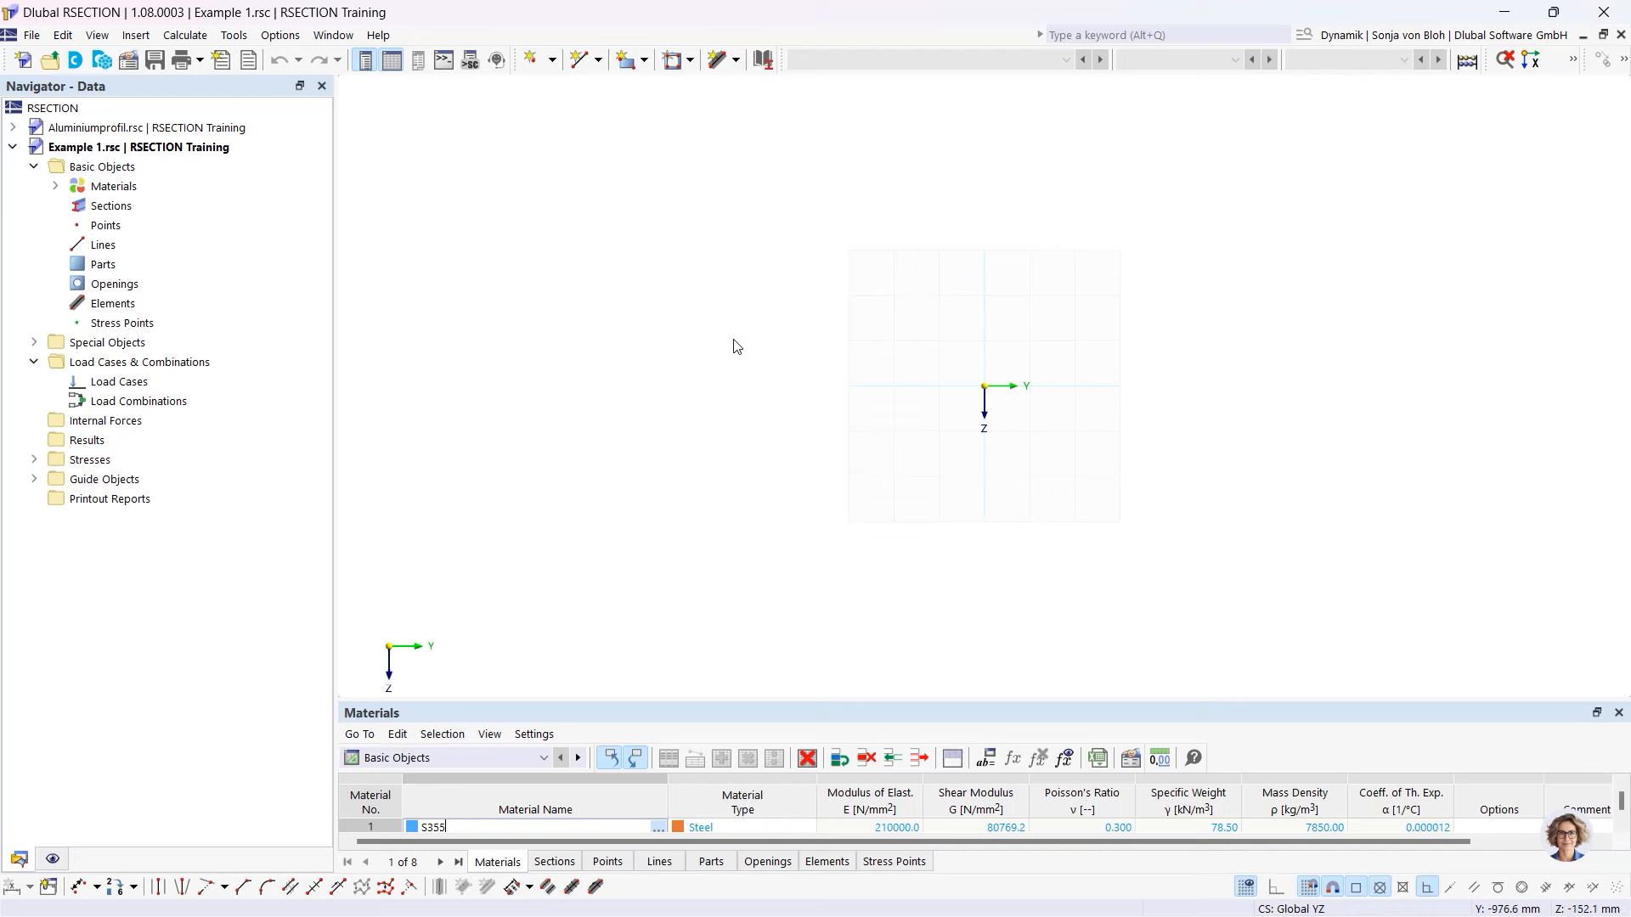
# - Open the model's existing S355 material for editing
pyautogui.click(56, 186)
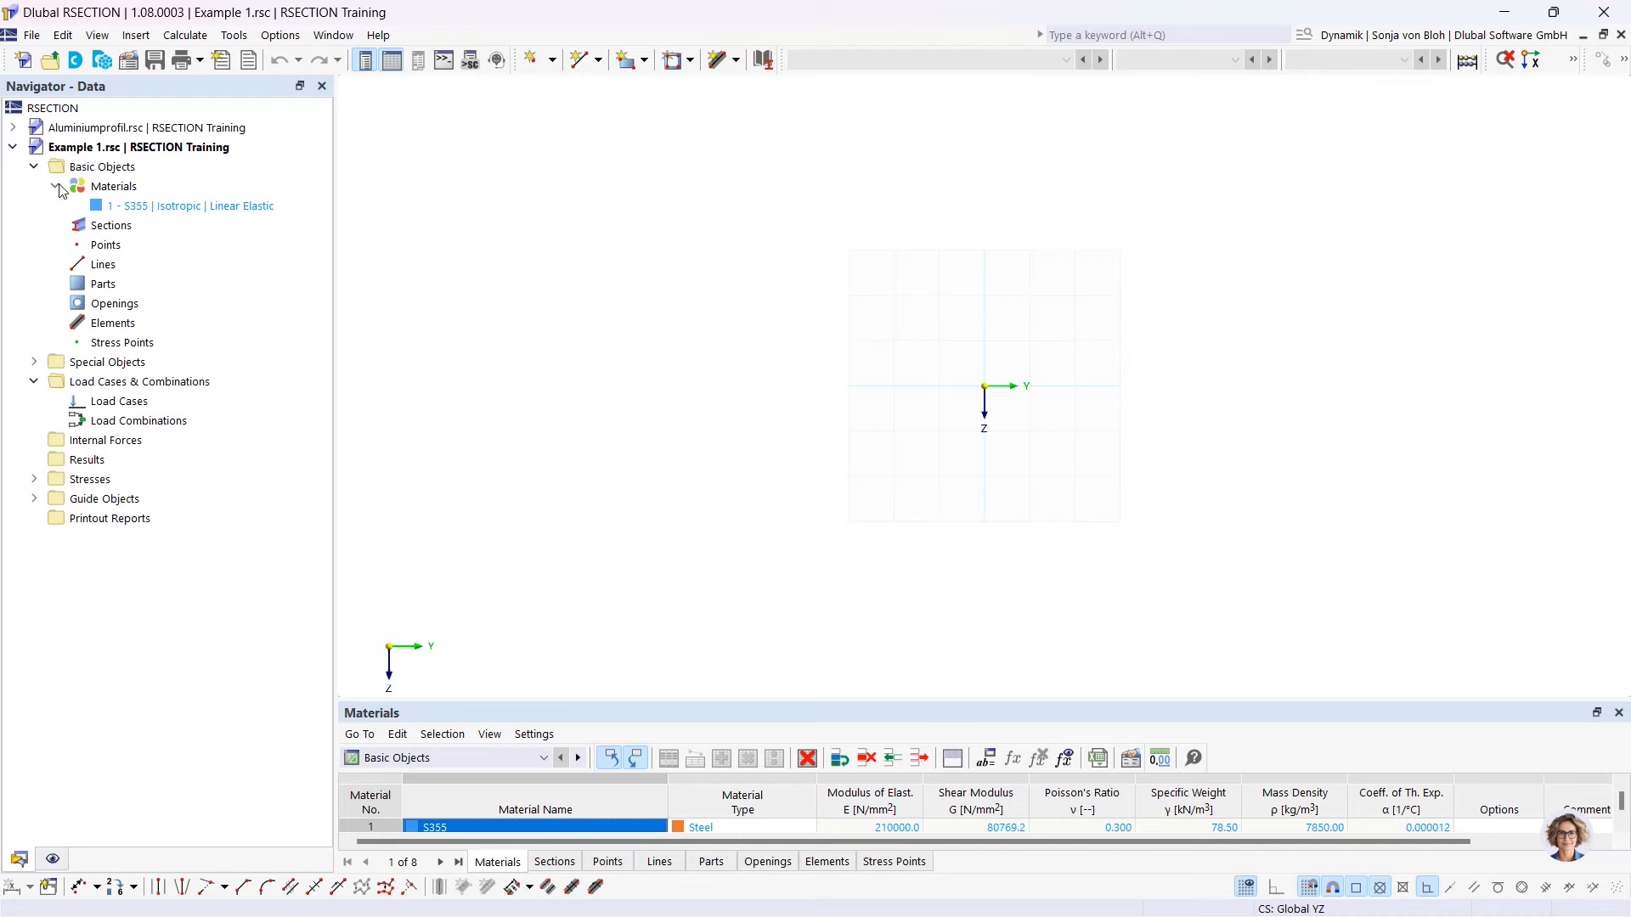
pyautogui.doubleClick(154, 206)
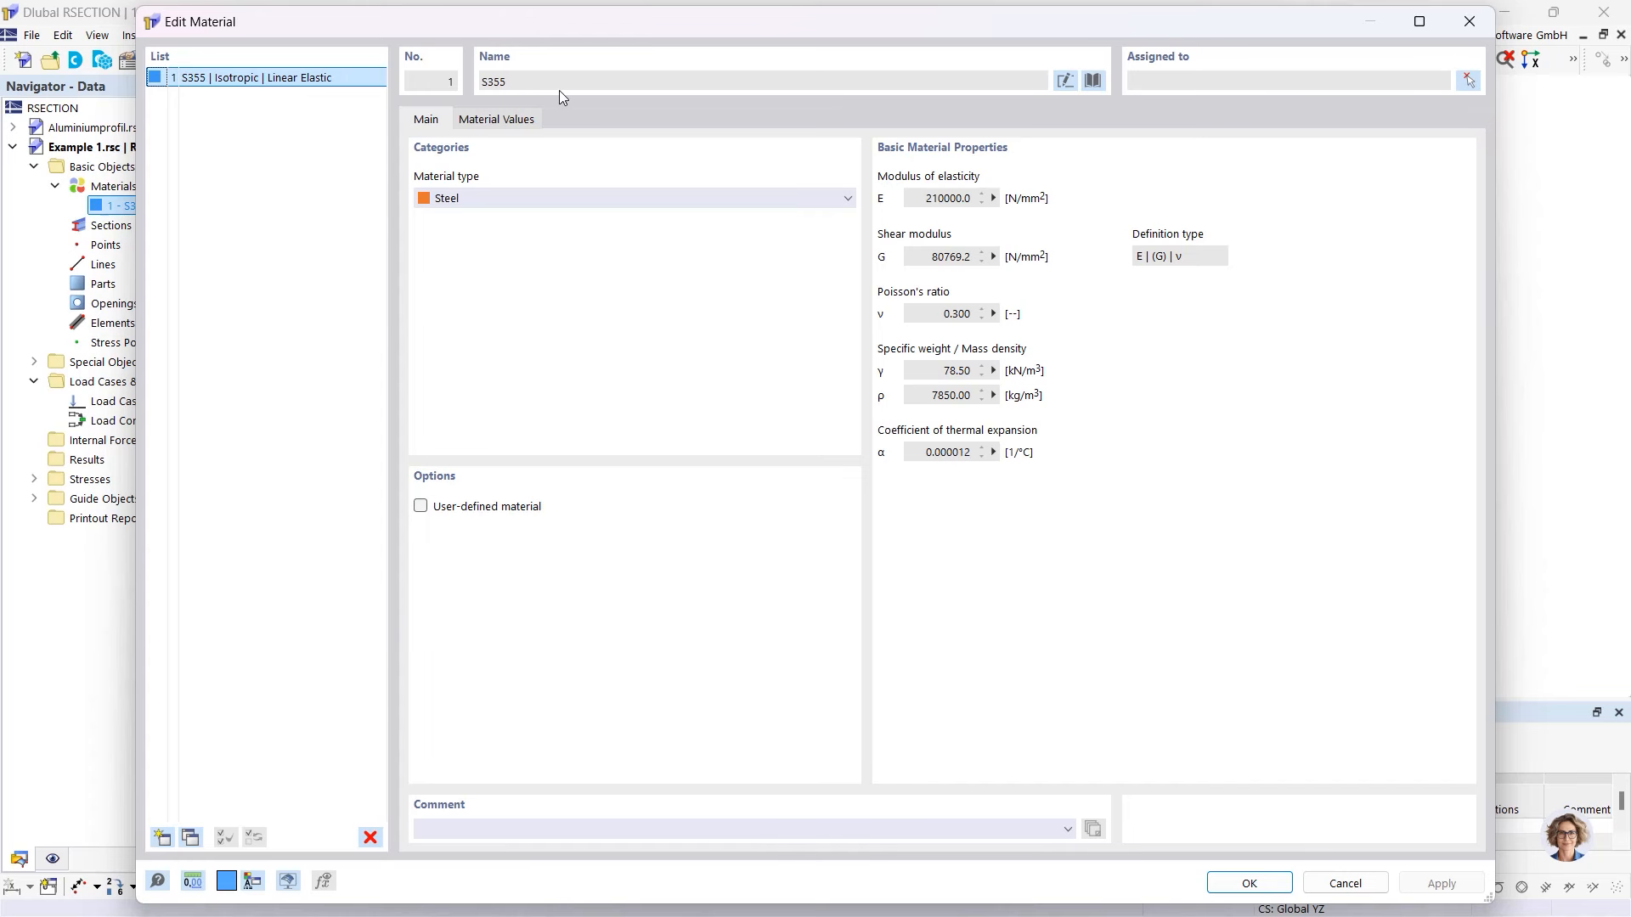
# - Try to redefine the material by entering S235 directly as its name
pyautogui.click(1066, 80)
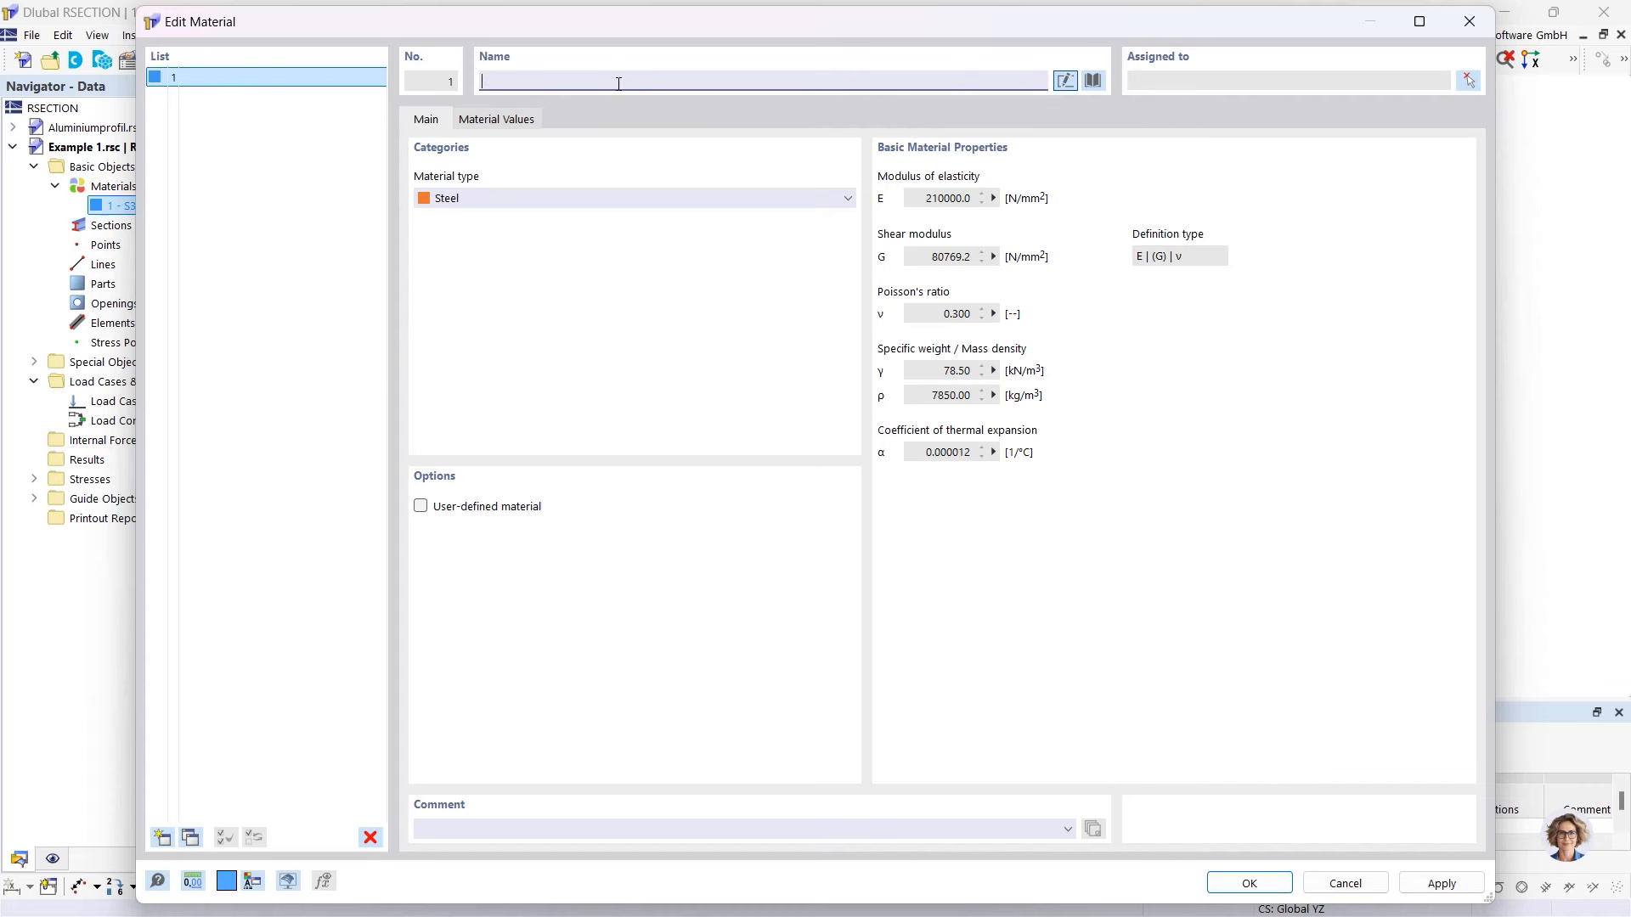
pyautogui.write('S235')
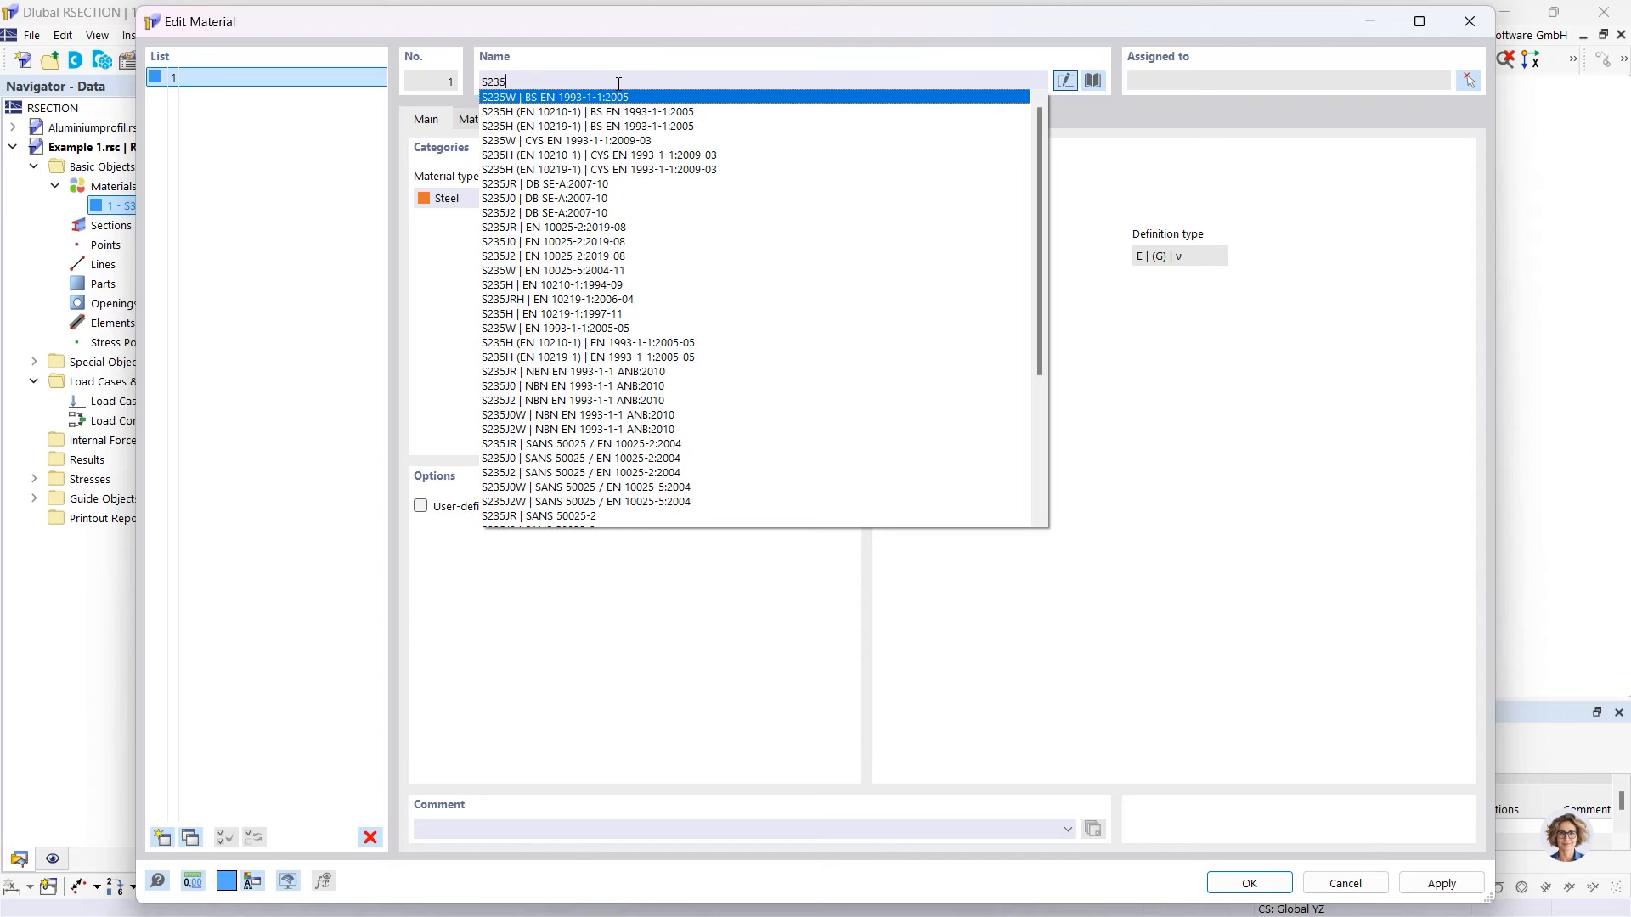
pyautogui.click(948, 42)
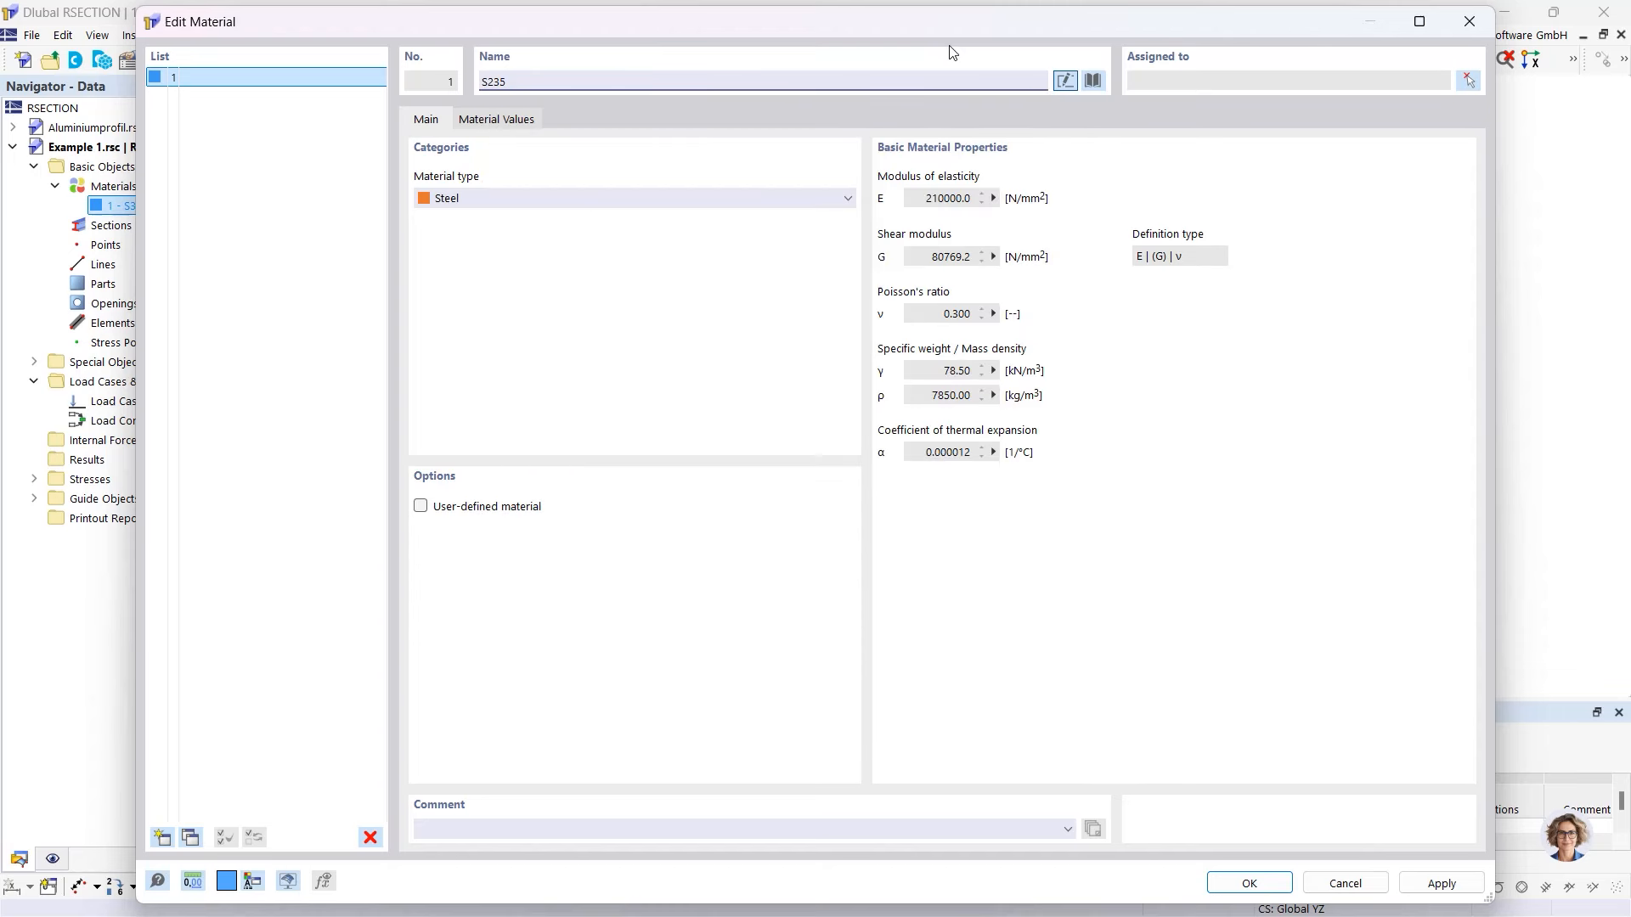
# - Pick S355 of the Steel S series, EN 1993-1-1:2005-05, from the material library, filtering by steel and searching for "S 355"
pyautogui.click(1092, 81)
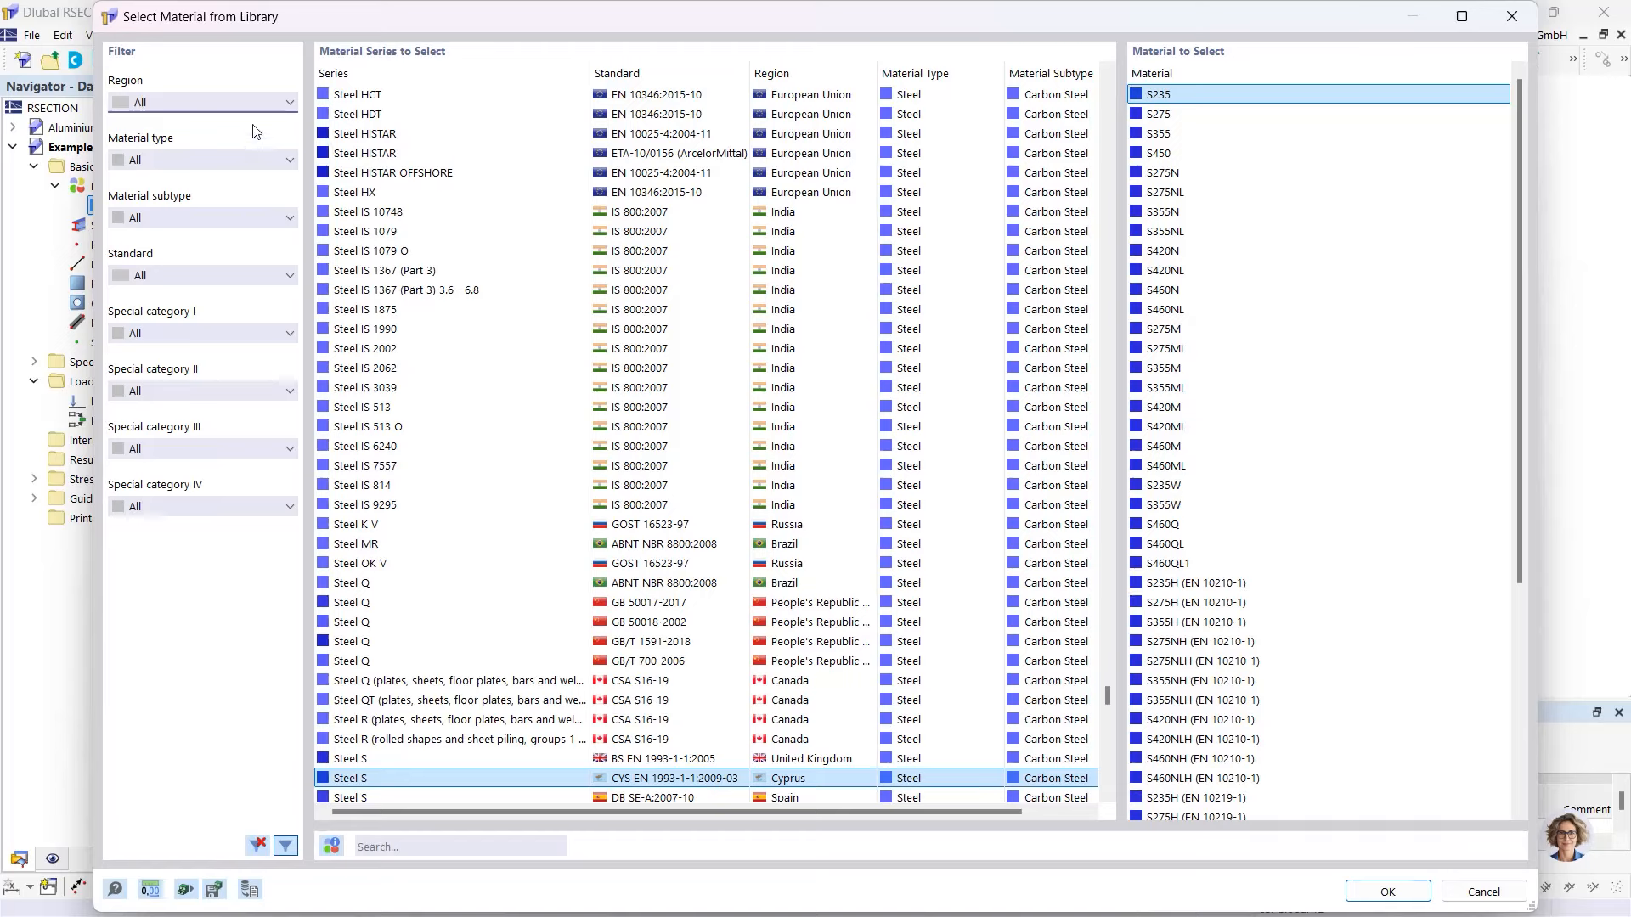
pyautogui.click(253, 161)
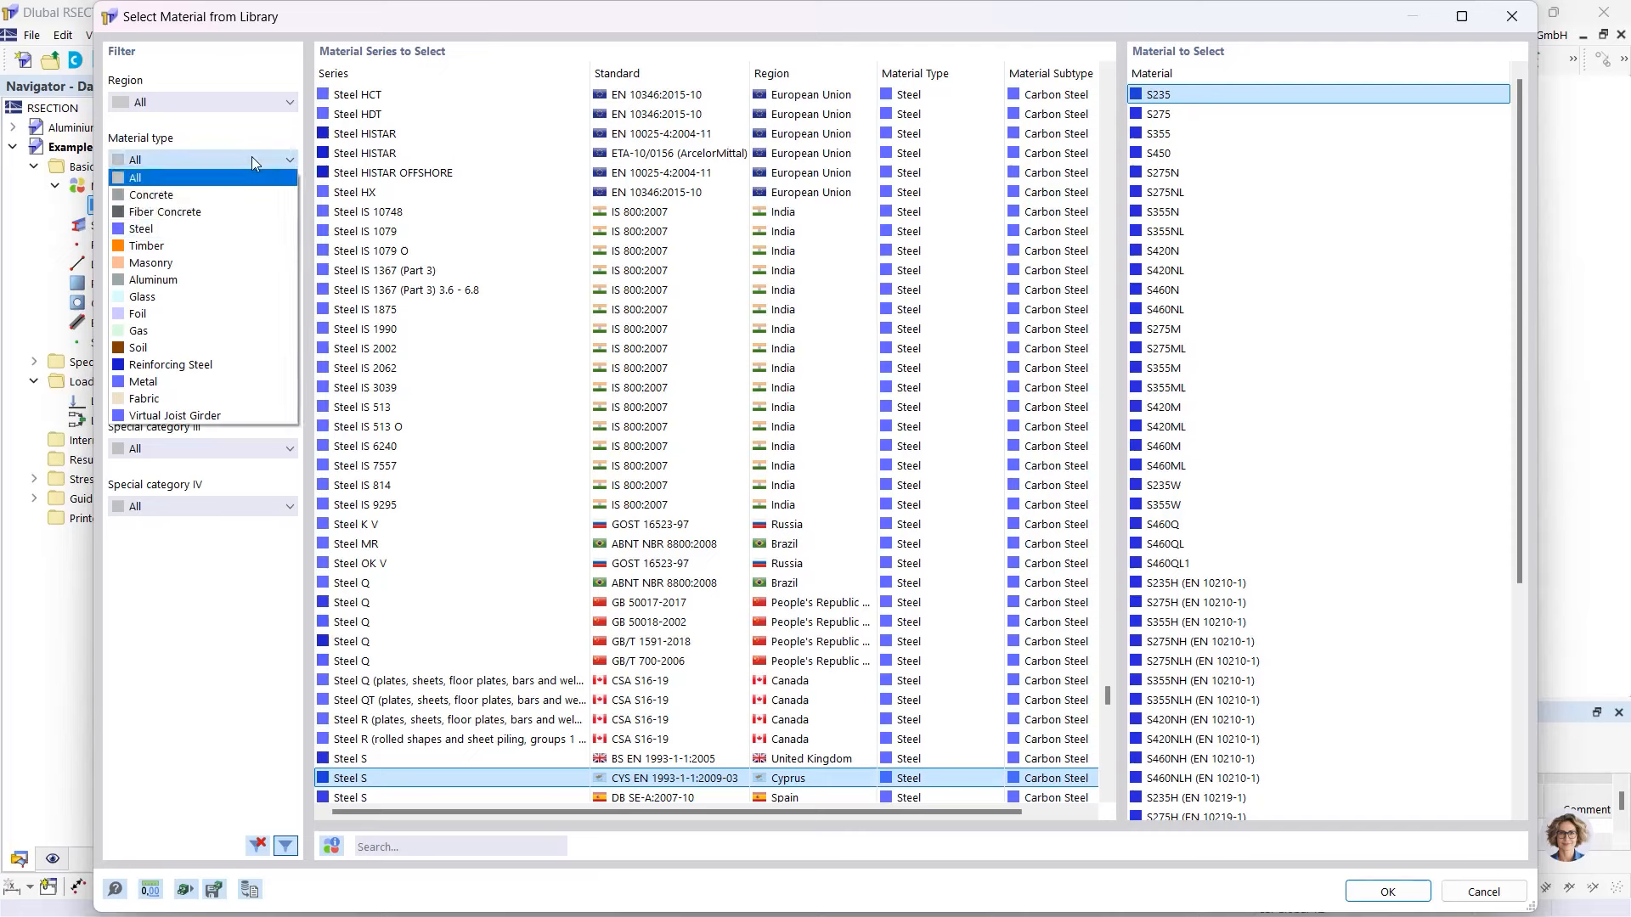
pyautogui.click(202, 228)
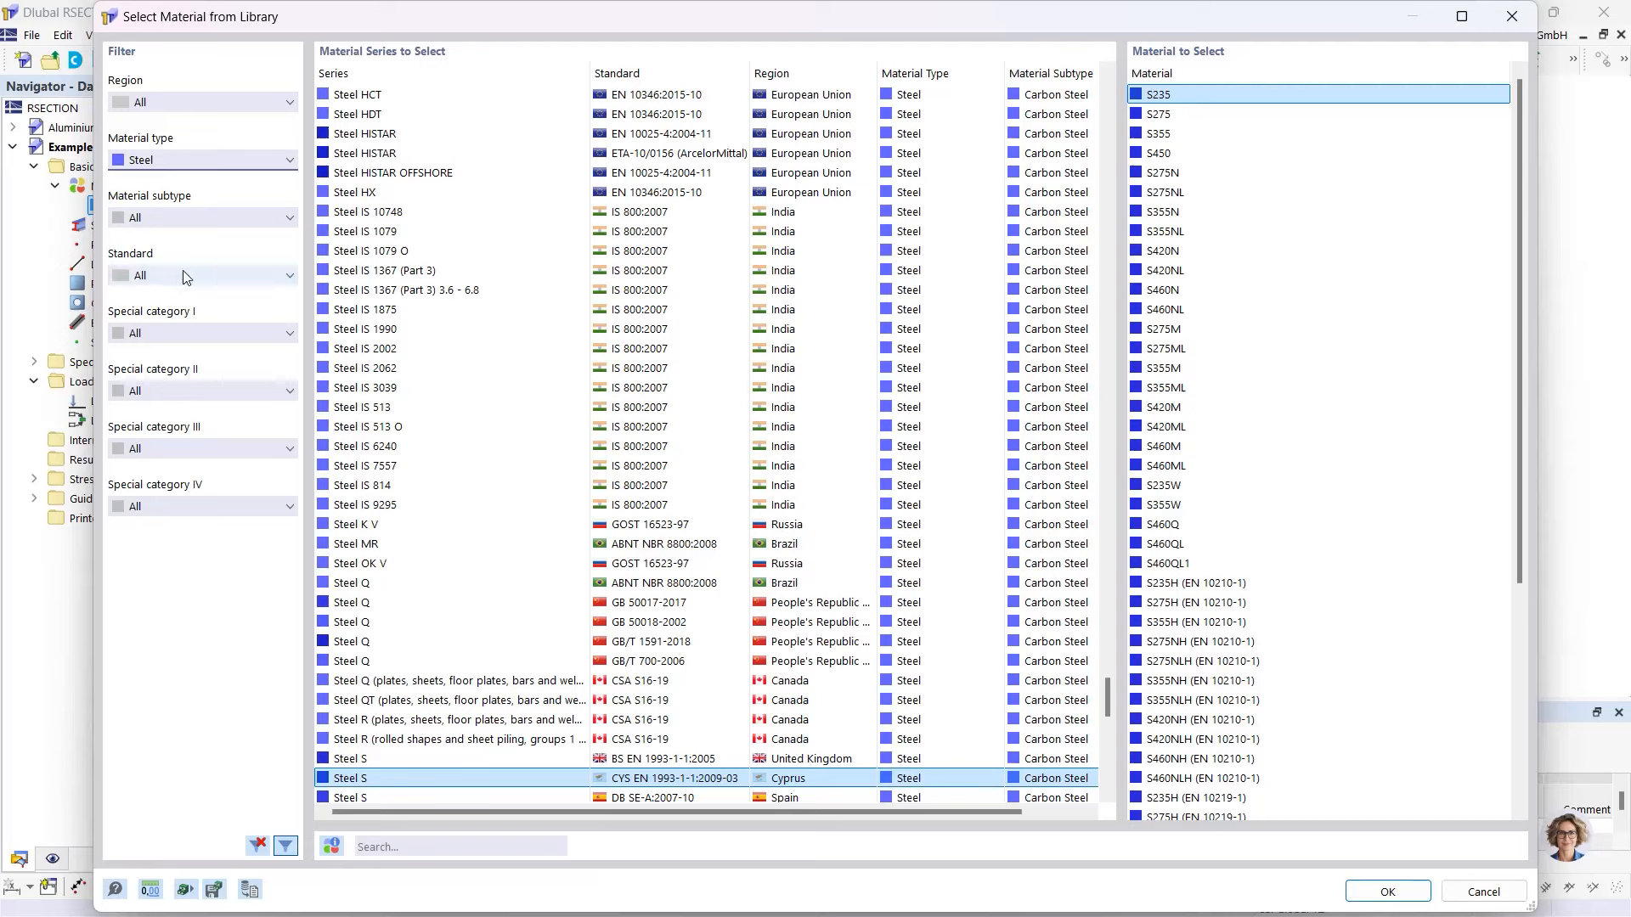
pyautogui.click(387, 851)
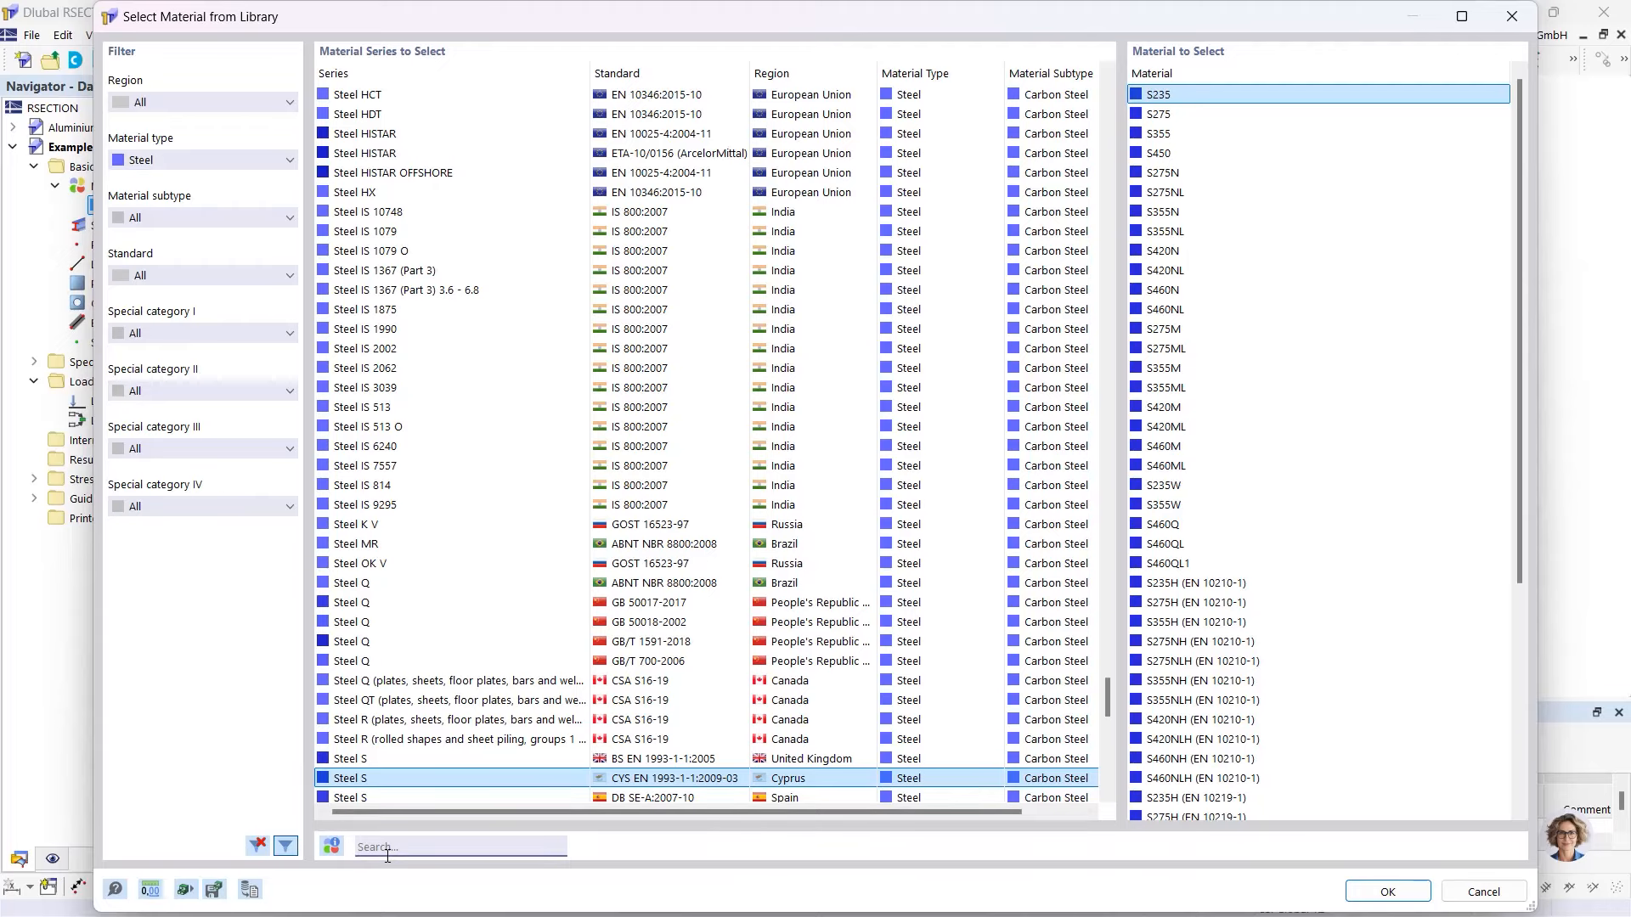
pyautogui.write('S 355')
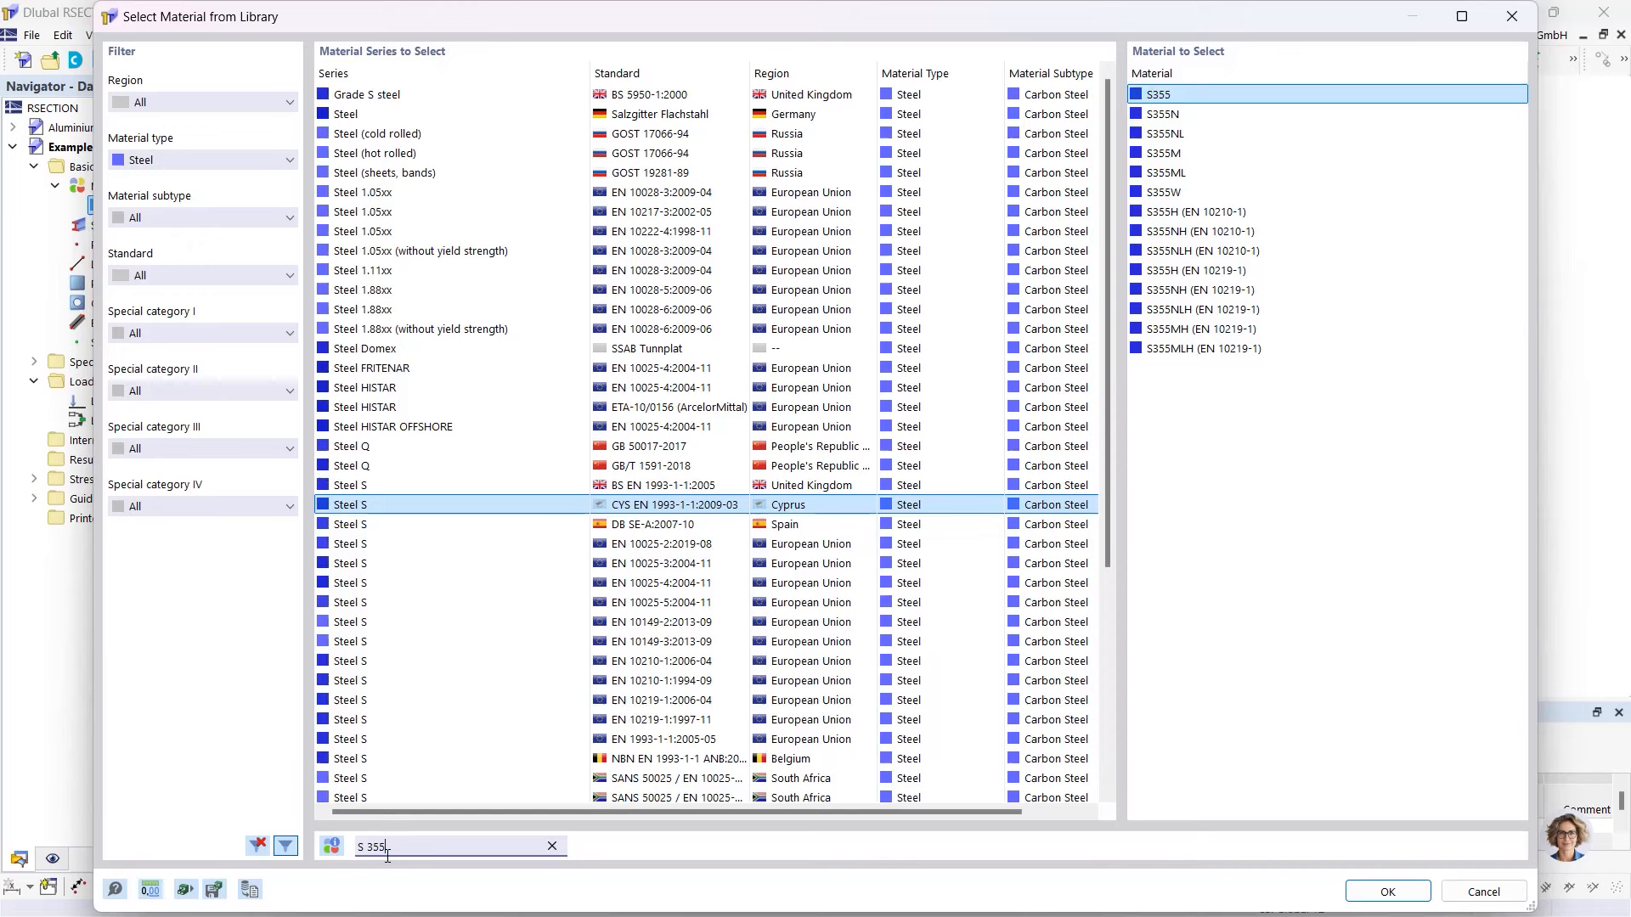
pyautogui.click(669, 739)
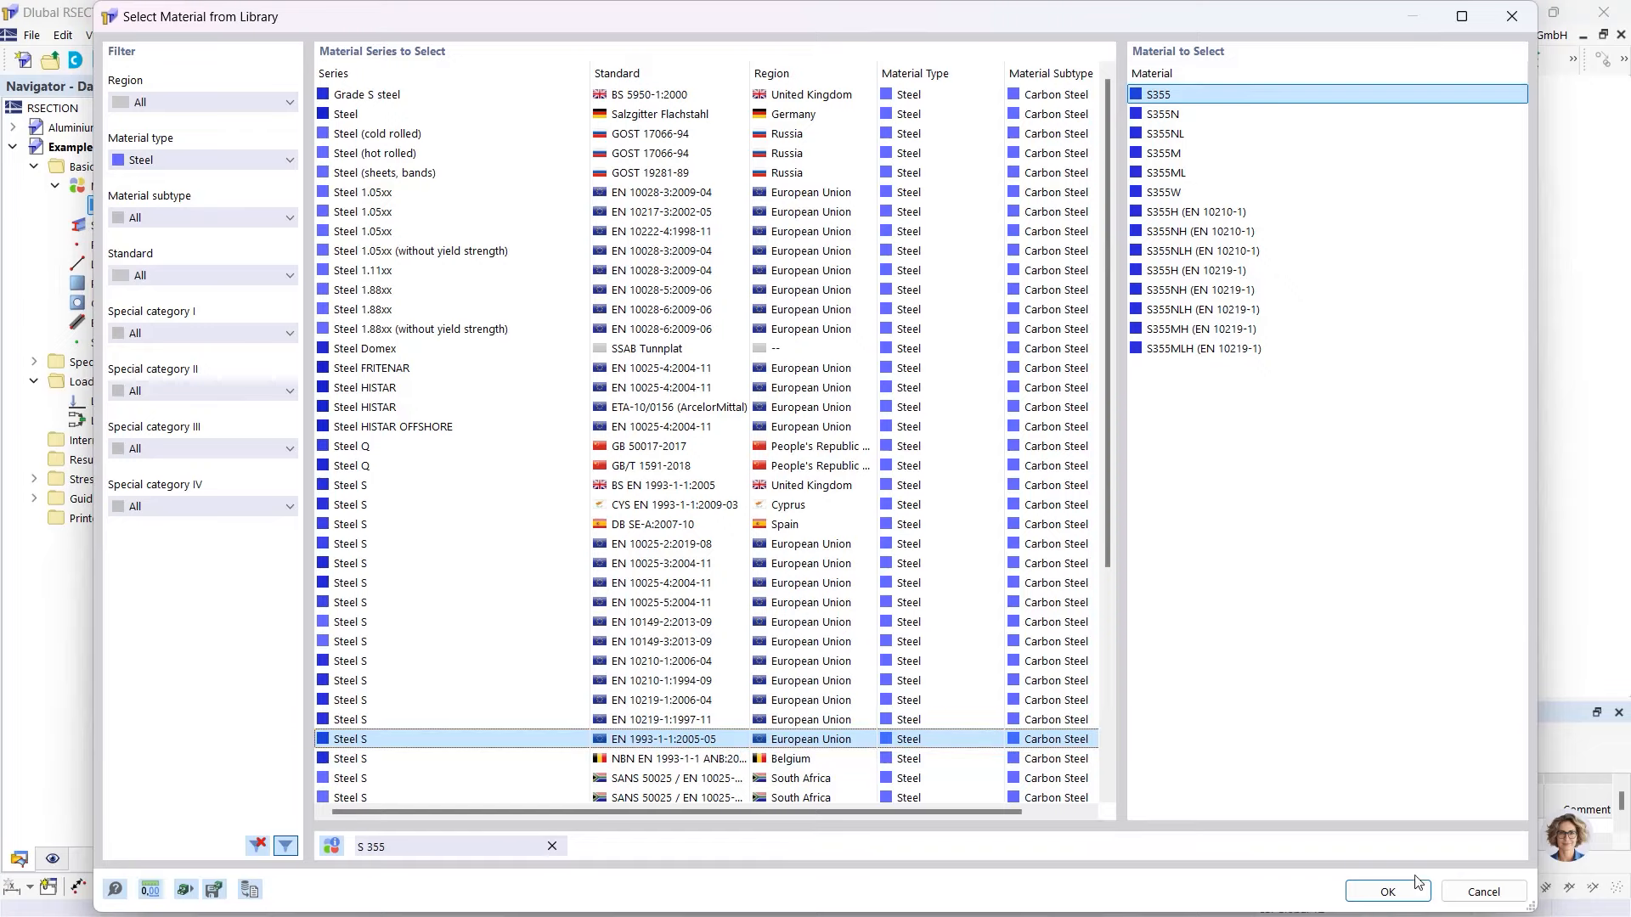
pyautogui.click(1388, 889)
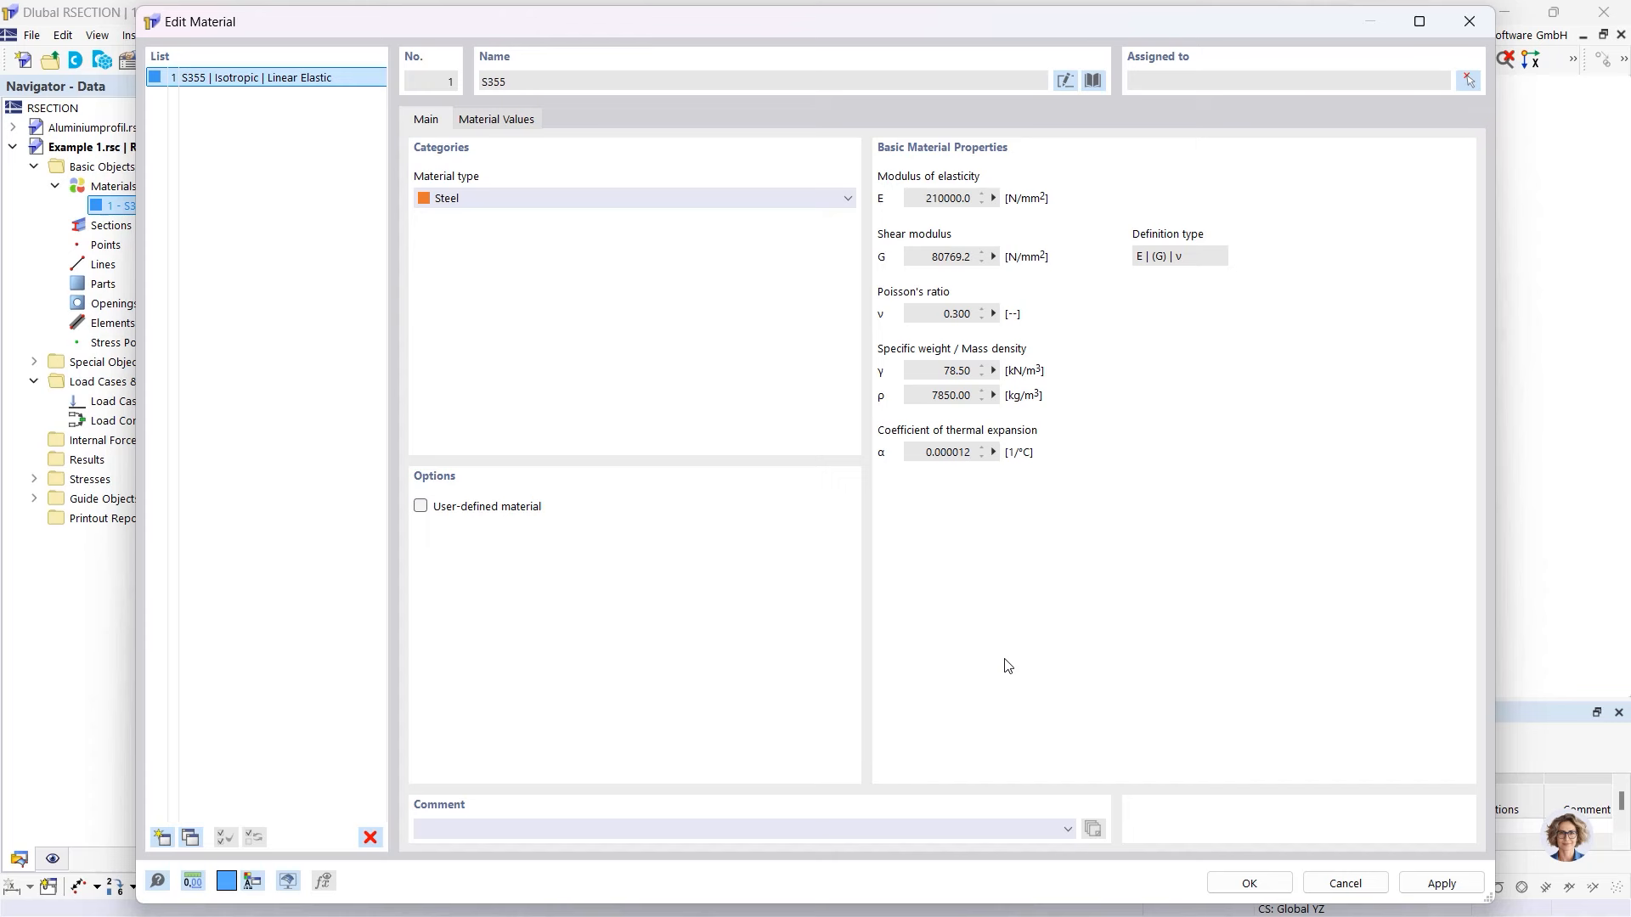
# - Check the user-defined material option and the editable material values, leave the option off, and accept the S355 material
pyautogui.click(420, 508)
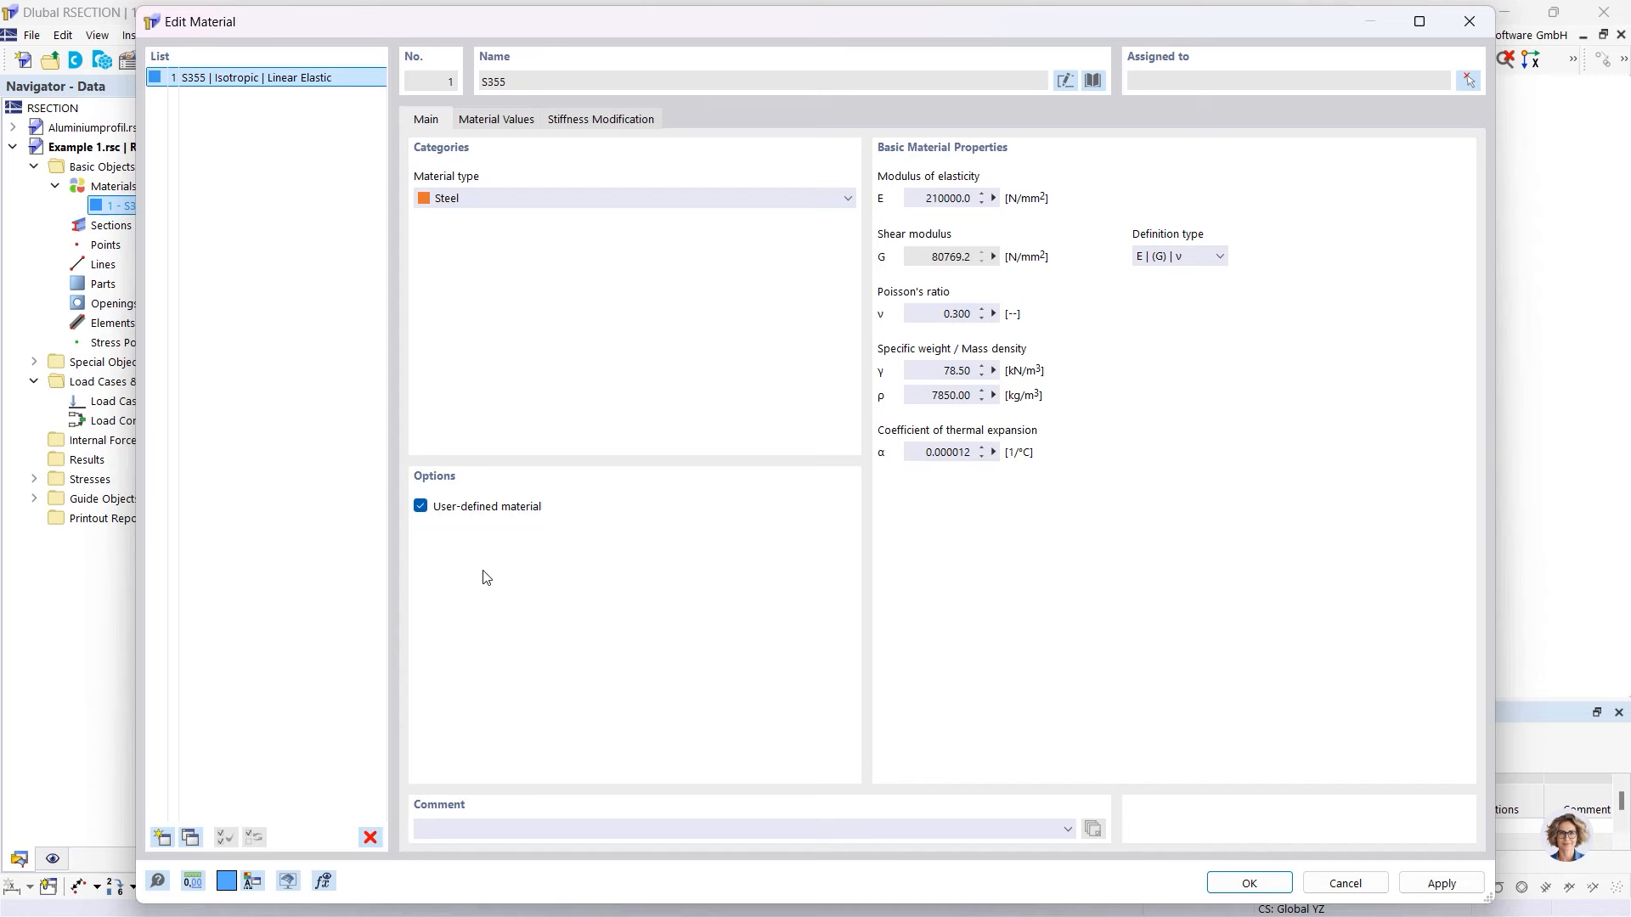
pyautogui.click(497, 121)
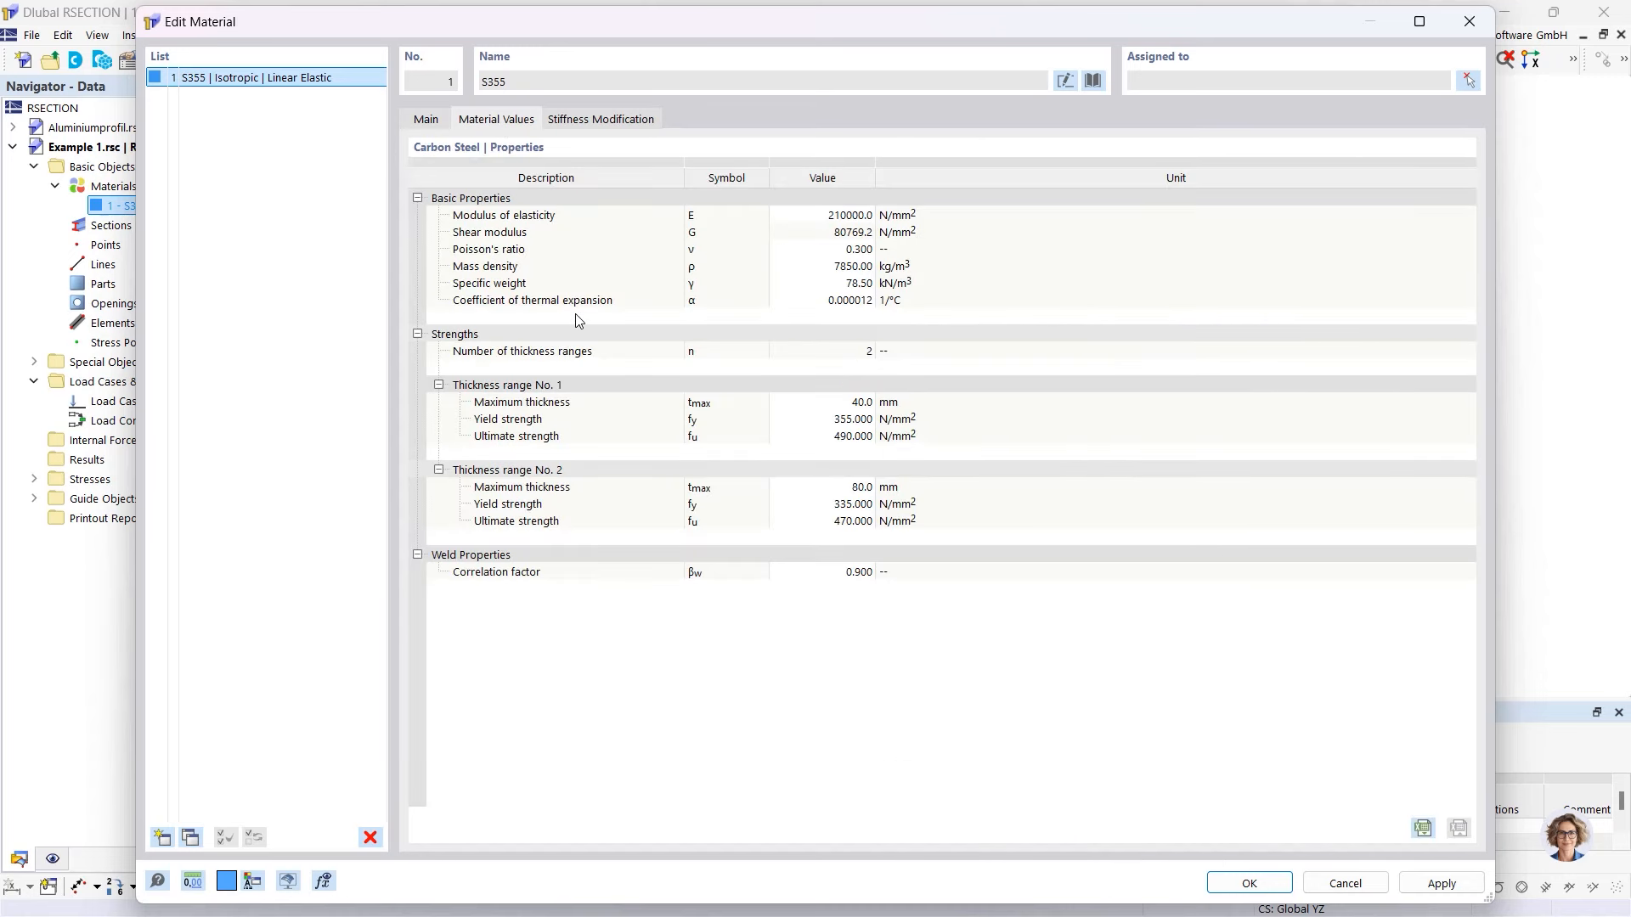
pyautogui.click(803, 216)
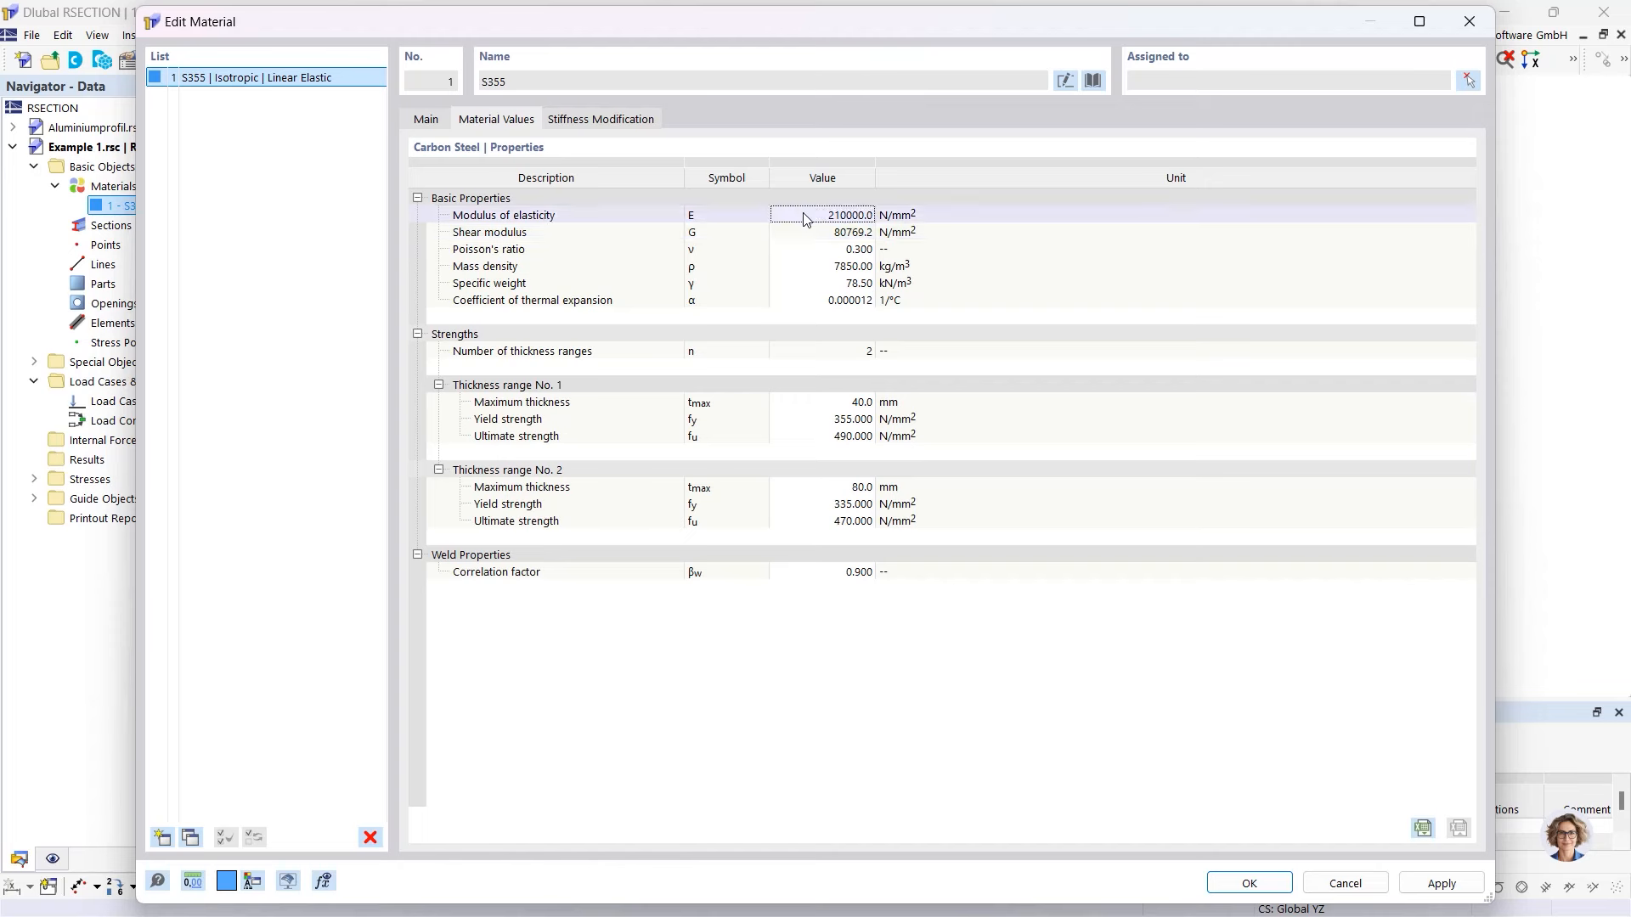
pyautogui.click(426, 120)
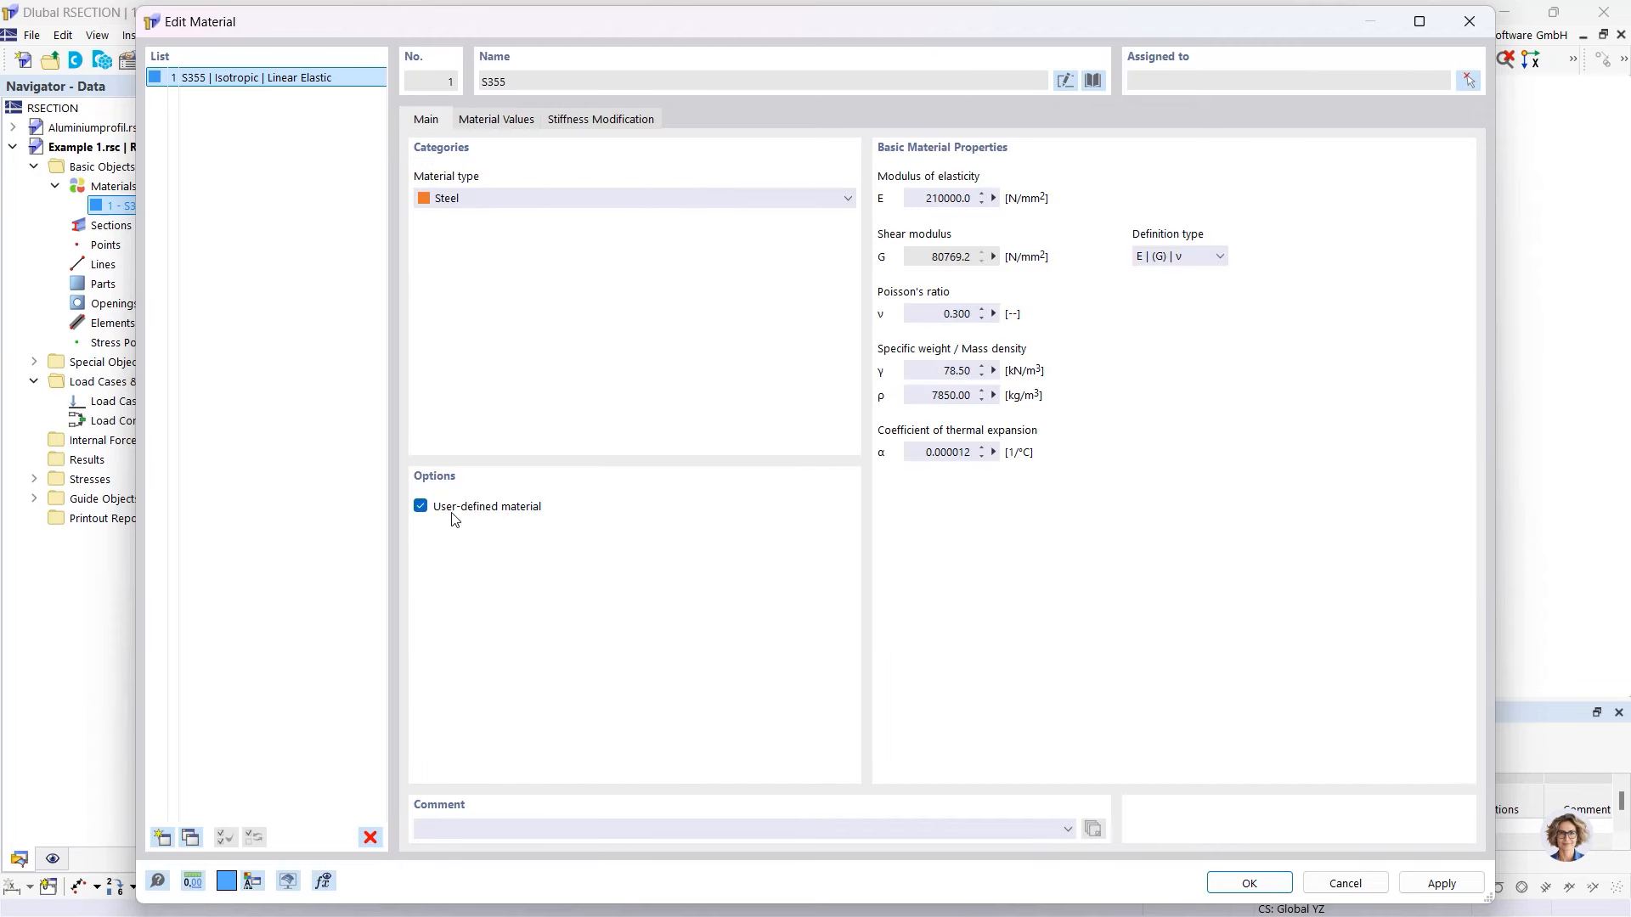
pyautogui.click(421, 507)
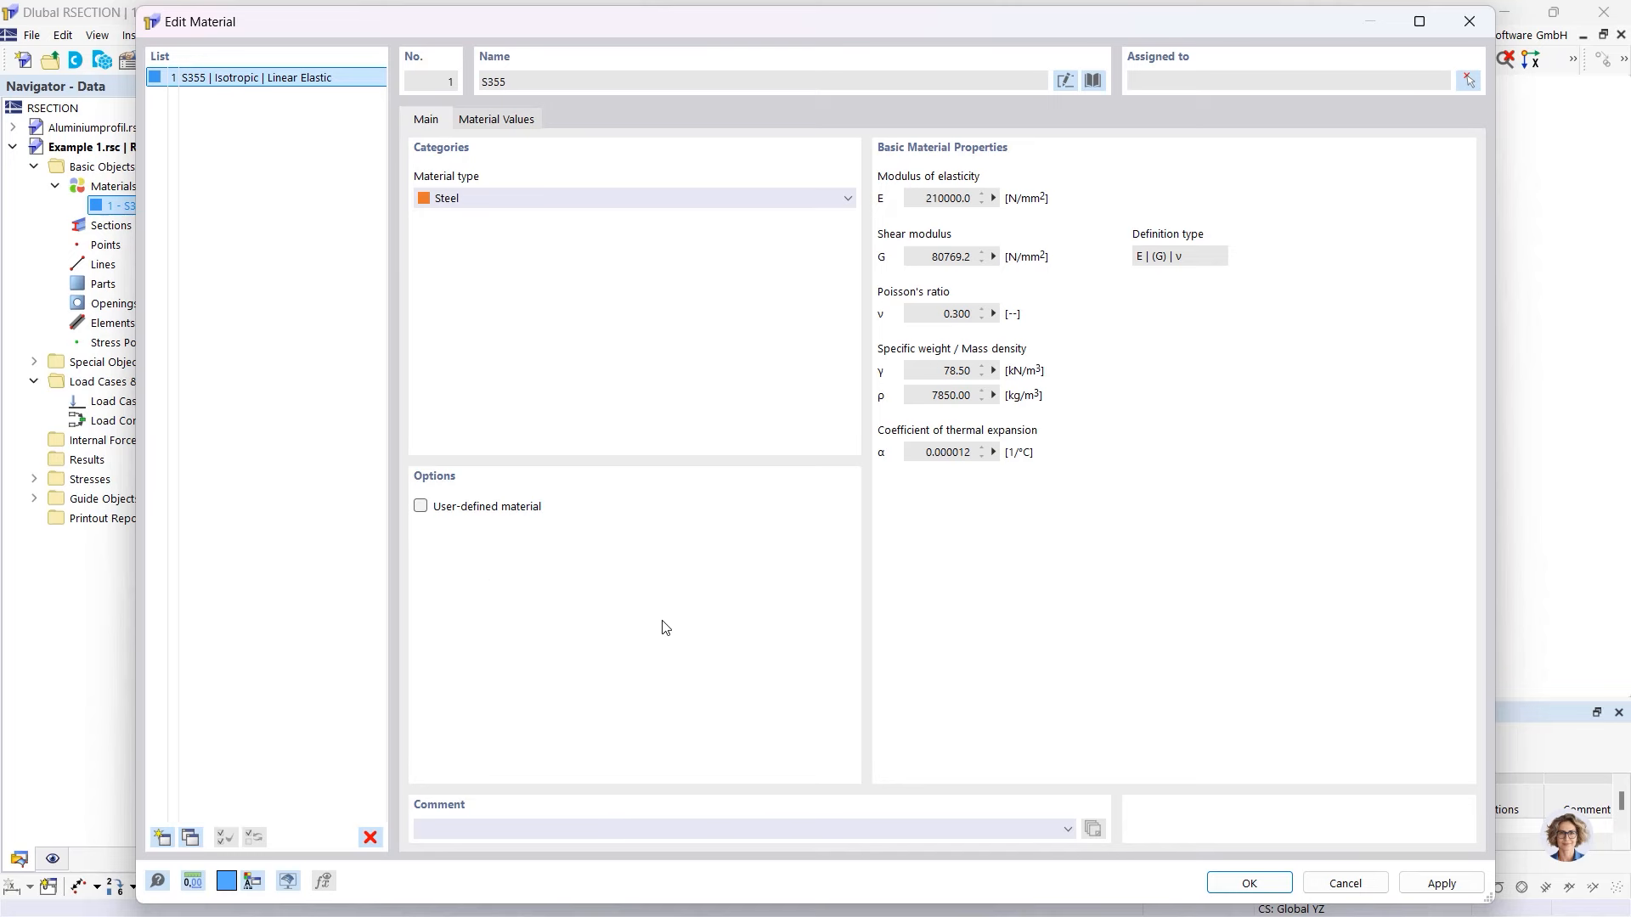
pyautogui.click(1224, 886)
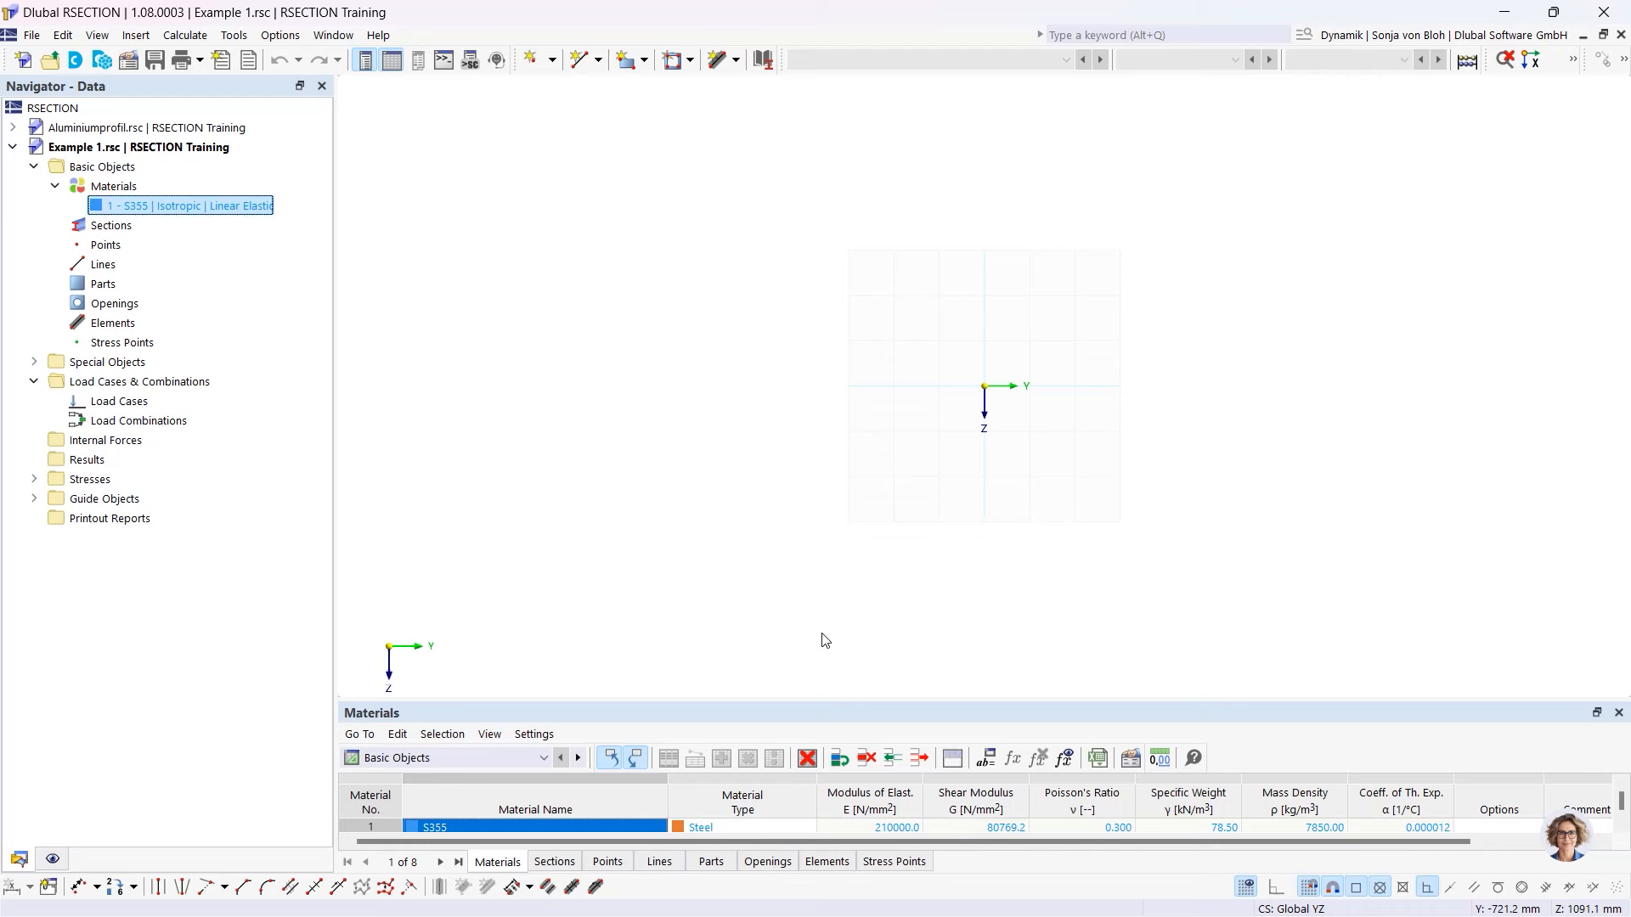
pyautogui.click(100, 285)
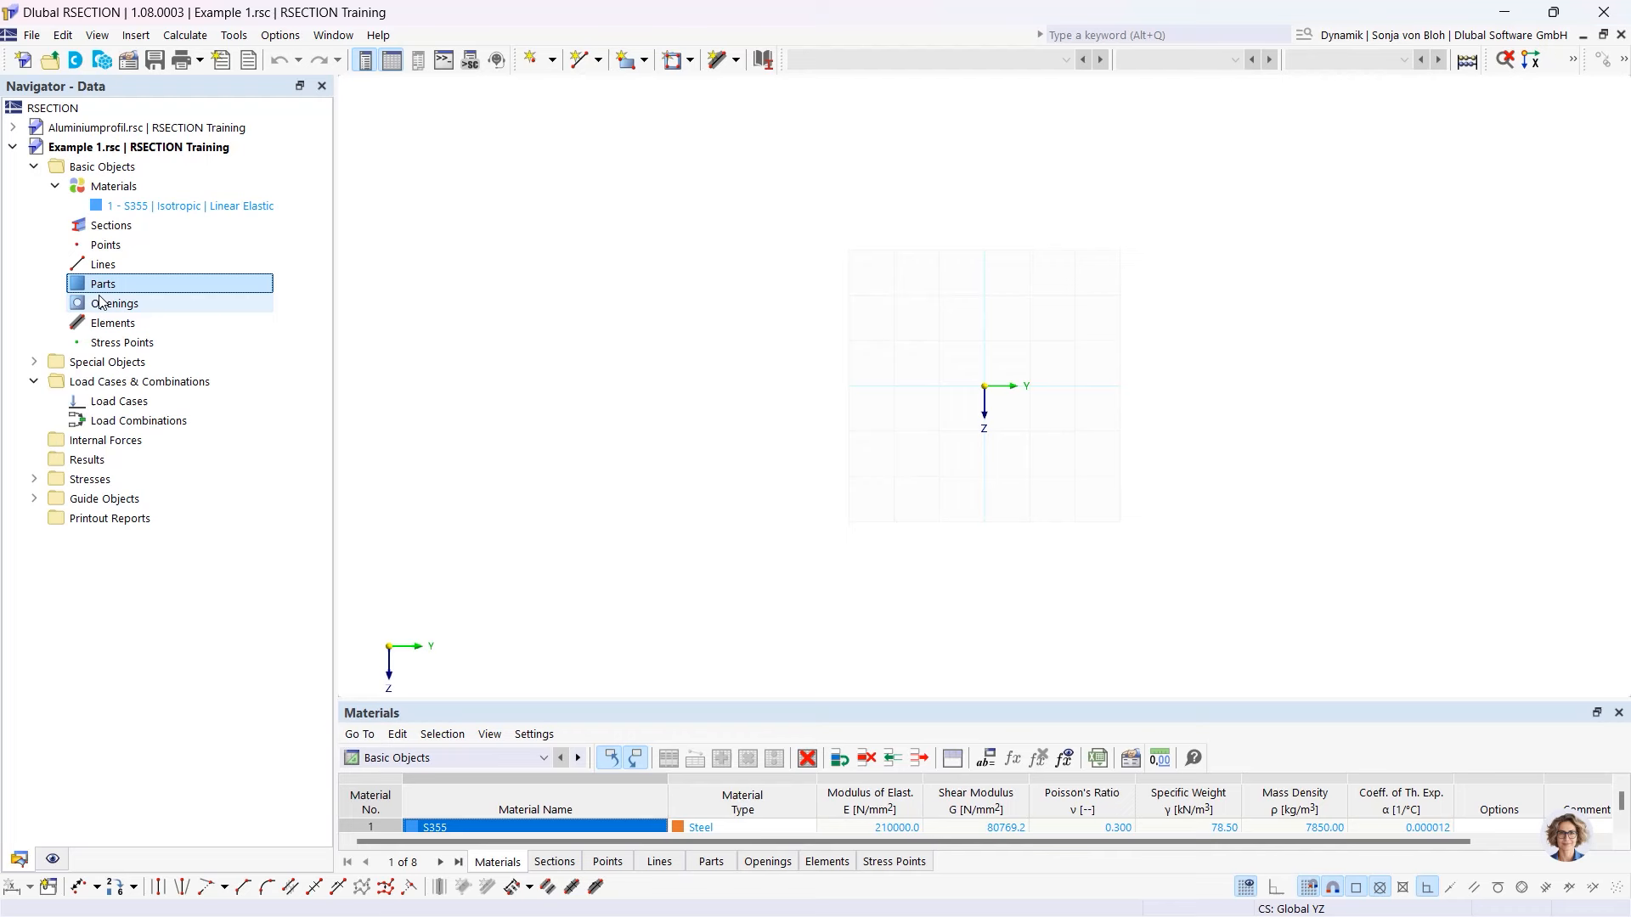
pyautogui.click(736, 60)
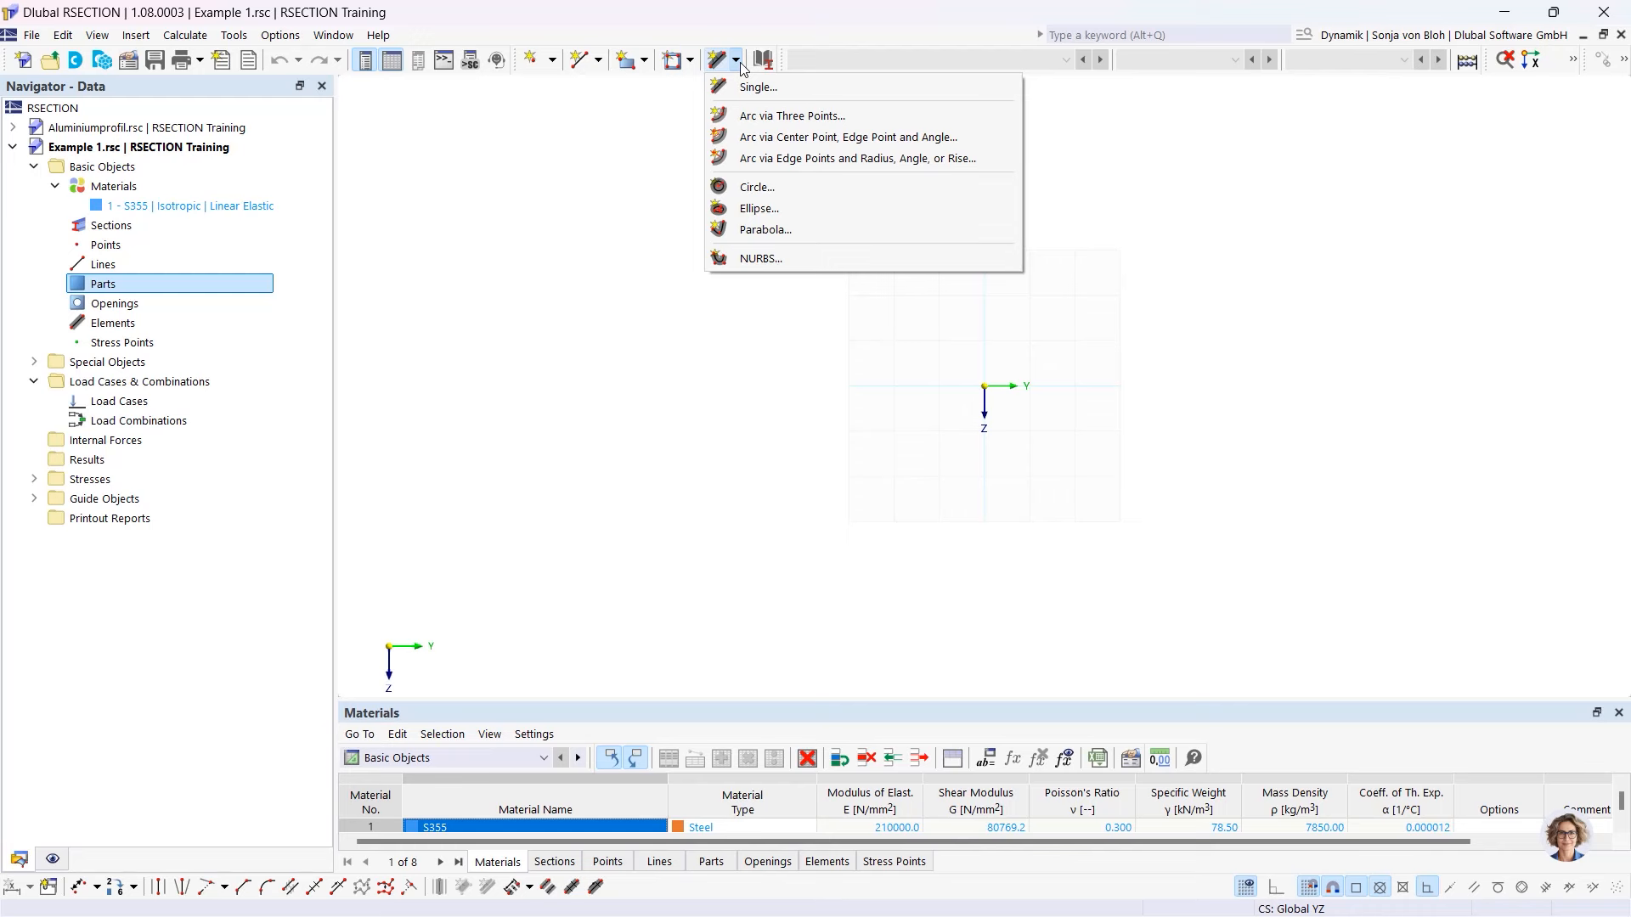
pyautogui.click(197, 303)
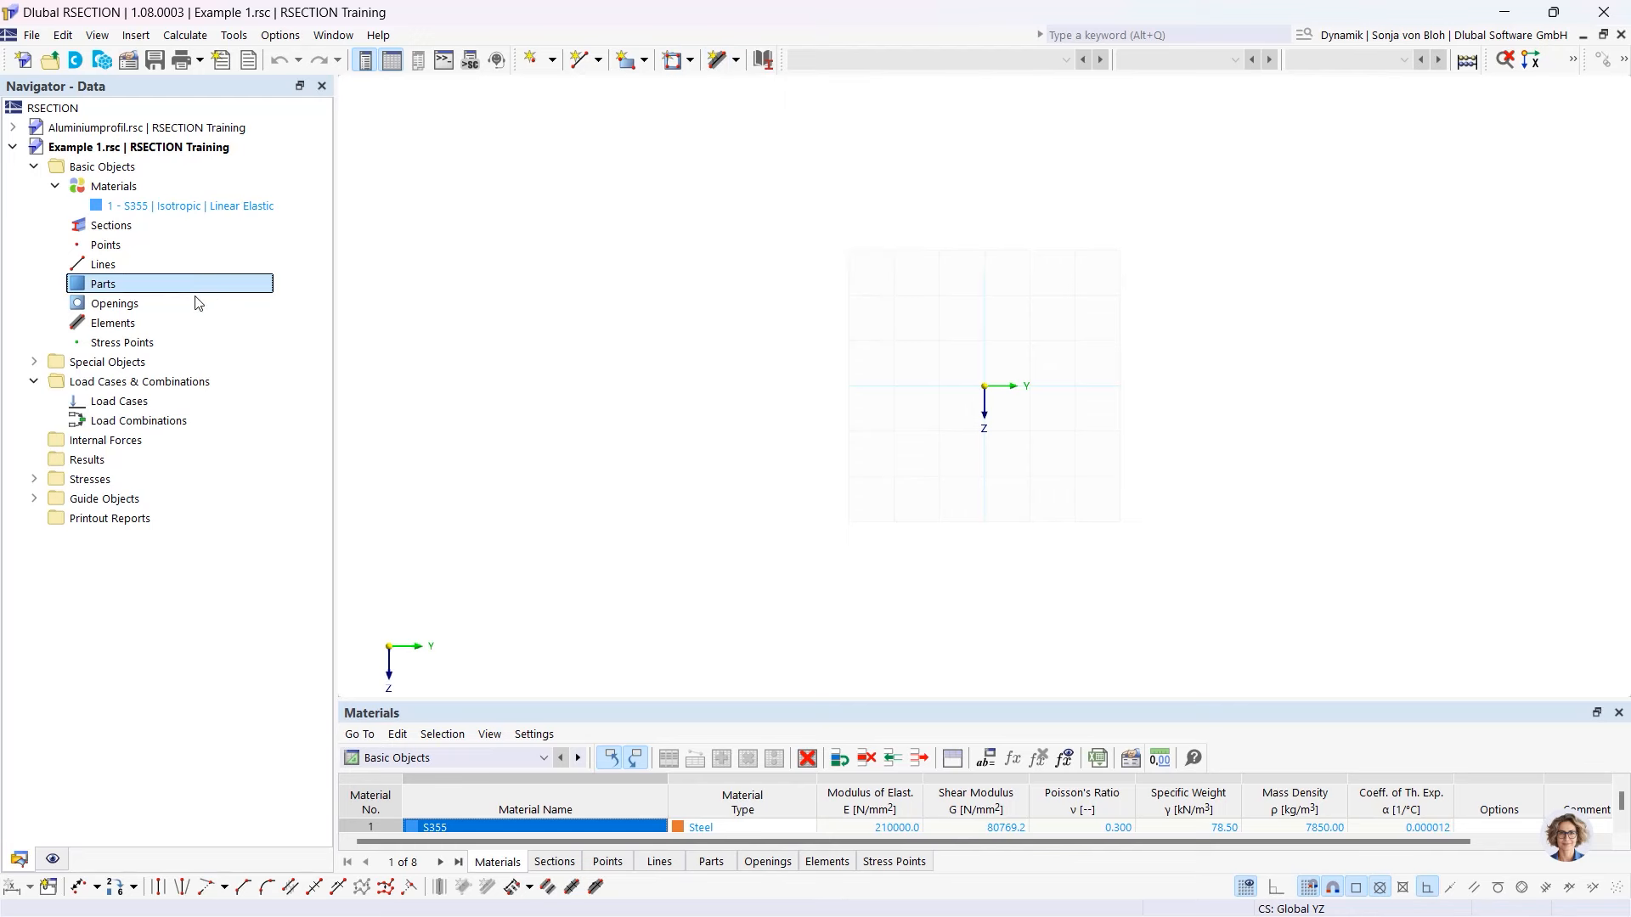
pyautogui.click(134, 324)
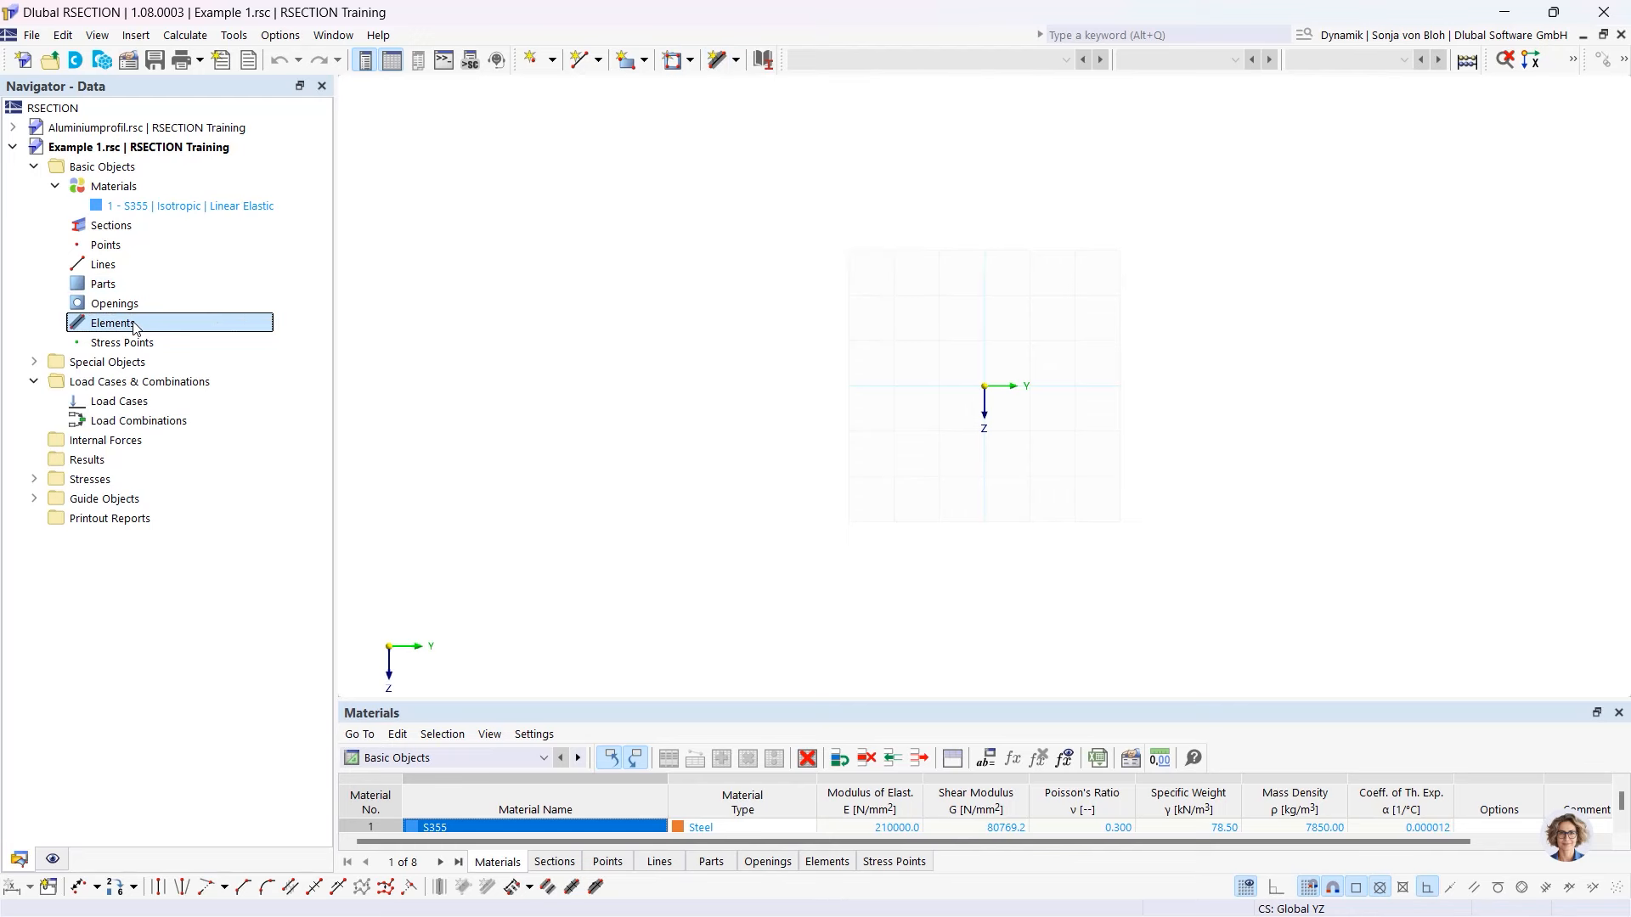
pyautogui.rightClick(135, 328)
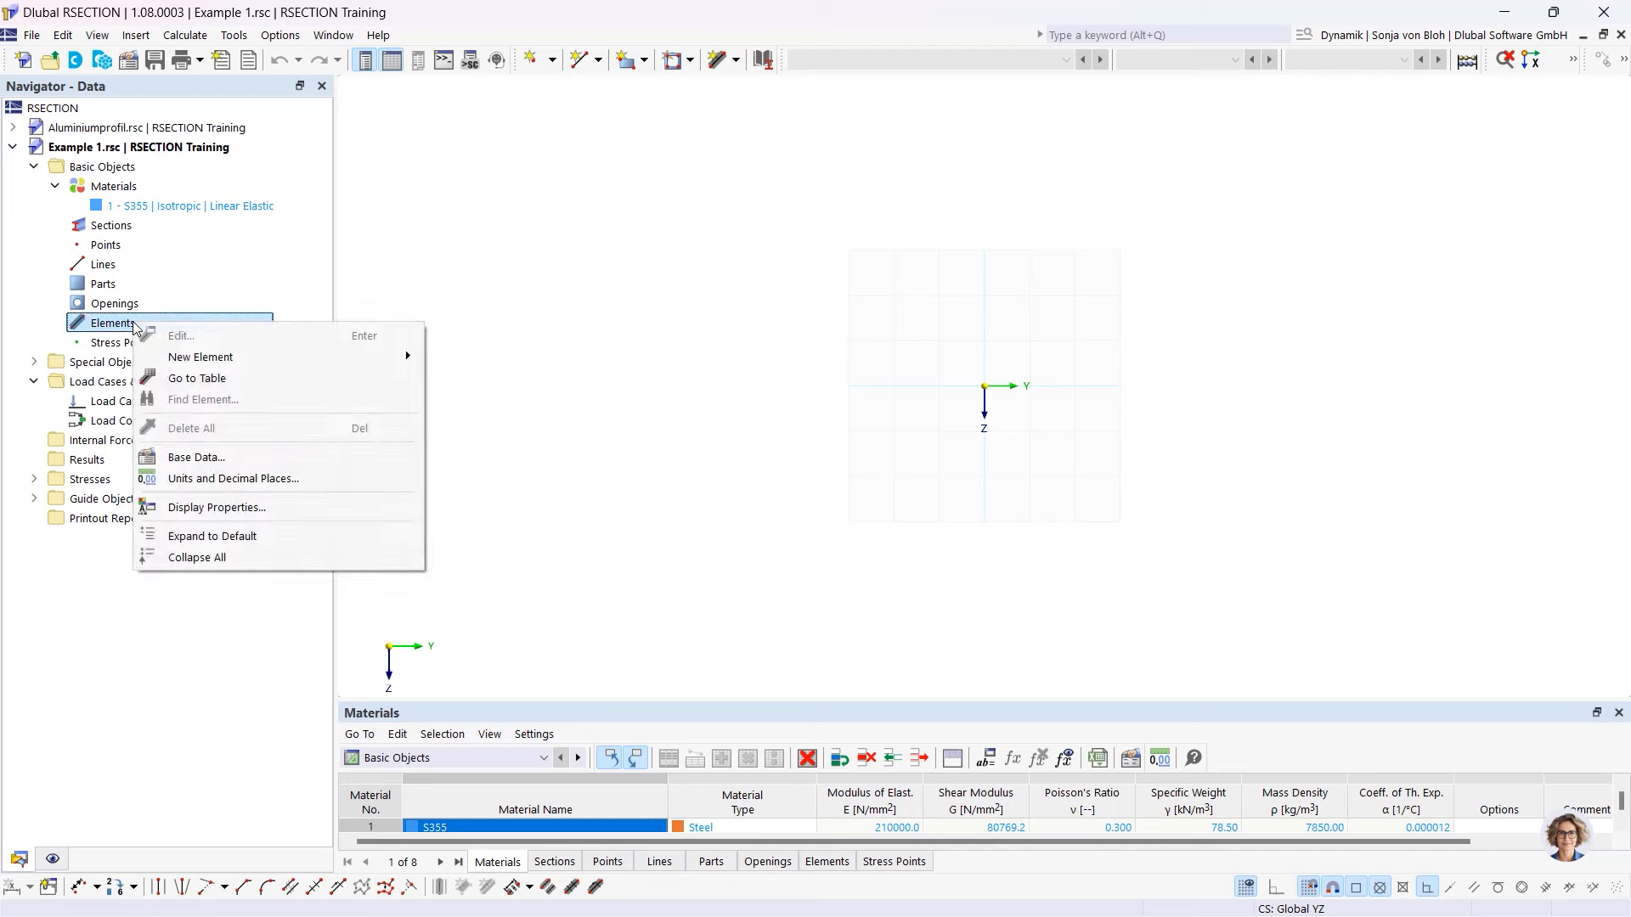
# - Create a single-line element by length and direction from the origin, 150 mm long, 10.7 mm thick, at an angle of 0°
pyautogui.moveTo(222, 365)
pyautogui.click(736, 62)
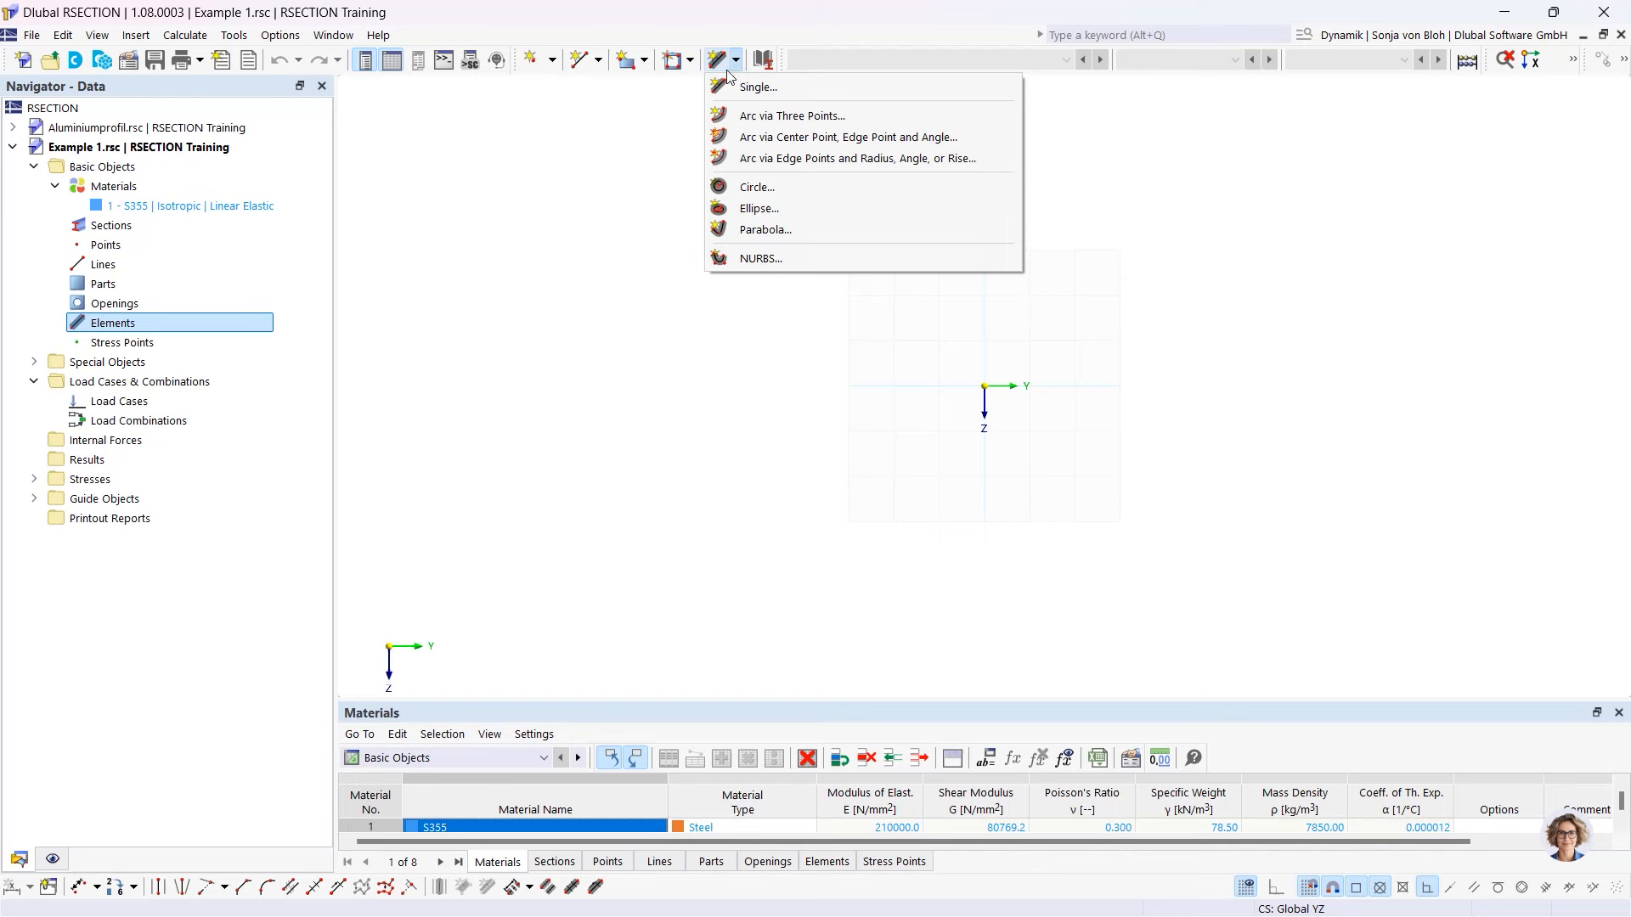
pyautogui.click(747, 89)
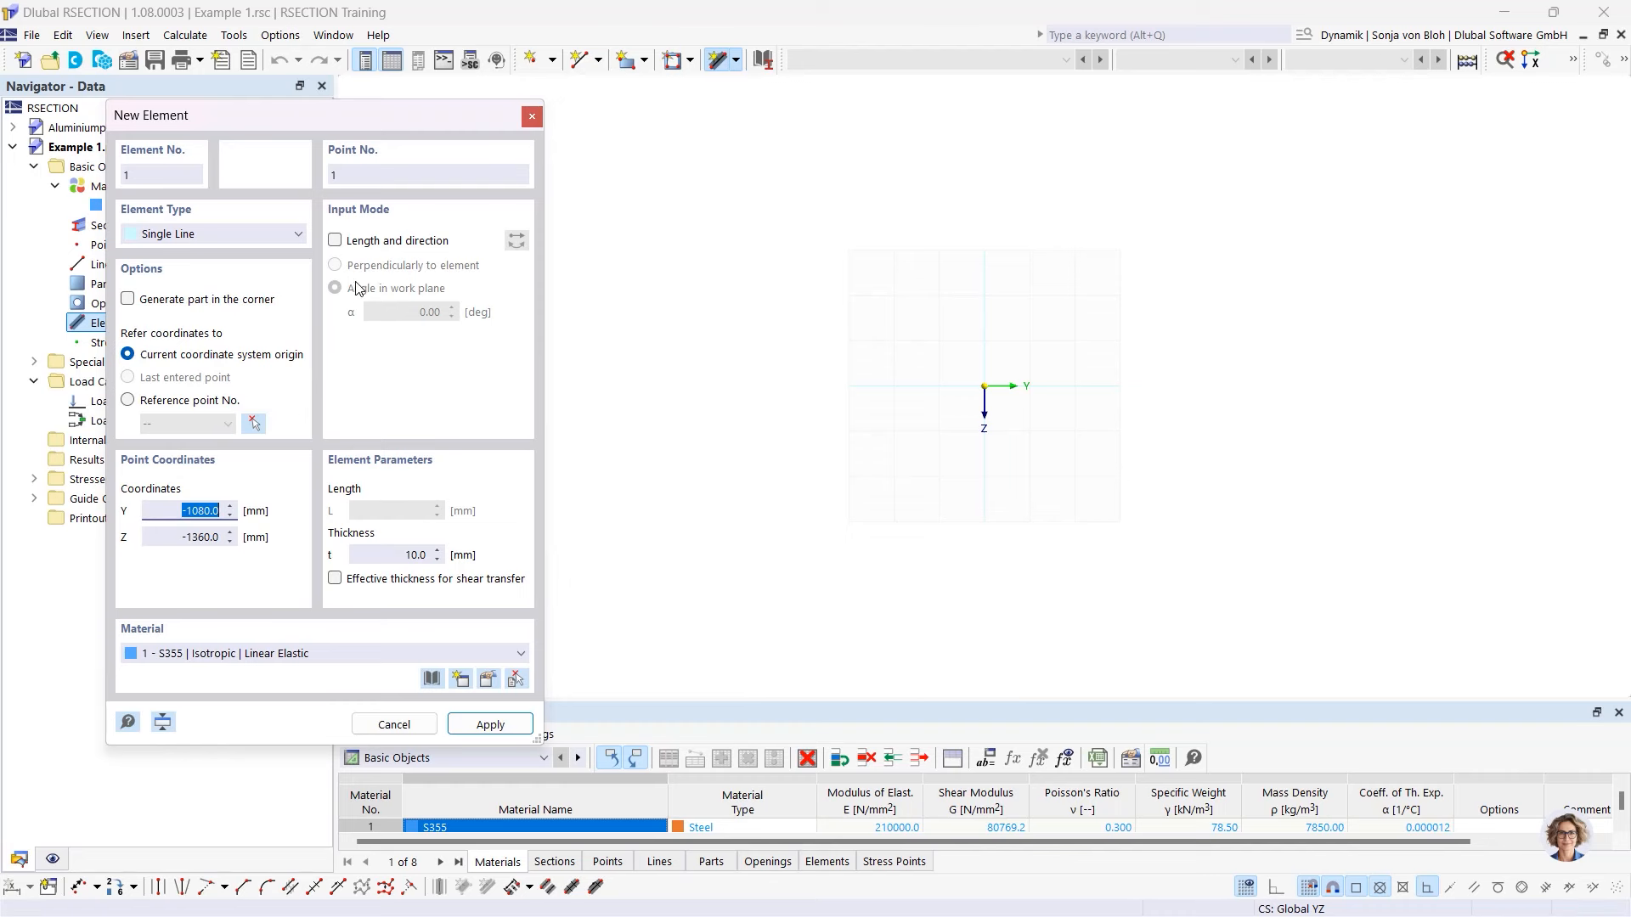
pyautogui.click(336, 241)
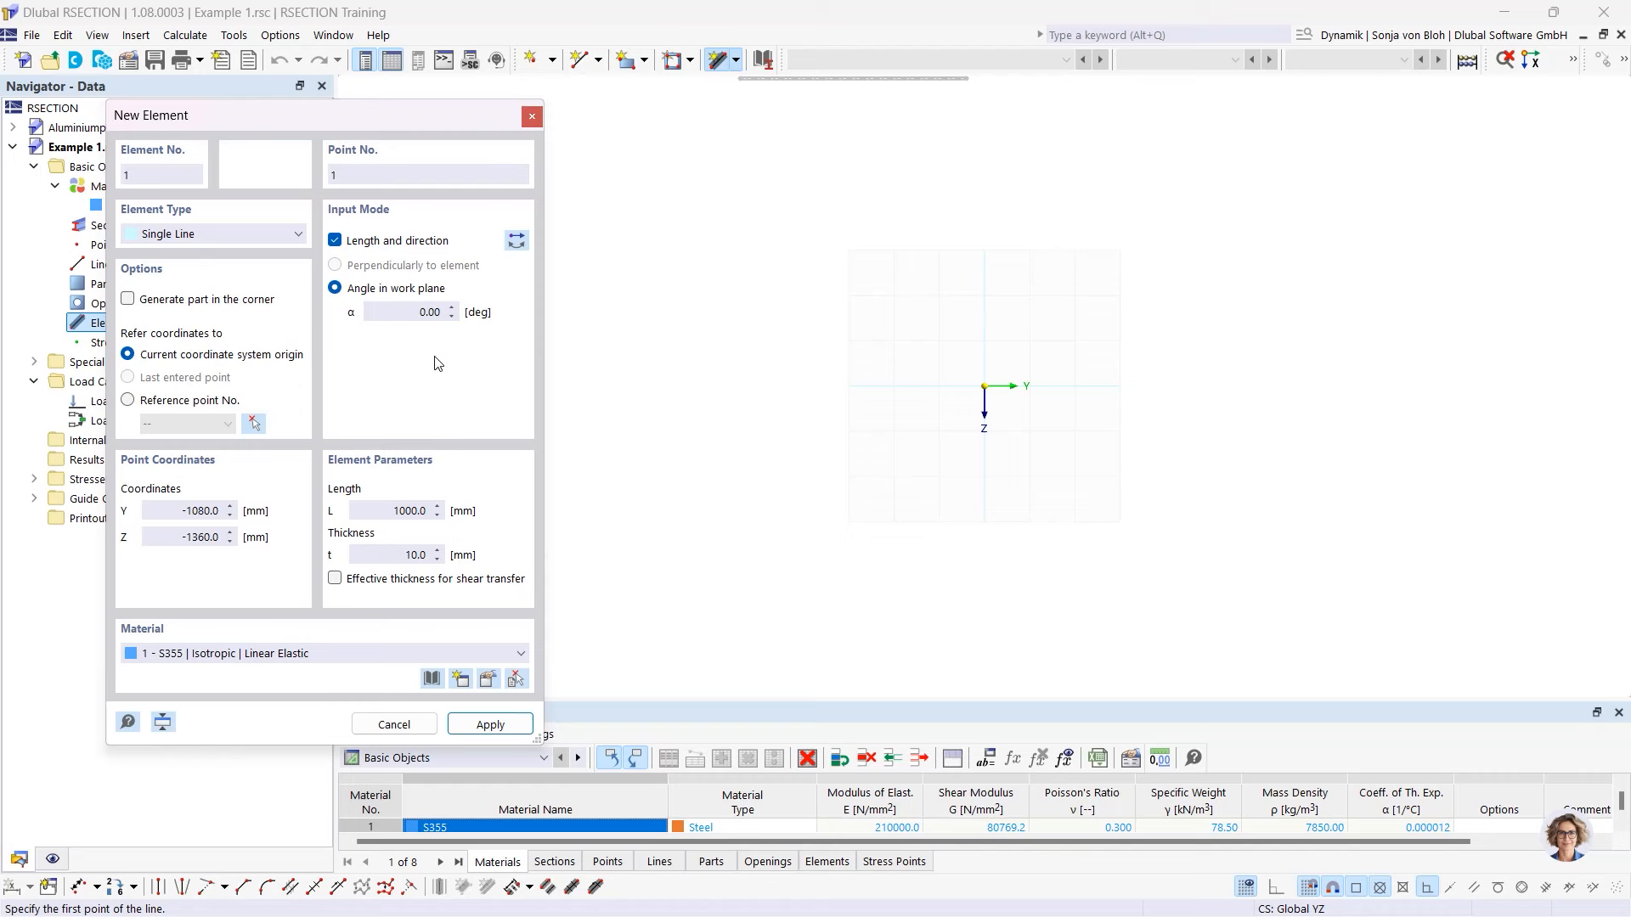
pyautogui.click(408, 510)
pyautogui.write('150')
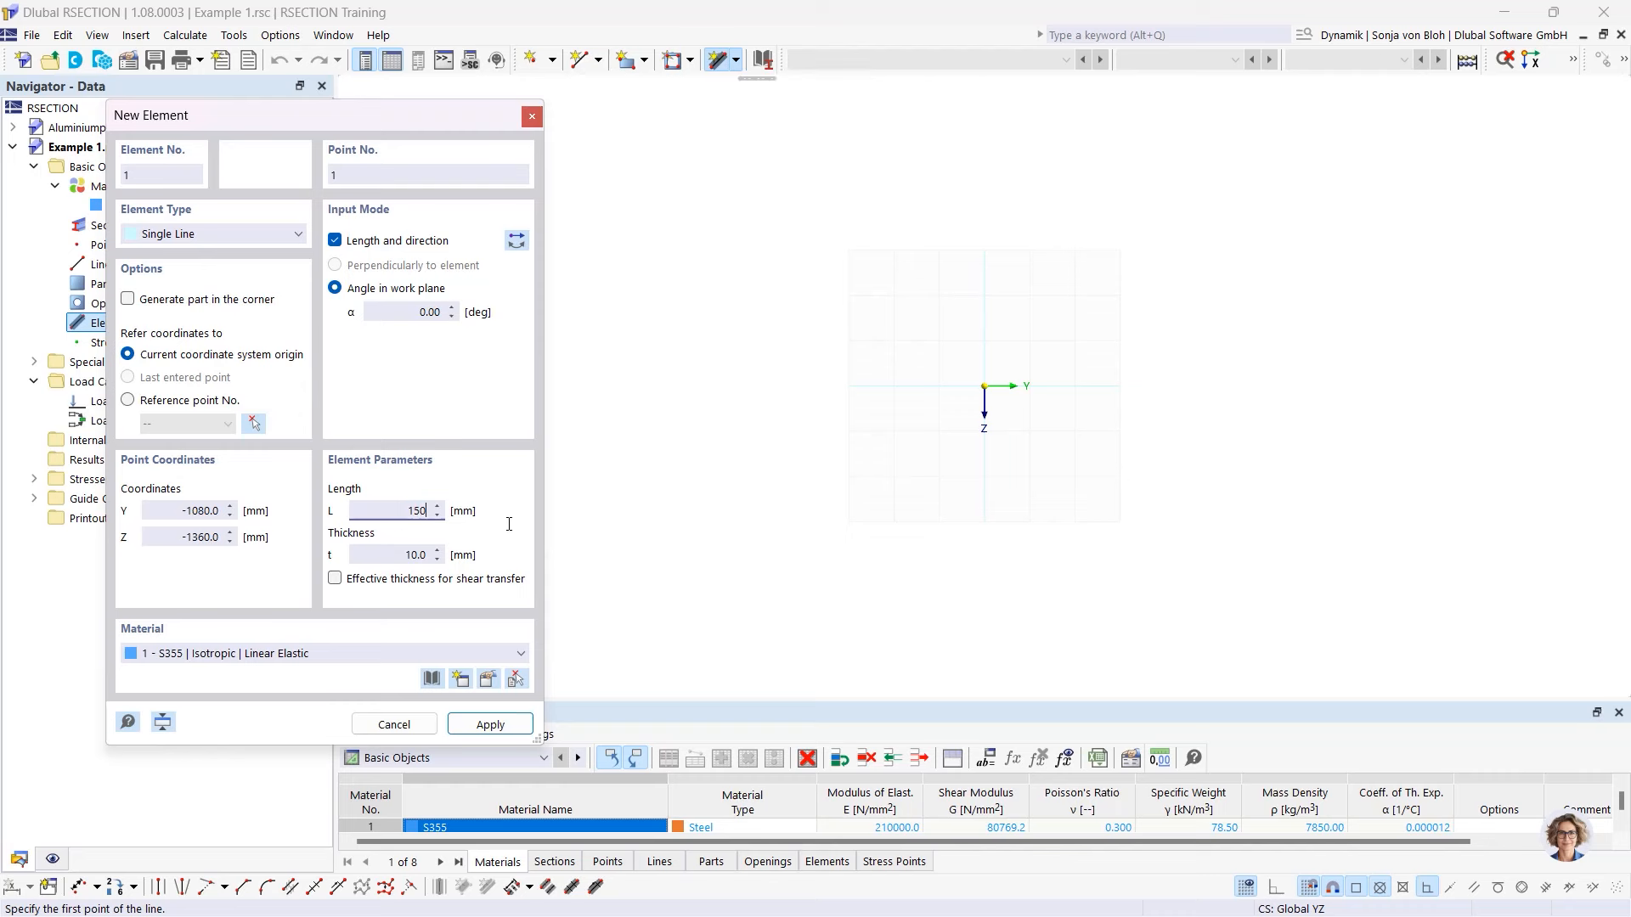
pyautogui.press('Tab')
pyautogui.write('10,7')
pyautogui.scroll(5, 1039, 403)
pyautogui.scroll(2, 938, 342)
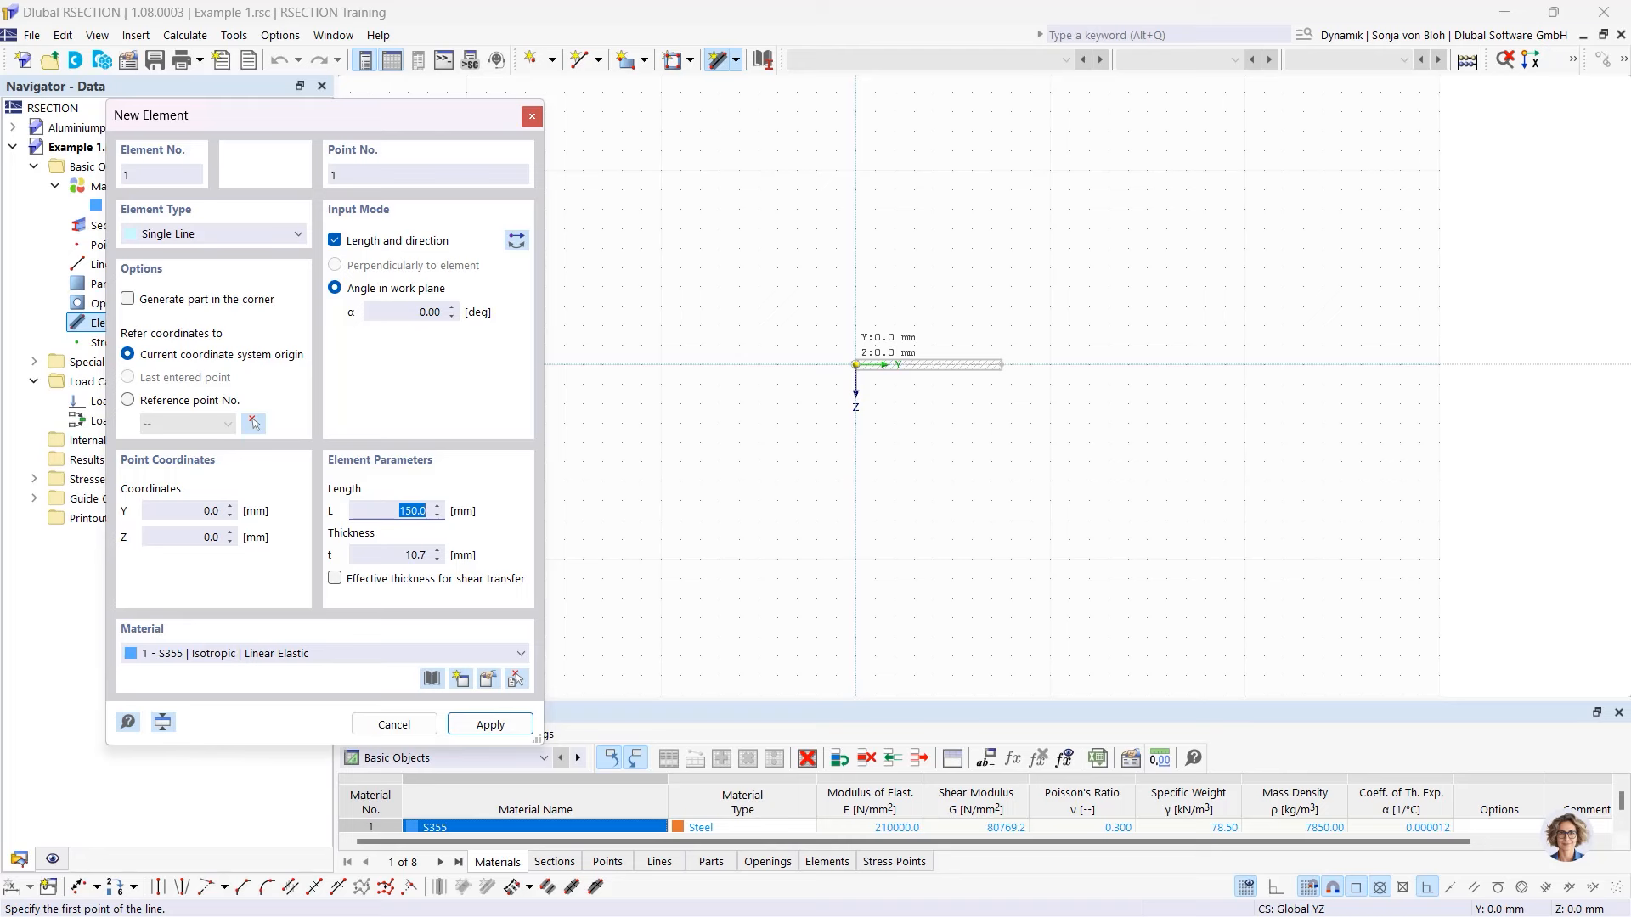
pyautogui.press('Return')
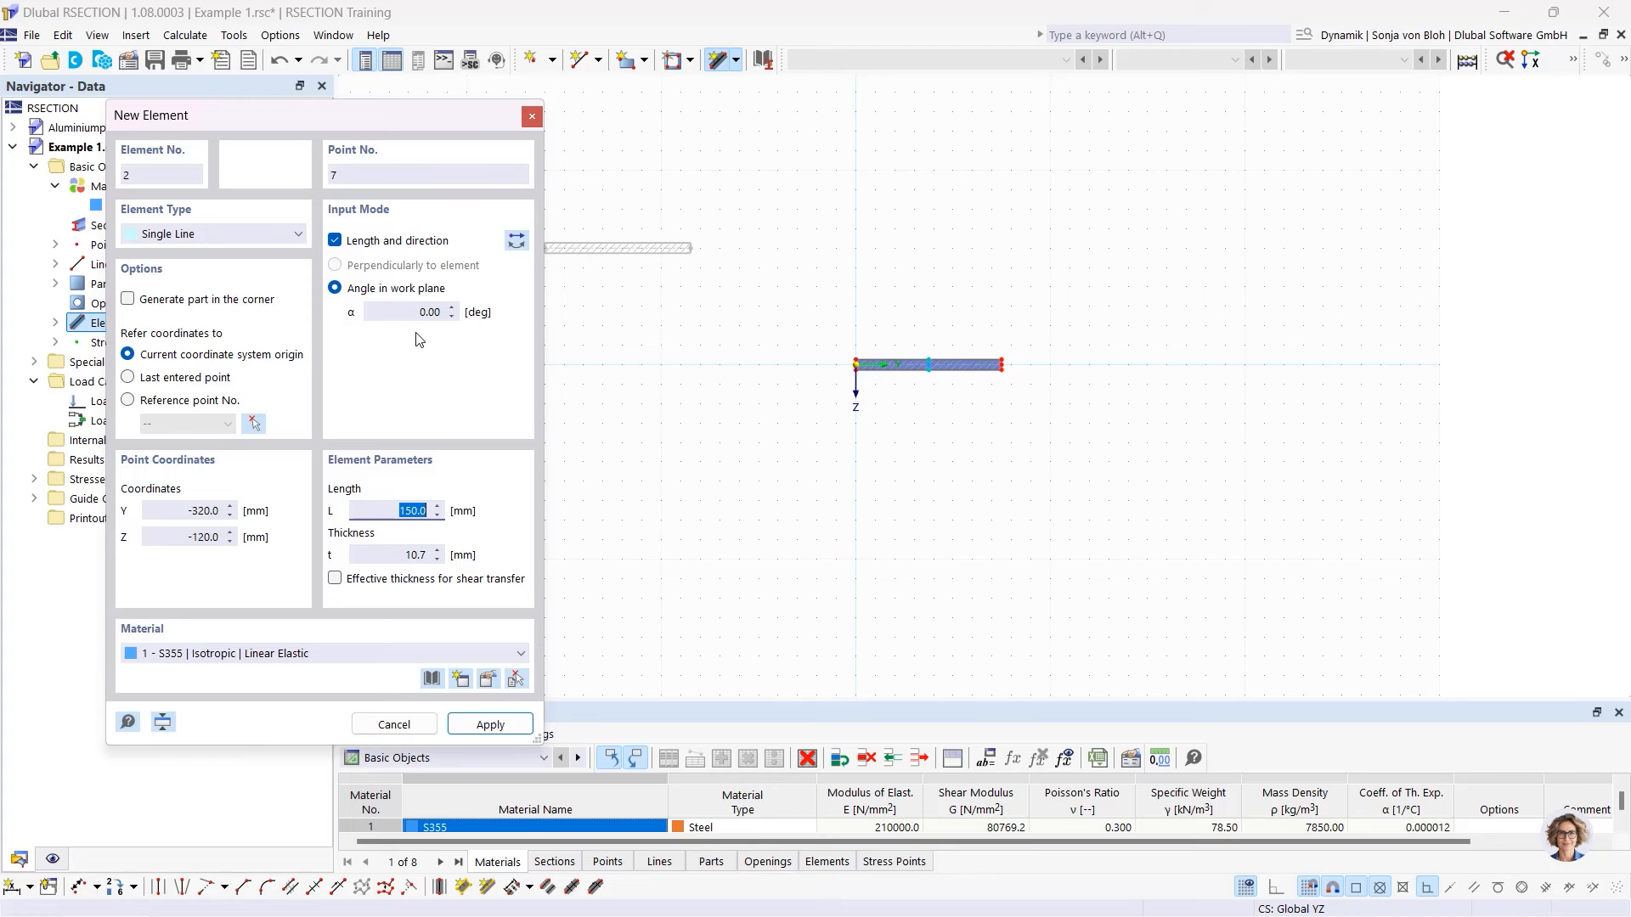
# - Create the web as a single-line element at 90°, 289.3 mm long and 7.1 mm thick, attached to the midpoint of the 150 mm flange
pyautogui.click(406, 313)
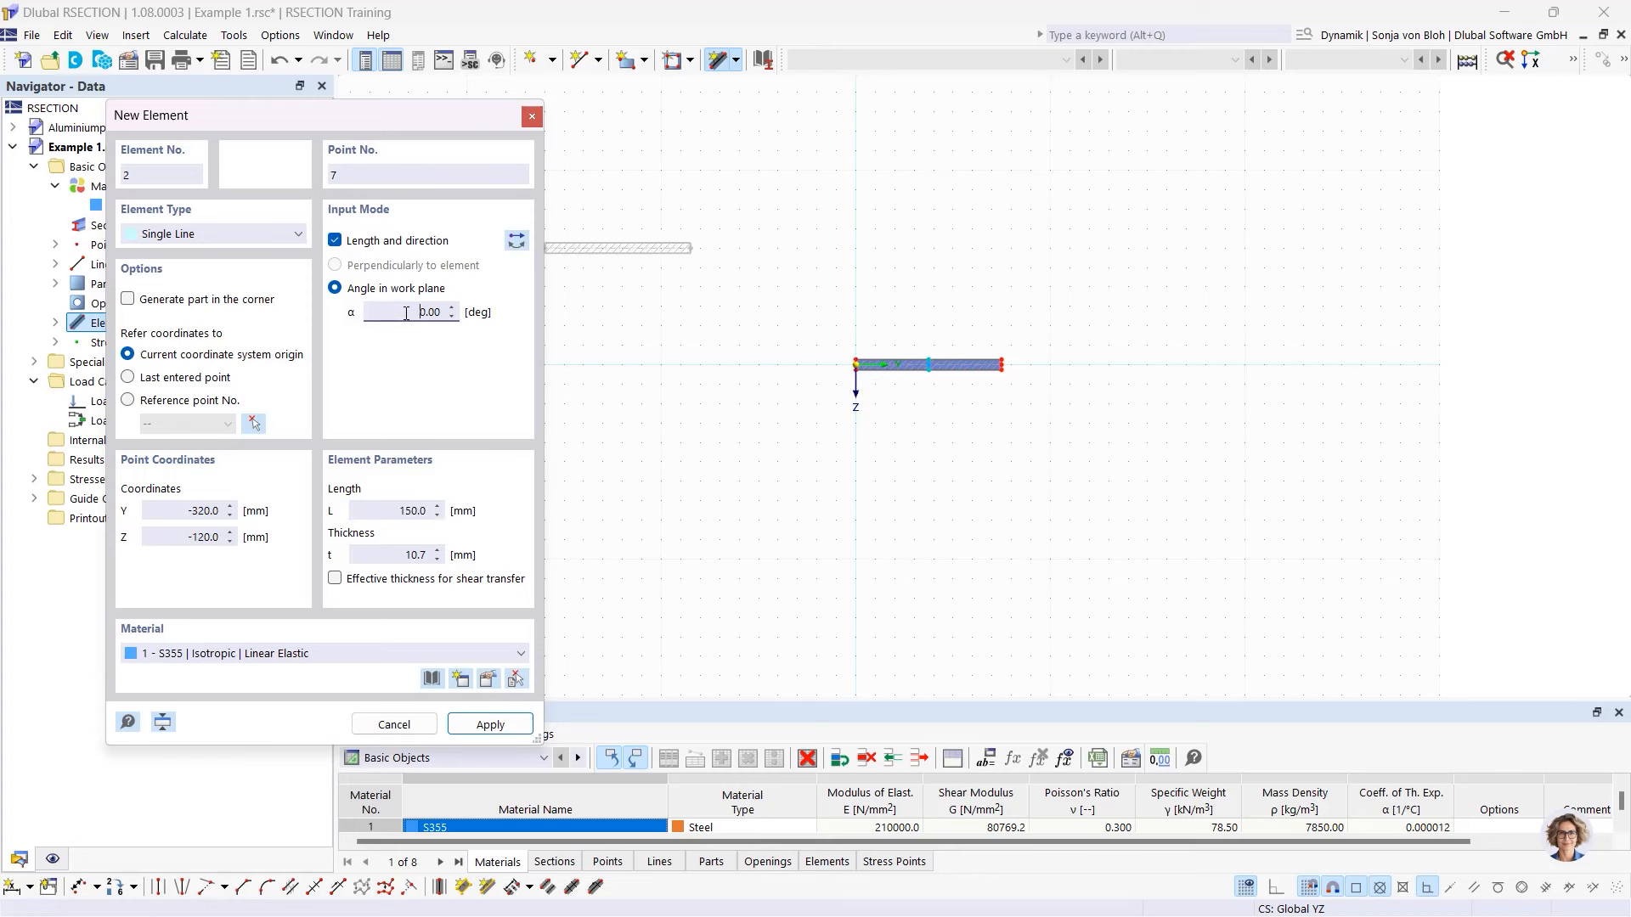
pyautogui.click(515, 243)
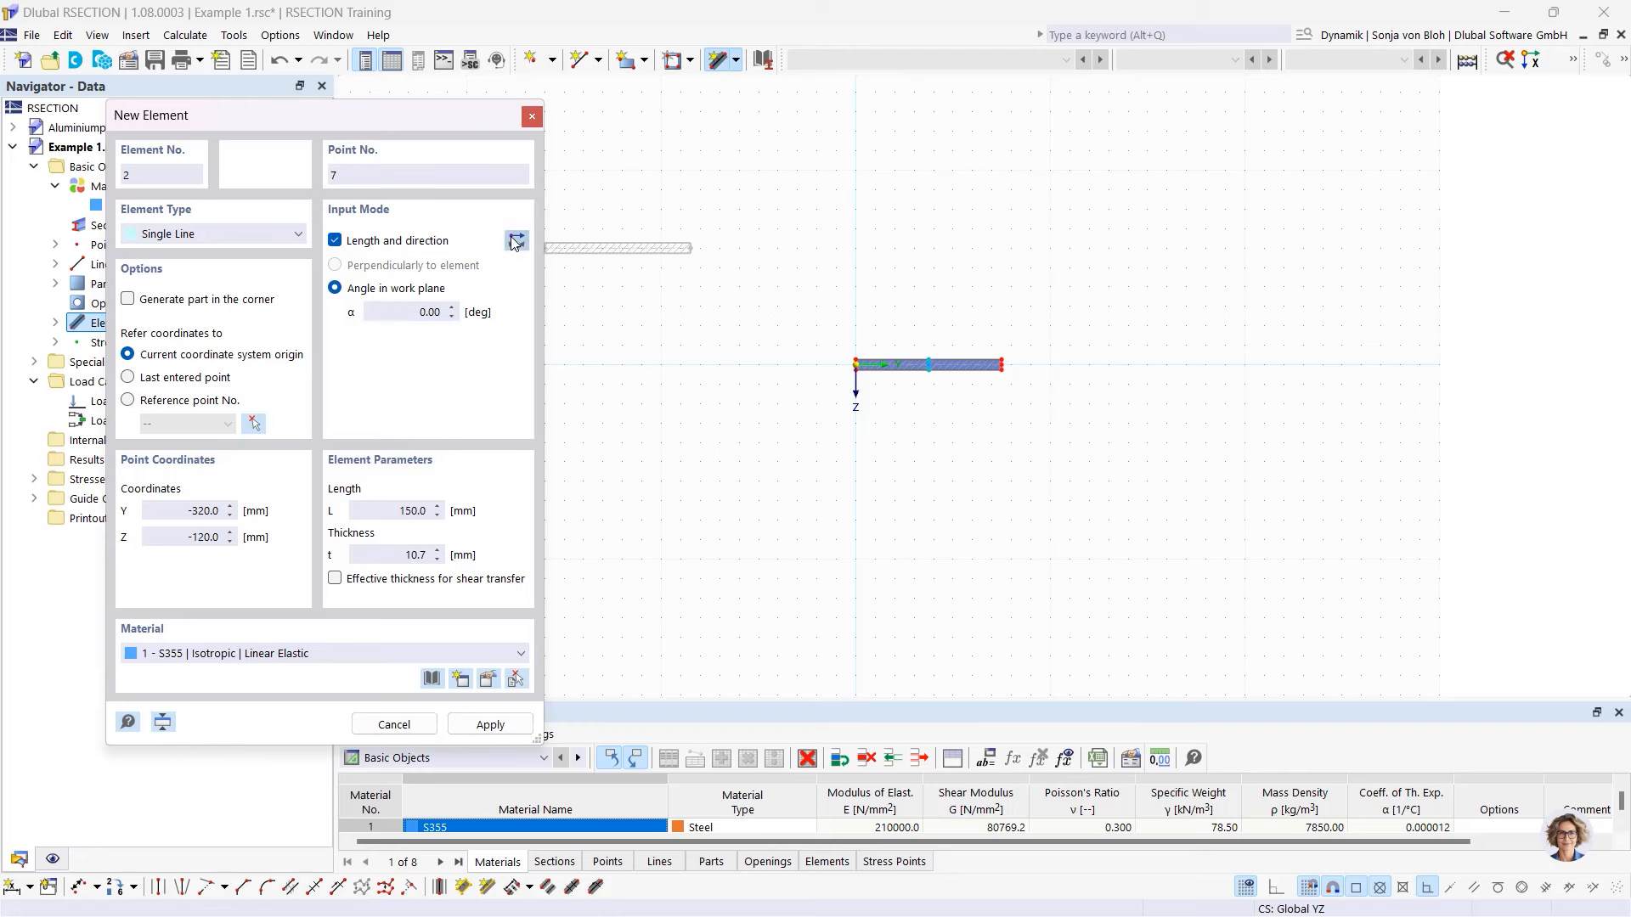
pyautogui.doubleClick(412, 312)
pyautogui.write('90')
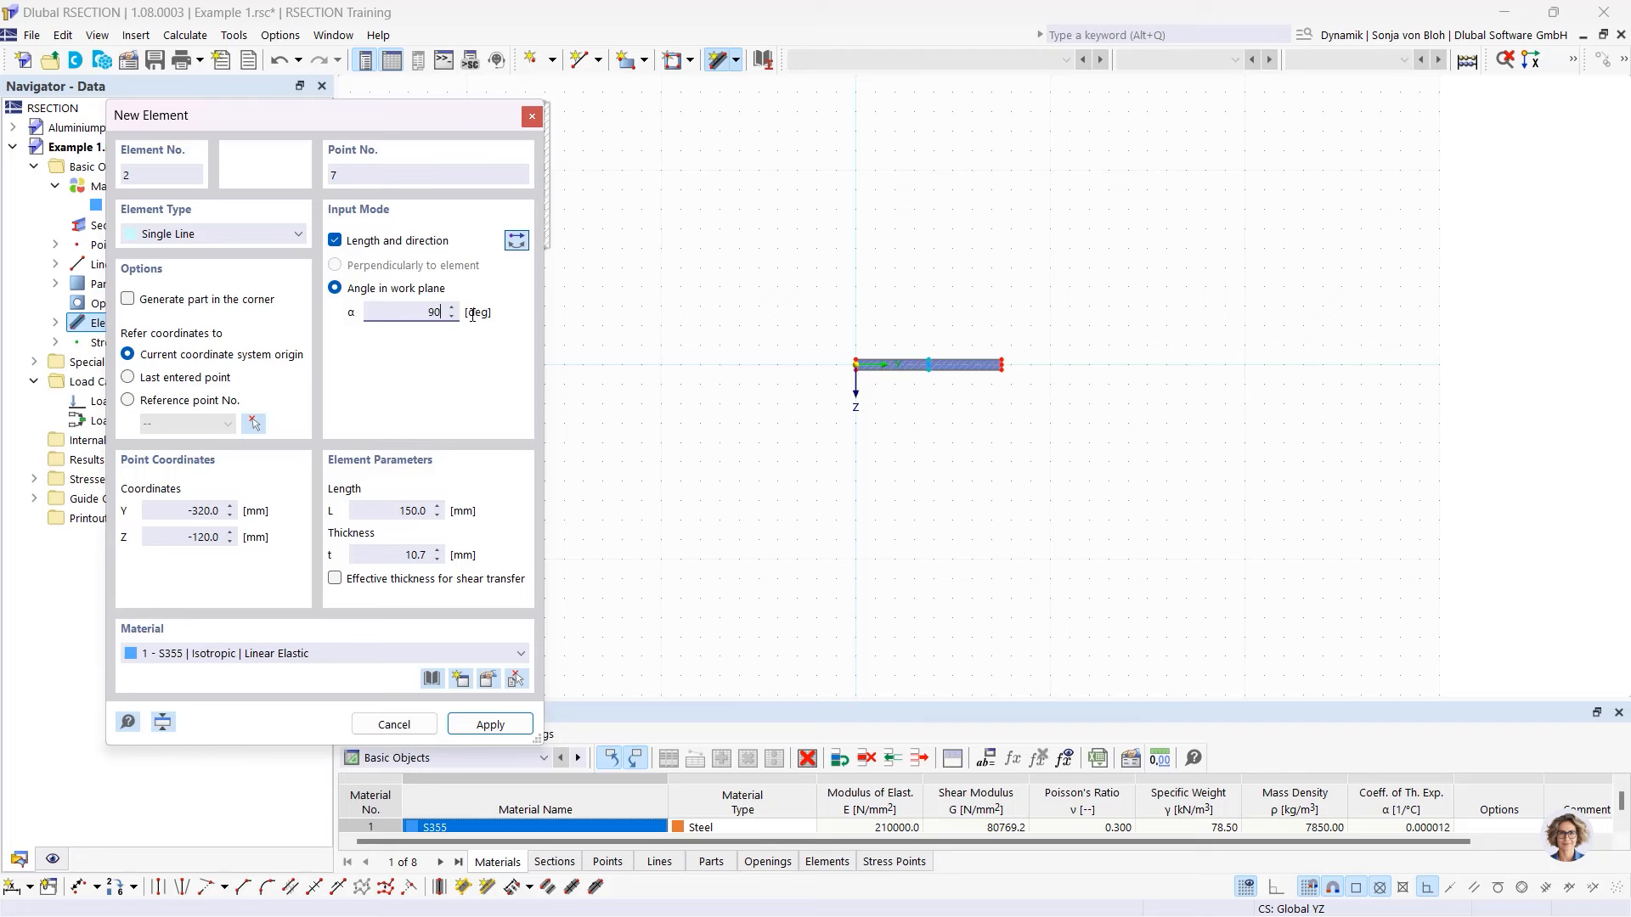
pyautogui.doubleClick(371, 511)
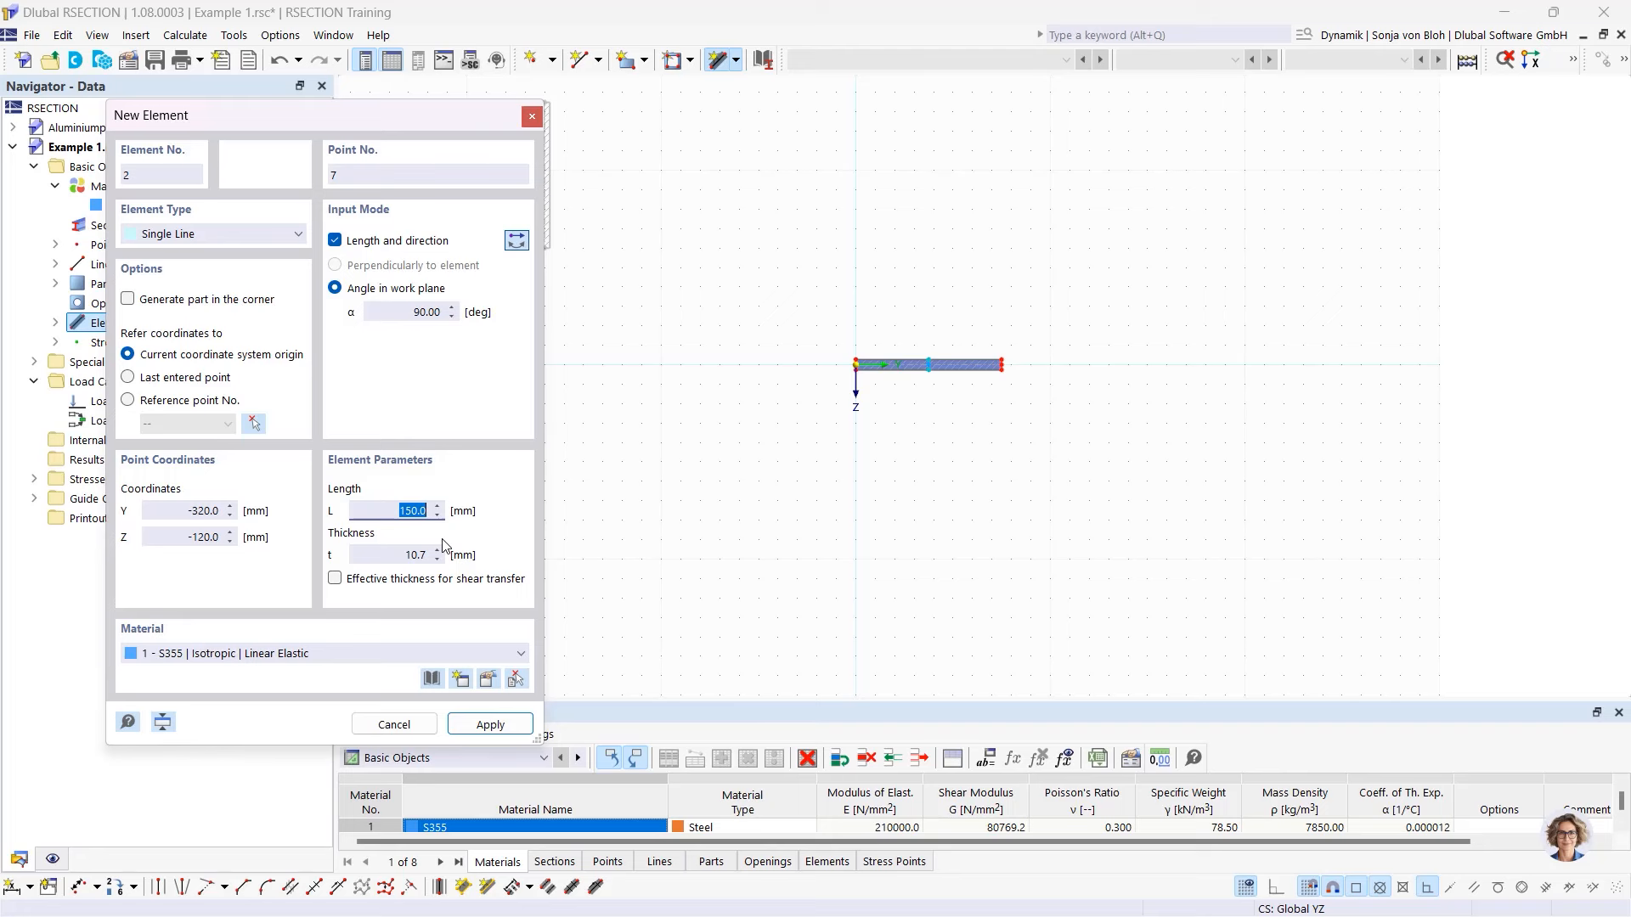
pyautogui.write('289.3')
pyautogui.moveTo(394, 555); pyautogui.dragTo(441, 565)
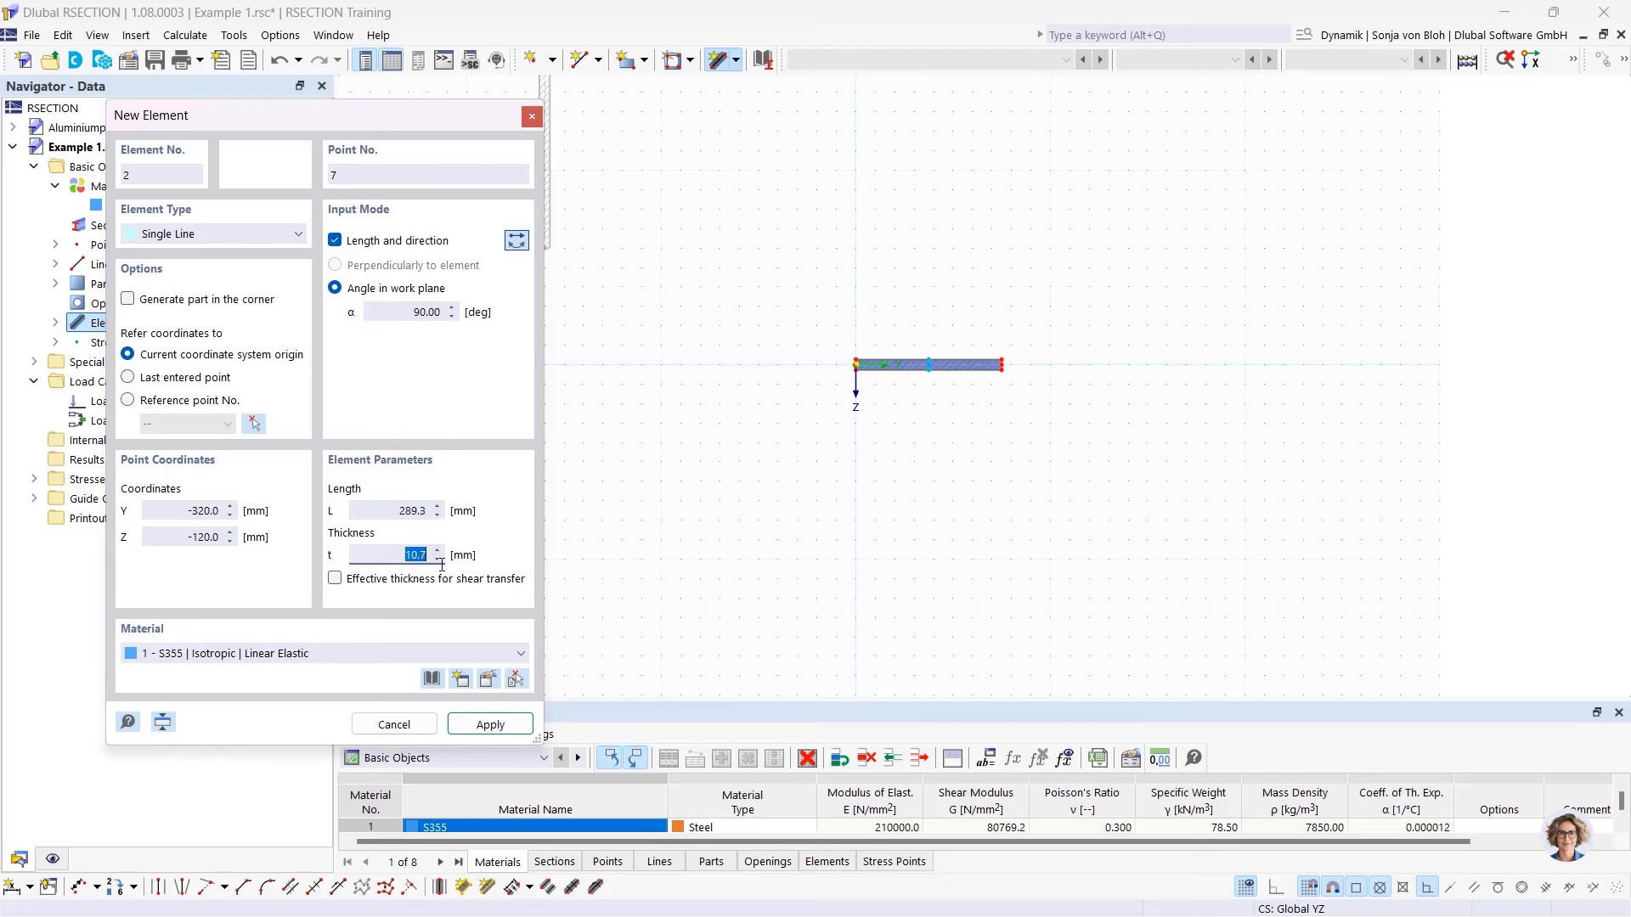
pyautogui.write('7,1')
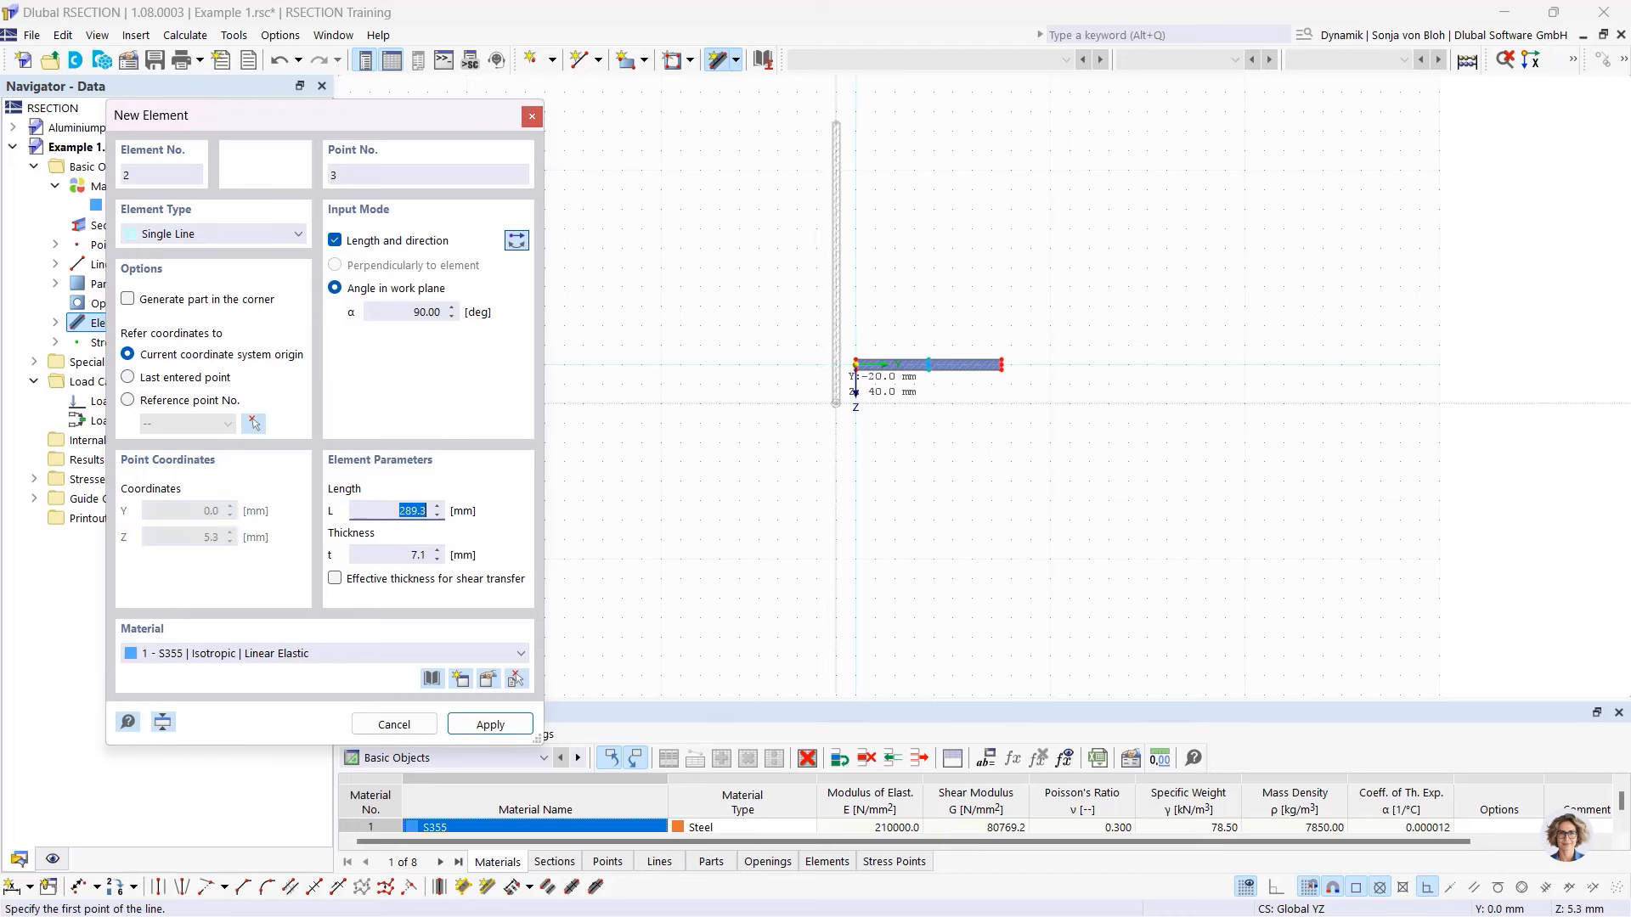
pyautogui.scroll(3, 884, 360)
pyautogui.scroll(2, 969, 368)
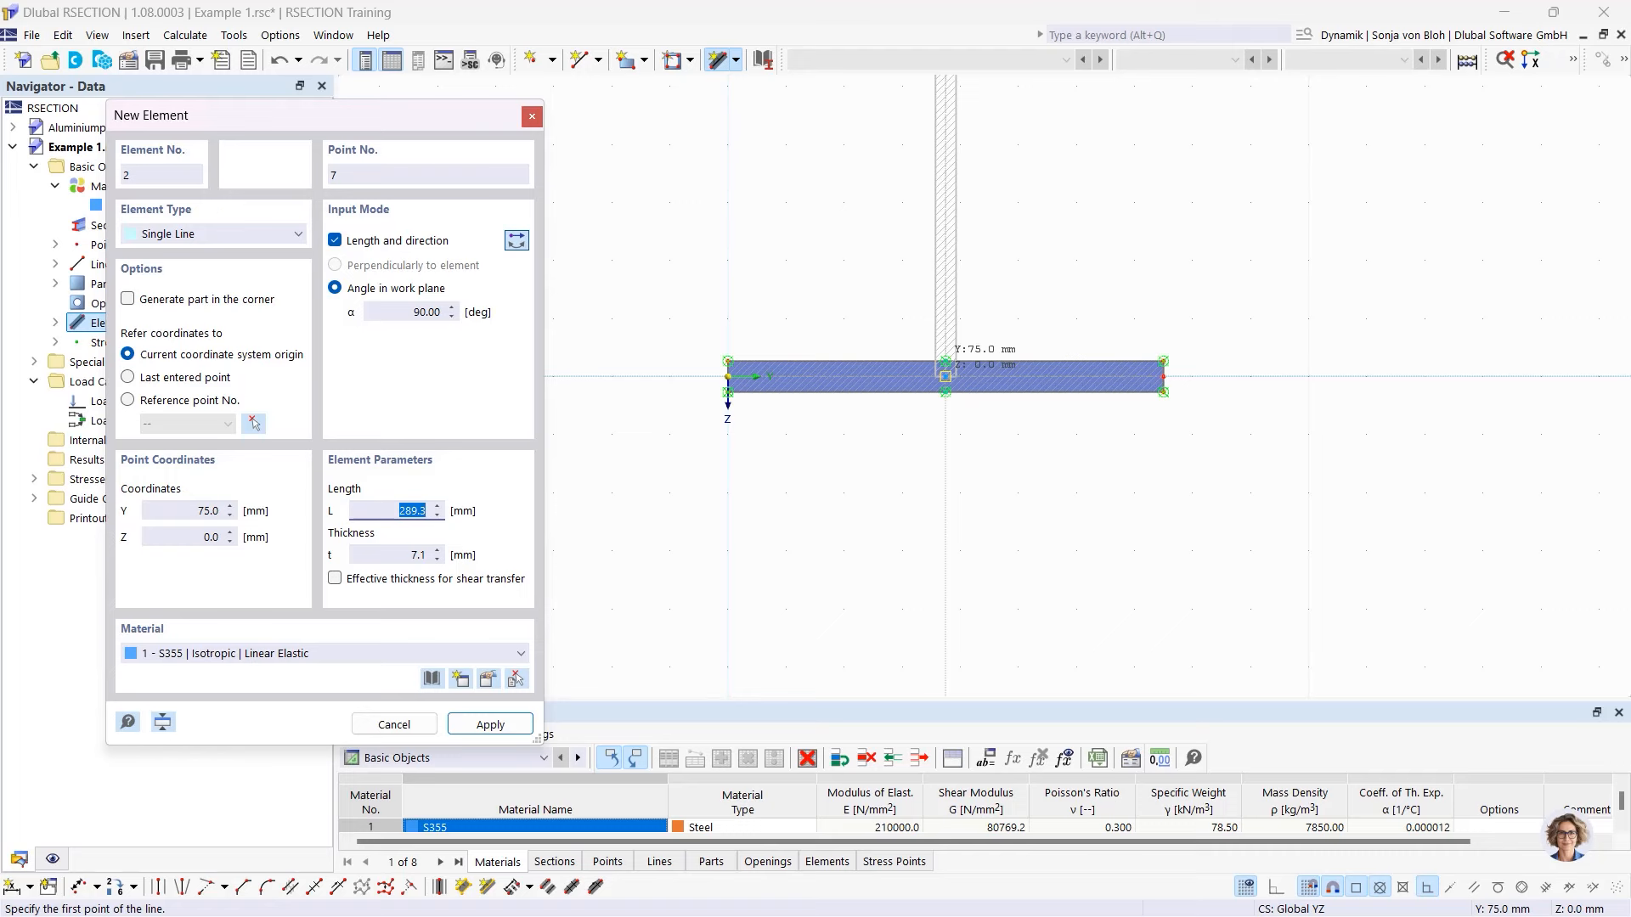
pyautogui.click(946, 375)
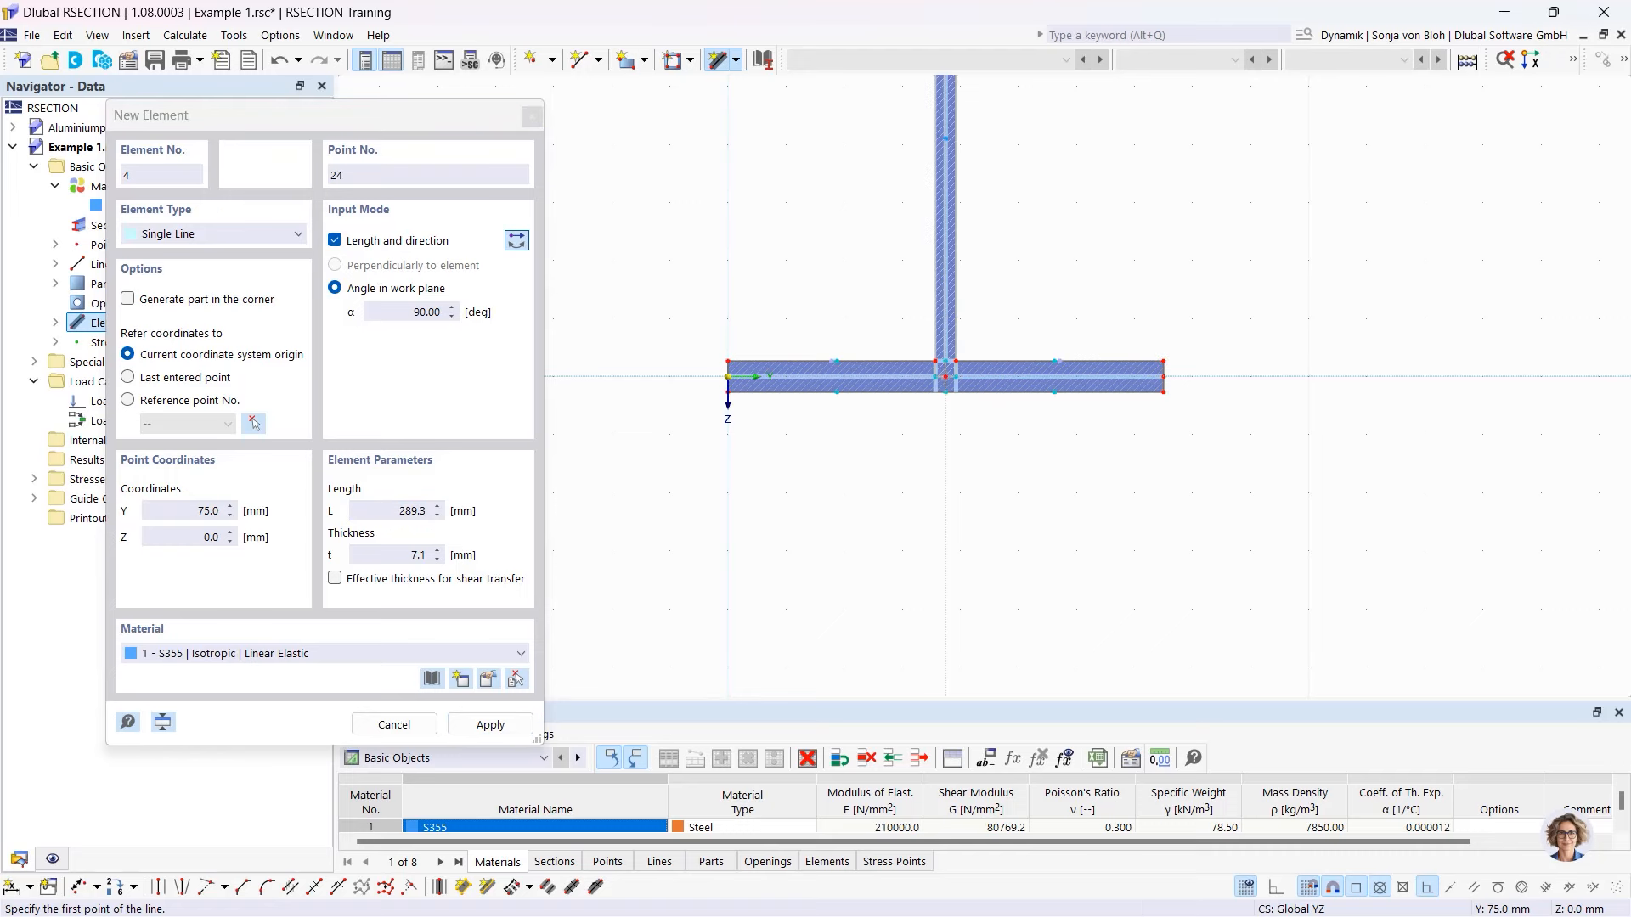
# - Create the left half of the upper flange, 75 mm long and 10.7 mm thick at 0°, ending at the web's upper end point
pyautogui.scroll(-4, 945, 375)
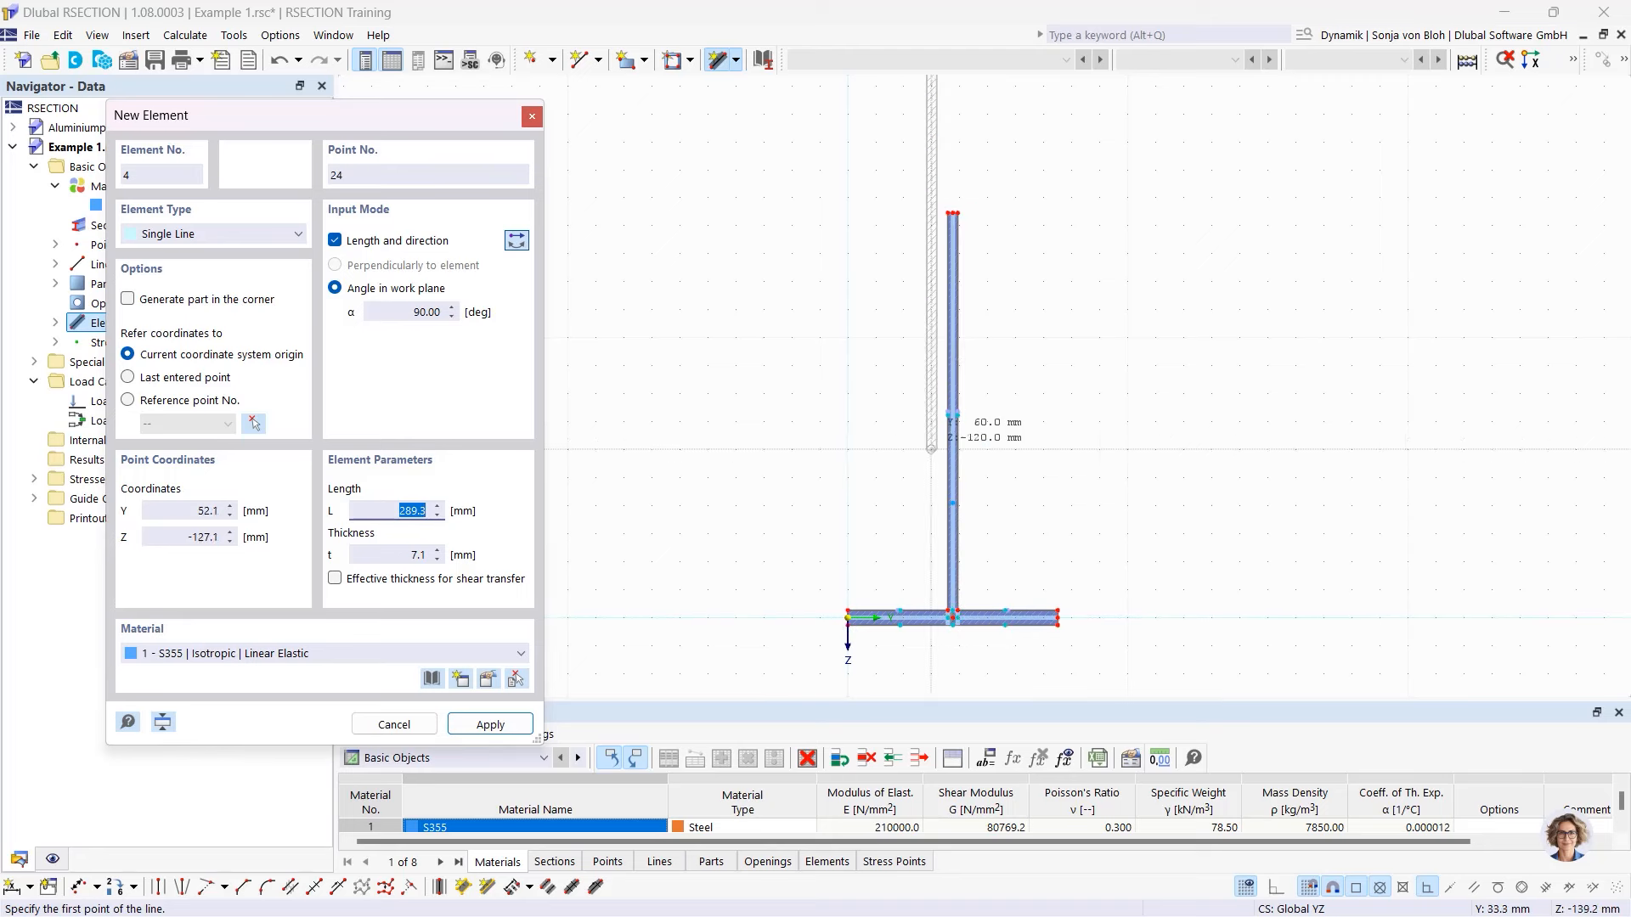
pyautogui.moveTo(410, 315); pyautogui.dragTo(534, 320)
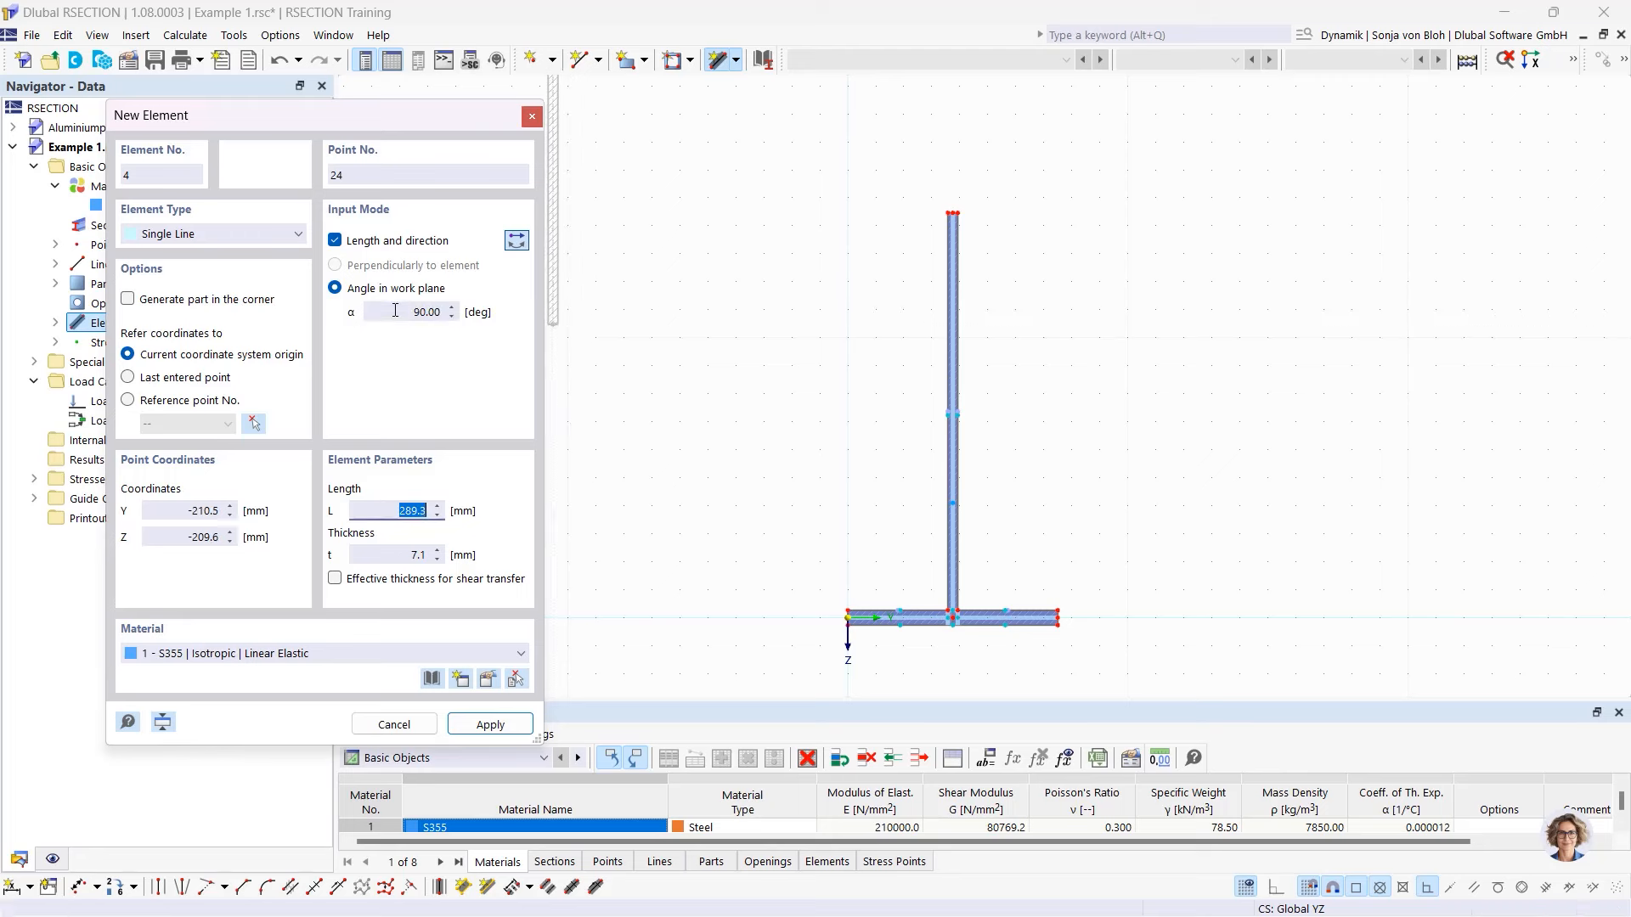
pyautogui.moveTo(400, 313); pyautogui.dragTo(453, 311)
pyautogui.write('0')
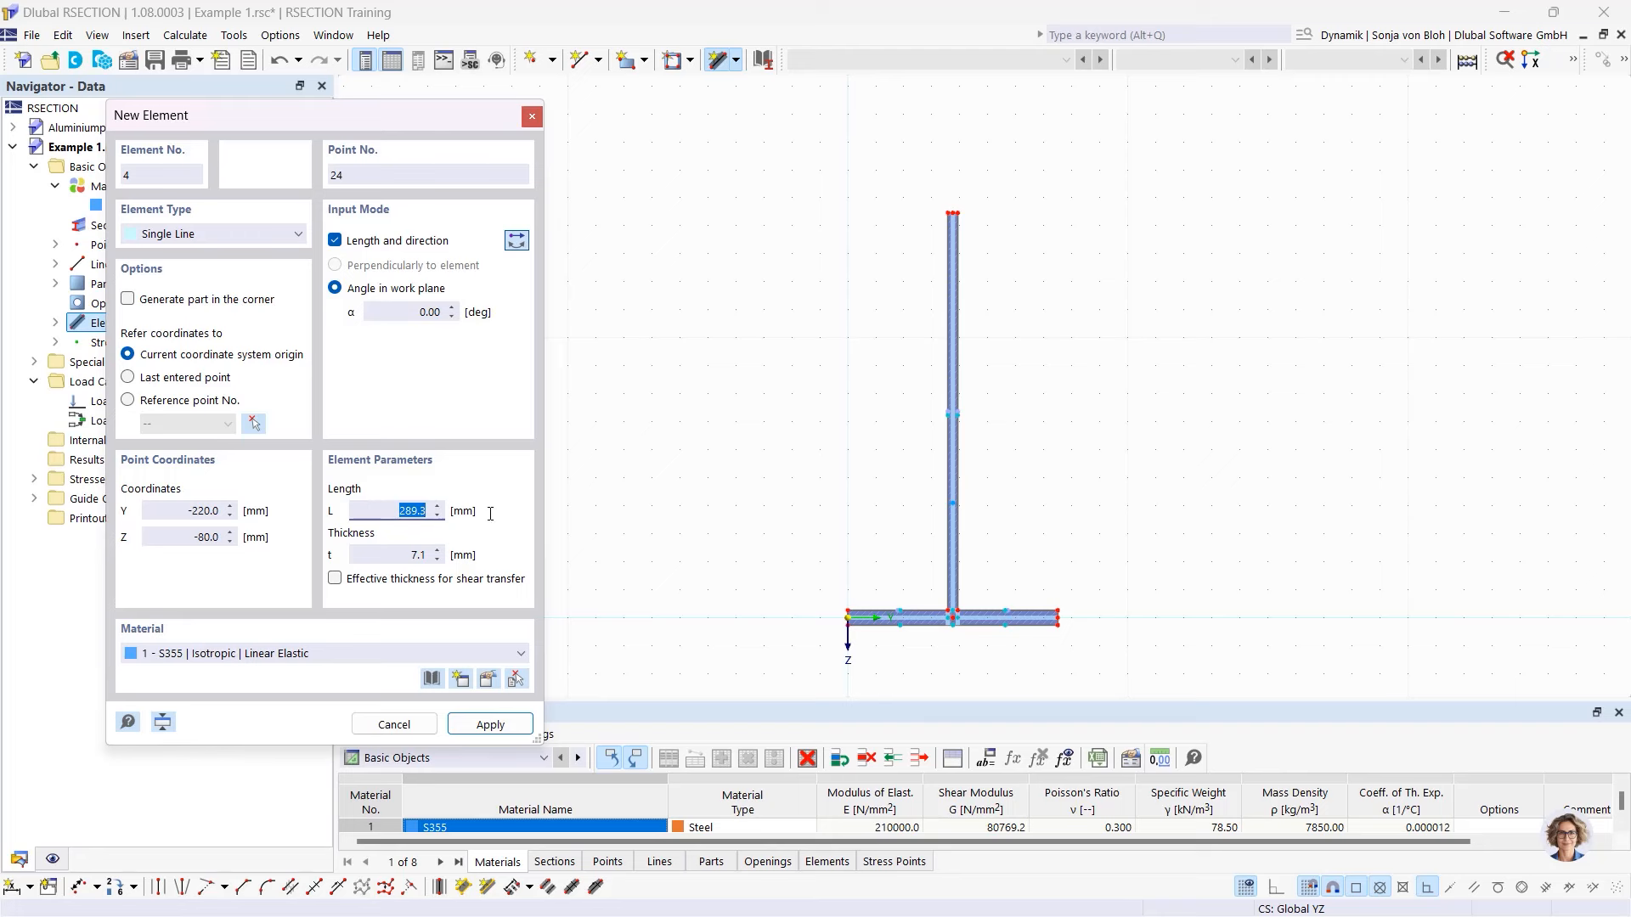
pyautogui.write('75')
pyautogui.press('Tab')
pyautogui.write('10')
pyautogui.write(',7')
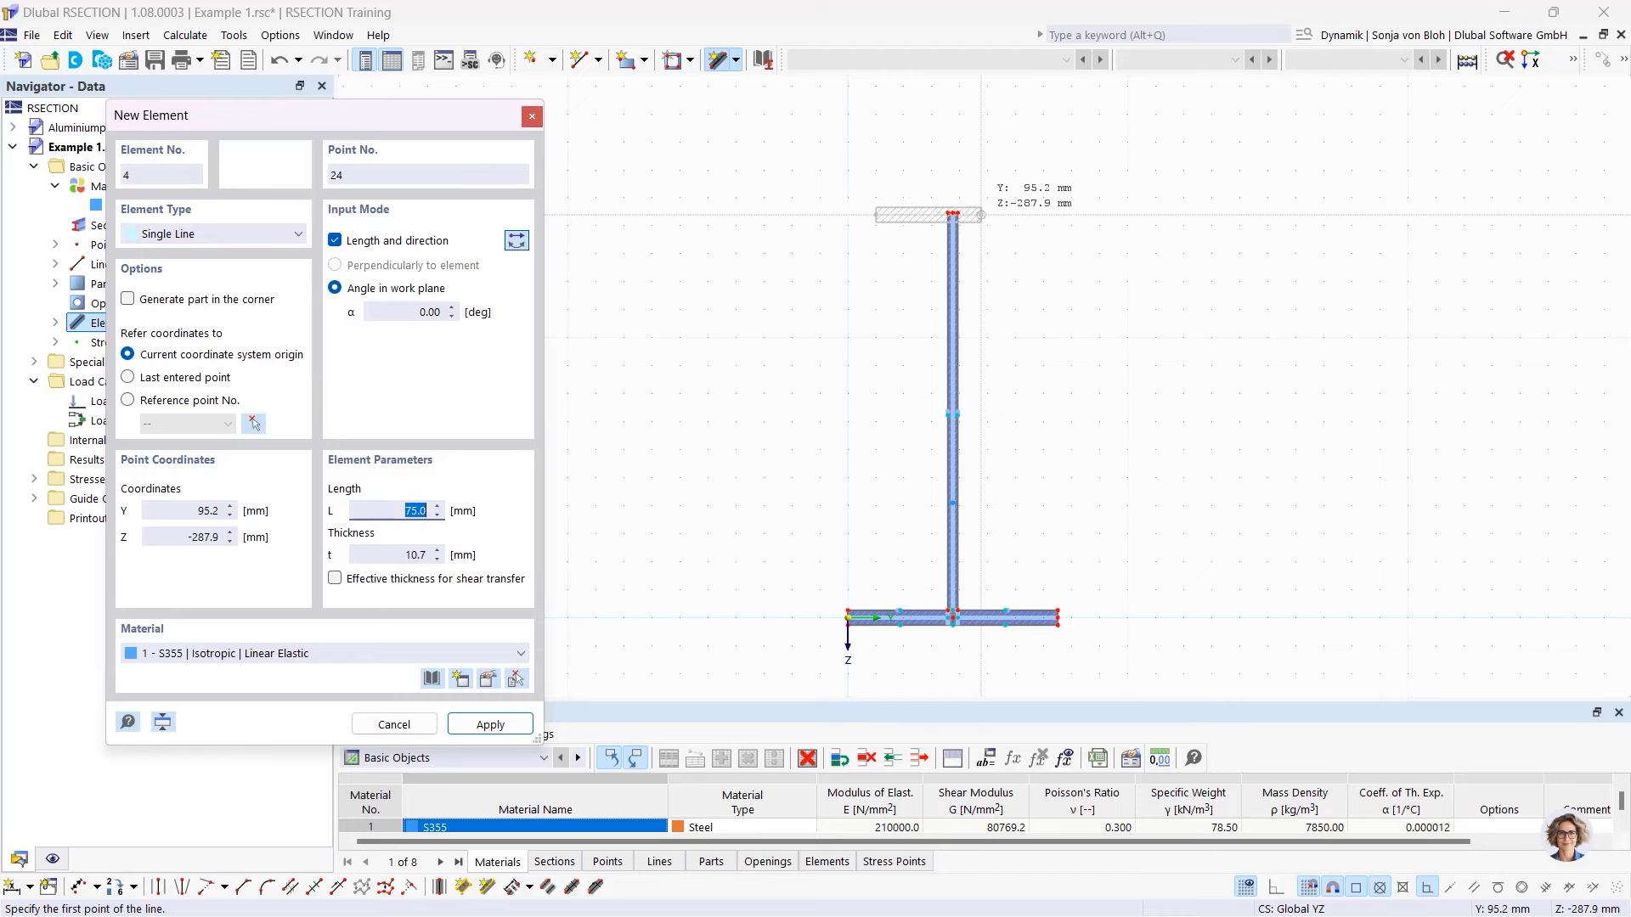
pyautogui.scroll(6, 963, 225)
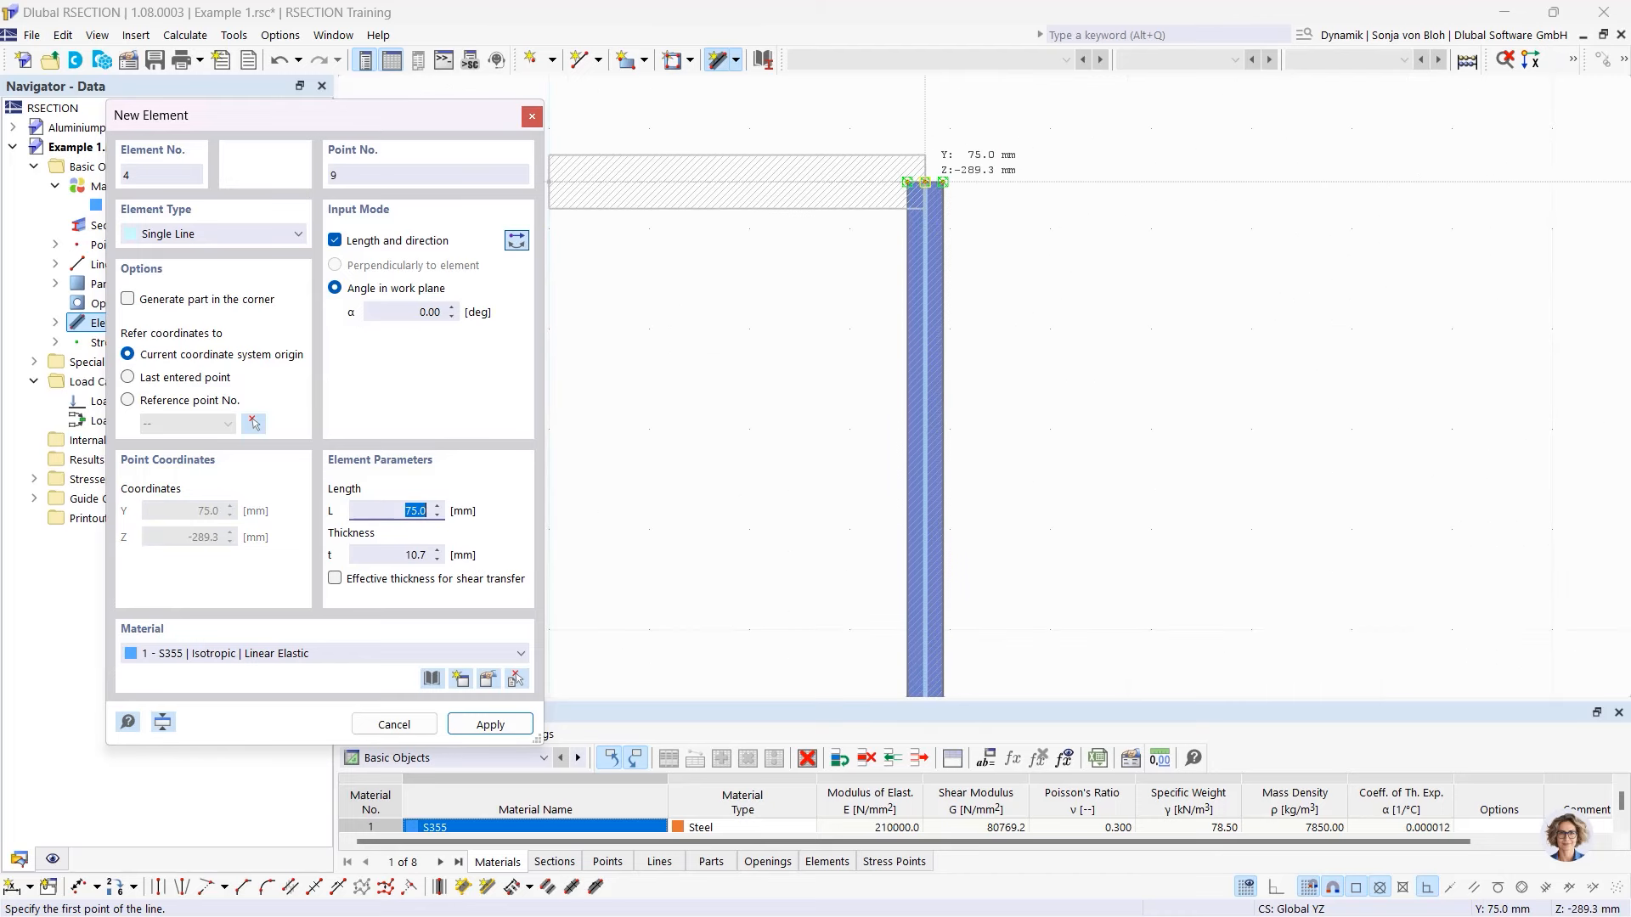
pyautogui.click(925, 182)
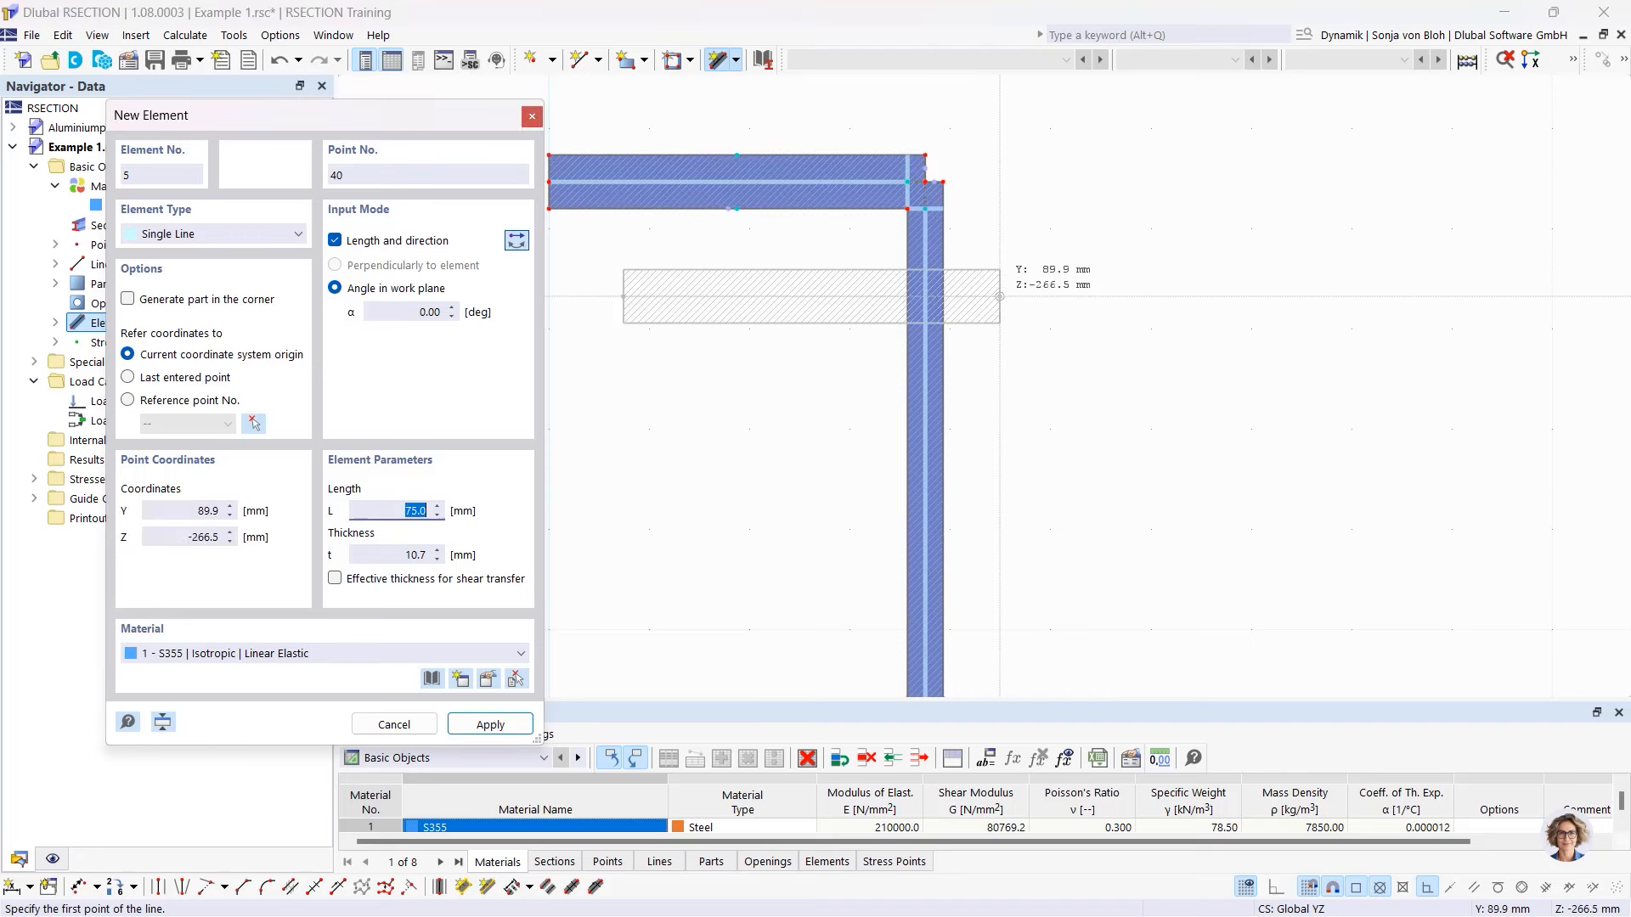
# - Reverse the element direction, add the right half of the upper flange from the web's upper end point, and finish element input
pyautogui.click(517, 241)
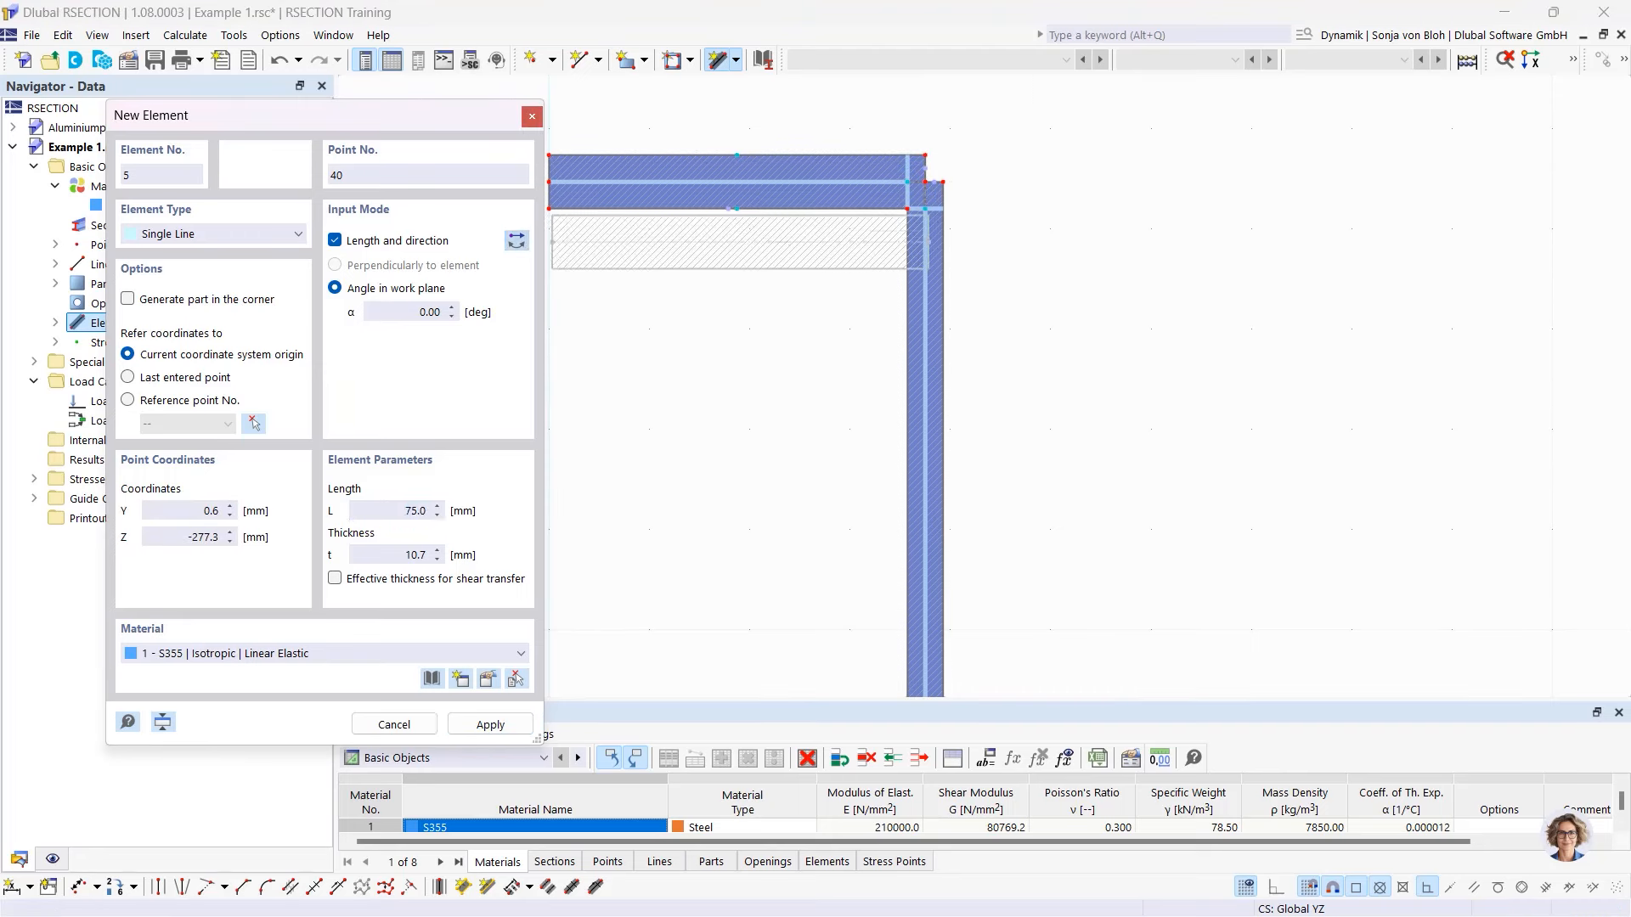
pyautogui.scroll(4, 964, 194)
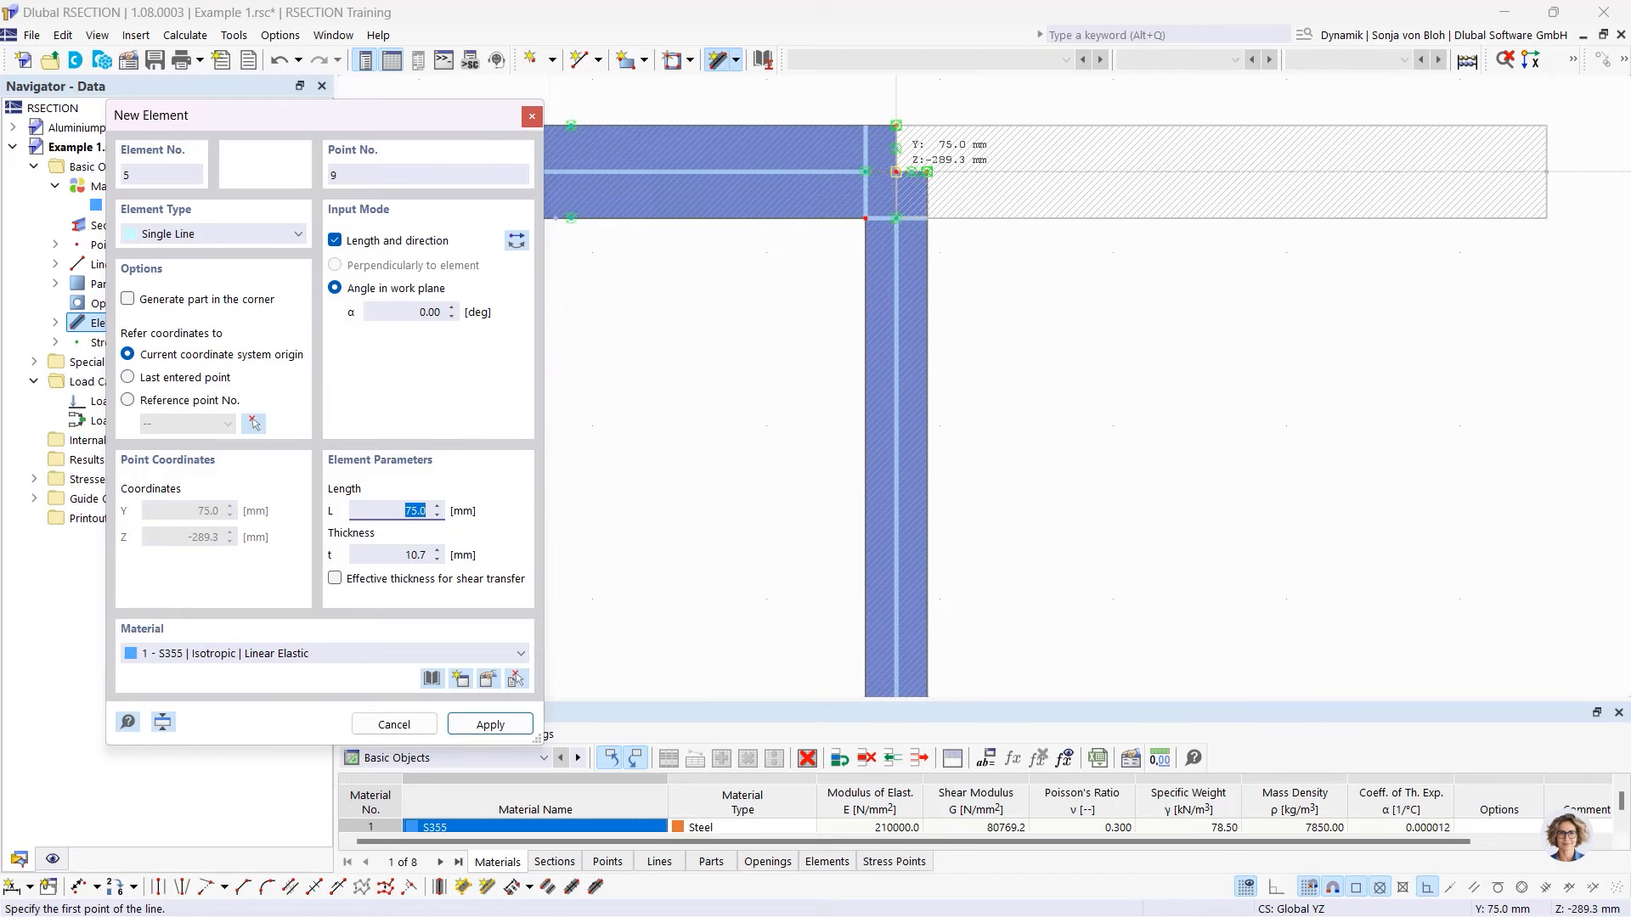
pyautogui.click(896, 172)
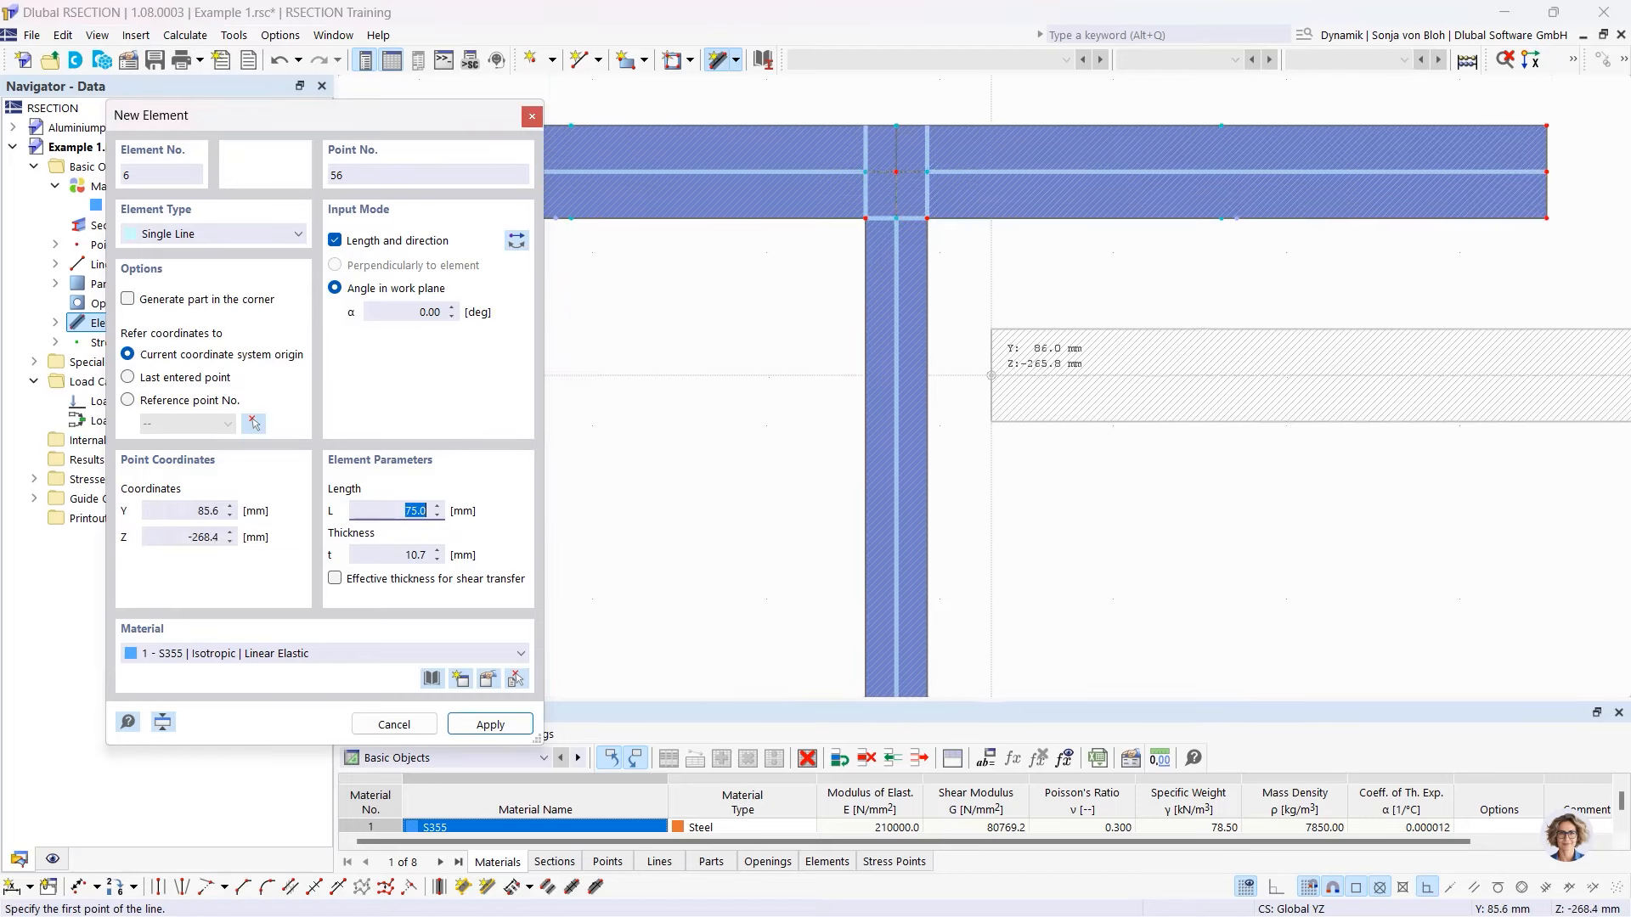
pyautogui.scroll(-2, 1009, 421)
pyautogui.scroll(-5, 1009, 421)
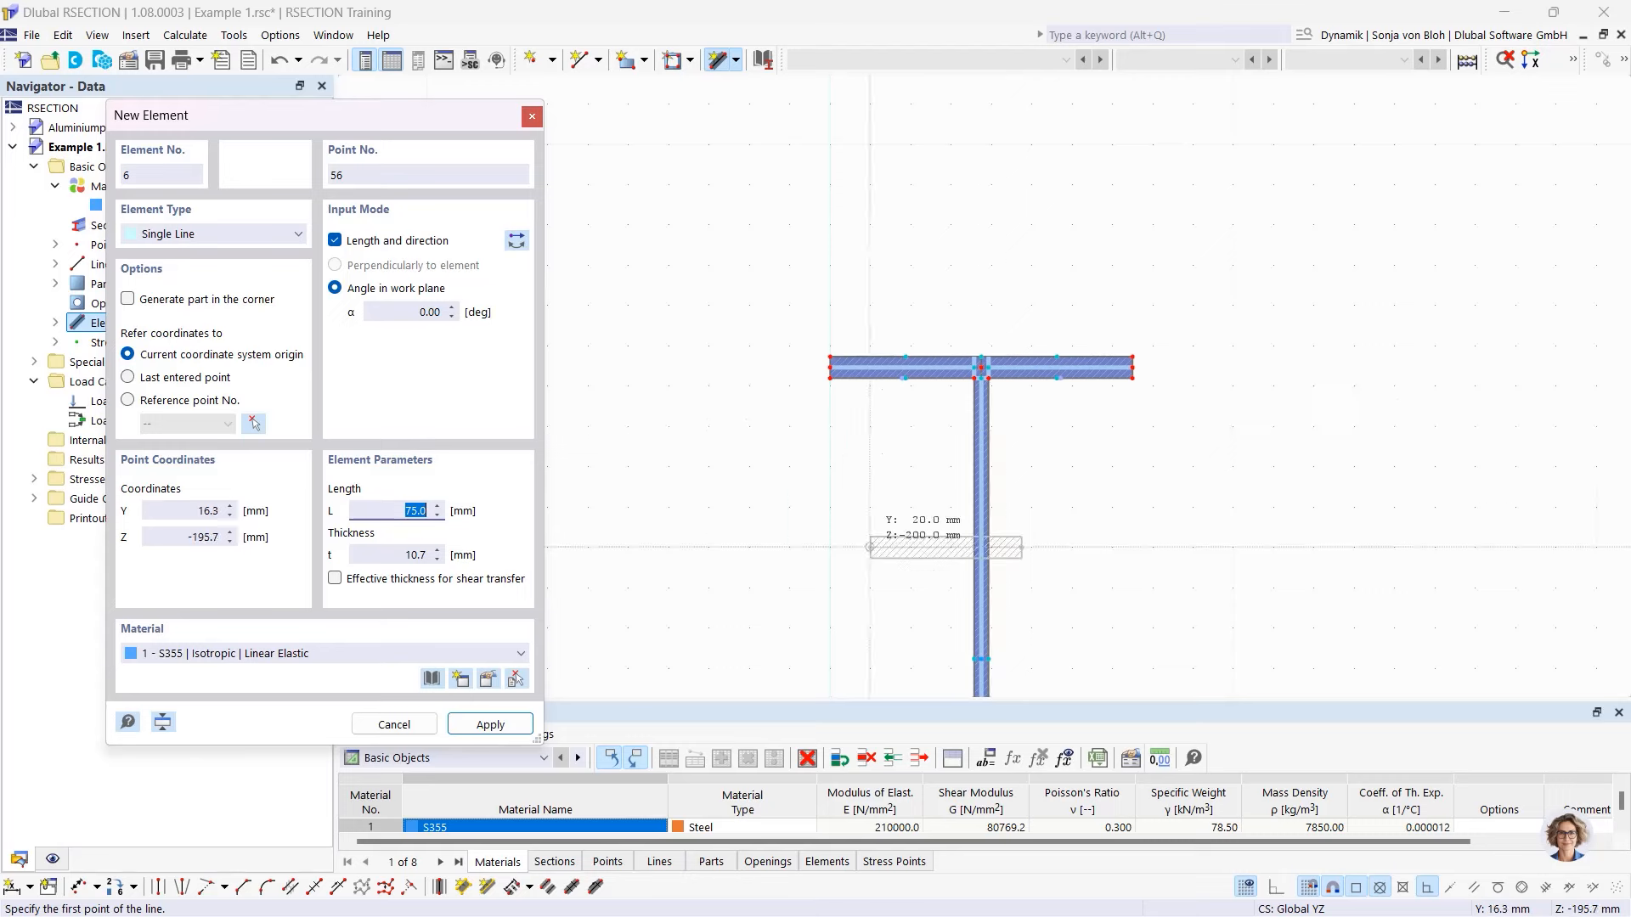
pyautogui.moveTo(861, 548); pyautogui.dragTo(843, 256, button='middle')
pyautogui.scroll(-3, 842, 255)
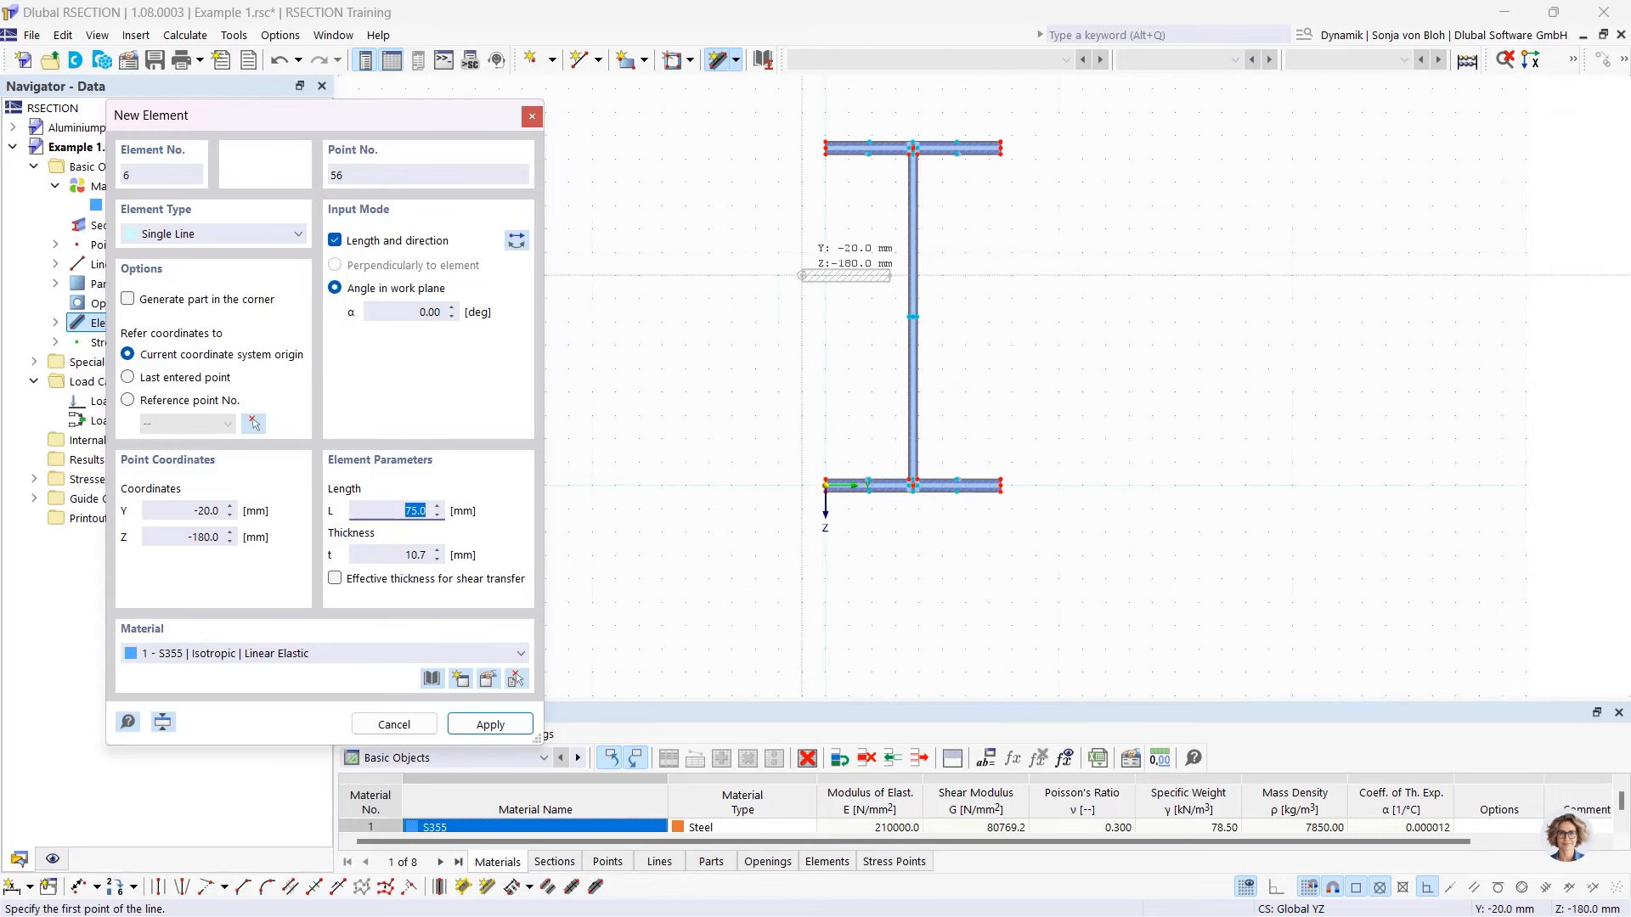
pyautogui.press('Escape')
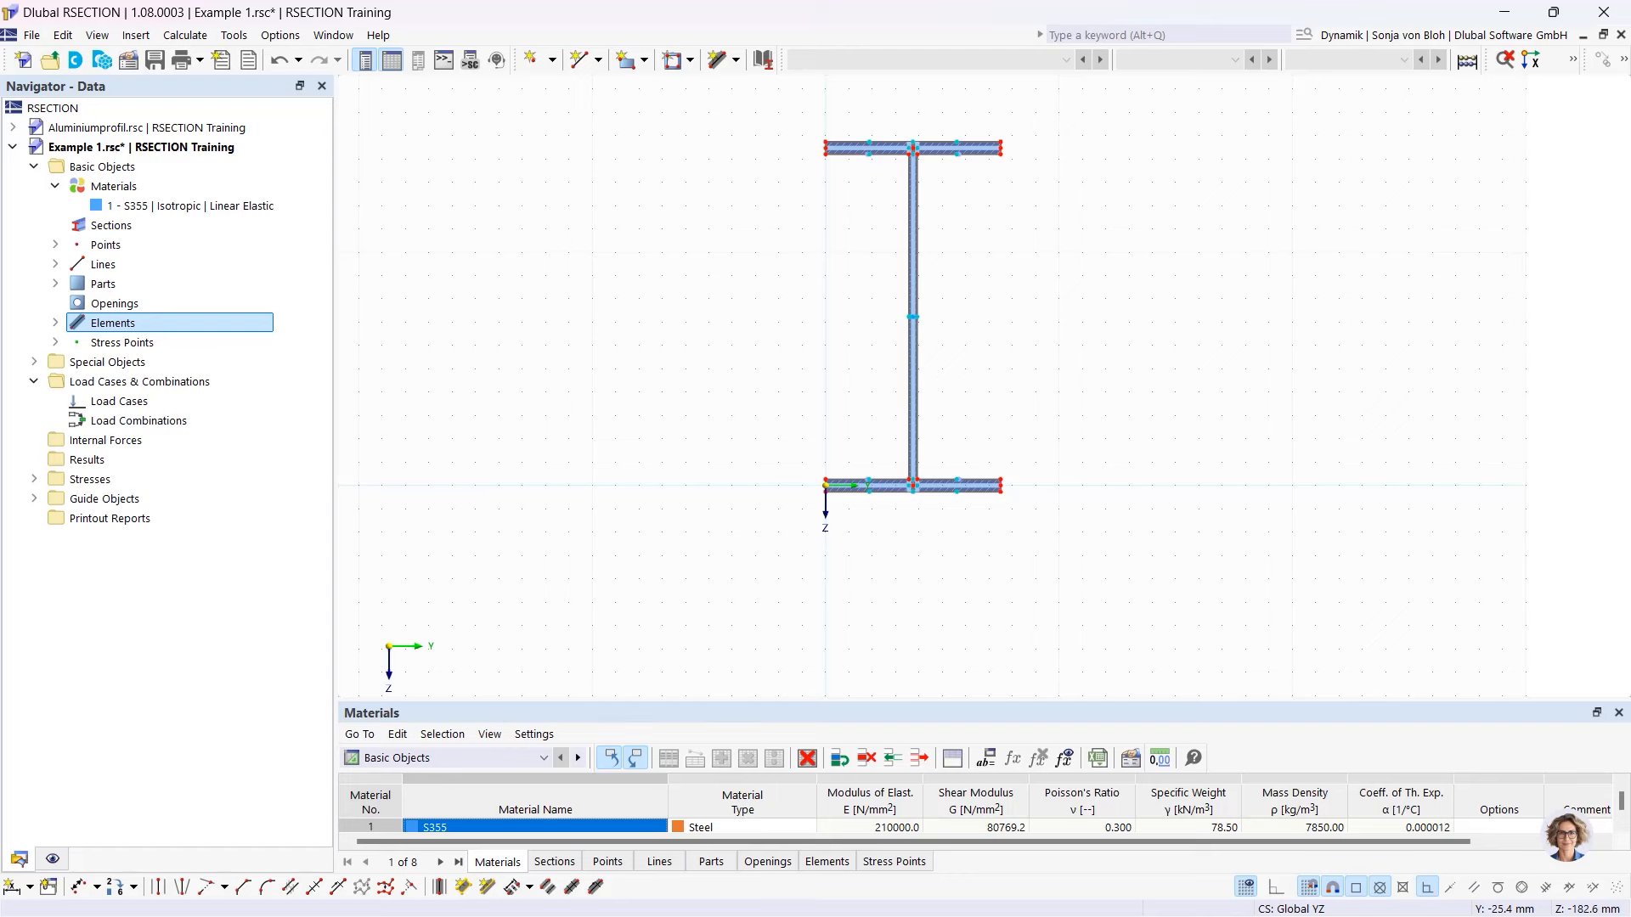
# - Round both inner corners between the upper flange and the web with a 15 mm radius
pyautogui.click(268, 888)
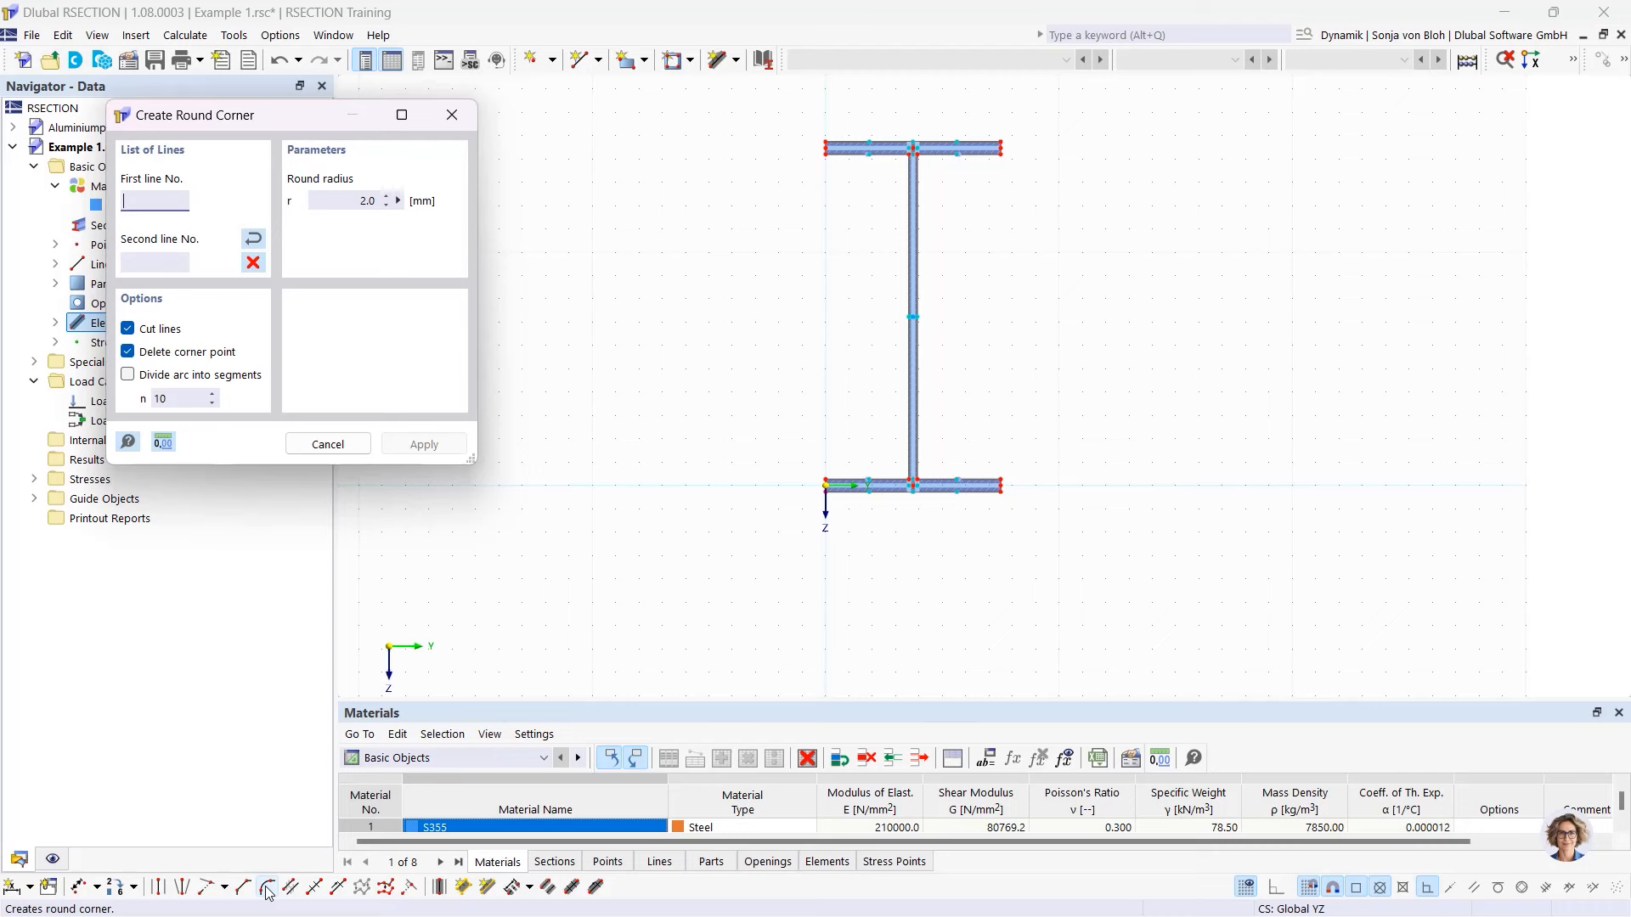
pyautogui.moveTo(294, 115); pyautogui.dragTo(425, 125)
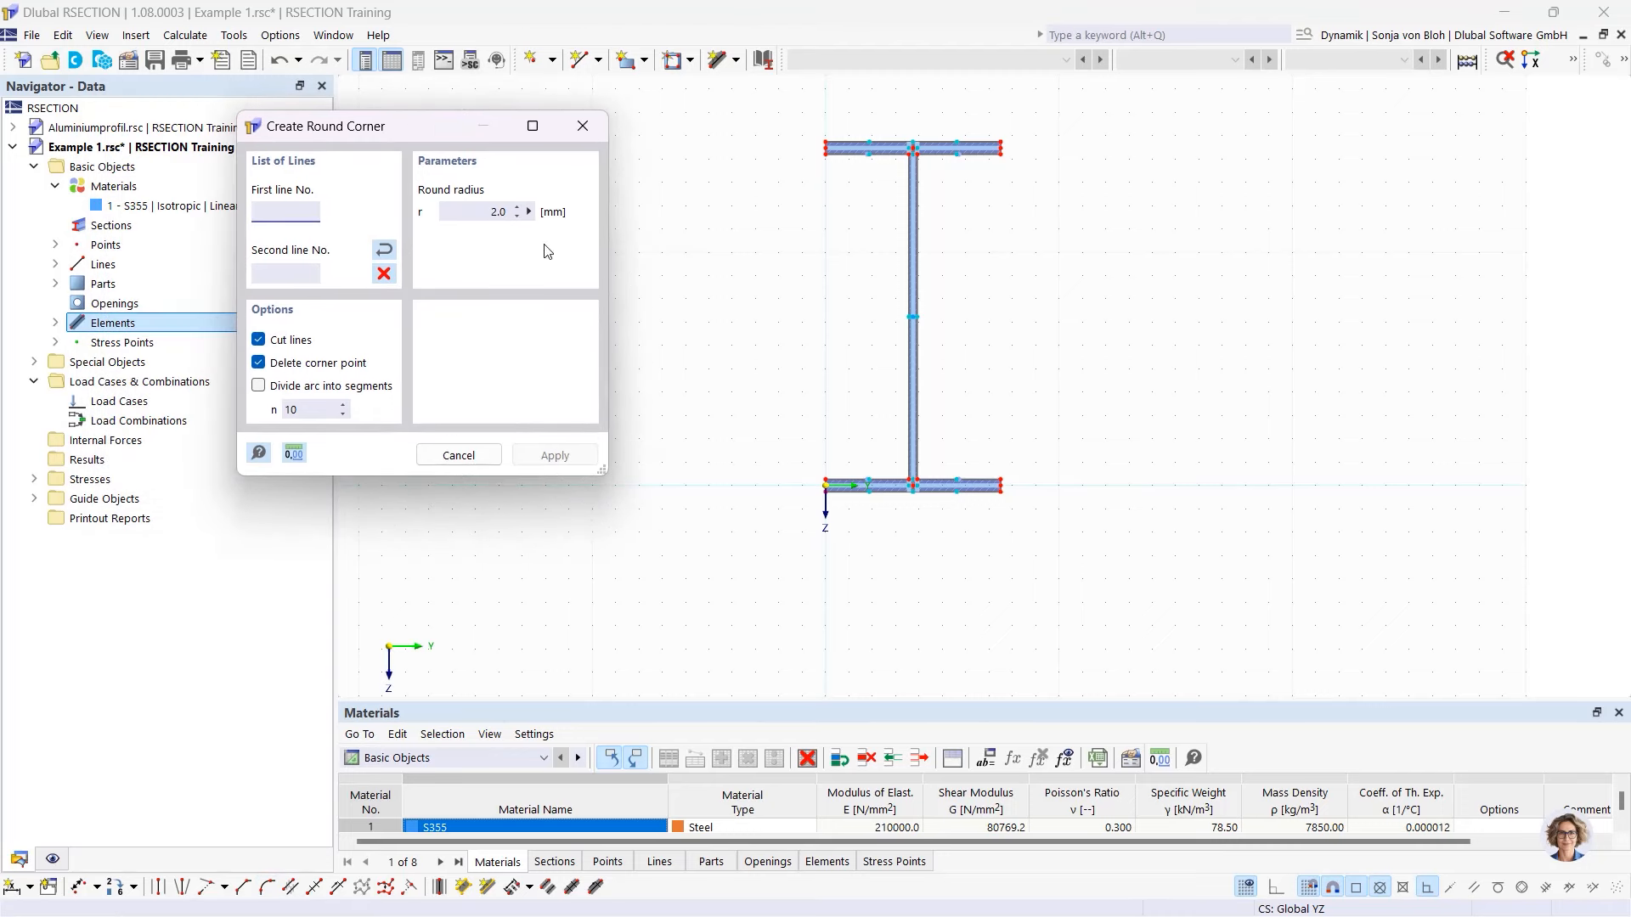
pyautogui.doubleClick(527, 212)
pyautogui.write('15')
pyautogui.scroll(3, 828, 162)
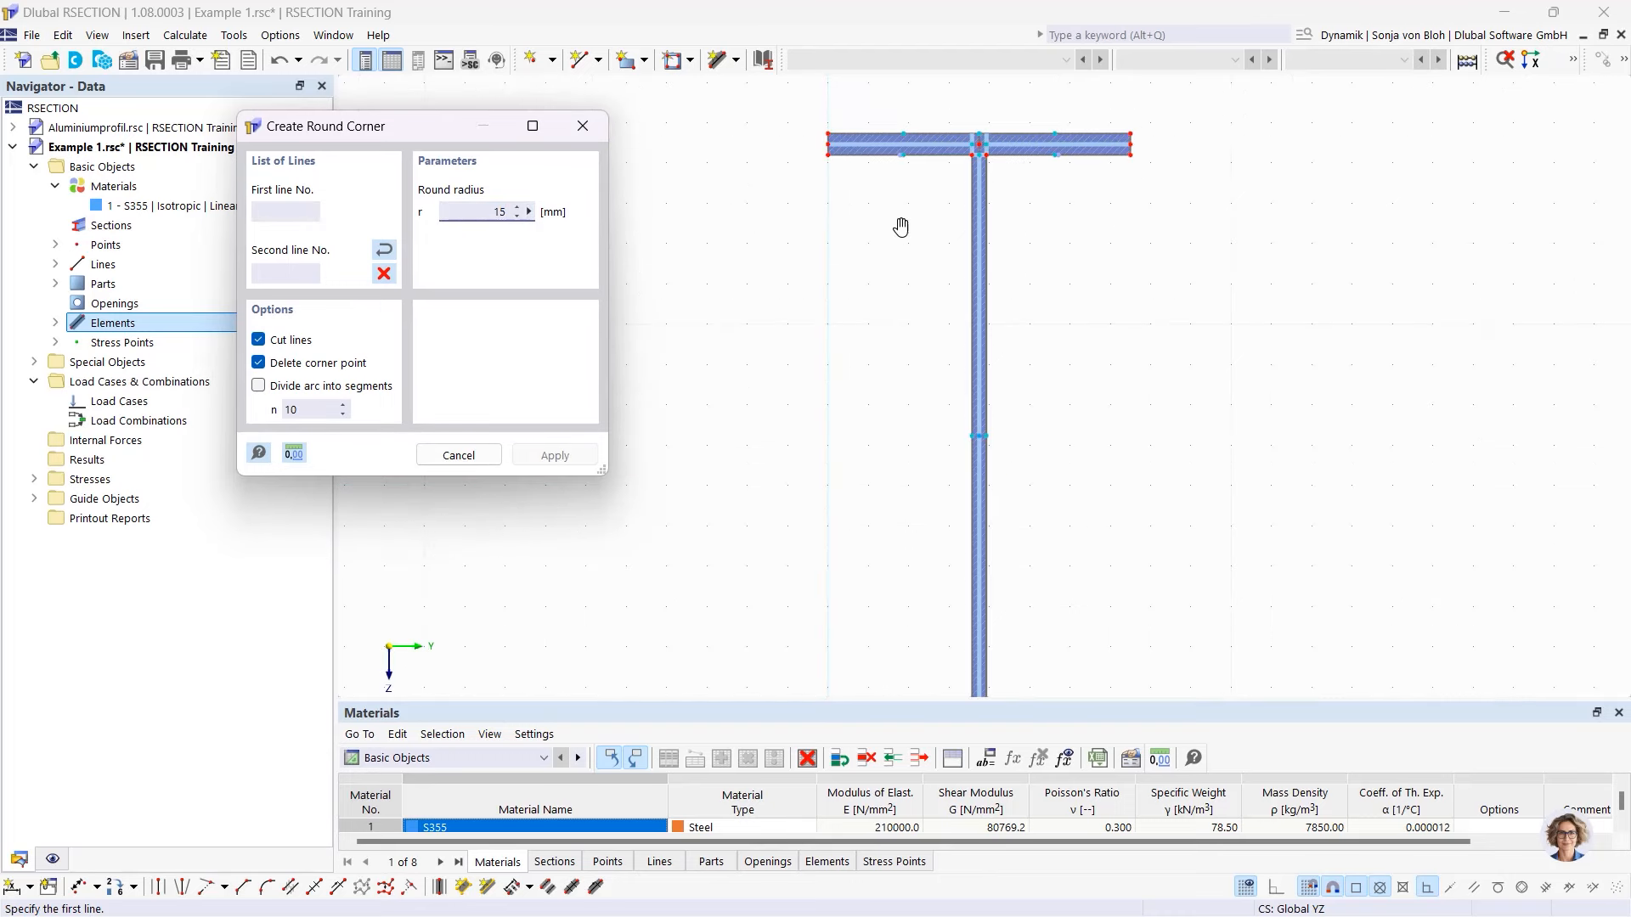
pyautogui.moveTo(902, 228); pyautogui.dragTo(847, 366, button='middle')
pyautogui.scroll(3, 884, 327)
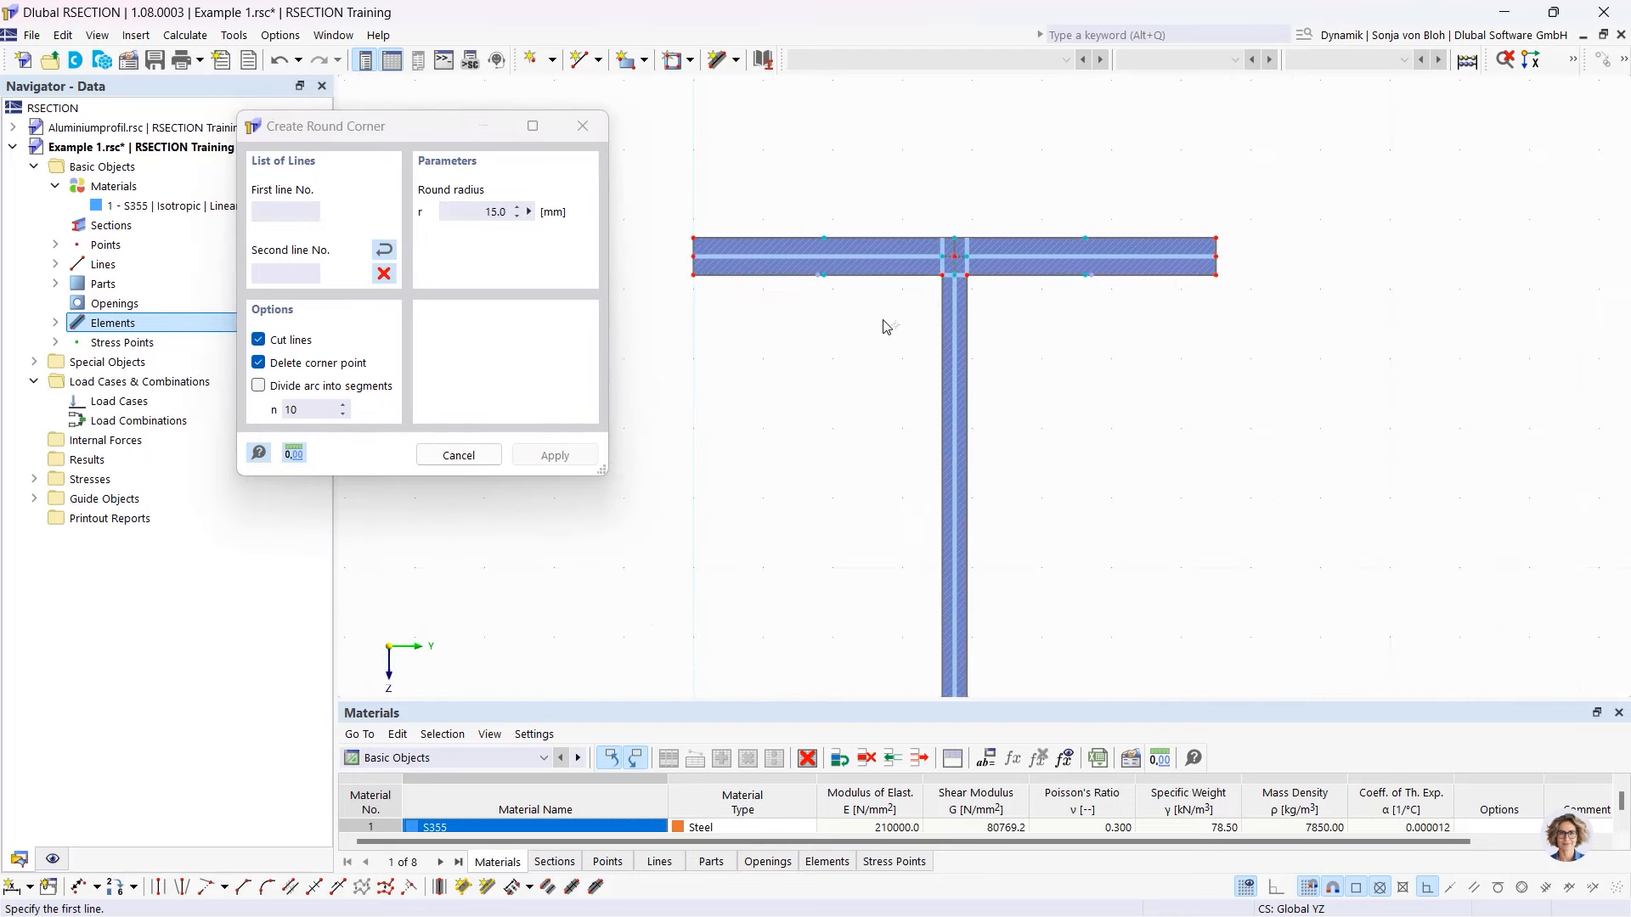
pyautogui.click(883, 272)
pyautogui.click(941, 344)
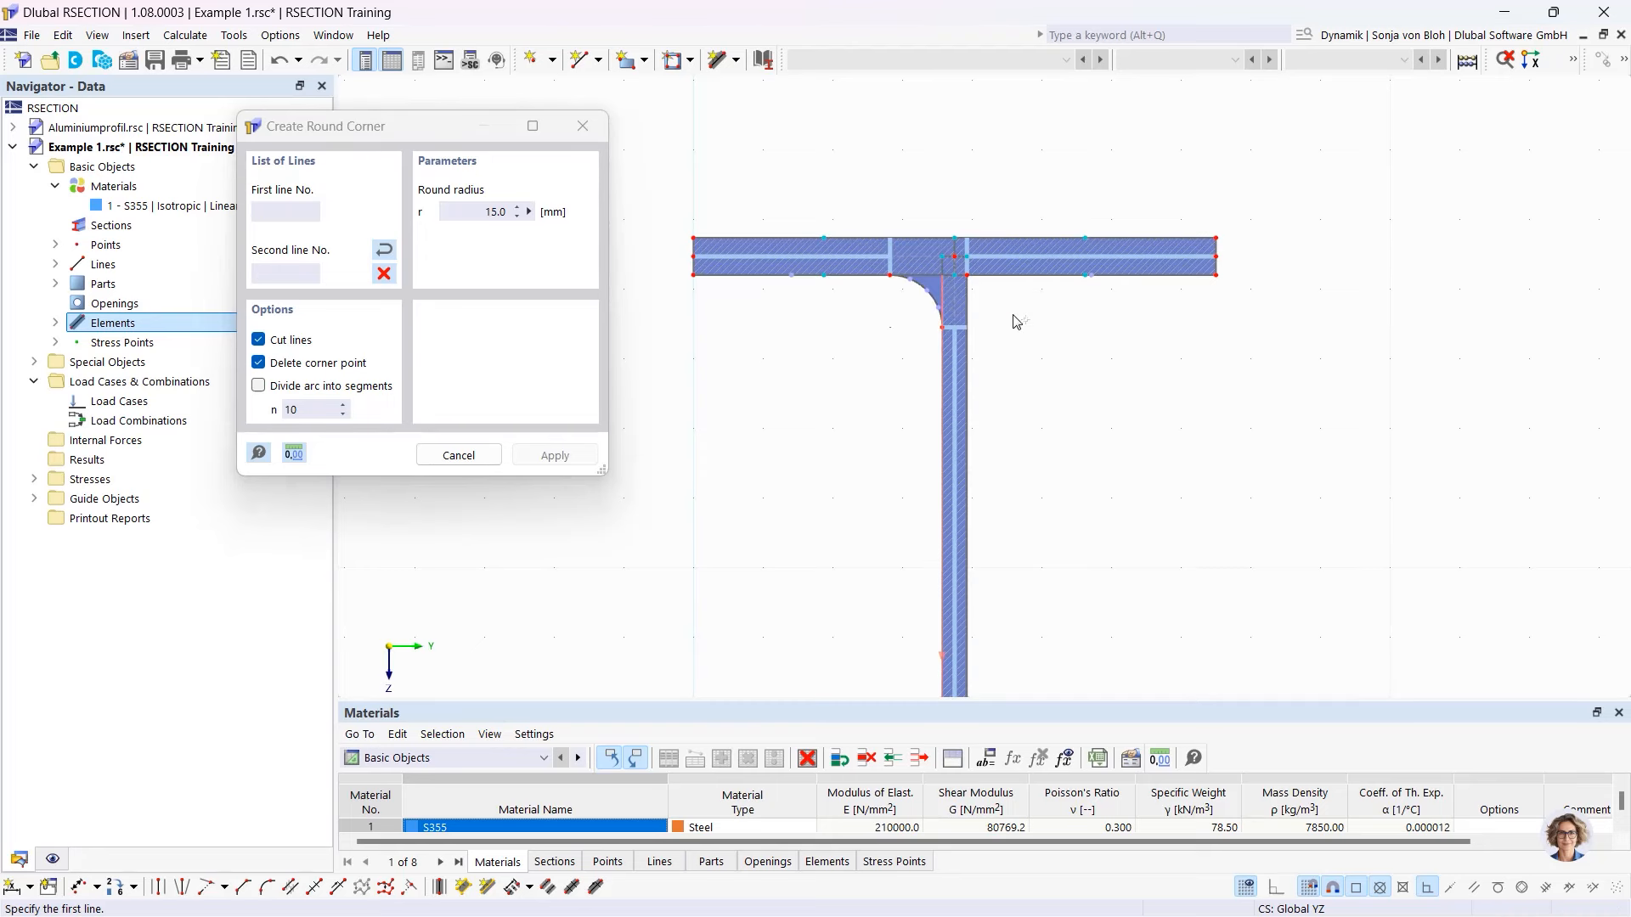
pyautogui.click(1032, 274)
pyautogui.click(967, 340)
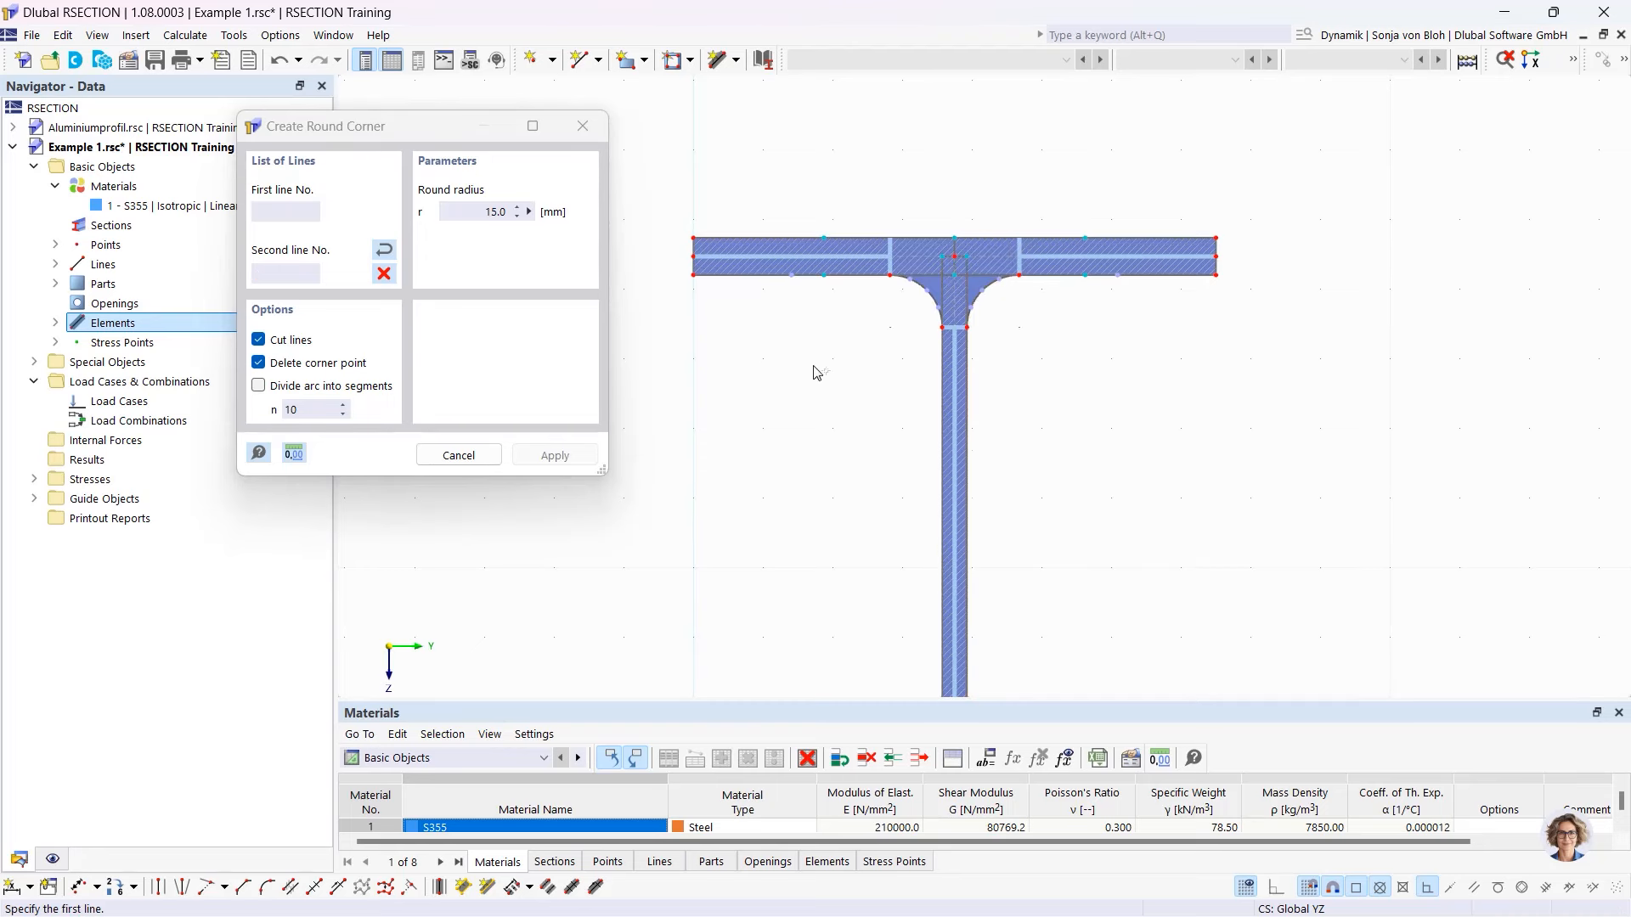
pyautogui.press('Escape')
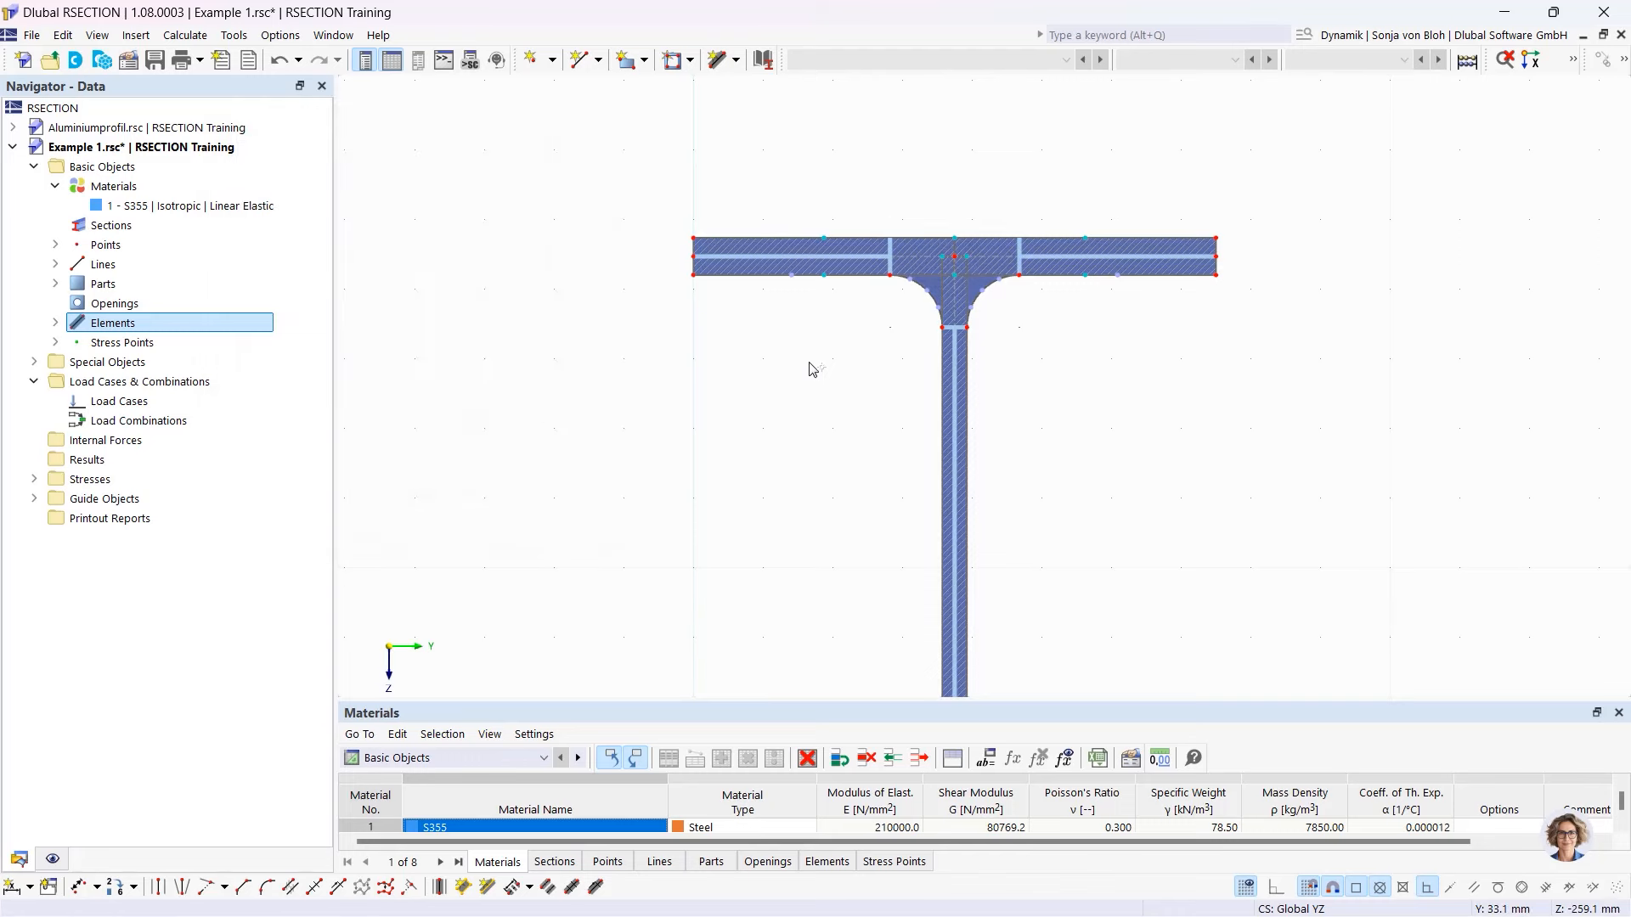
# - Configure an angled corner by edge and angle, with edge length L1 of 6*sqrt(2) mm and an angle of 45°
pyautogui.scroll(-3, 811, 369)
pyautogui.moveTo(752, 374); pyautogui.dragTo(732, 285, button='middle')
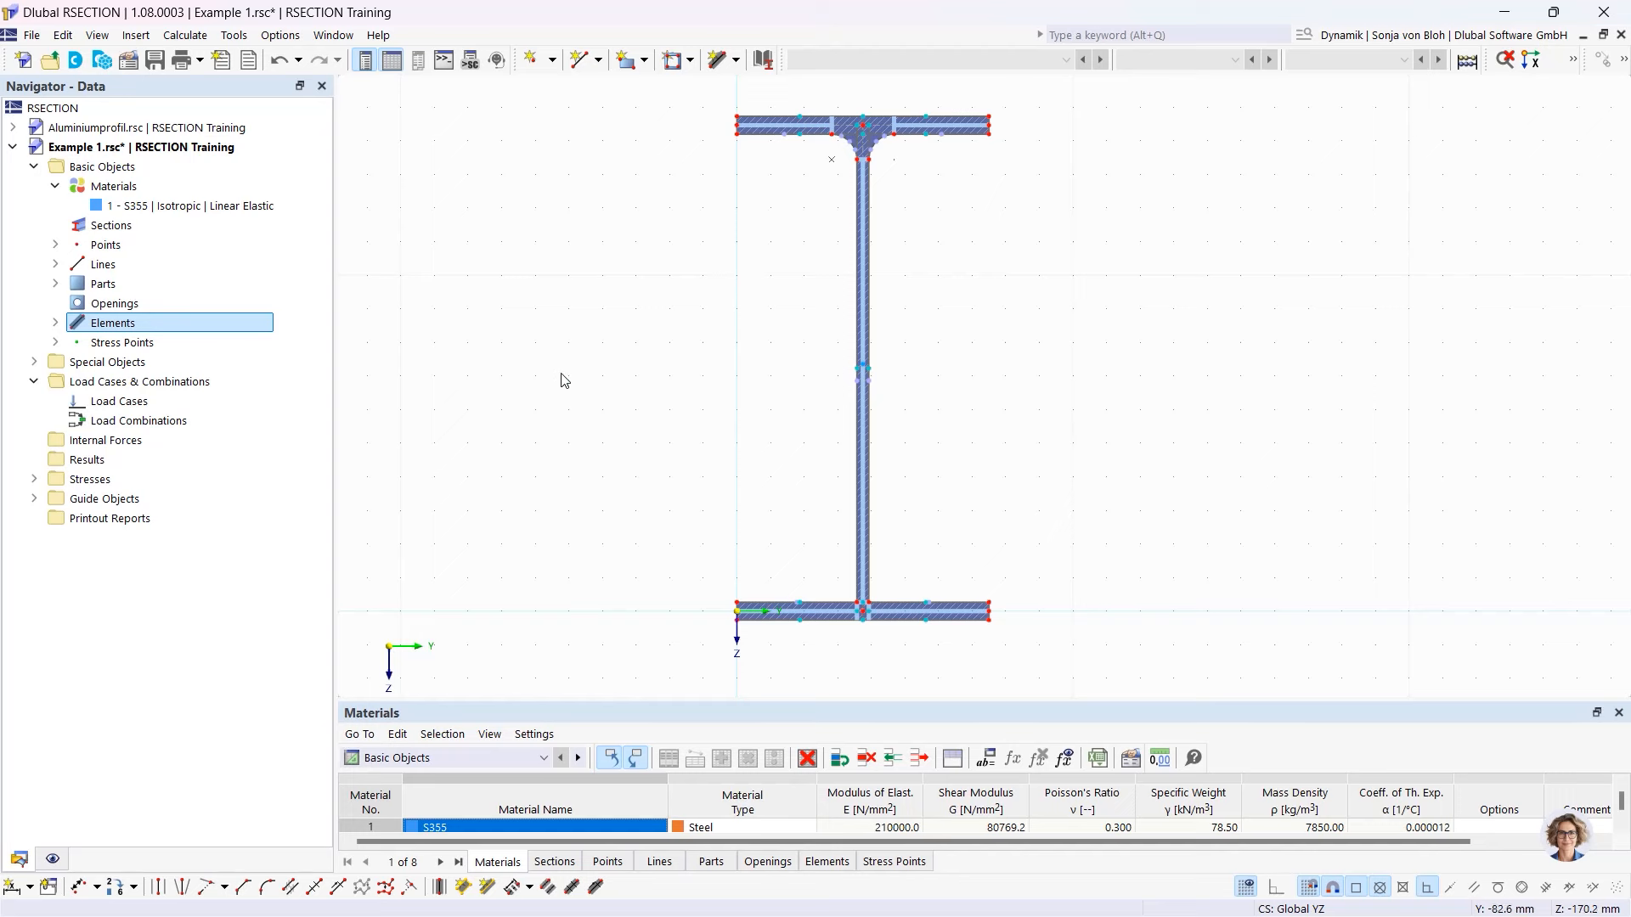
pyautogui.click(243, 889)
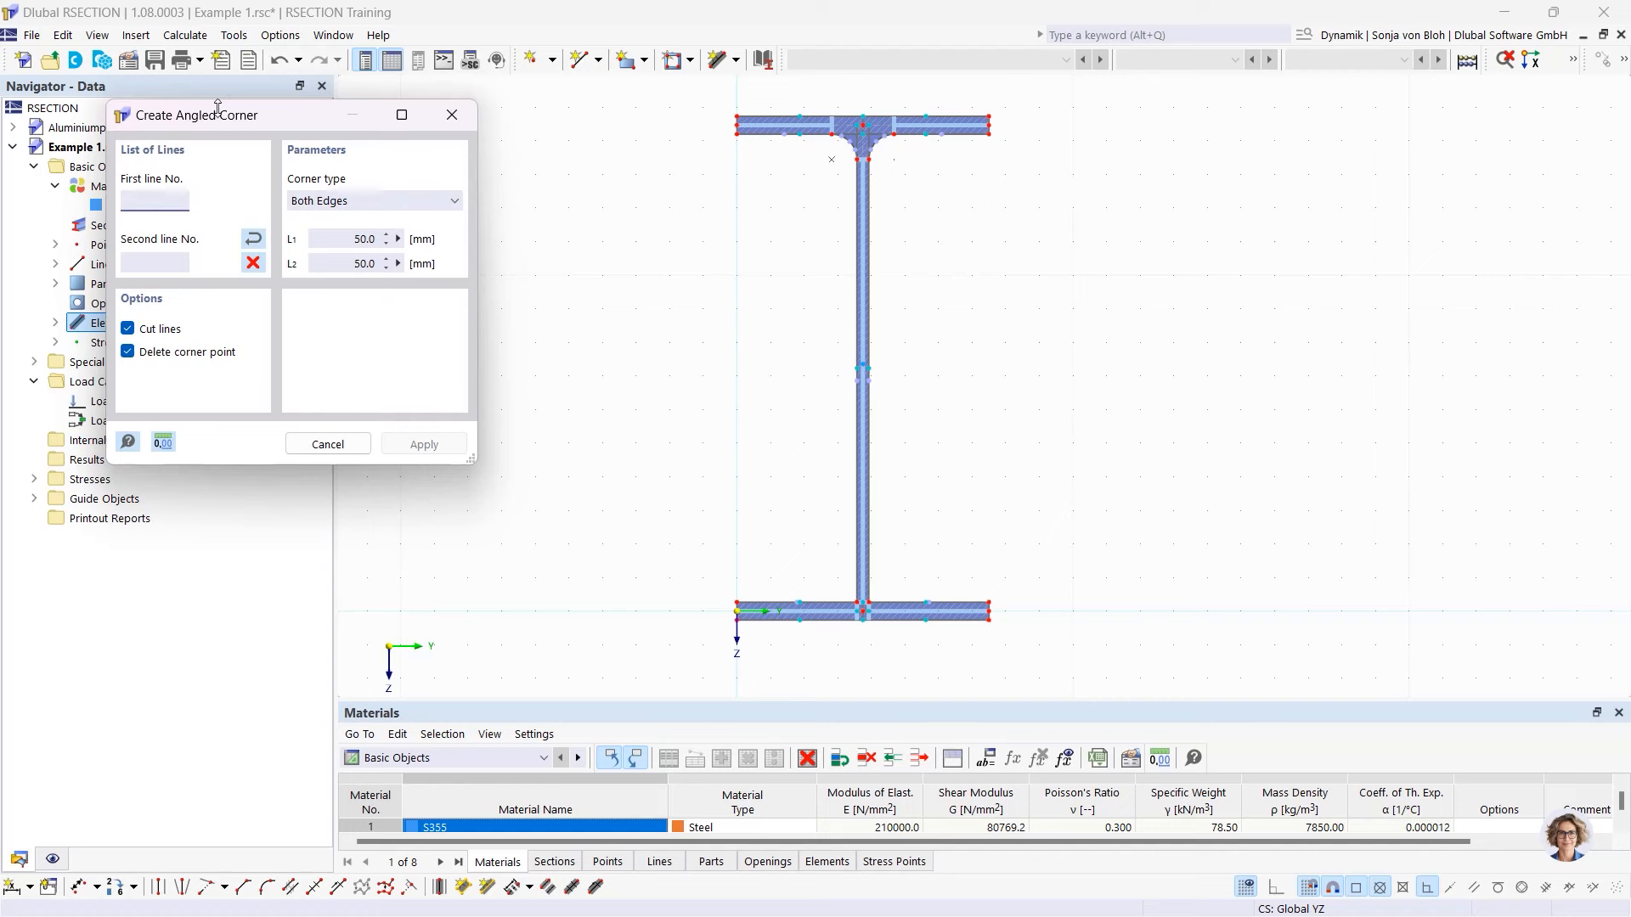
pyautogui.moveTo(216, 115); pyautogui.dragTo(328, 127)
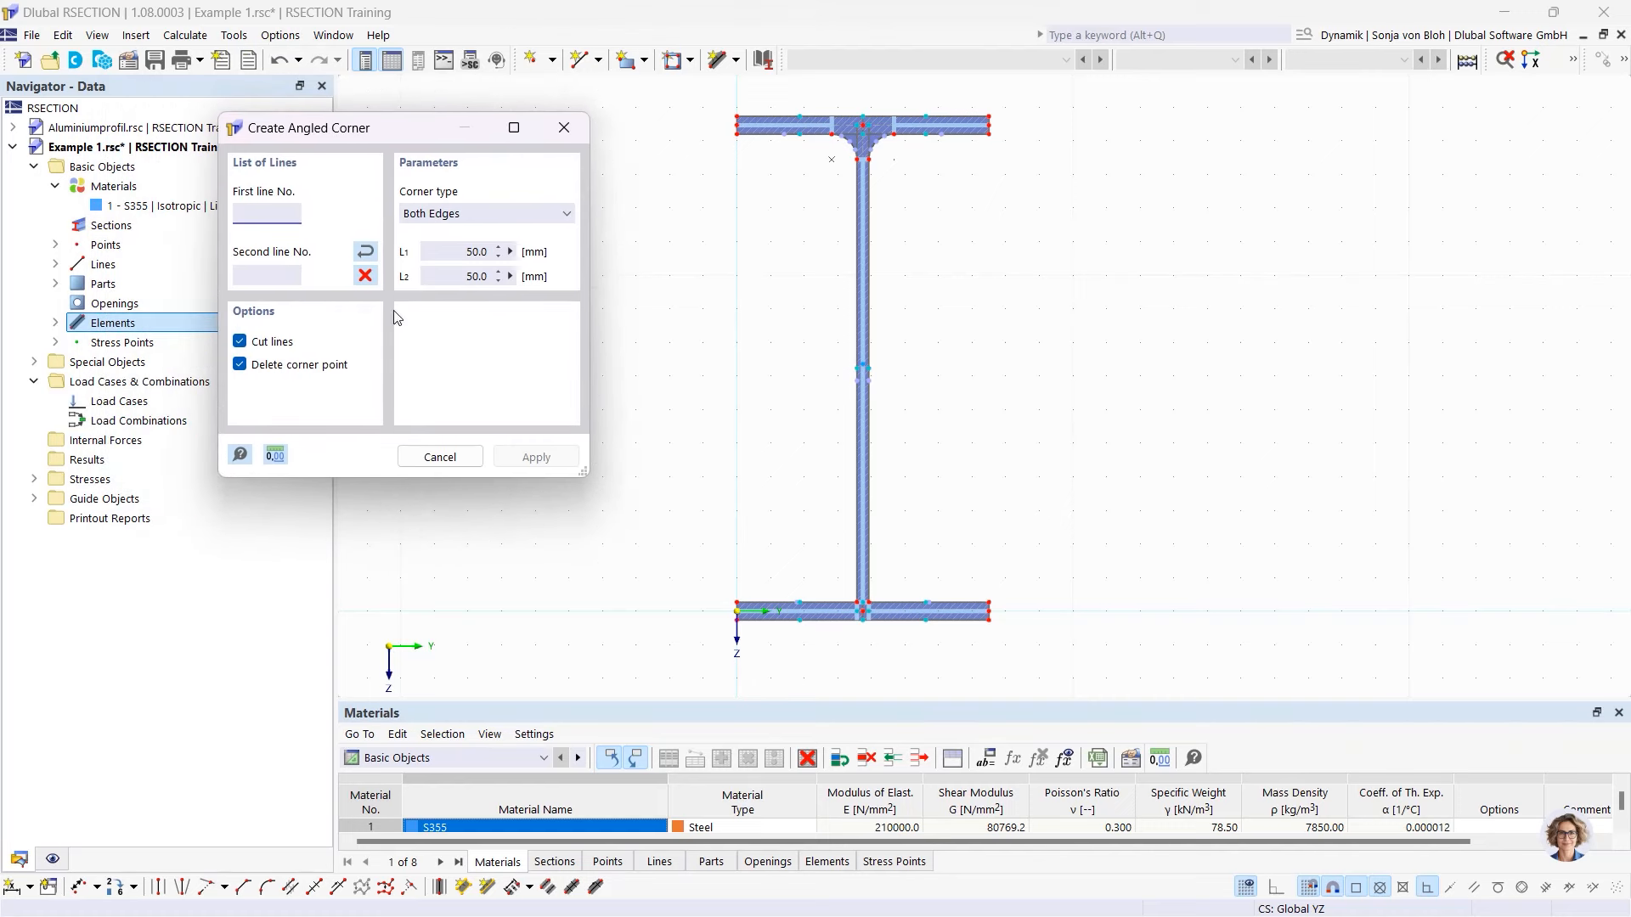
pyautogui.click(512, 214)
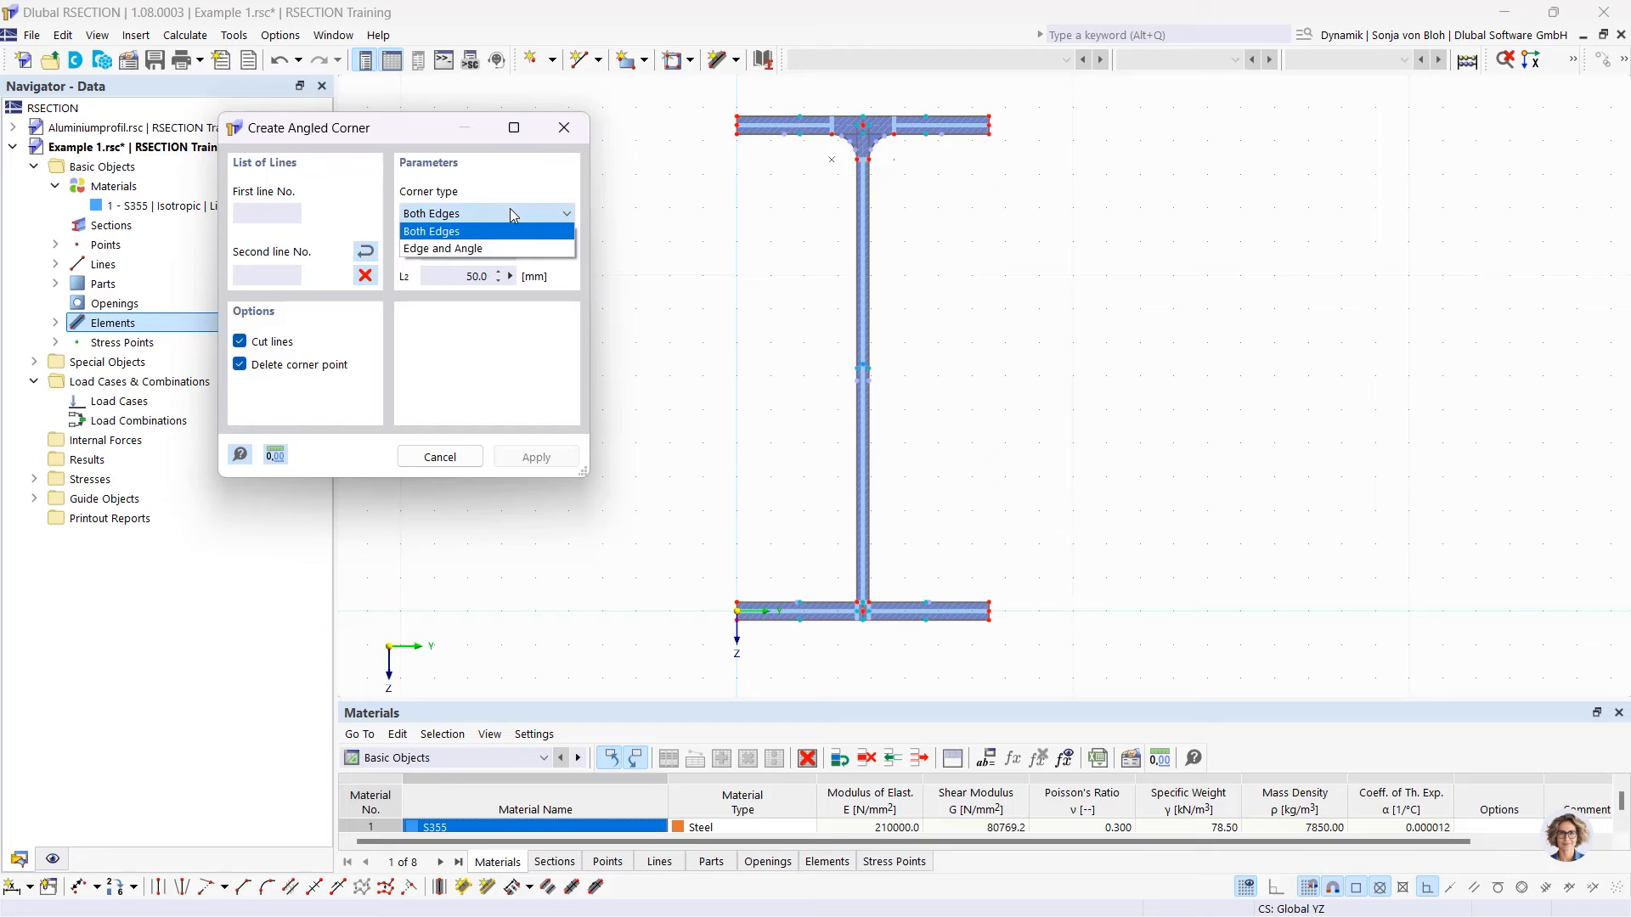
pyautogui.click(447, 250)
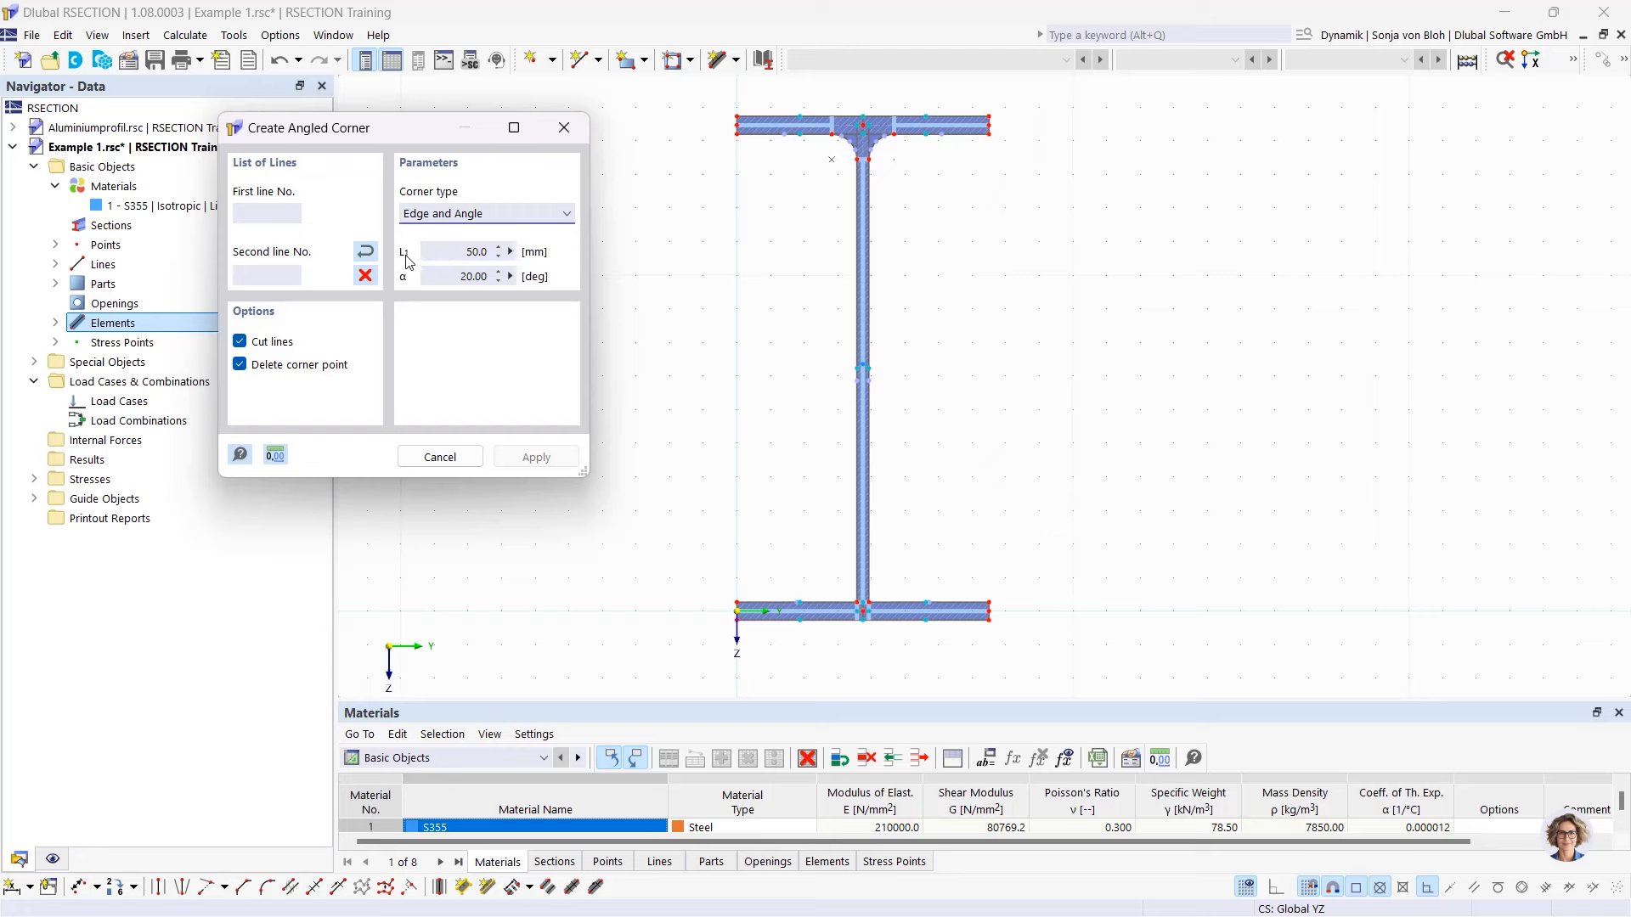
pyautogui.click(480, 253)
pyautogui.write('6*sqrt')
pyautogui.write('(2)')
pyautogui.click(459, 277)
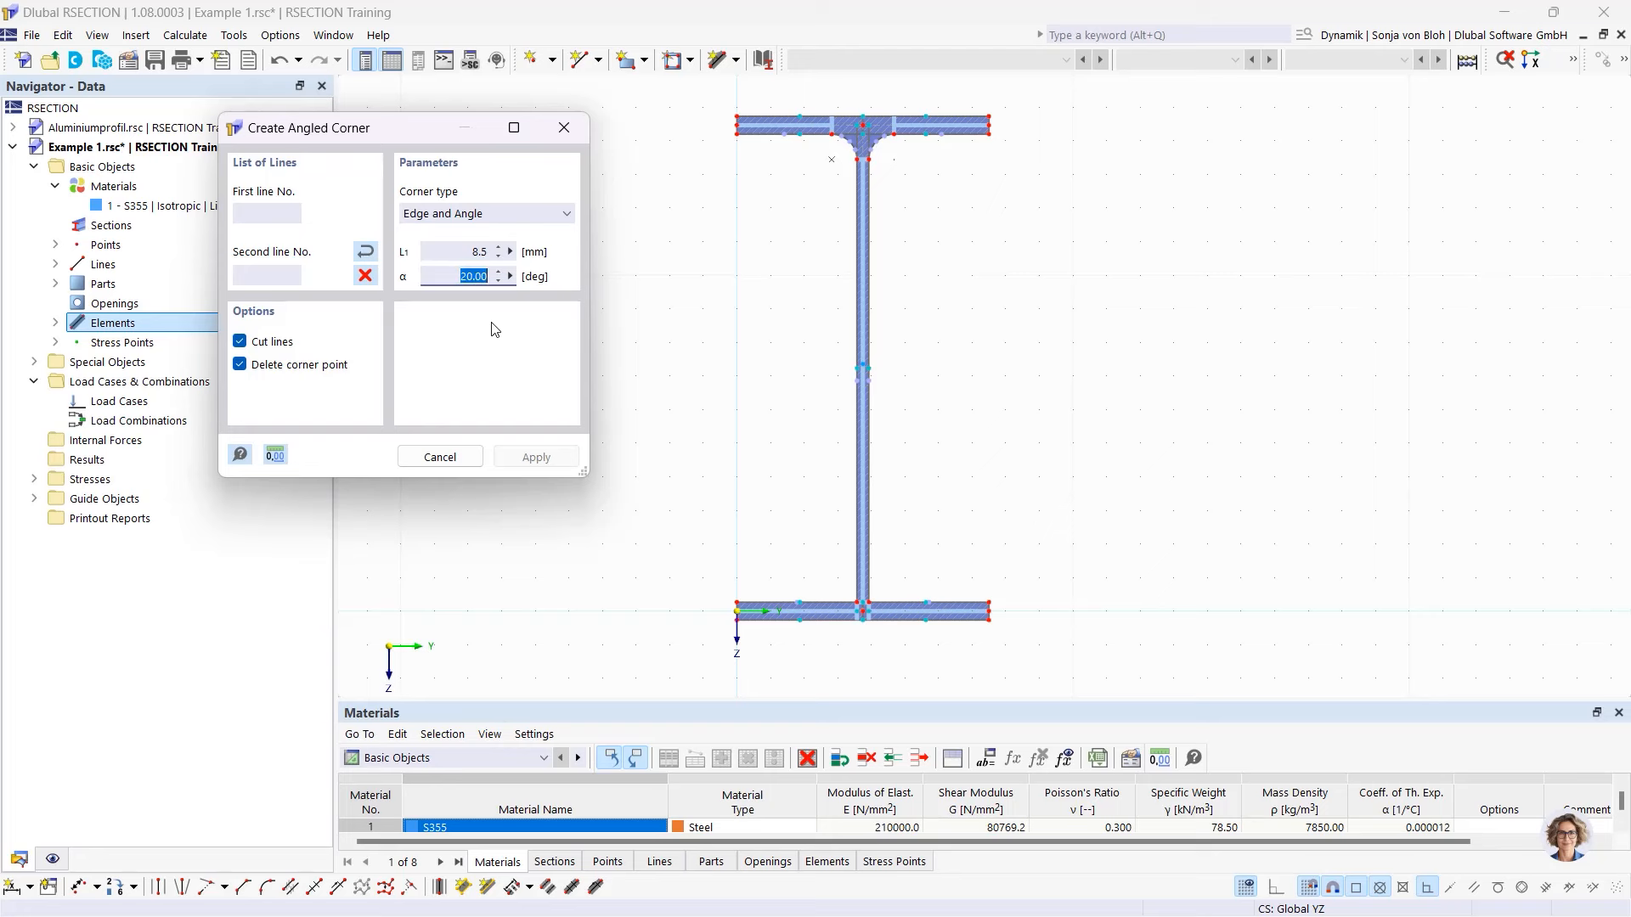
pyautogui.write('45')
# - Create the angled corners on both sides between the lower flange and the web, and finish the corner command
pyautogui.scroll(4, 794, 595)
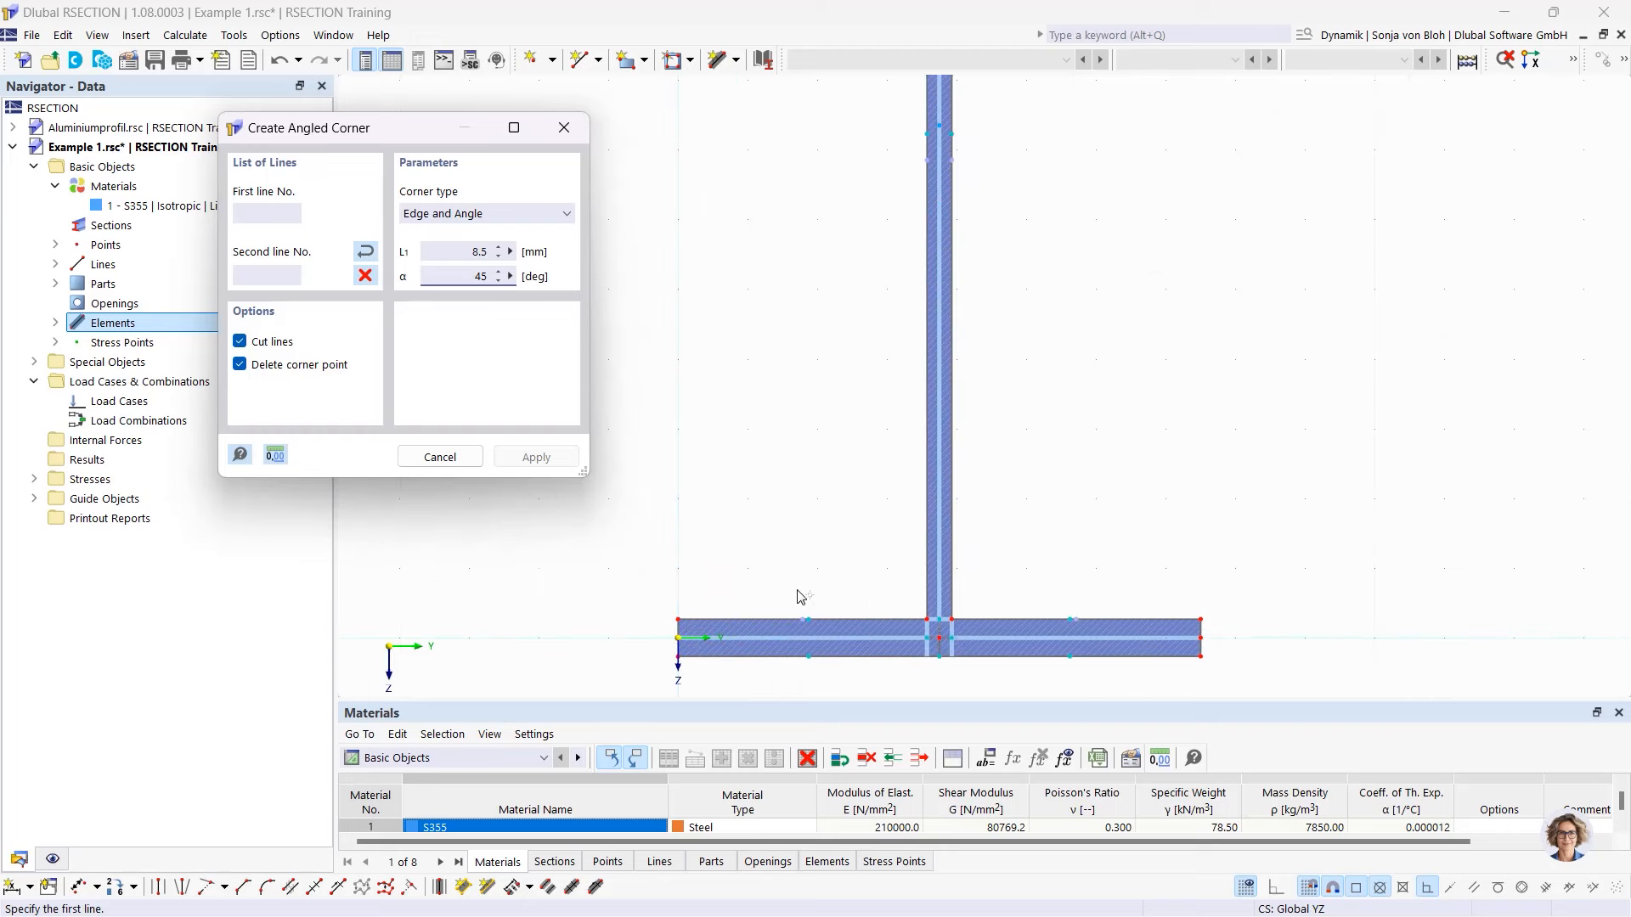
pyautogui.scroll(2, 863, 611)
pyautogui.click(841, 614)
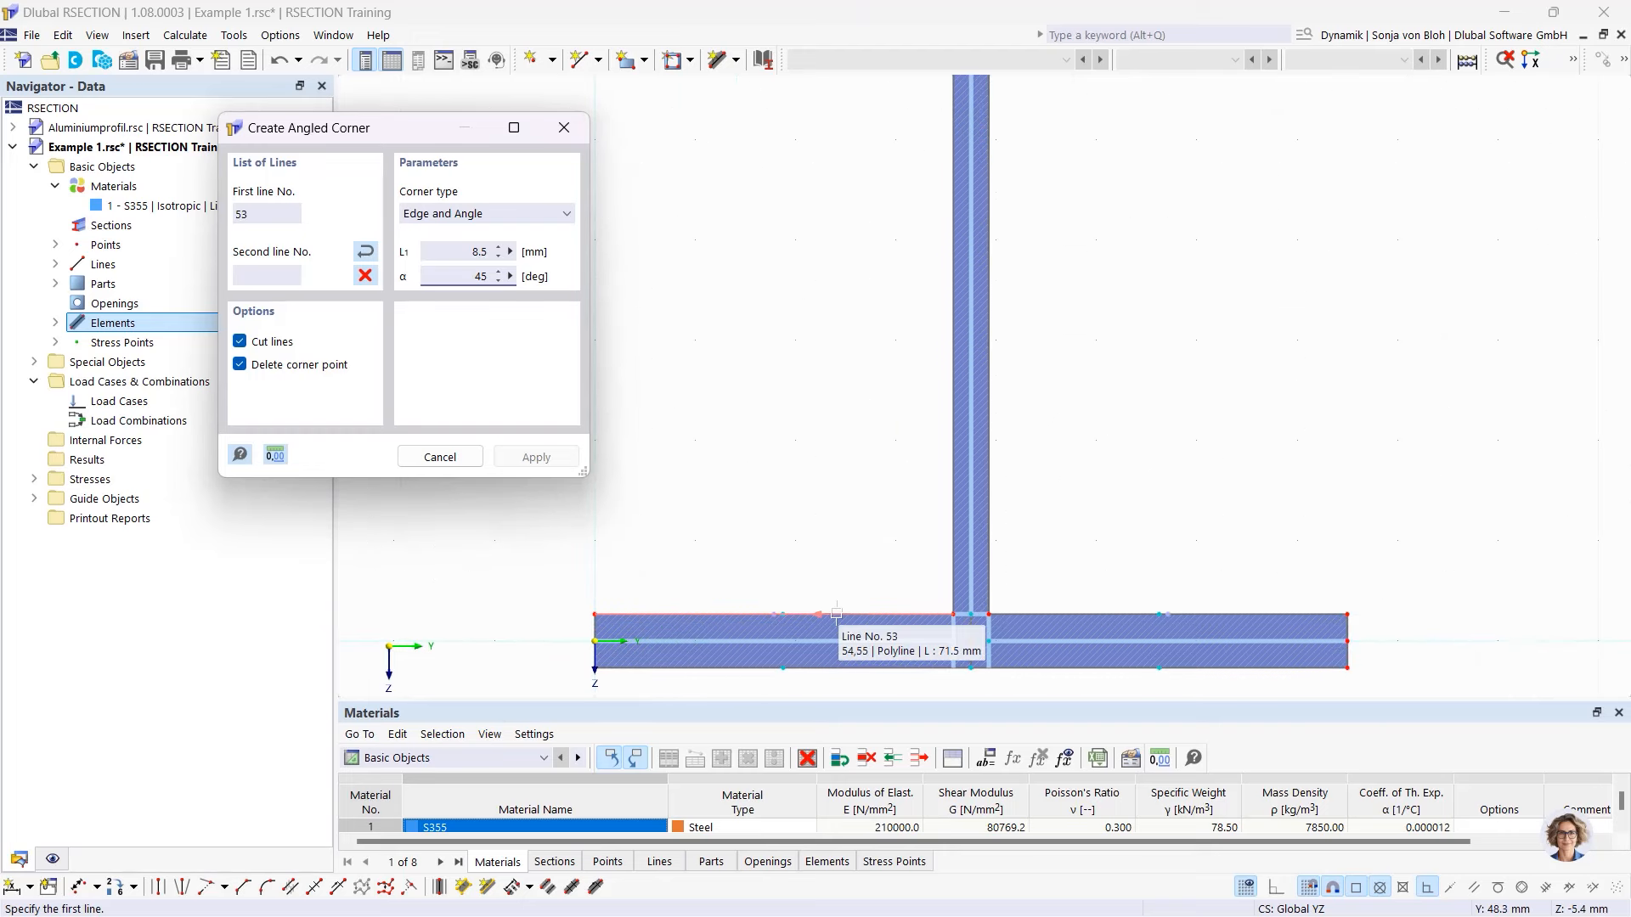
pyautogui.click(947, 545)
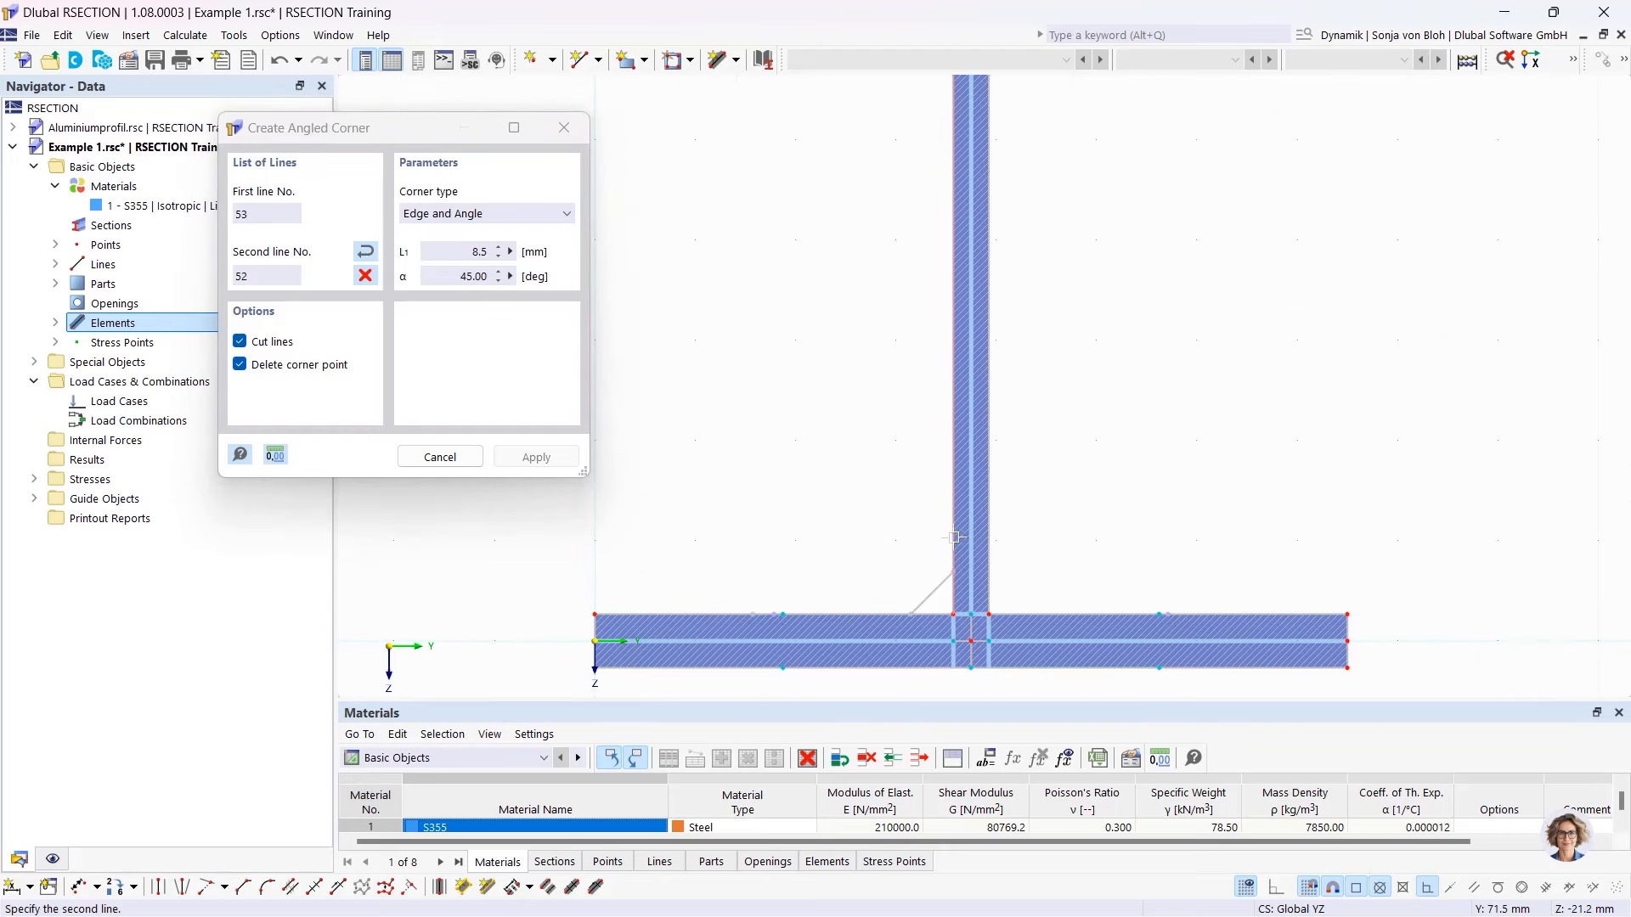
pyautogui.click(1012, 615)
pyautogui.press('Escape')
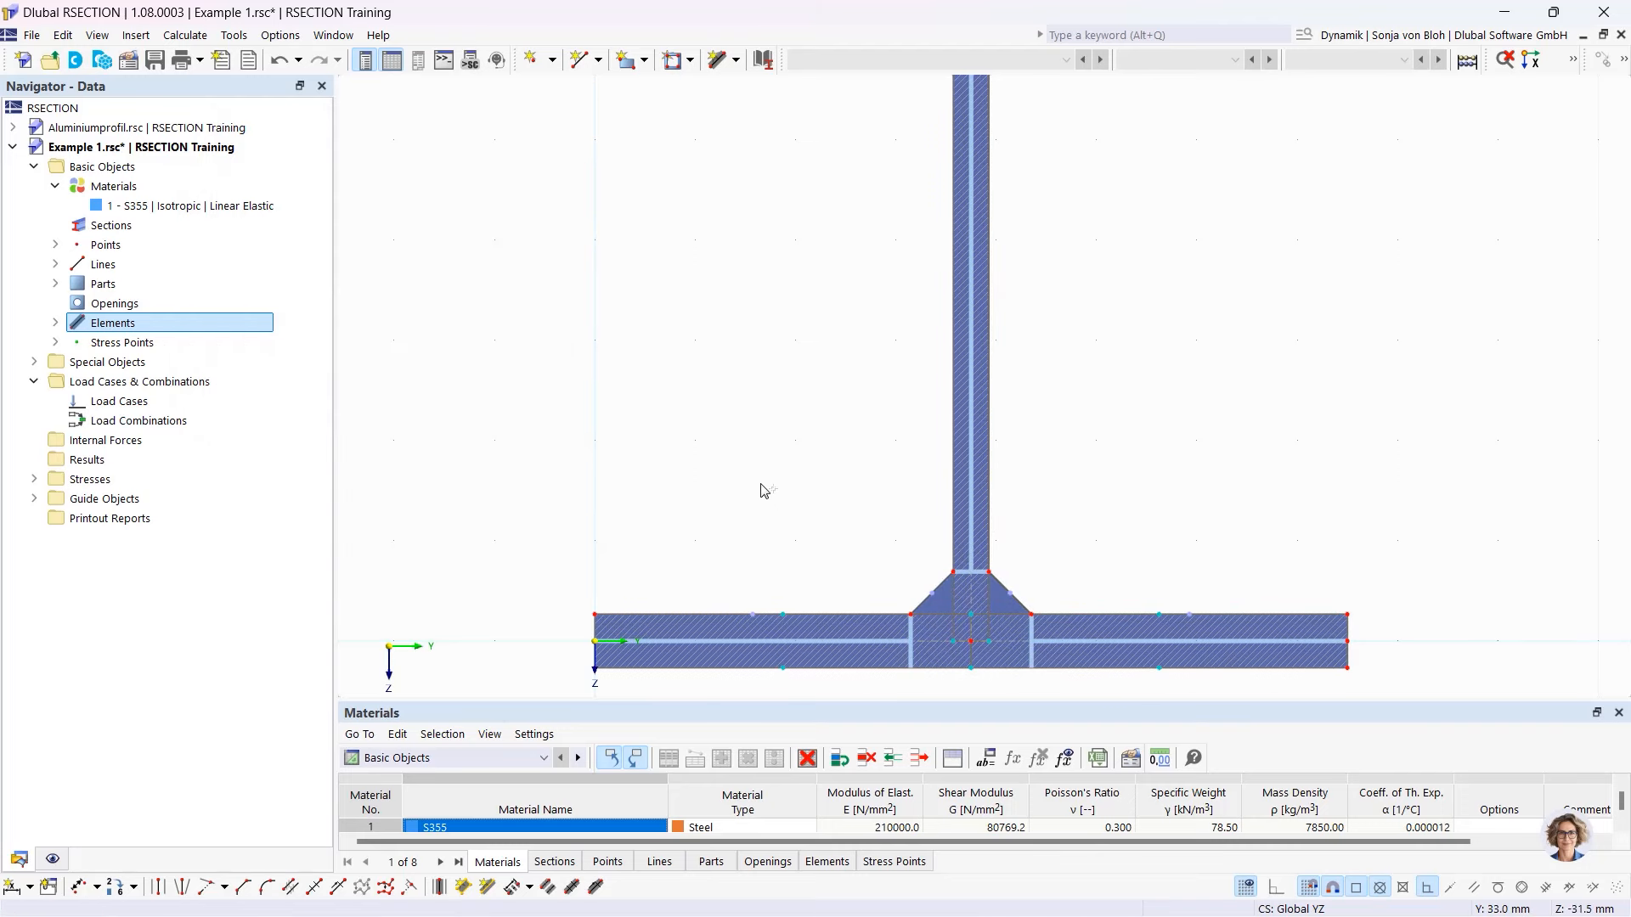
# - Inspect the subpanels of the left and right halves of the upper flange next to the rounded corners
pyautogui.scroll(-3, 765, 491)
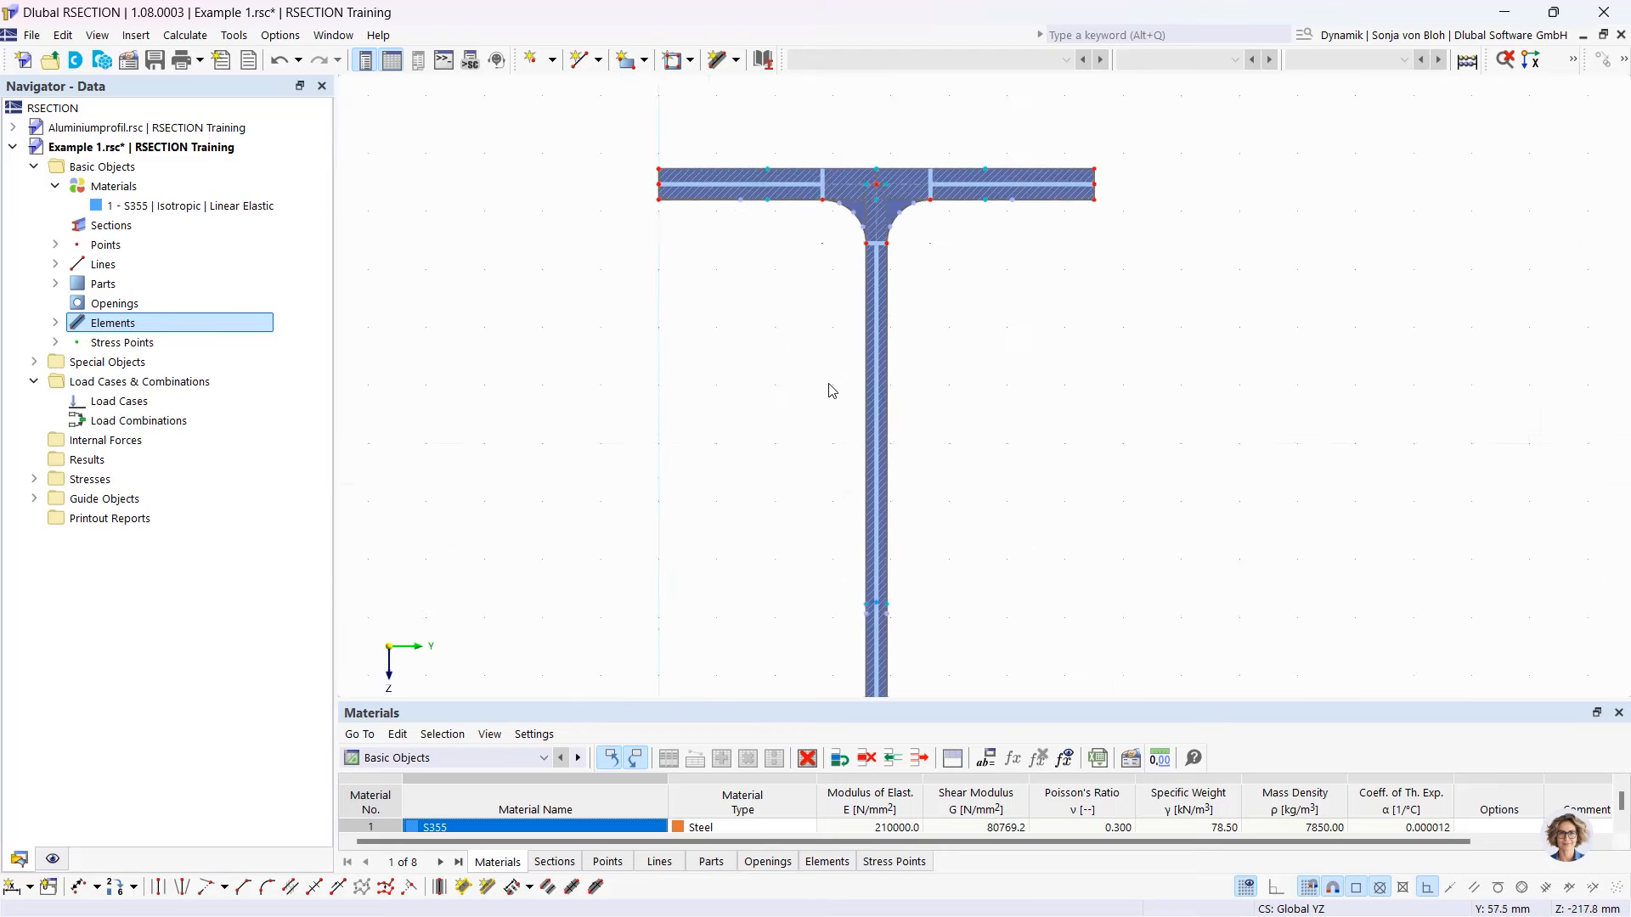
pyautogui.scroll(3, 828, 384)
pyautogui.moveTo(821, 271); pyautogui.dragTo(861, 588, button='middle')
pyautogui.scroll(1, 816, 378)
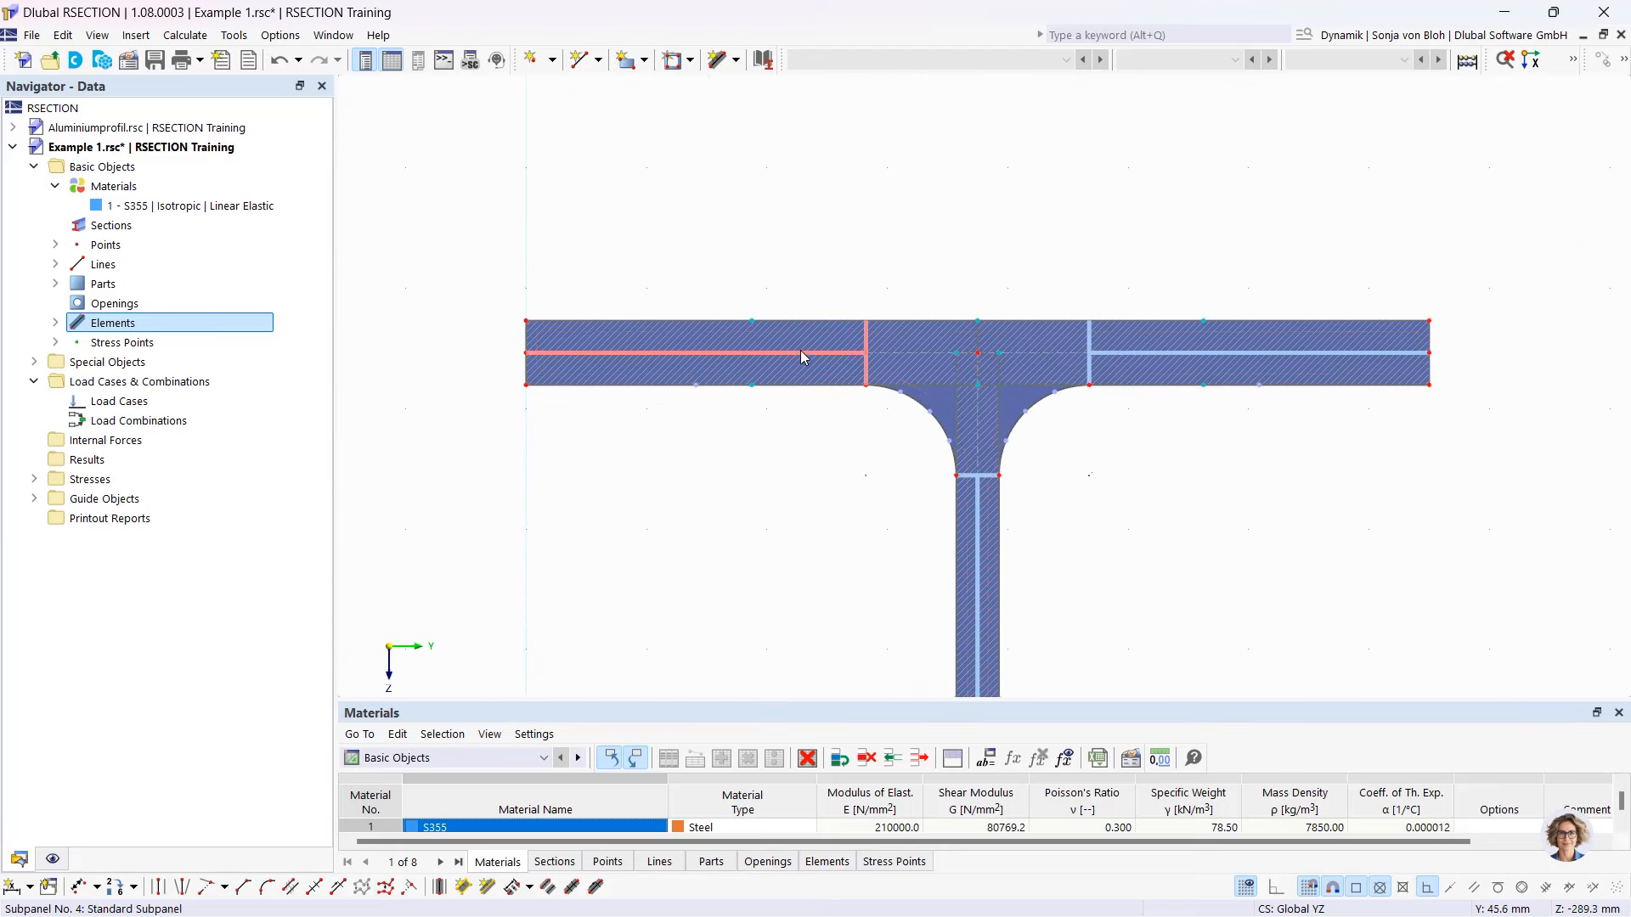
pyautogui.click(802, 351)
pyautogui.click(1143, 353)
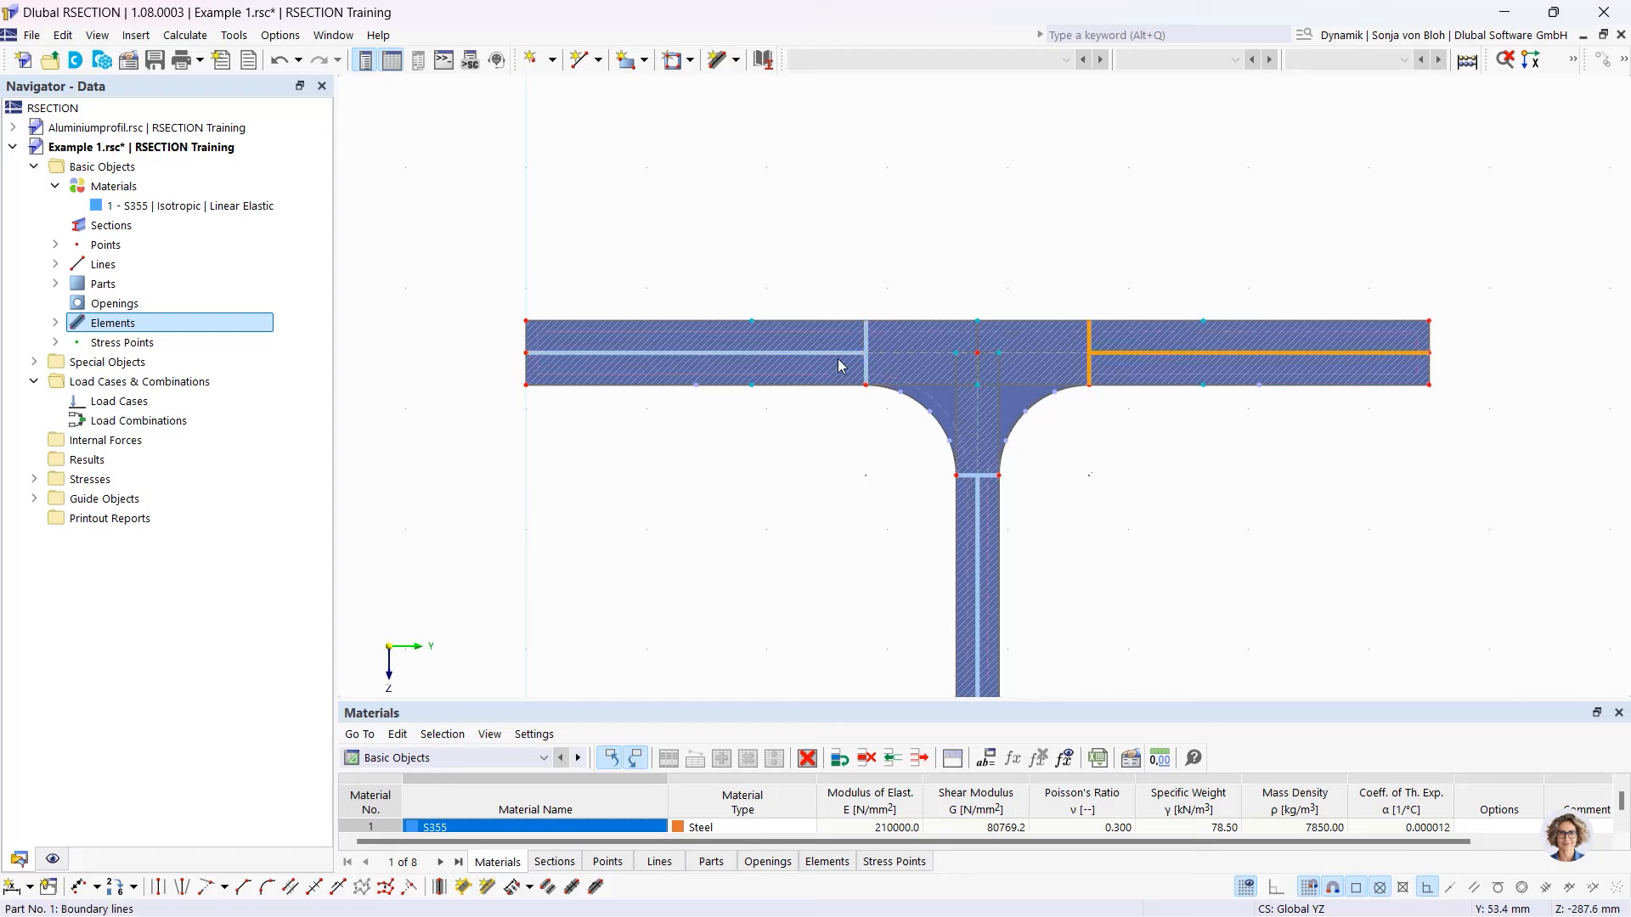
pyautogui.click(838, 352)
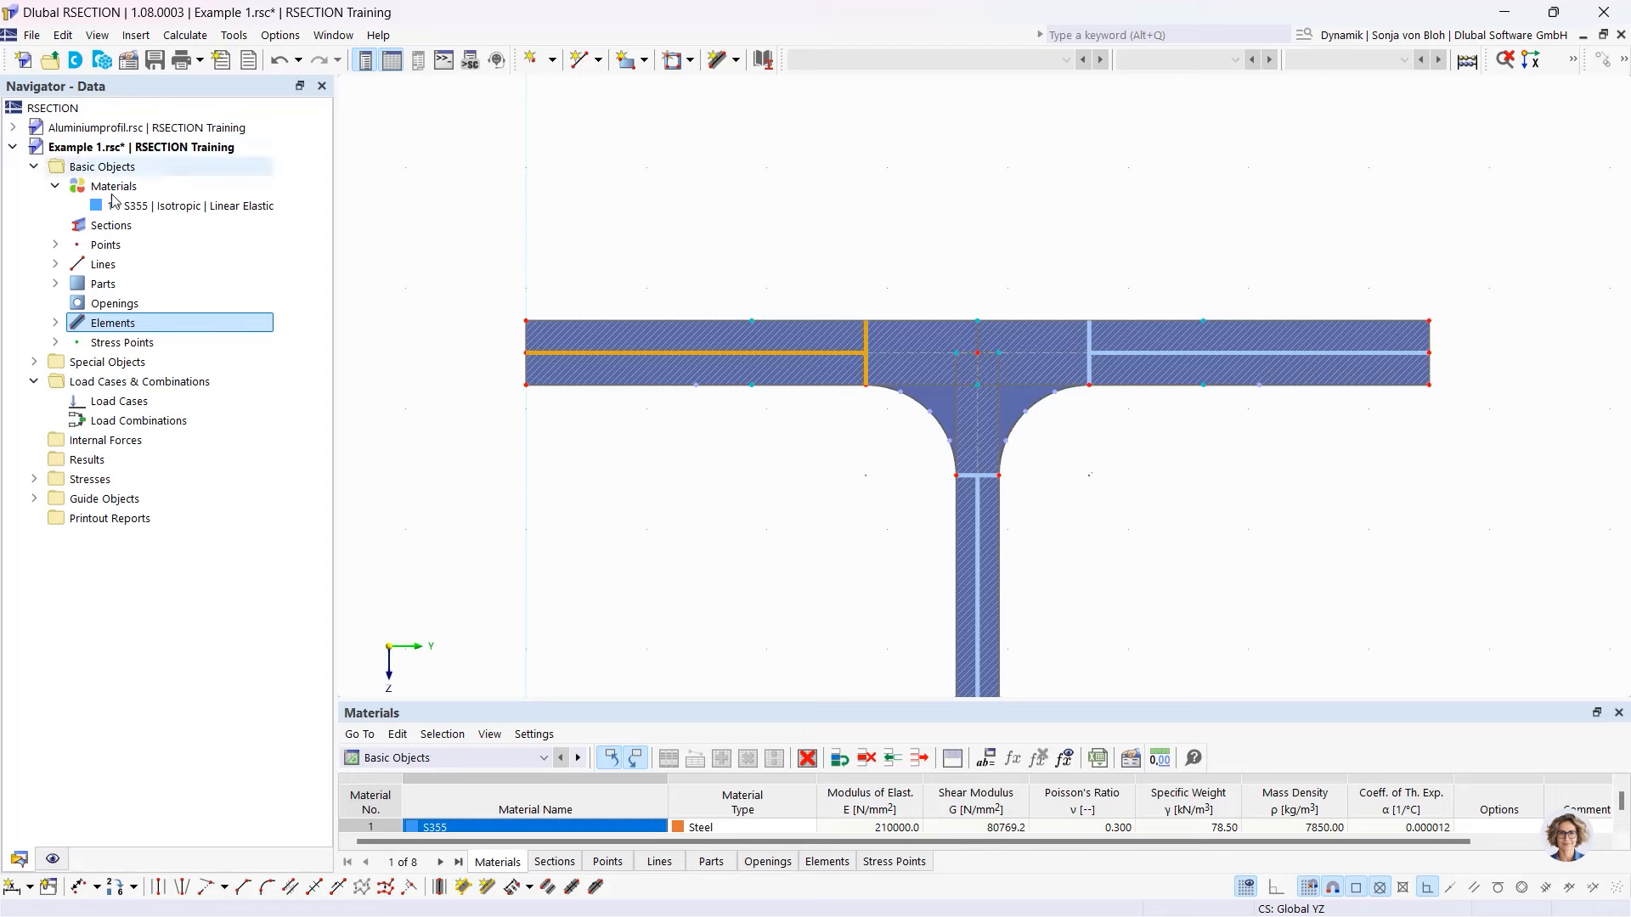
# - Create two permanent load cases, LC1 named N and LC2 named My
pyautogui.rightClick(112, 402)
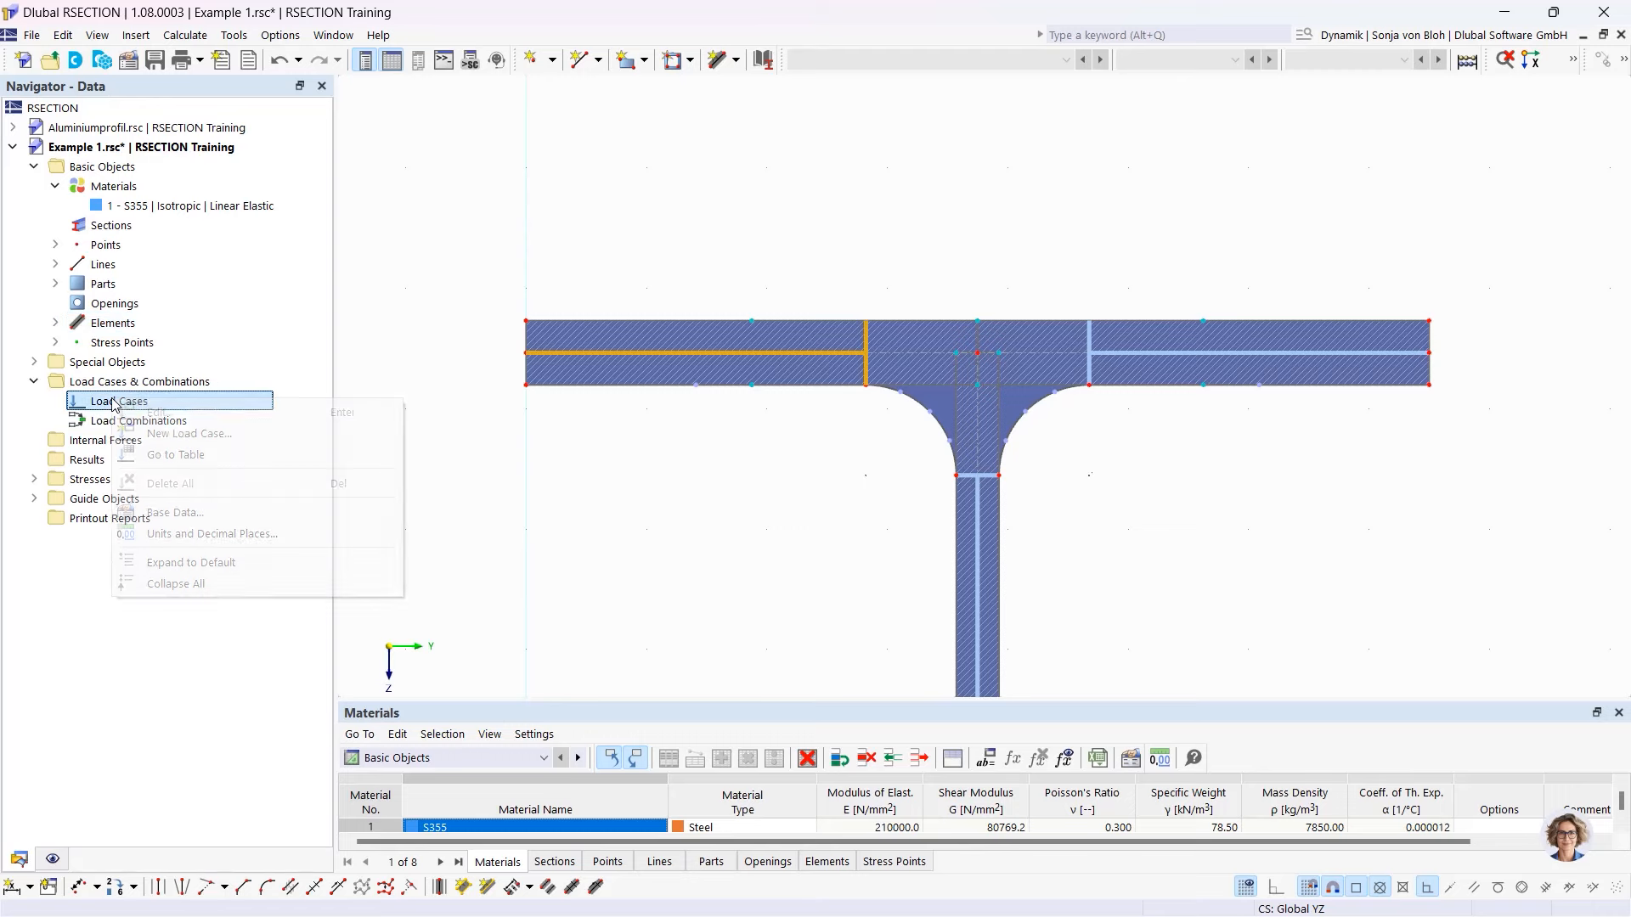
pyautogui.click(227, 438)
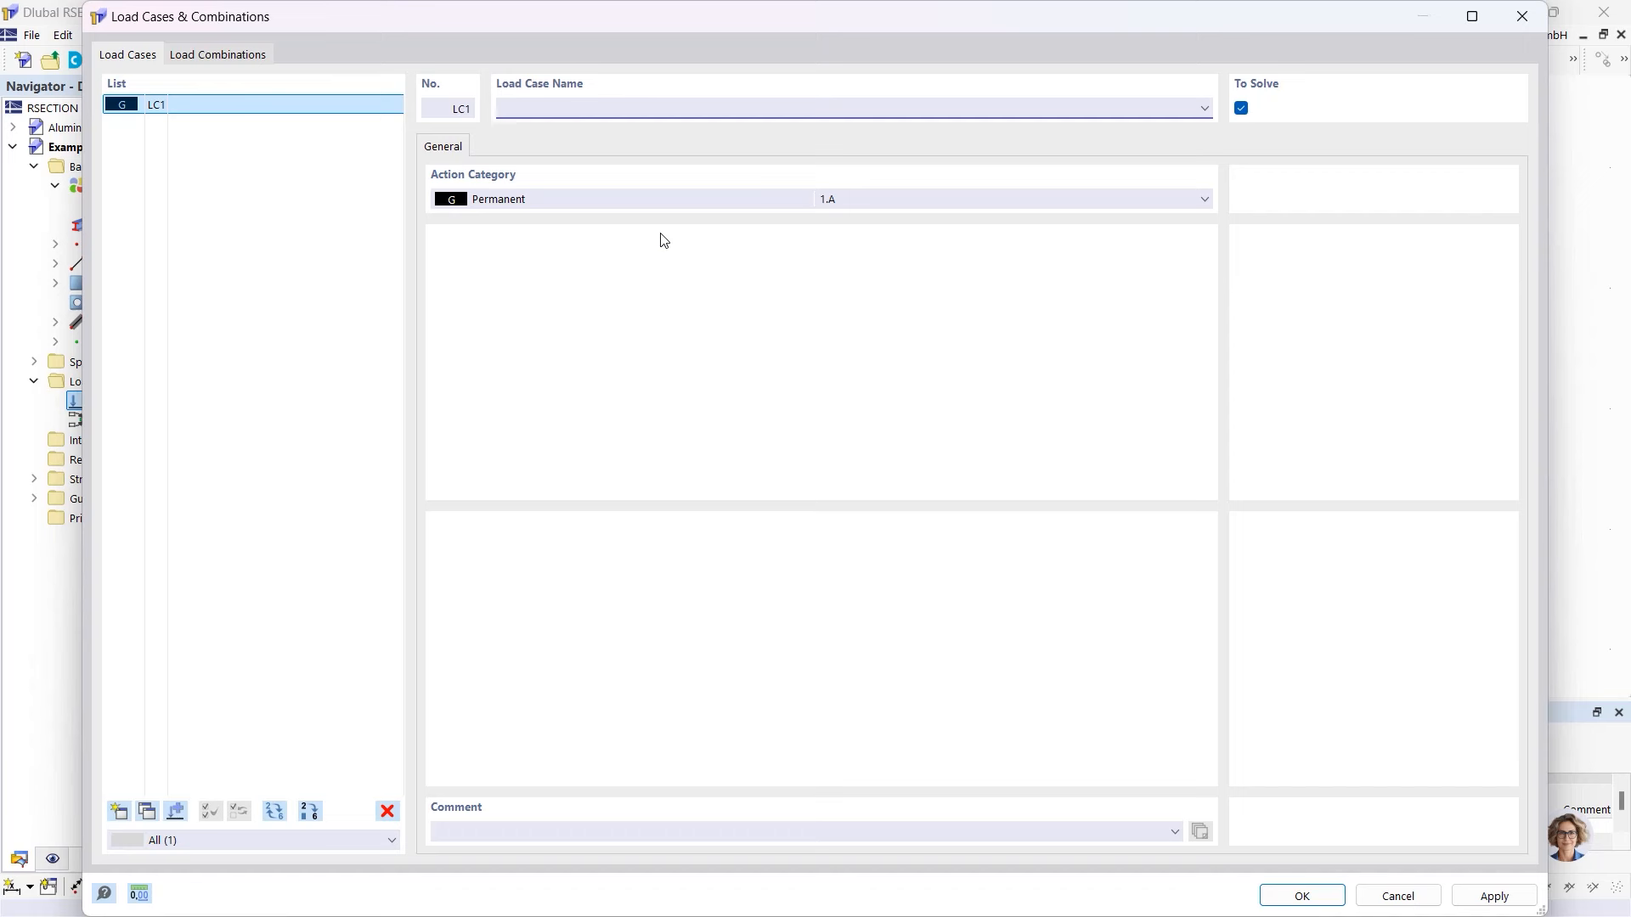
pyautogui.write('N')
pyautogui.click(120, 812)
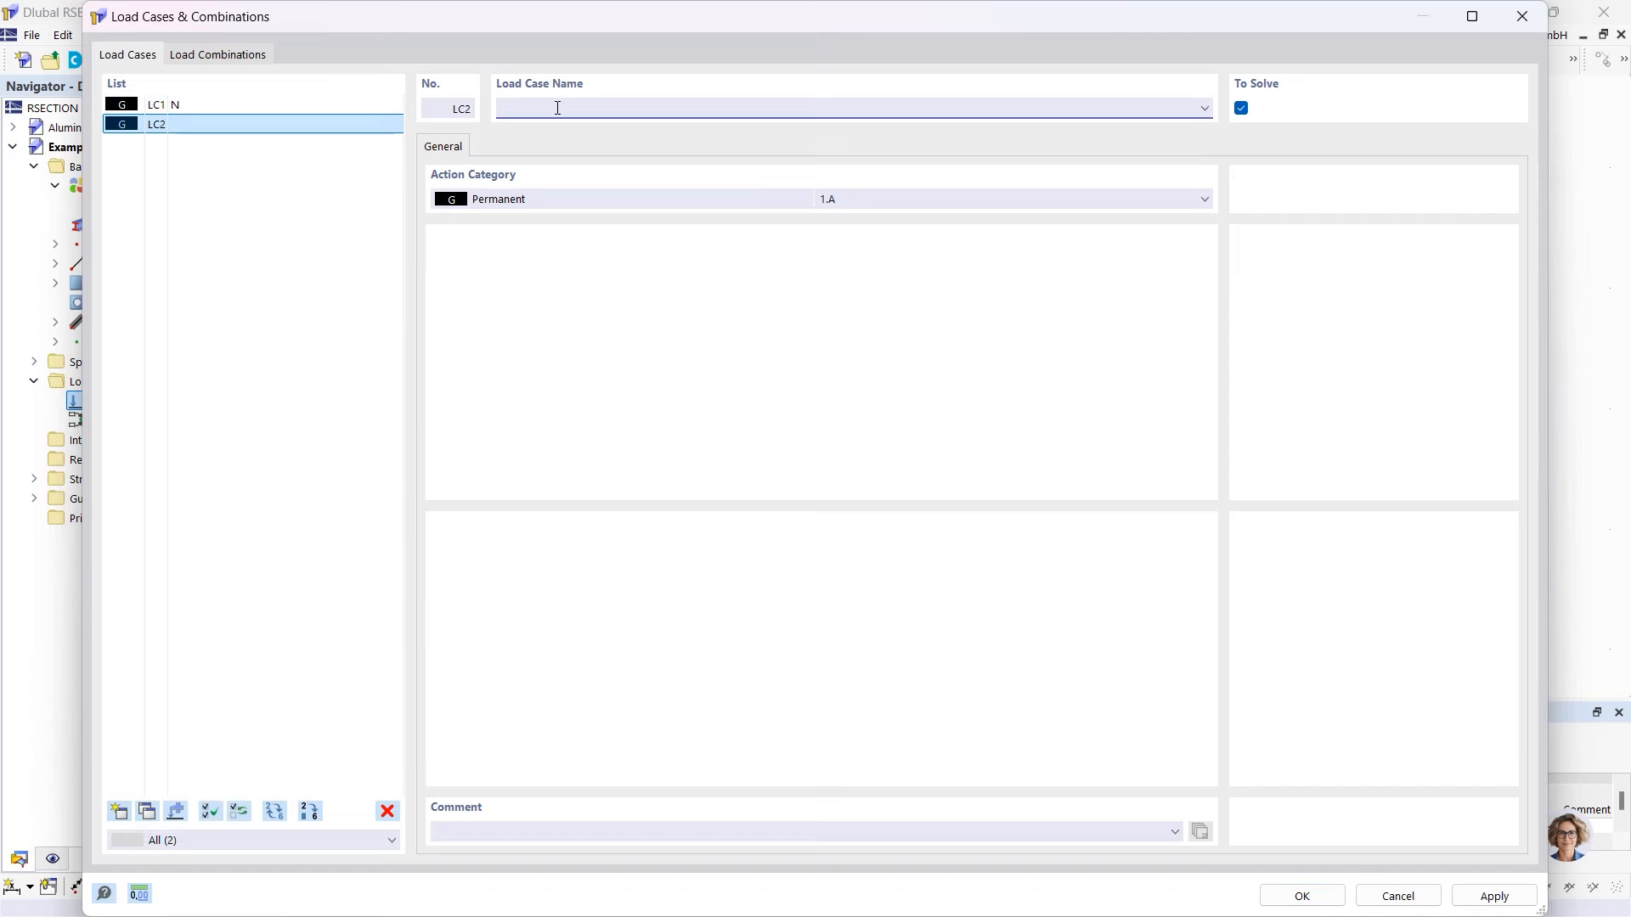
pyautogui.write('My')
# - Create load combination CO1 from both load cases, LC1 + LC2 with factors of 1.00, and confirm the definitions
pyautogui.click(244, 57)
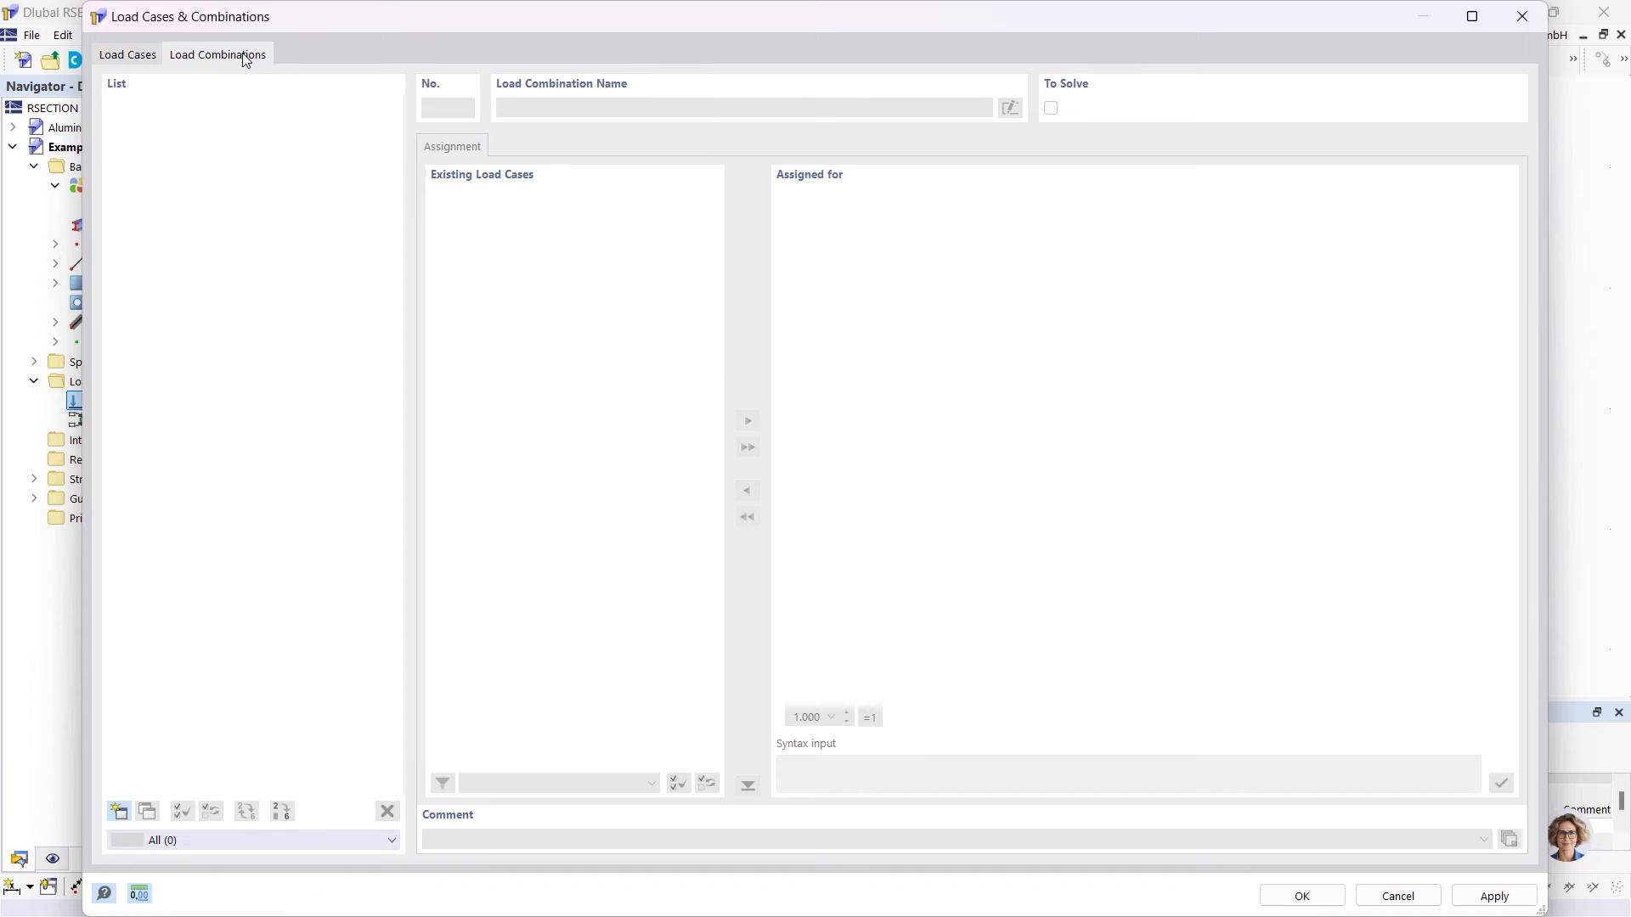
pyautogui.click(119, 812)
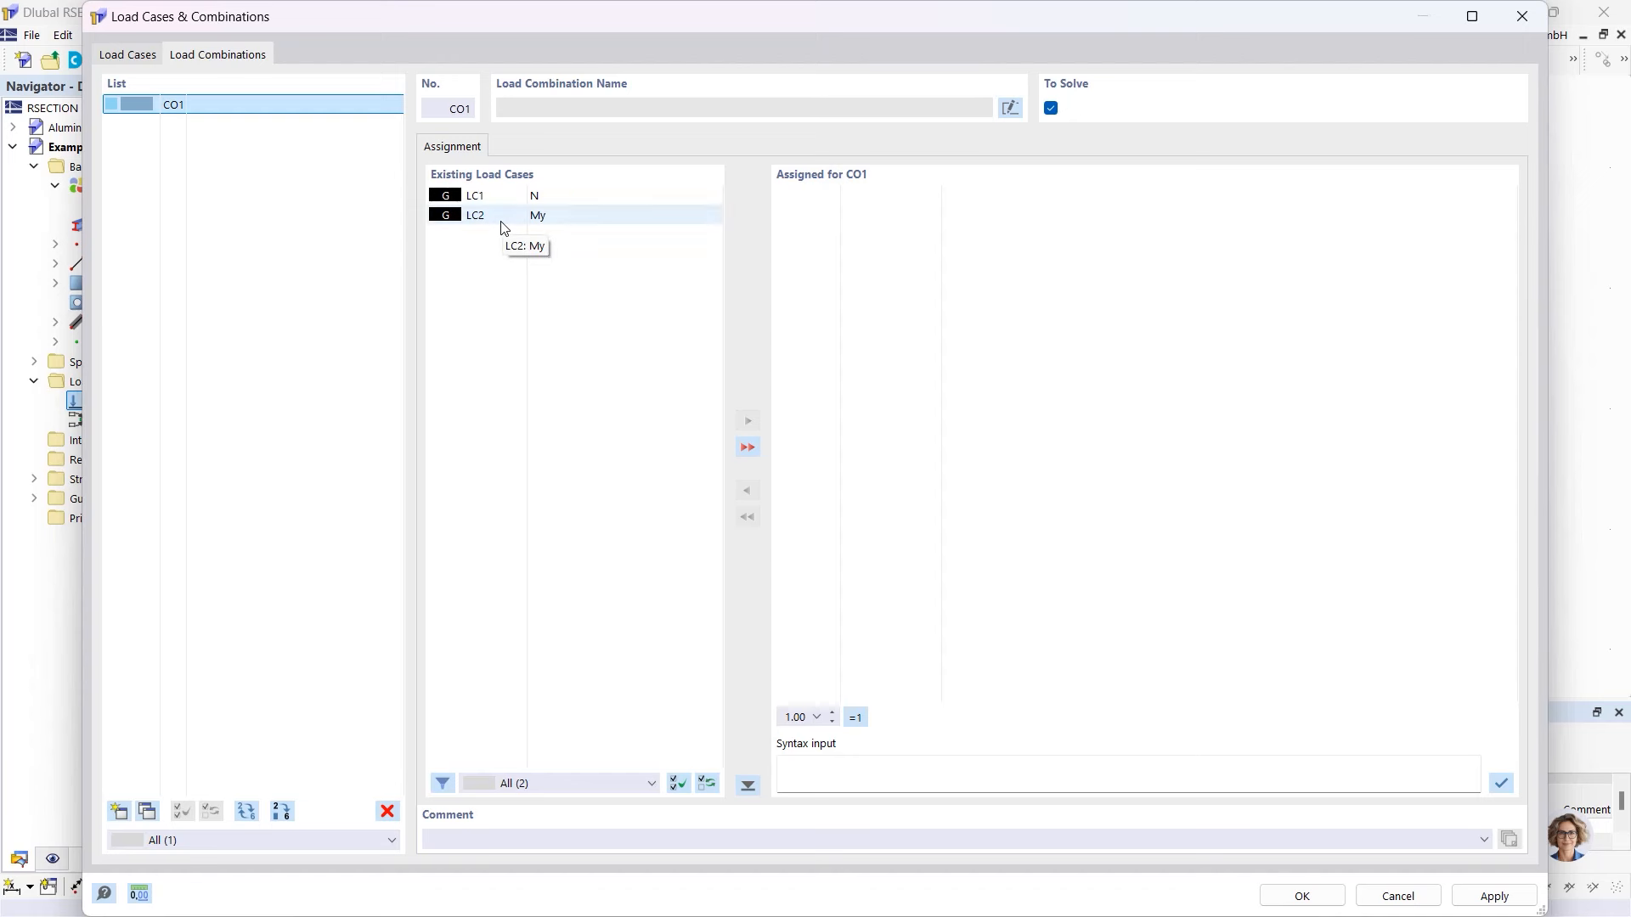
pyautogui.click(747, 448)
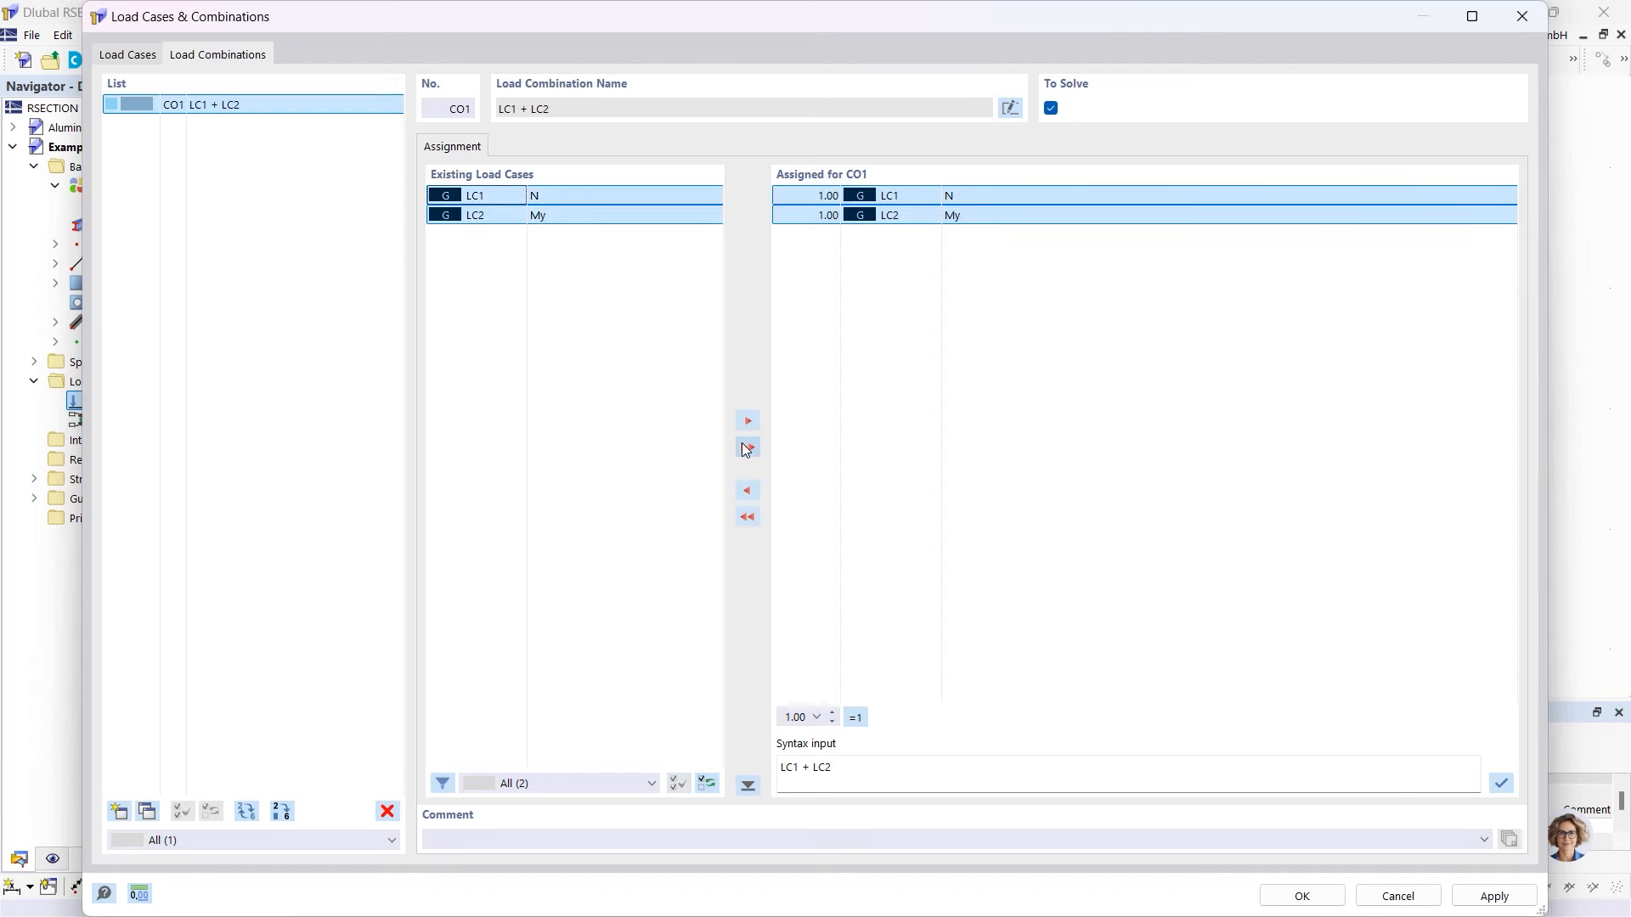
pyautogui.click(799, 195)
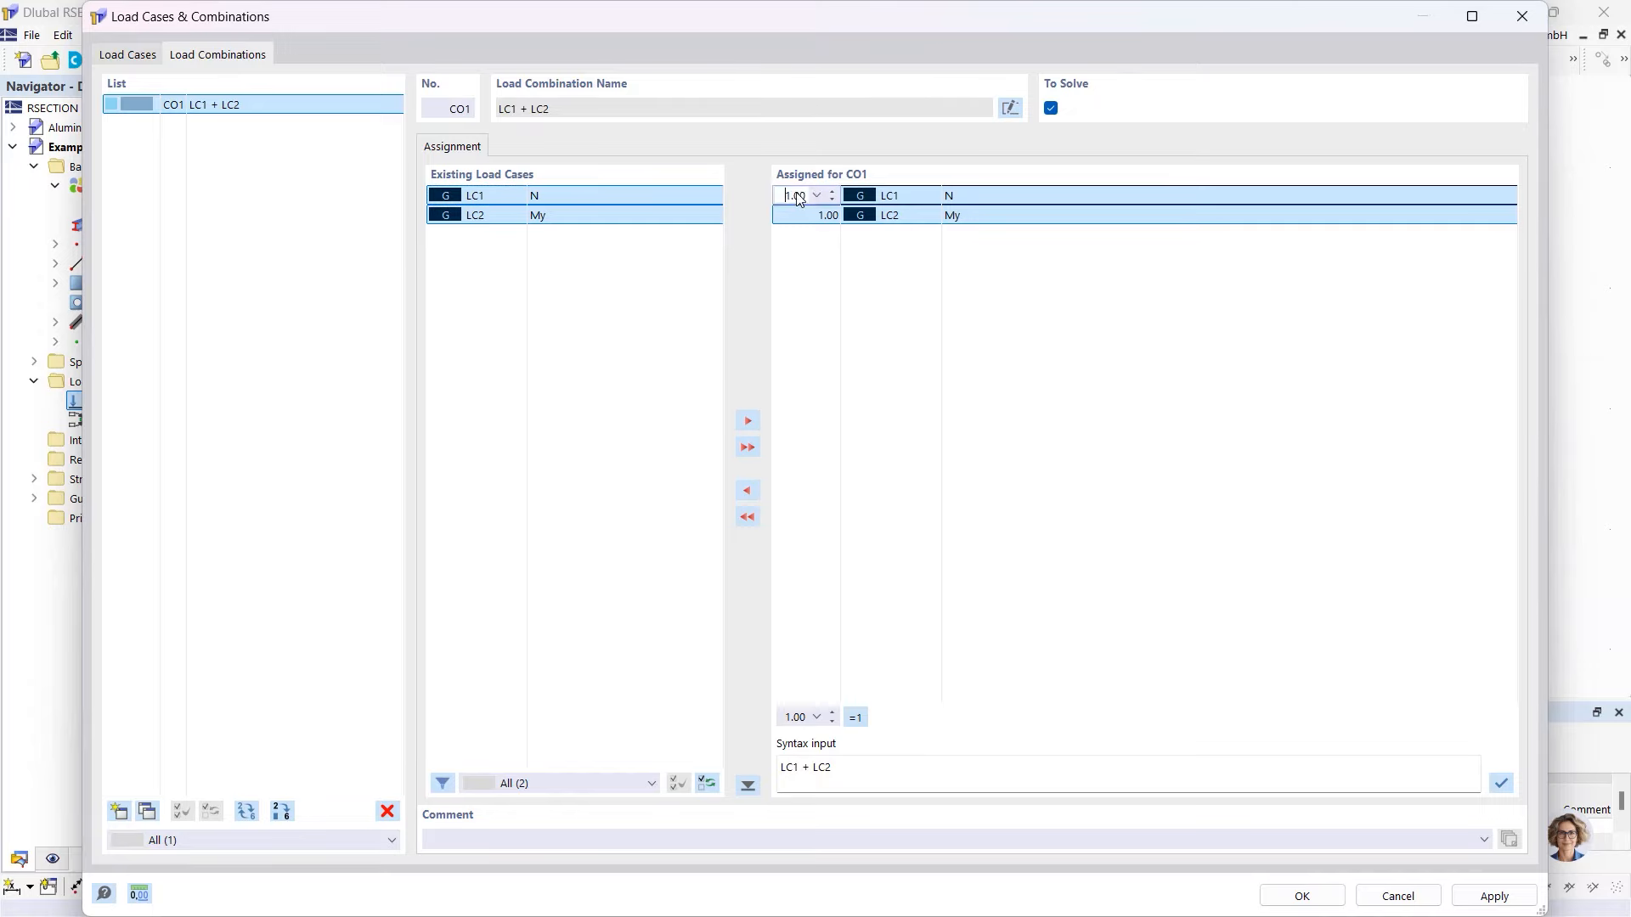
pyautogui.click(797, 194)
pyautogui.click(1291, 895)
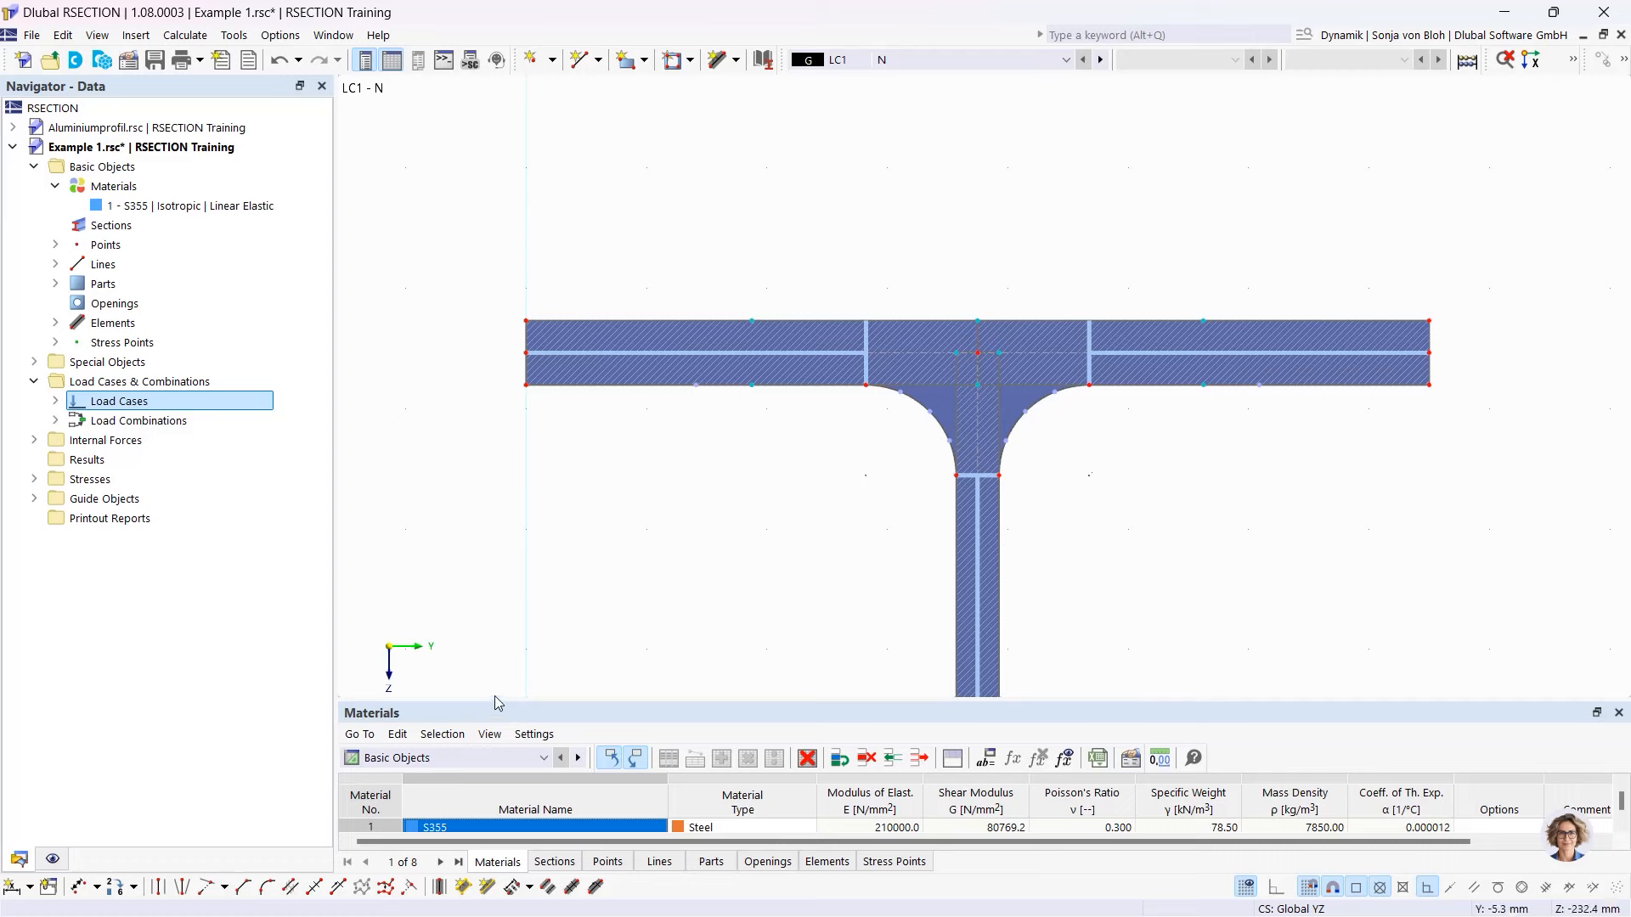
# - Display the Internal Forces table in place of the Basic Objects table and adjust the table area's height
pyautogui.moveTo(496, 701); pyautogui.dragTo(492, 515)
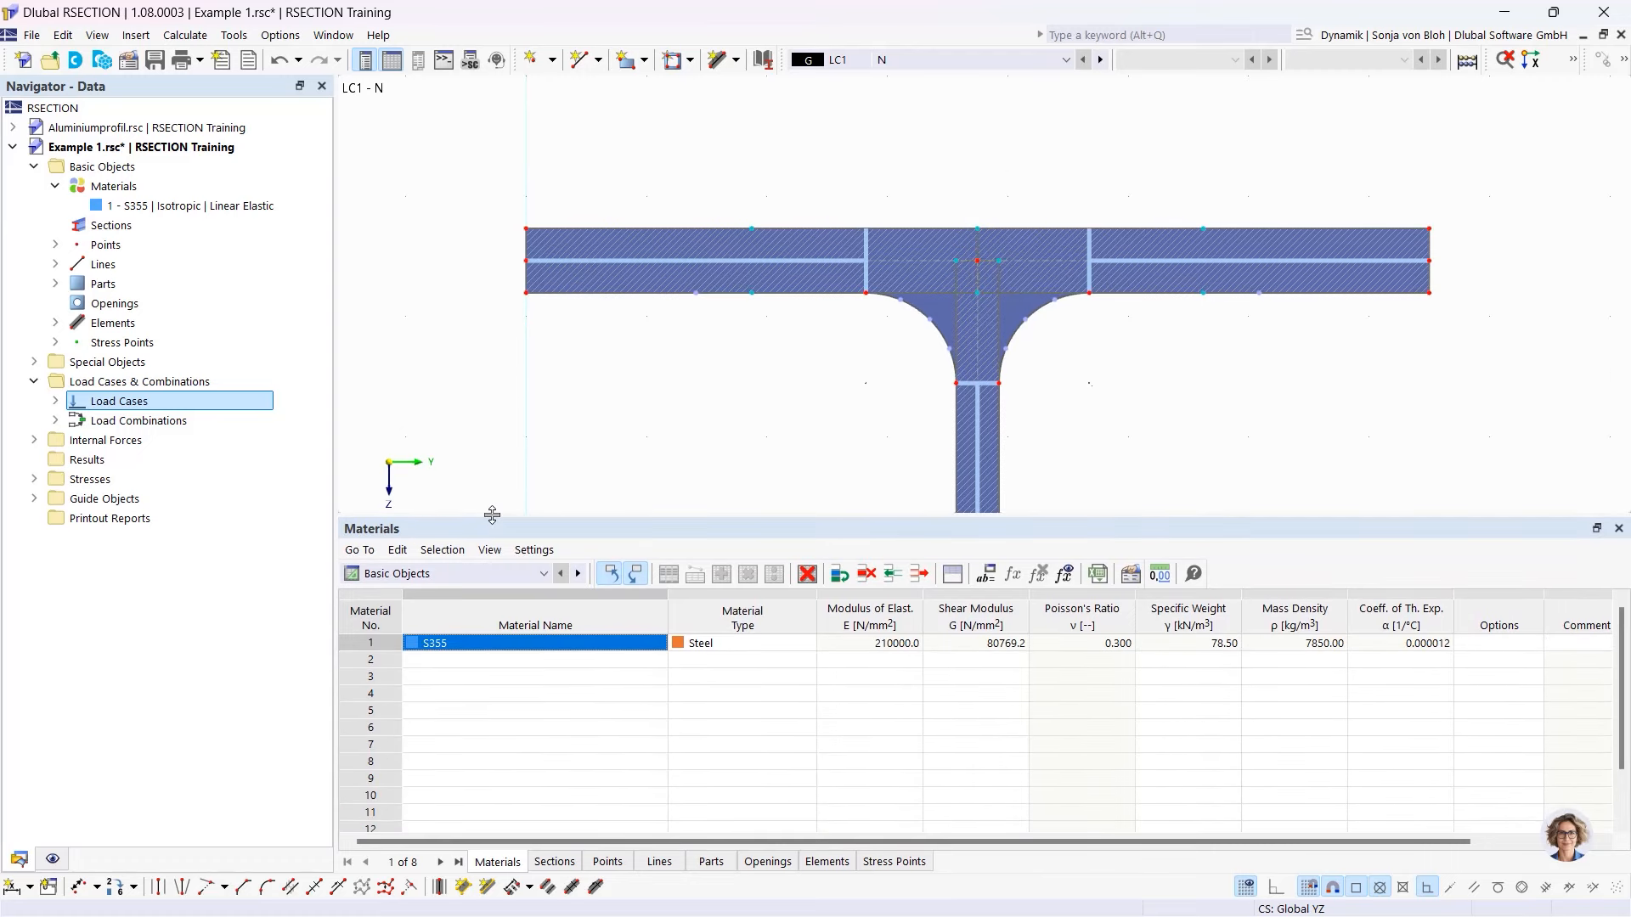
pyautogui.click(544, 573)
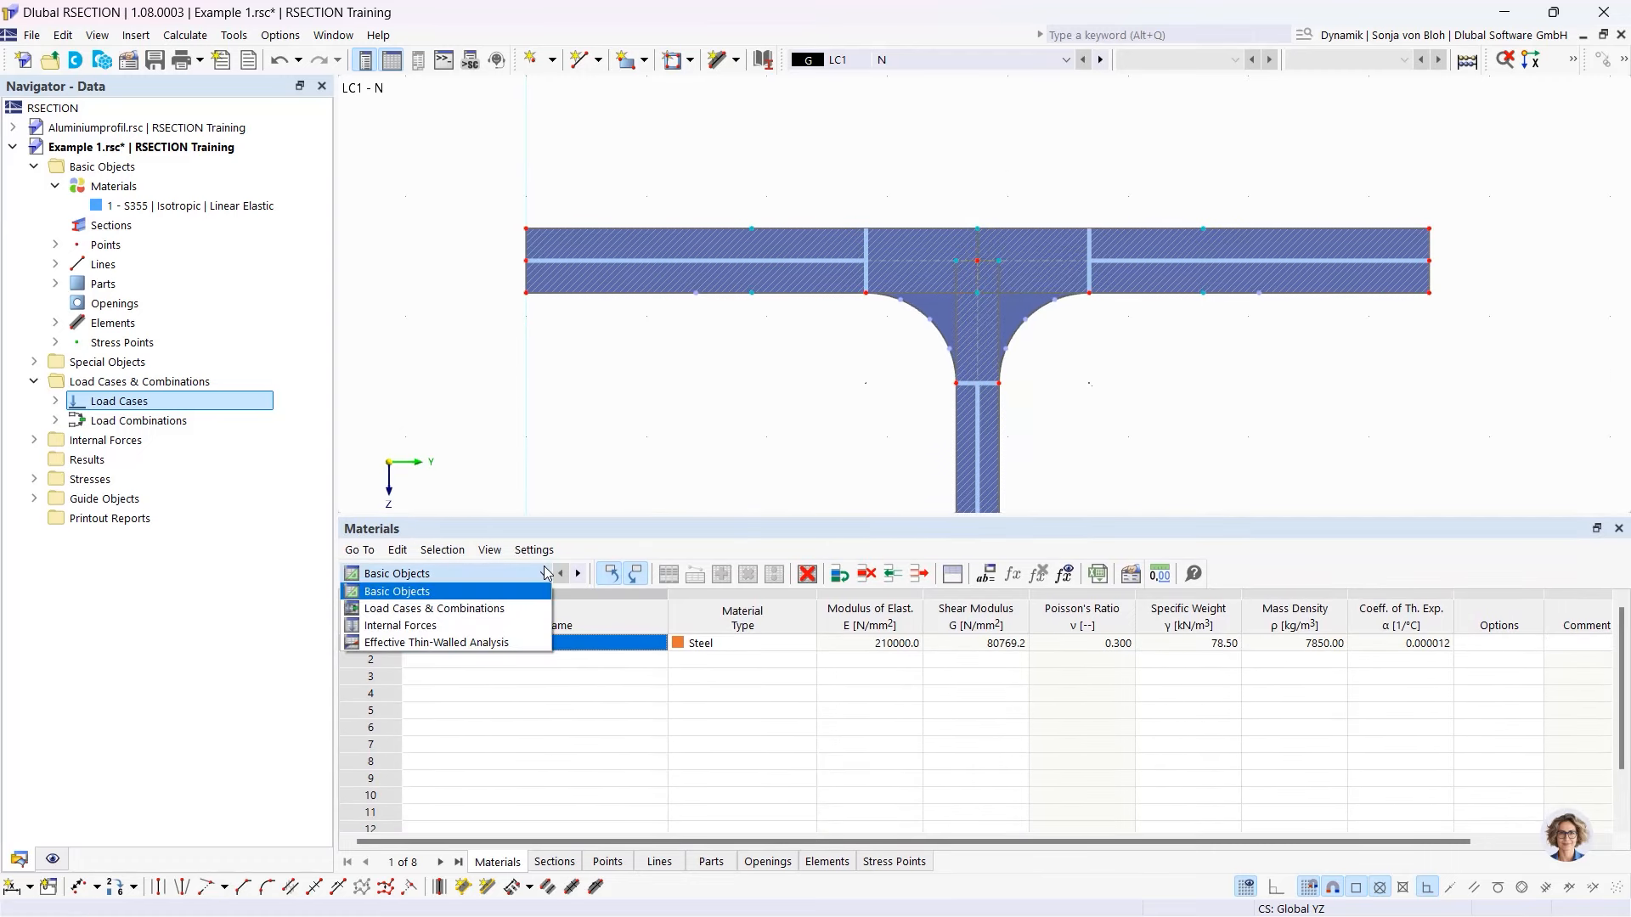
pyautogui.click(450, 627)
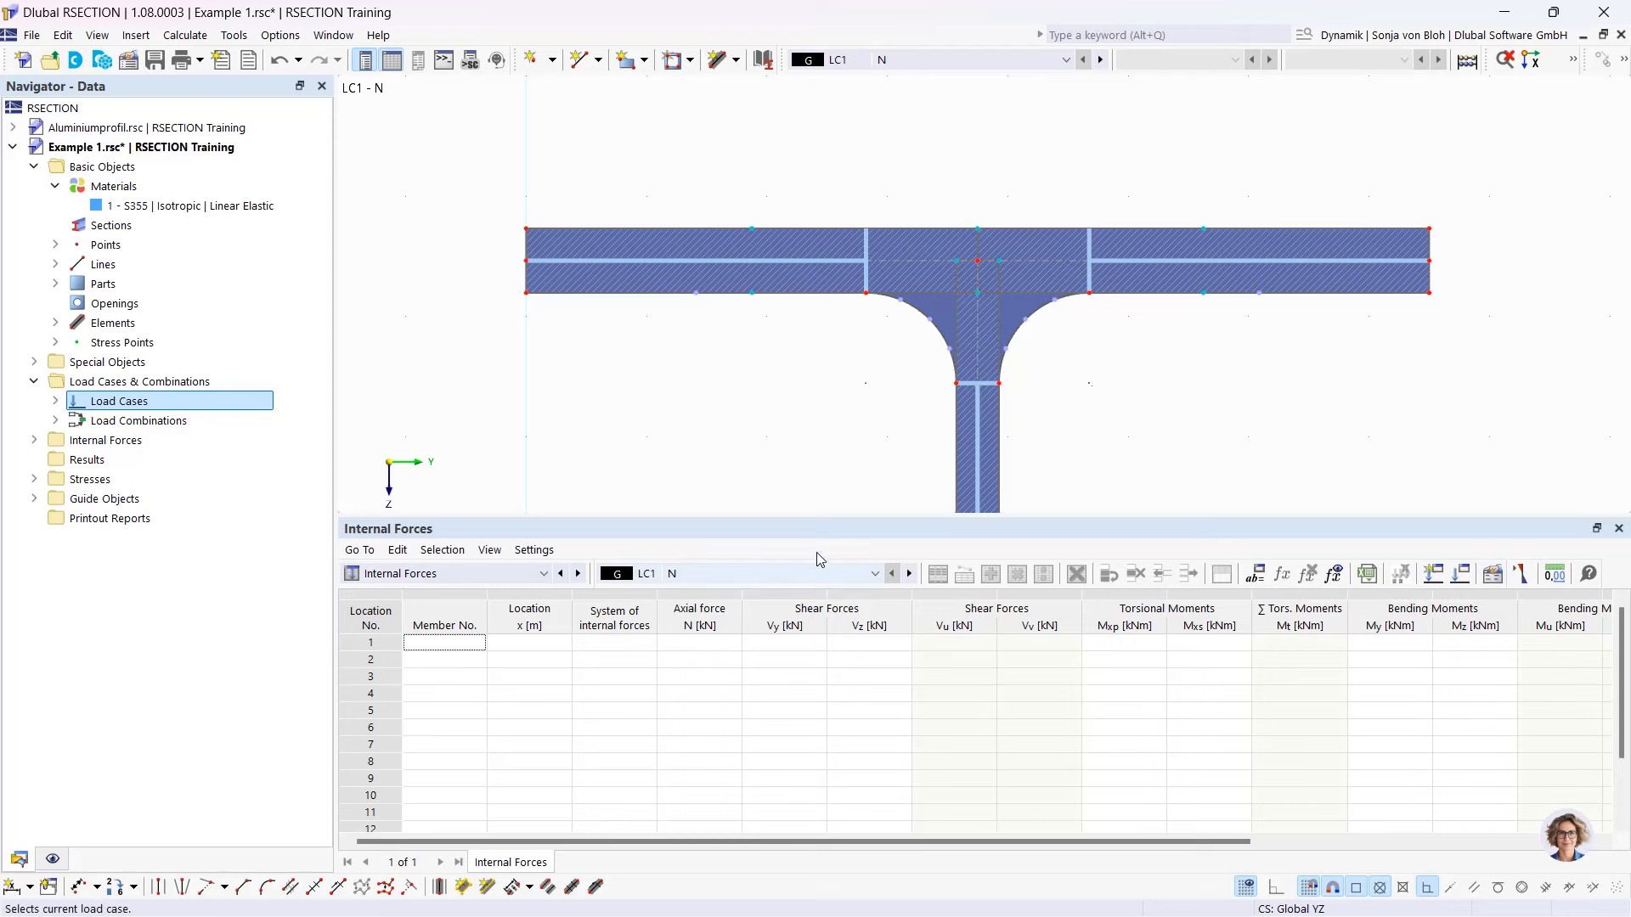
pyautogui.moveTo(810, 516); pyautogui.dragTo(810, 664)
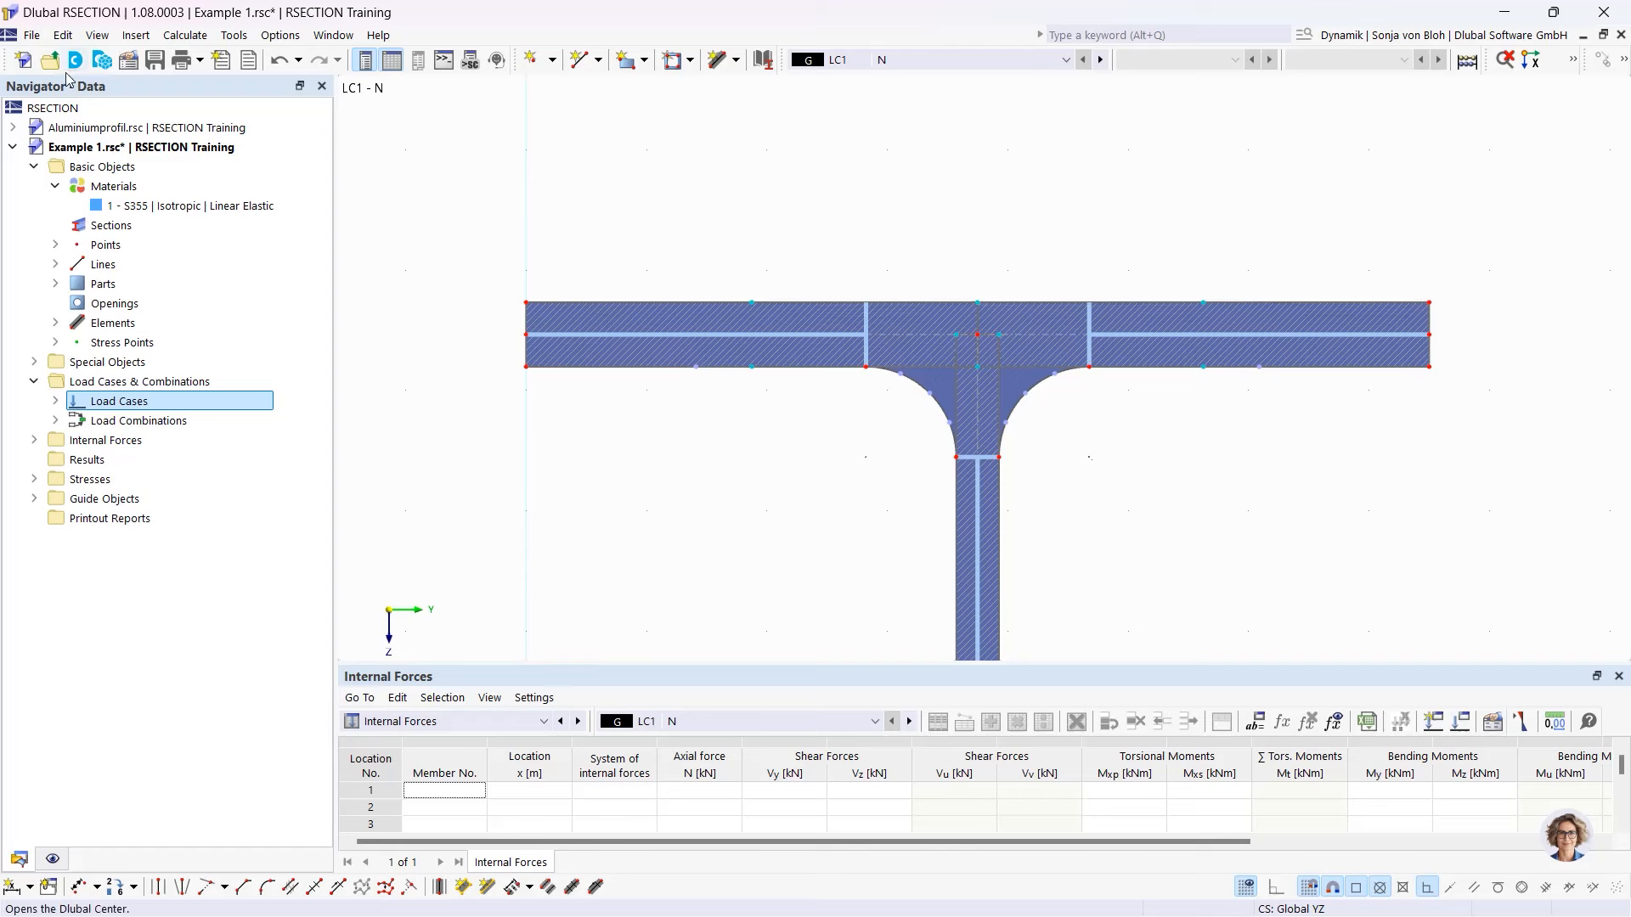
# - Add new internal forces for load case LC1 with an axial force N of -10 kN
pyautogui.click(34, 440)
pyautogui.click(55, 460)
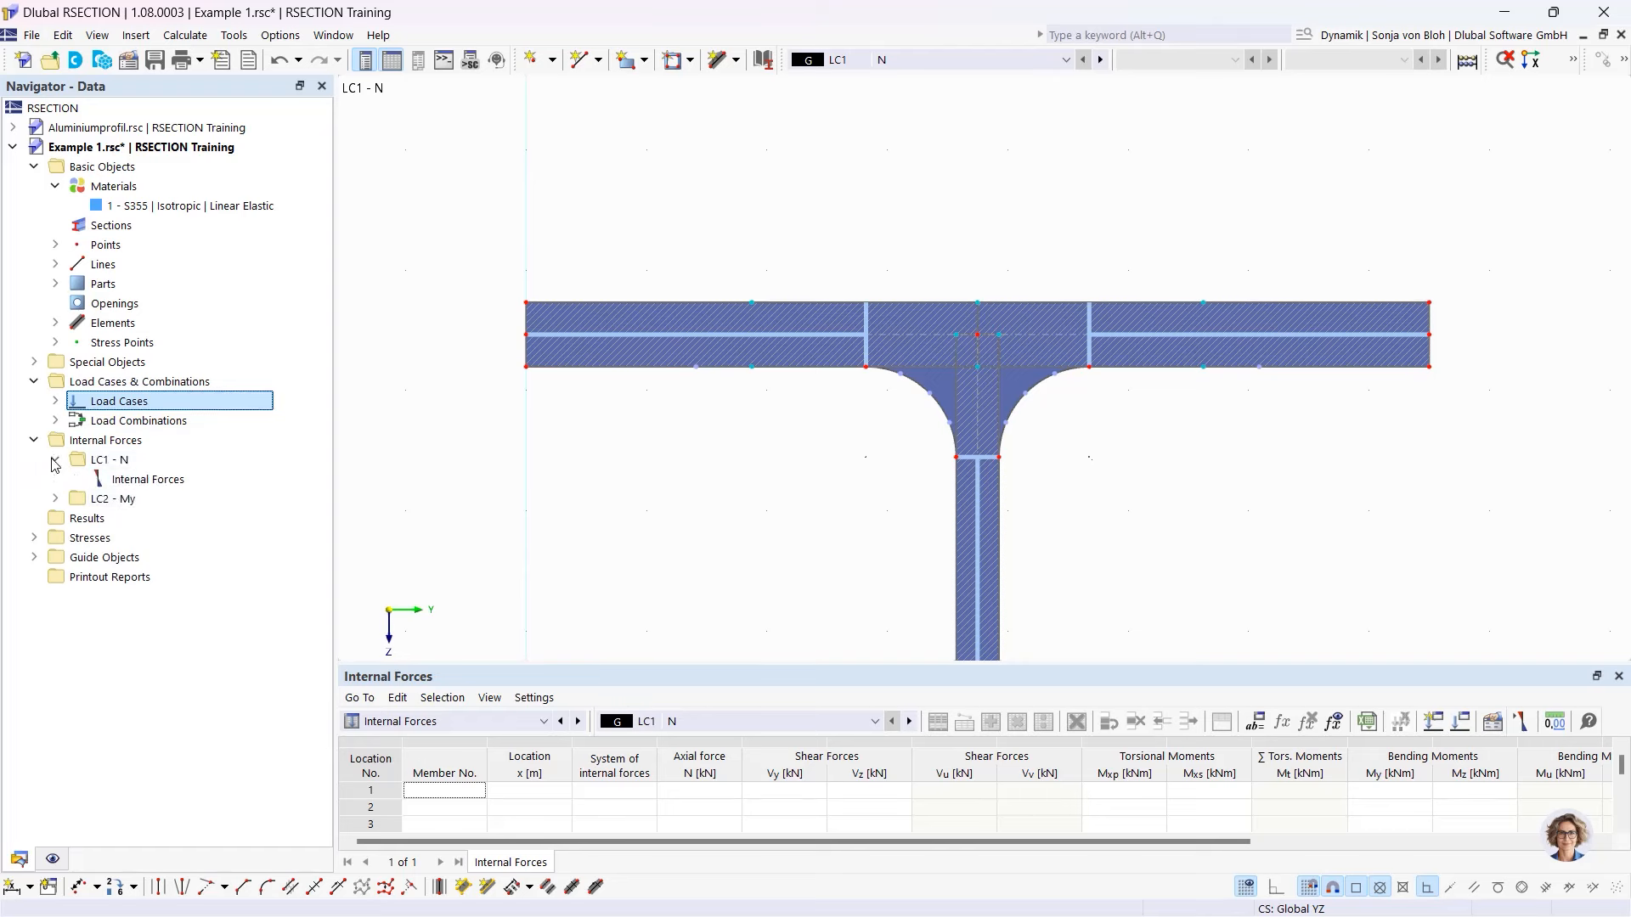
pyautogui.doubleClick(170, 480)
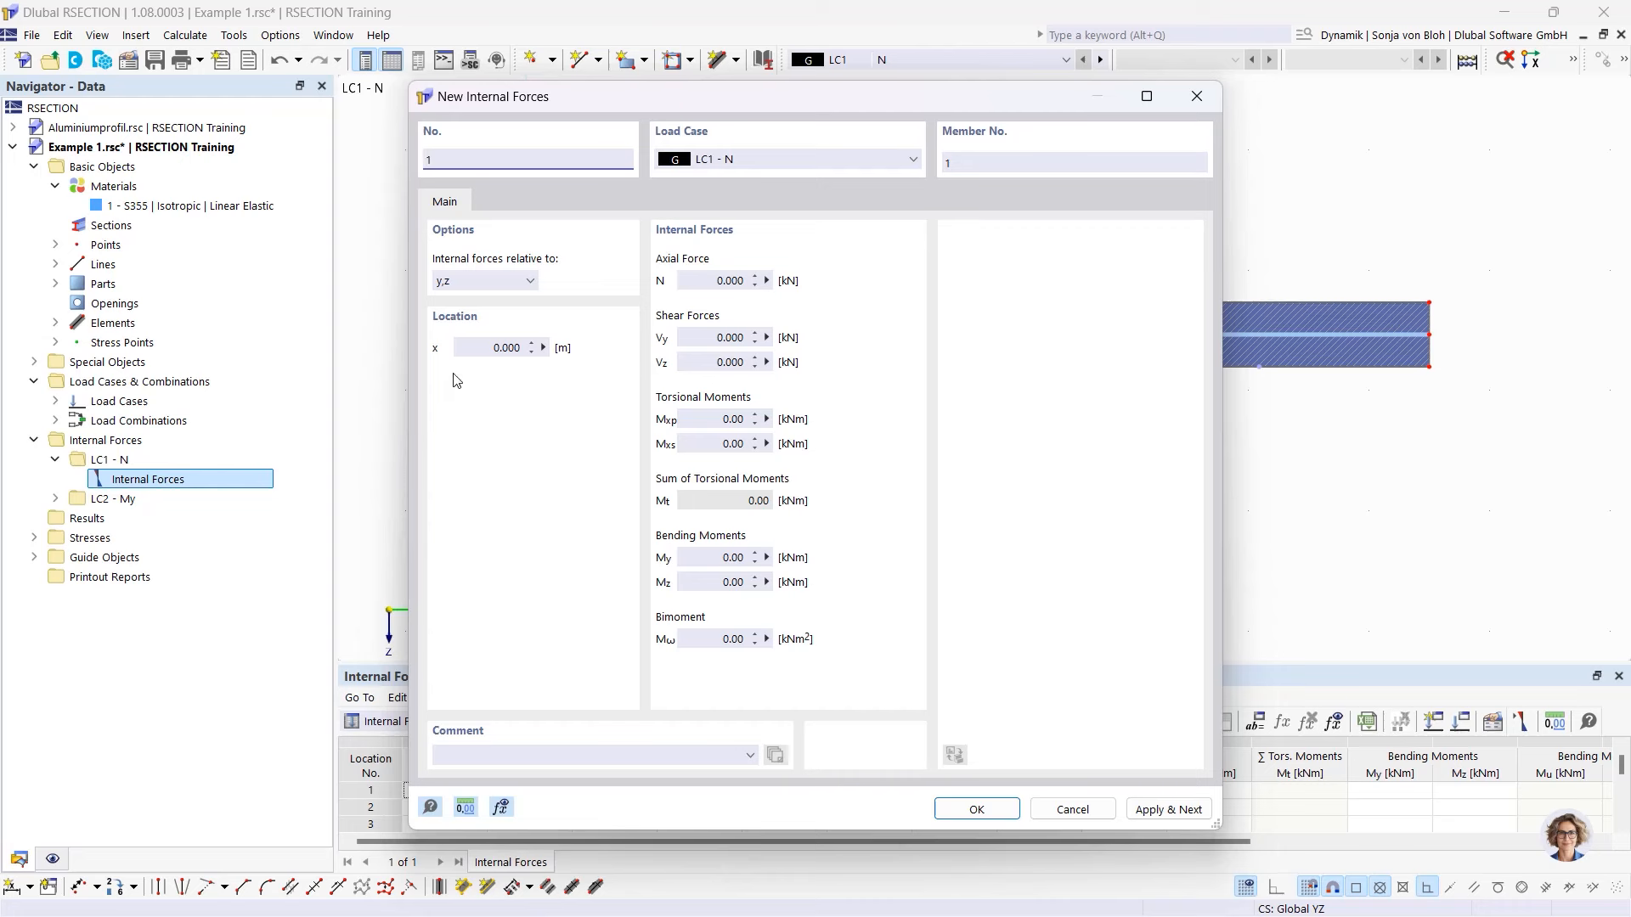
pyautogui.click(692, 282)
pyautogui.write('-10')
pyautogui.click(716, 338)
pyautogui.click(1163, 813)
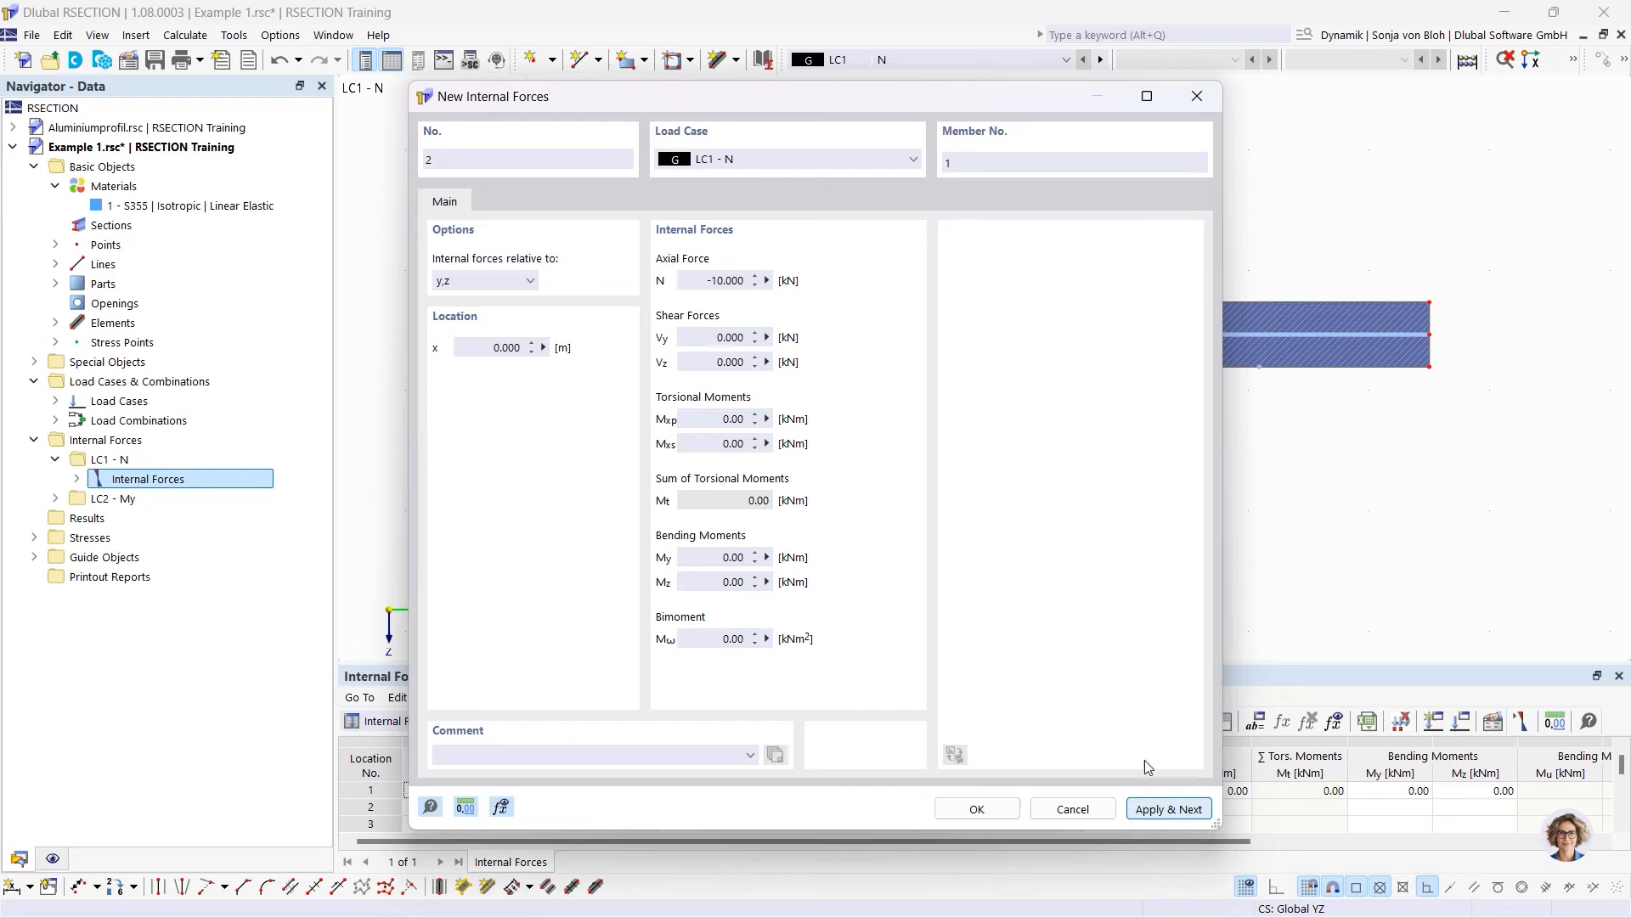
# - Add internal forces for load case LC2 with axial force N of 0 and bending moment My of 100 kNm
pyautogui.click(831, 167)
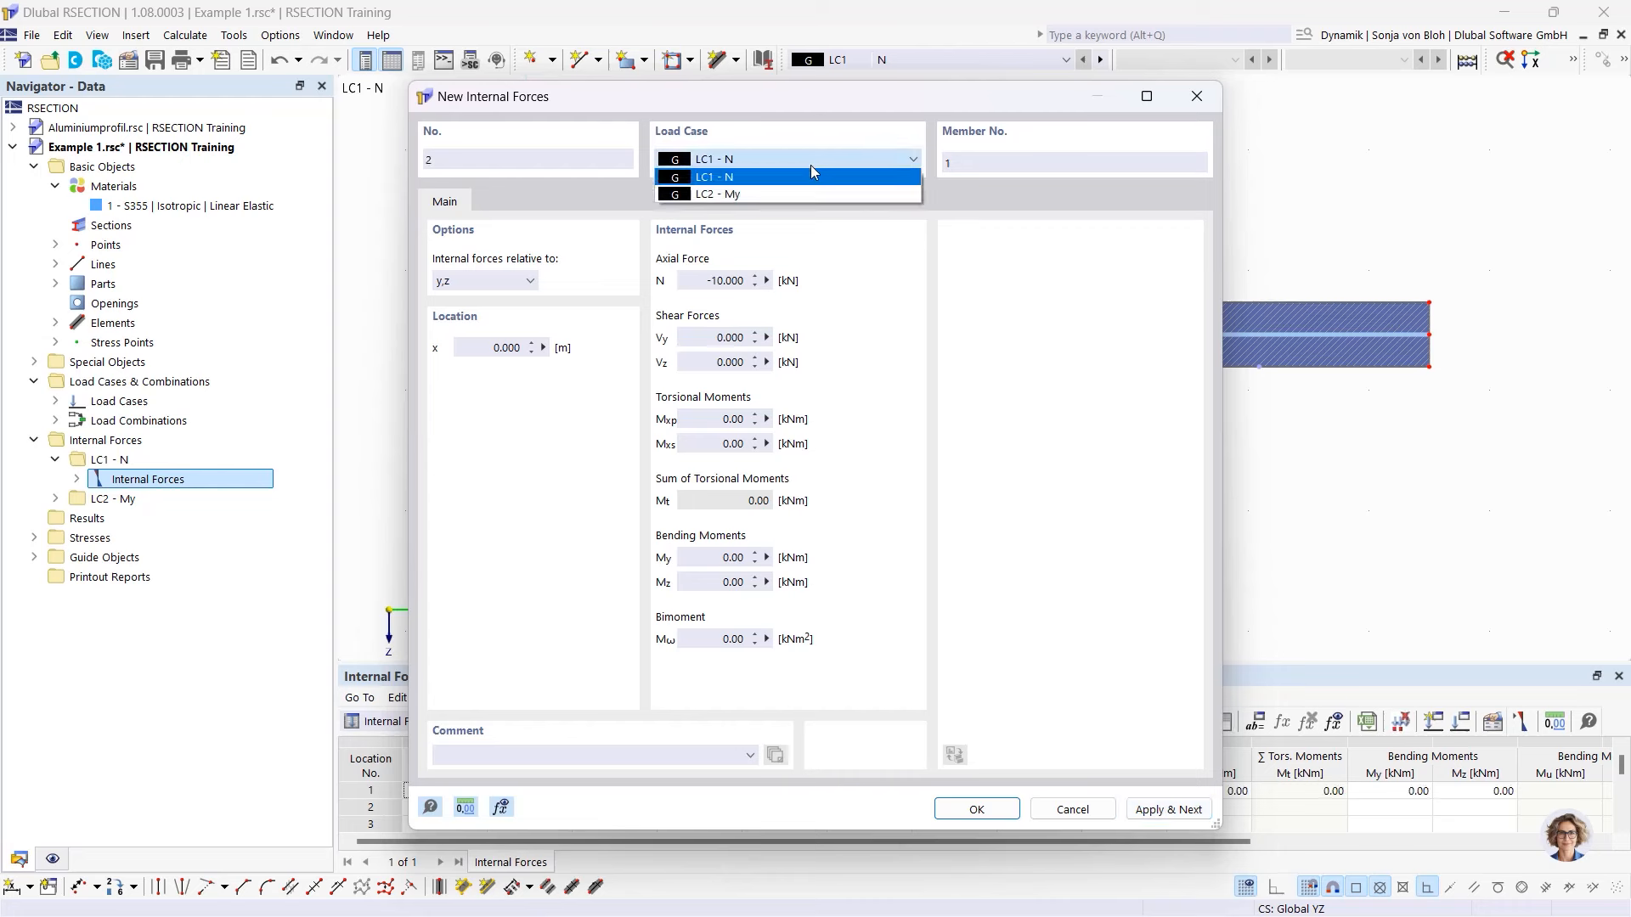
pyautogui.click(777, 187)
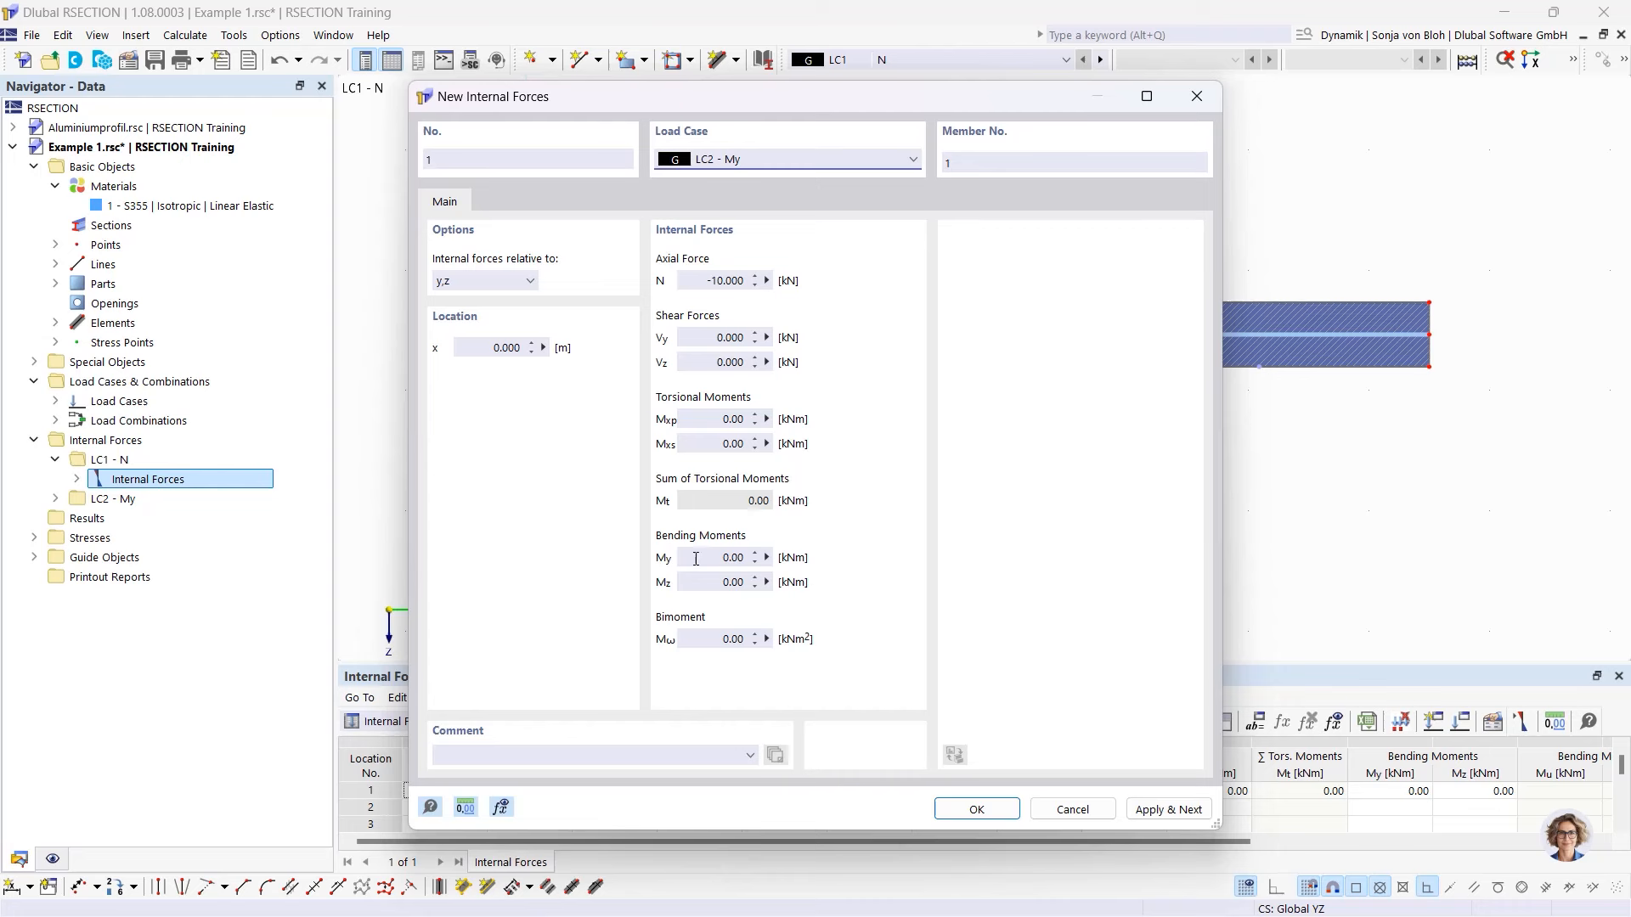
pyautogui.moveTo(693, 272); pyautogui.dragTo(803, 275)
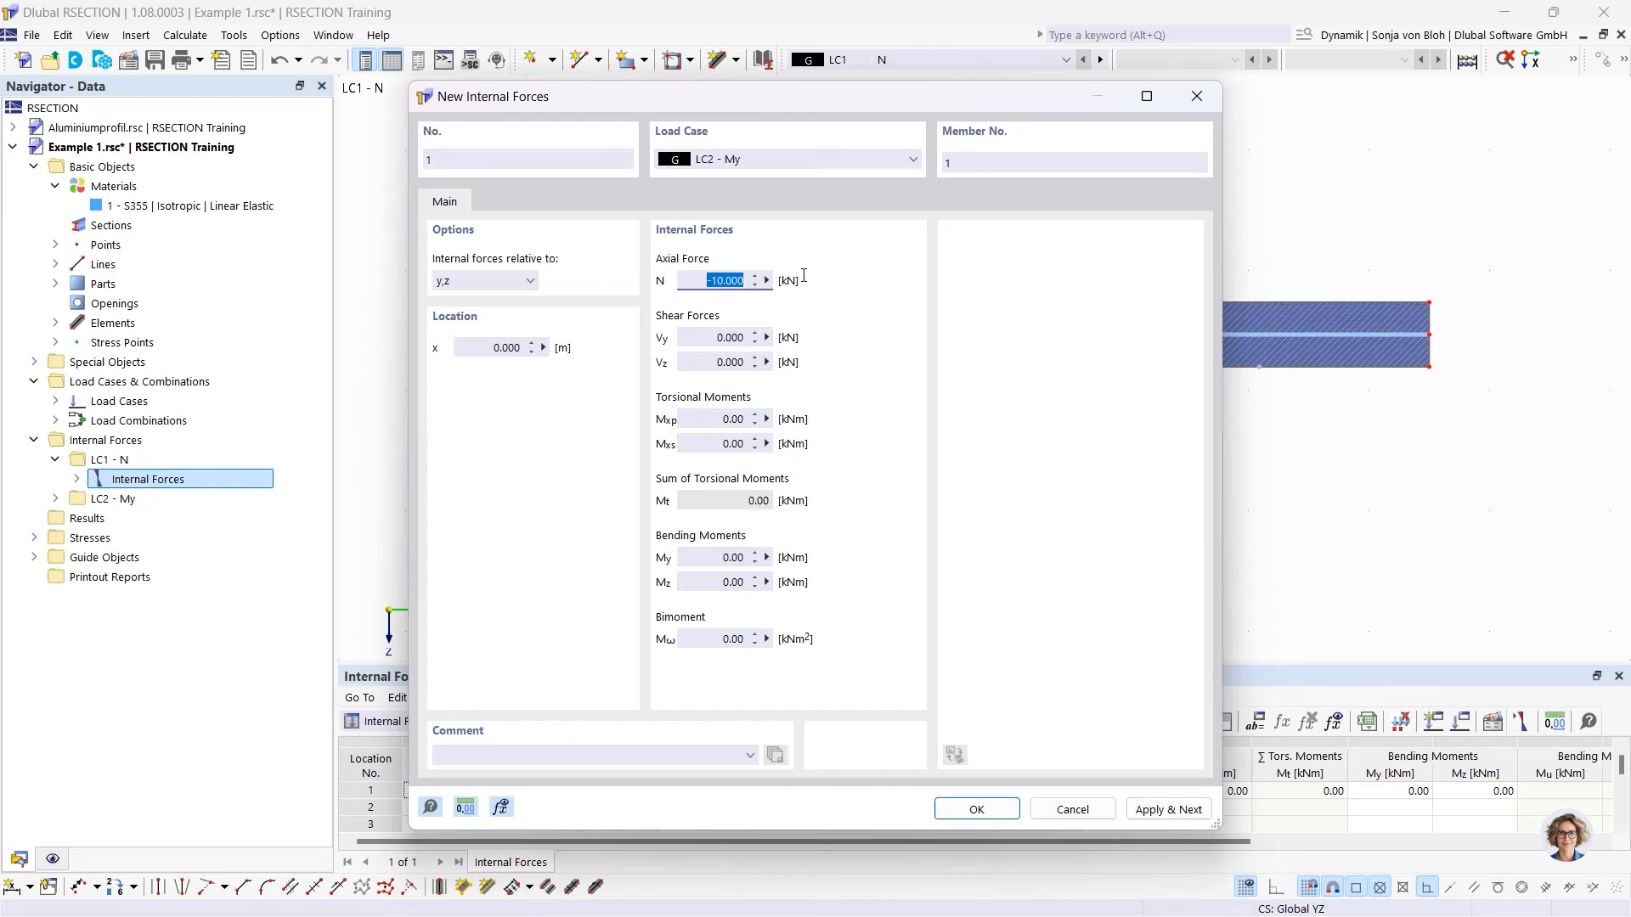
pyautogui.write('0')
pyautogui.moveTo(705, 558); pyautogui.dragTo(828, 556)
pyautogui.write('100')
pyautogui.click(975, 807)
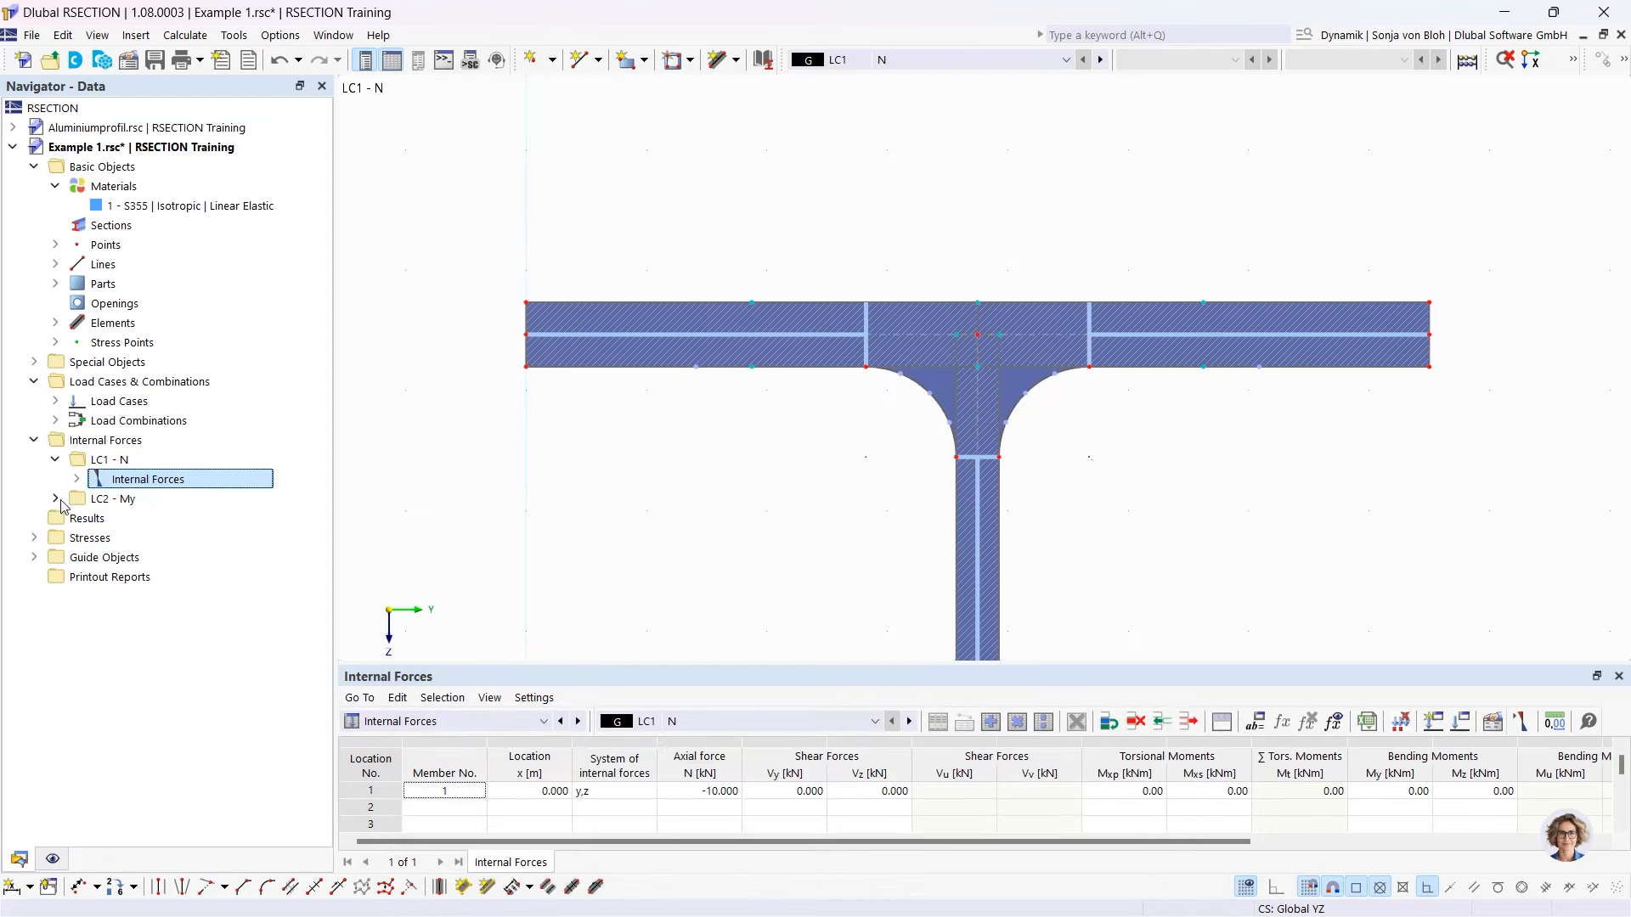
# - Expand the internal forces entries of LC1 and LC2 in the navigator to review the defined values
pyautogui.click(77, 479)
pyautogui.click(177, 498)
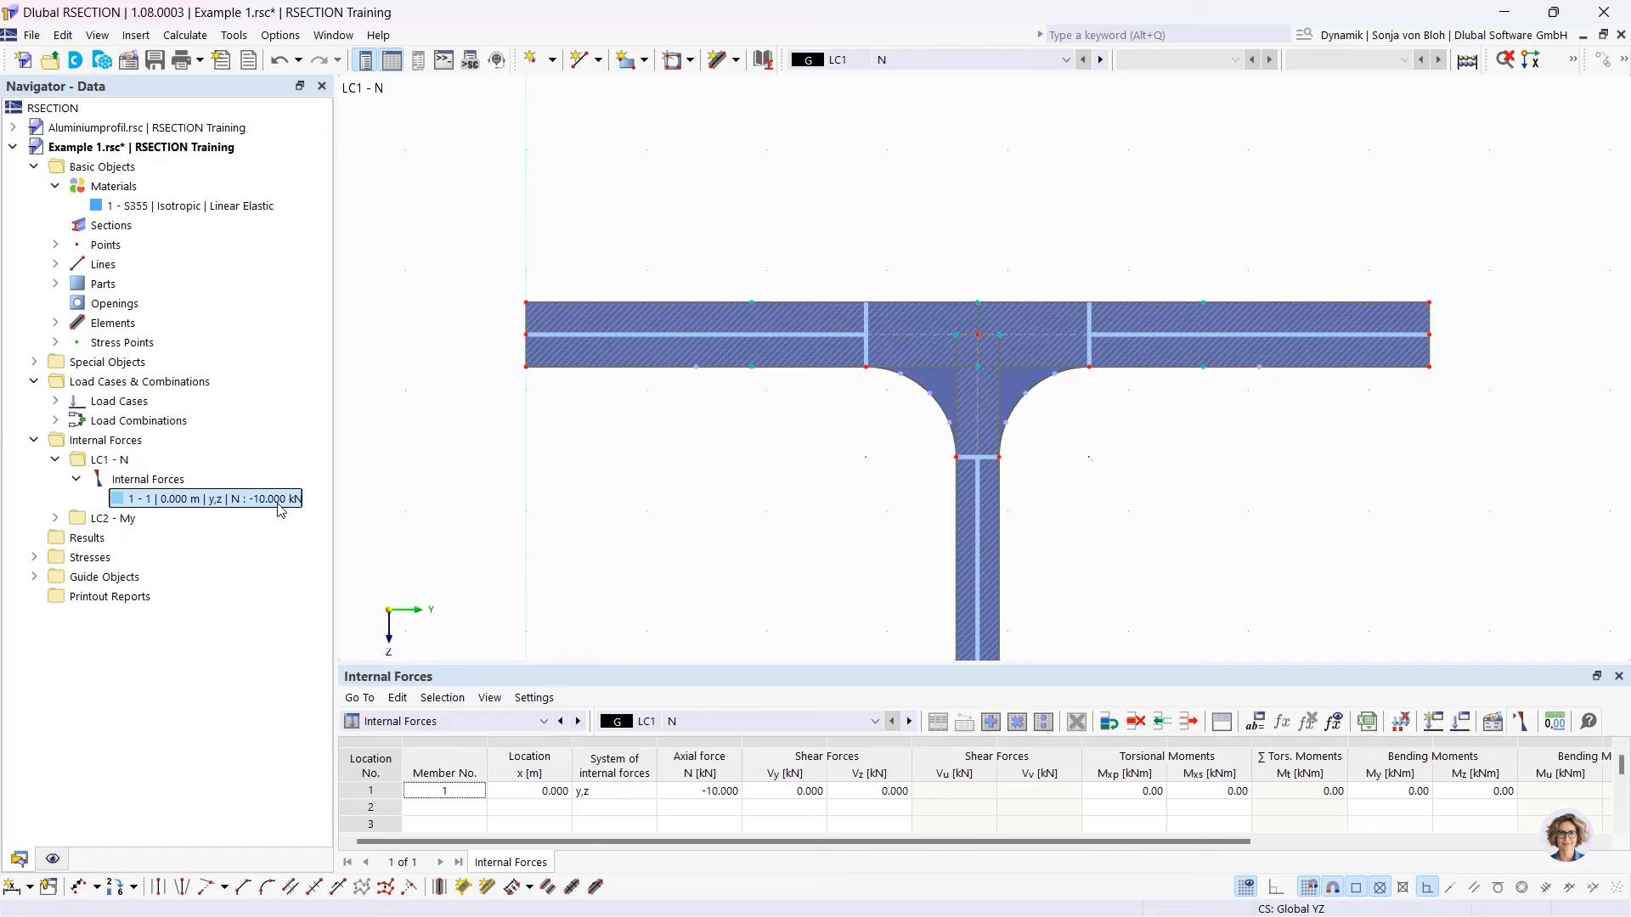
pyautogui.click(55, 519)
pyautogui.click(79, 538)
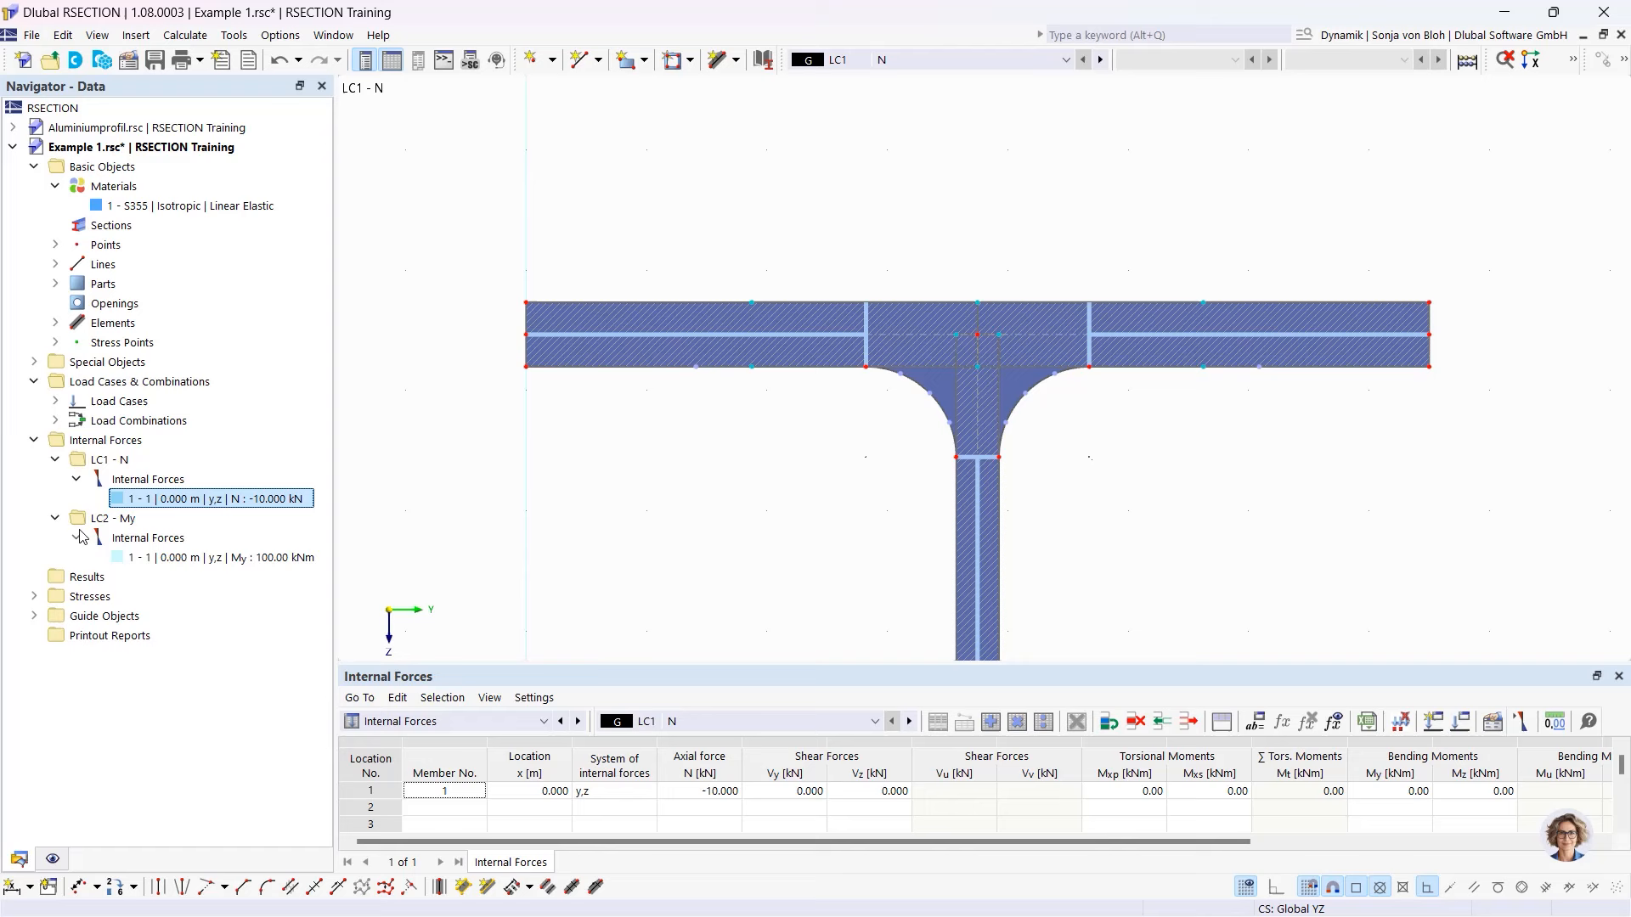
# - Add a standard stress point No. 100 with Cartesian coordinates Y 75 mm and Z -100 mm
pyautogui.click(219, 558)
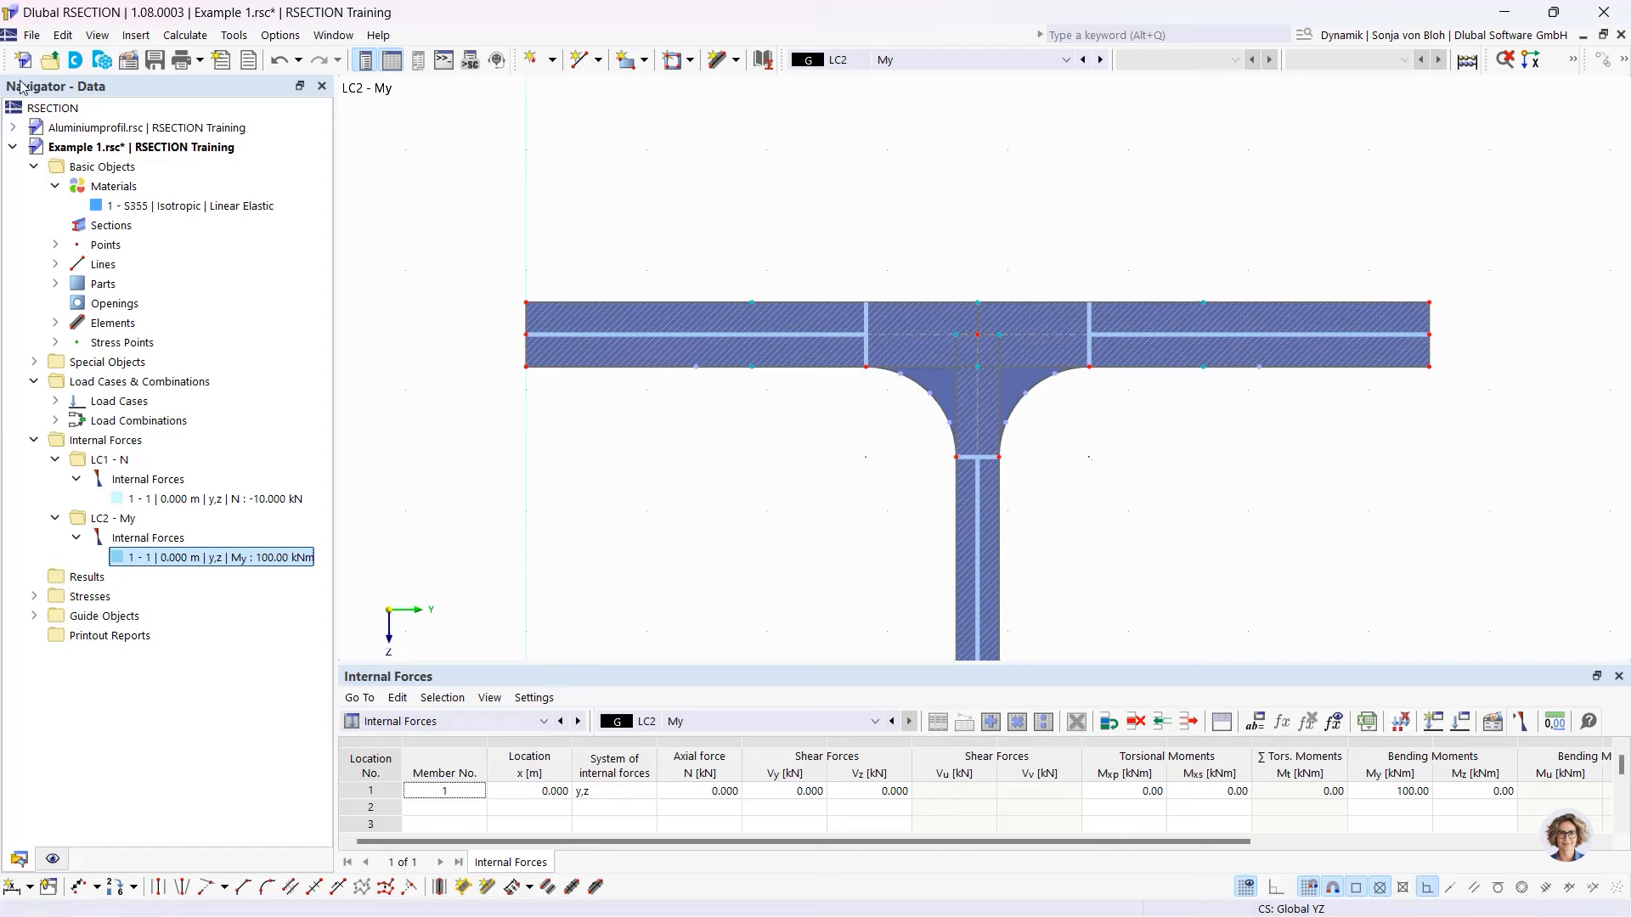
pyautogui.click(54, 342)
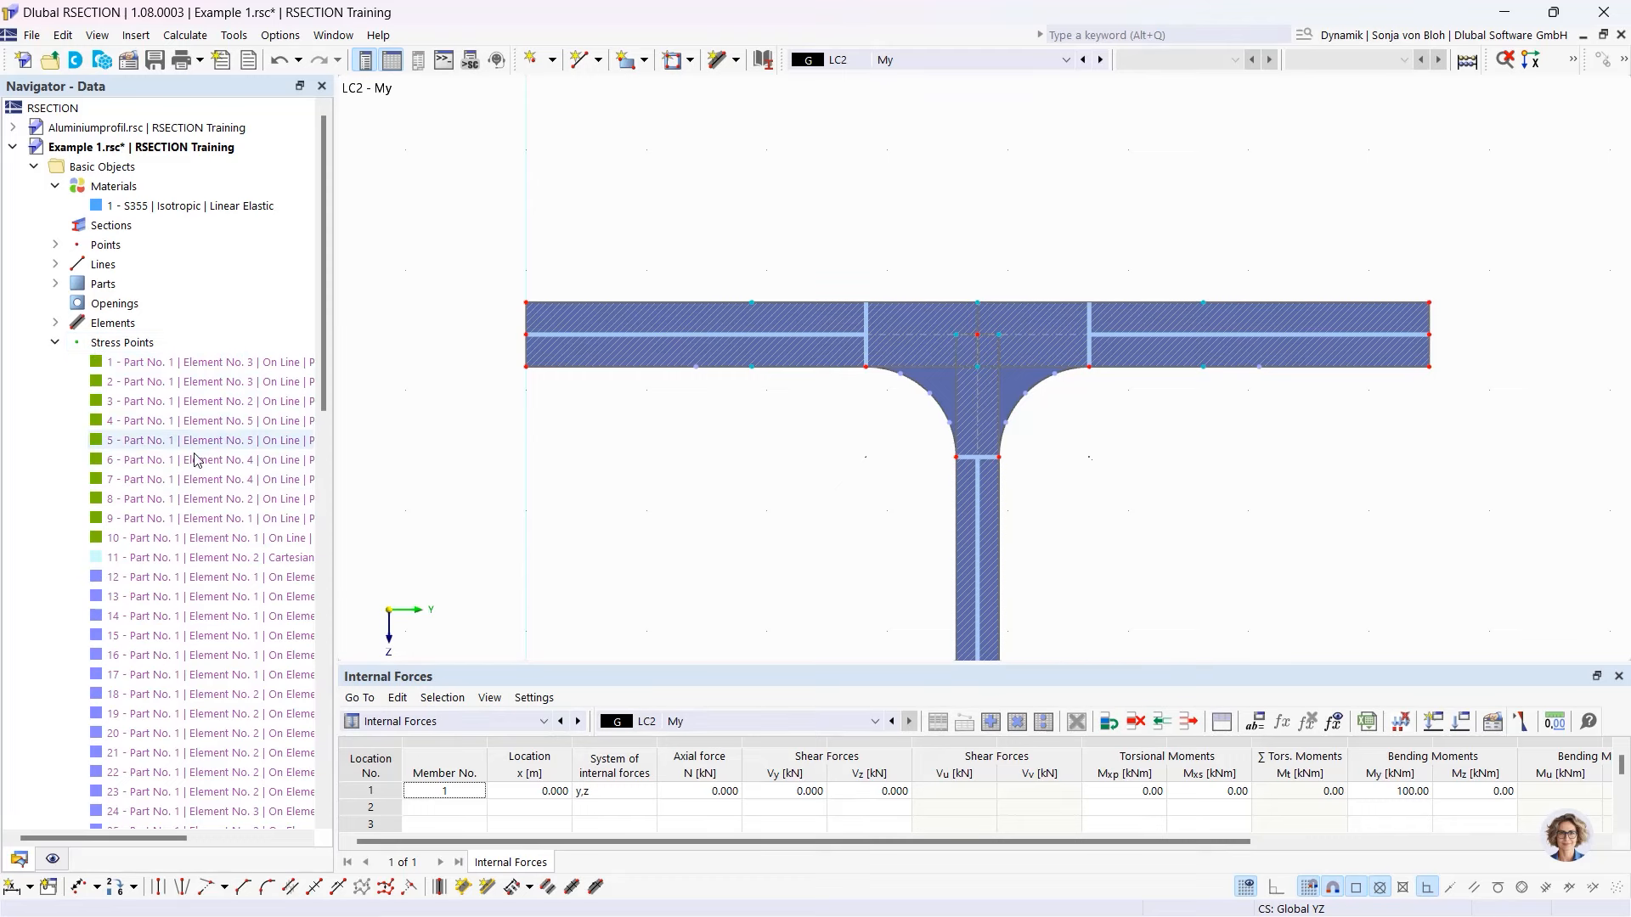
pyautogui.rightClick(140, 347)
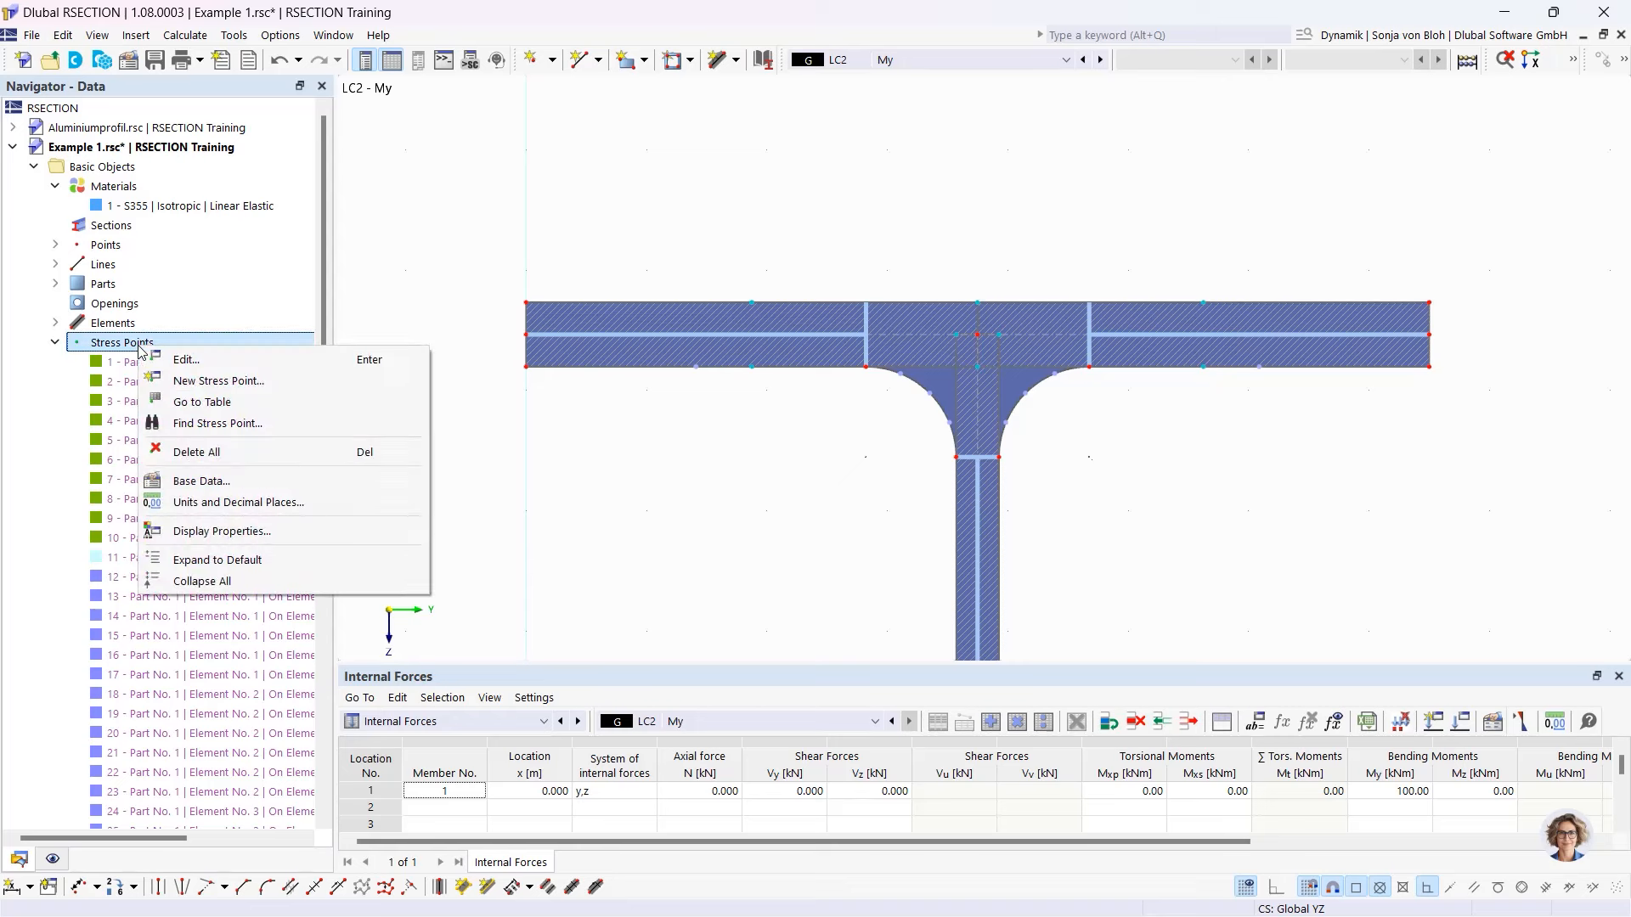
pyautogui.click(202, 382)
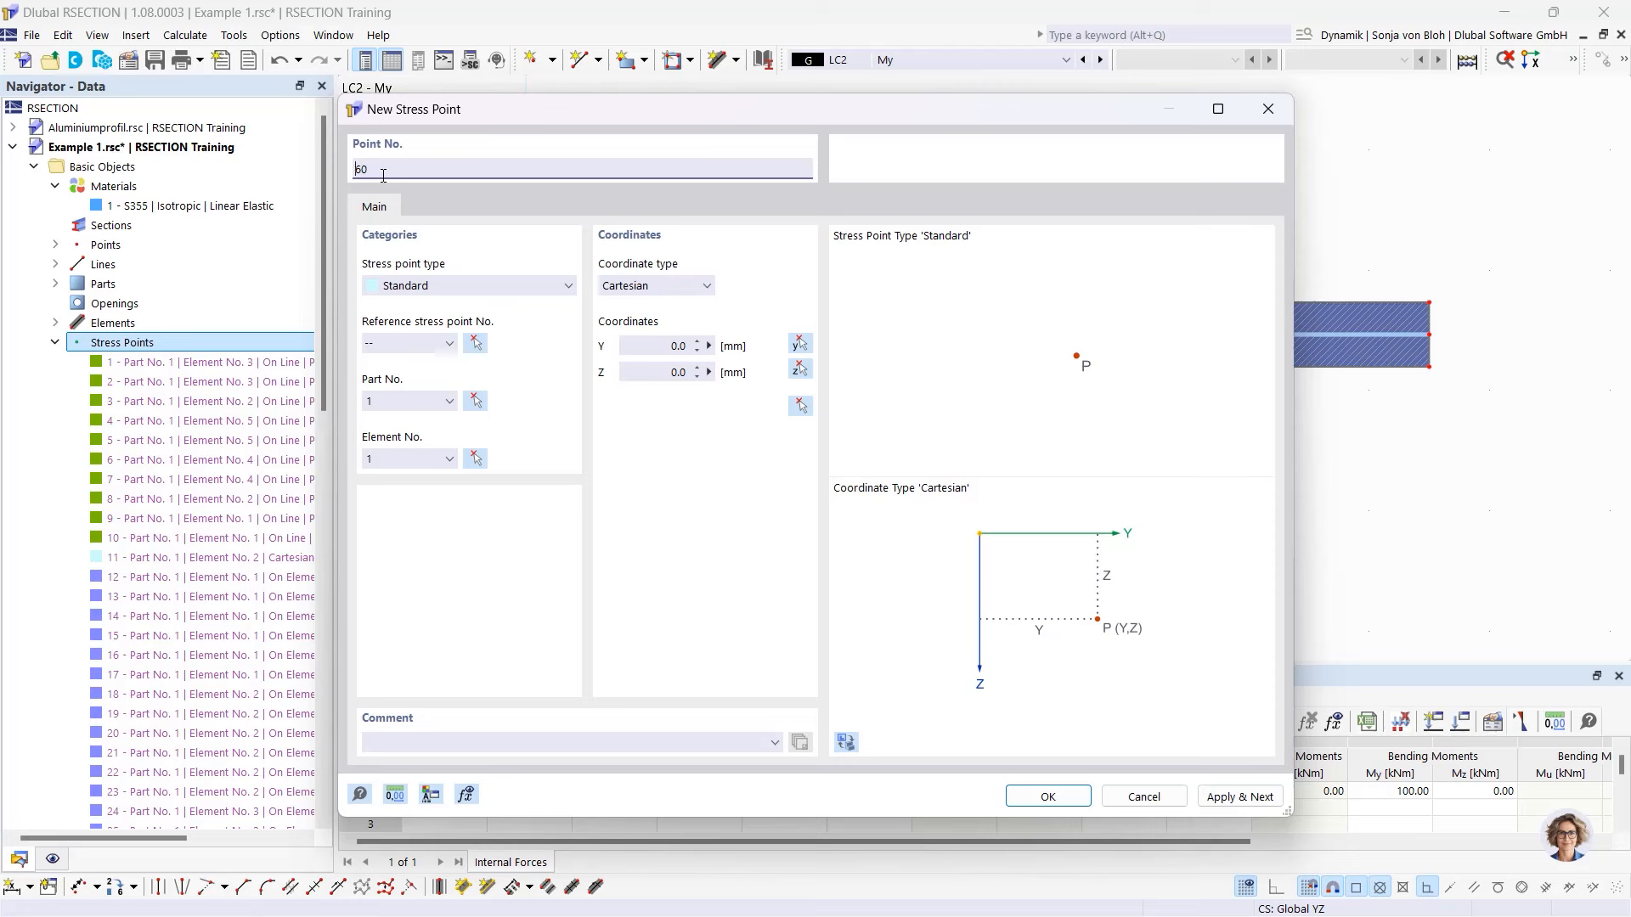
pyautogui.write('100')
pyautogui.click(659, 343)
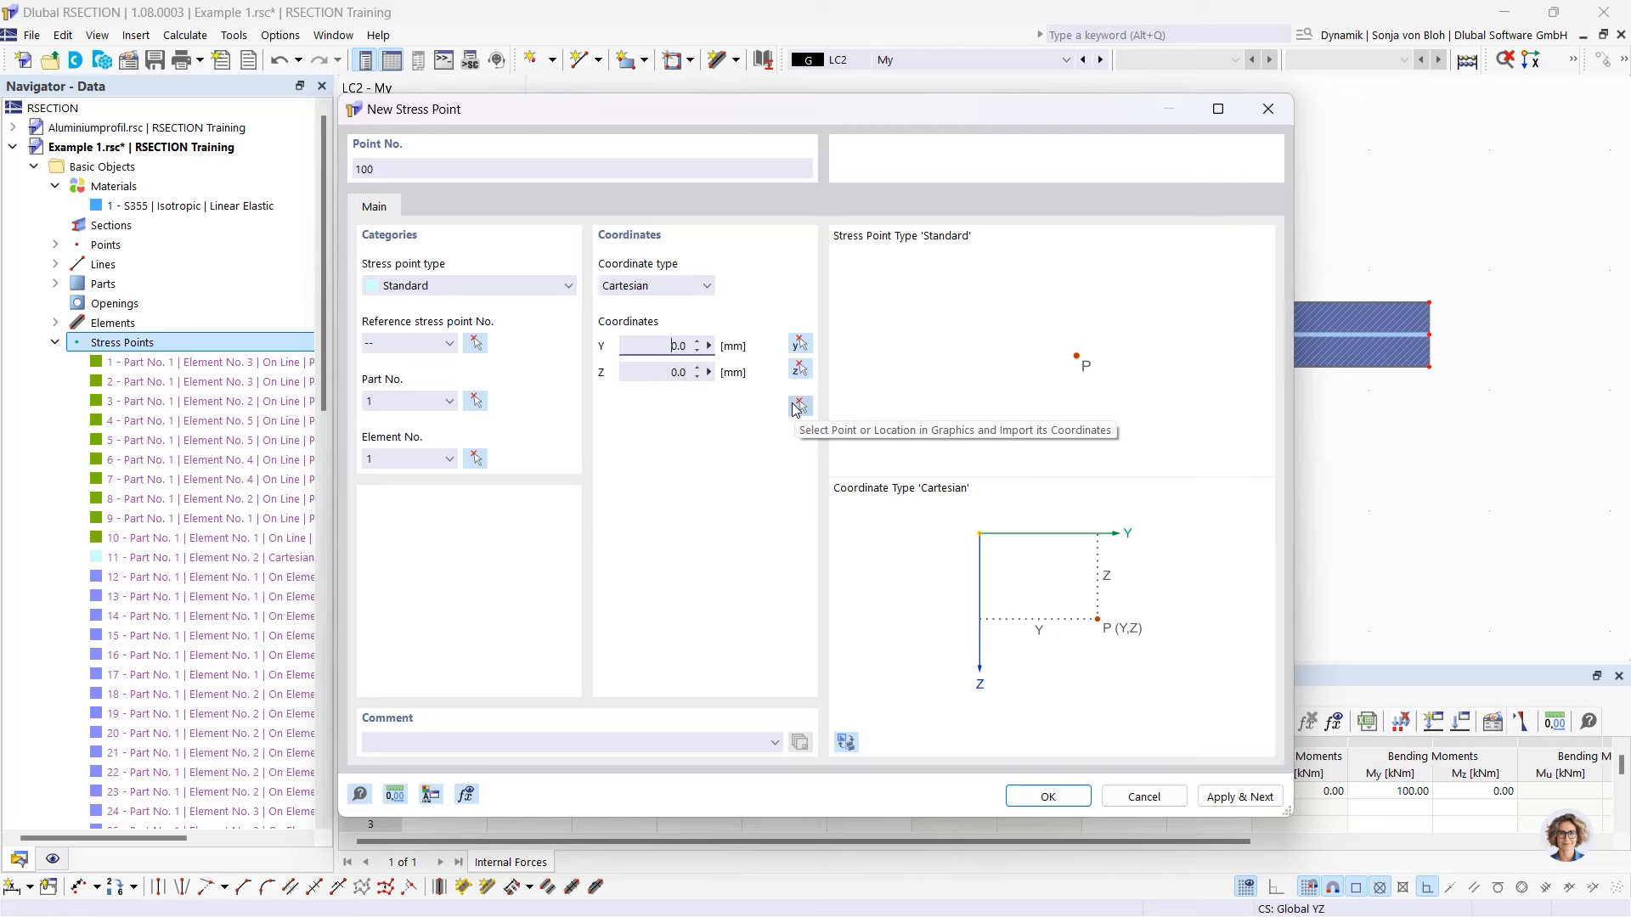
pyautogui.click(651, 349)
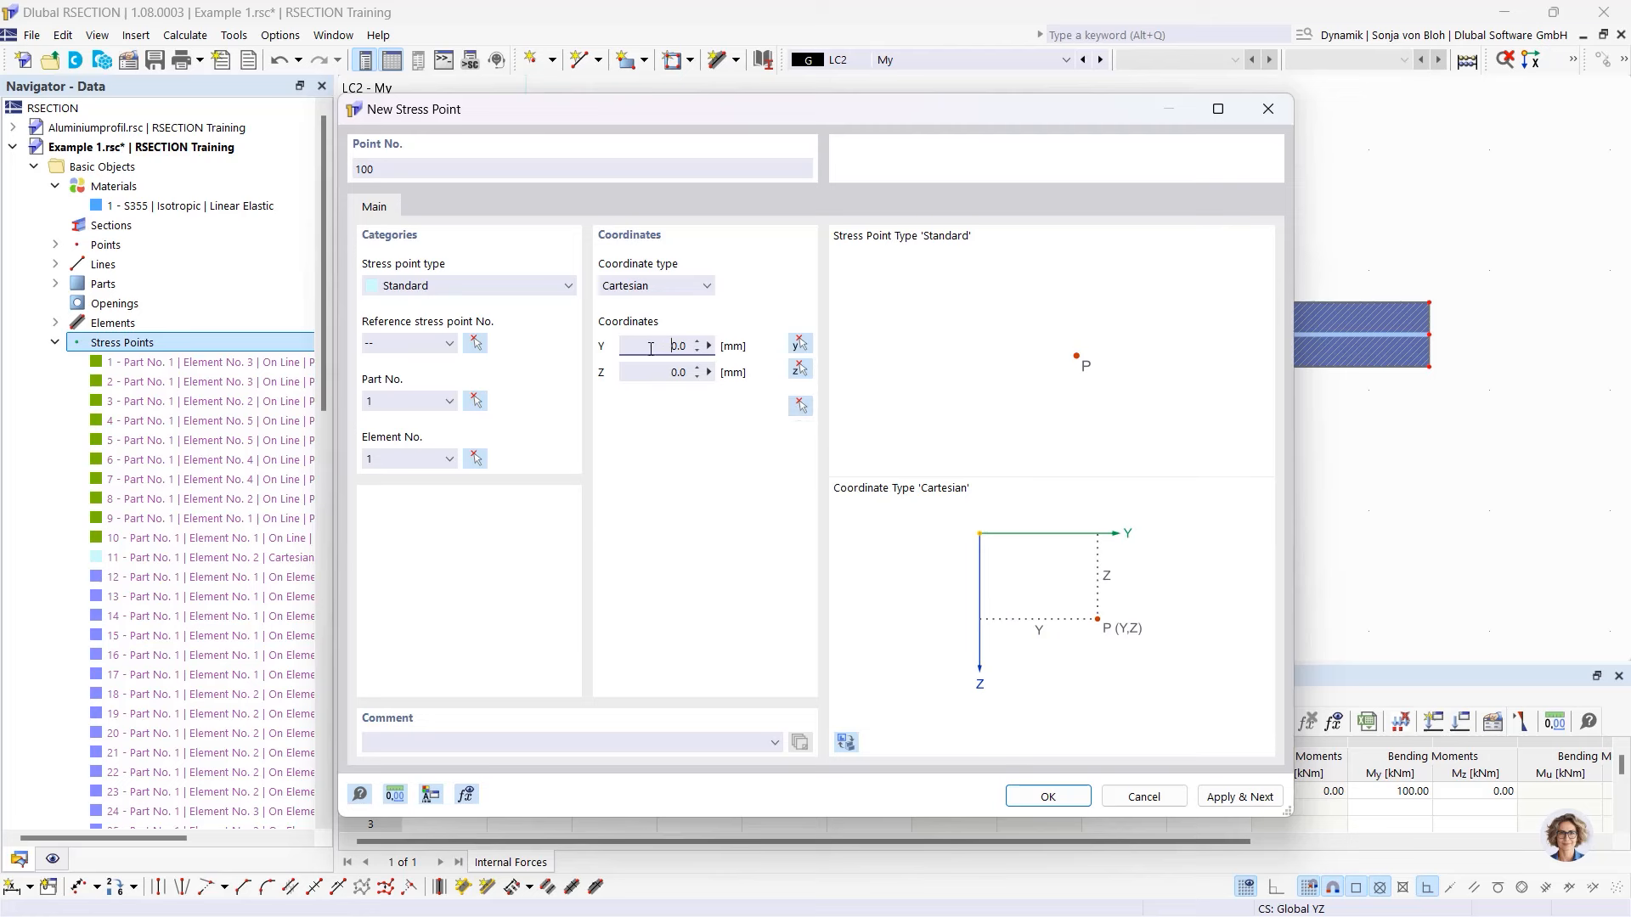
pyautogui.moveTo(701, 357); pyautogui.dragTo(734, 359)
pyautogui.write('75')
pyautogui.moveTo(666, 376); pyautogui.dragTo(710, 375)
pyautogui.press('BackSpace')
pyautogui.write('-100')
pyautogui.click(1044, 796)
# - Locate stress point No. 100 on the section's web in the graphic and check its coordinates
pyautogui.scroll(-5, 626, 226)
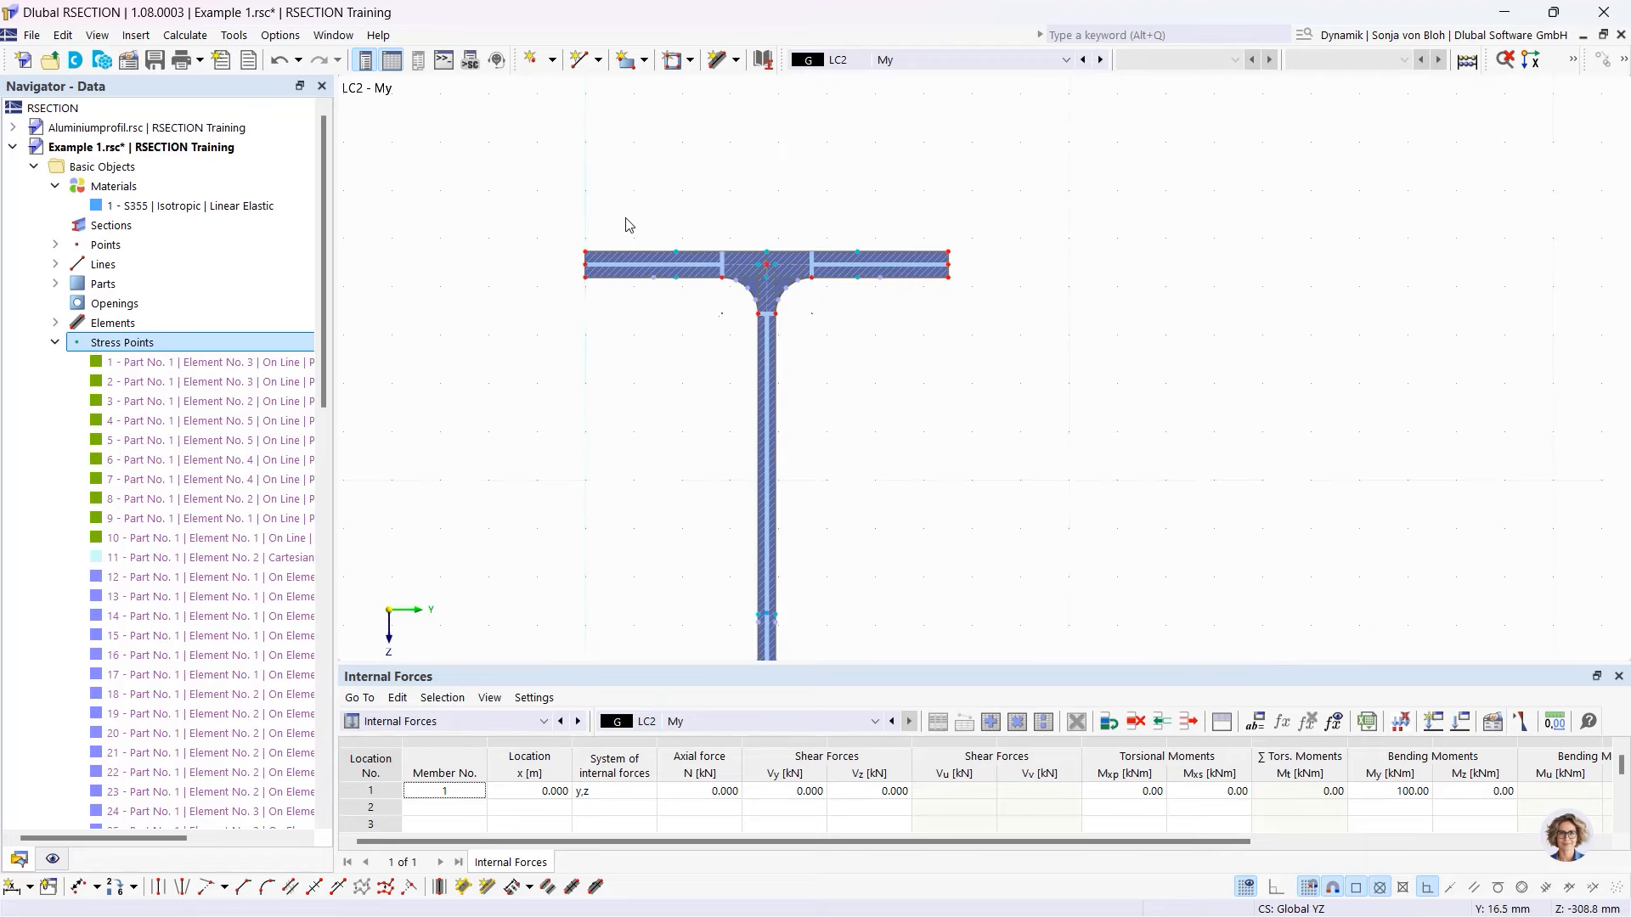
pyautogui.moveTo(705, 406); pyautogui.dragTo(742, 323, button='middle')
pyautogui.scroll(3, 755, 383)
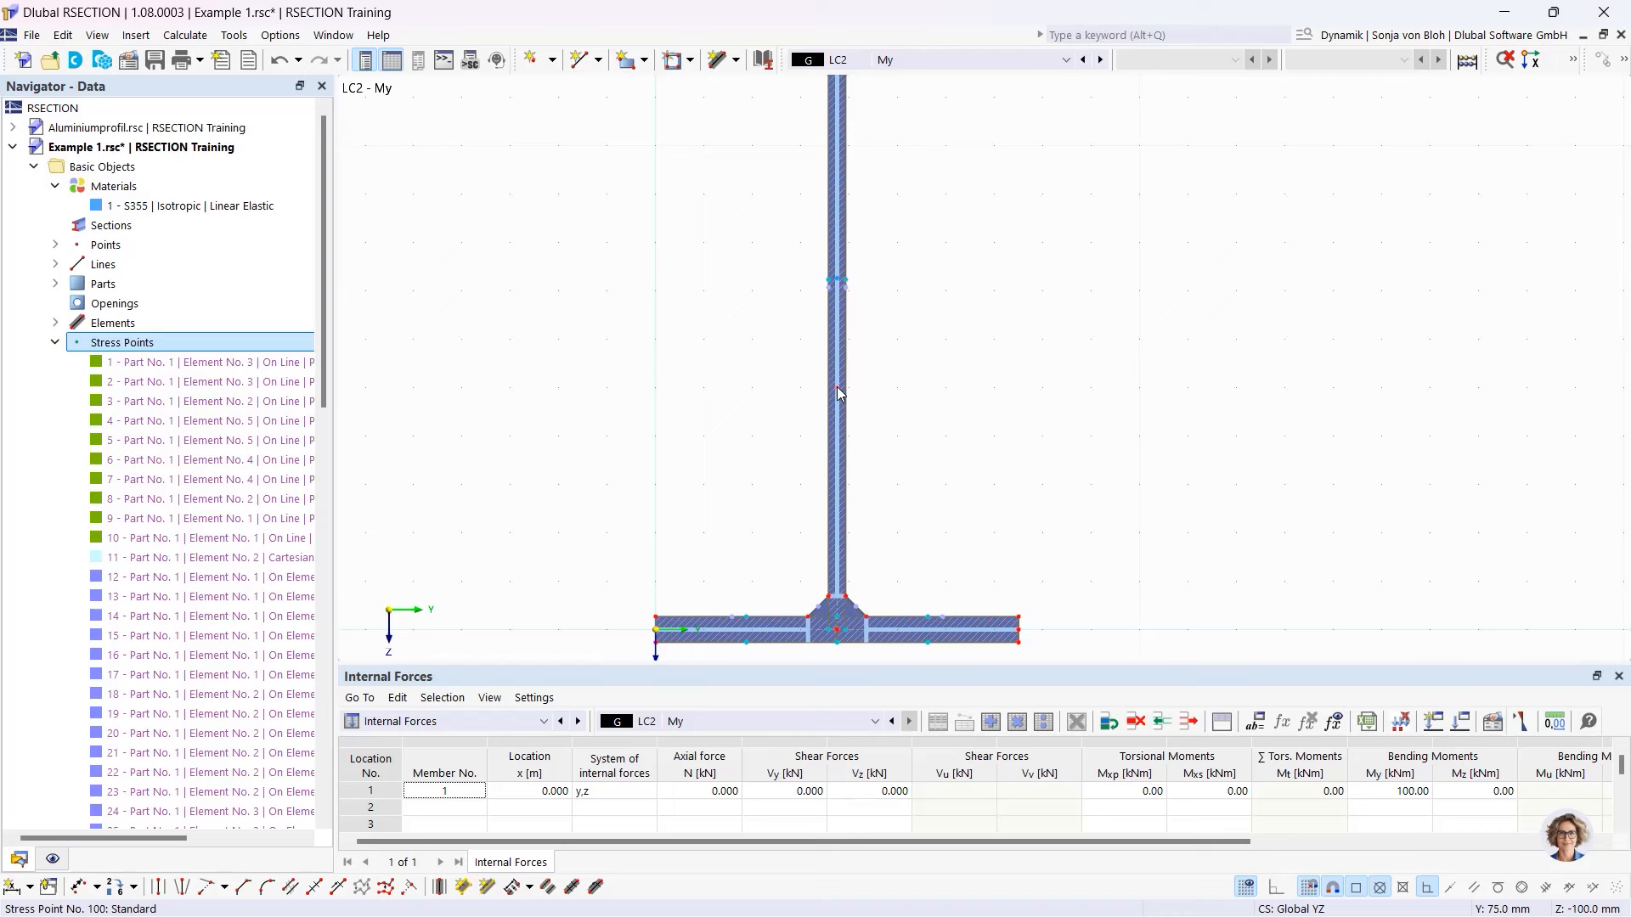
pyautogui.moveTo(839, 392)
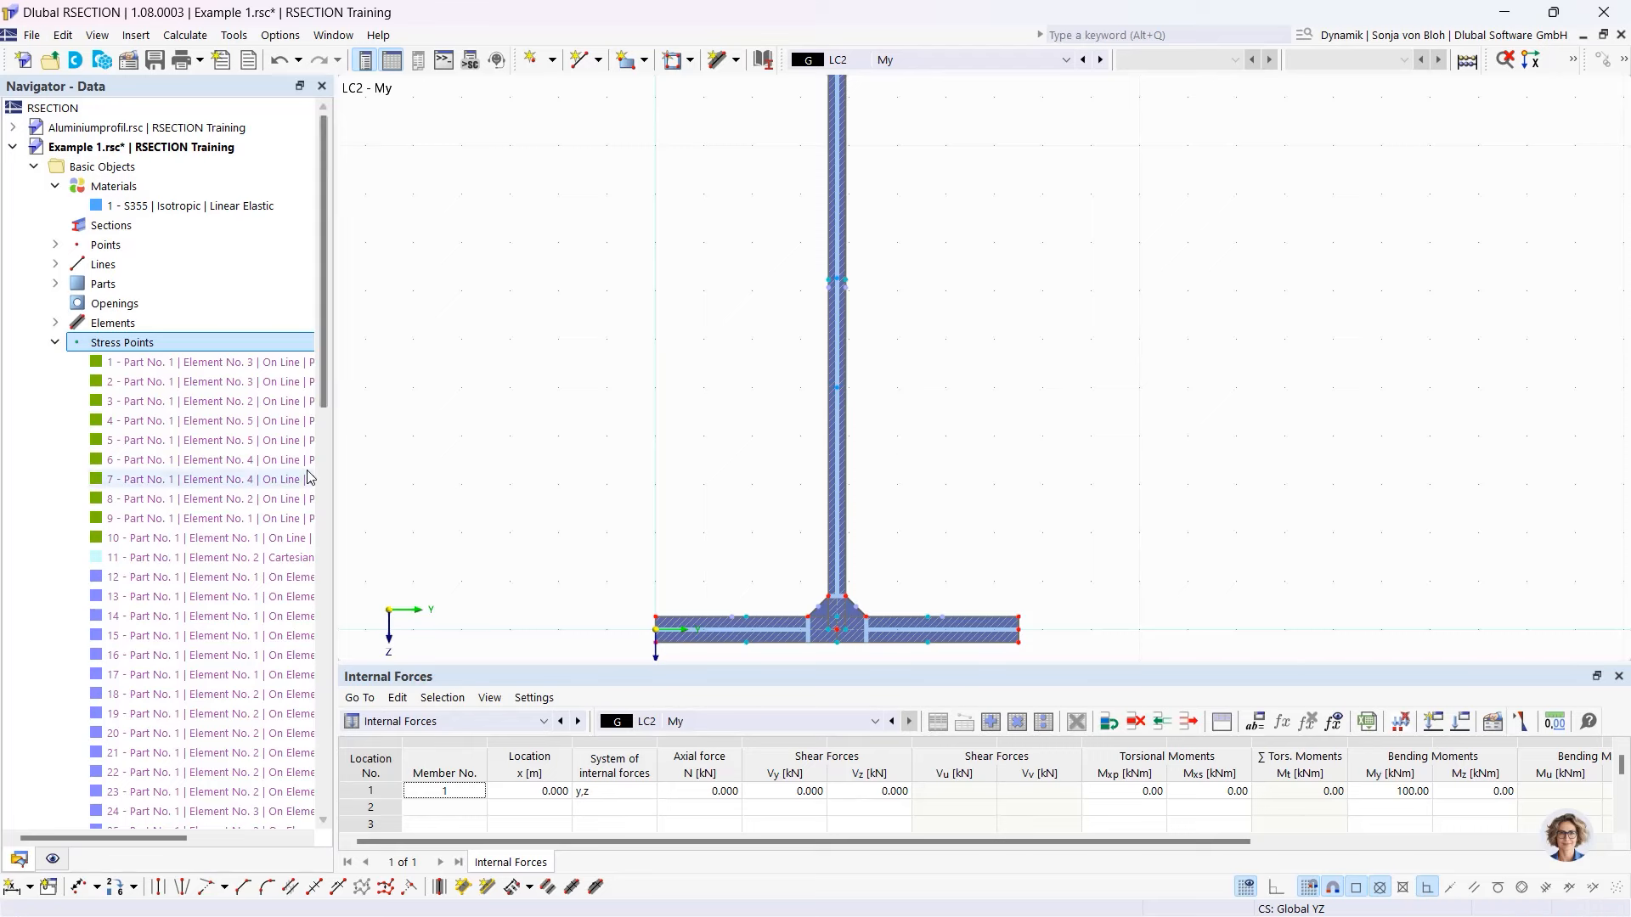
# - Turn on numbering including stress points to inspect the numbers on the section, and hide all numbering again
pyautogui.click(52, 861)
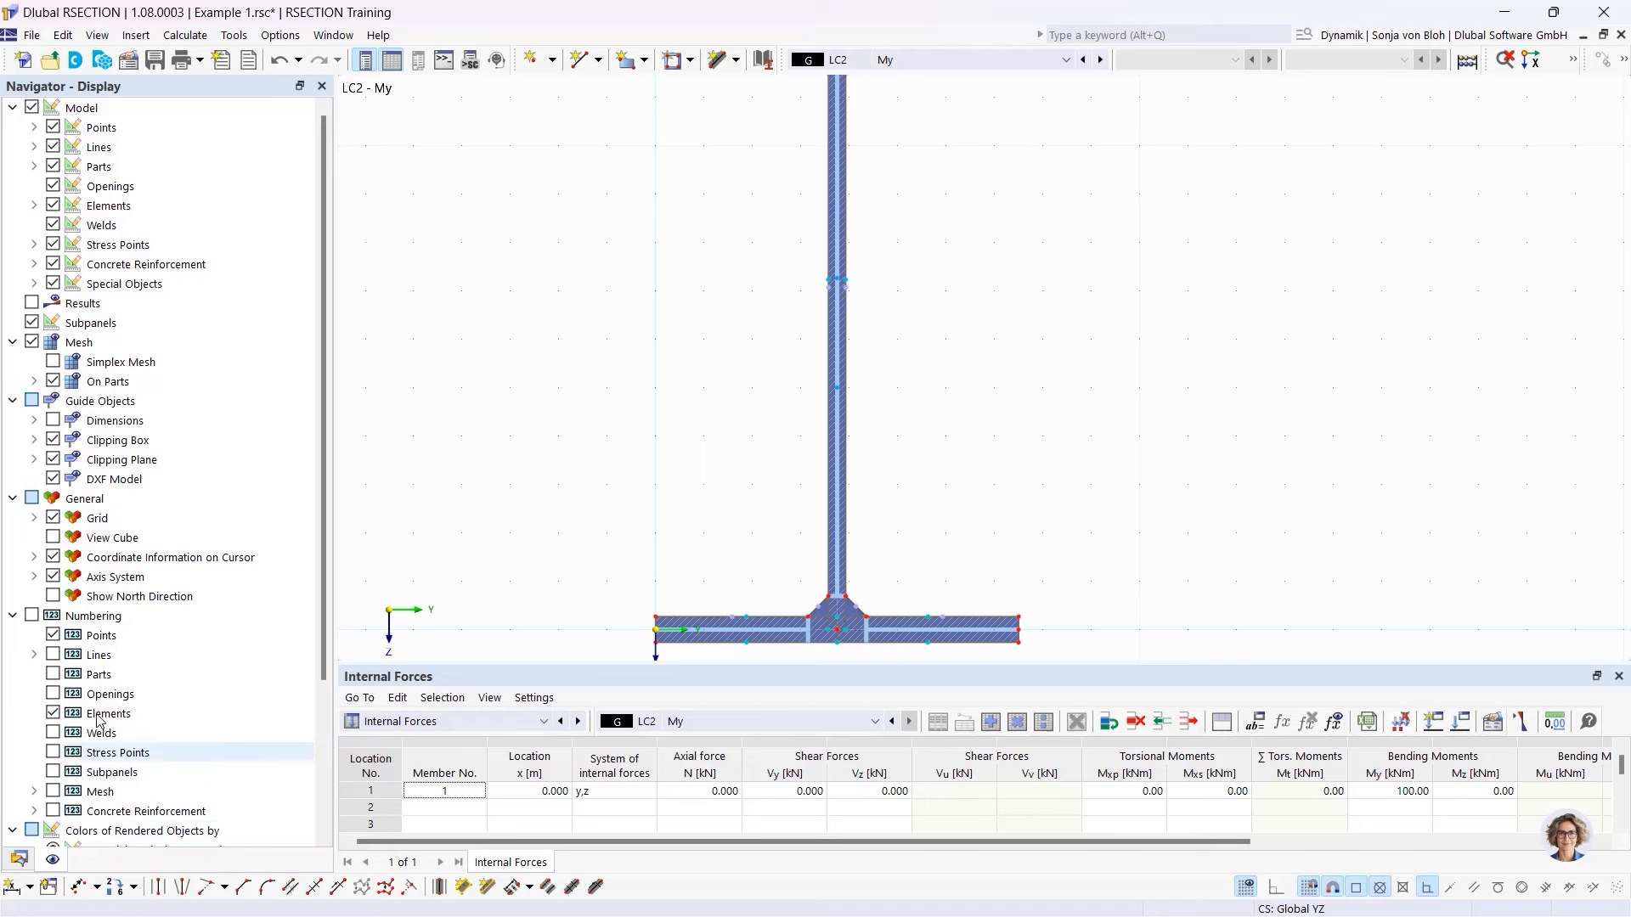
pyautogui.click(32, 617)
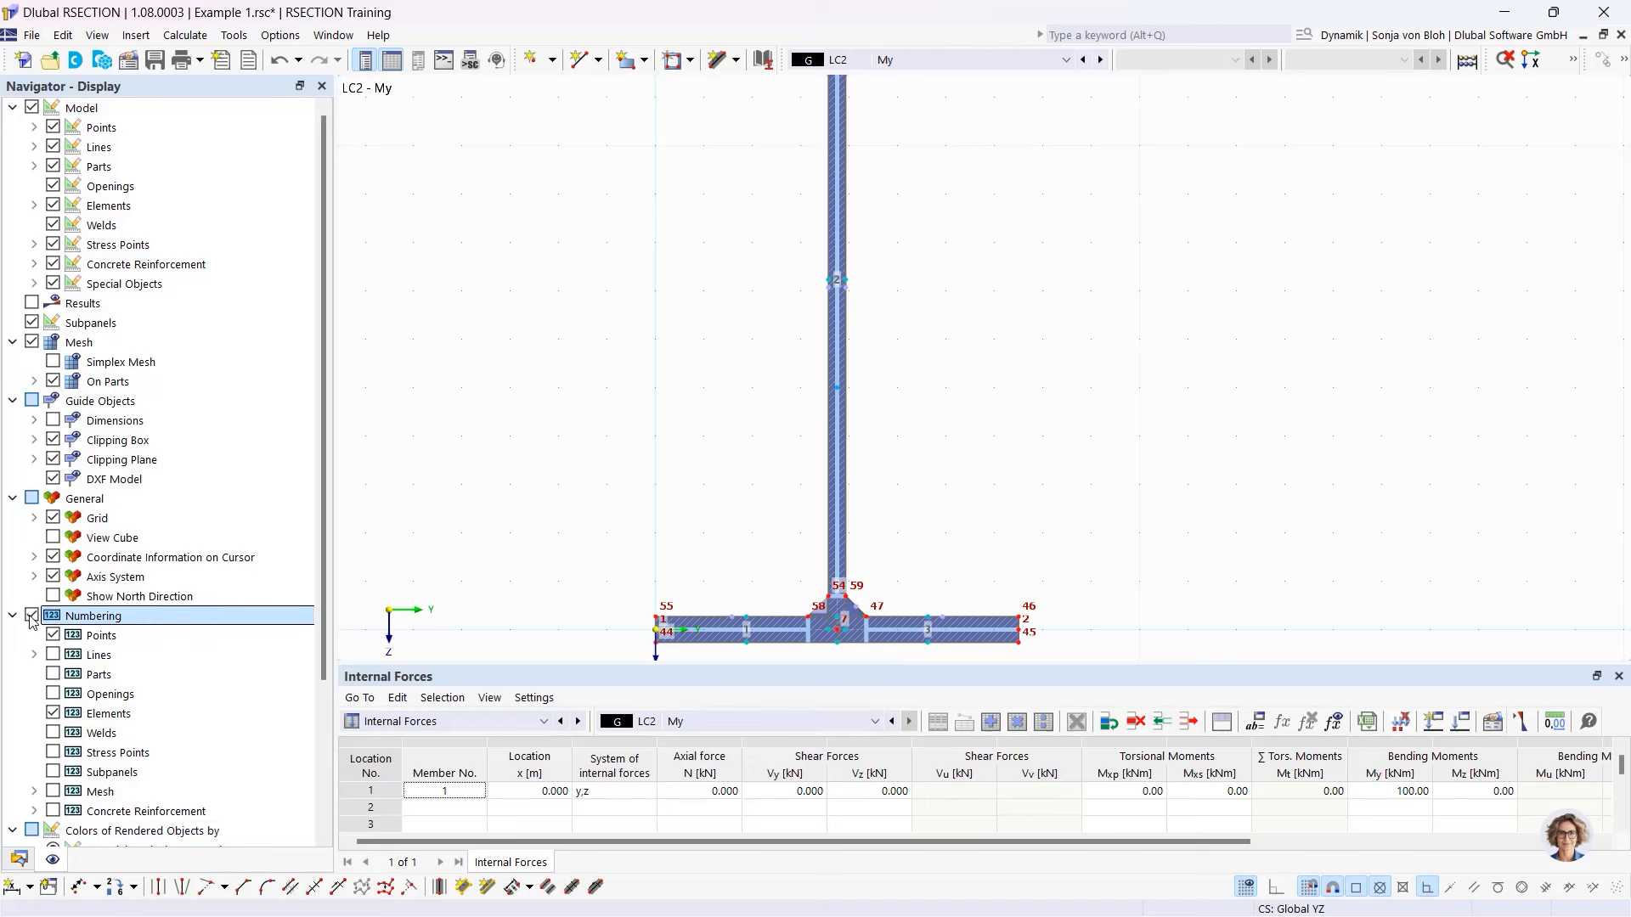
pyautogui.scroll(-3, 31, 616)
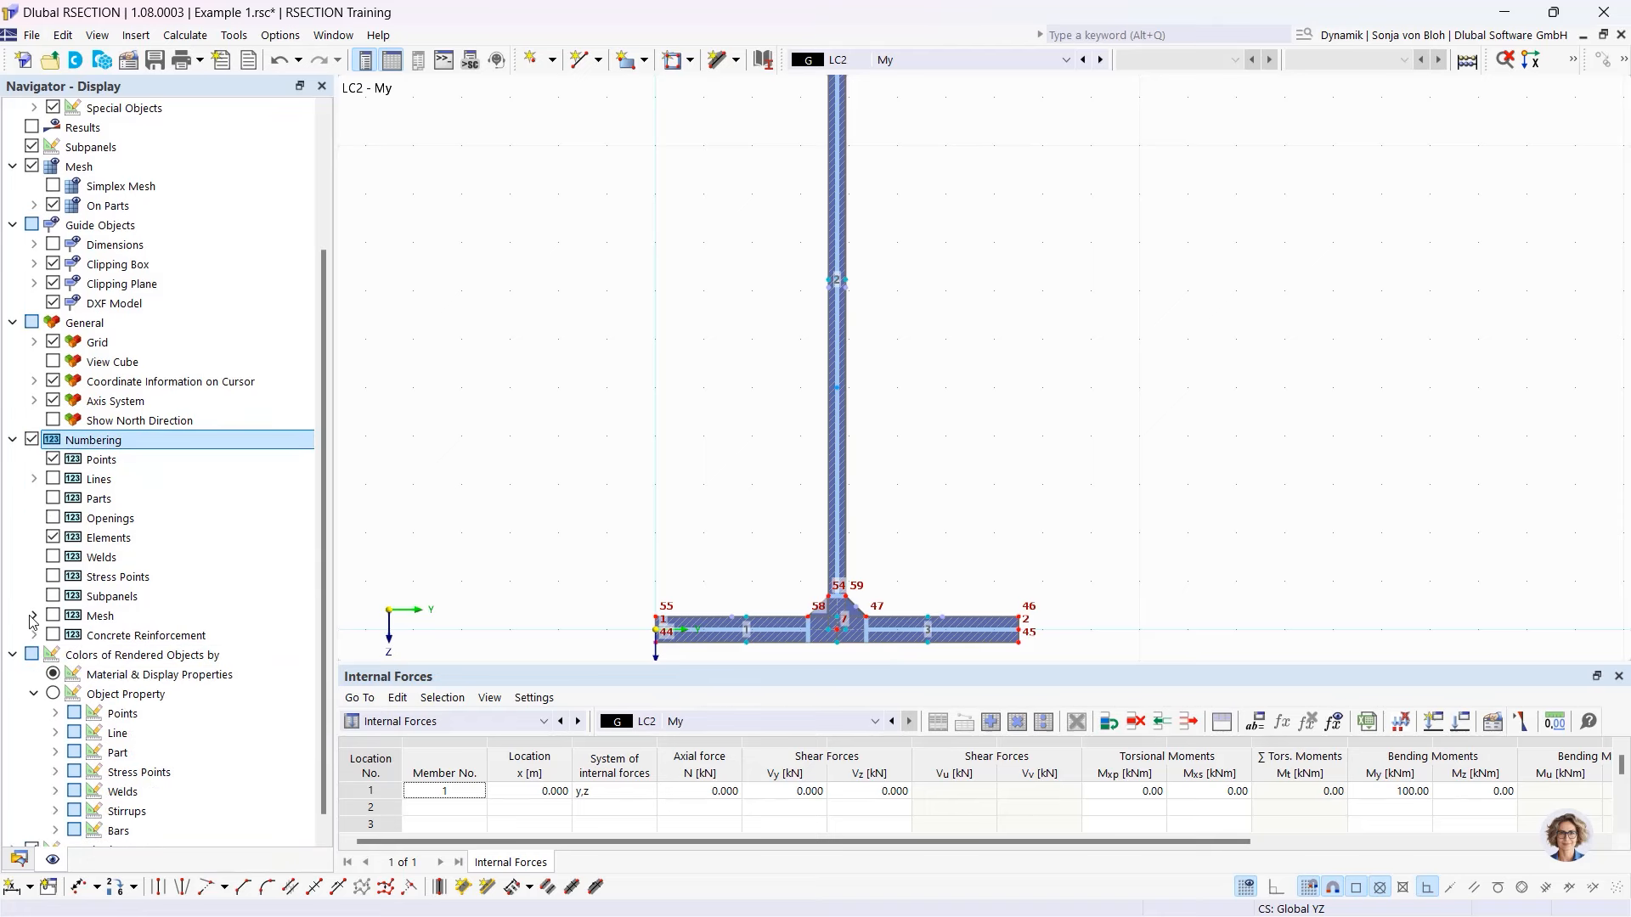
pyautogui.click(52, 576)
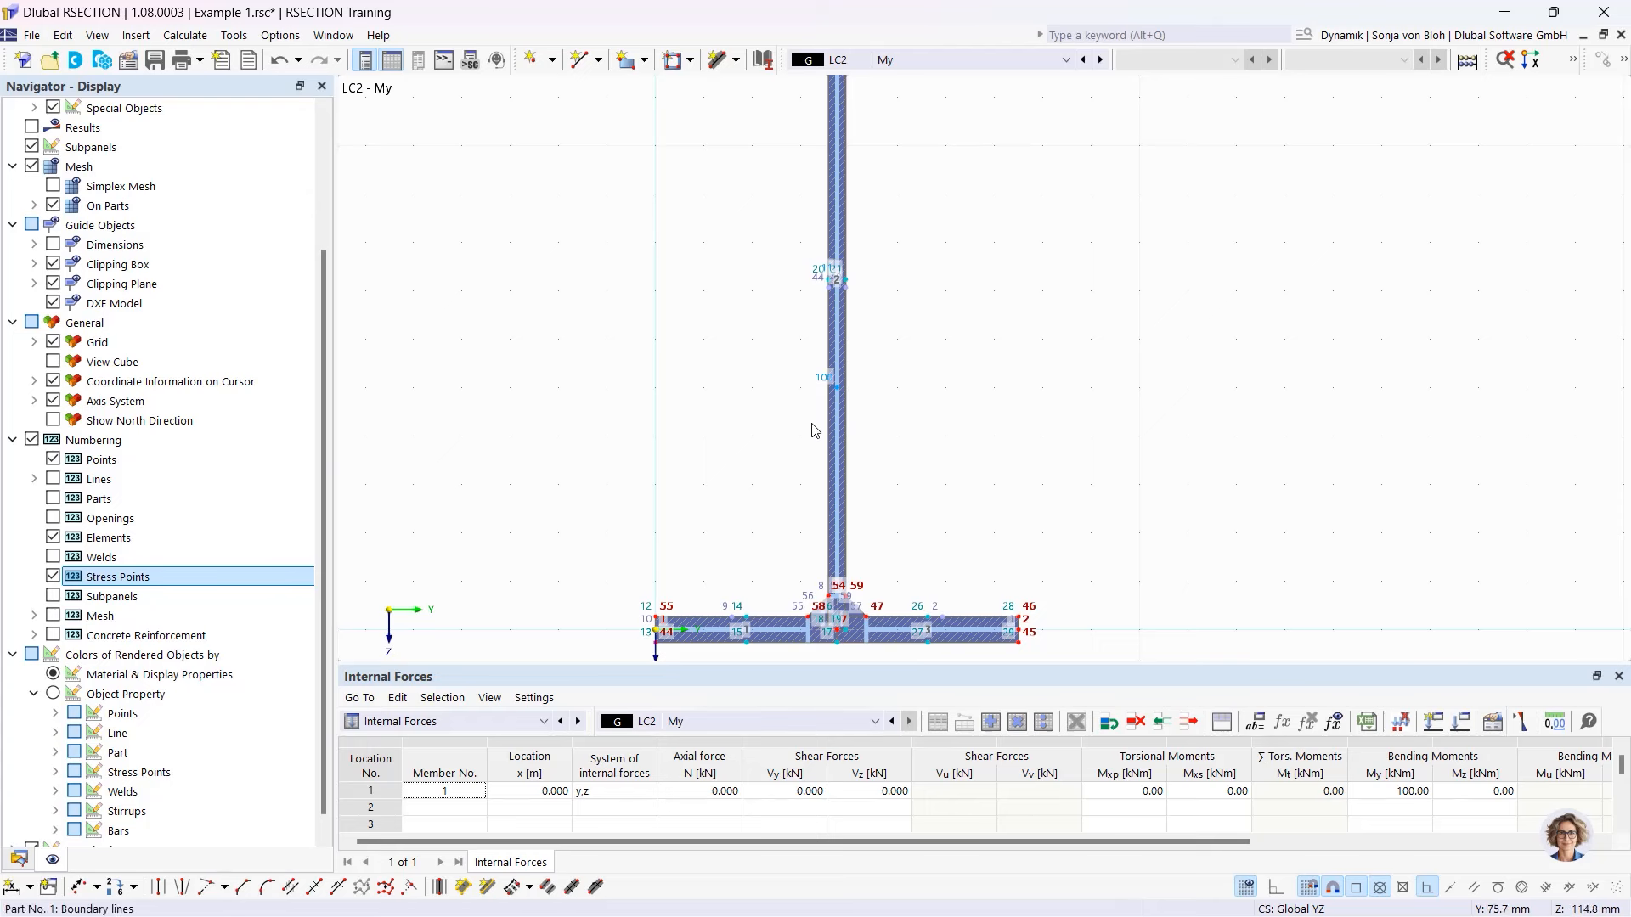
pyautogui.click(33, 440)
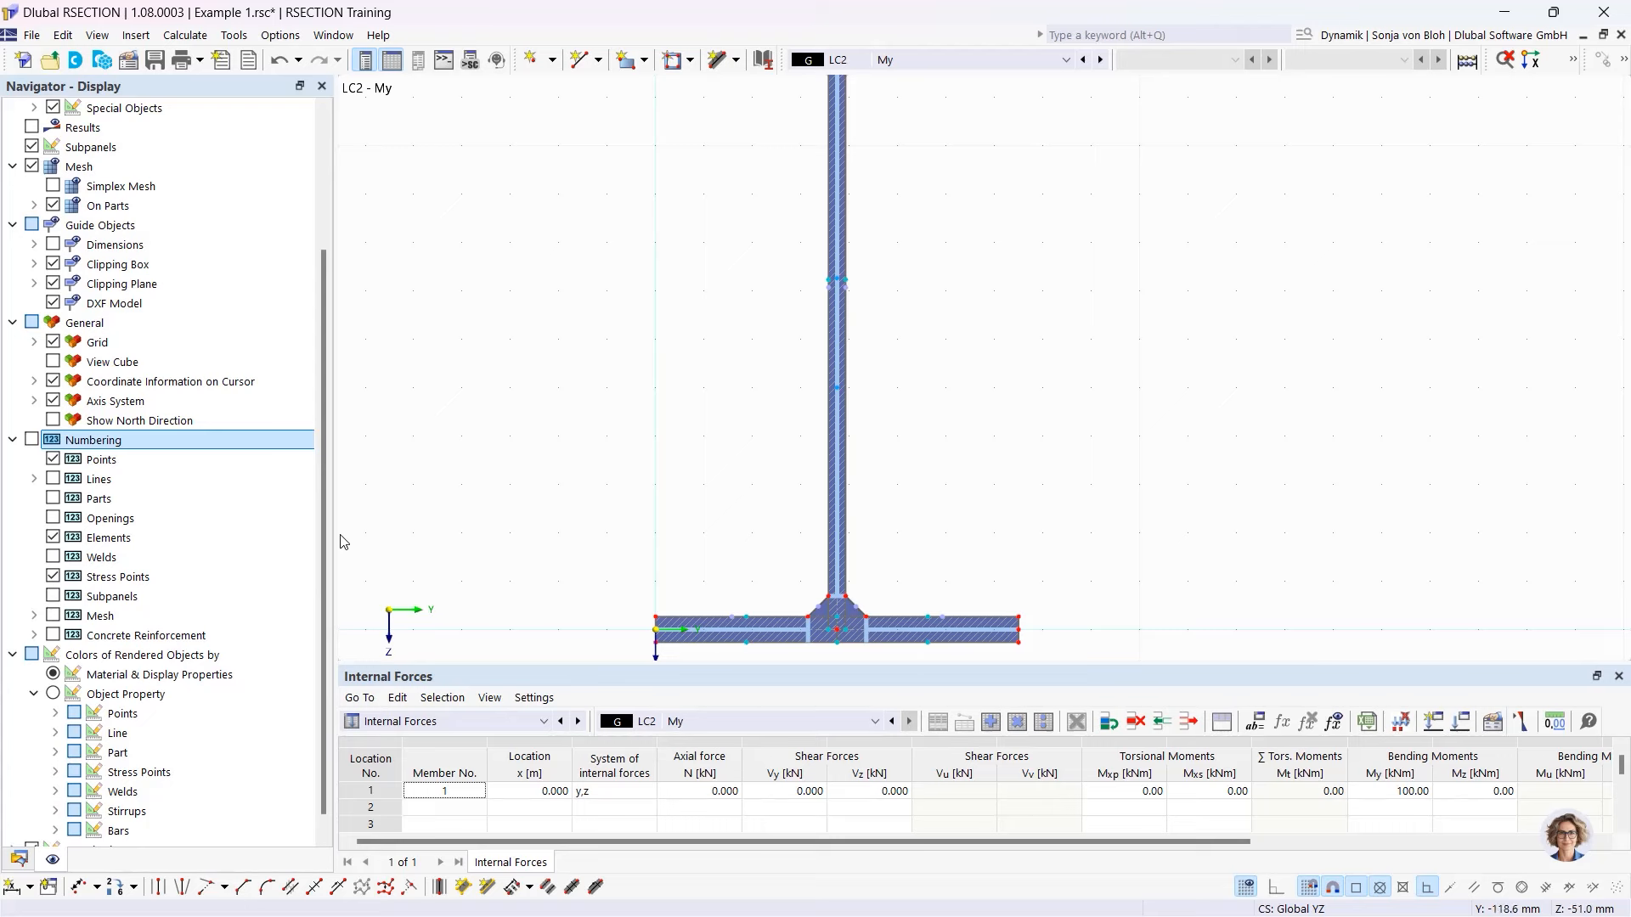
# - Review the stress configuration, examining the activated types σx,tot, τtot and σeqv,von Mises with their formulas, and accept it
pyautogui.click(18, 859)
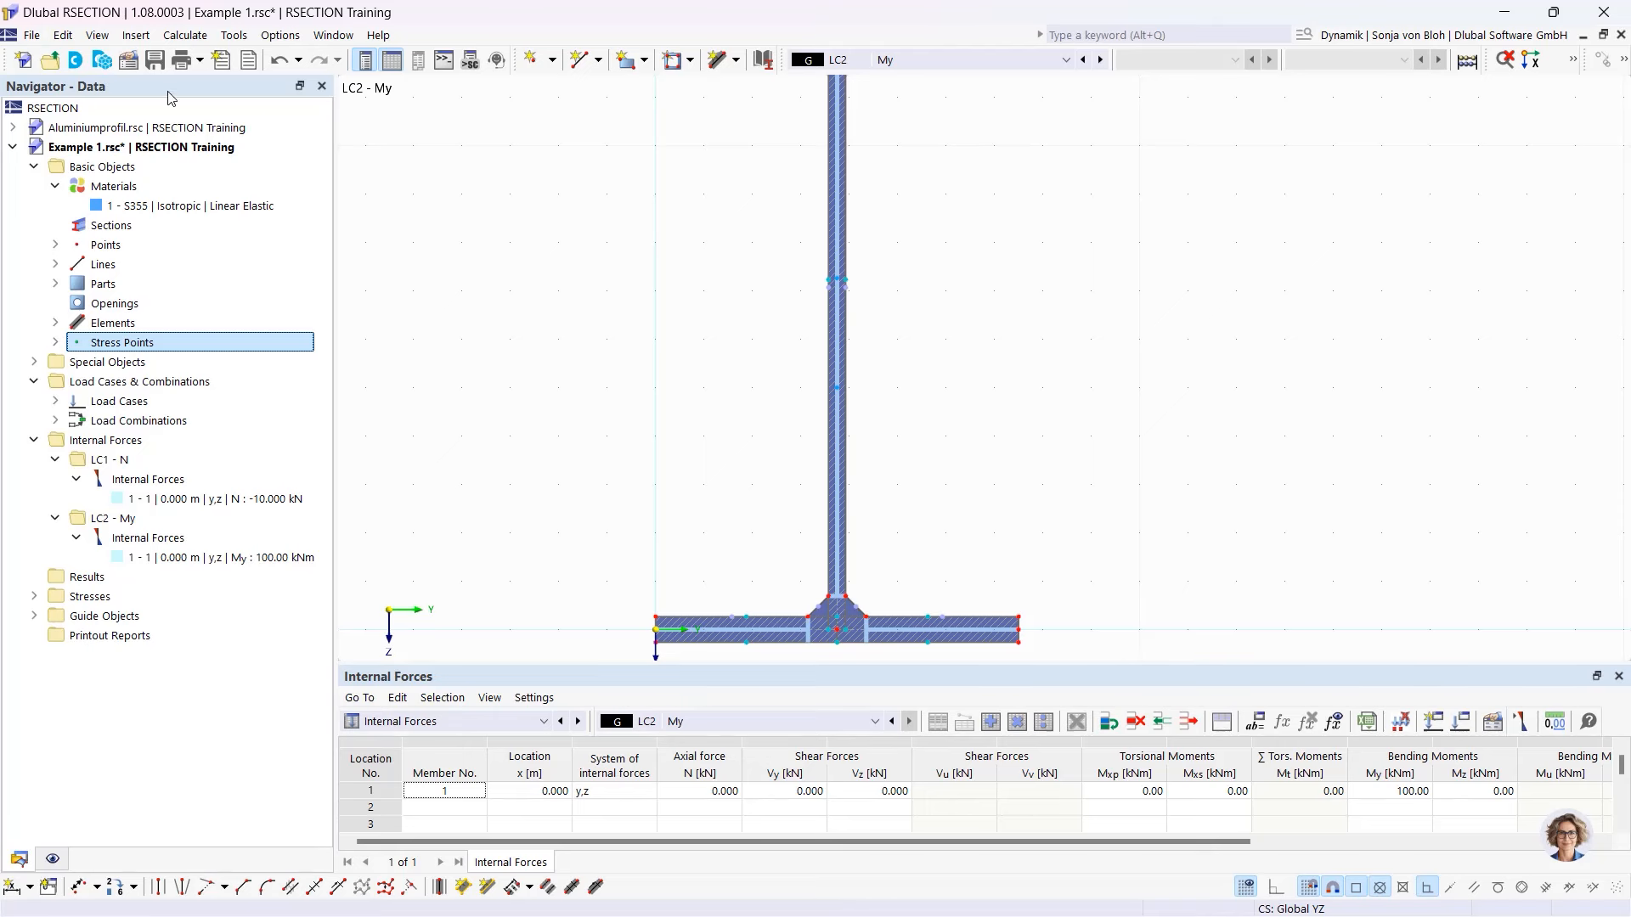
pyautogui.click(35, 597)
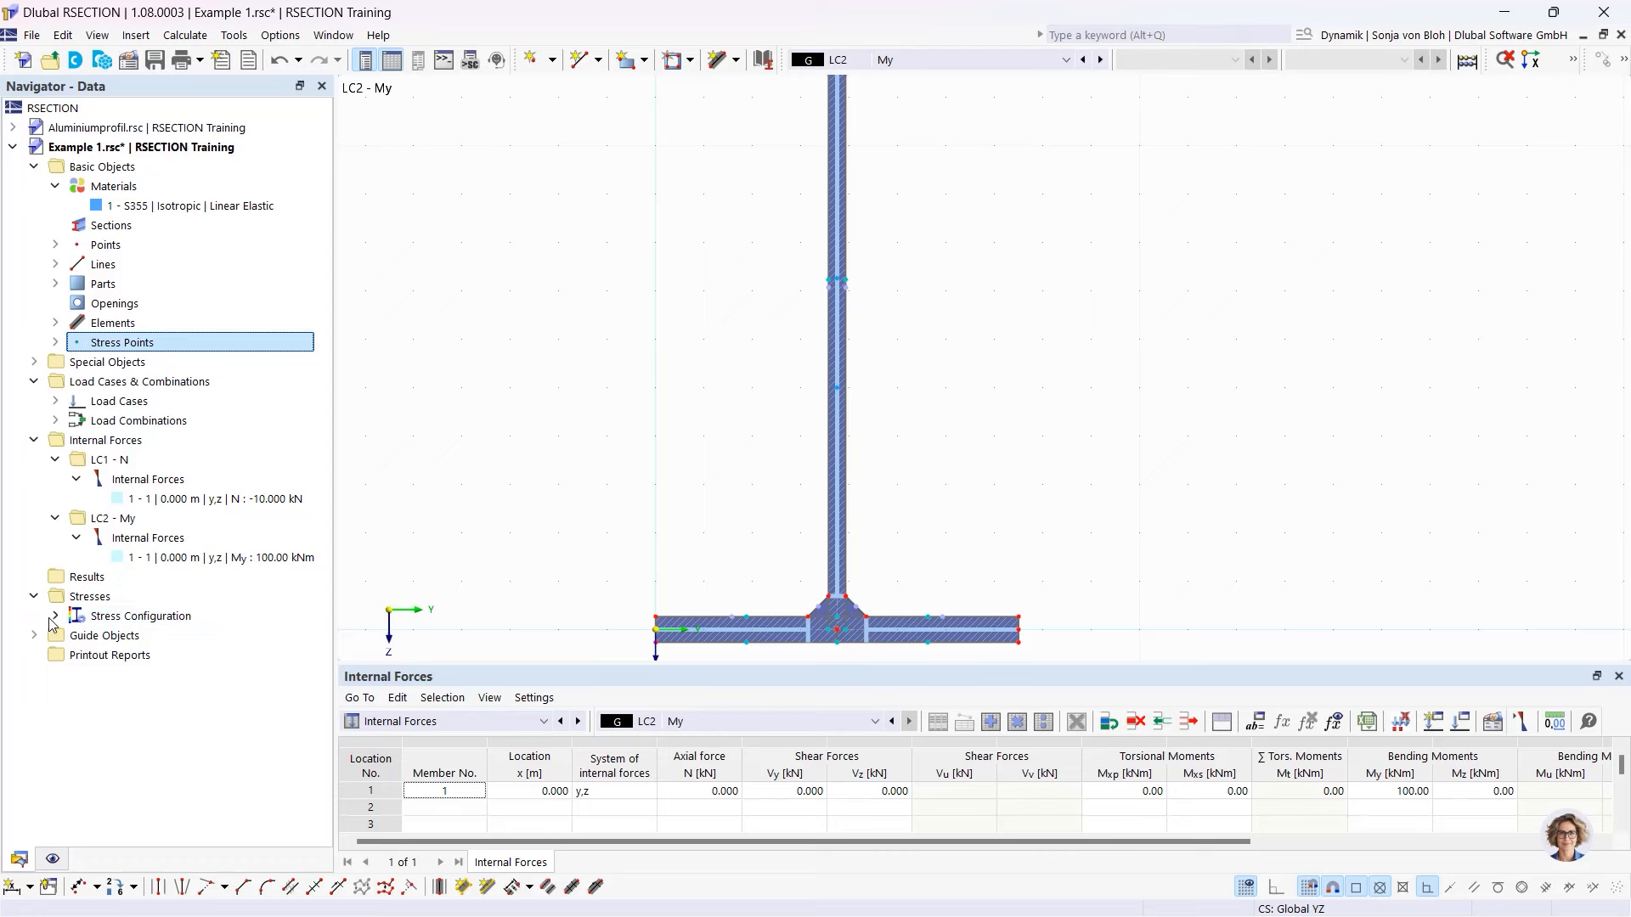
pyautogui.click(55, 617)
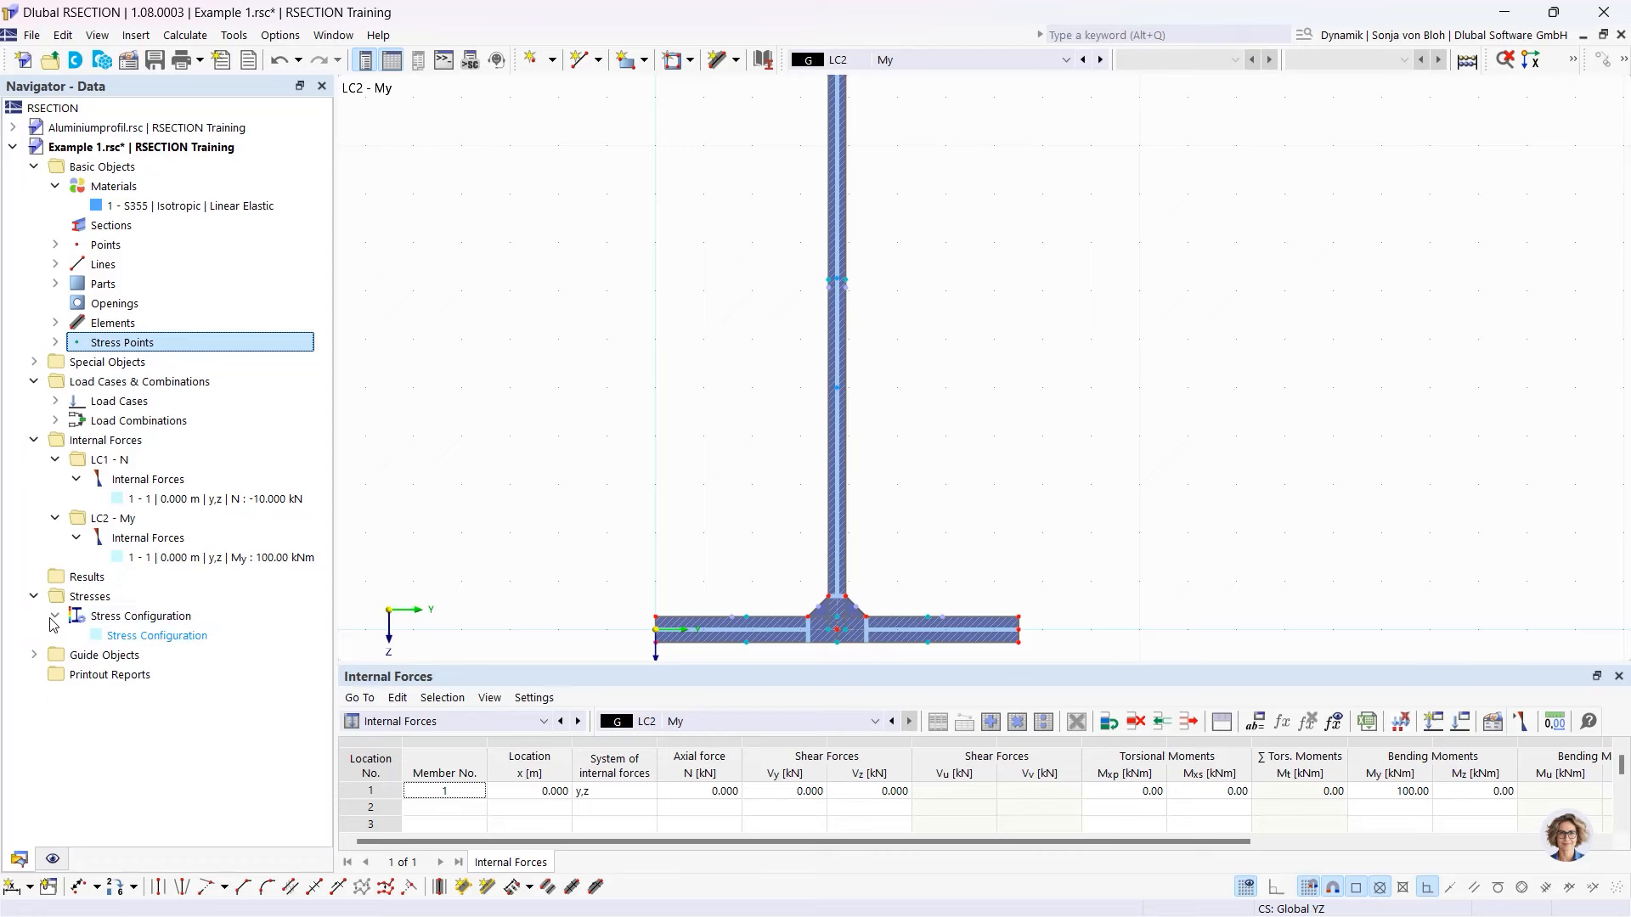
pyautogui.doubleClick(144, 636)
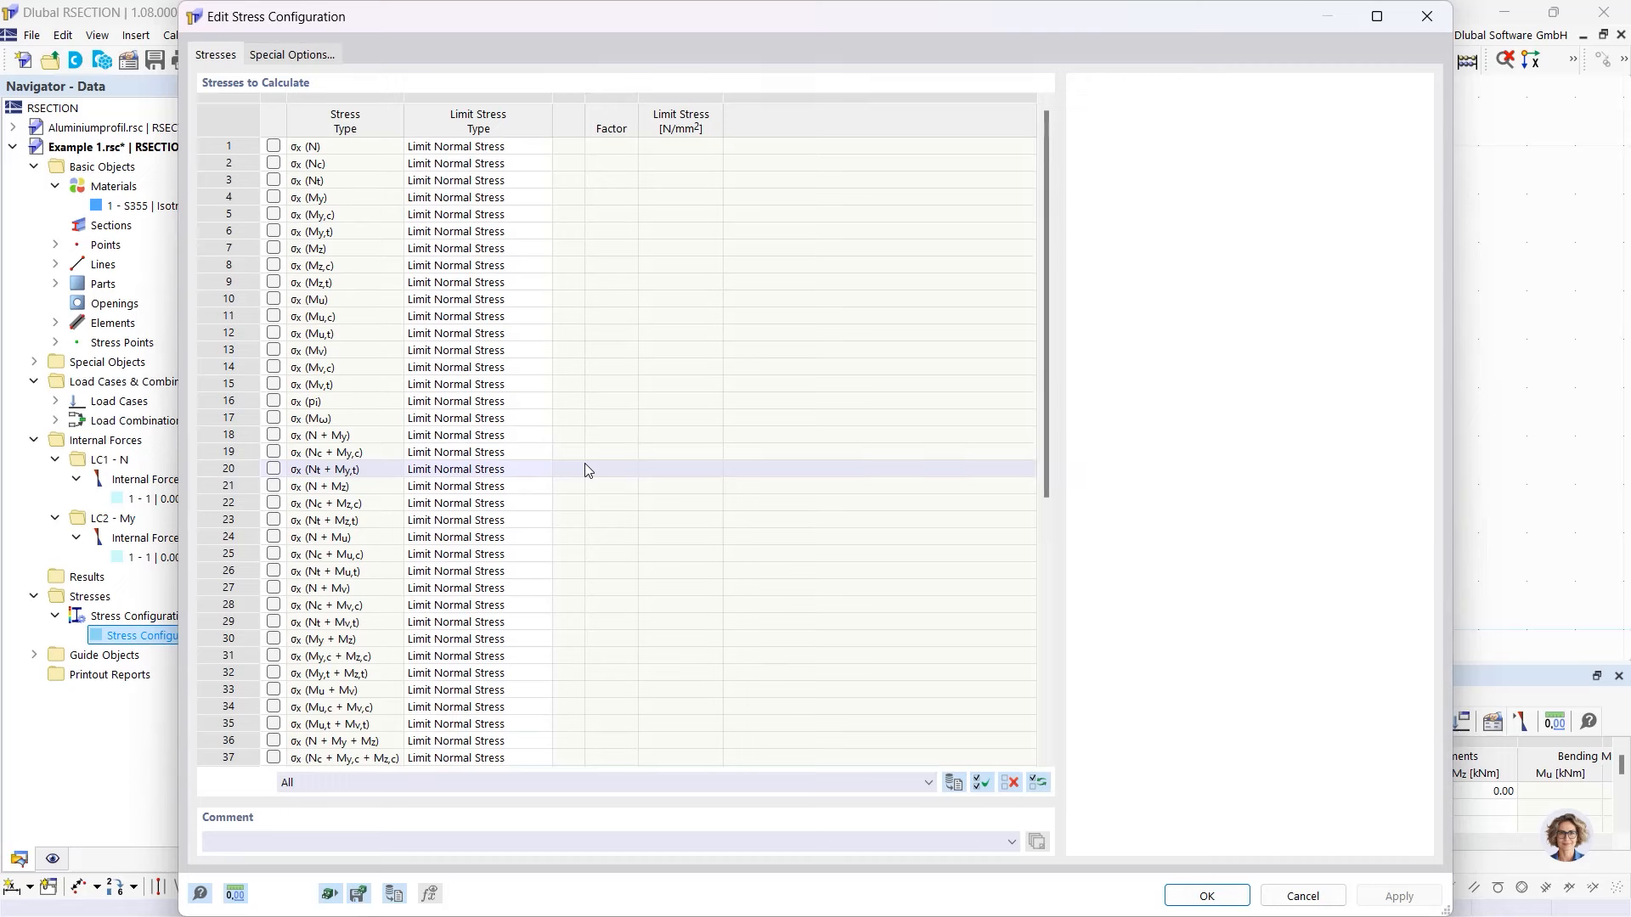
pyautogui.scroll(-4, 712, 618)
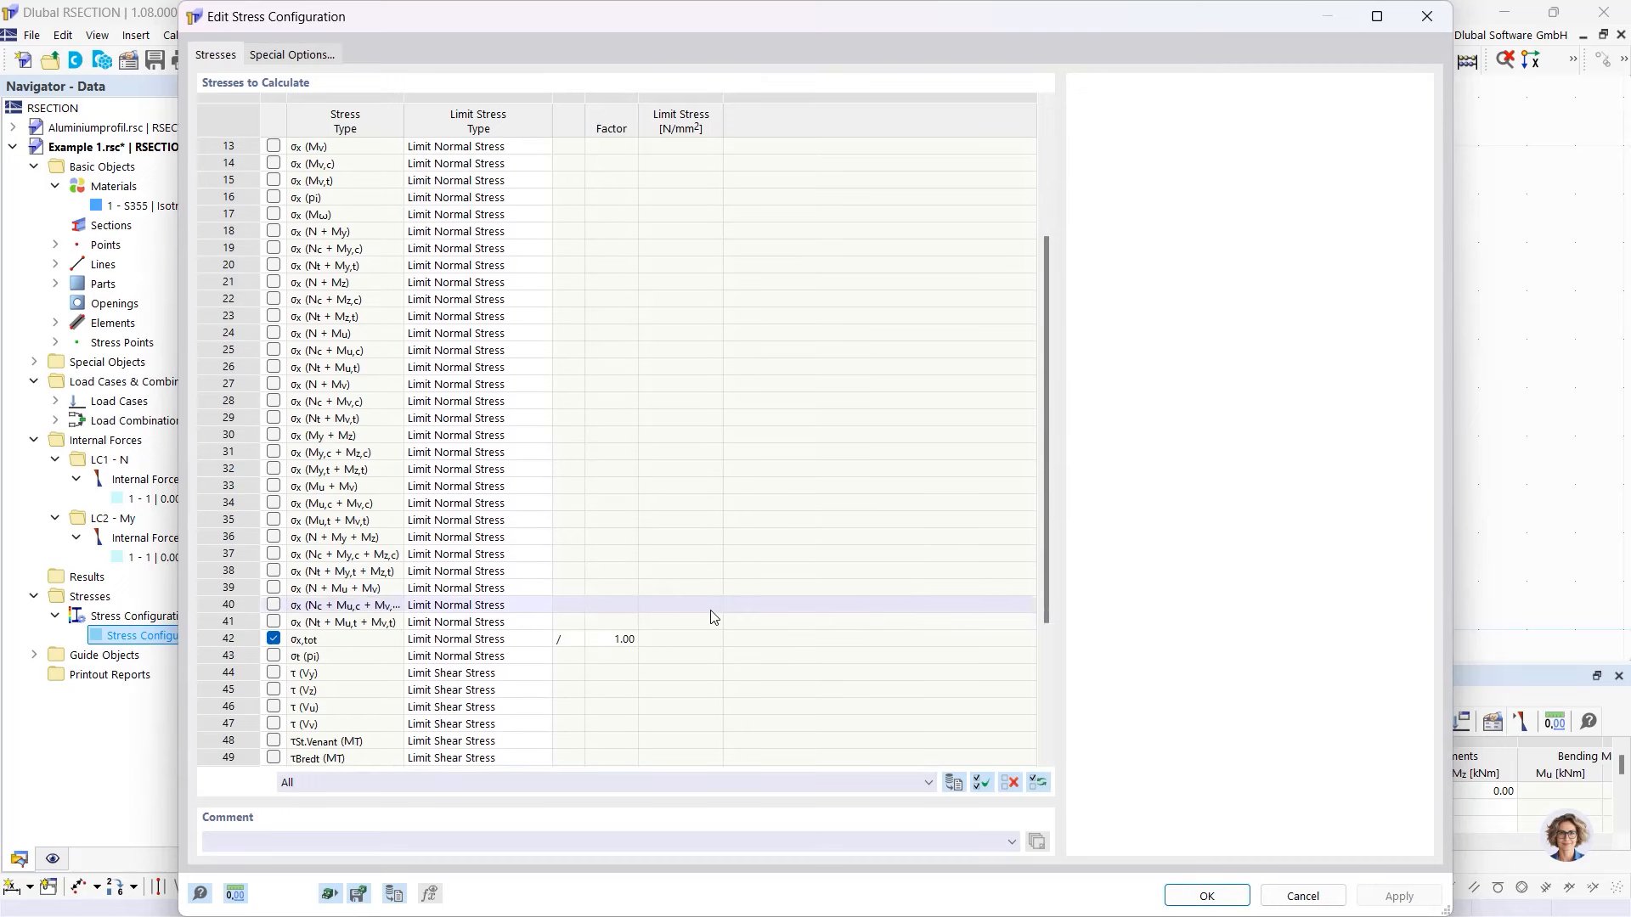
pyautogui.scroll(-4, 553, 640)
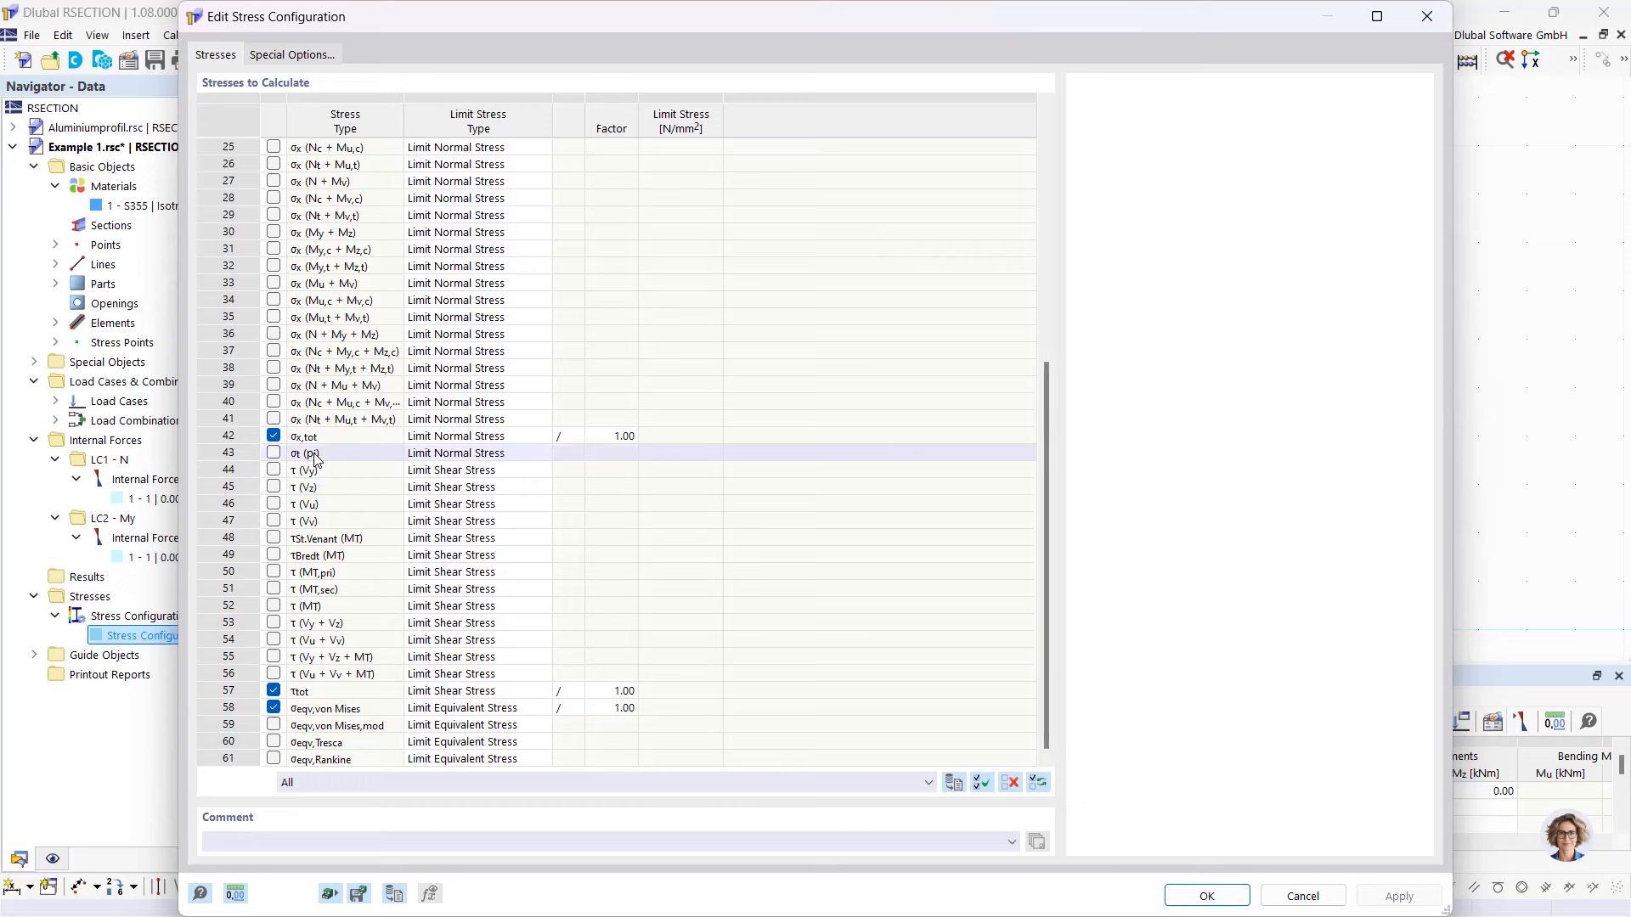
pyautogui.click(316, 436)
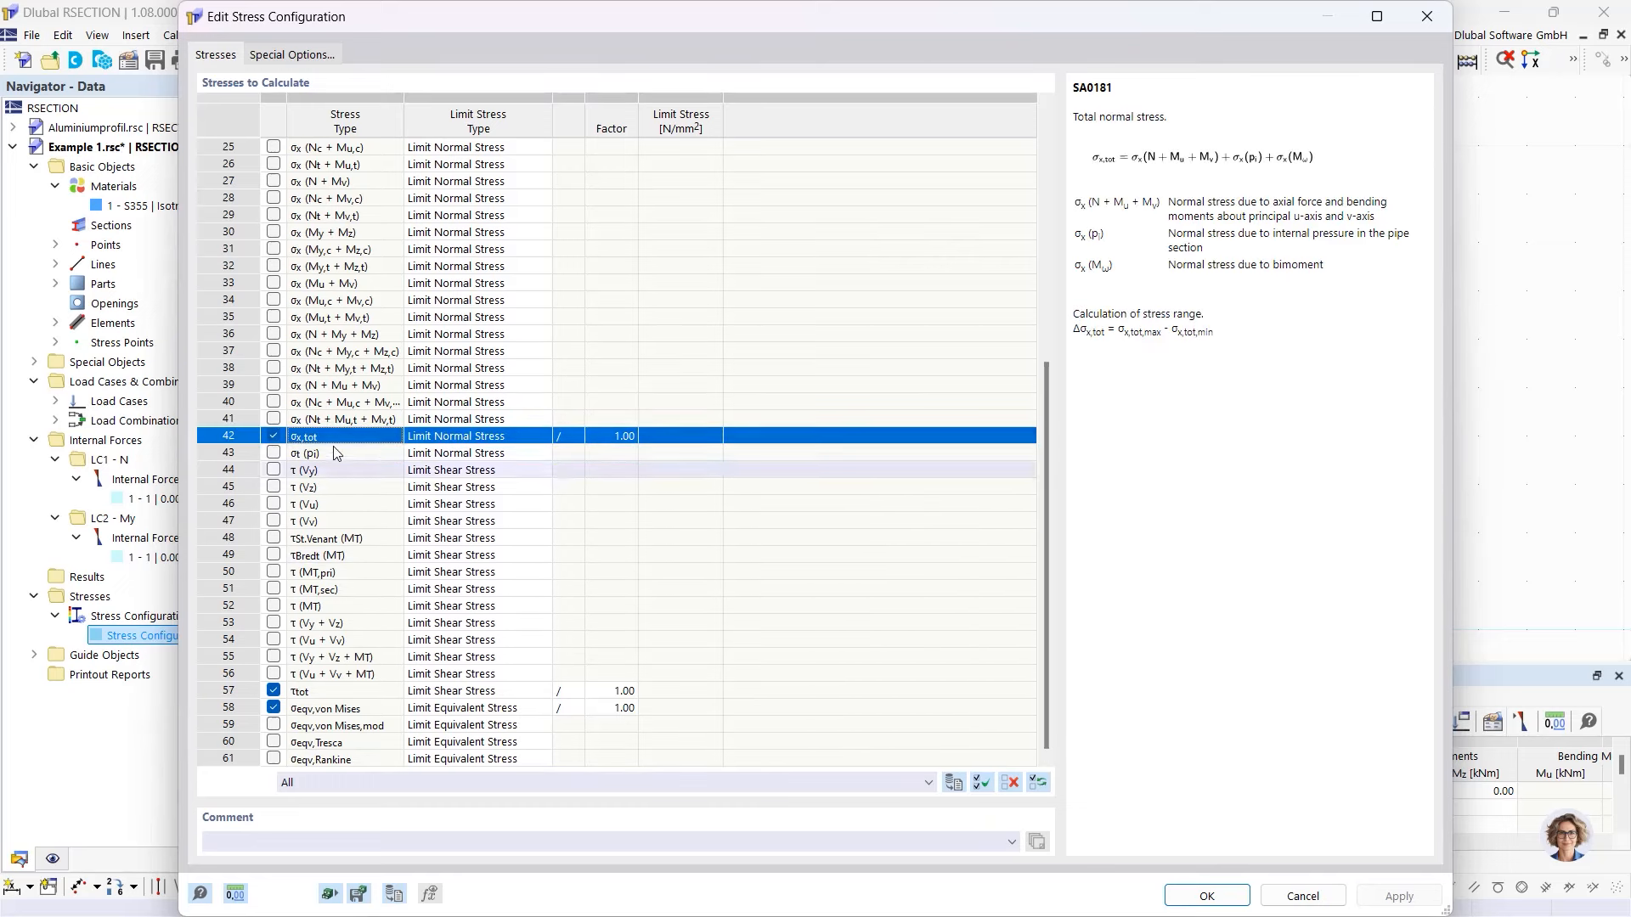
pyautogui.click(340, 692)
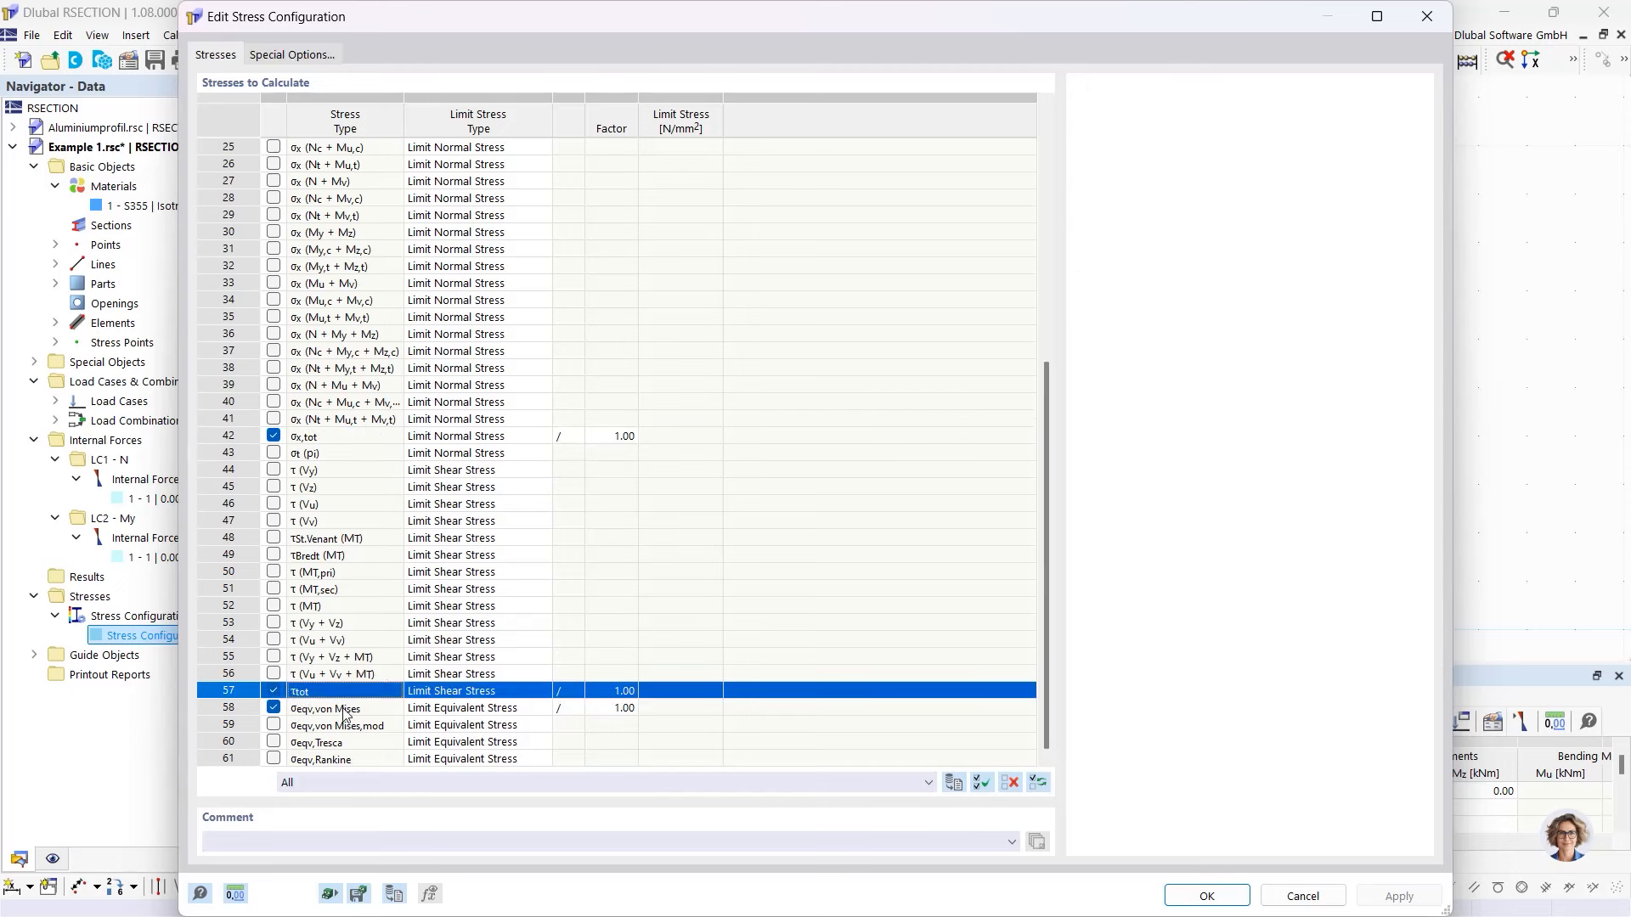
pyautogui.click(348, 711)
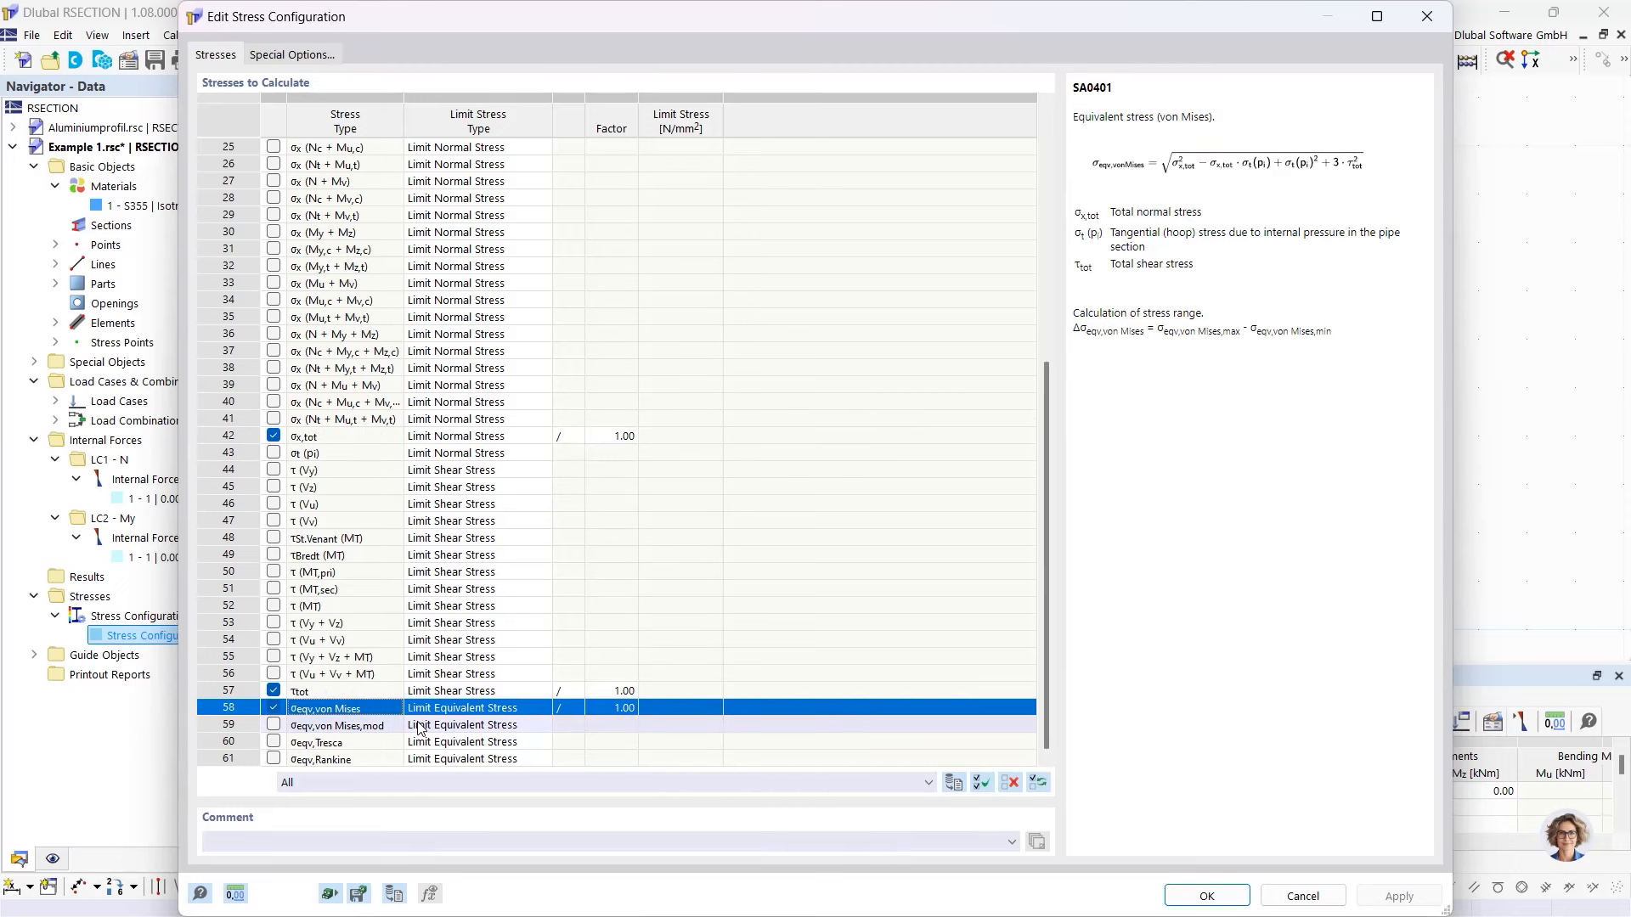
pyautogui.click(1223, 898)
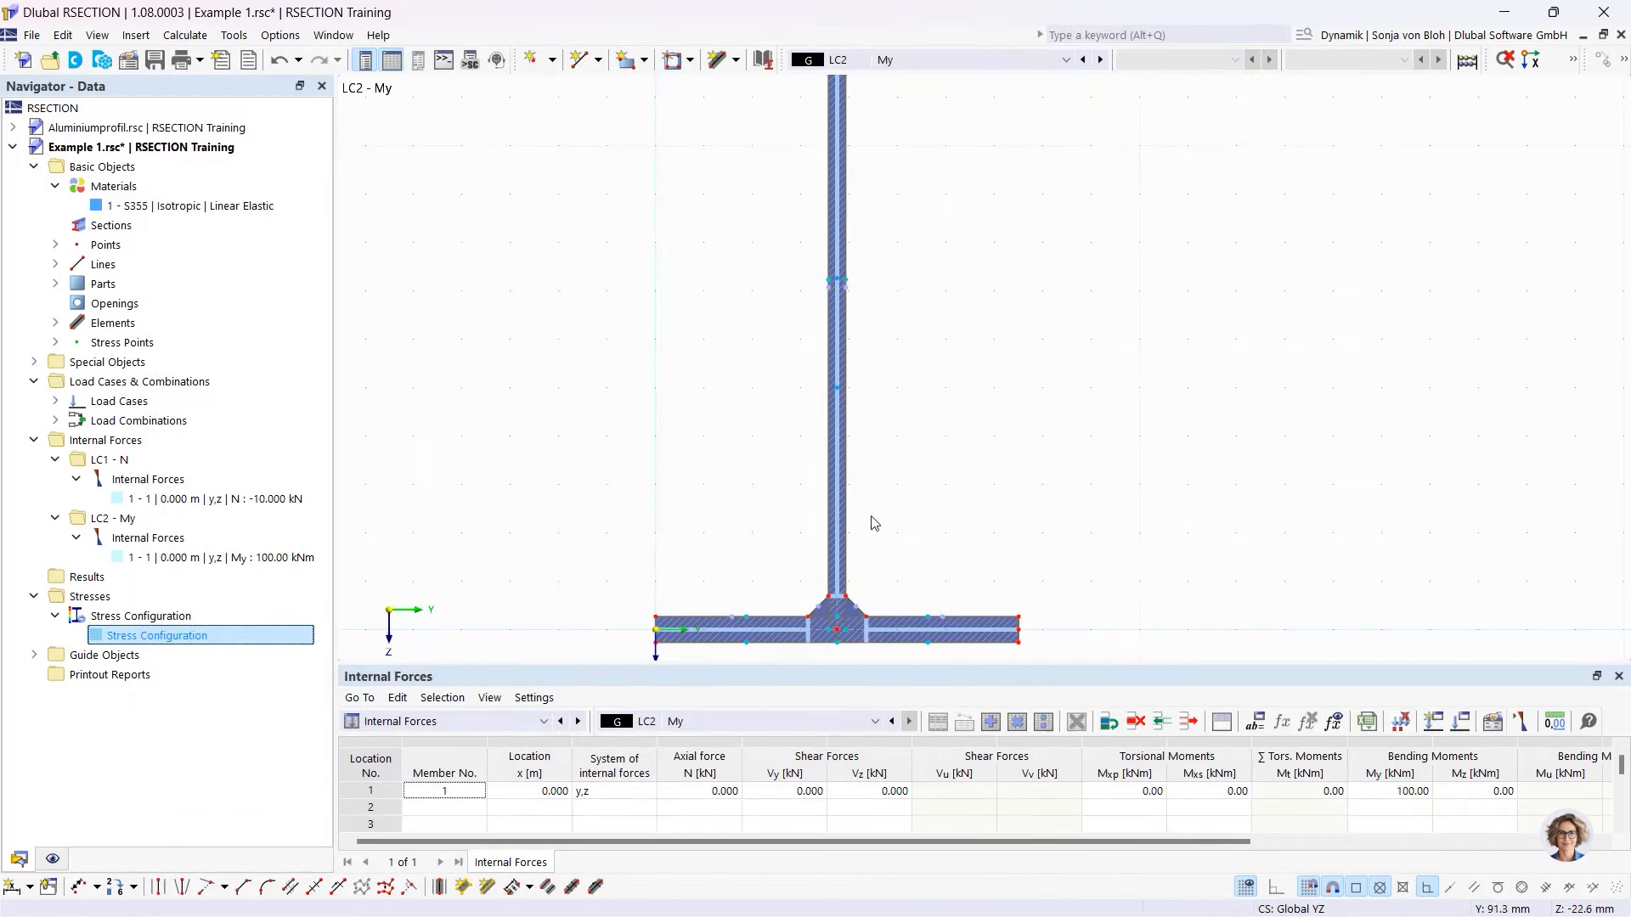
# - Calculate the section and show the whole I-section with its results in the graphic
pyautogui.click(194, 36)
pyautogui.click(204, 59)
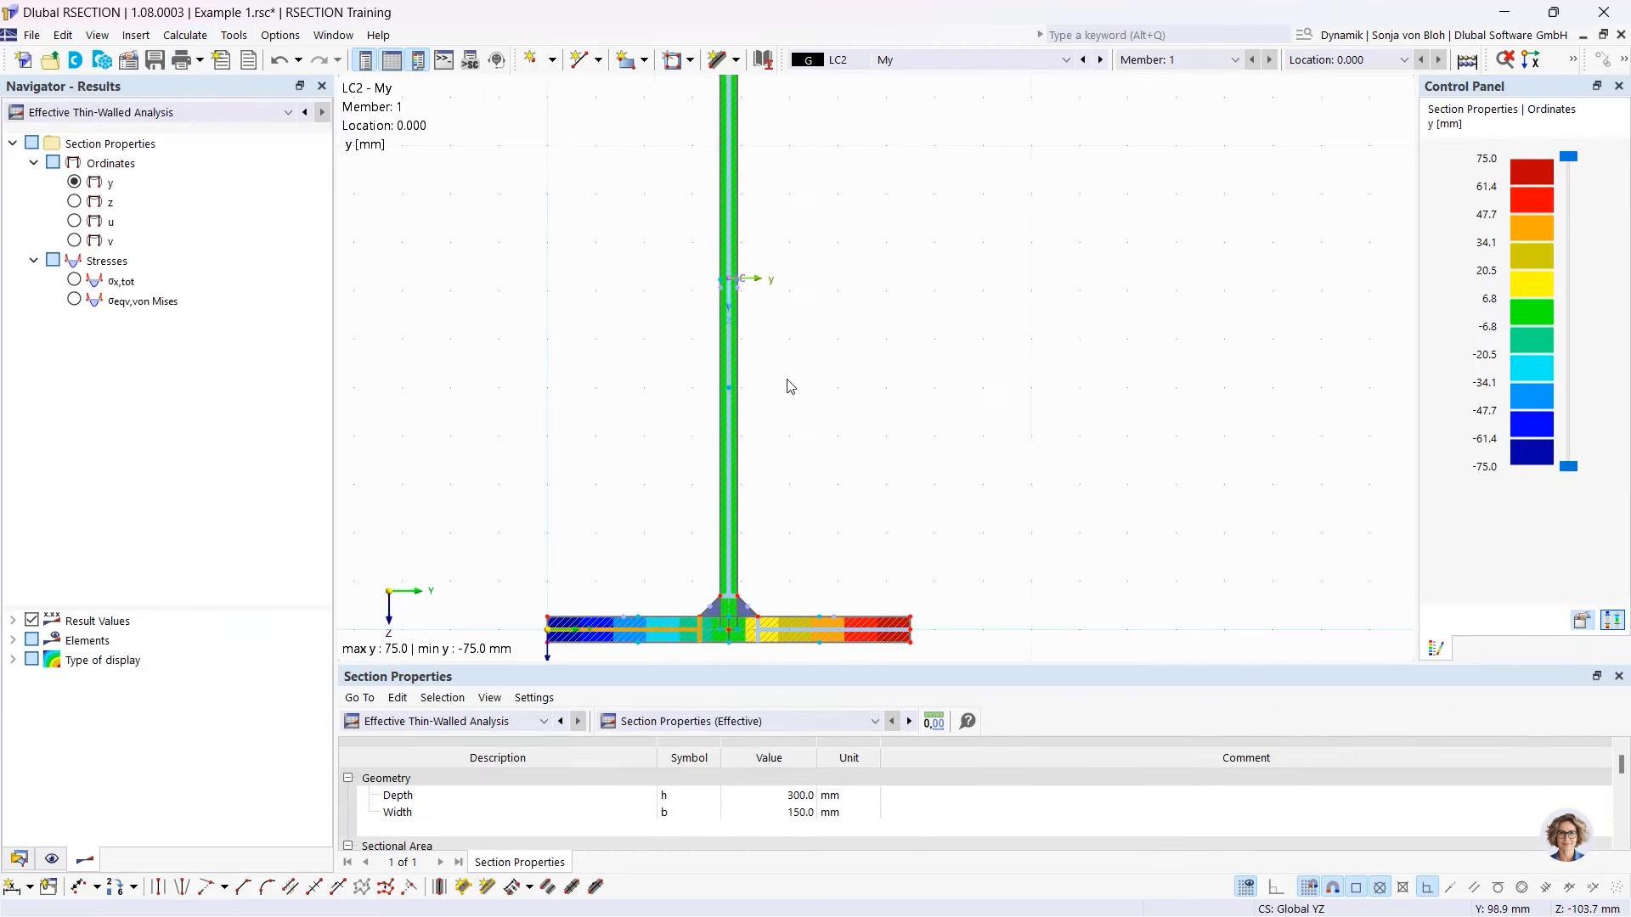
pyautogui.scroll(-3, 787, 383)
pyautogui.moveTo(724, 291); pyautogui.dragTo(710, 340, button='middle')
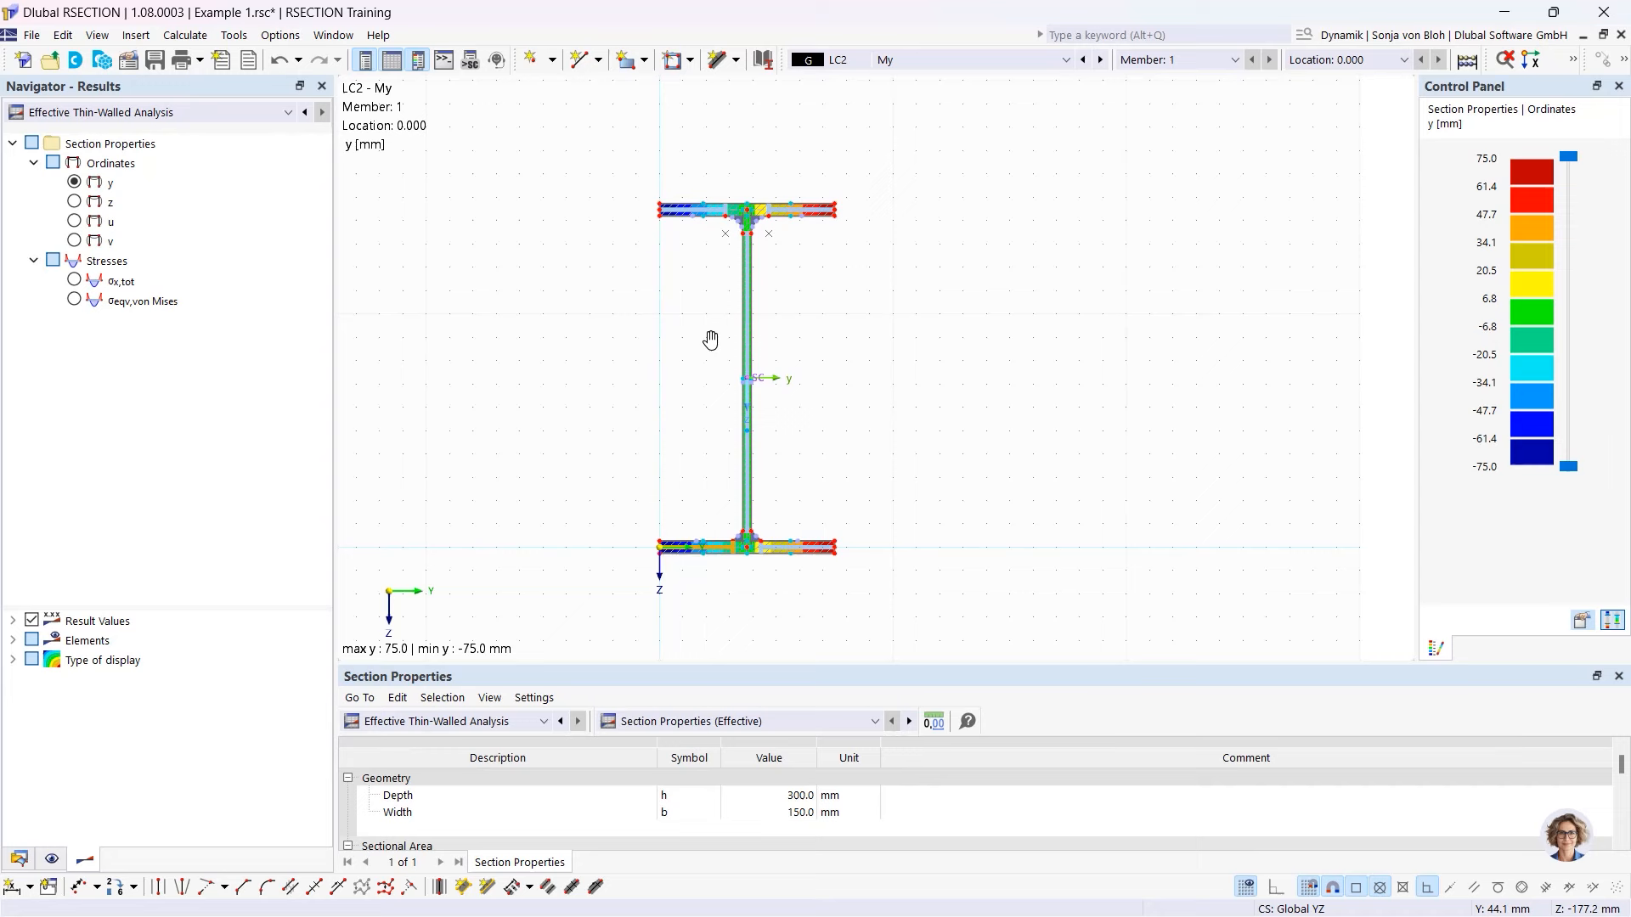
# - Compare the result types of Effective Thin-Walled Analysis and Thin-Walled Analysis, and keep Thin-Walled Analysis as the navigator's result category
pyautogui.click(125, 114)
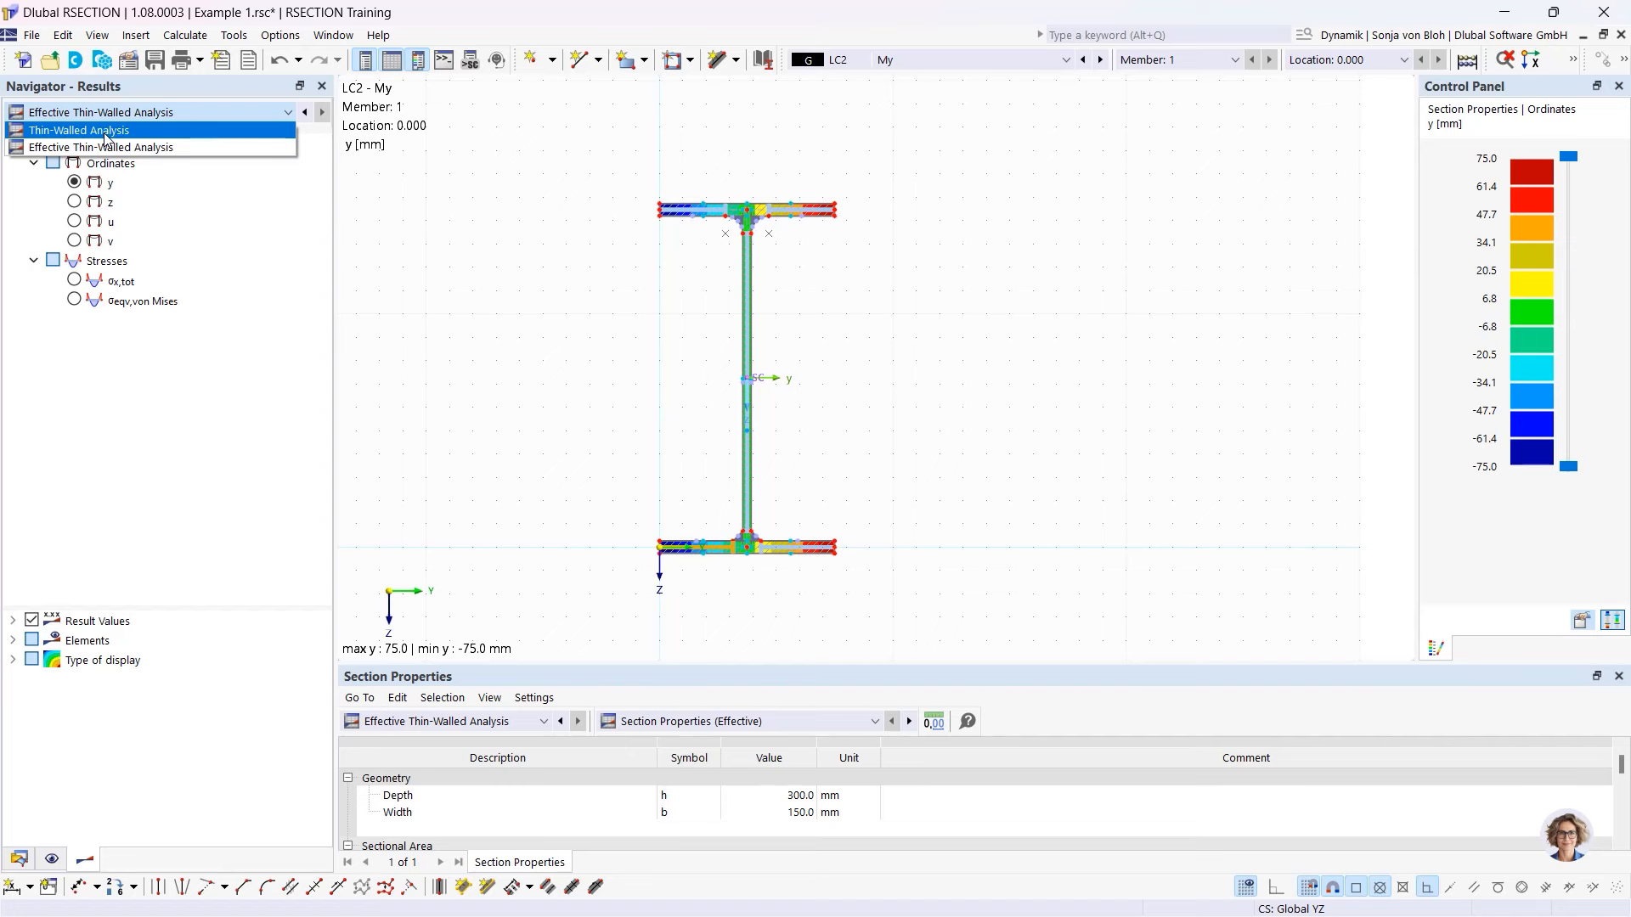
pyautogui.click(106, 133)
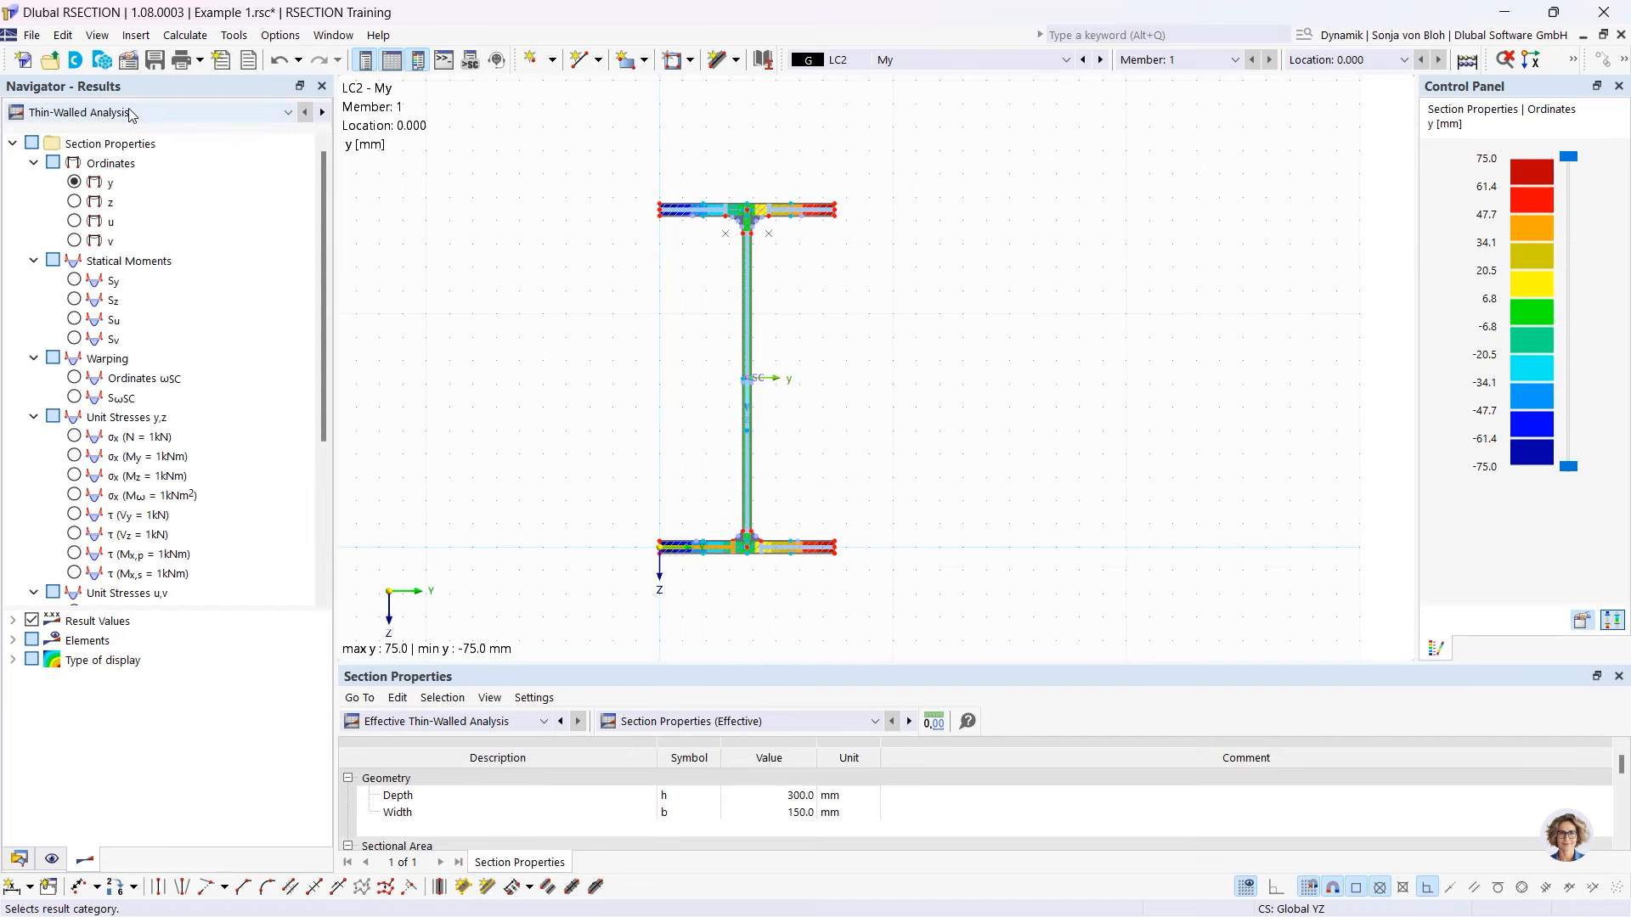
pyautogui.click(125, 114)
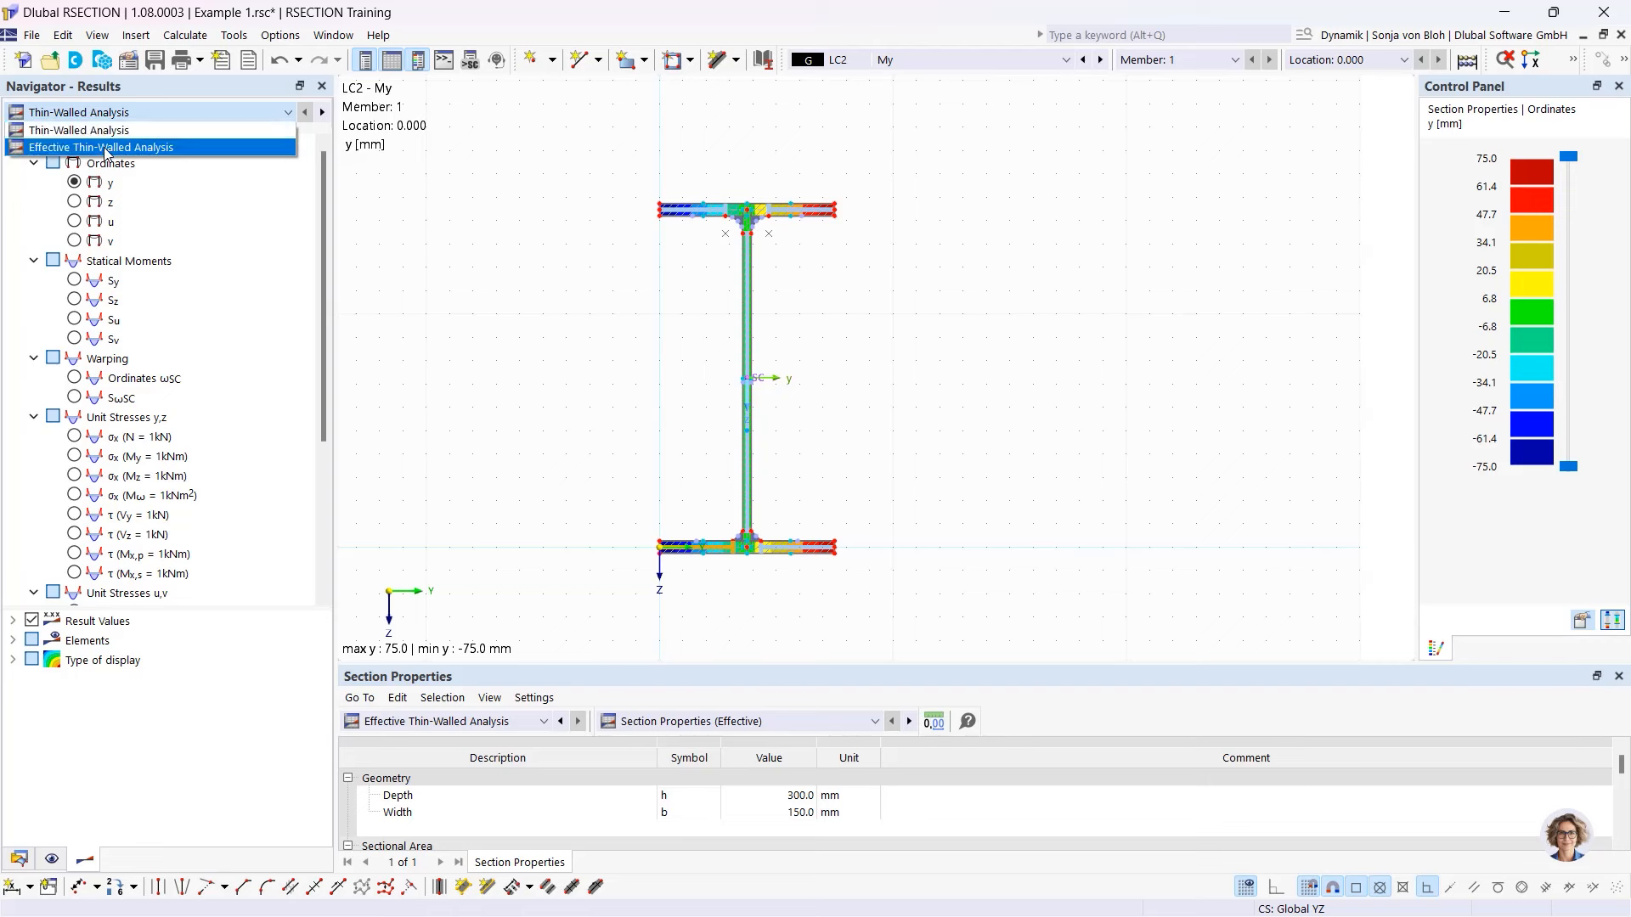
pyautogui.click(107, 148)
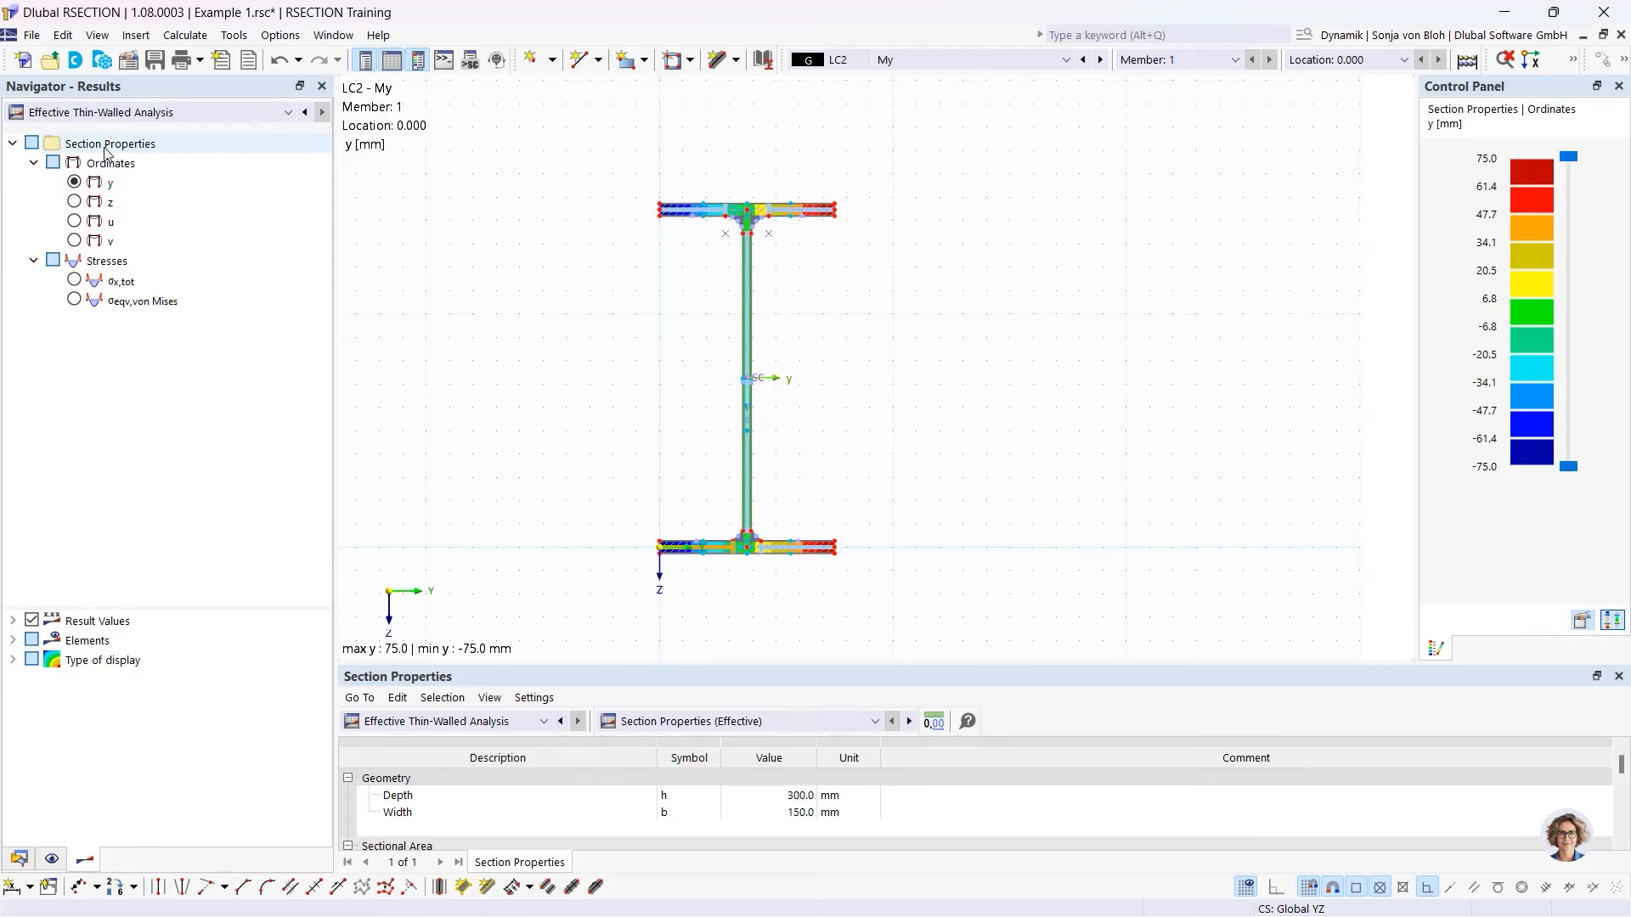
pyautogui.click(136, 114)
pyautogui.click(138, 131)
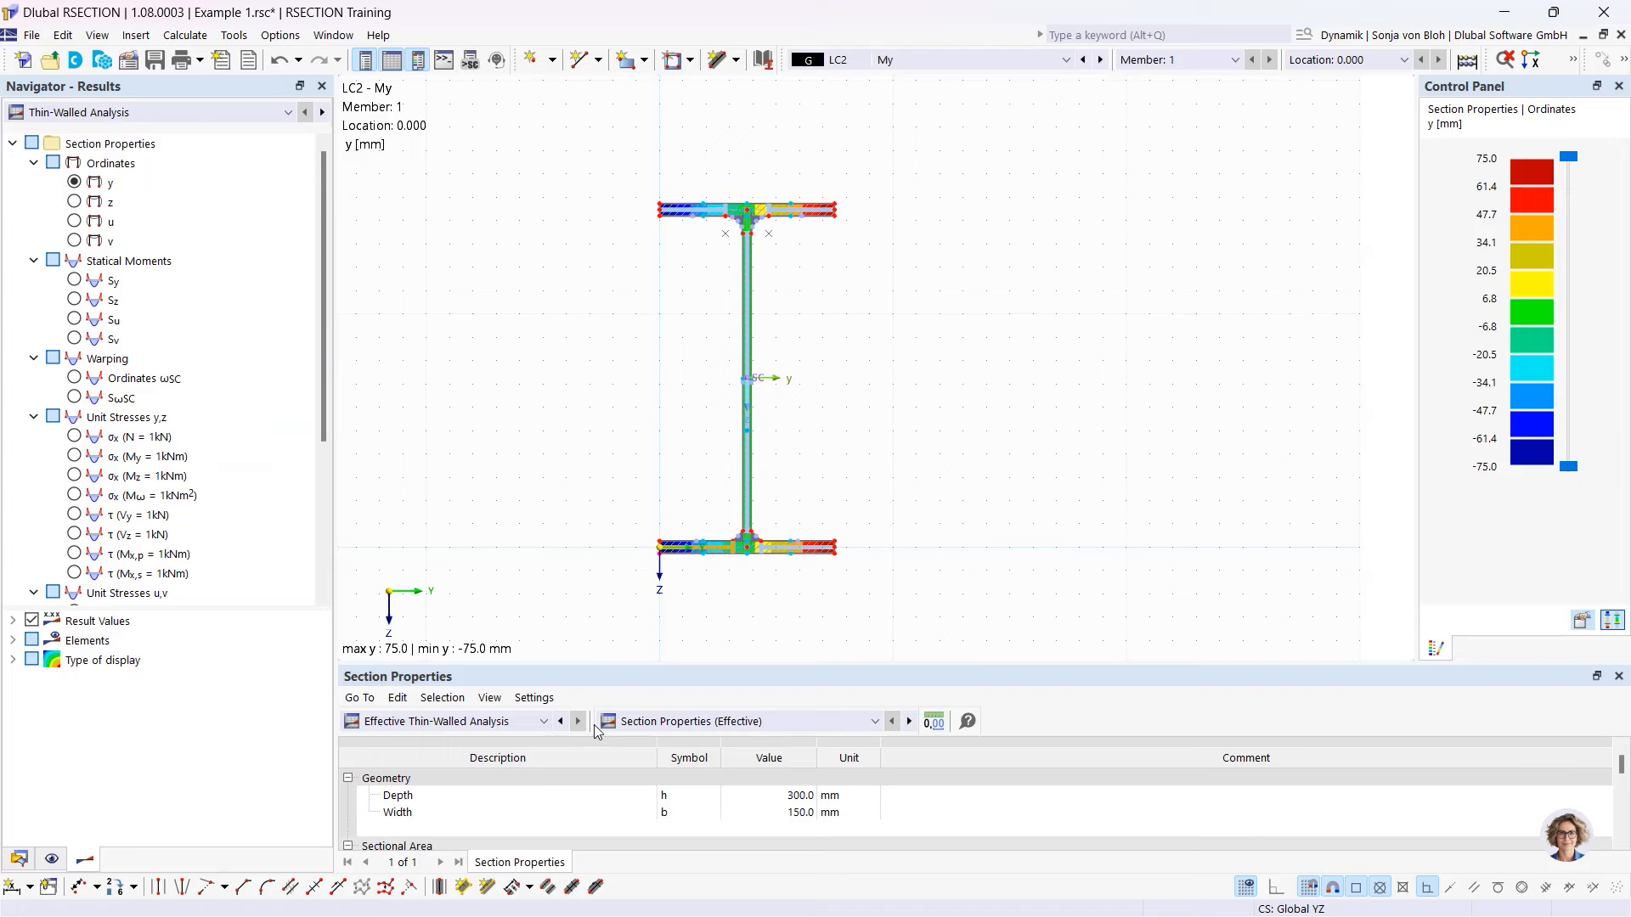
# - Show the Thin-Walled Analysis table of all stresses by stress points and make the results navigator slightly narrower
pyautogui.click(543, 722)
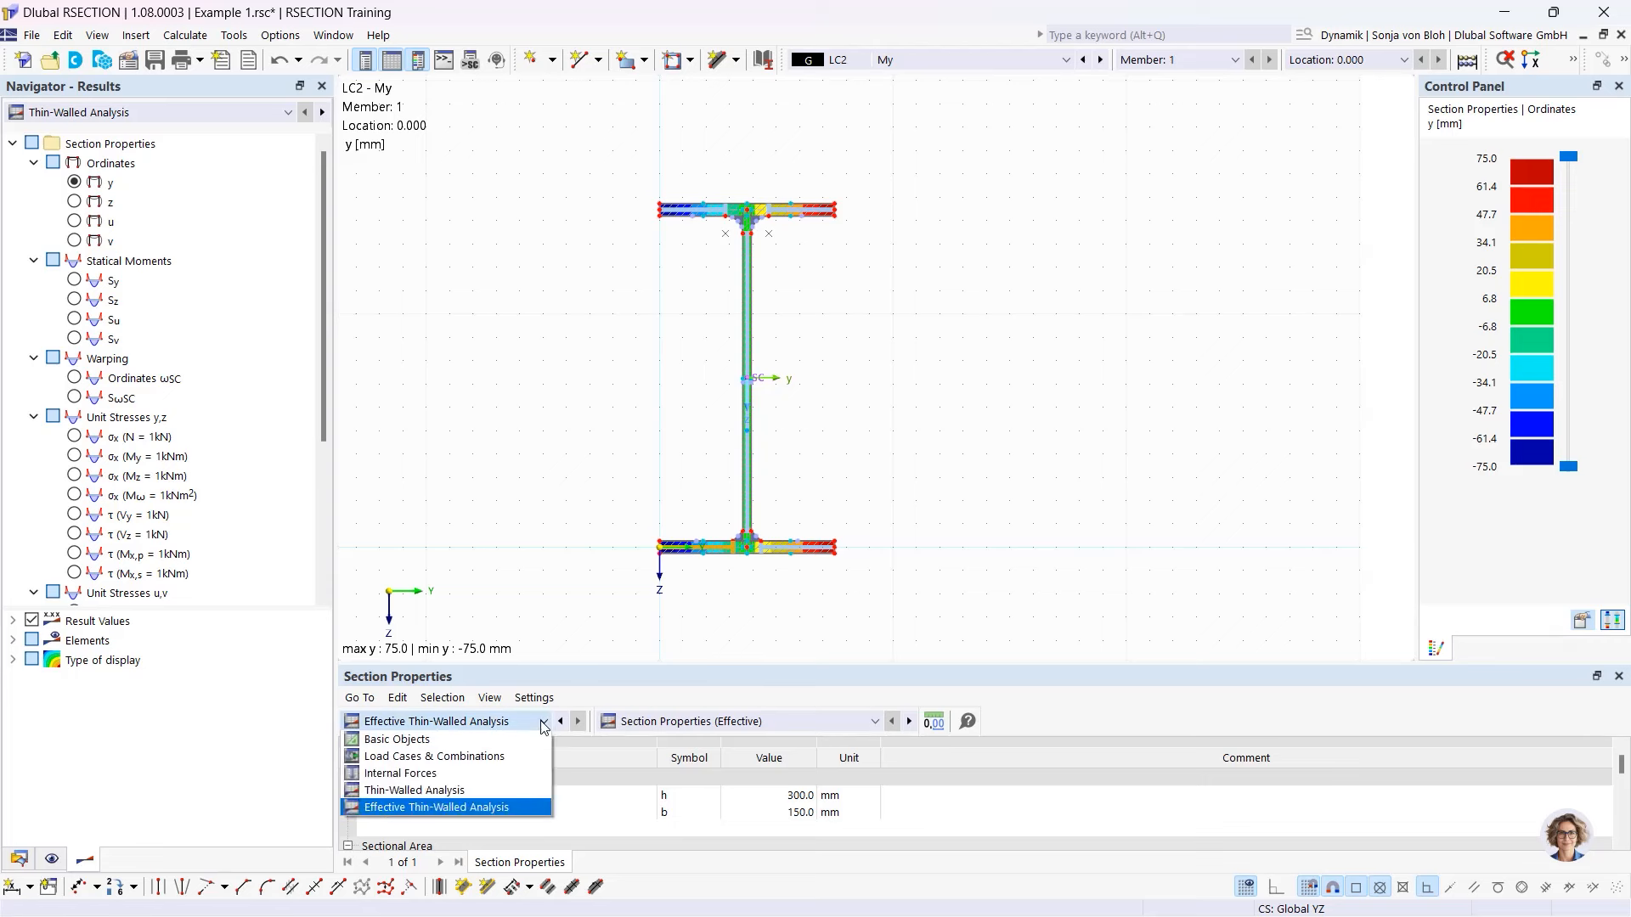
pyautogui.click(458, 795)
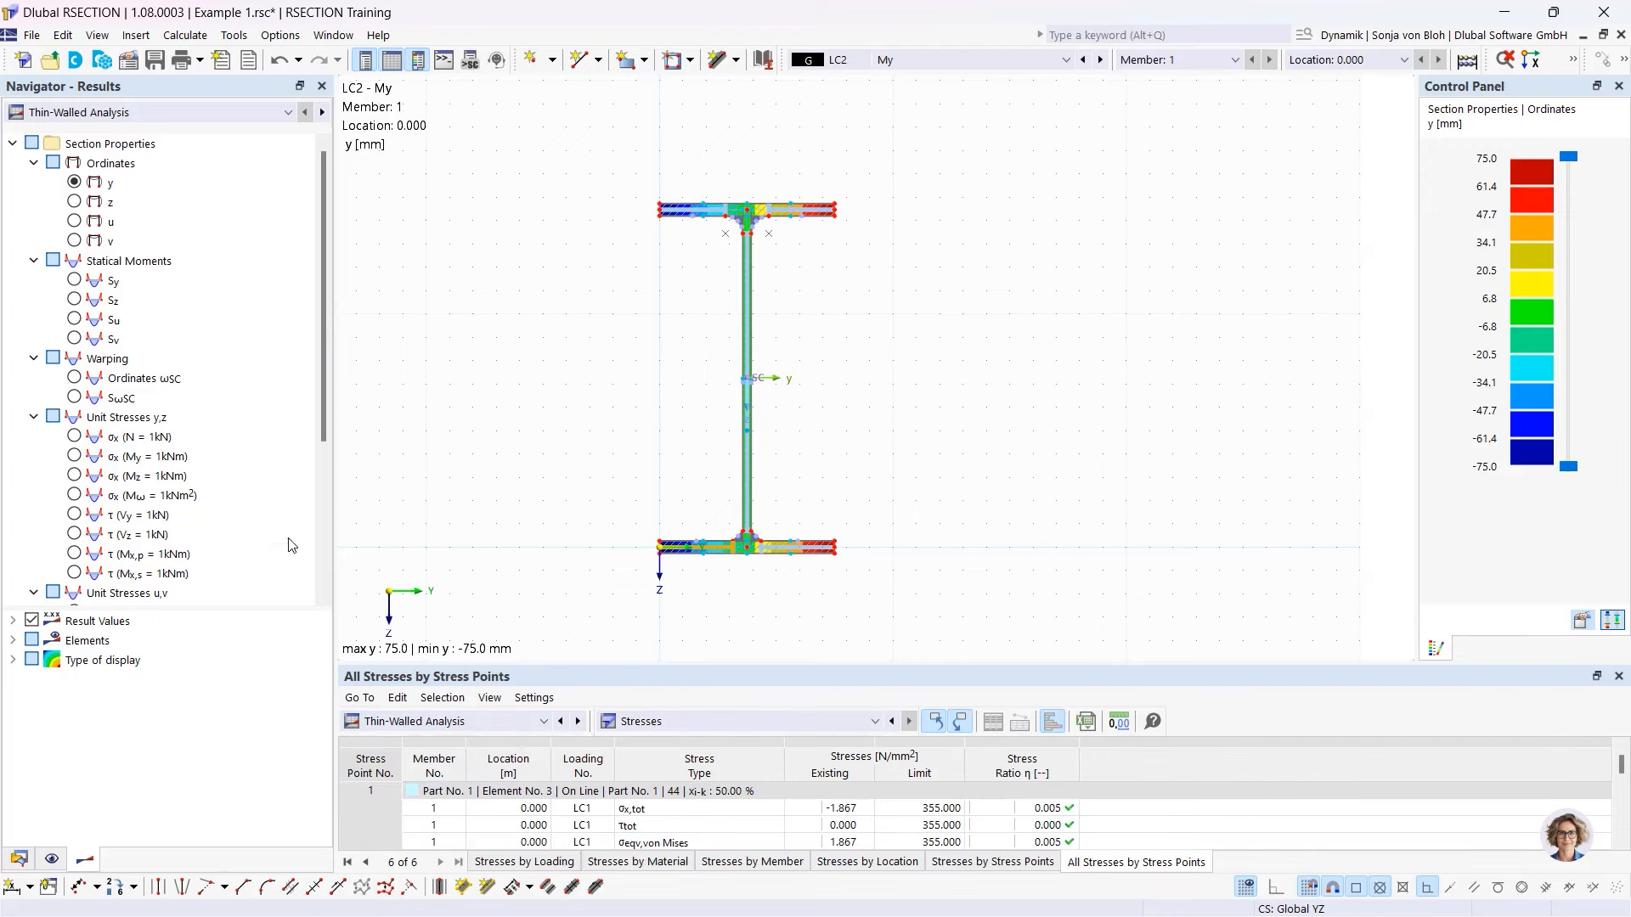
pyautogui.moveTo(335, 506); pyautogui.dragTo(296, 500)
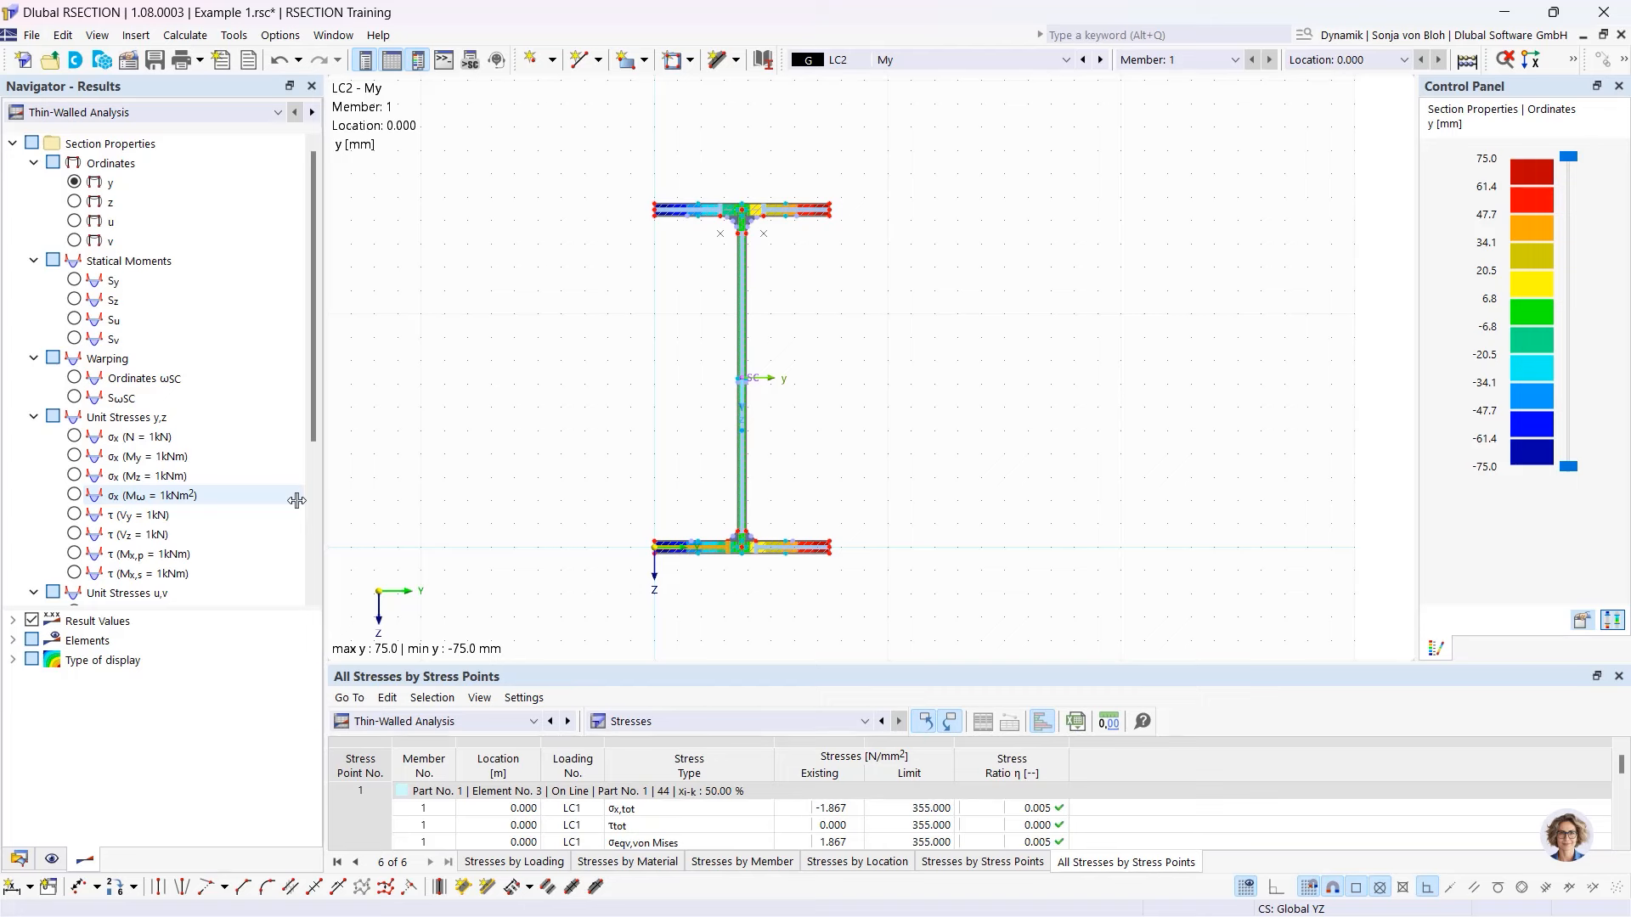
# - Display the σx,tot stresses for load case LC1 as plain diagrams by turning the isobands display type off
pyautogui.click(1067, 60)
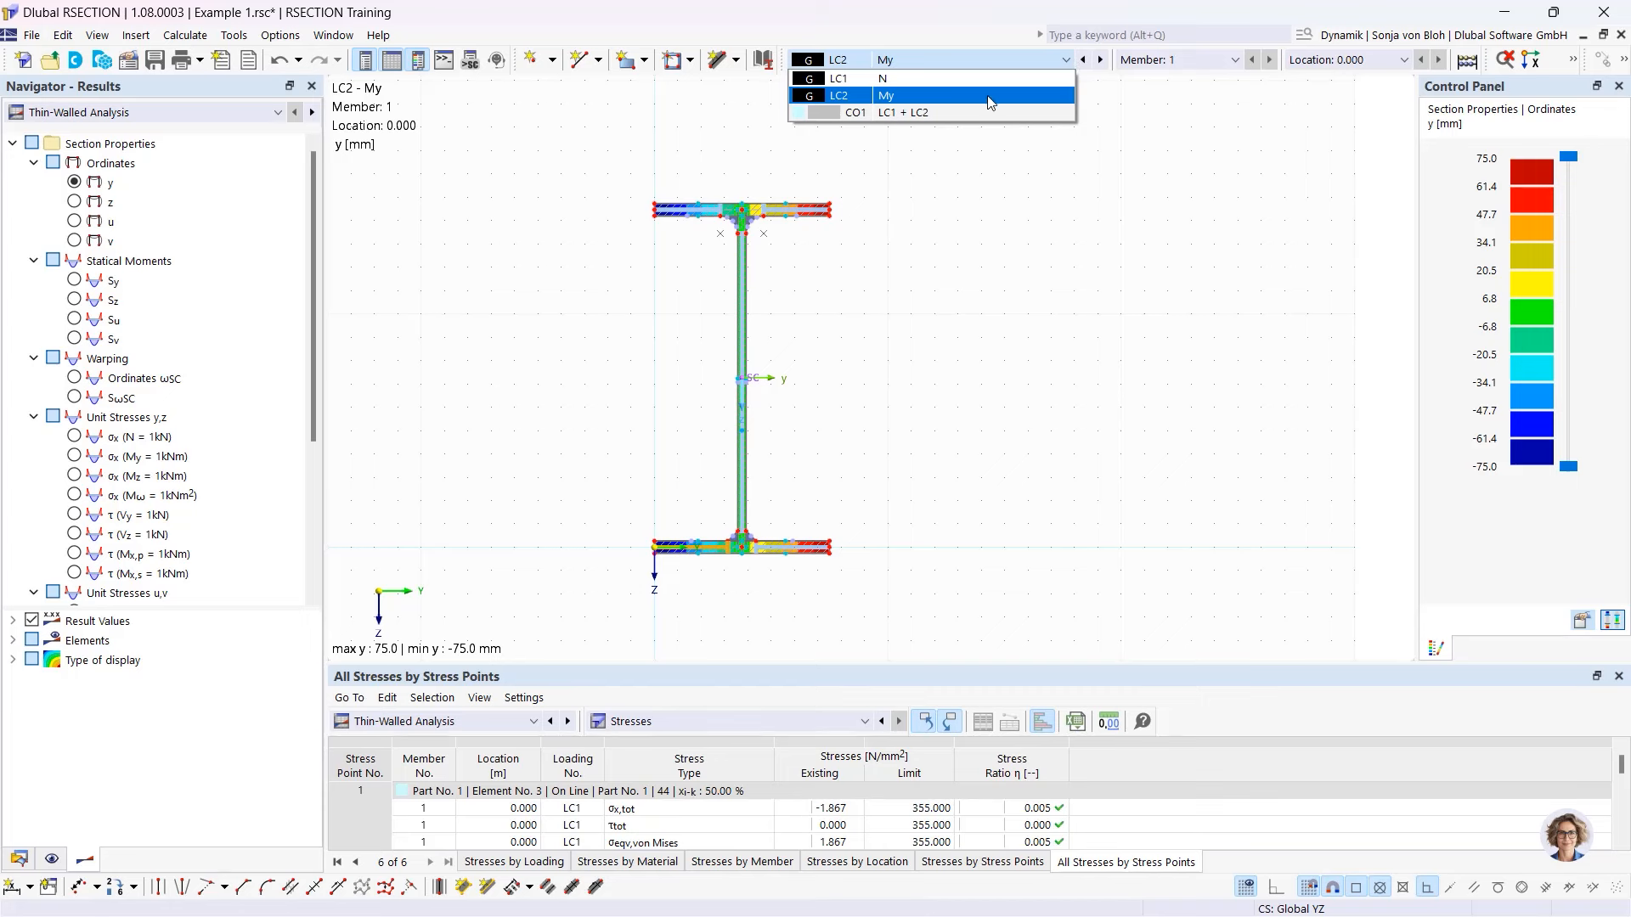
pyautogui.click(890, 80)
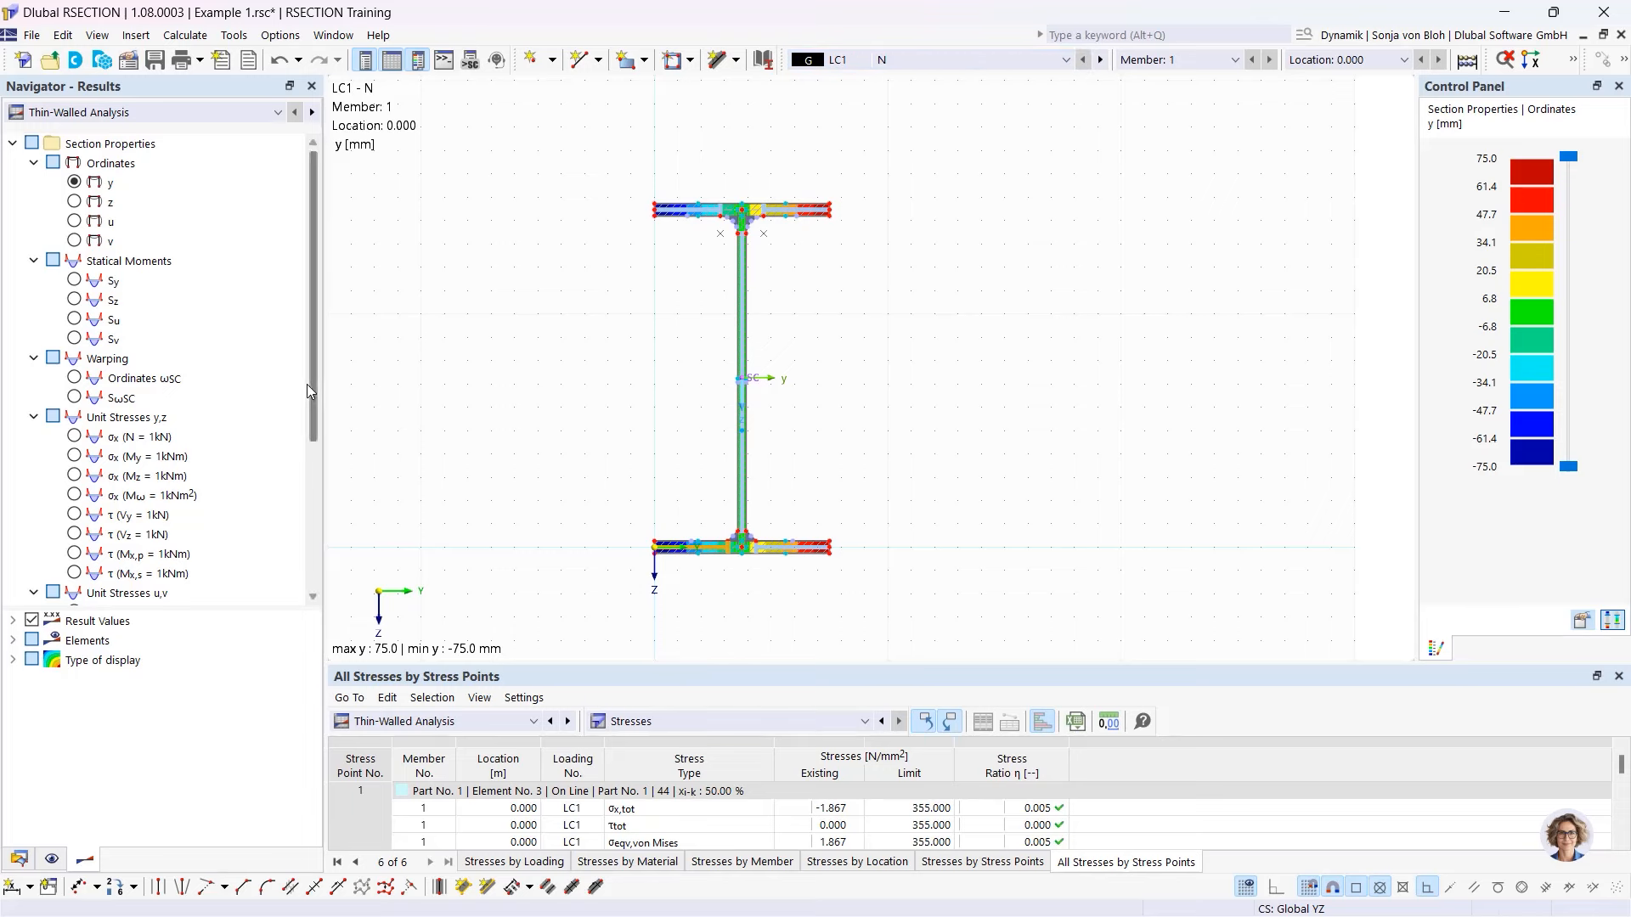
pyautogui.moveTo(312, 386); pyautogui.dragTo(313, 531)
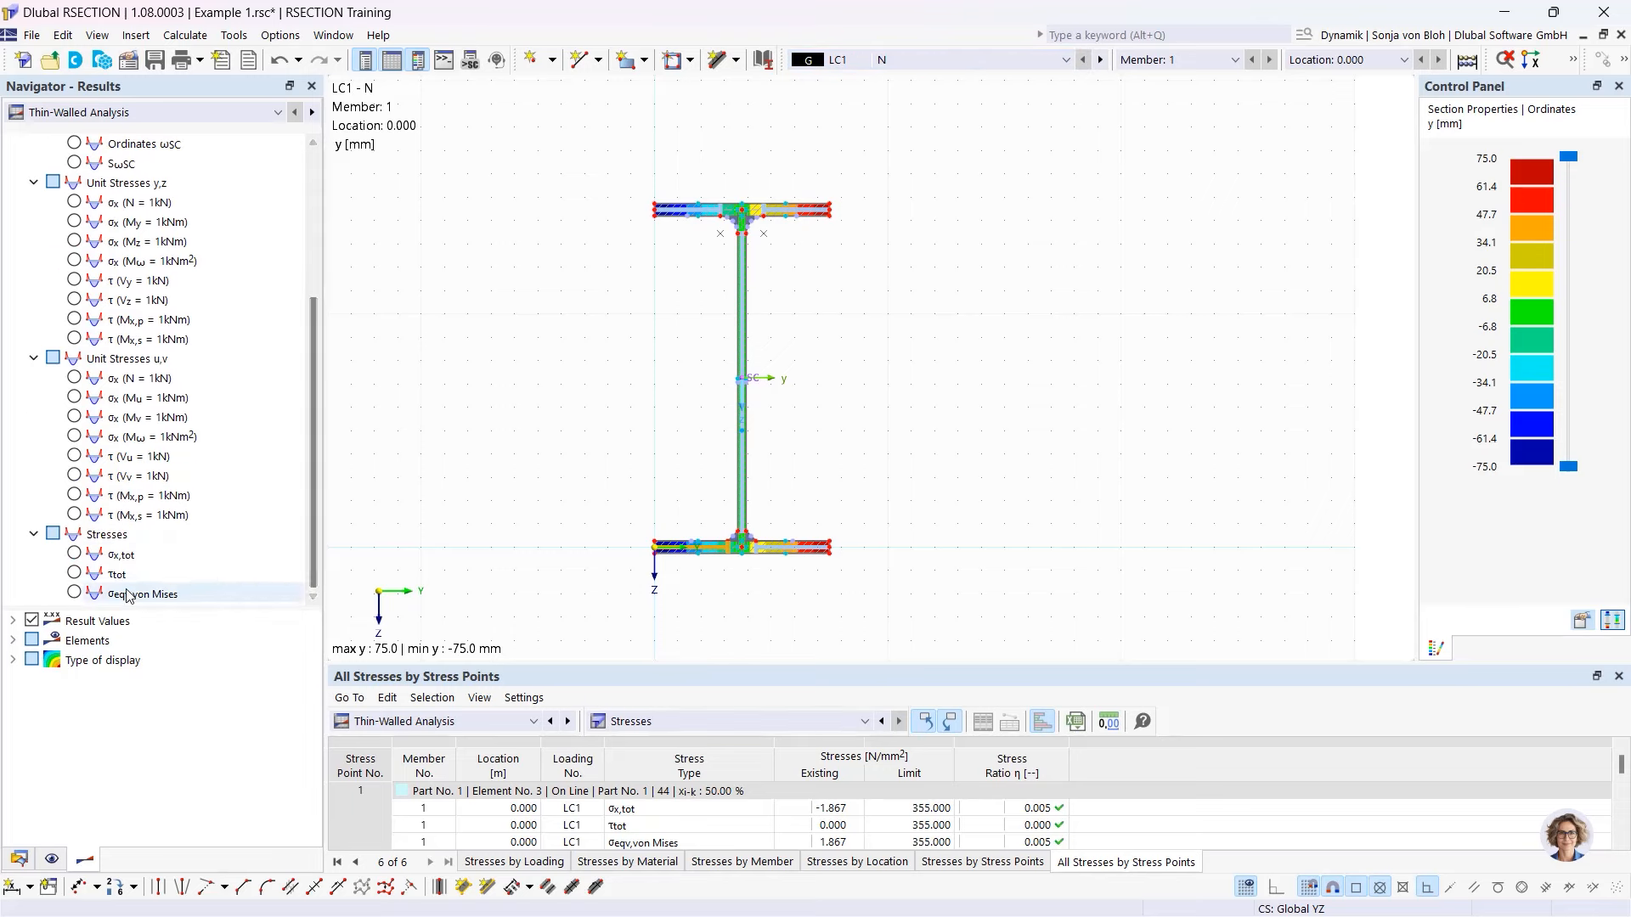
pyautogui.click(75, 554)
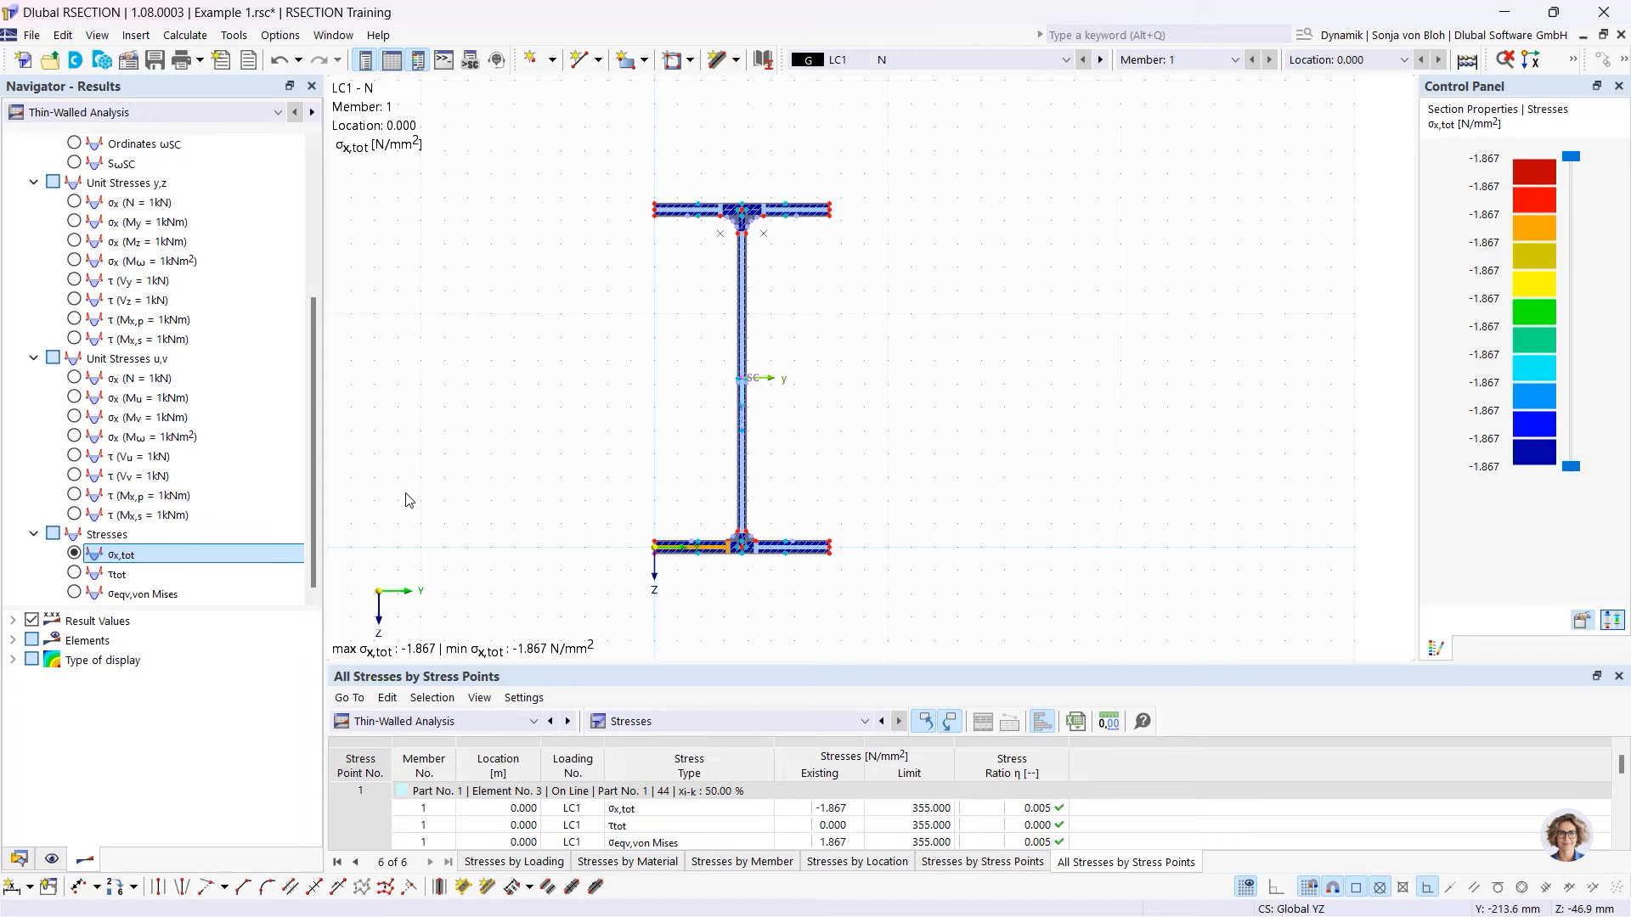
pyautogui.click(12, 661)
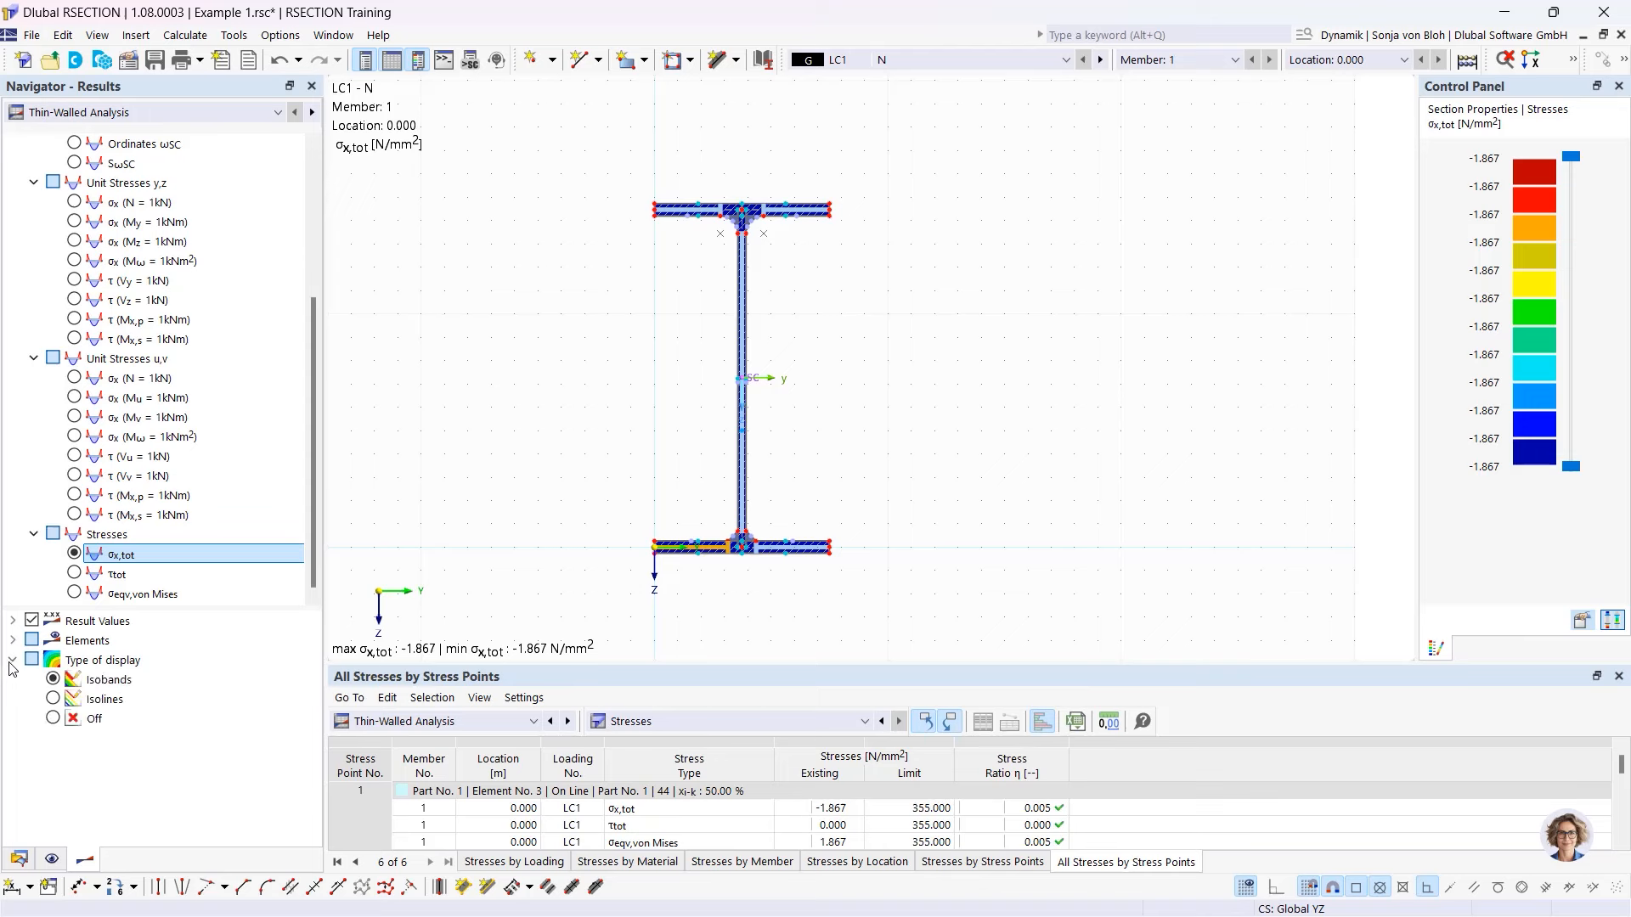
pyautogui.click(54, 719)
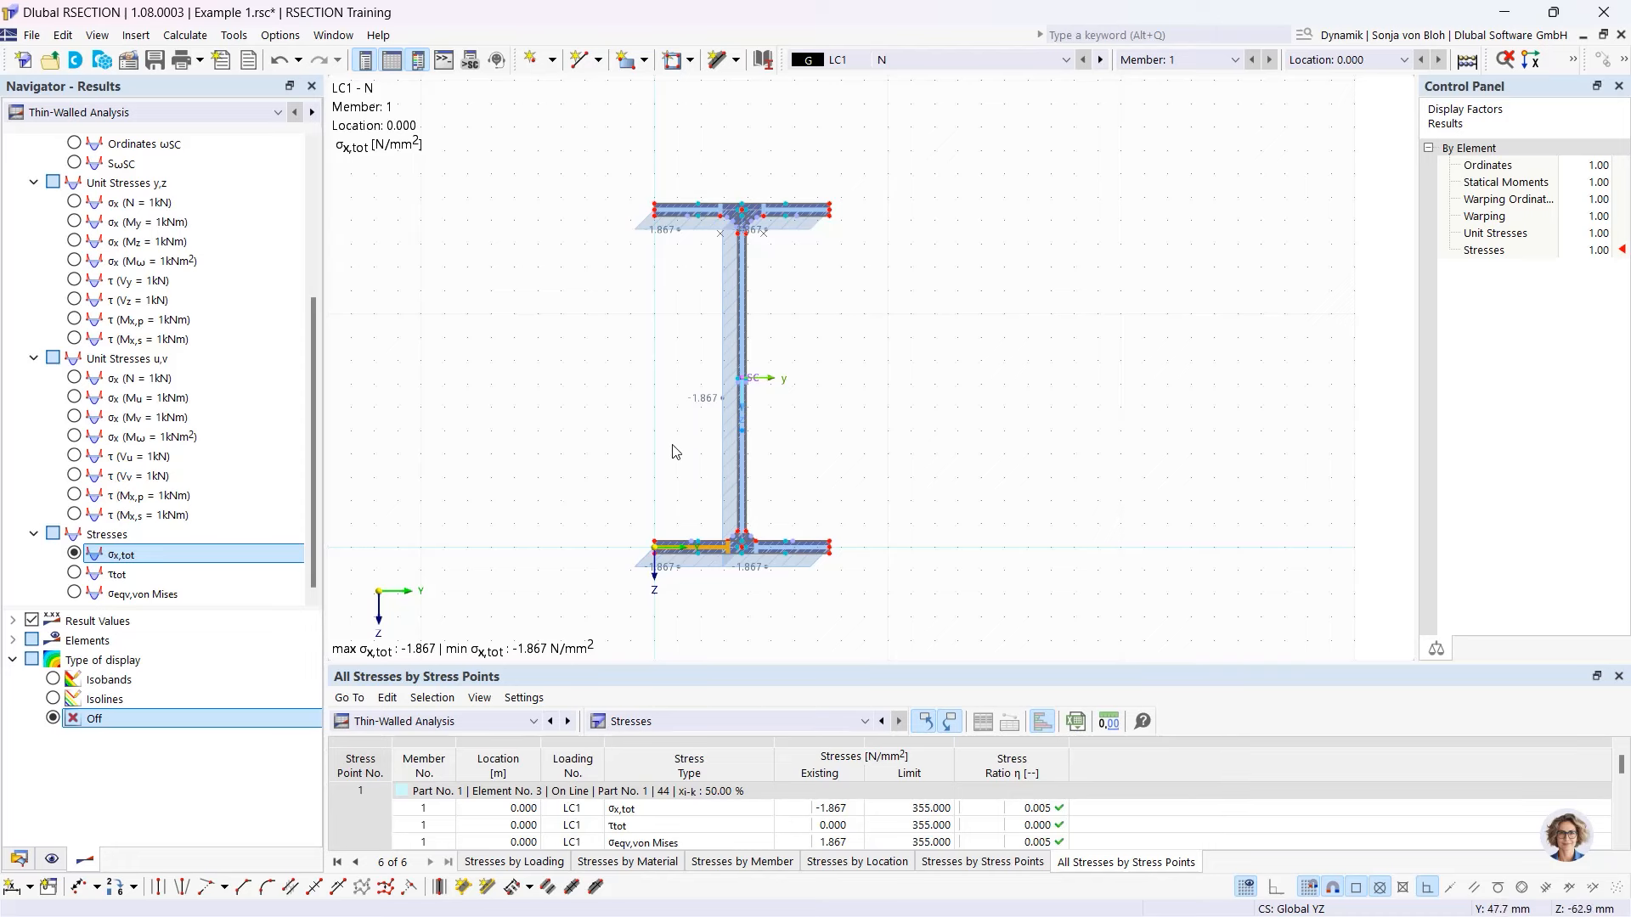
# - Select the user-defined stress point on the web, enlarge the results table and examine its σx,tot value for LC2
pyautogui.click(742, 430)
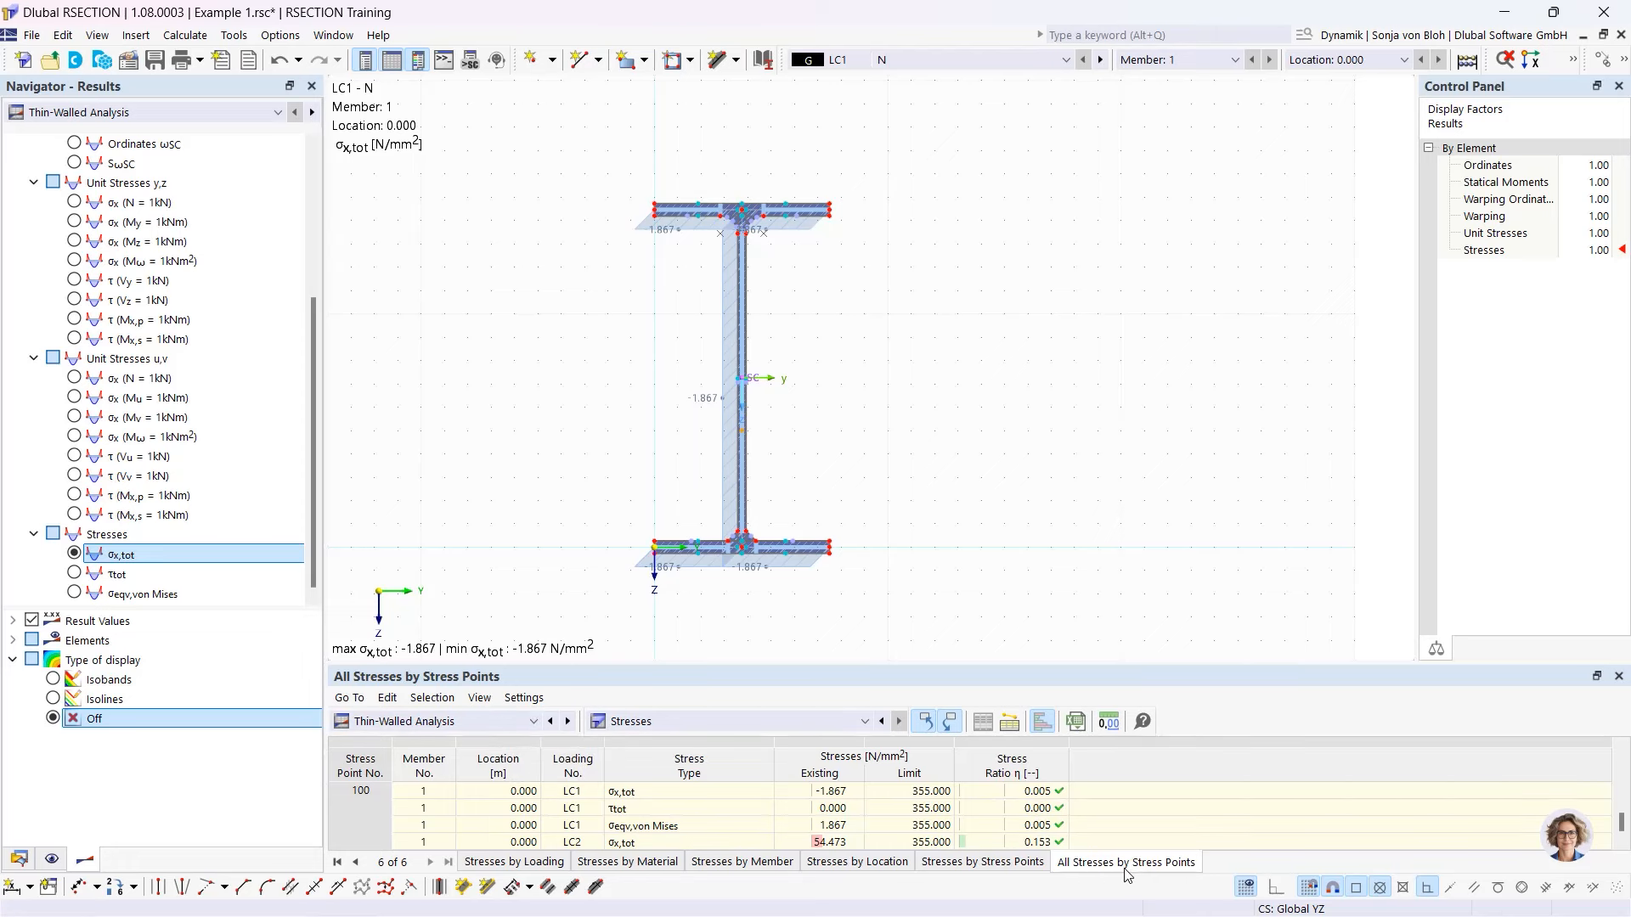
pyautogui.doubleClick(740, 432)
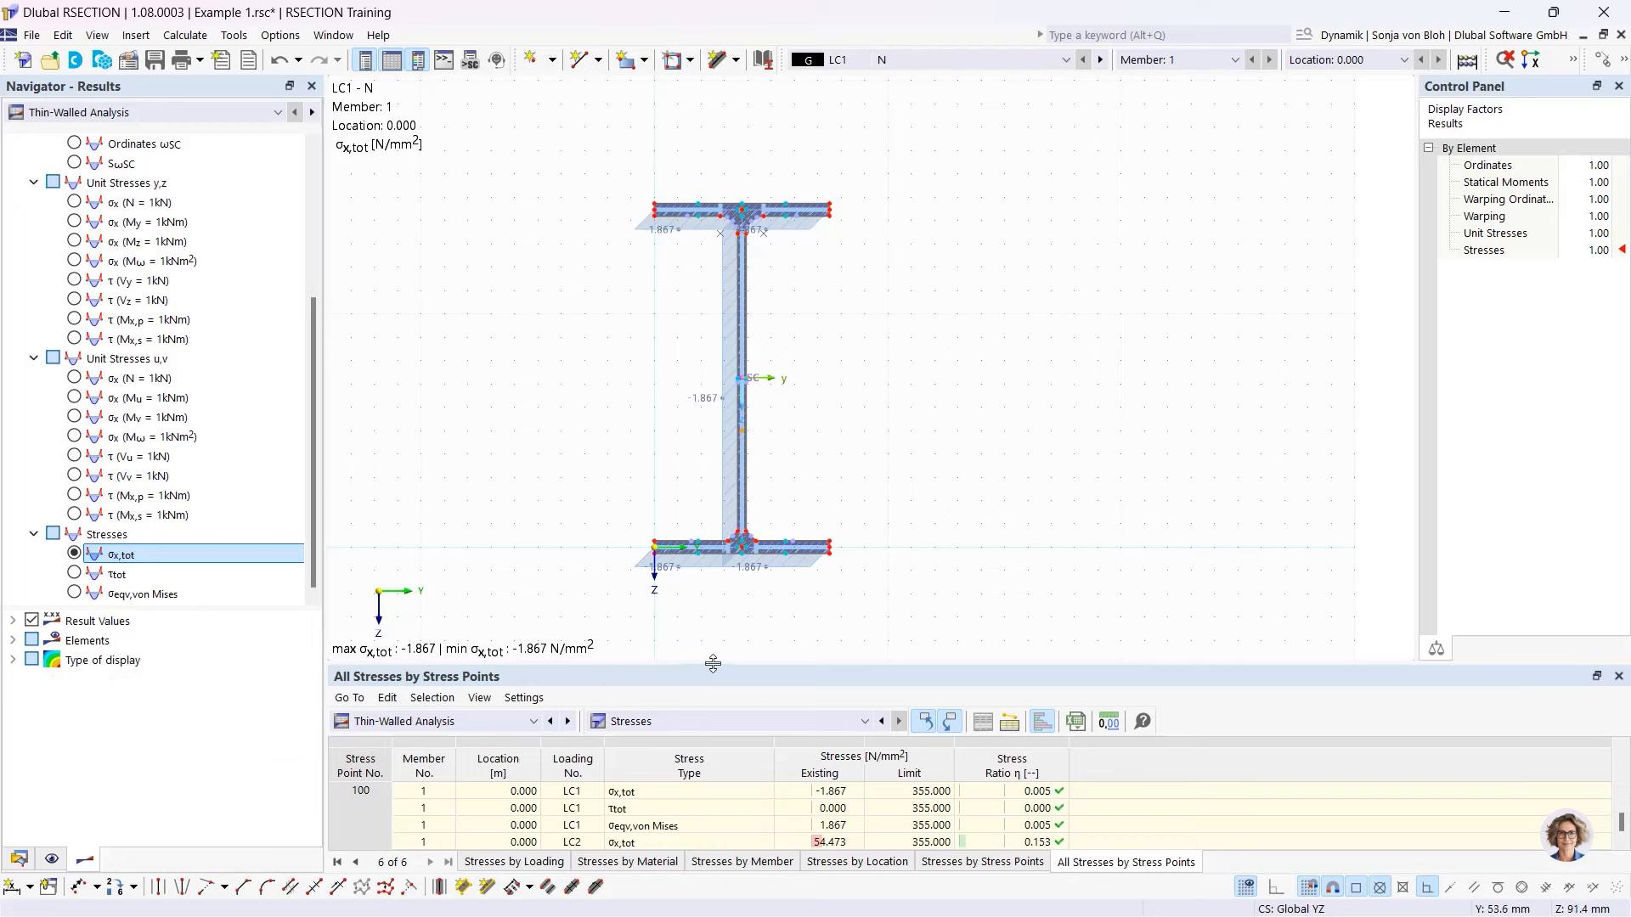
pyautogui.moveTo(713, 668); pyautogui.dragTo(726, 517)
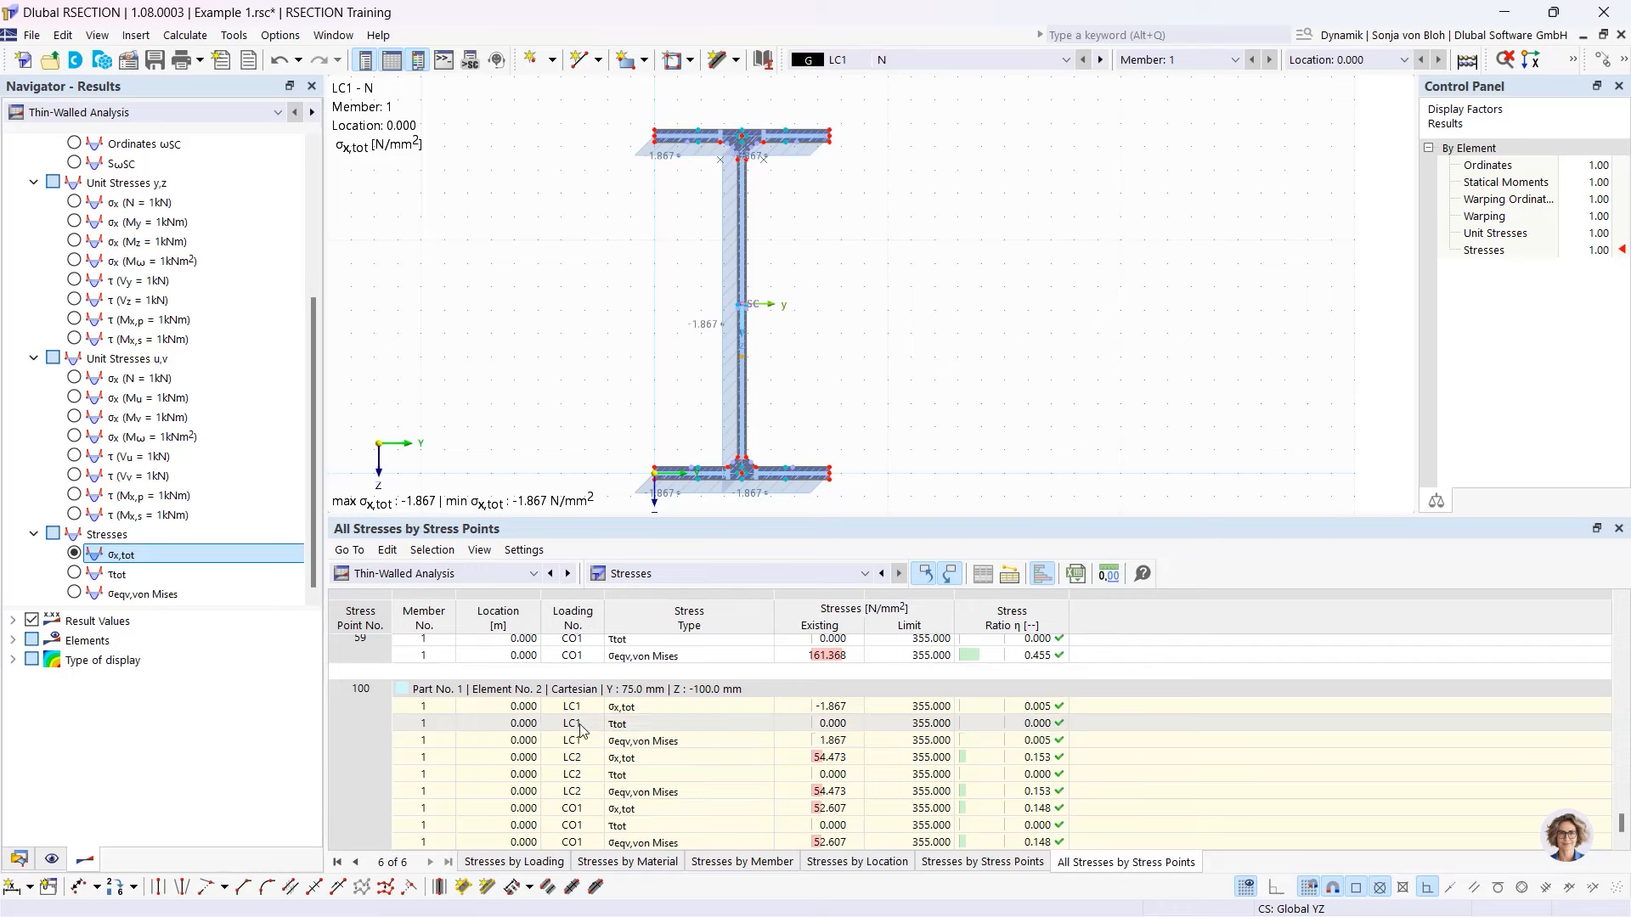
pyautogui.click(826, 758)
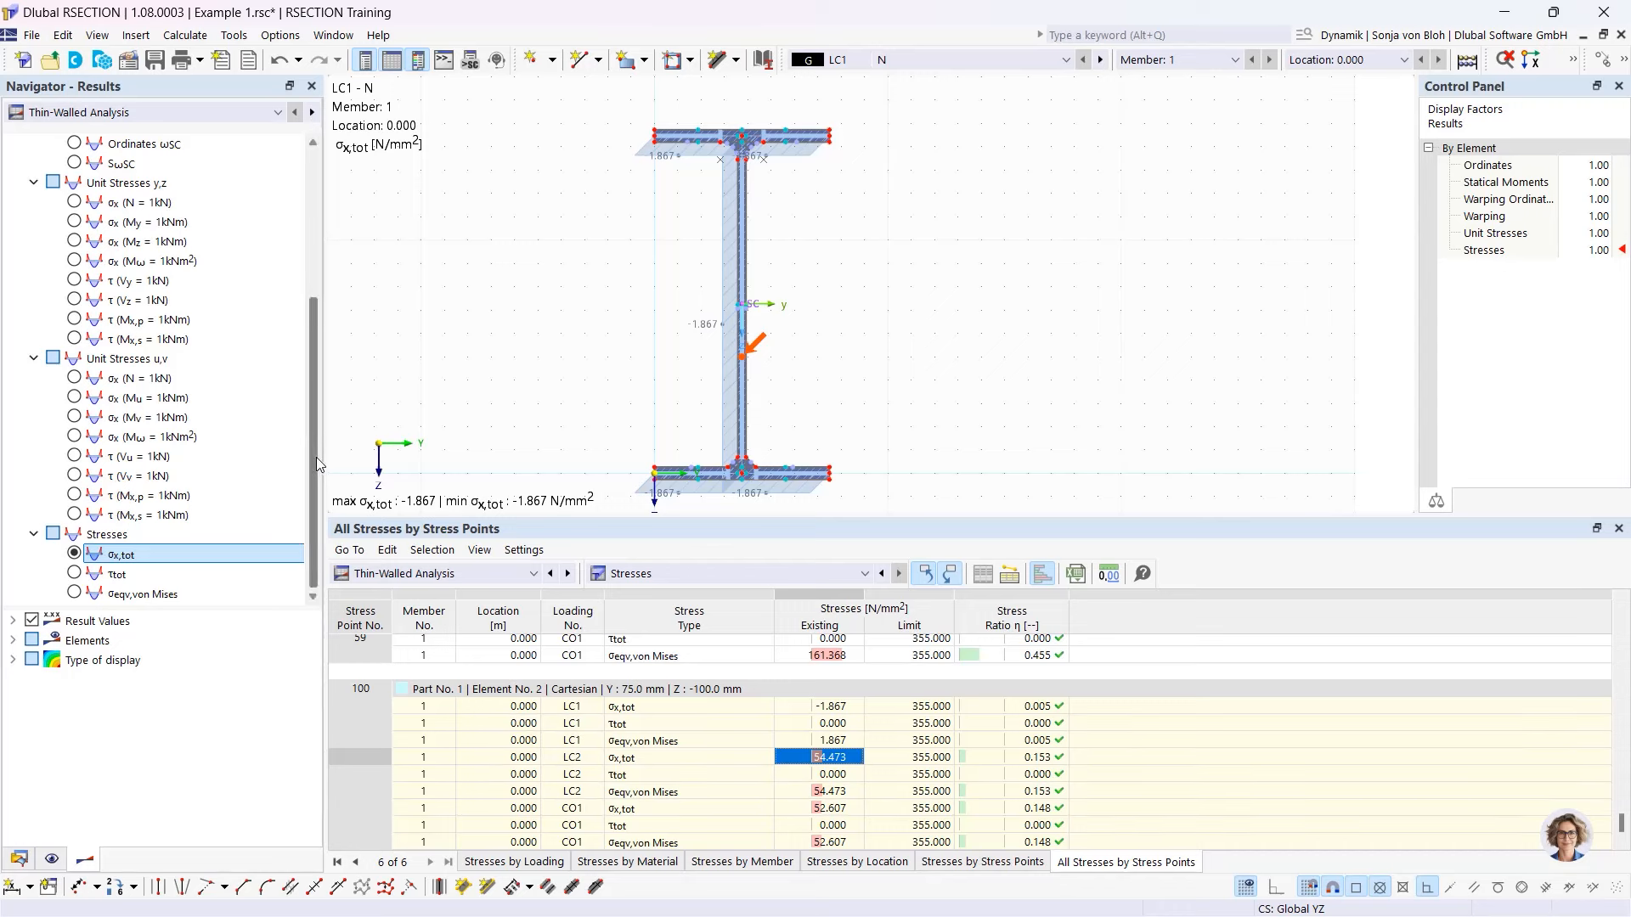
# - View the statical moments Sy and Sz in the graphic and show the Statical Moments and Warping table
pyautogui.moveTo(316, 457); pyautogui.dragTo(321, 270)
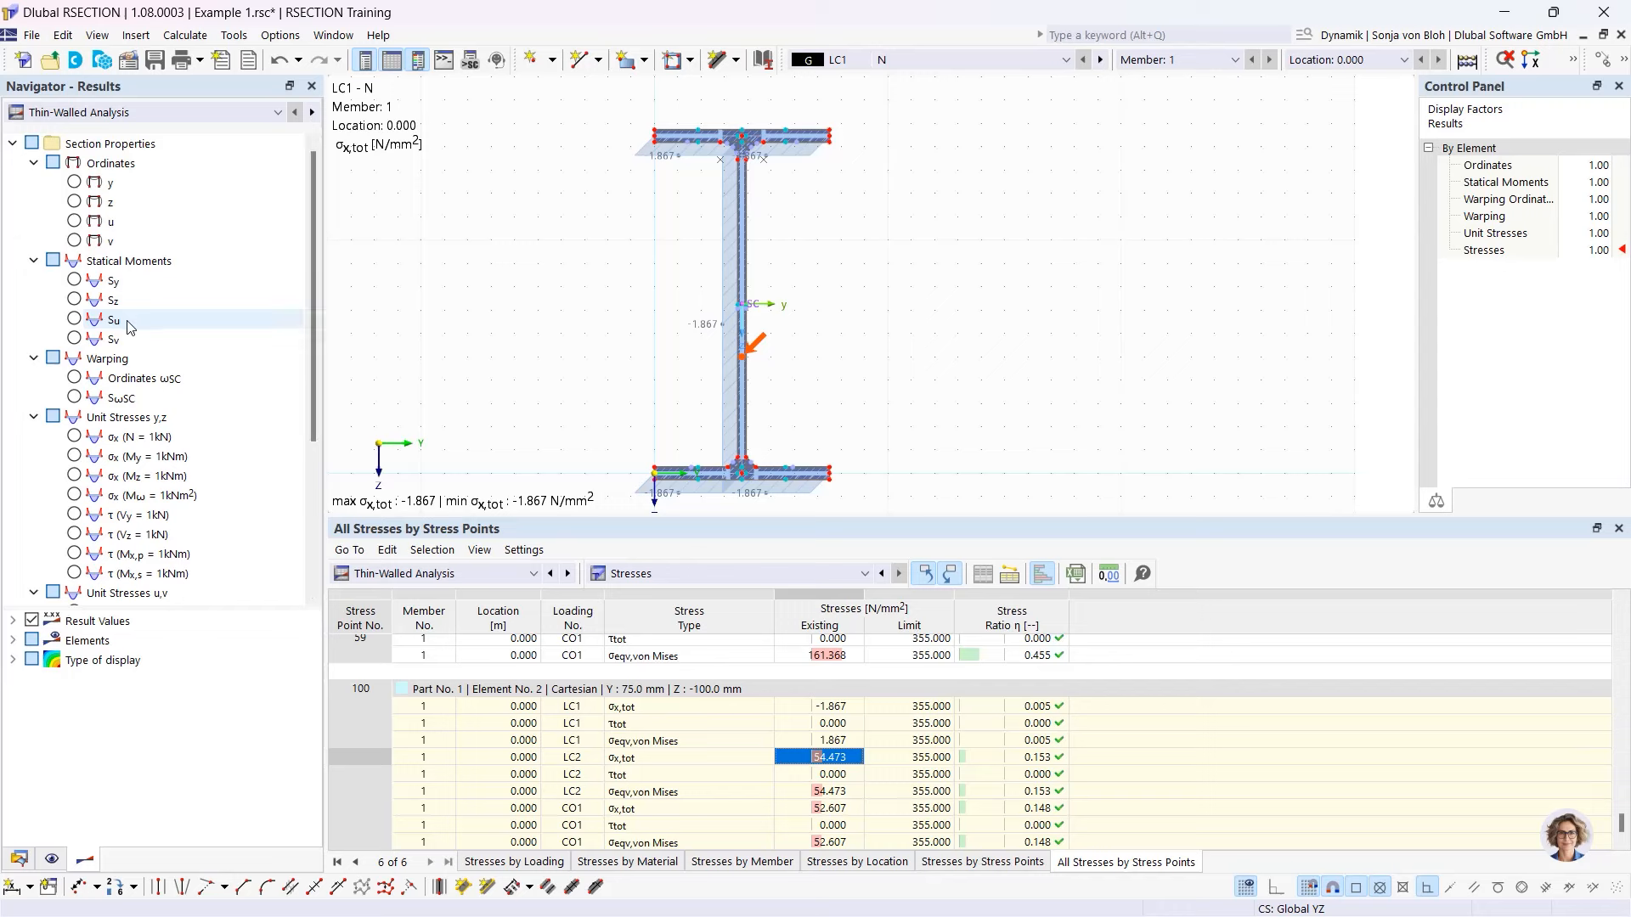
pyautogui.click(76, 280)
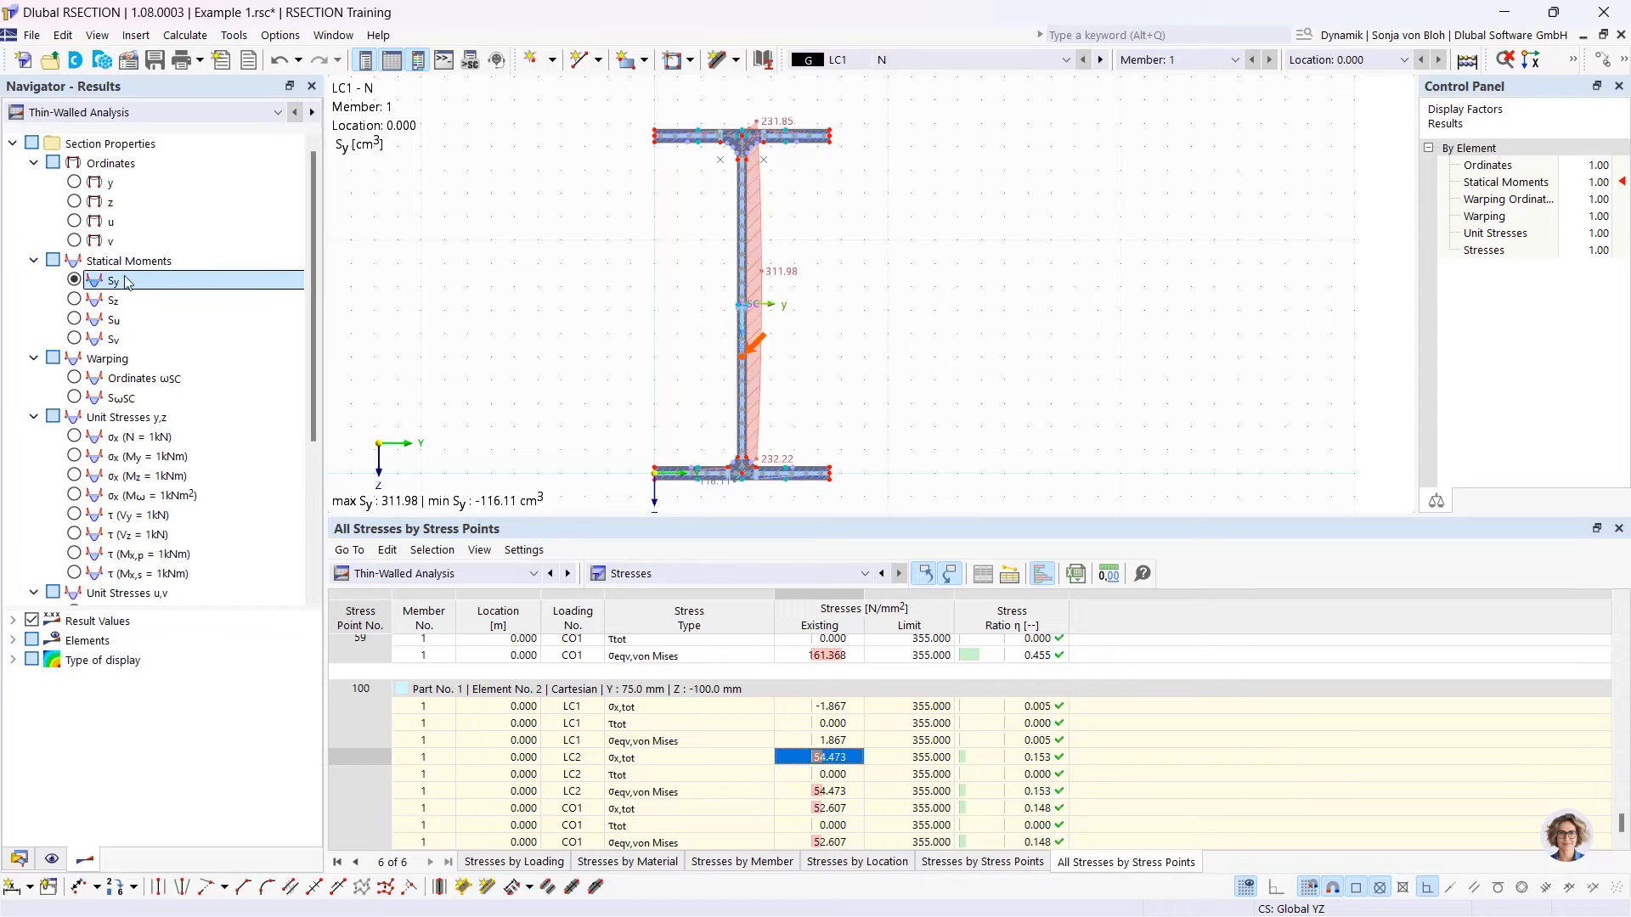
pyautogui.click(75, 299)
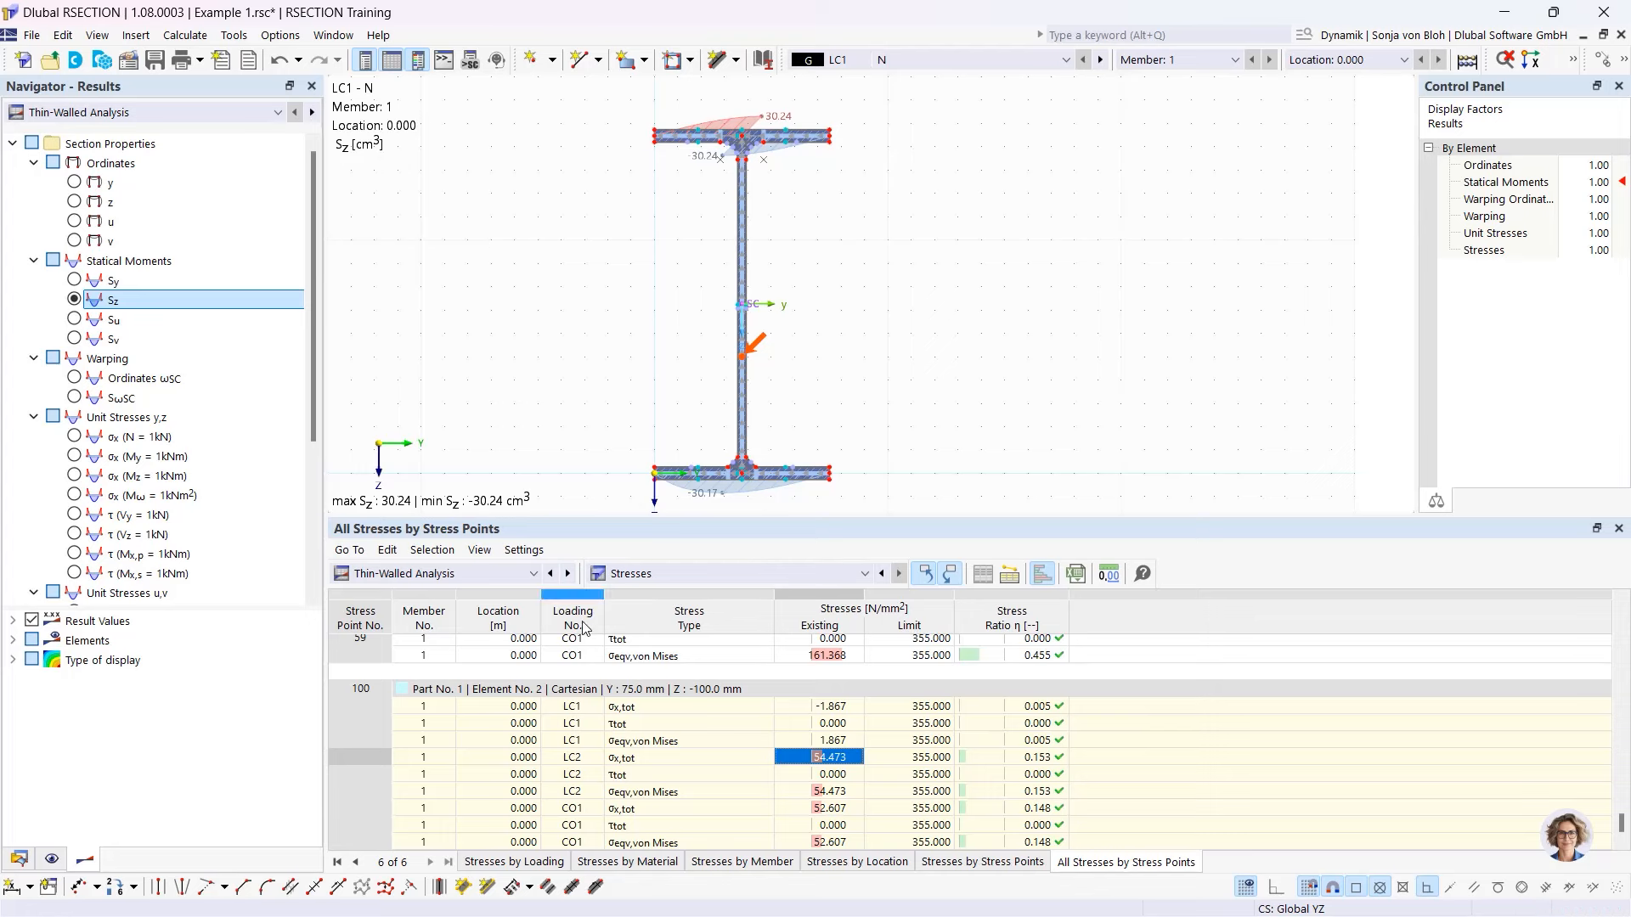
pyautogui.click(779, 580)
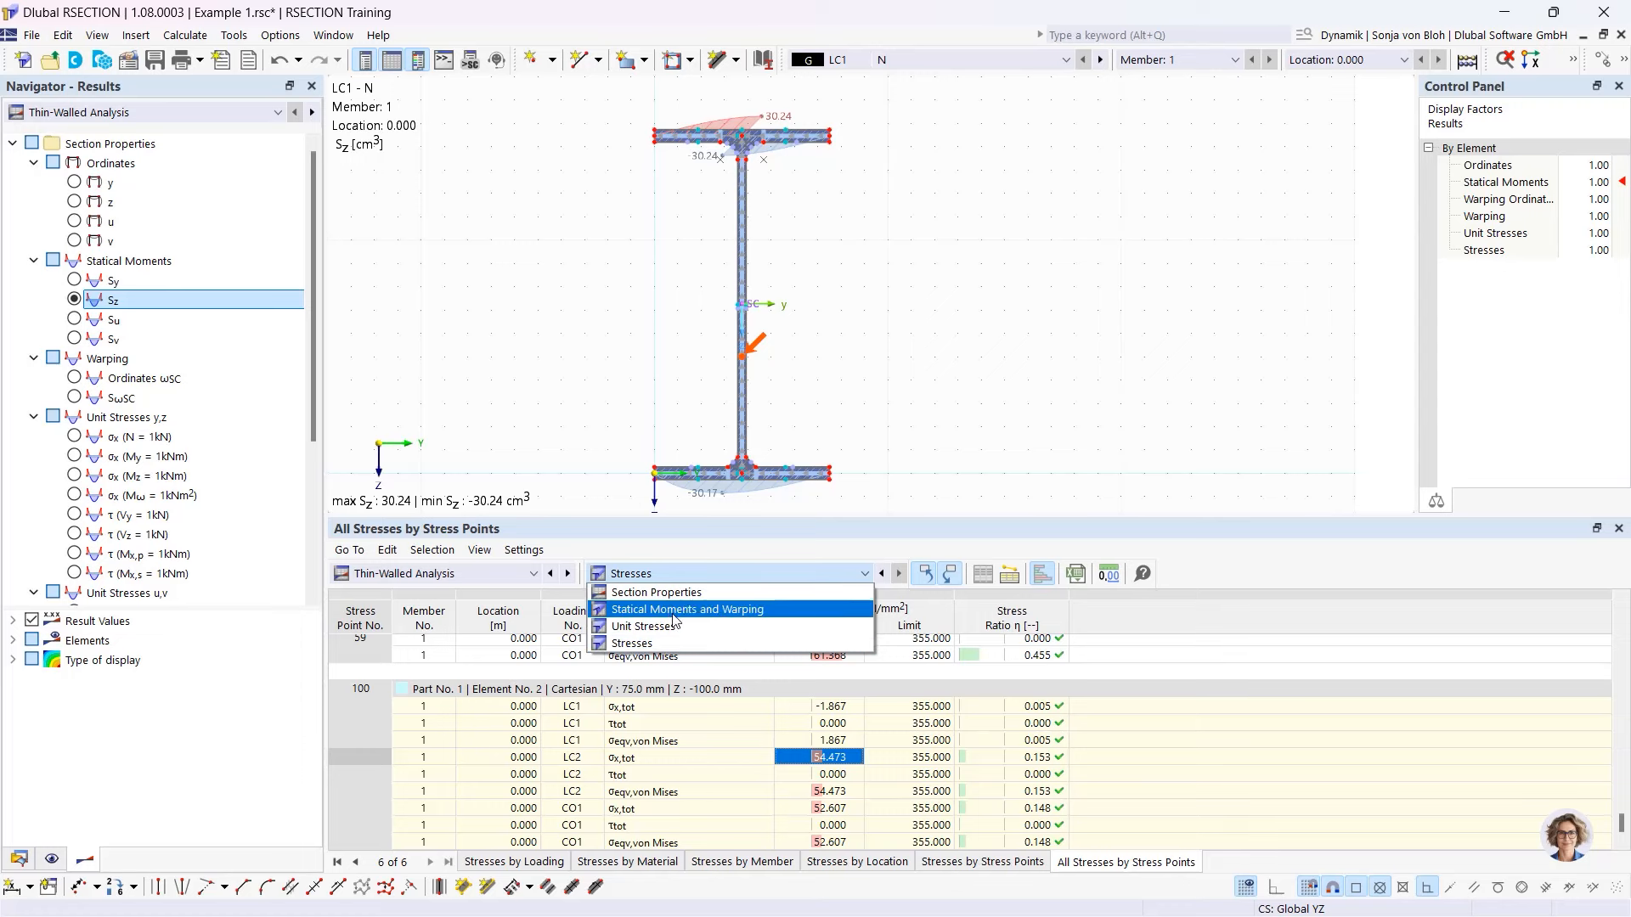
pyautogui.click(718, 611)
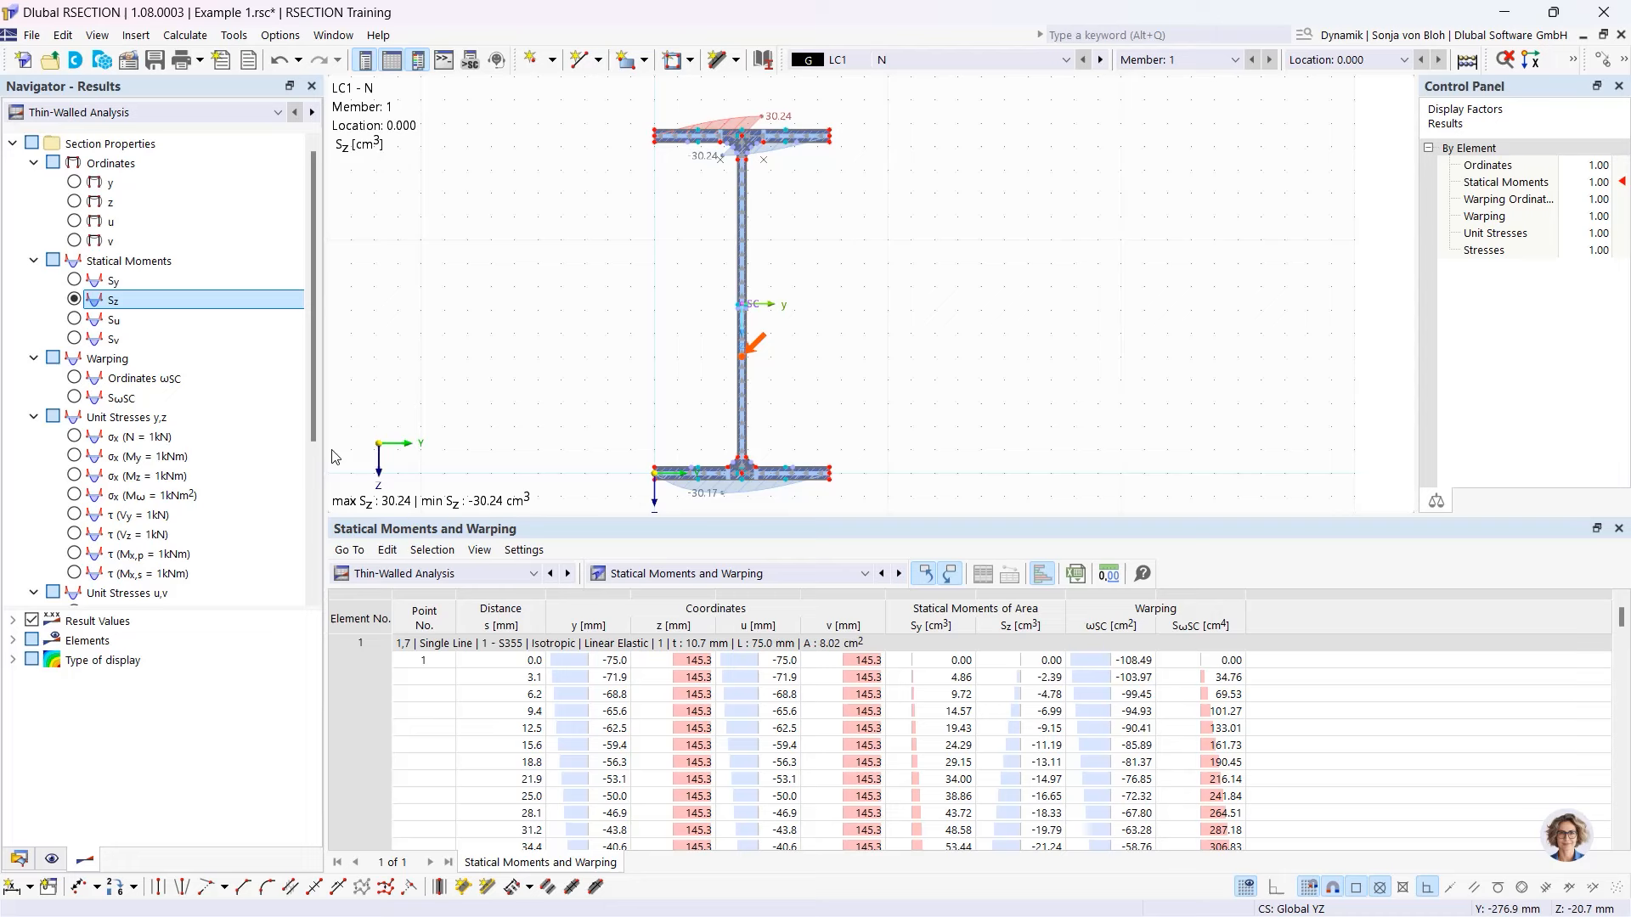
# - Display the σx,tot diagram of the Effective Thin-Walled Analysis and show the effective section properties table
pyautogui.click(174, 113)
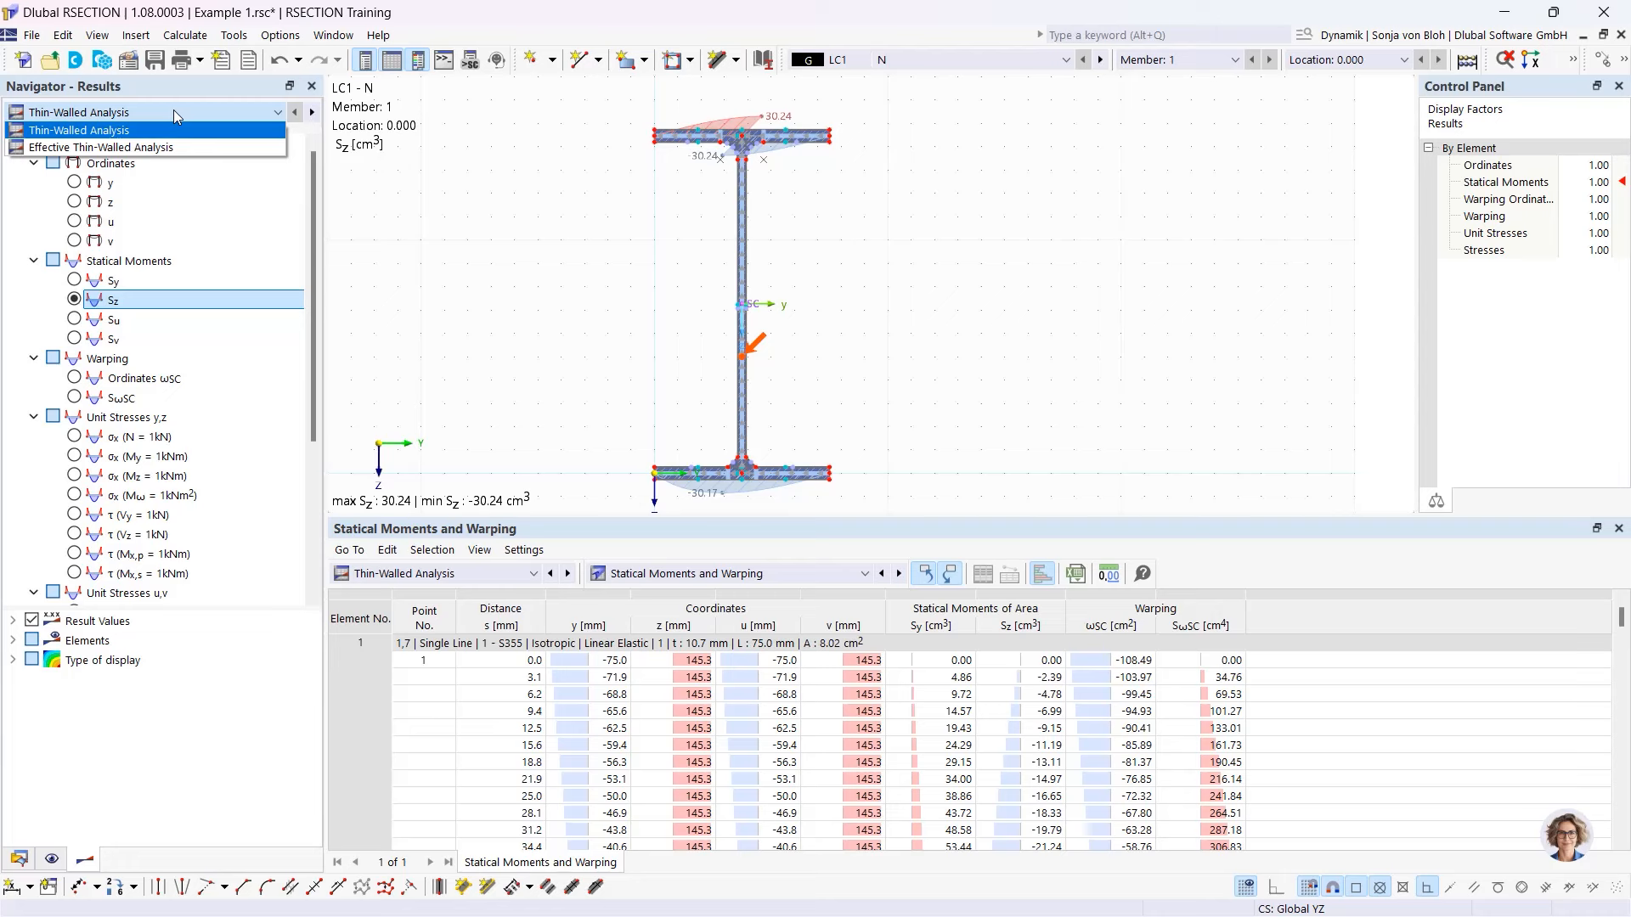
pyautogui.click(178, 149)
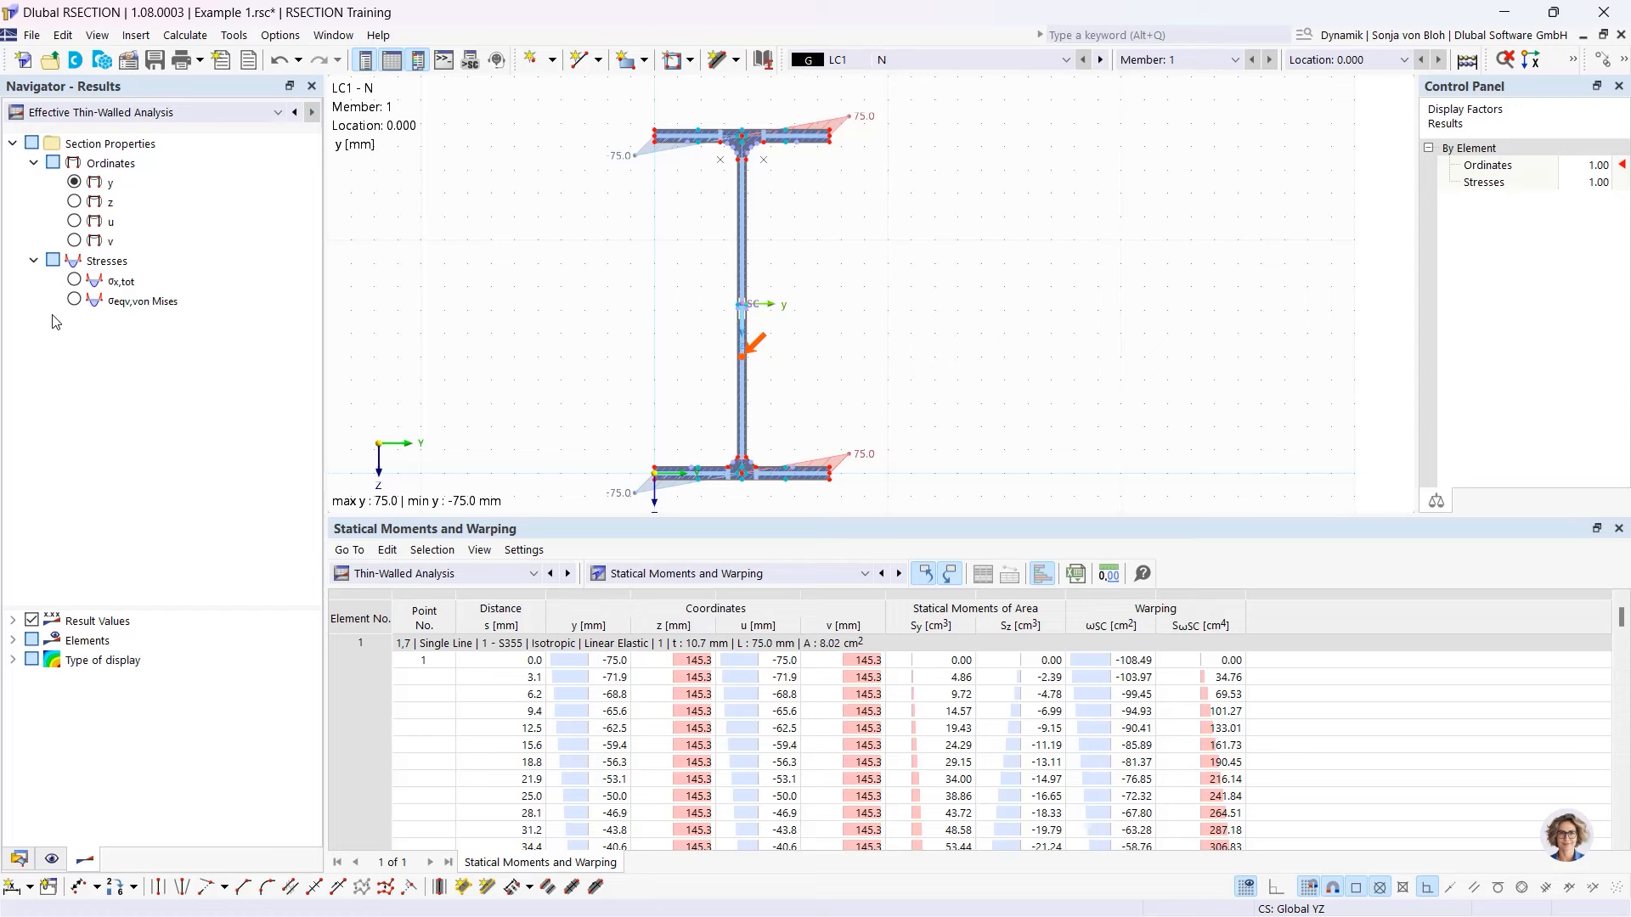
pyautogui.click(75, 281)
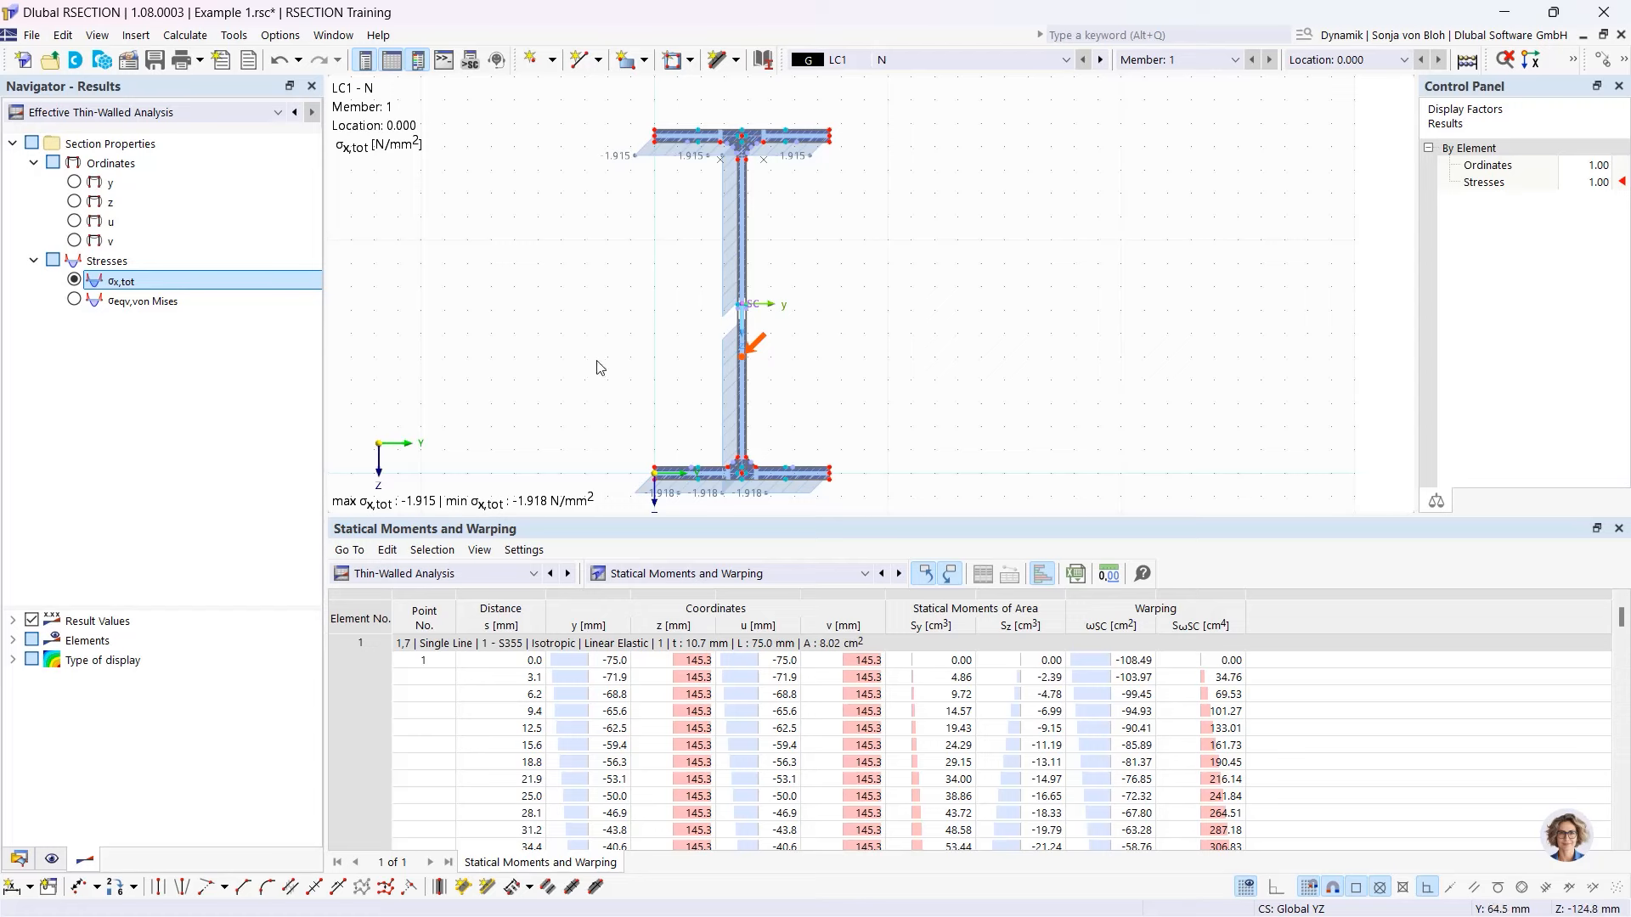
pyautogui.click(510, 575)
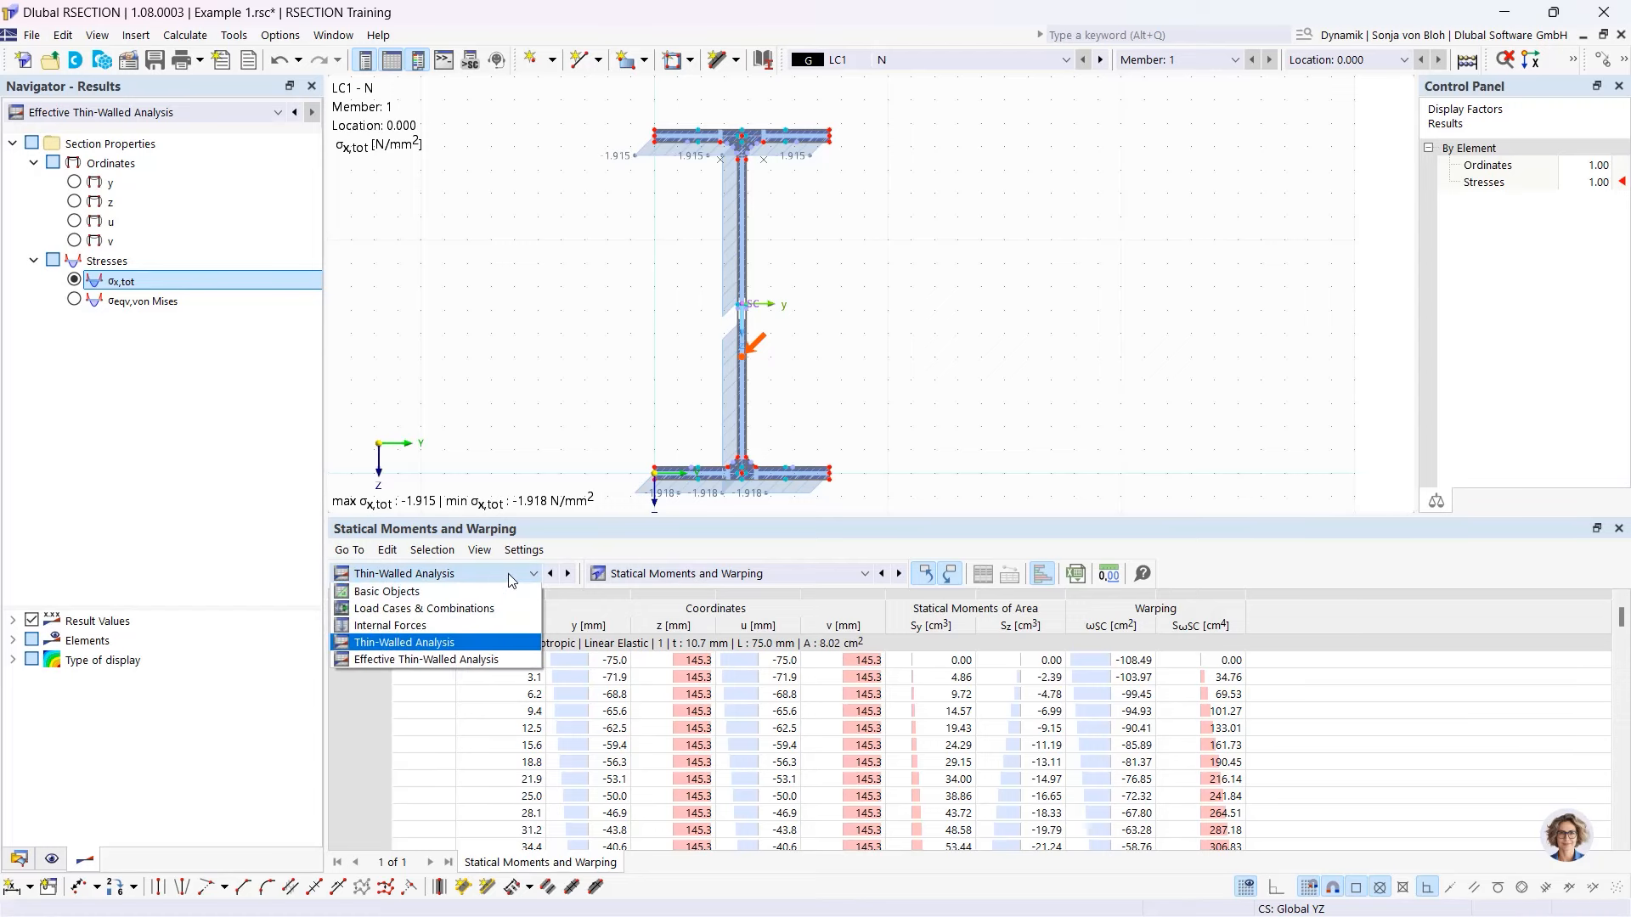
pyautogui.click(453, 661)
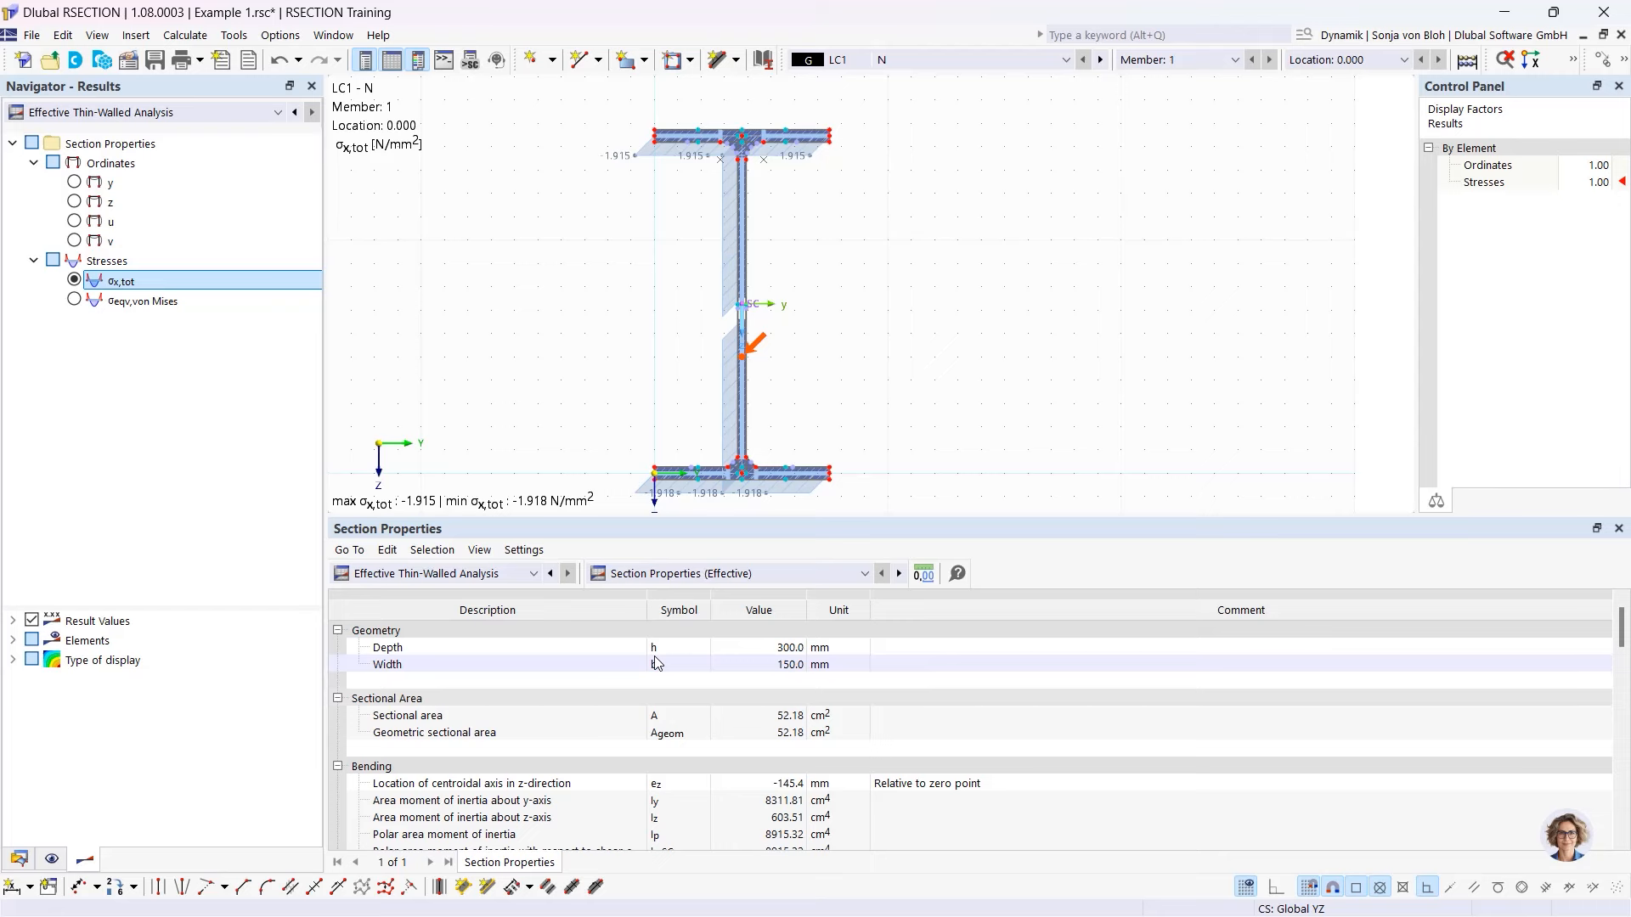
# - Compare the sectional area in the Section Properties tables of the Thin-Walled Analysis and the Effective Thin-Walled Analysis
pyautogui.click(535, 575)
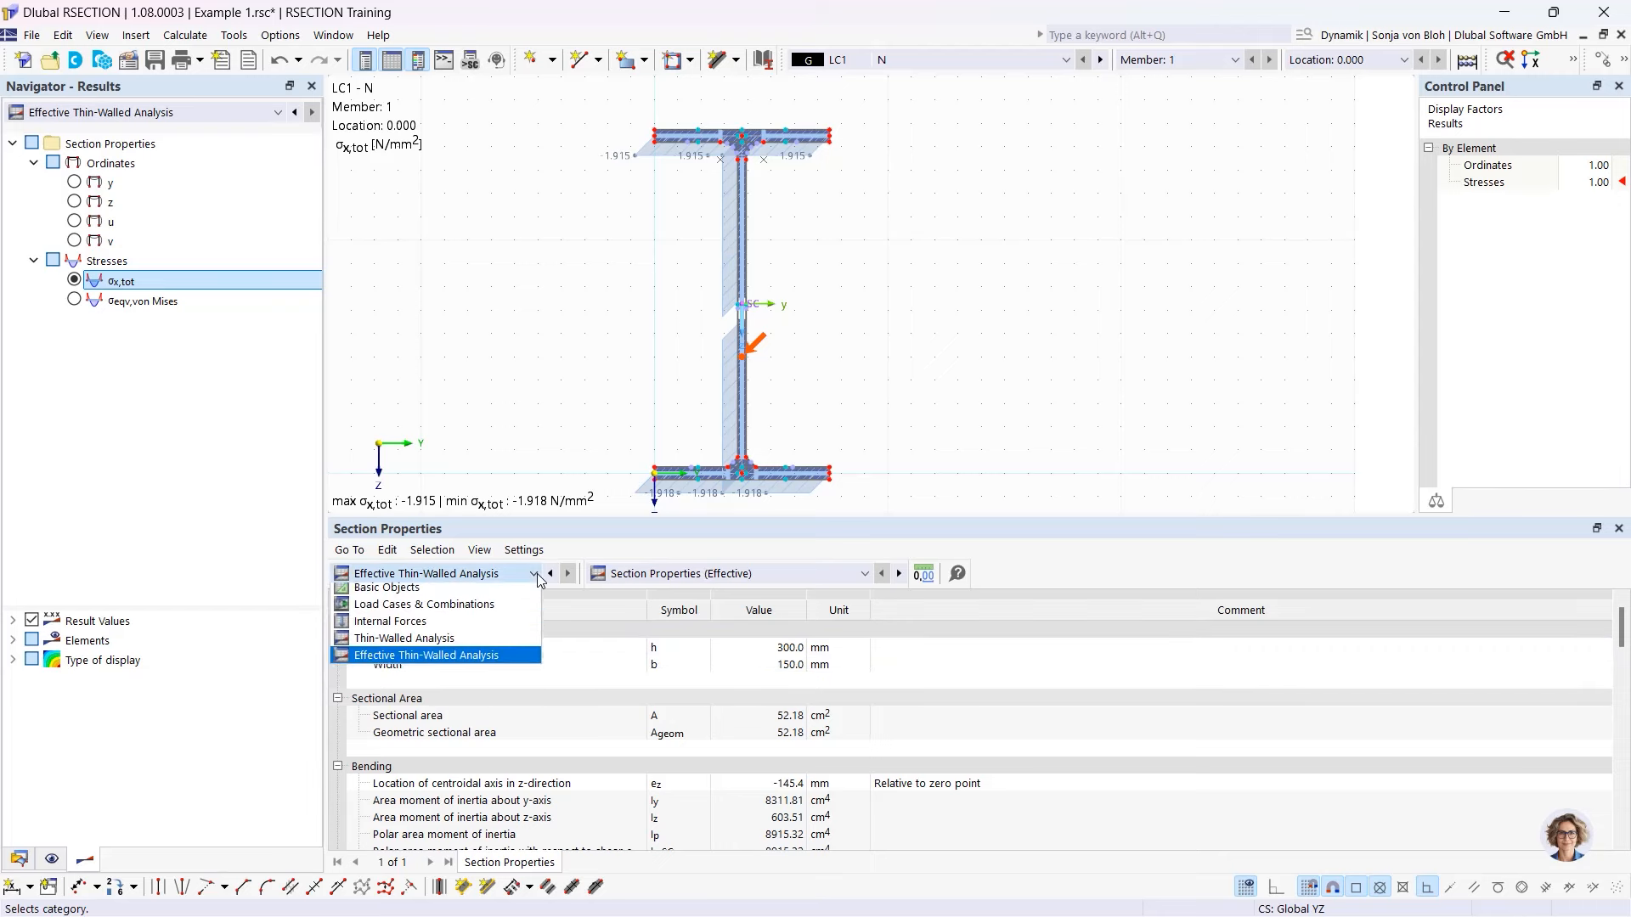
pyautogui.click(450, 644)
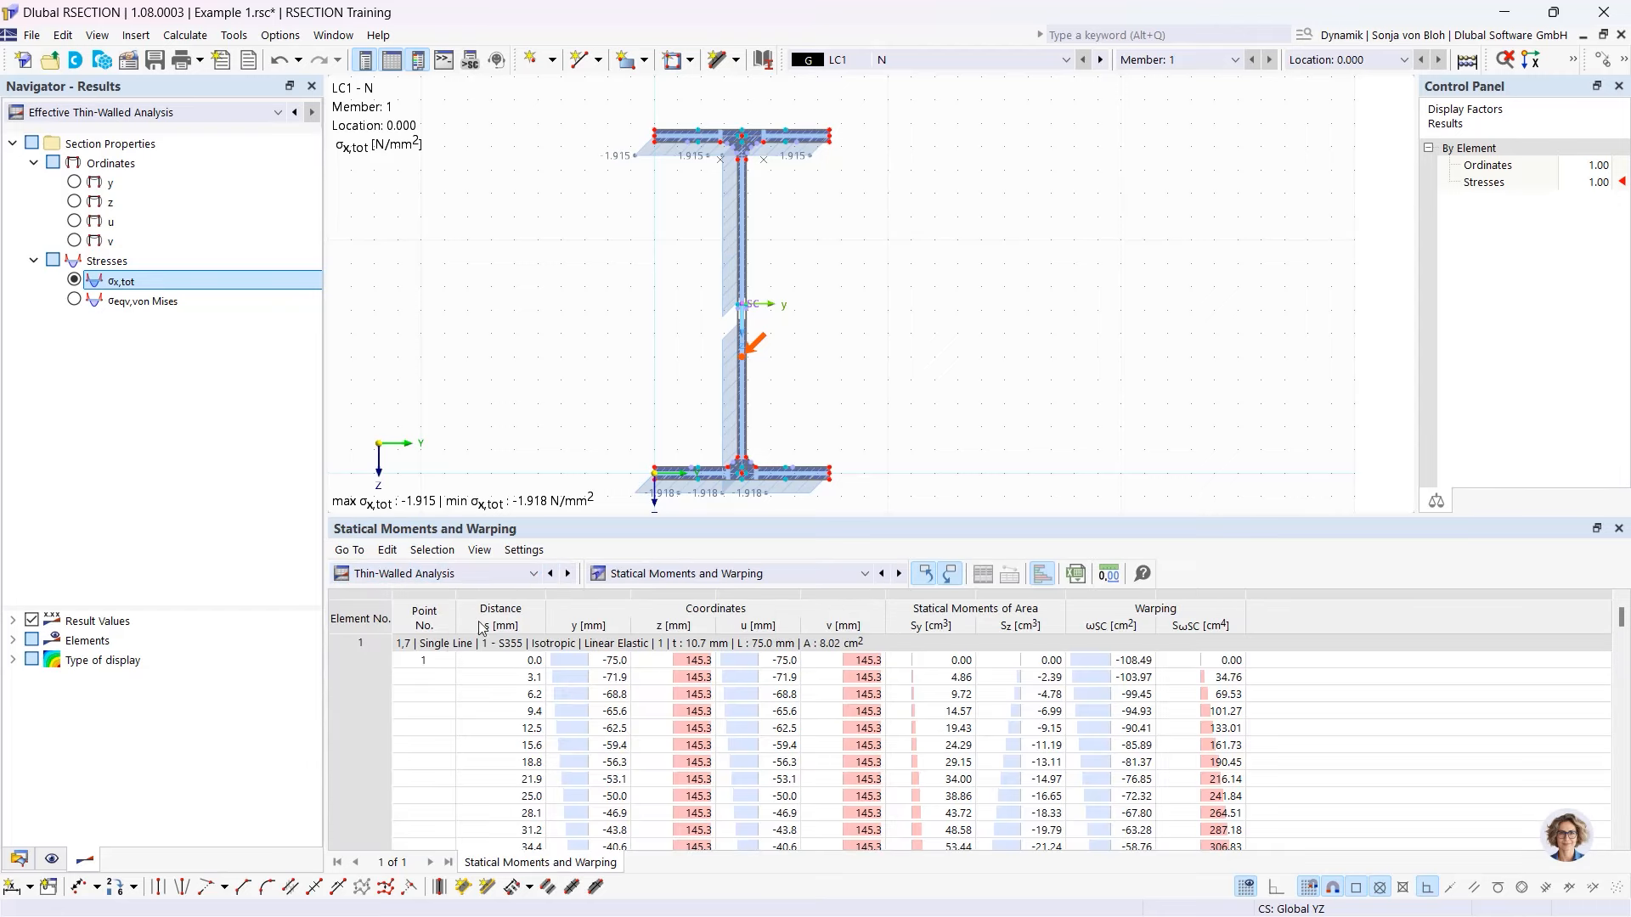
pyautogui.click(709, 574)
pyautogui.click(715, 593)
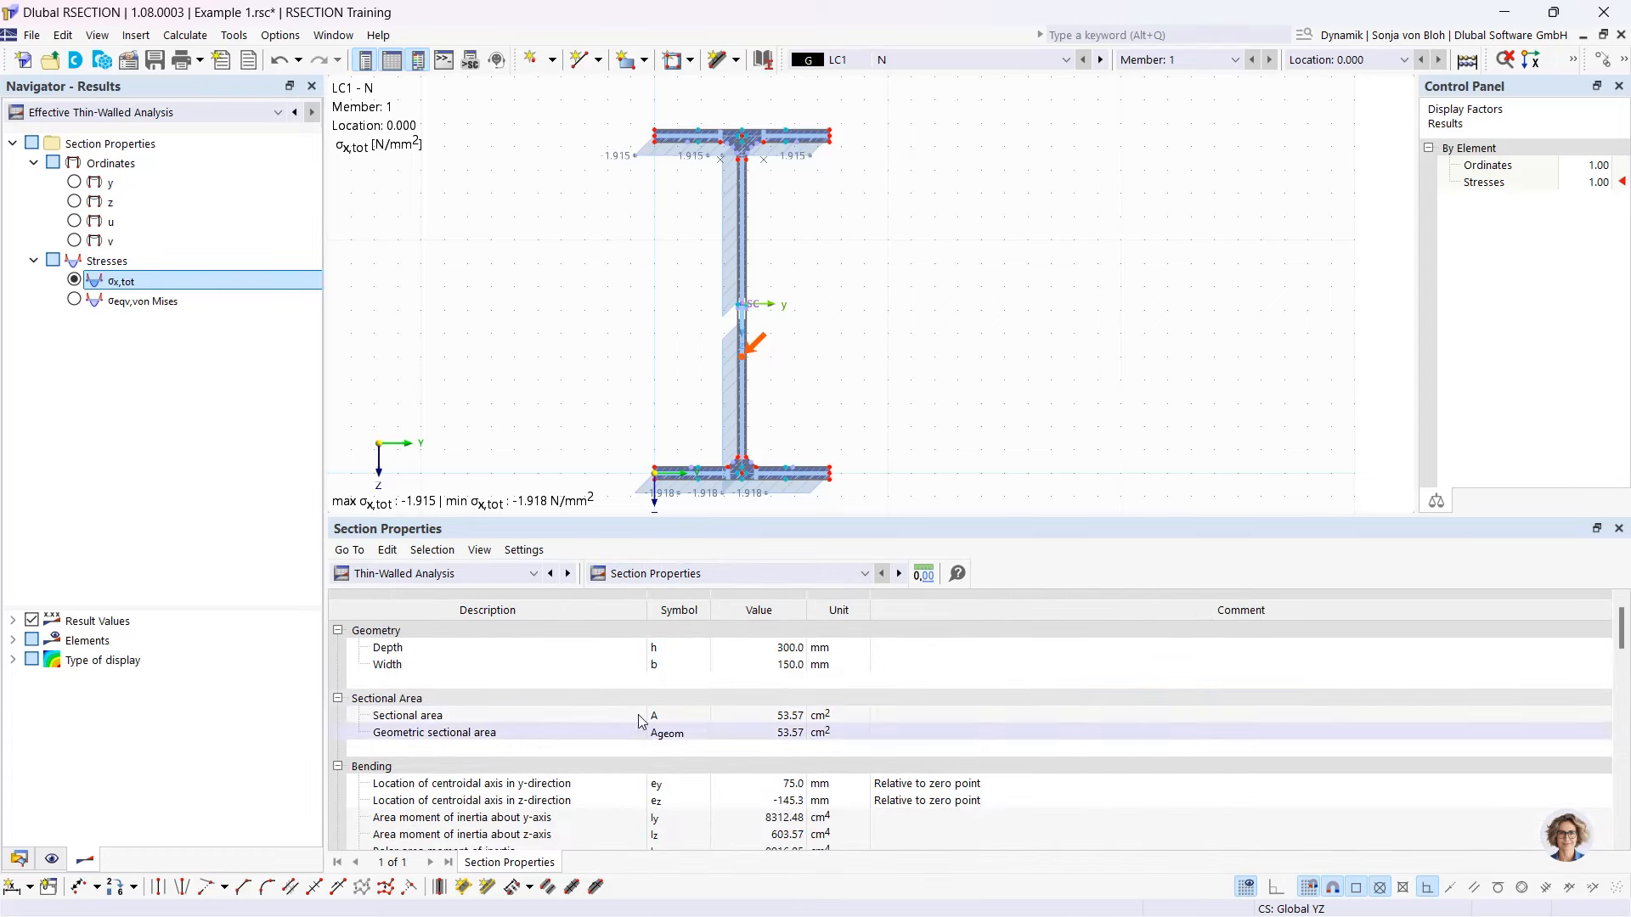
pyautogui.click(705, 574)
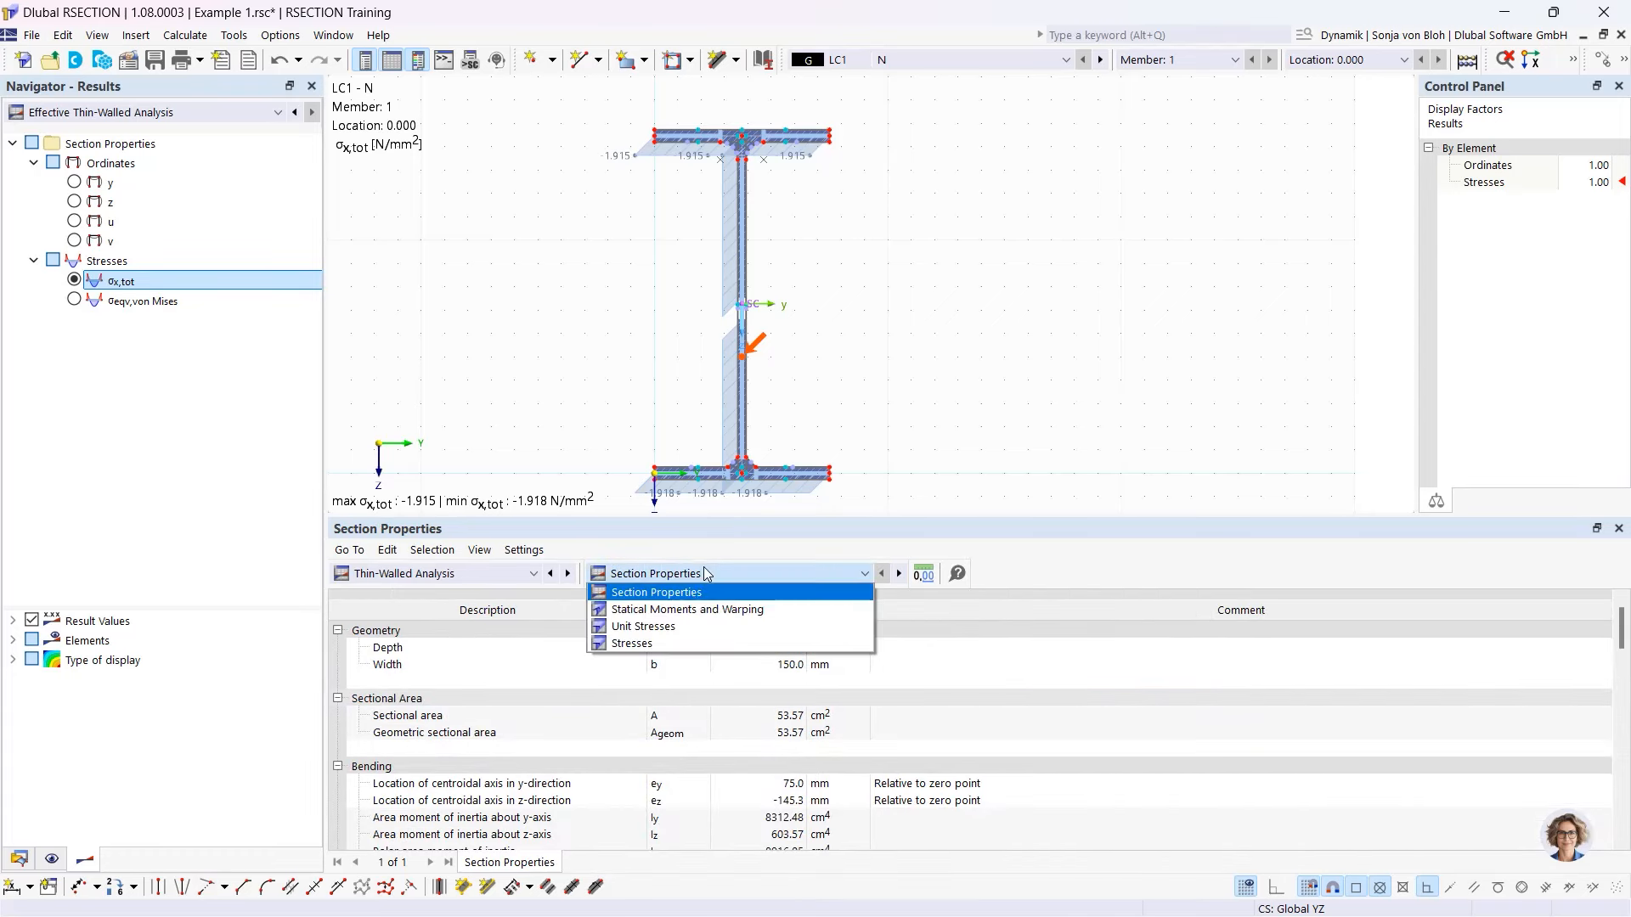
pyautogui.click(497, 574)
pyautogui.click(443, 657)
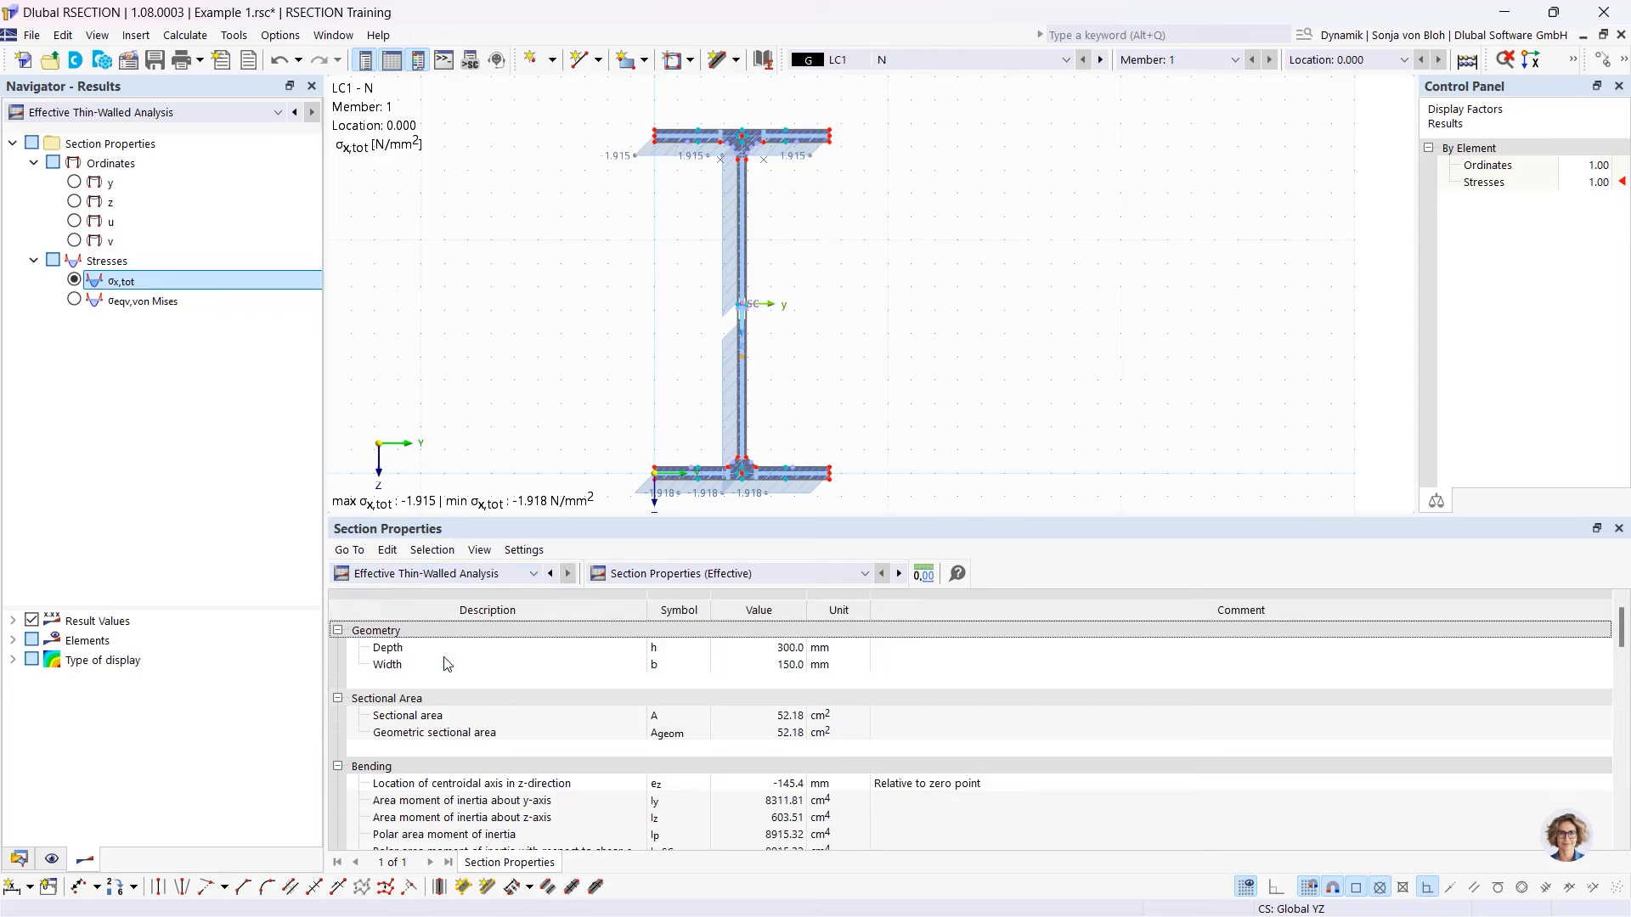
pyautogui.click(735, 717)
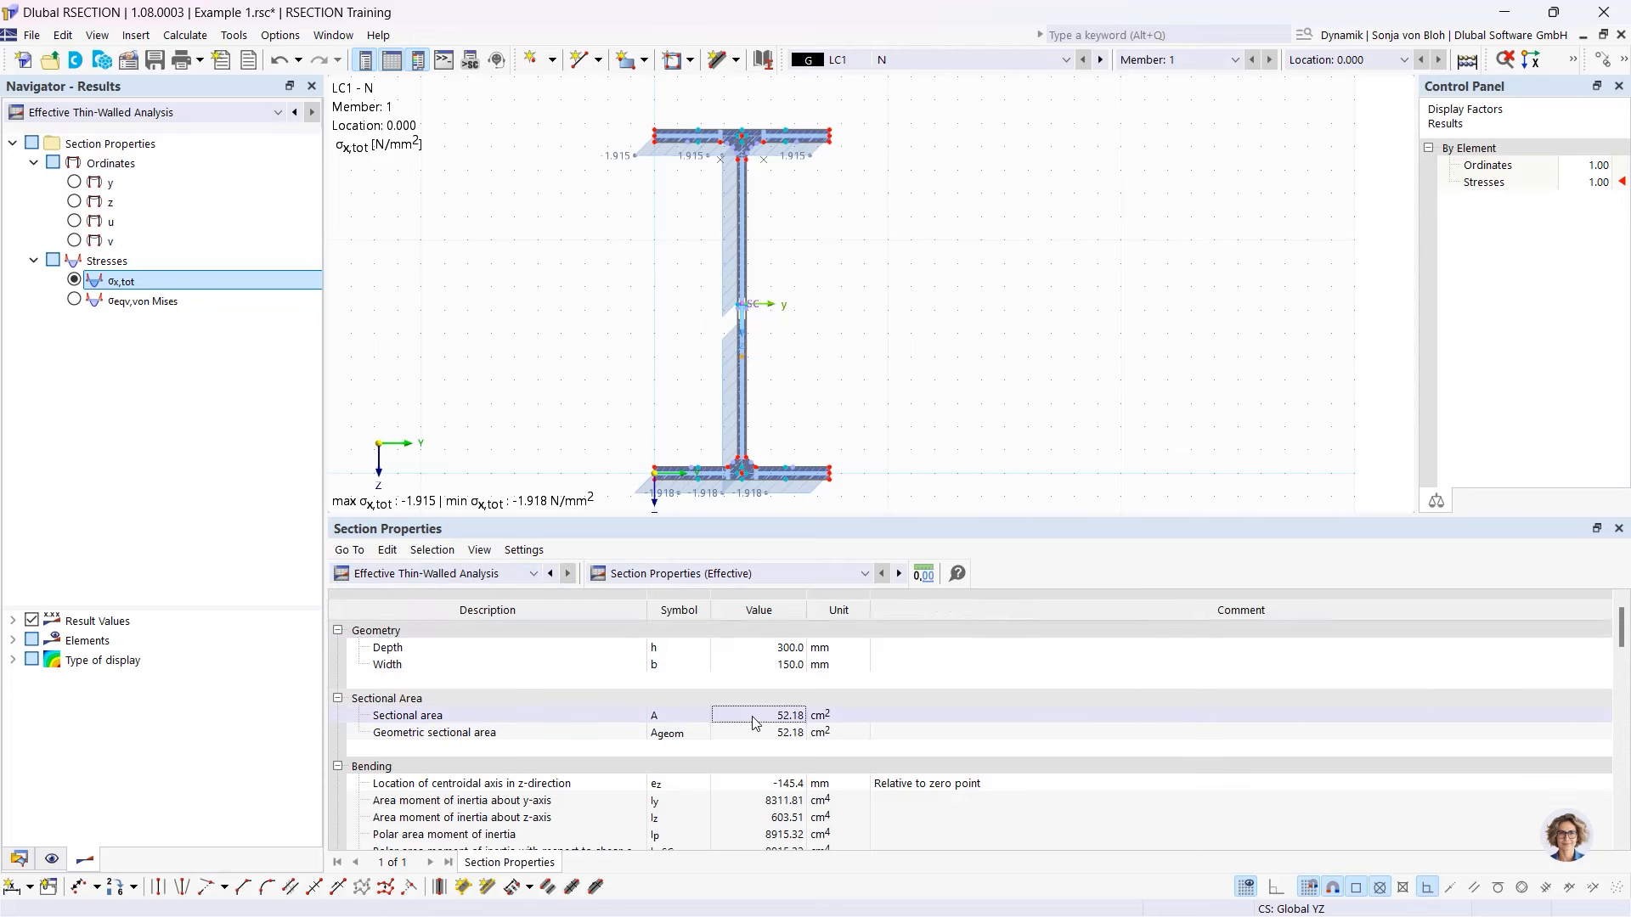
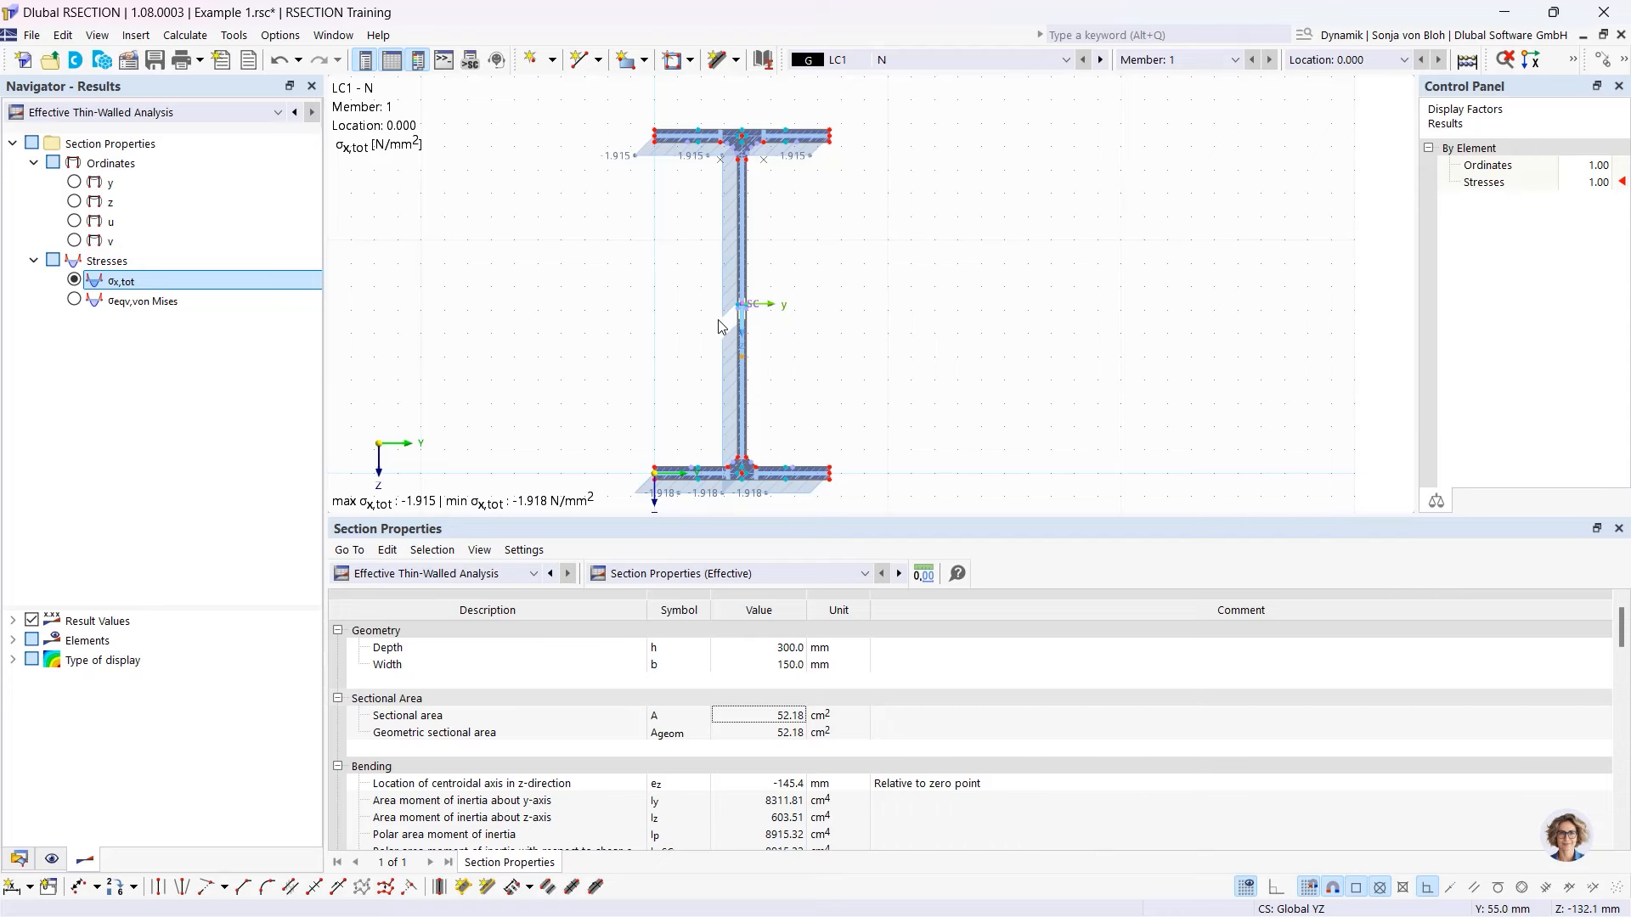
# - Examine the Section Classification acc. to EN 1993-1-1 overall and for the web subpanel, enlarging the table to show its c/t check
pyautogui.moveTo(648, 519); pyautogui.dragTo(647, 602)
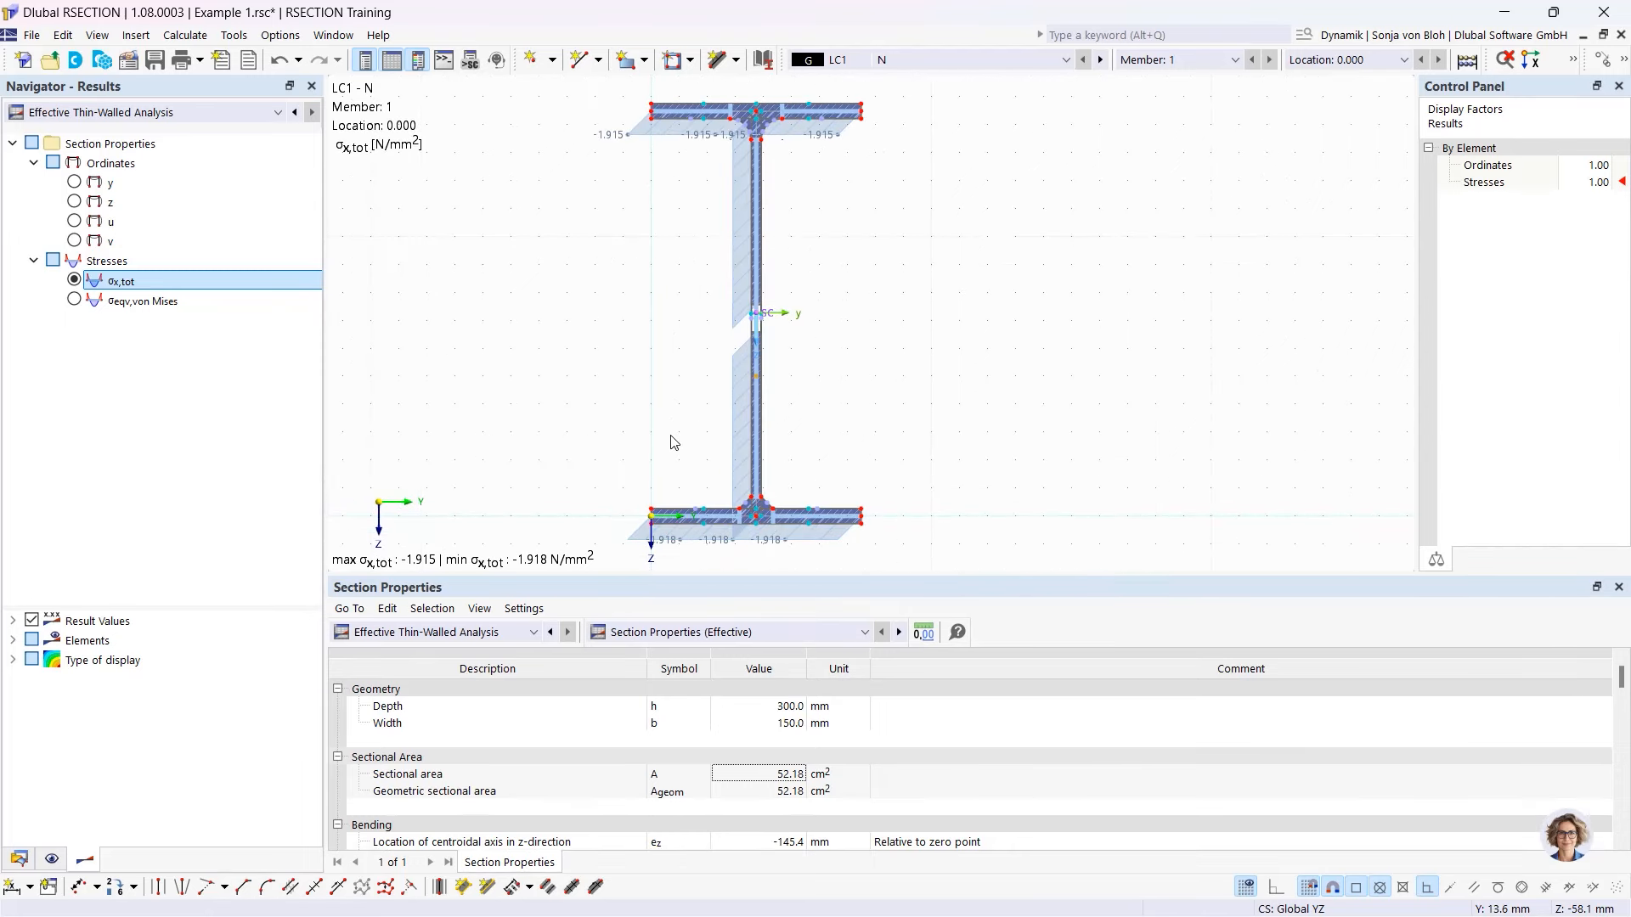
pyautogui.click(766, 632)
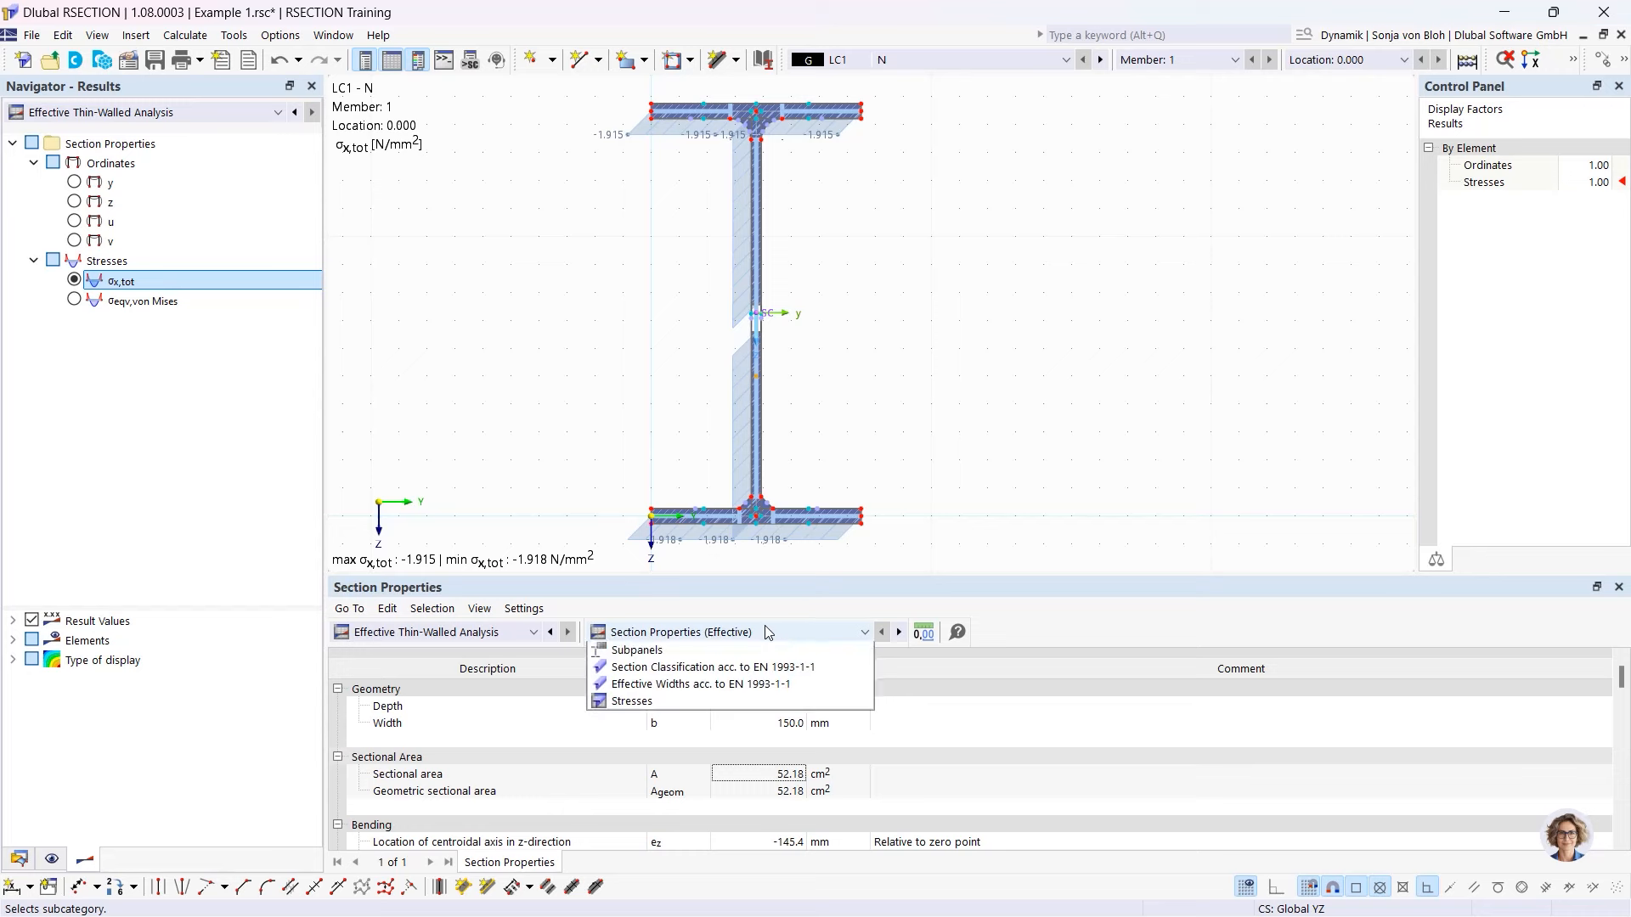
pyautogui.click(727, 684)
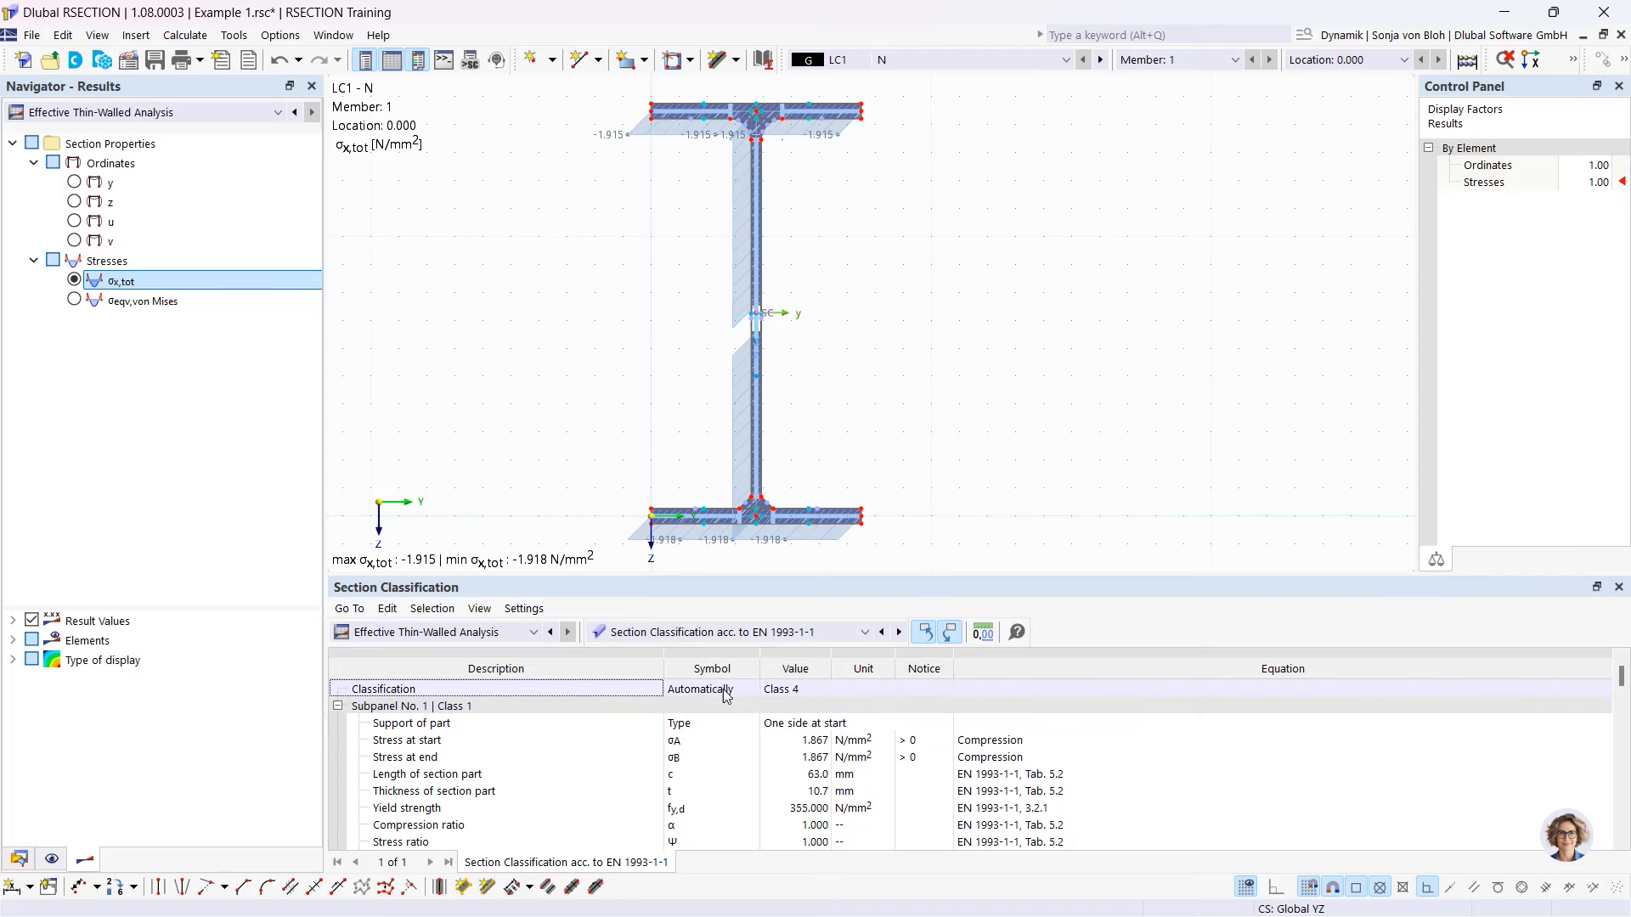
pyautogui.click(718, 692)
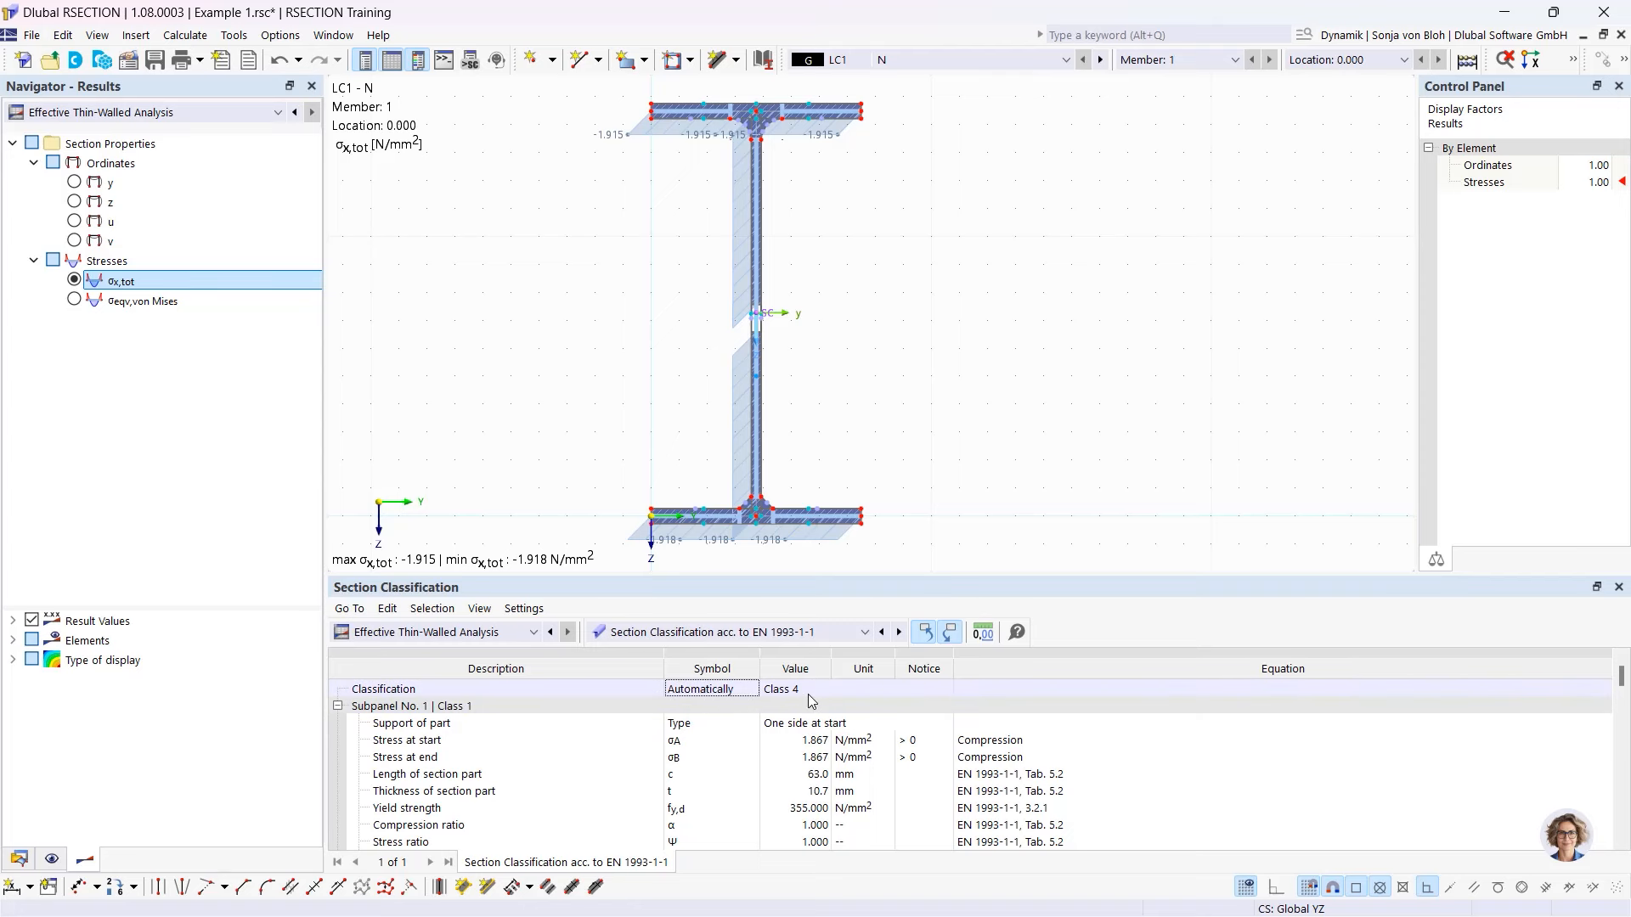
pyautogui.click(759, 313)
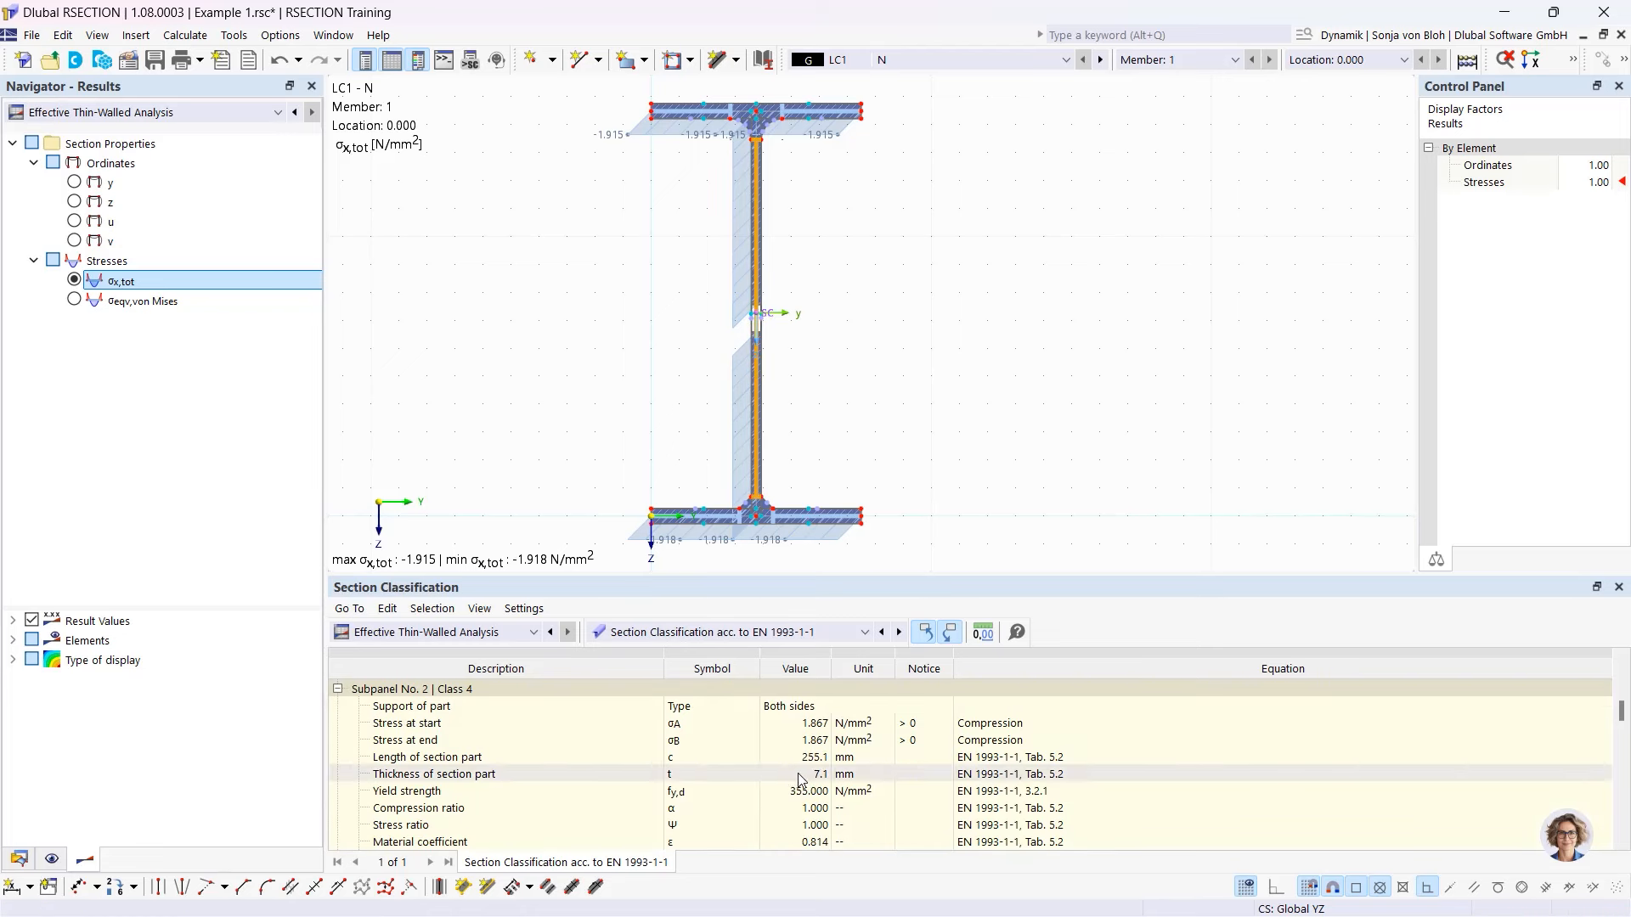
pyautogui.moveTo(741, 573); pyautogui.dragTo(740, 378)
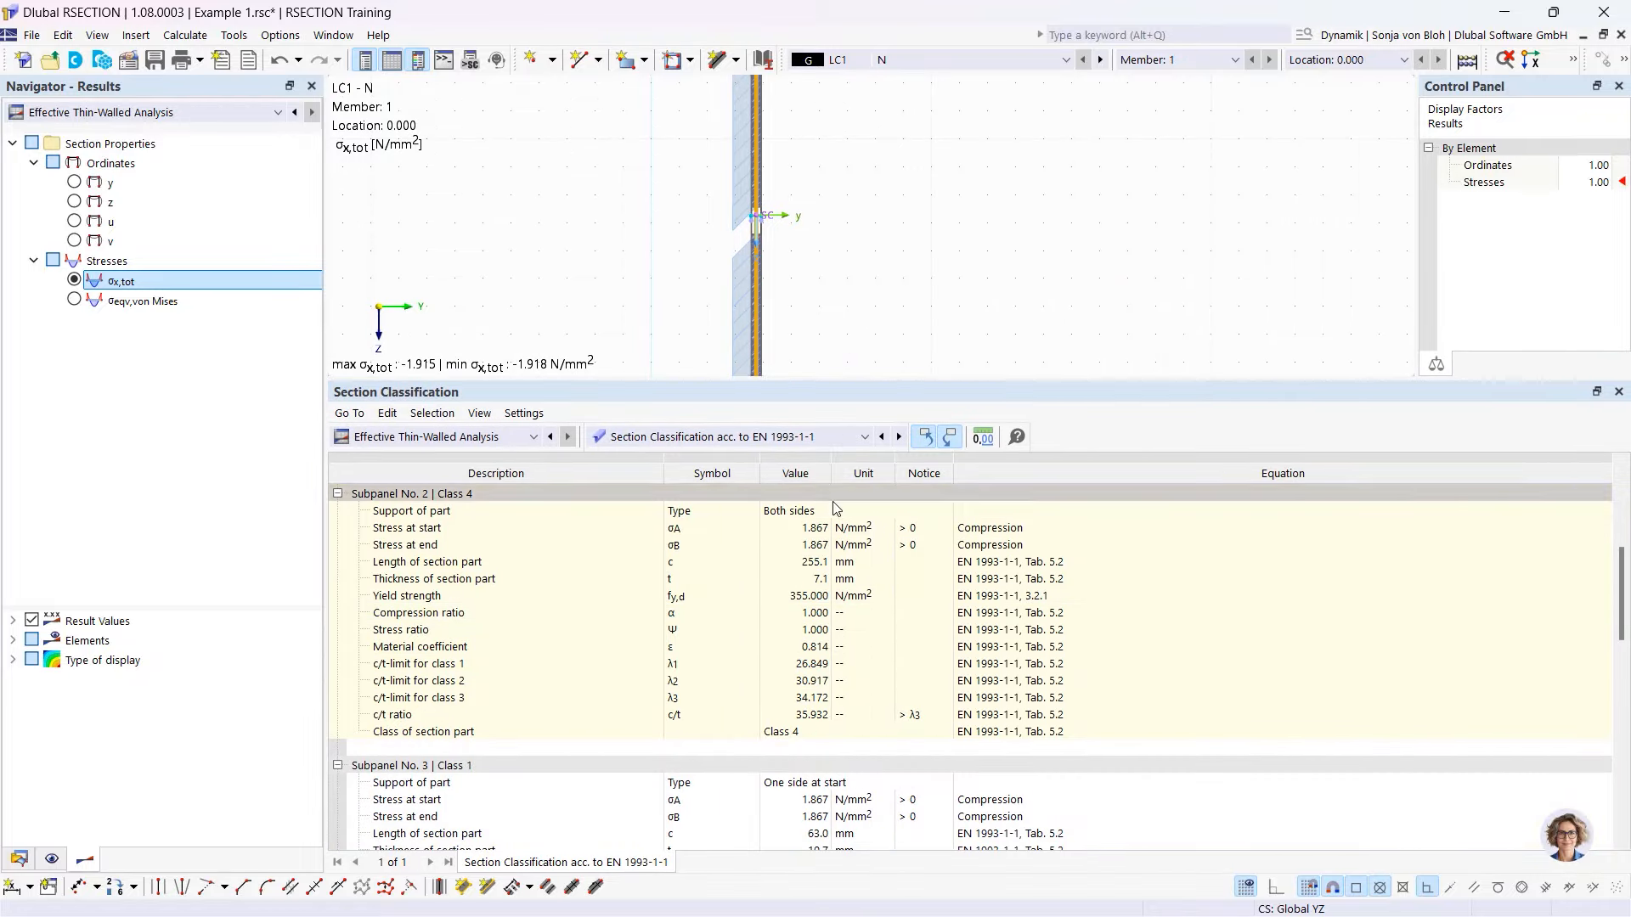
# - Show the Effective Widths acc. to EN 1993-1-1 table for the subpanels
pyautogui.click(857, 437)
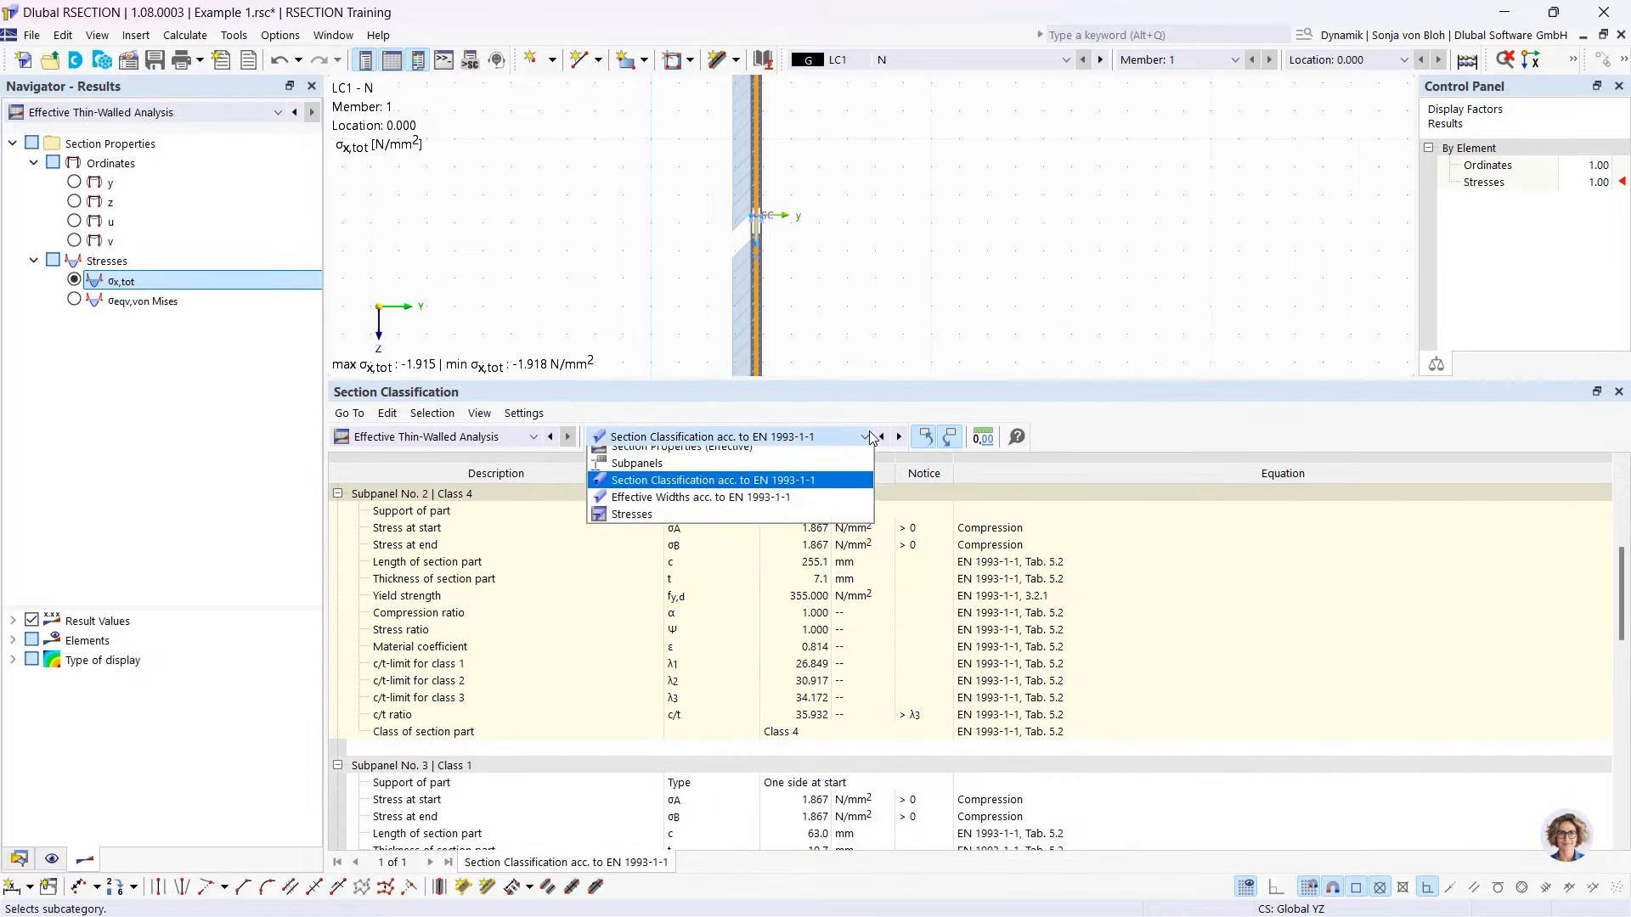
pyautogui.click(750, 507)
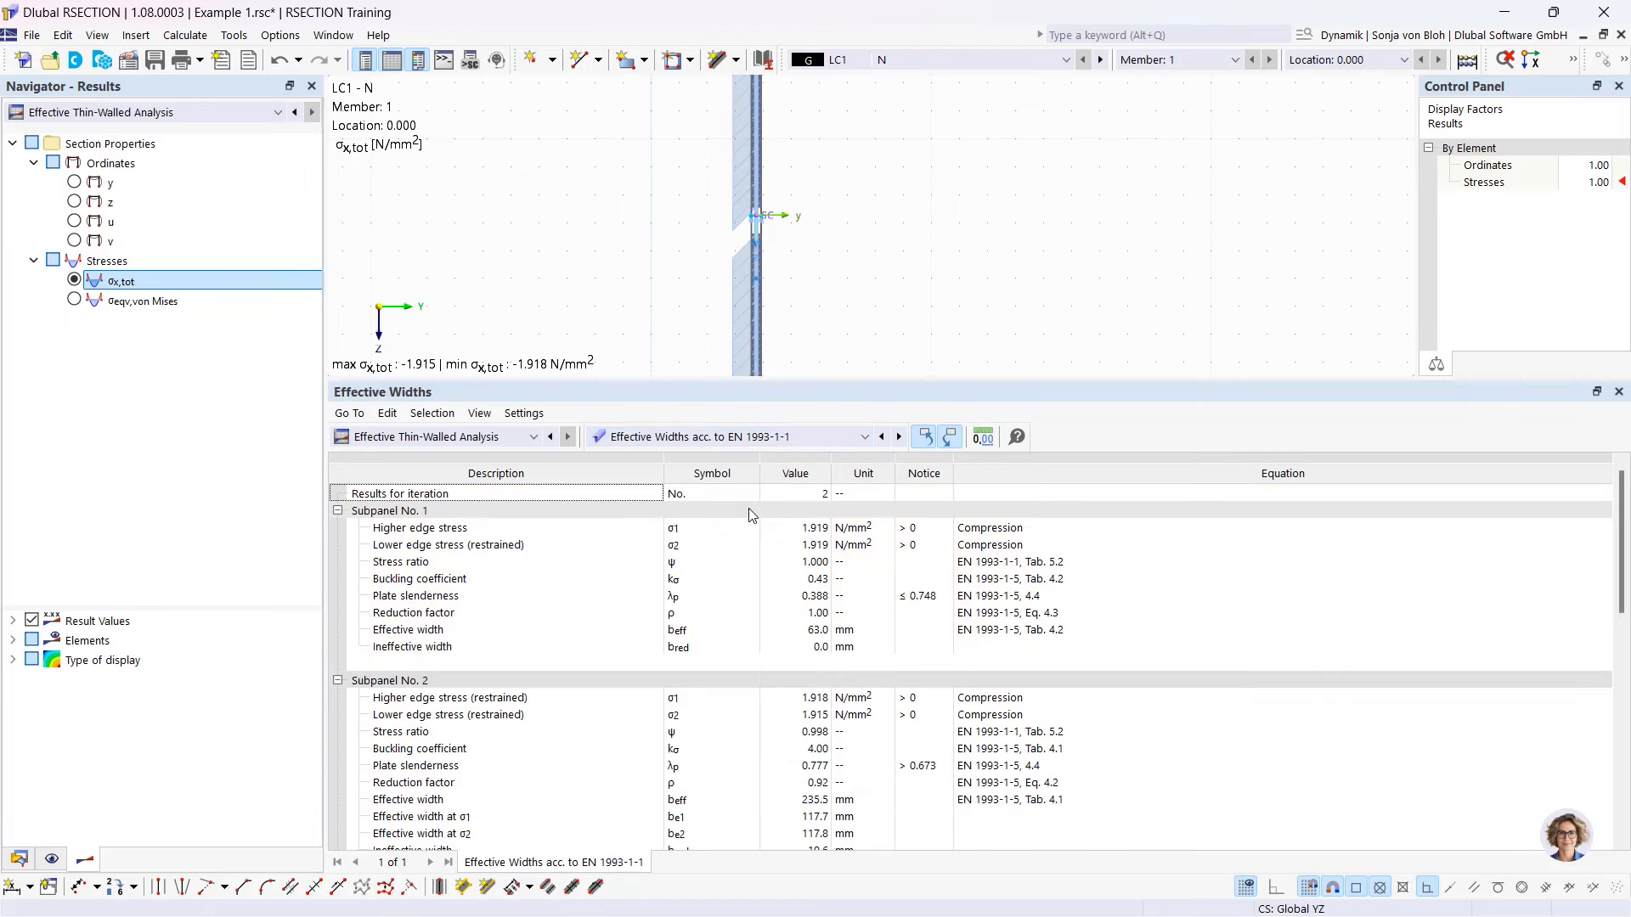
# - Compare the effective widths of subpanel No. 2 for load case LC1 with those for LC2 - My
pyautogui.click(755, 308)
pyautogui.scroll(-3, 690, 719)
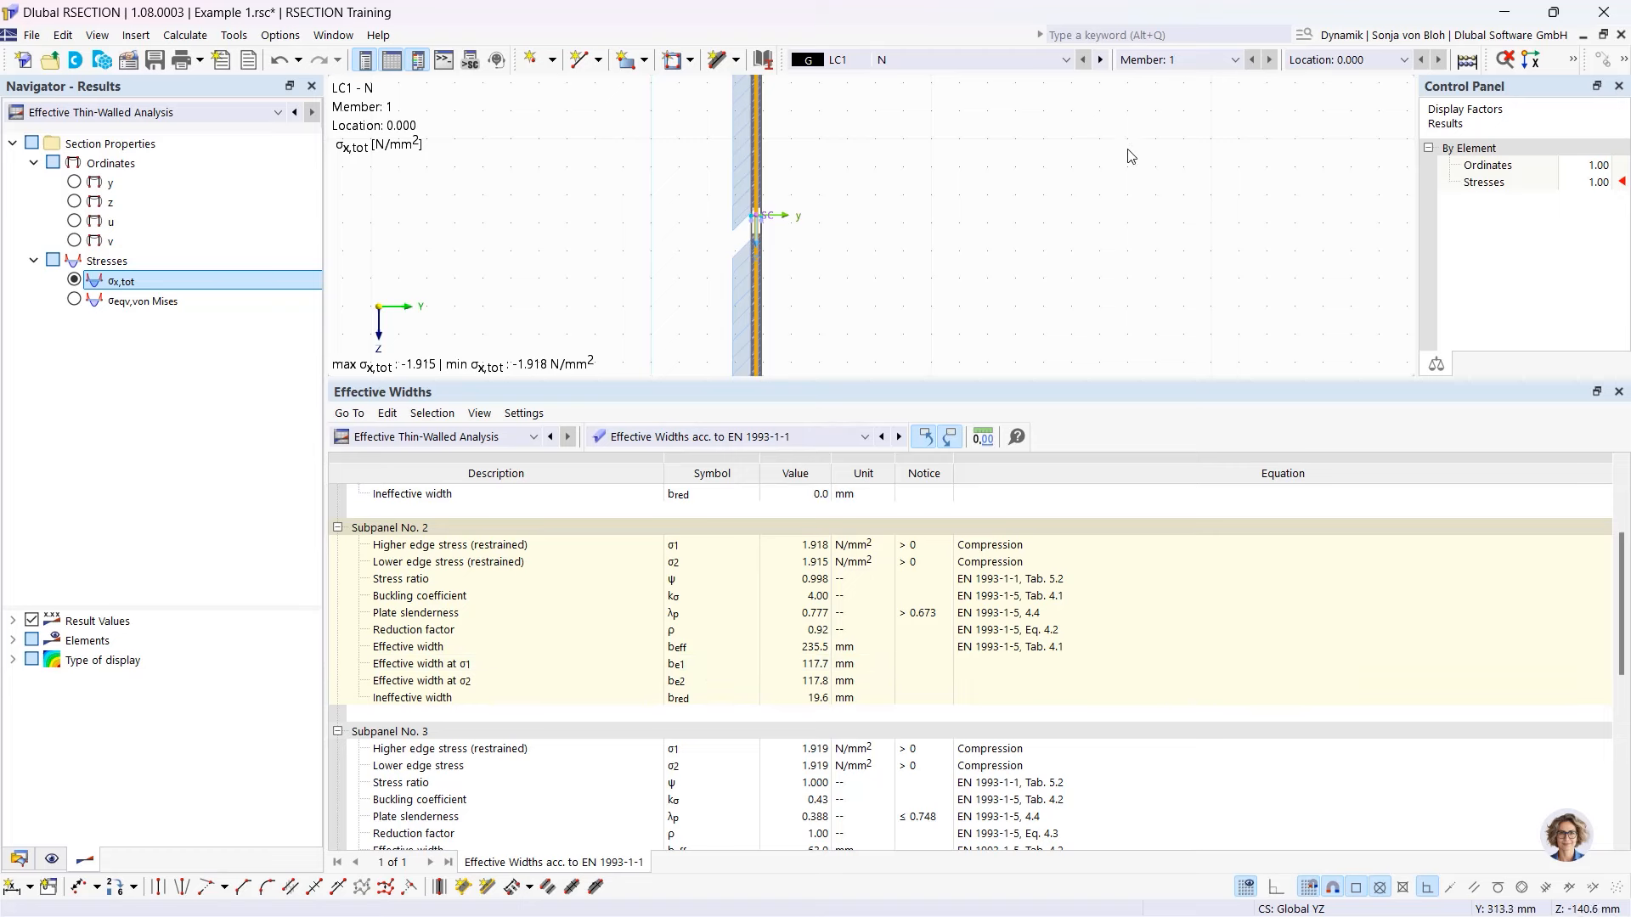
pyautogui.click(1064, 60)
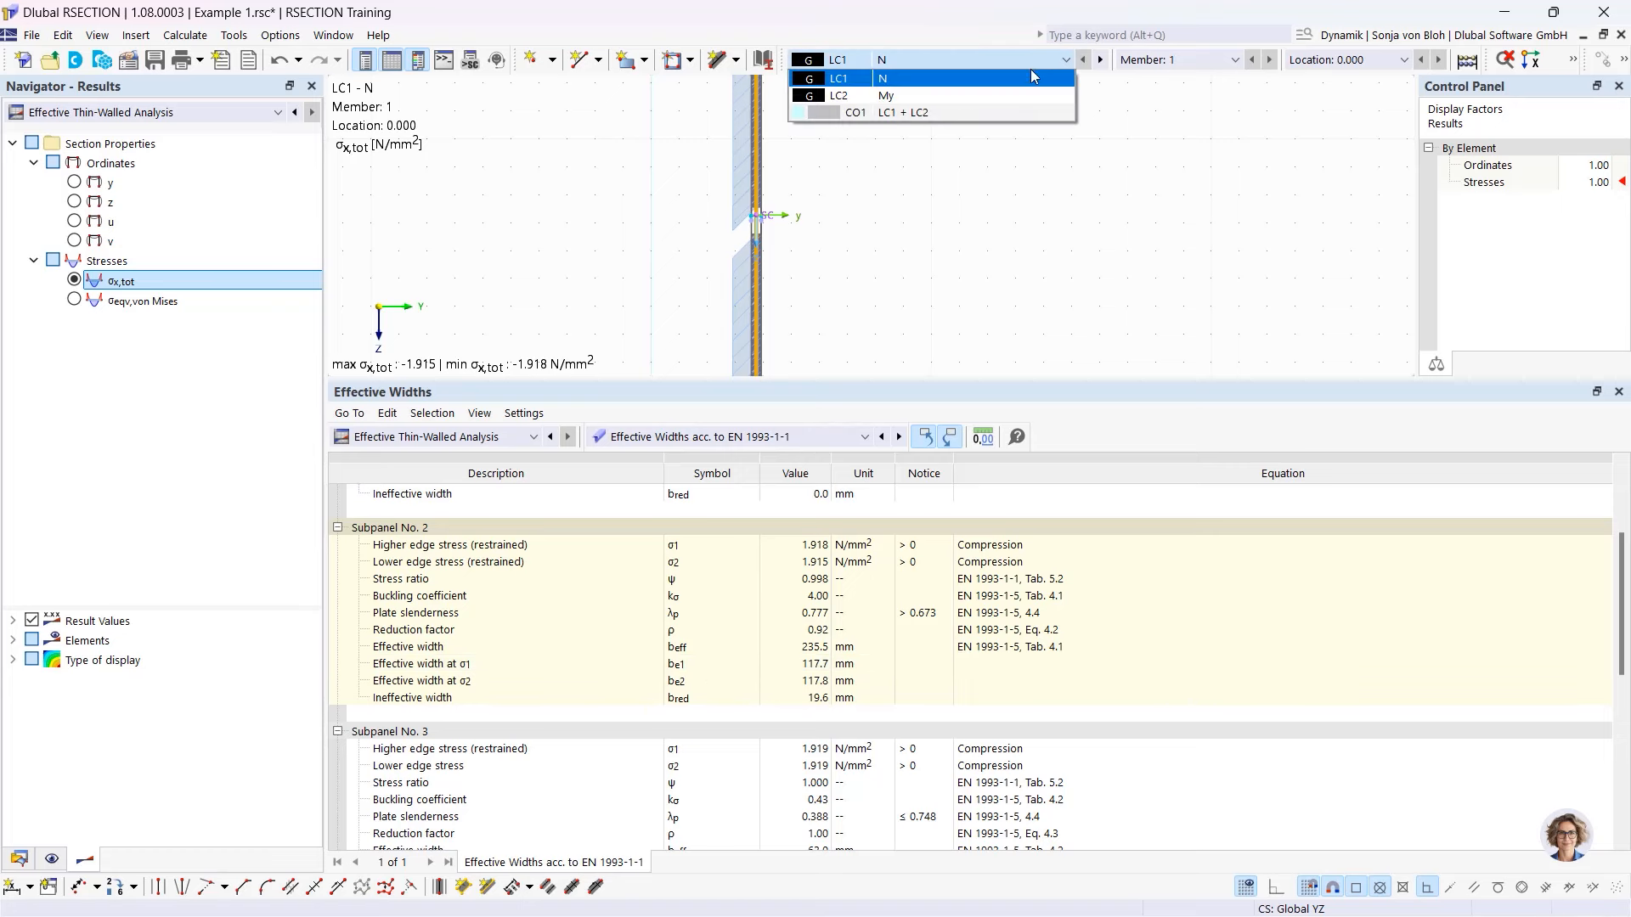
pyautogui.click(969, 95)
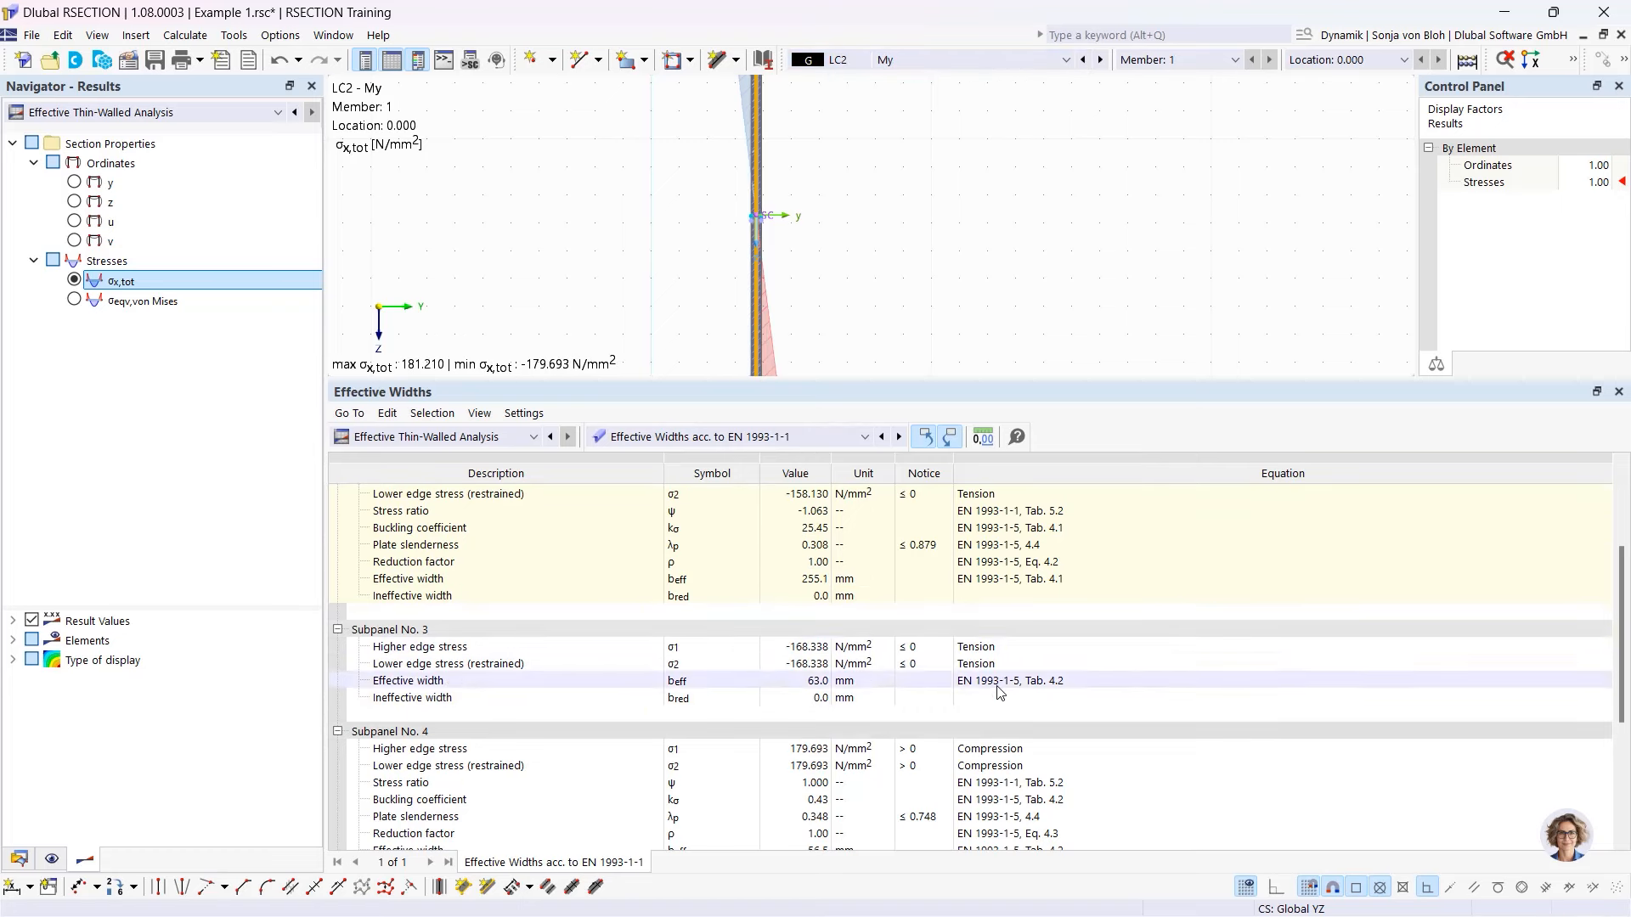
pyautogui.scroll(3, 999, 692)
# - Show the Section Classification acc. to EN 1993-1-1 table for LC2 with the whole section's stress diagram
pyautogui.click(865, 436)
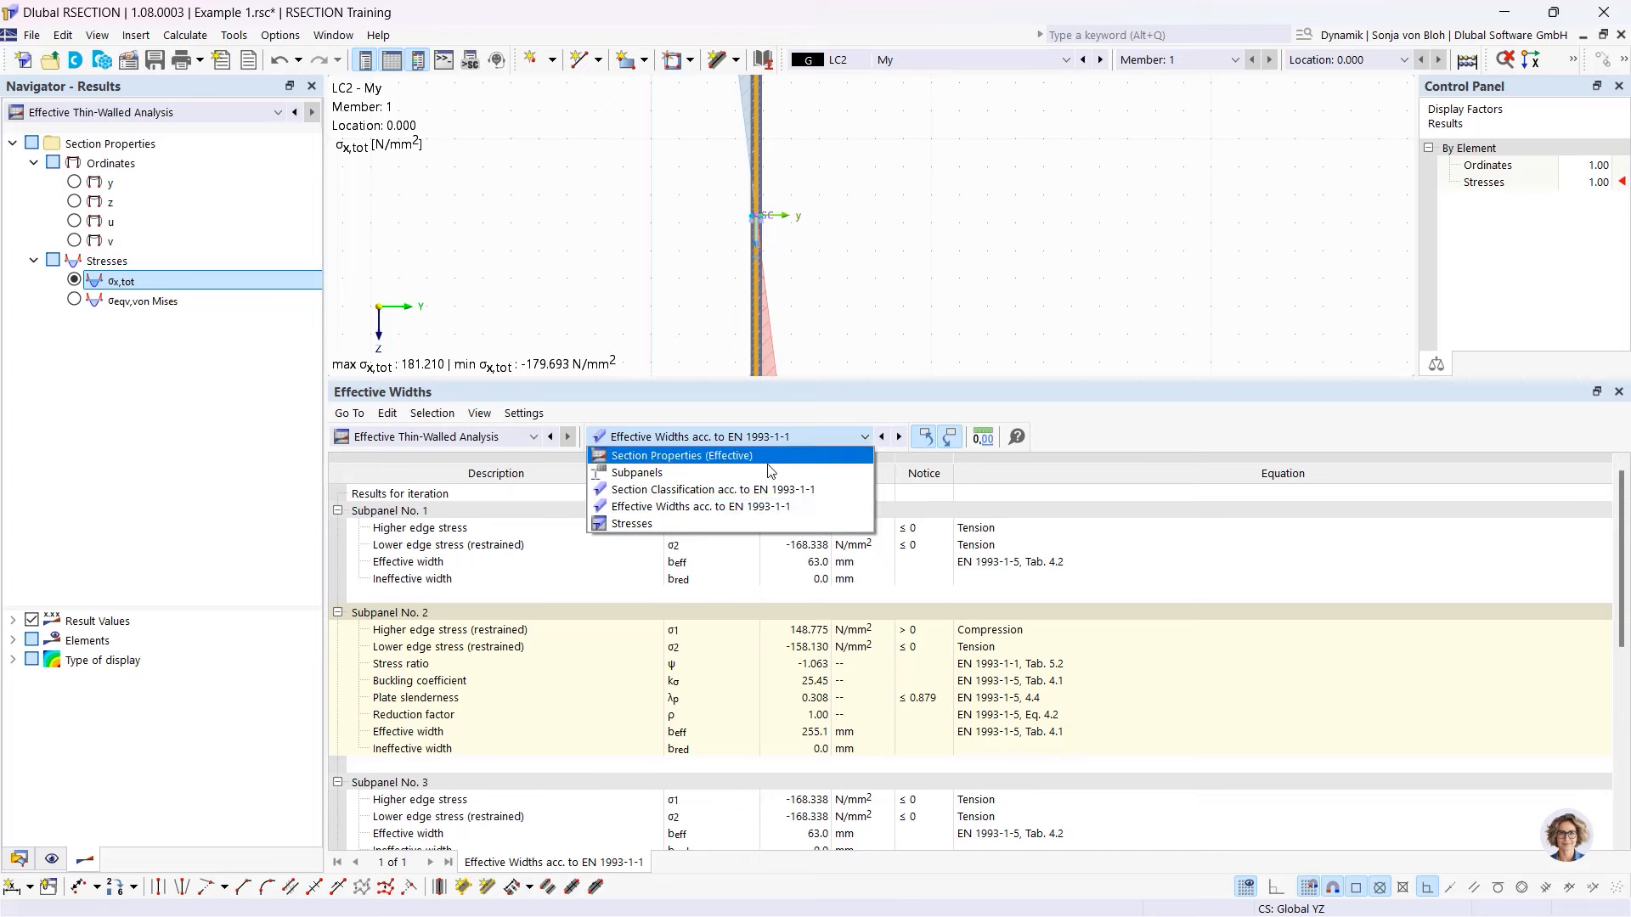
pyautogui.click(748, 489)
pyautogui.scroll(5, 738, 586)
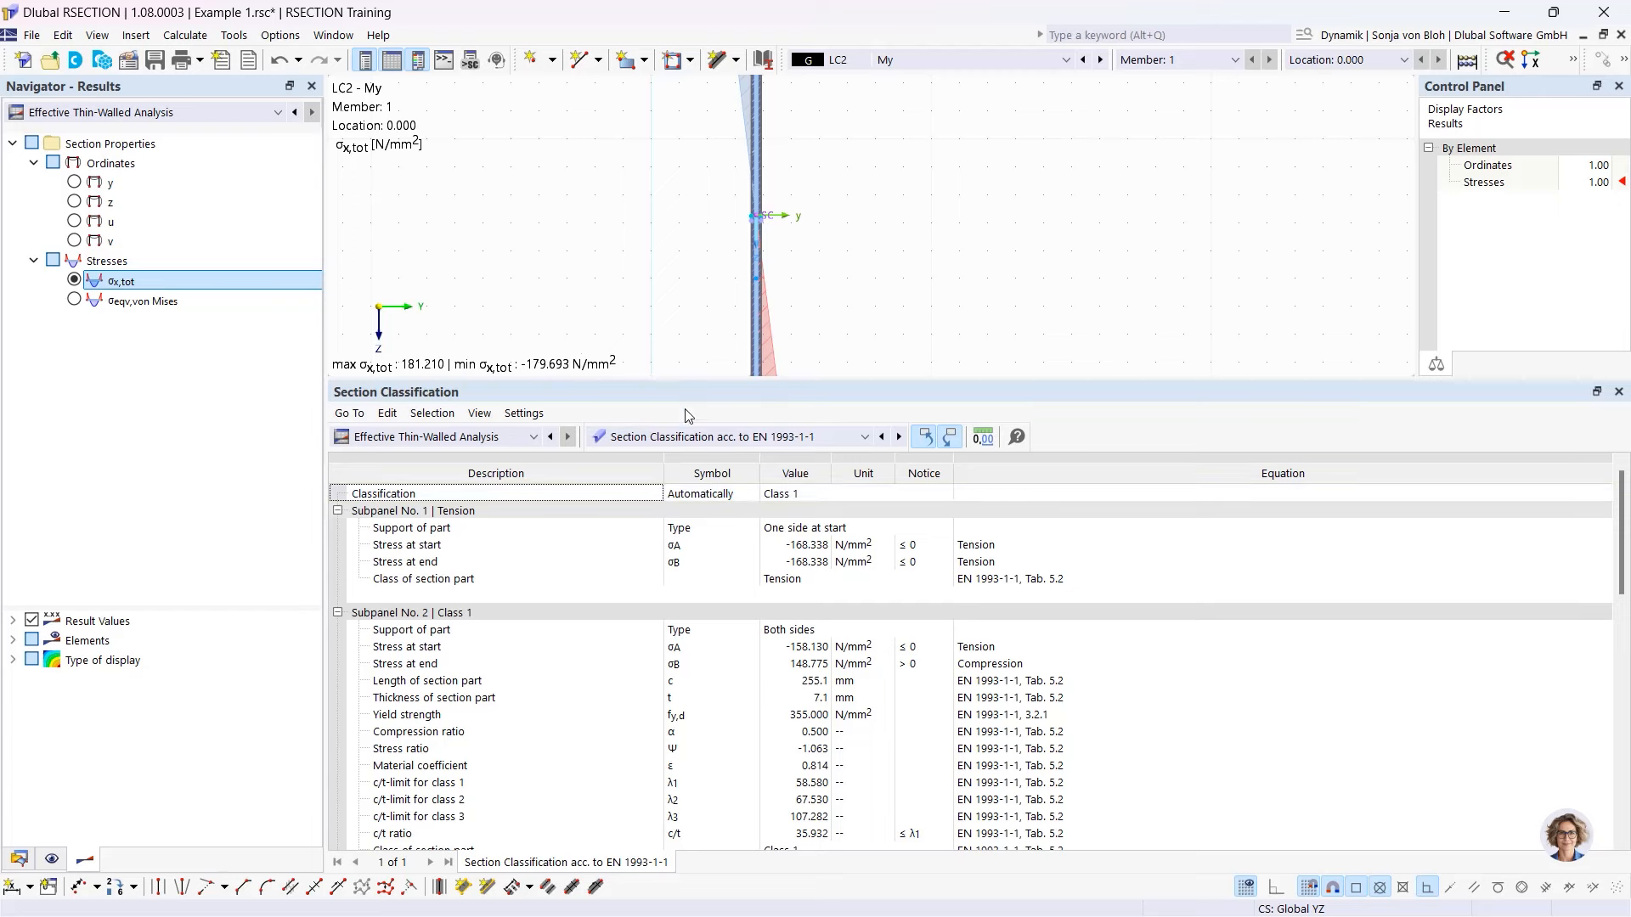
pyautogui.scroll(-2, 652, 303)
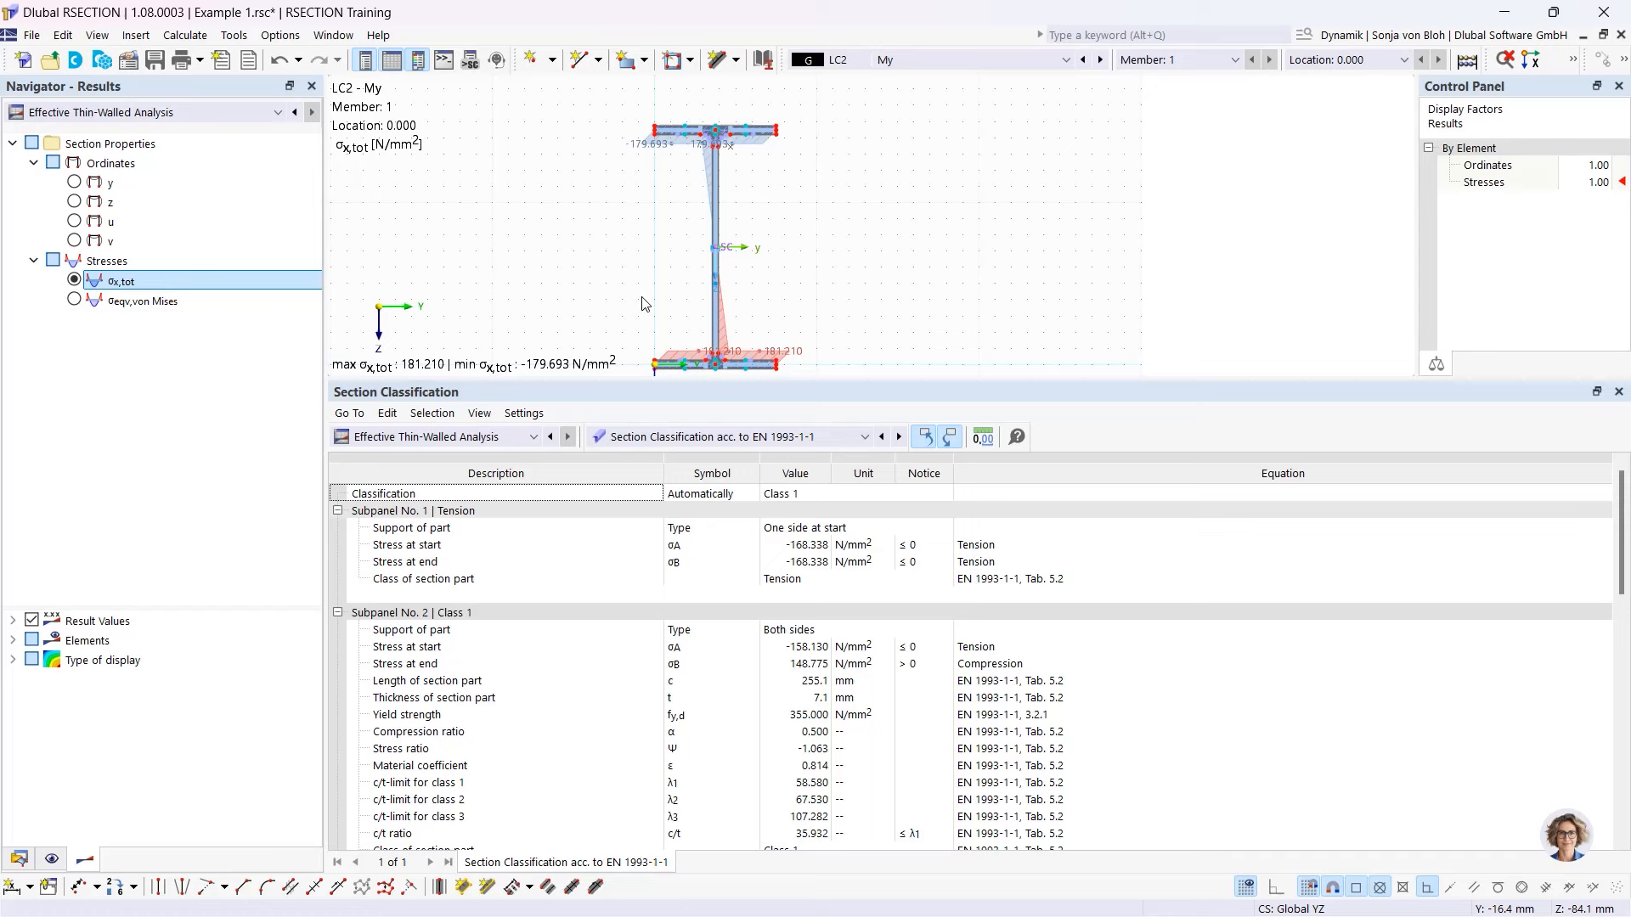
# - Display the stresses and classification for combination CO1 (LC1 + LC2), enlarging the graphics area to show the whole section
pyautogui.click(921, 61)
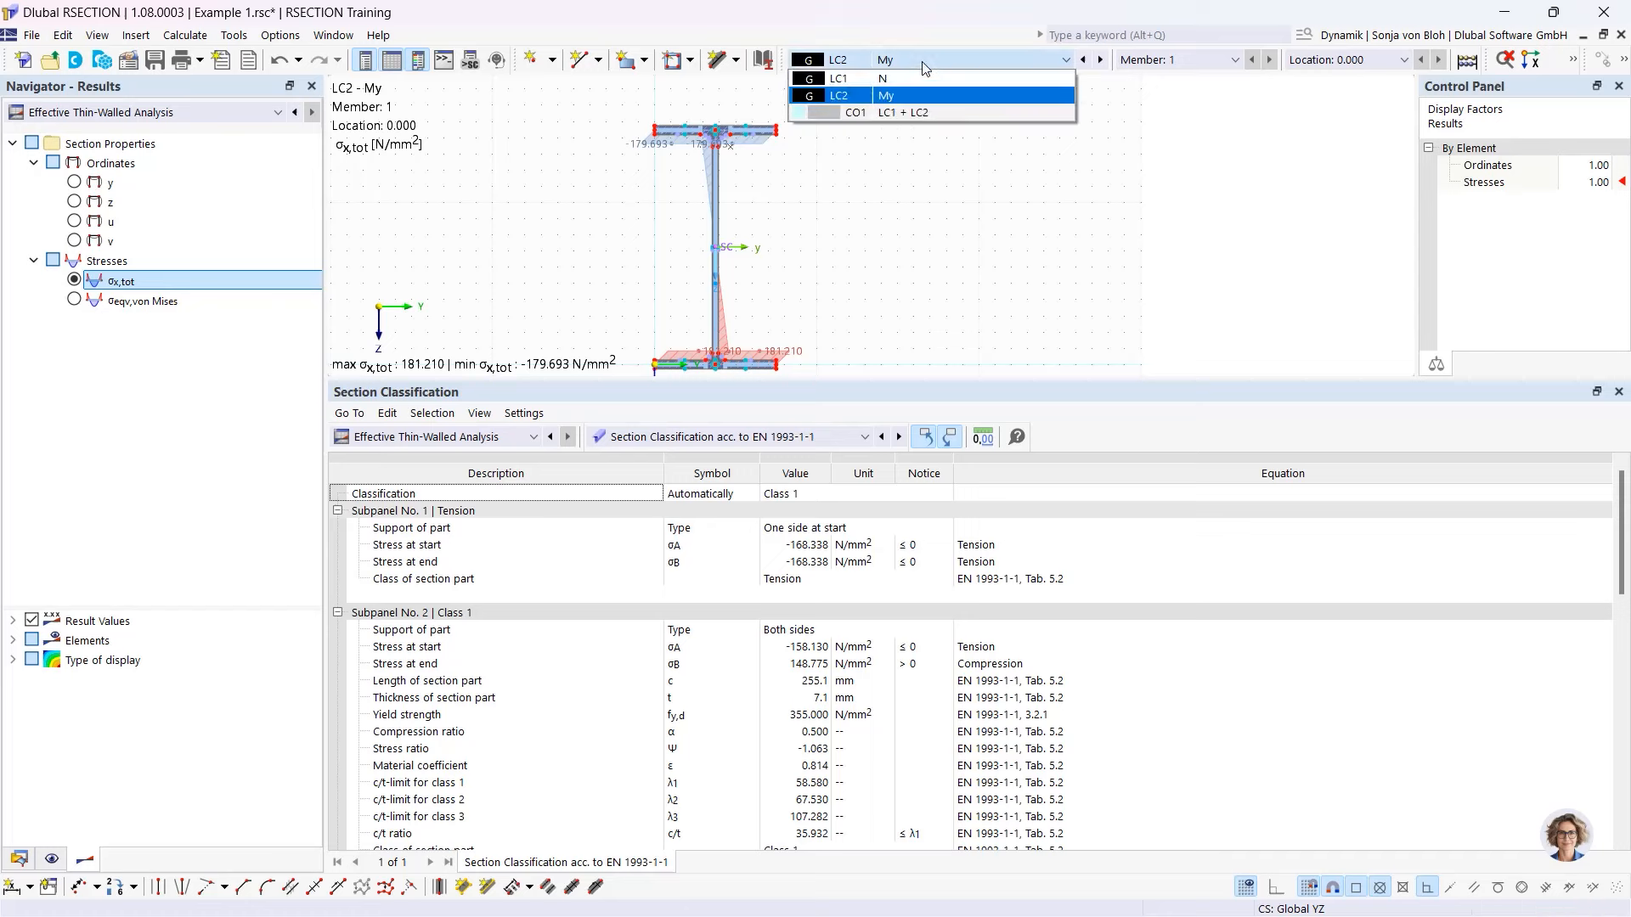
pyautogui.click(892, 114)
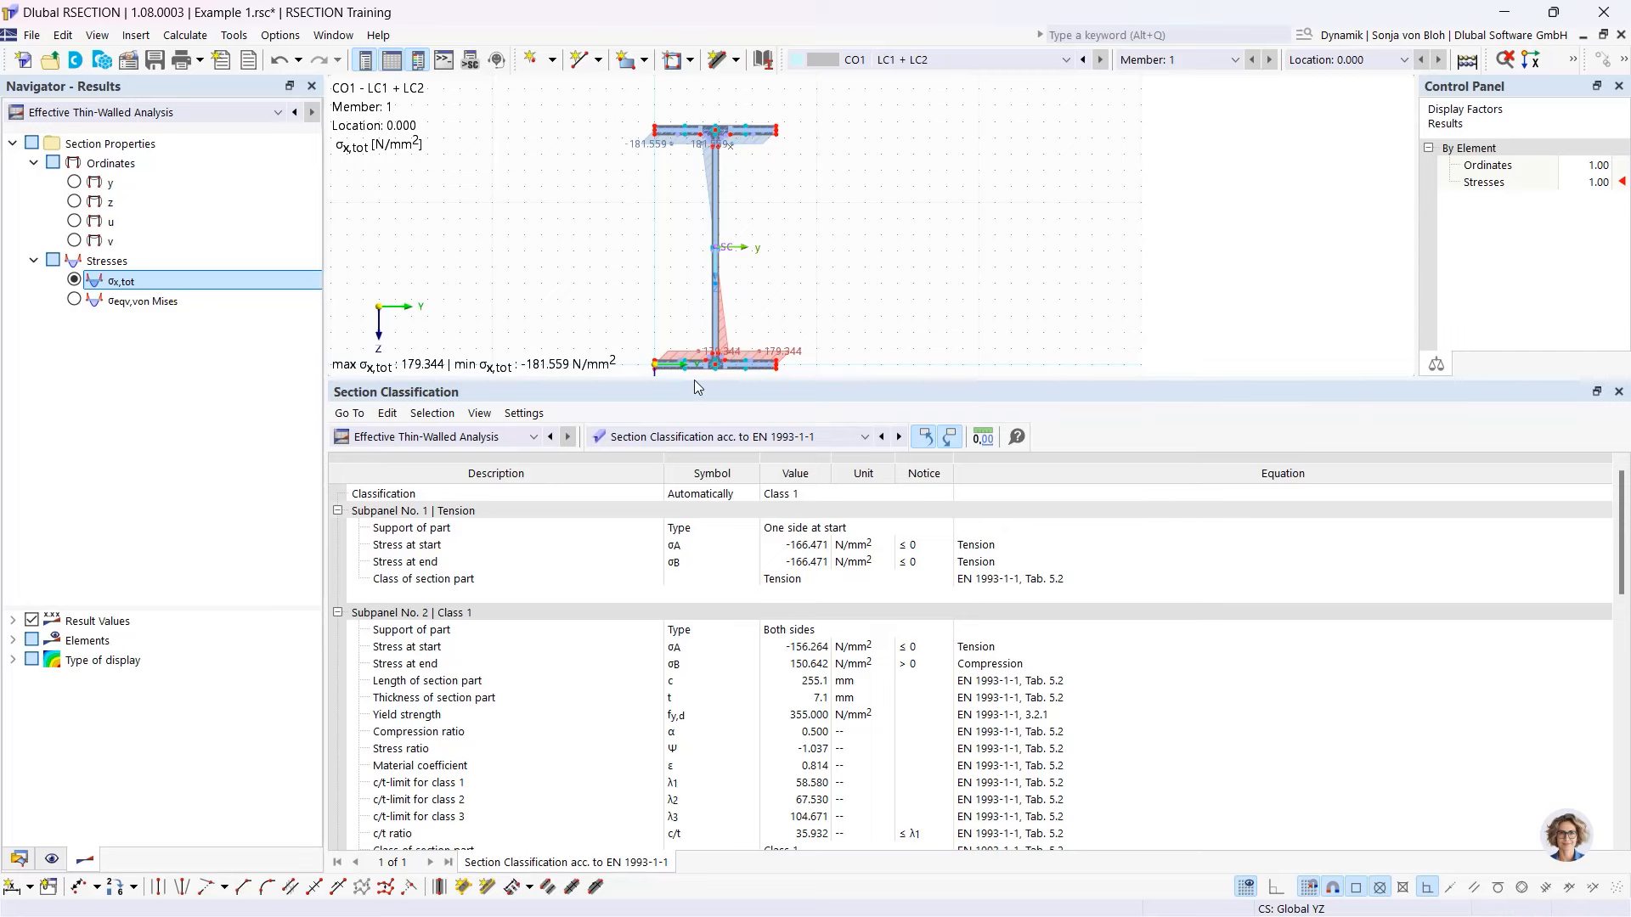
pyautogui.moveTo(695, 382); pyautogui.dragTo(690, 527)
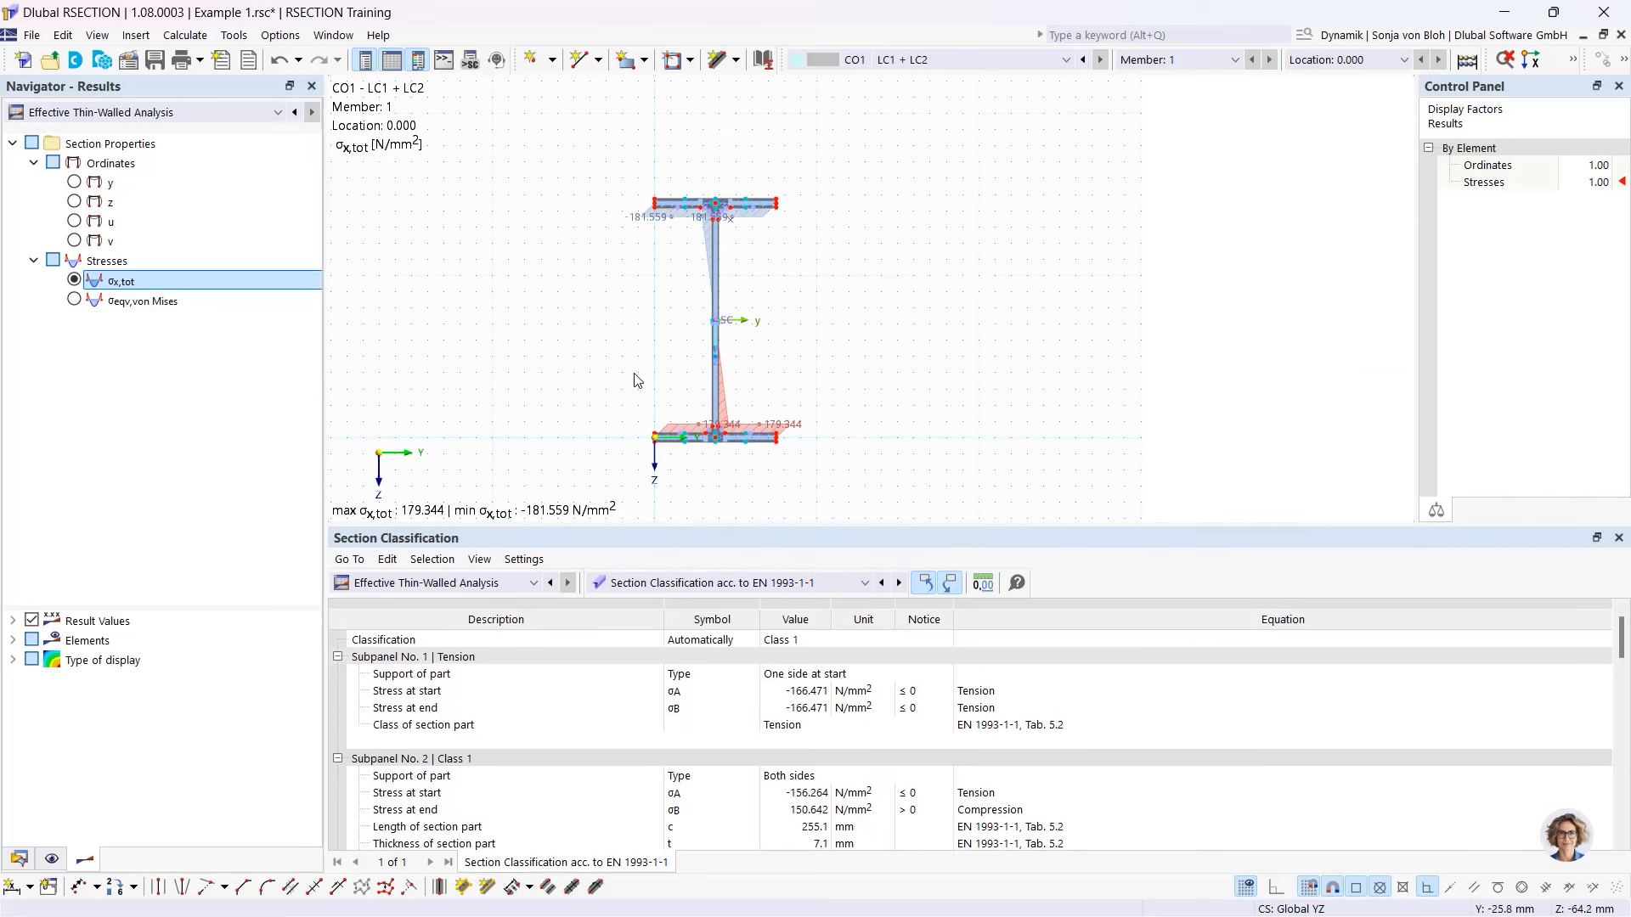
pyautogui.scroll(2, 638, 379)
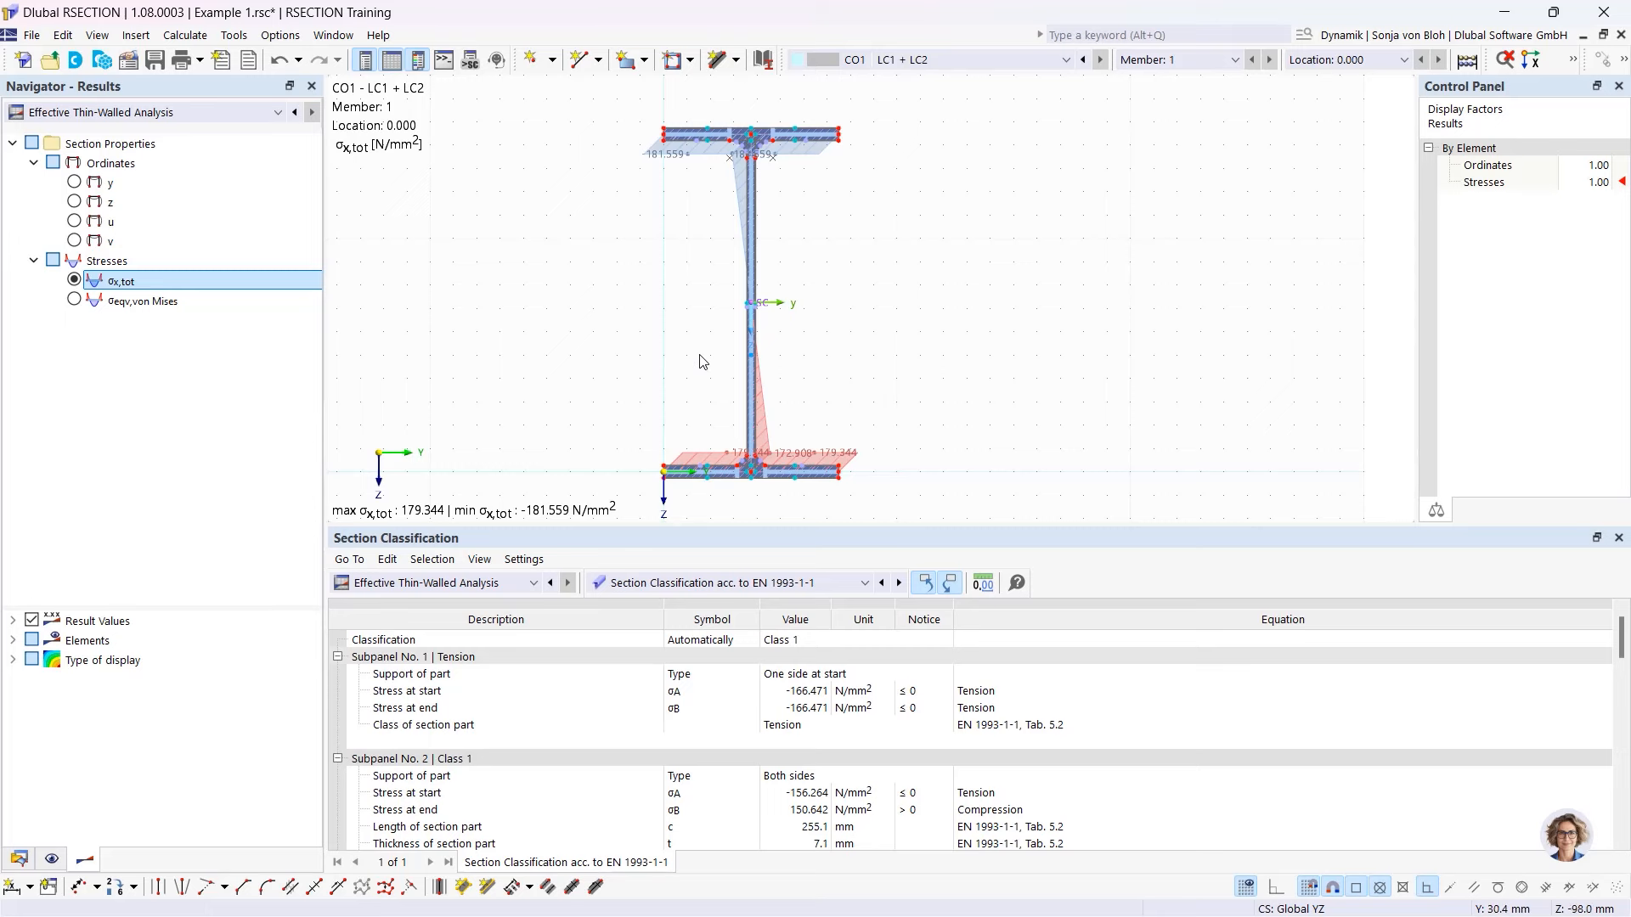
pyautogui.scroll(1, 734, 389)
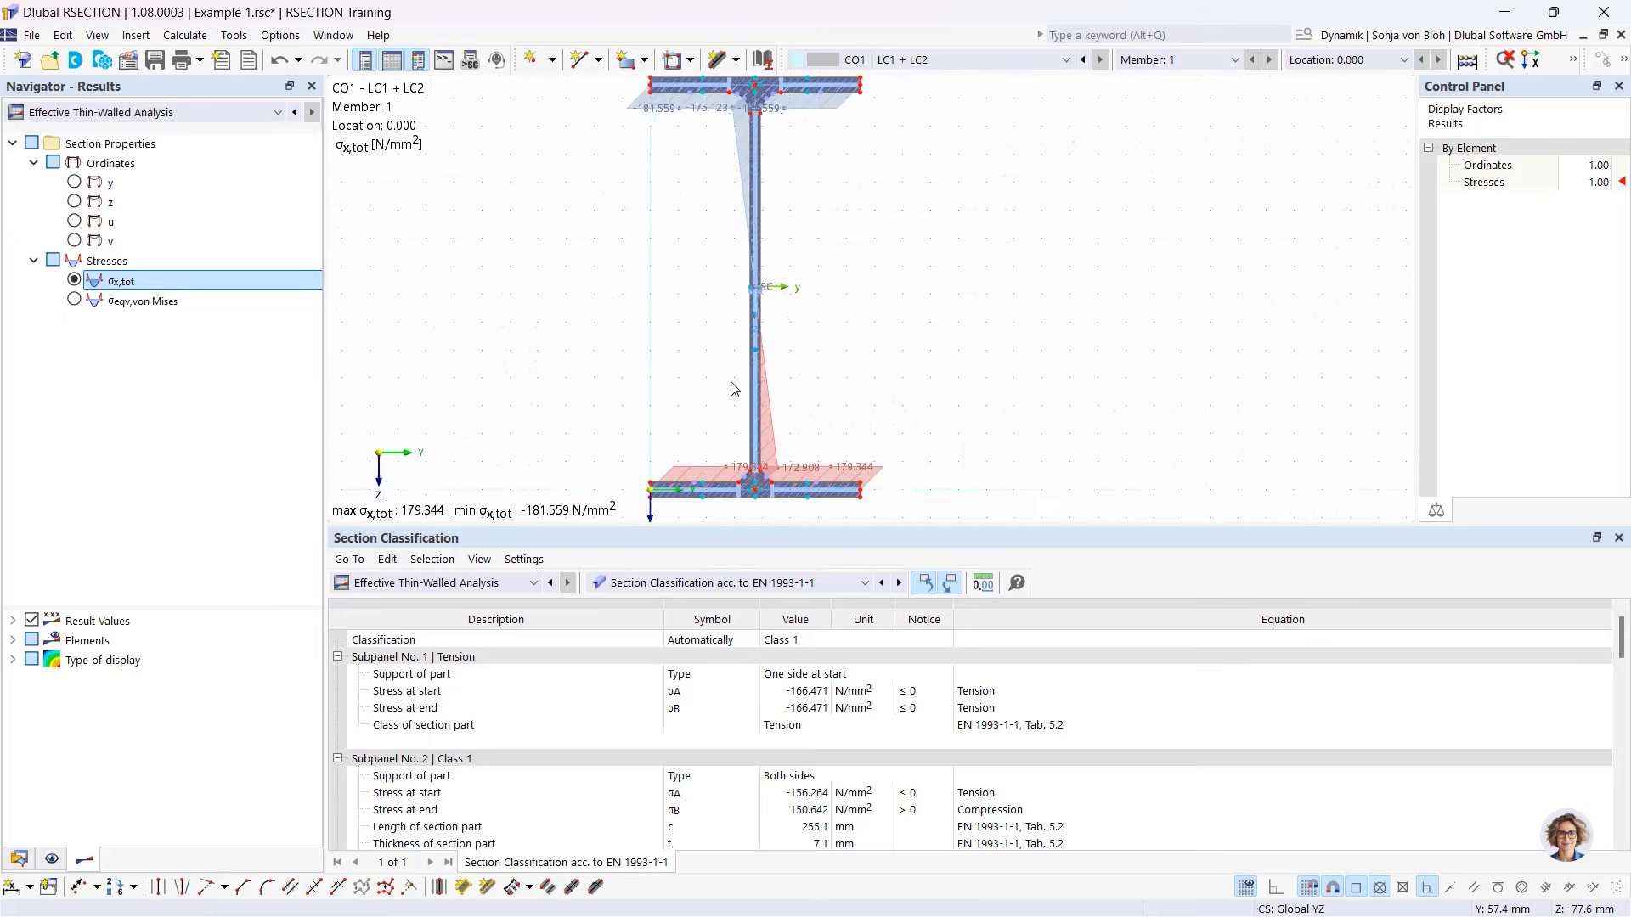
pyautogui.scroll(-2, 733, 349)
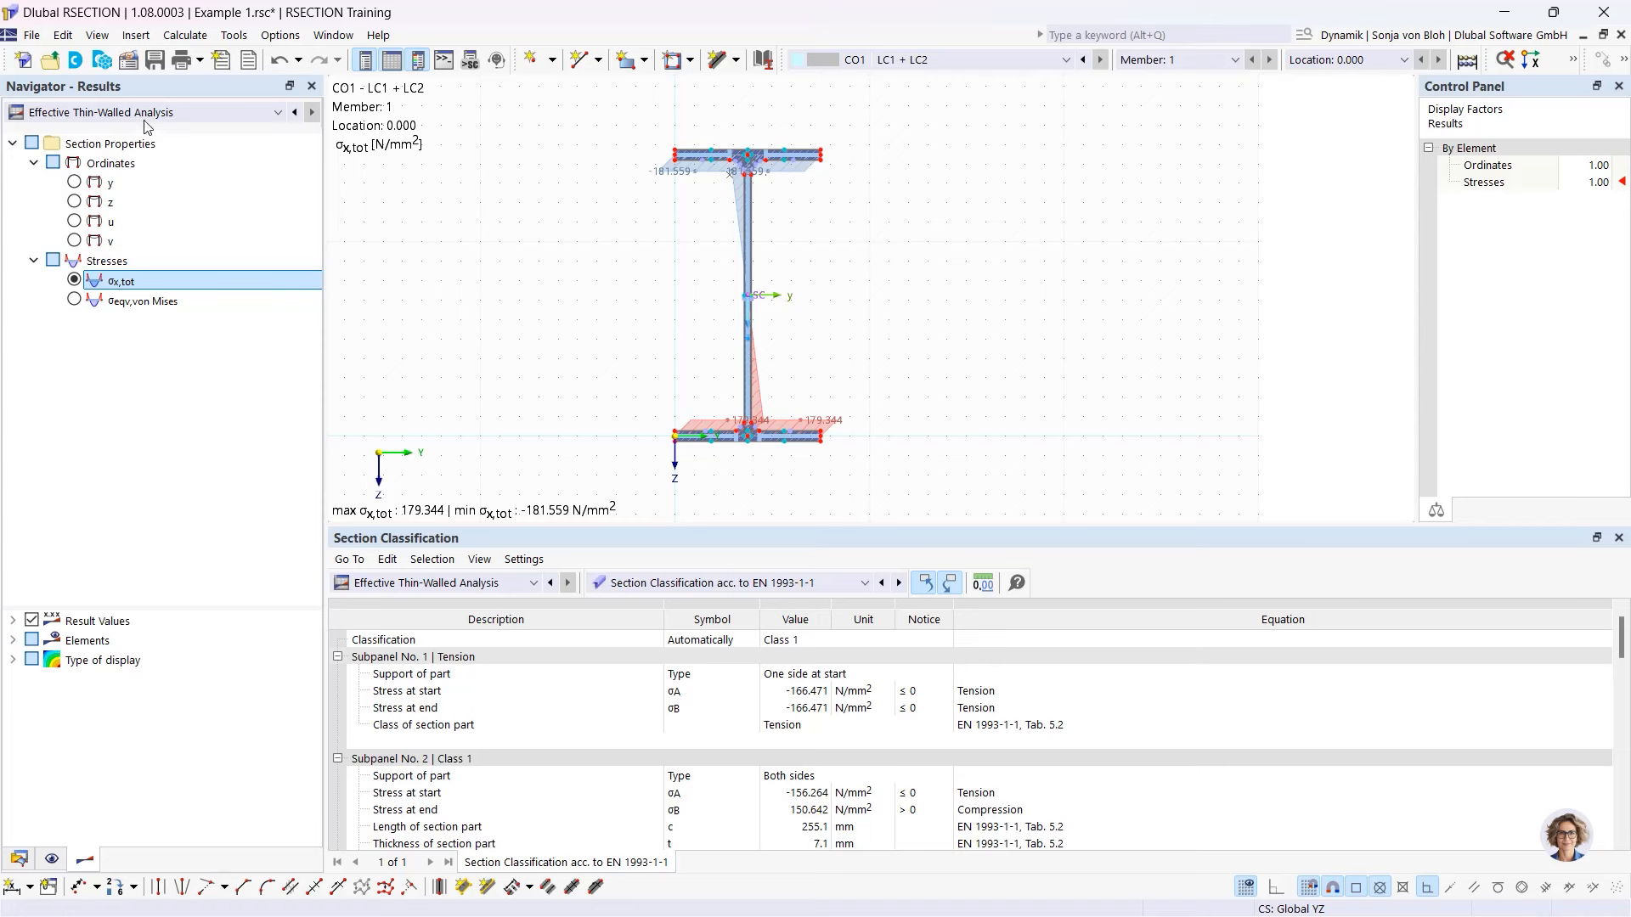
# - Create a new model Example 2 with Thin-Walled Analysis and the Effective / Steel / Aluminum section add-on to EN 1993-1-1 and EN 1993-1-5
pyautogui.click(34, 66)
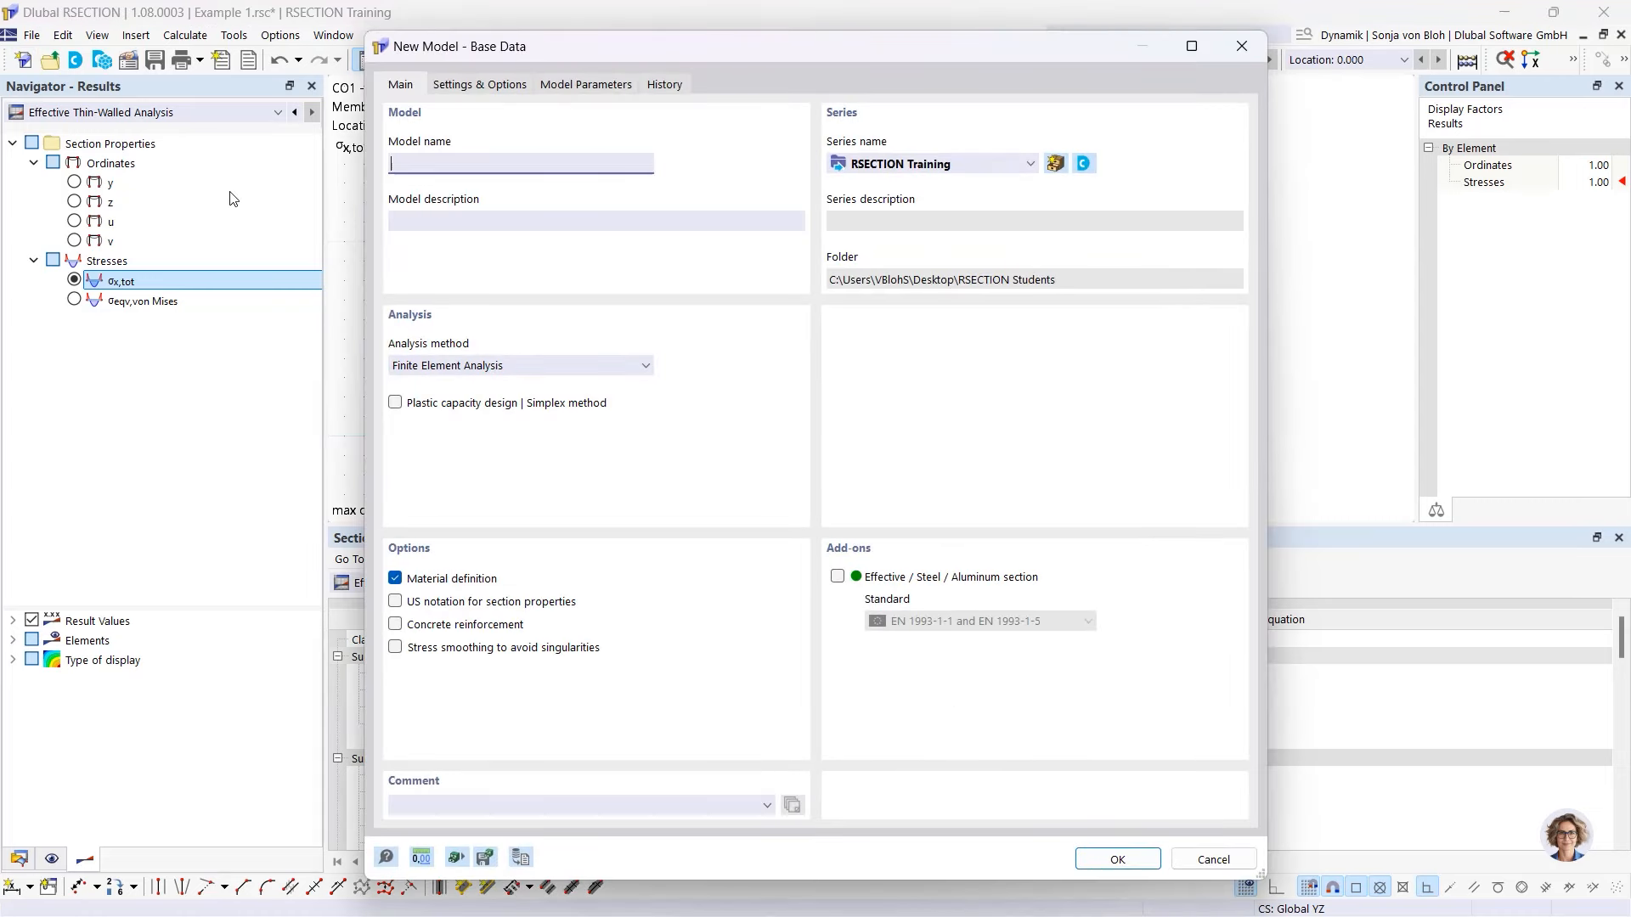
pyautogui.write('Example 2')
pyautogui.click(581, 364)
pyautogui.click(546, 400)
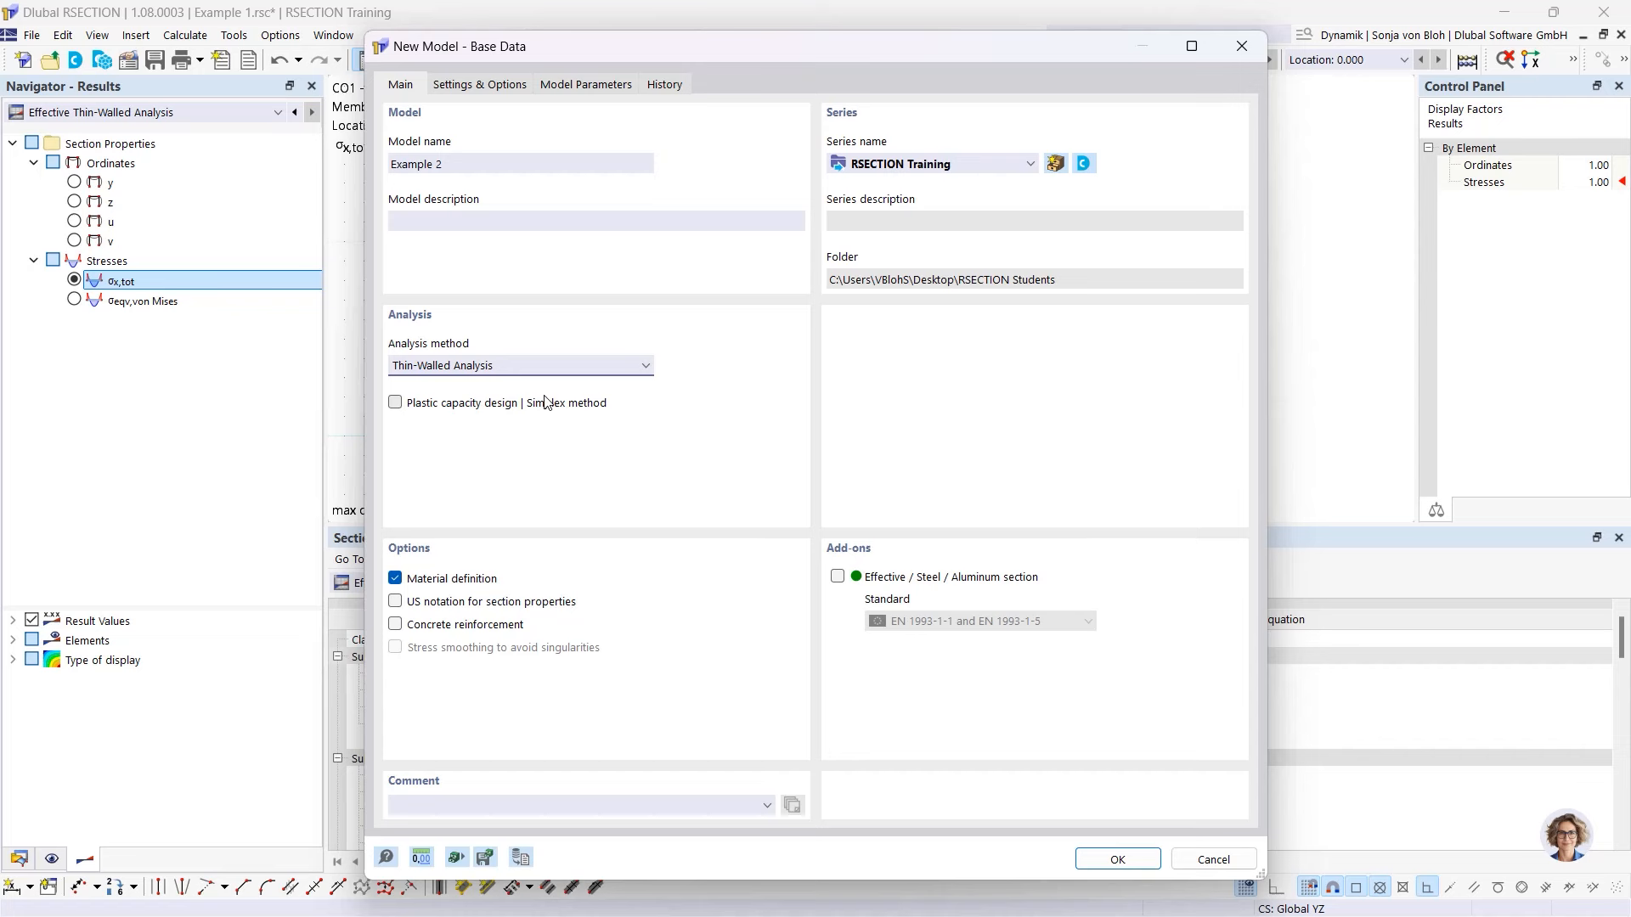
pyautogui.click(838, 577)
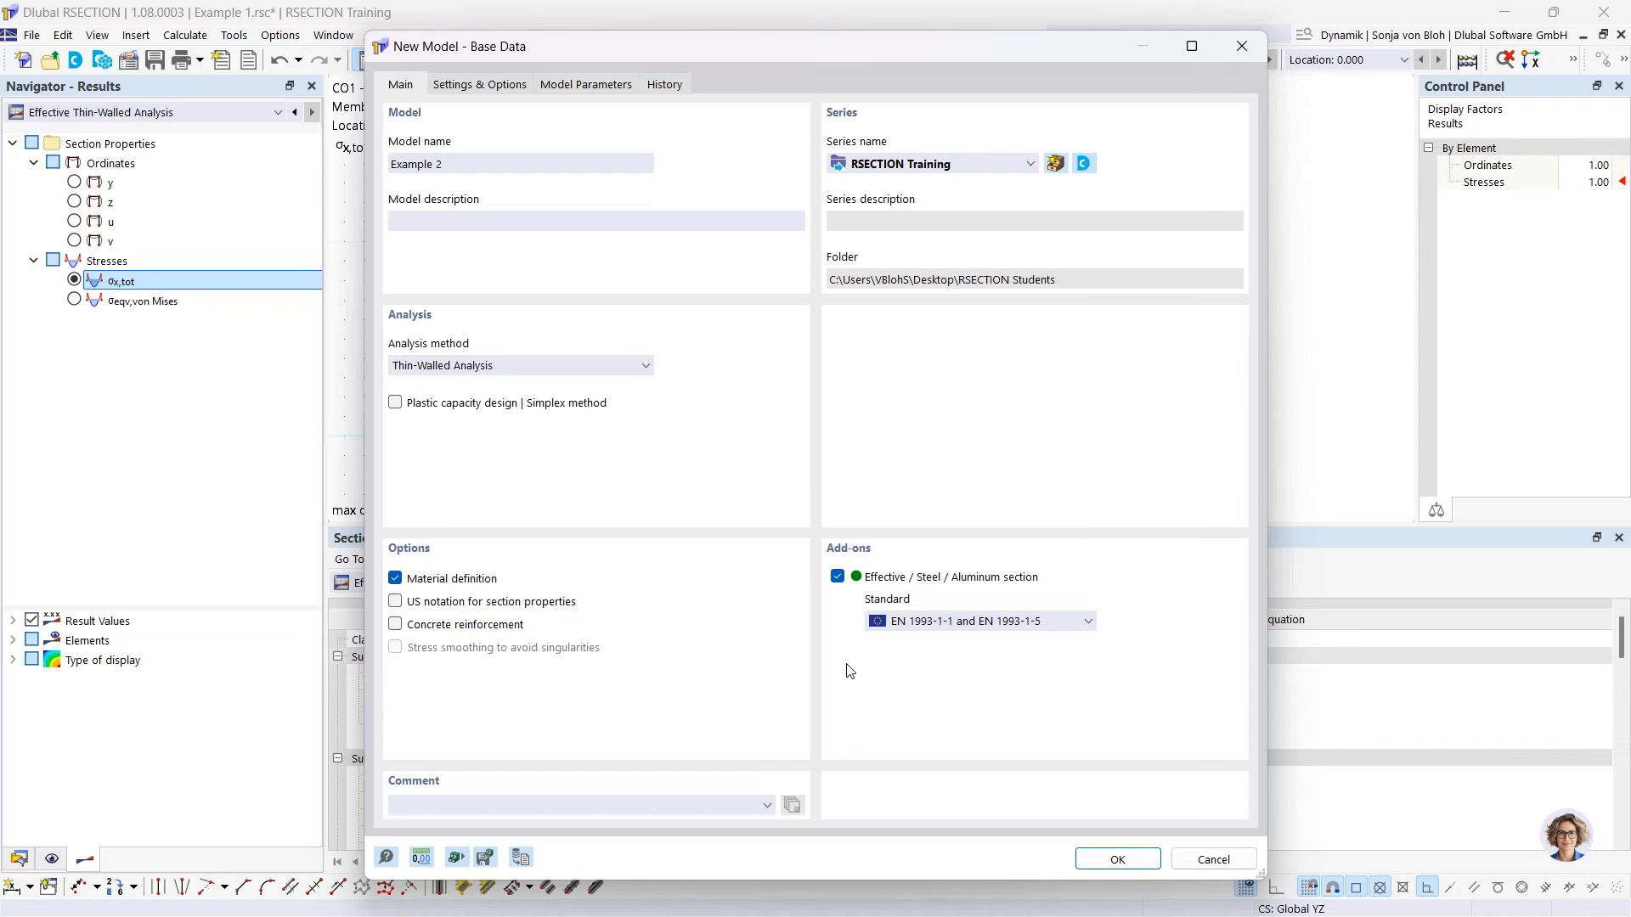
pyautogui.click(963, 624)
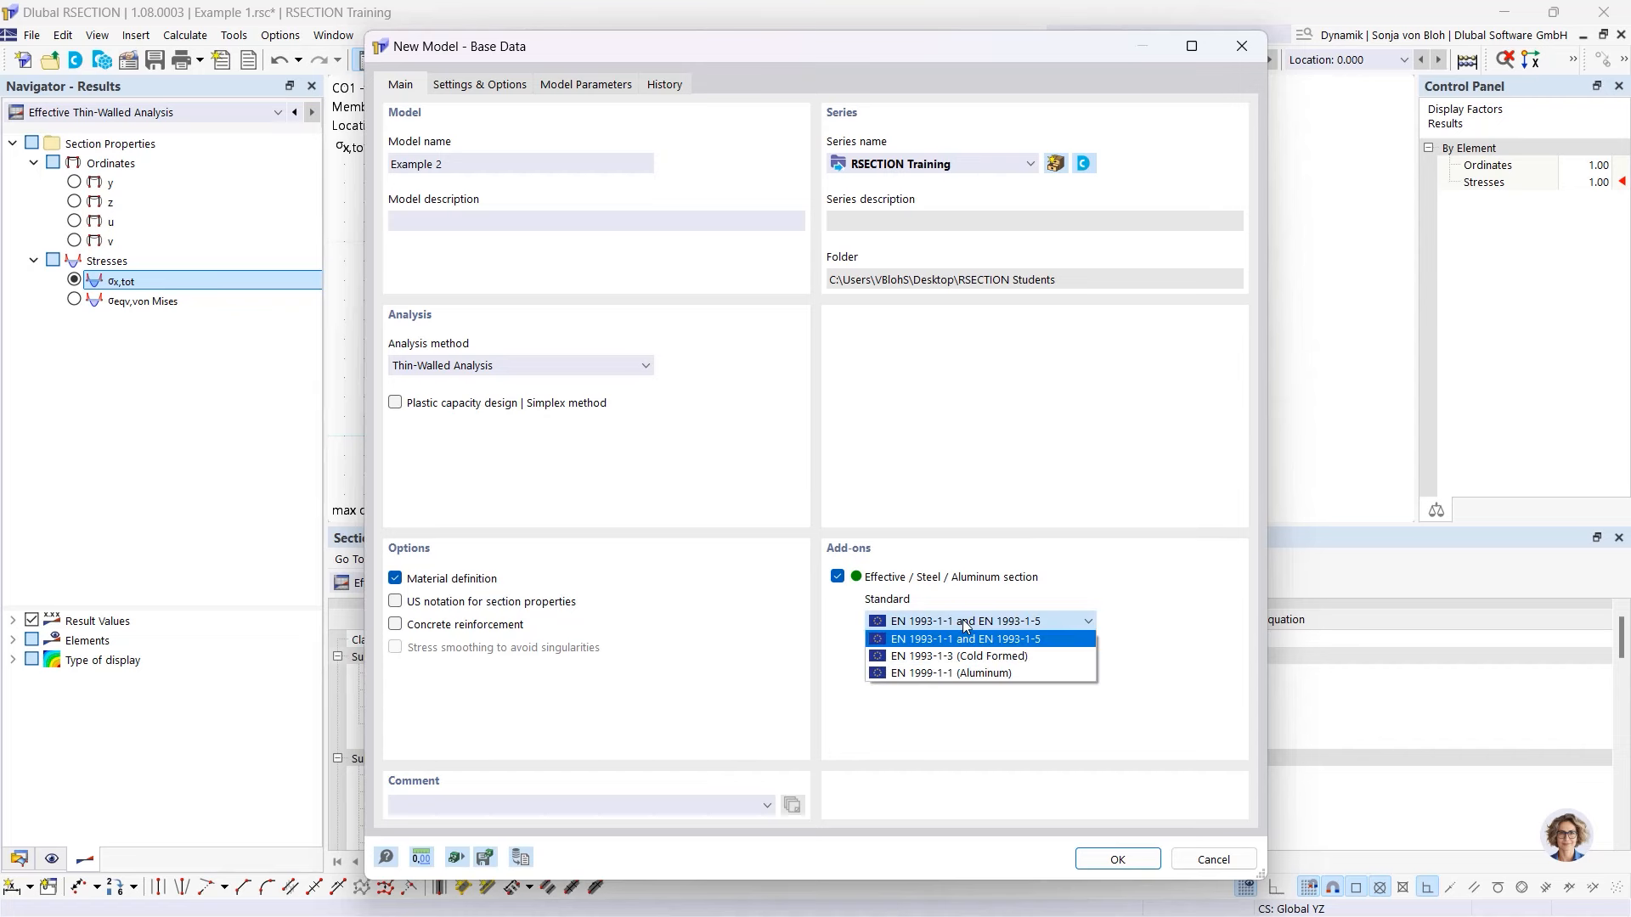
pyautogui.click(964, 626)
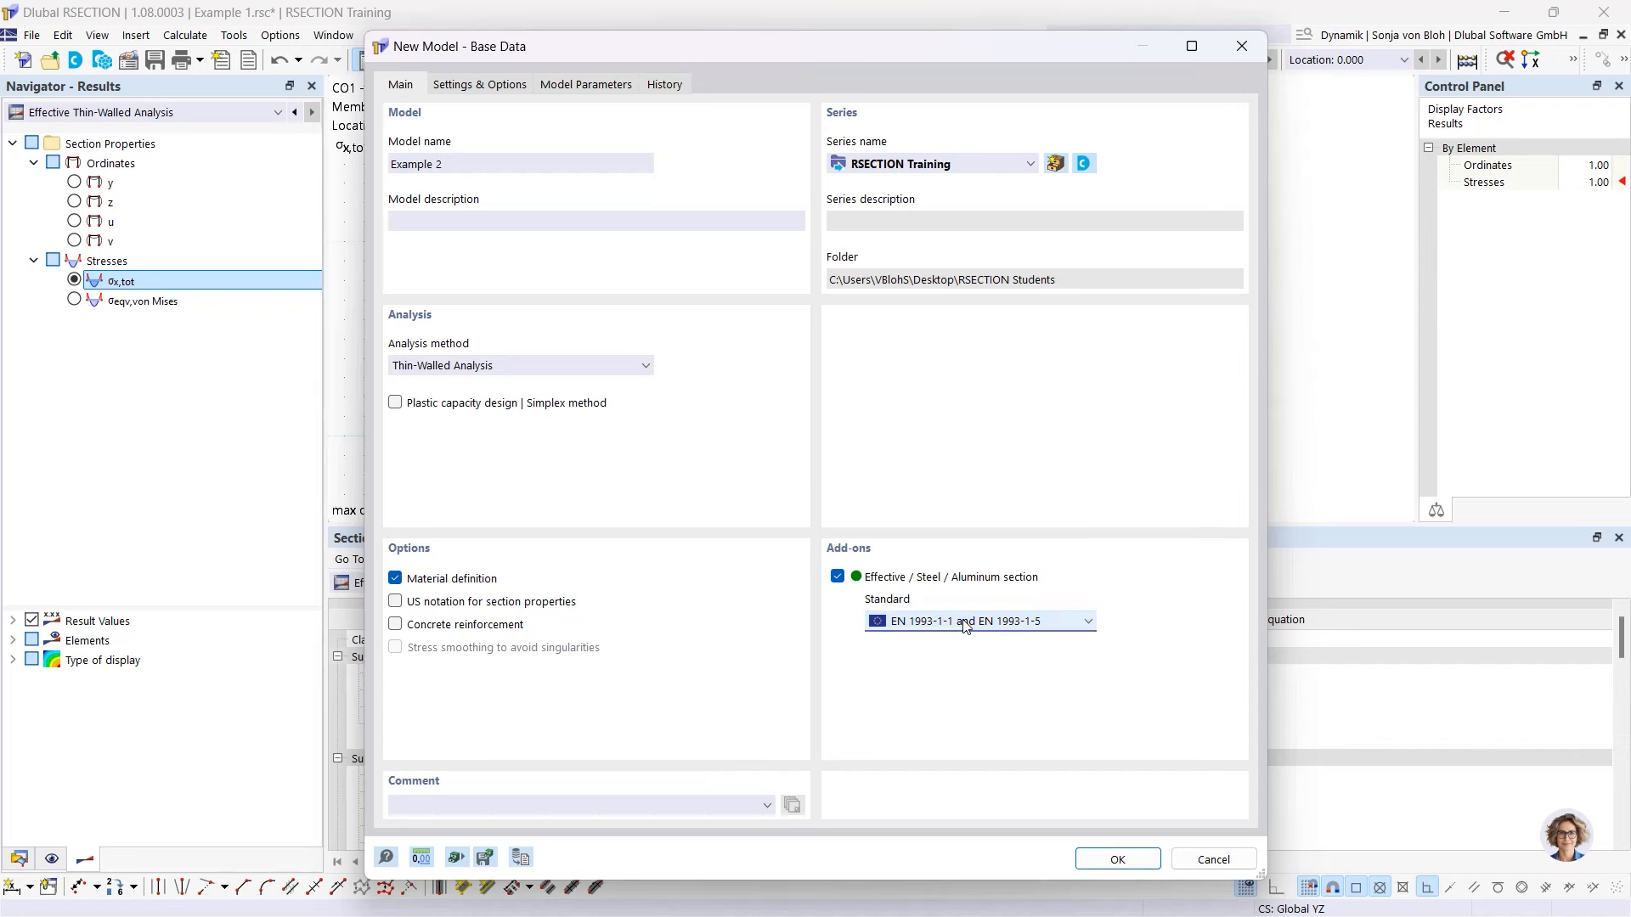
pyautogui.click(1120, 861)
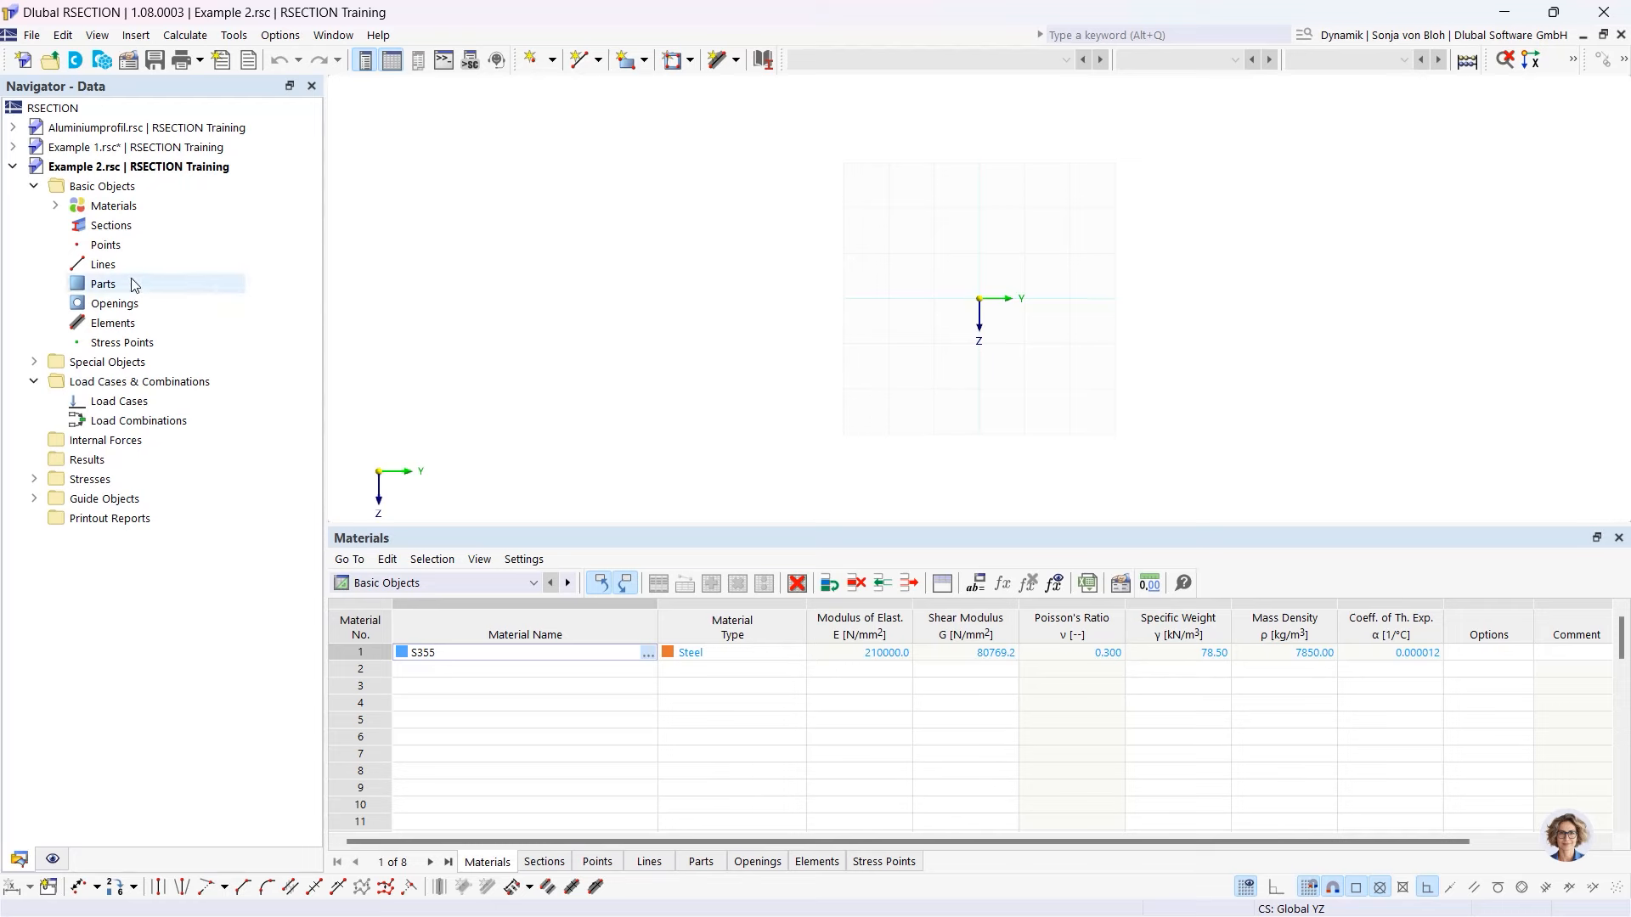
# - Replace the model's material with S235 of the EN 1993-1-1:2005-05 series from the material library
pyautogui.click(55, 206)
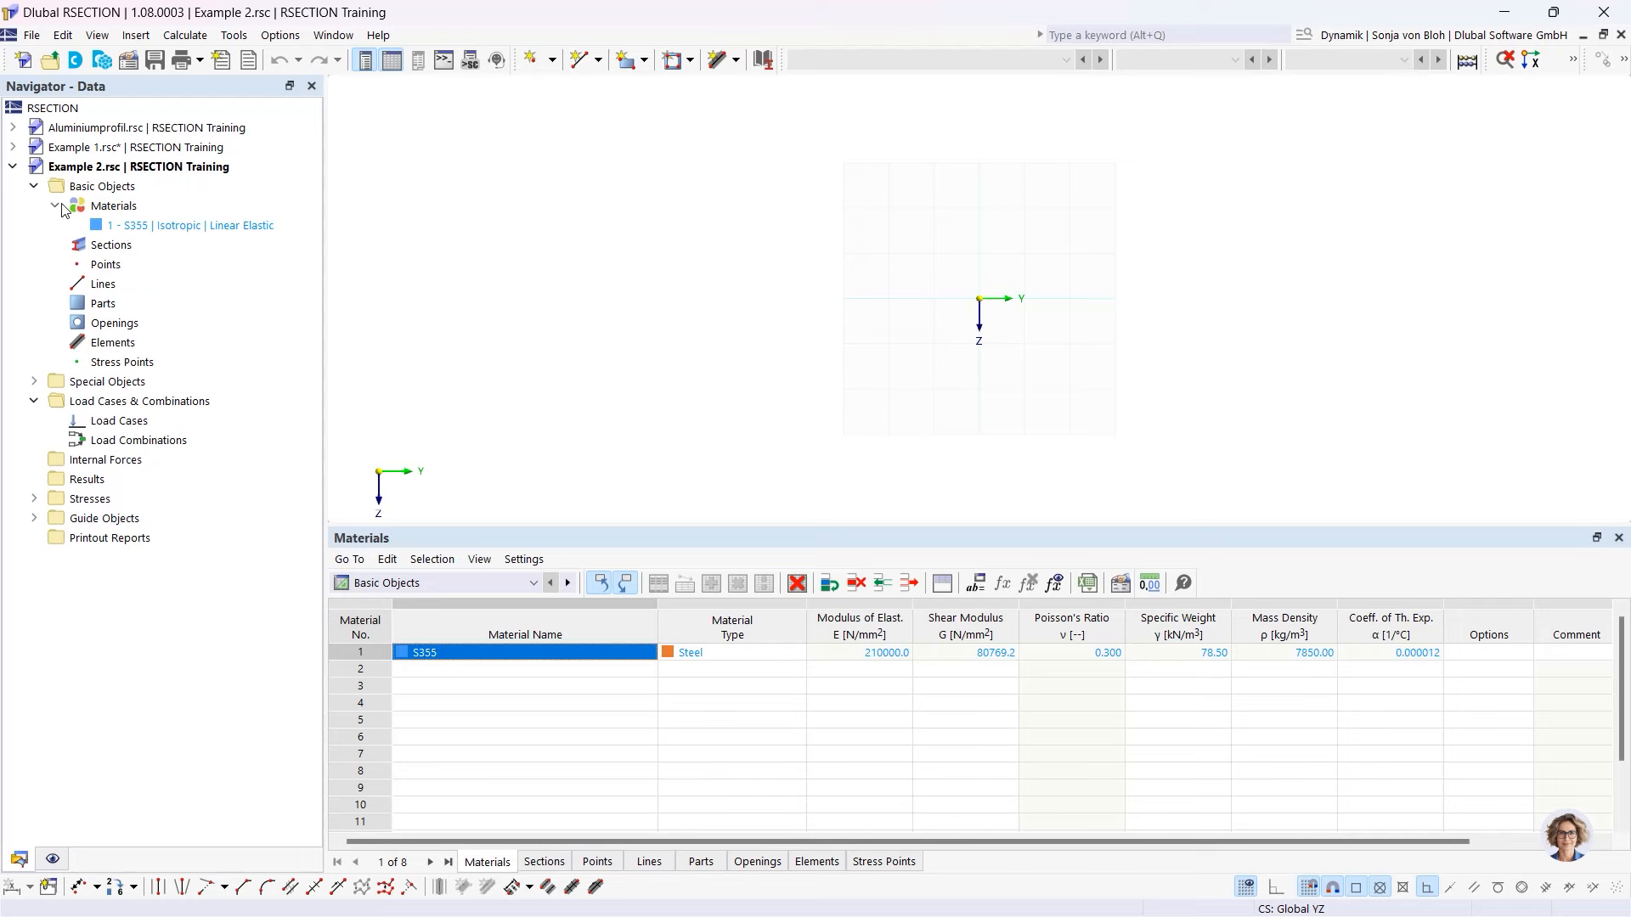
pyautogui.doubleClick(176, 226)
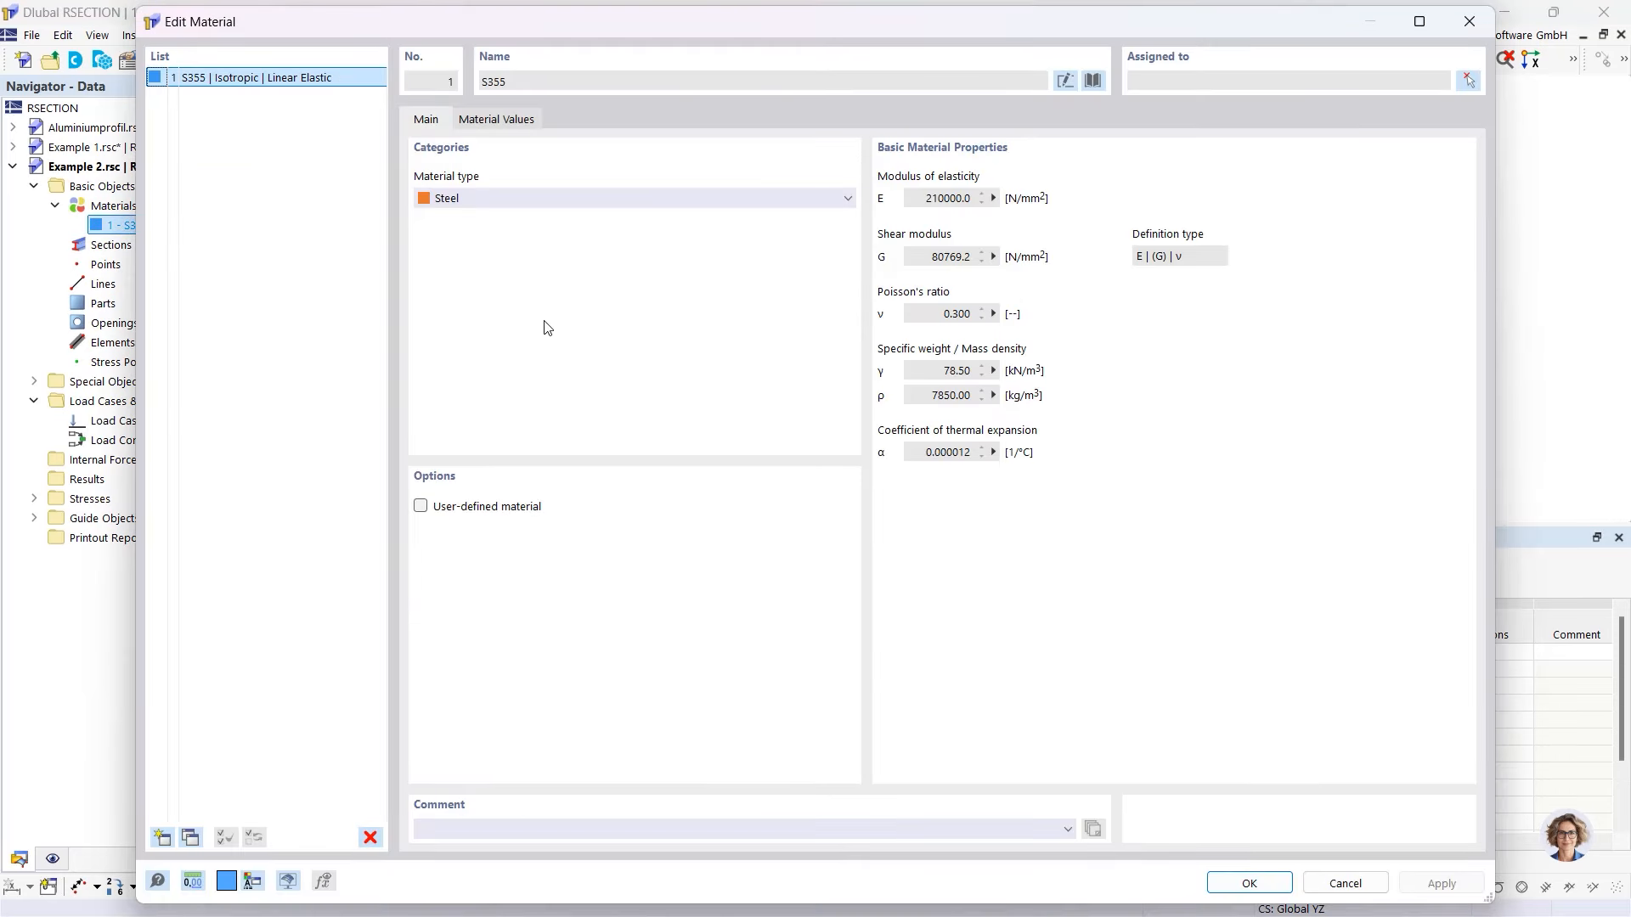
pyautogui.click(1093, 83)
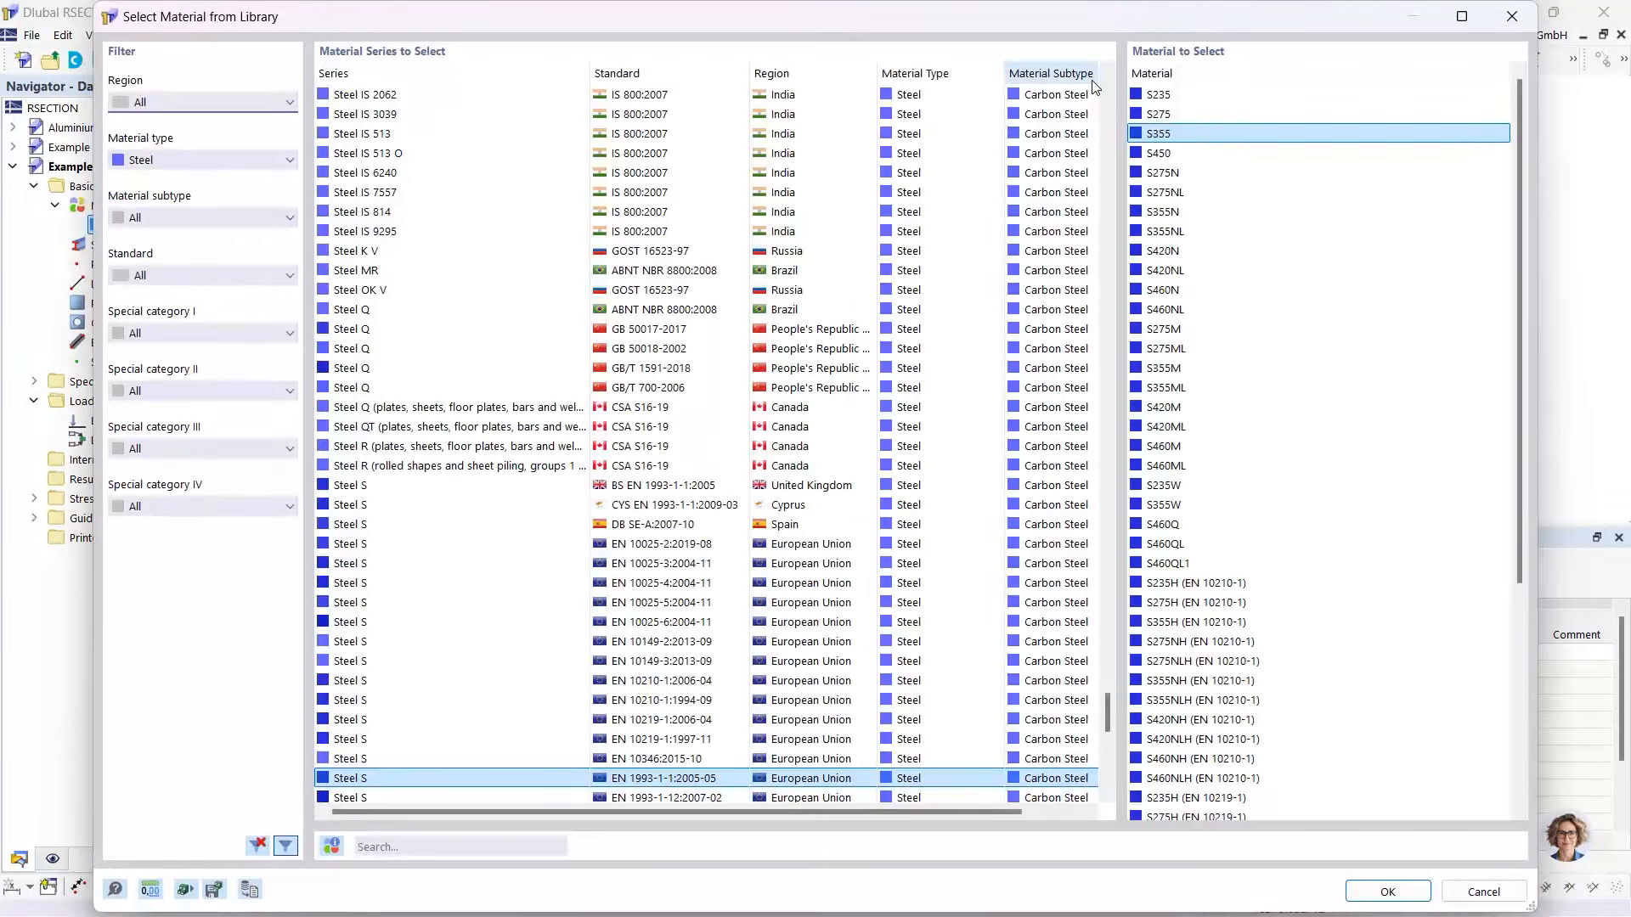
pyautogui.click(426, 847)
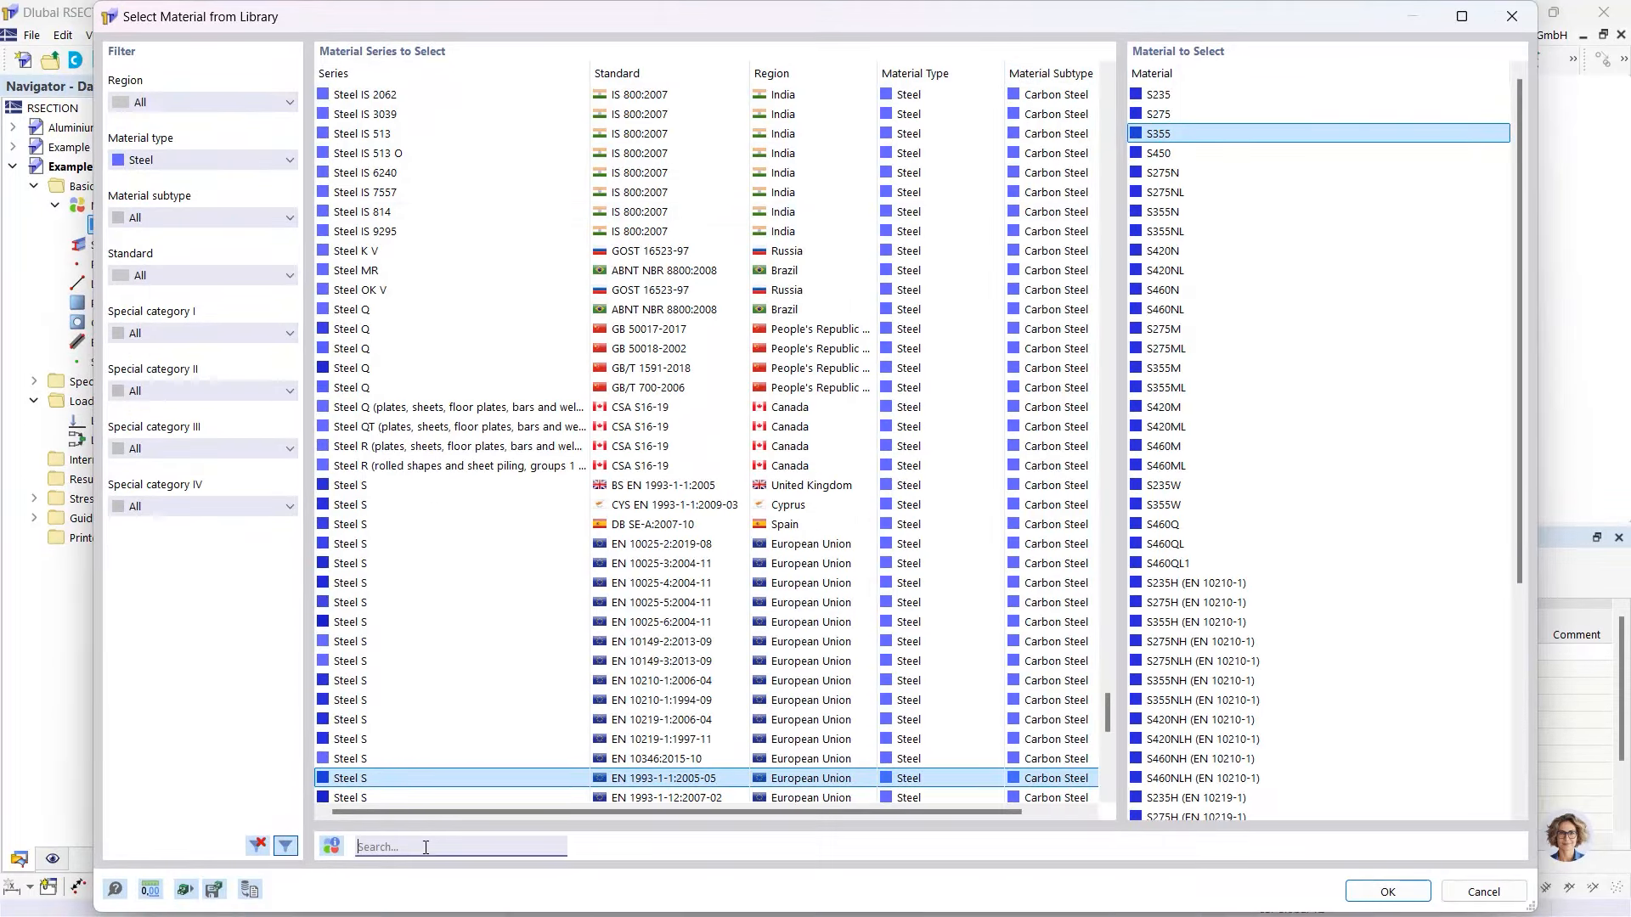
pyautogui.write('S235')
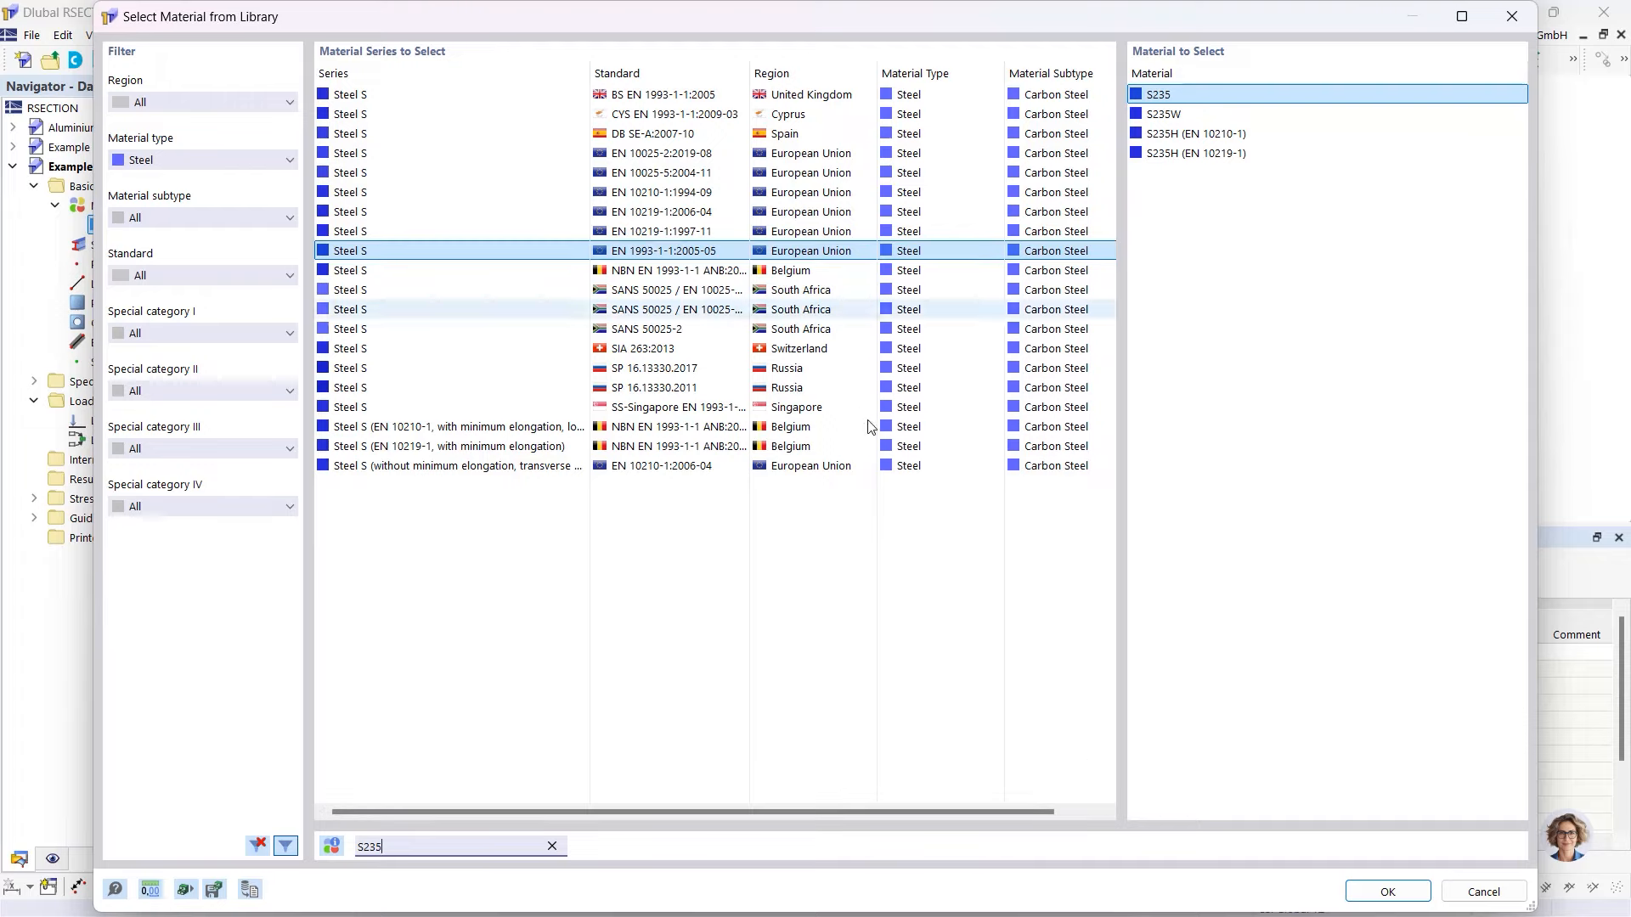
pyautogui.click(1387, 893)
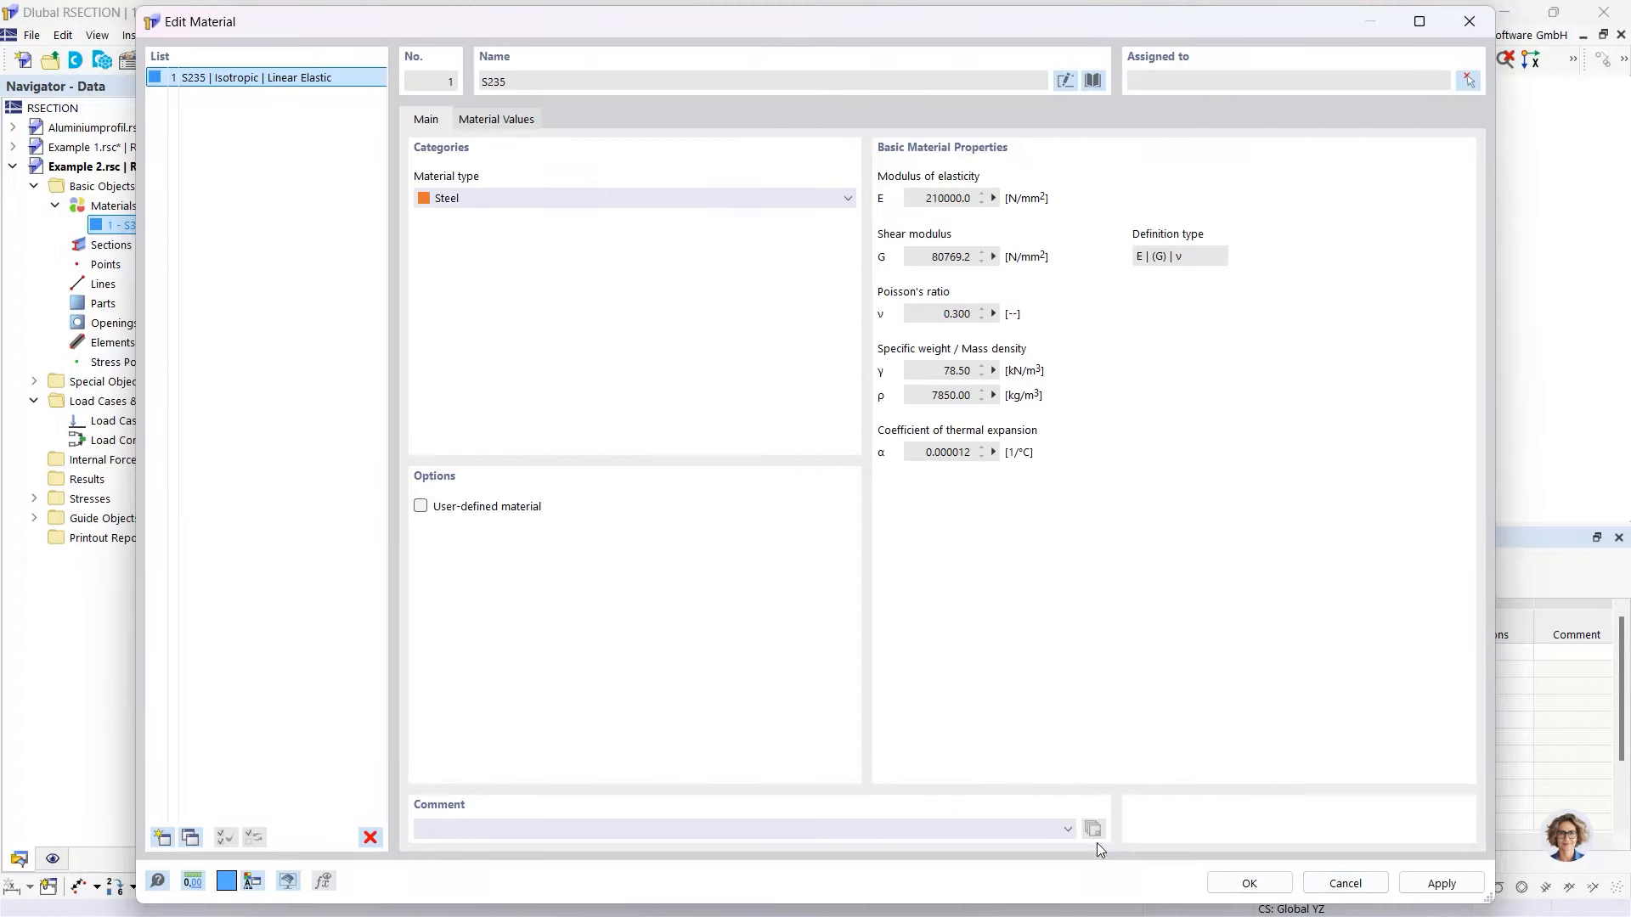
pyautogui.click(1255, 885)
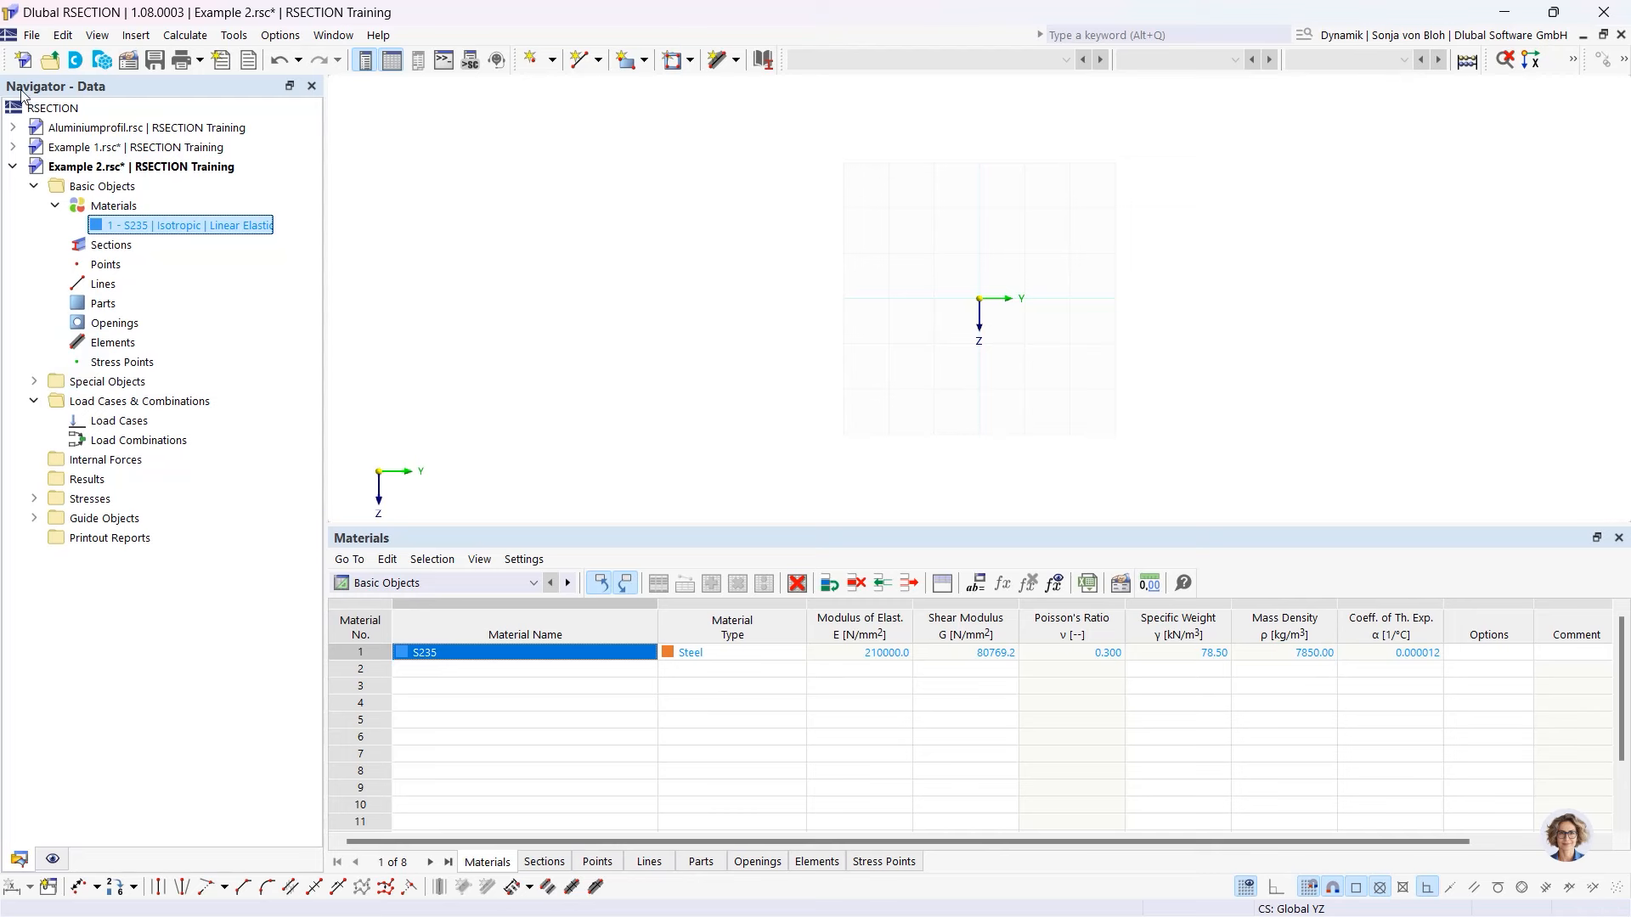
# - Start a new section and assign it the standardized profile IPEa 200
pyautogui.rightClick(113, 246)
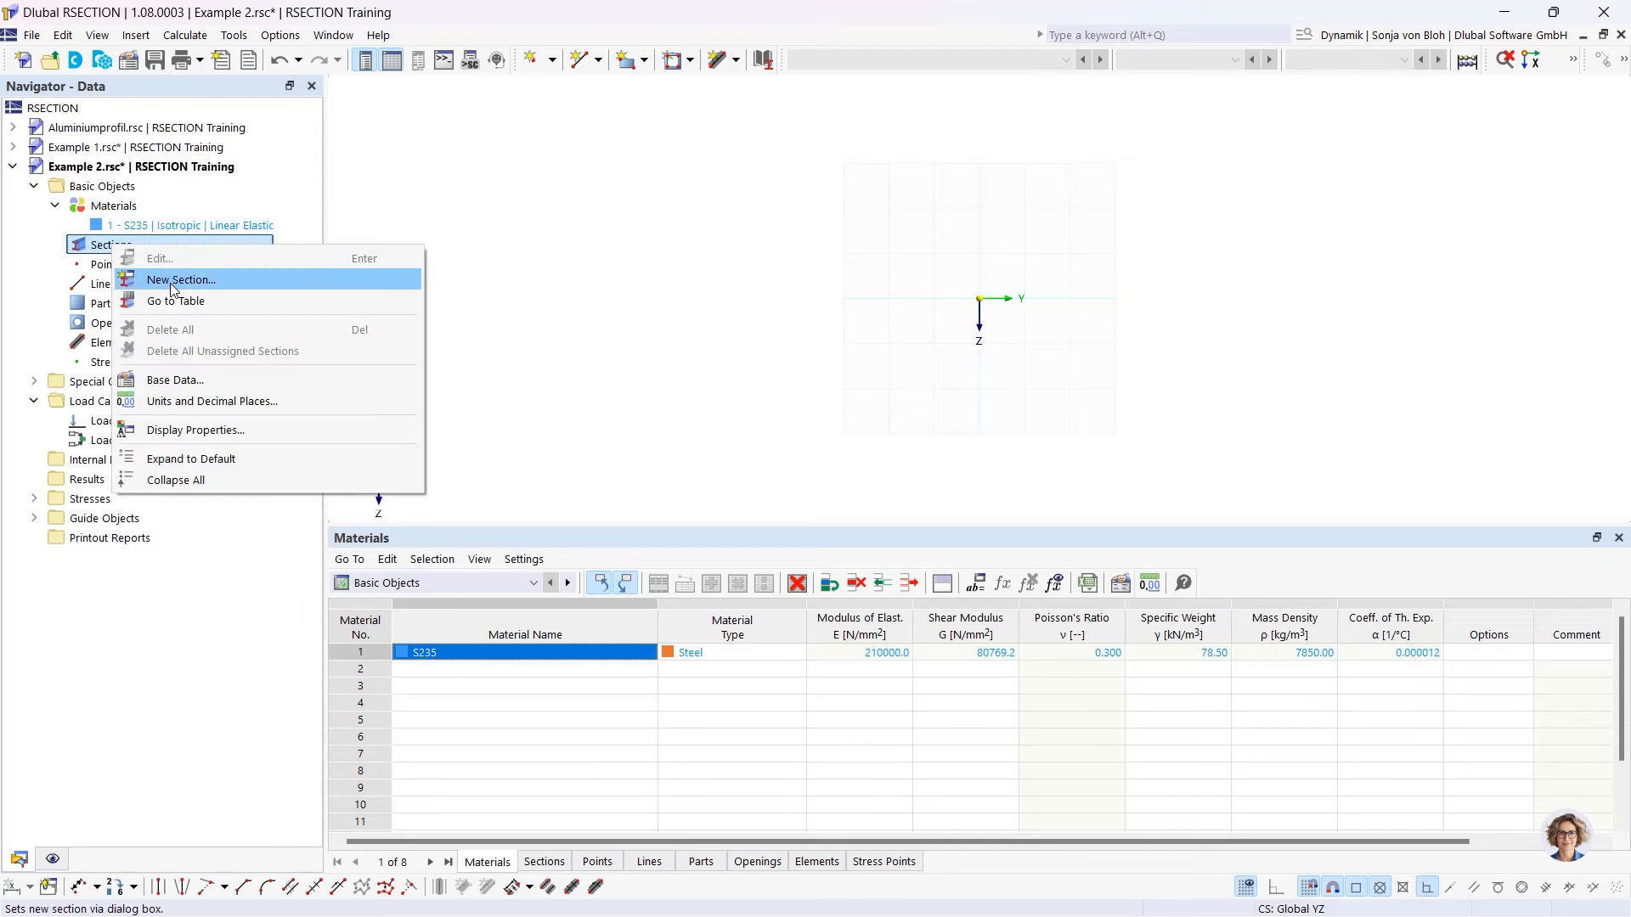
pyautogui.click(172, 281)
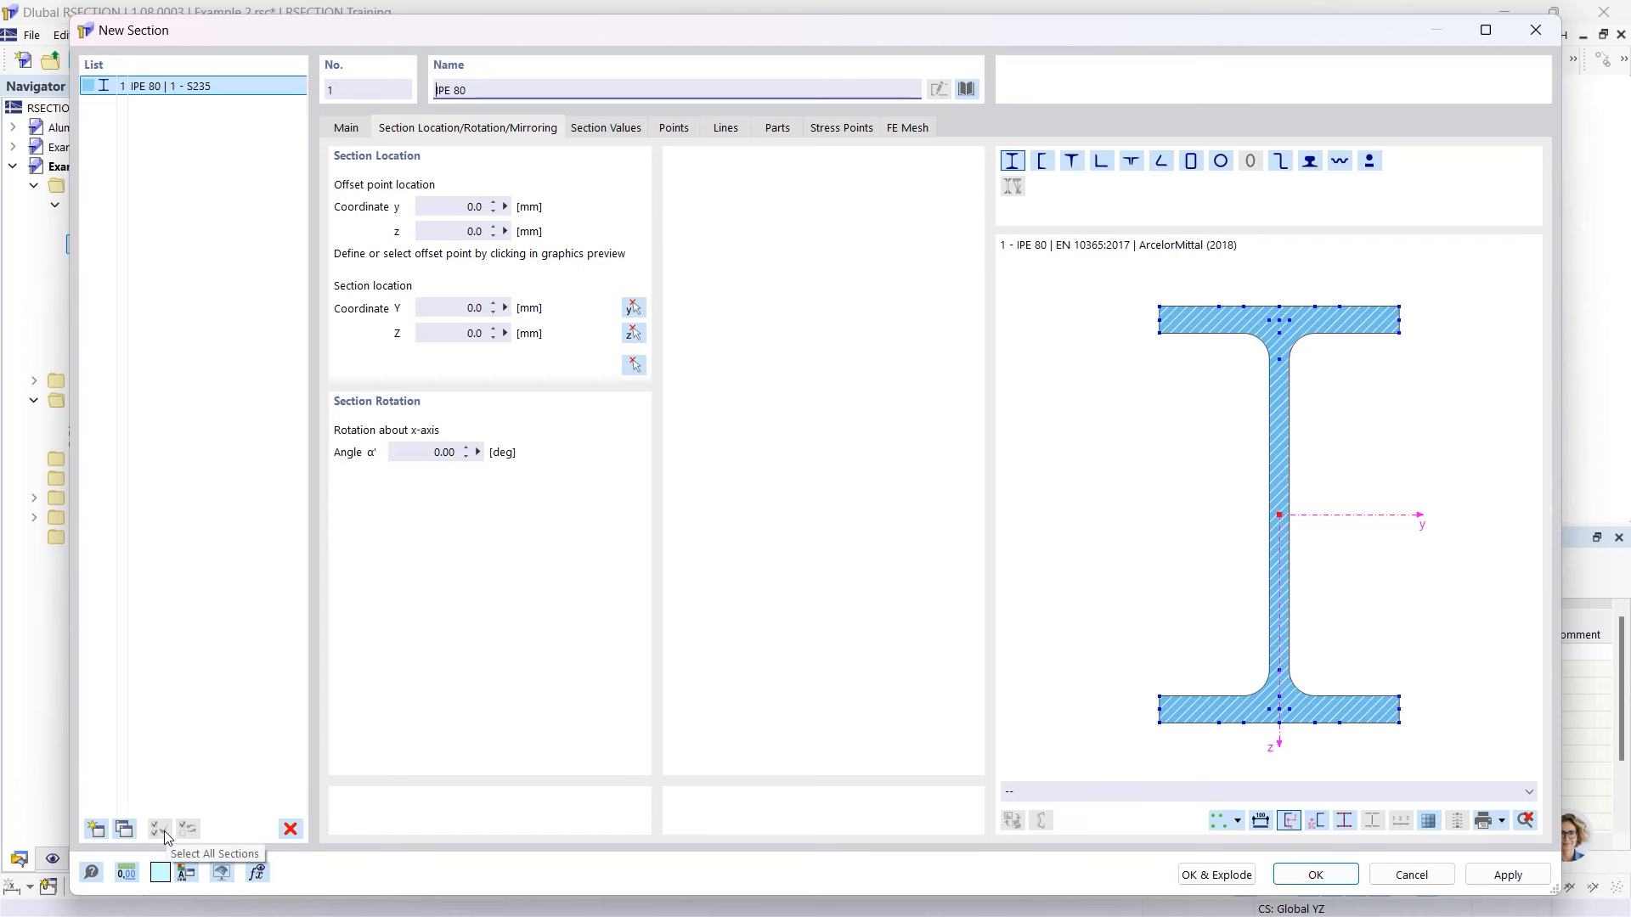
pyautogui.click(517, 91)
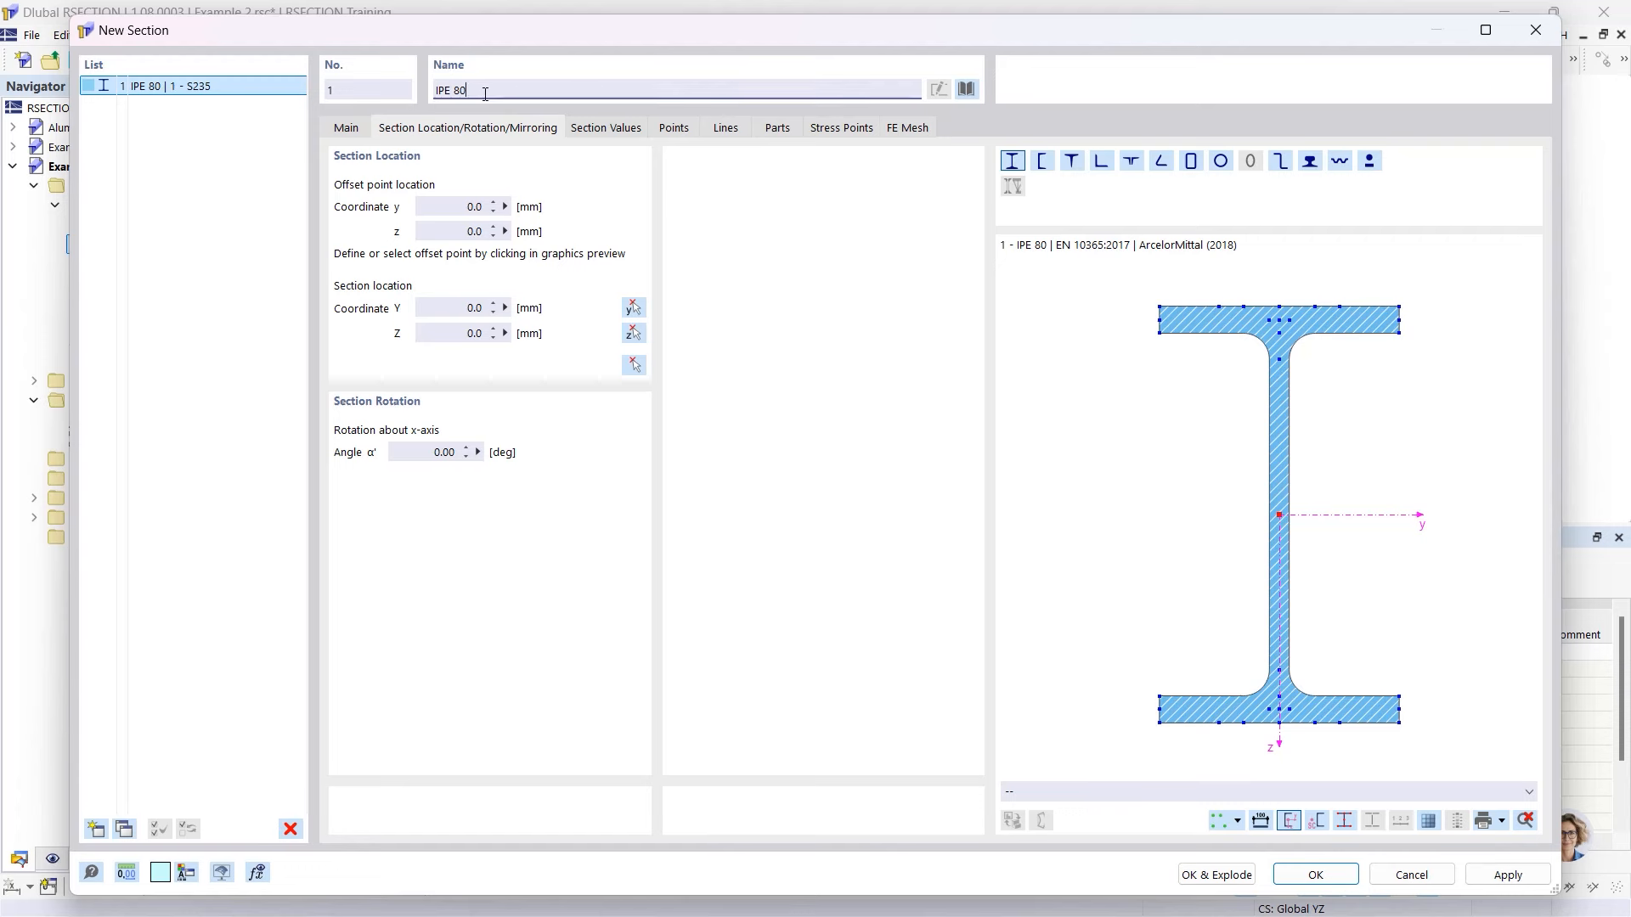
pyautogui.doubleClick(458, 91)
pyautogui.write('2')
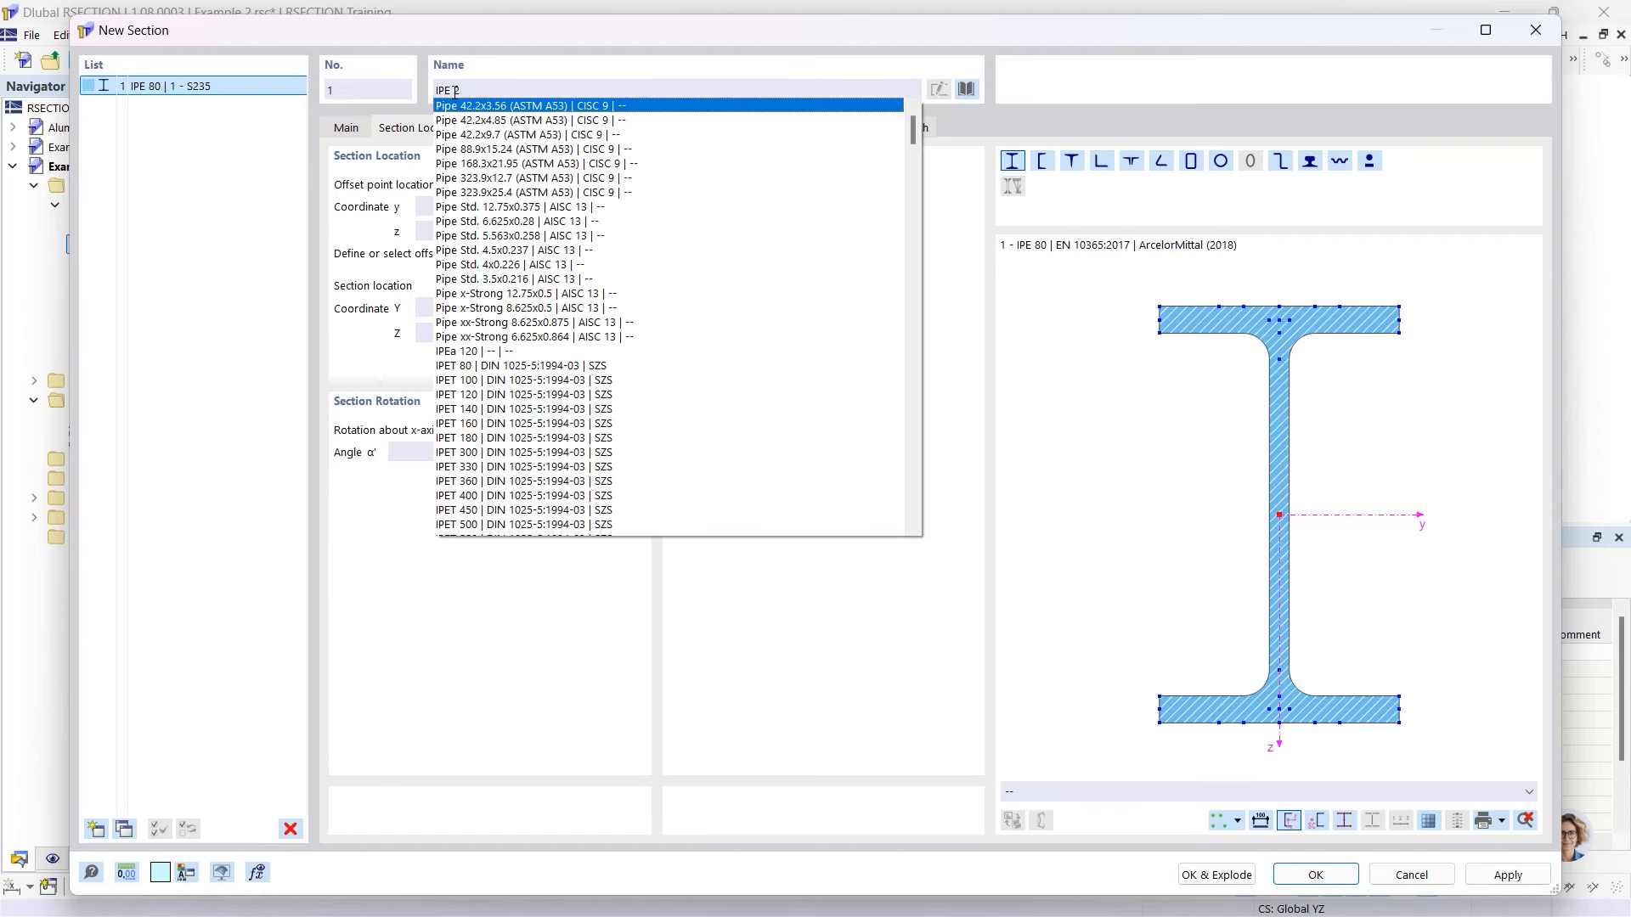
pyautogui.write('00')
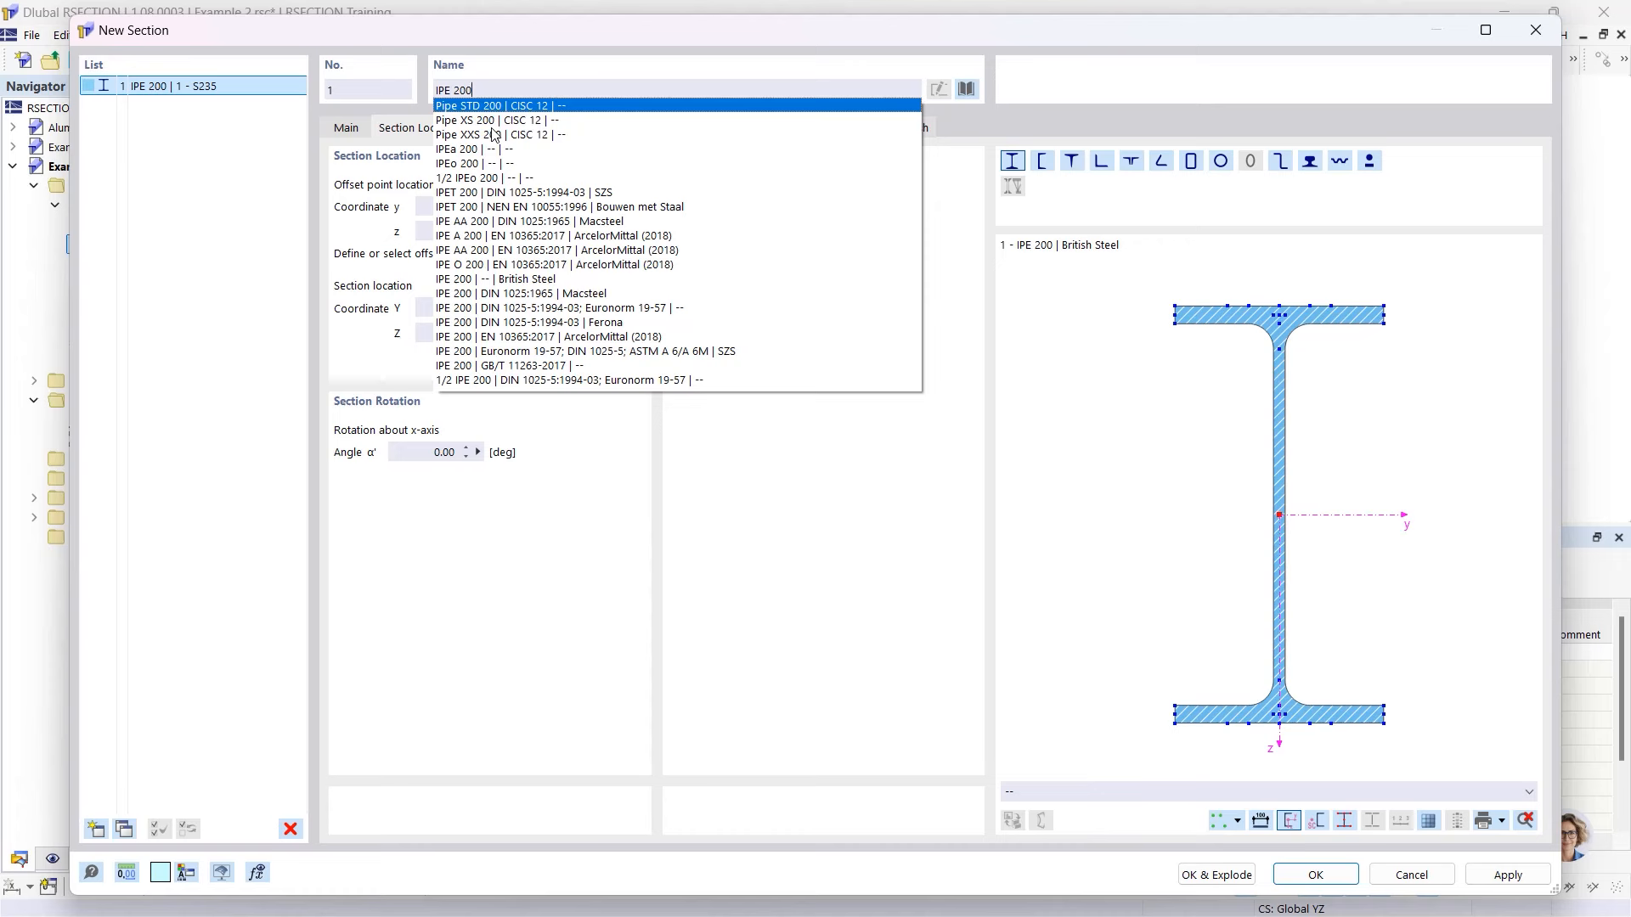
pyautogui.click(466, 150)
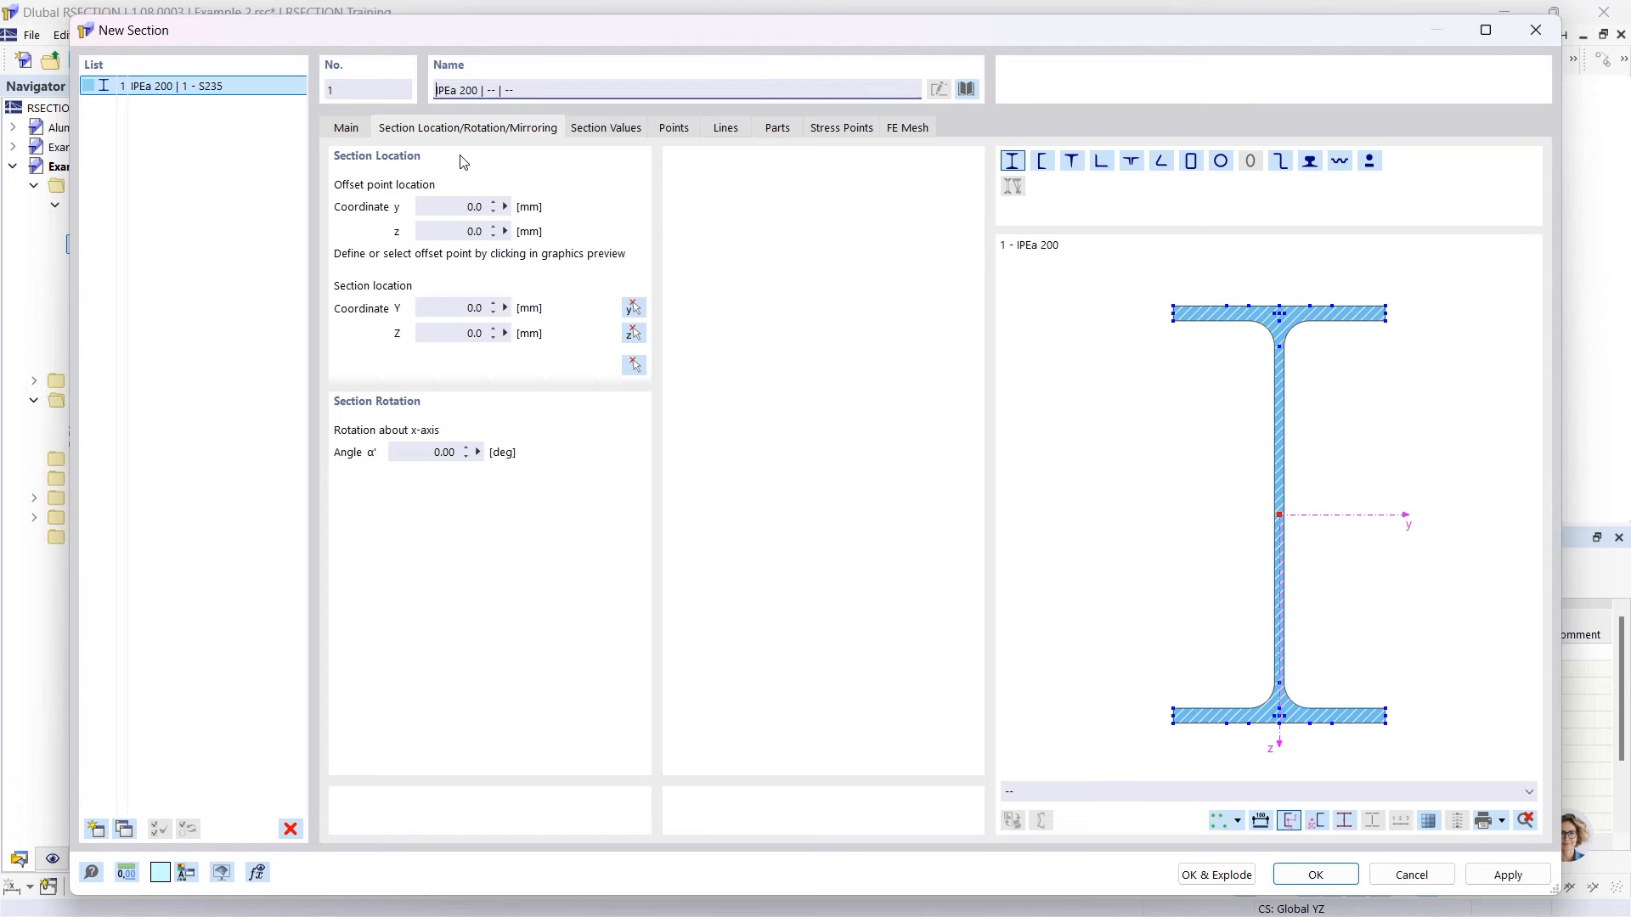
# - Search the standardized angle sections in the section library for L 200x150x
pyautogui.click(967, 89)
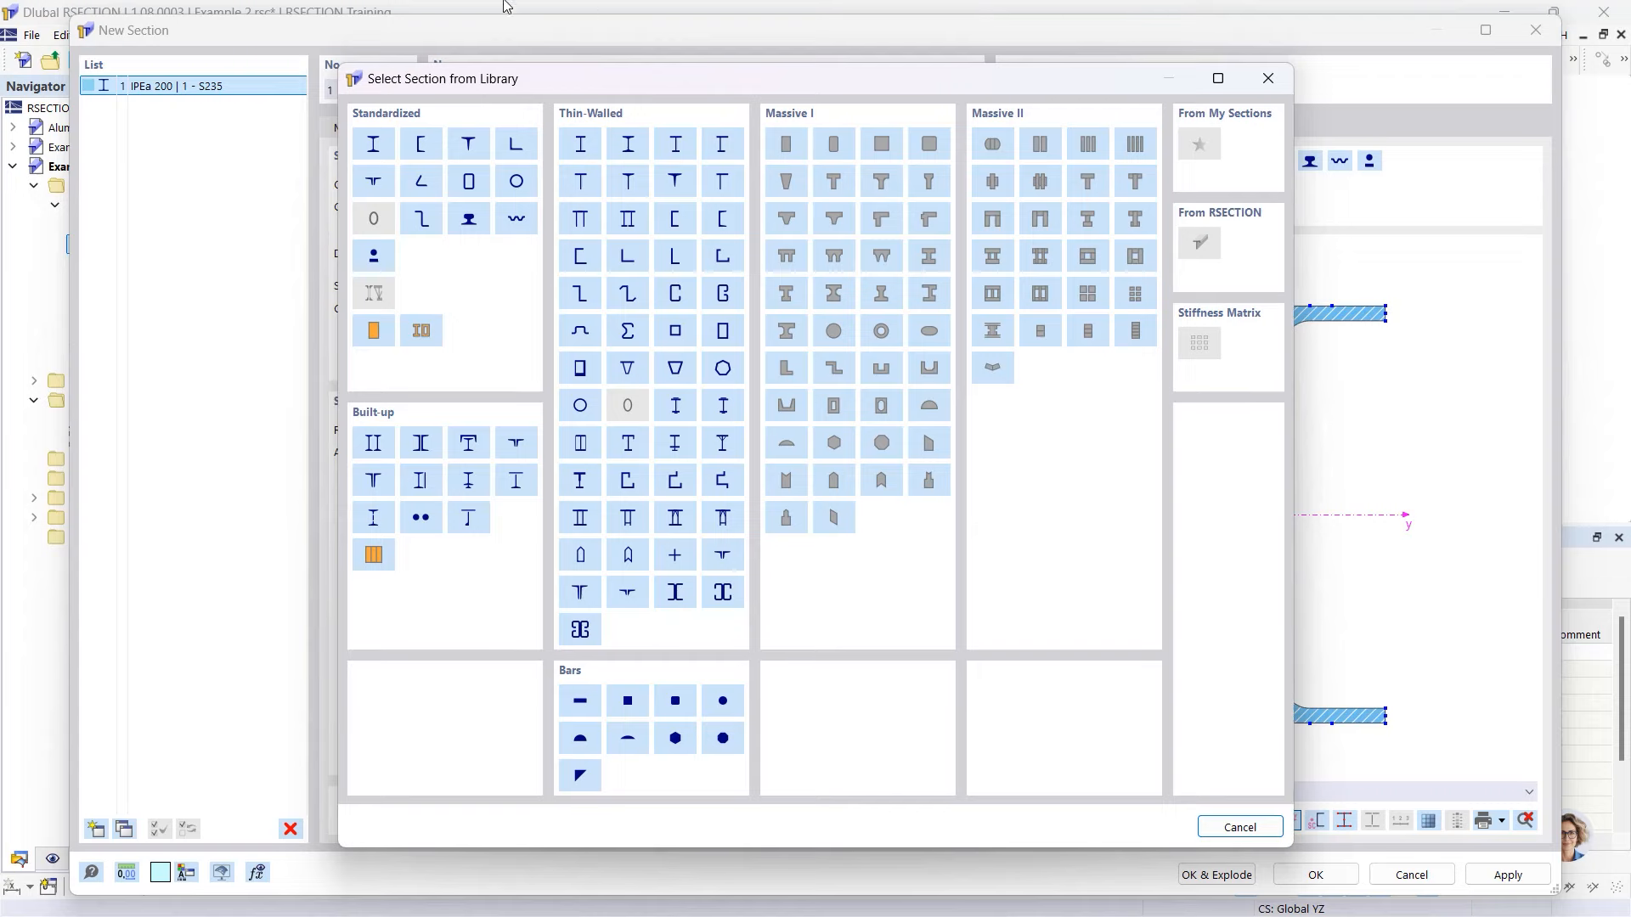
pyautogui.click(514, 154)
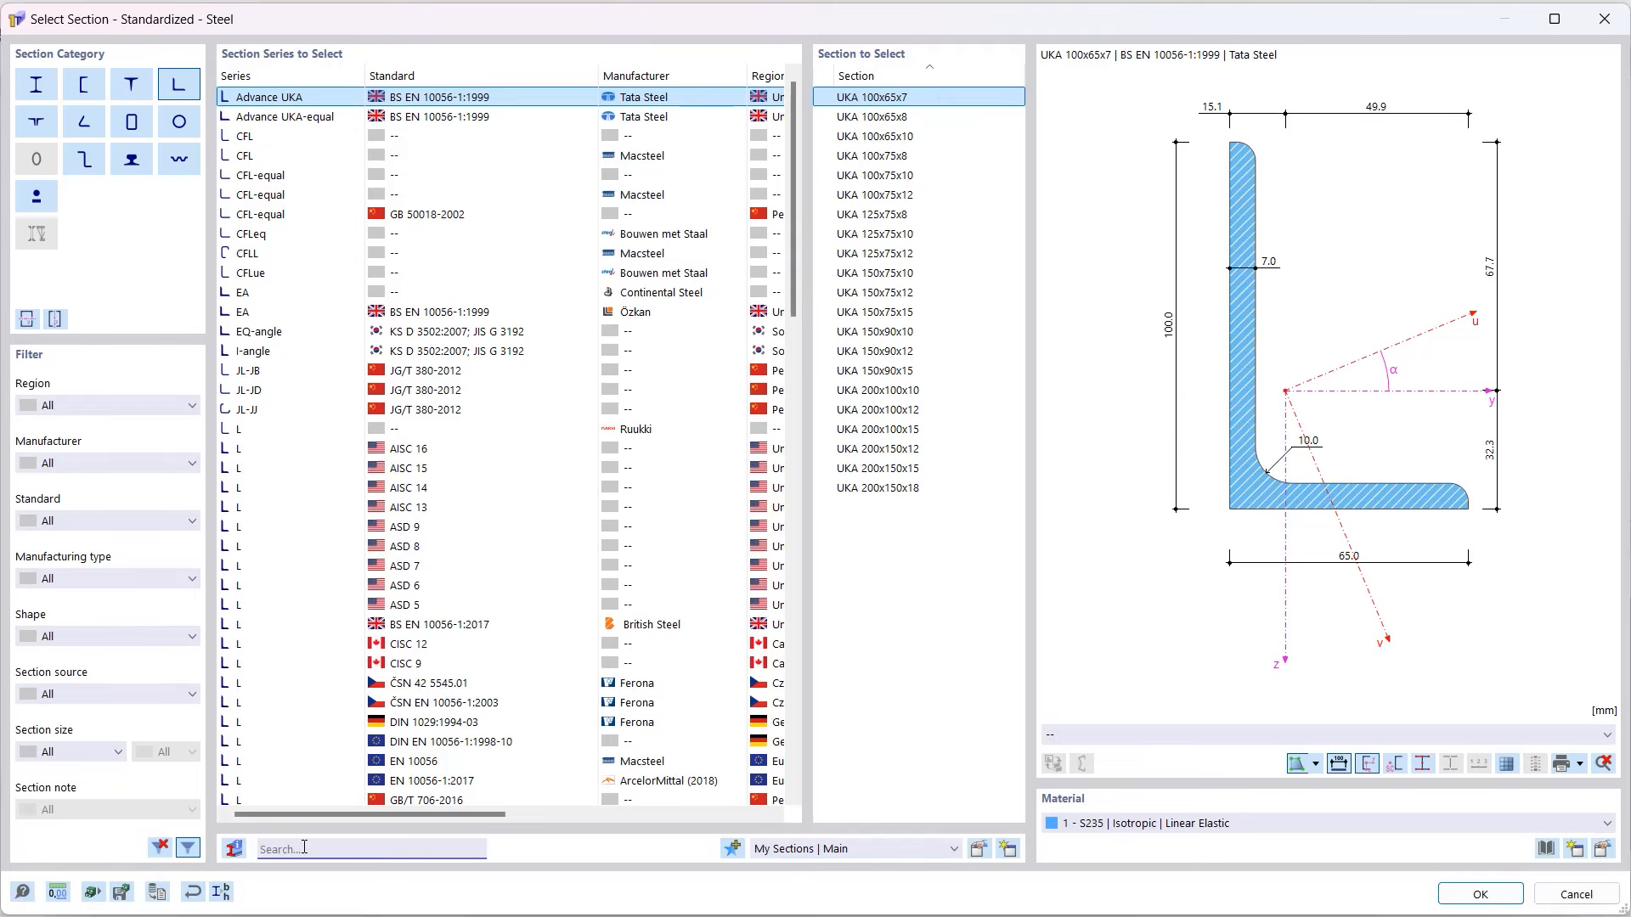
pyautogui.write('L 20')
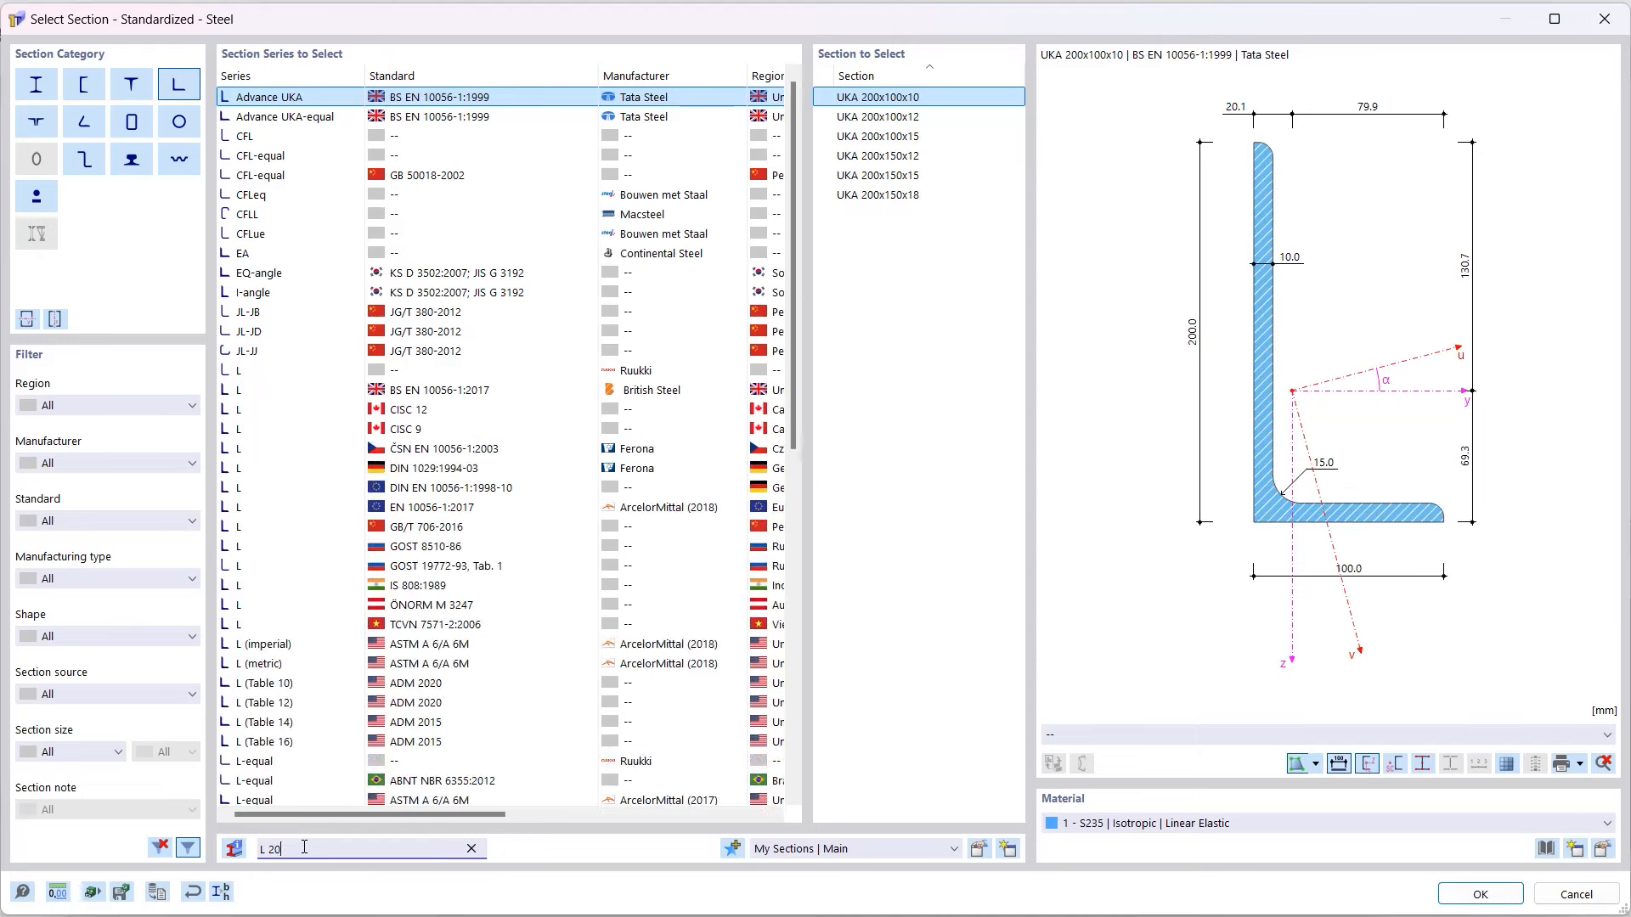
pyautogui.write('0x')
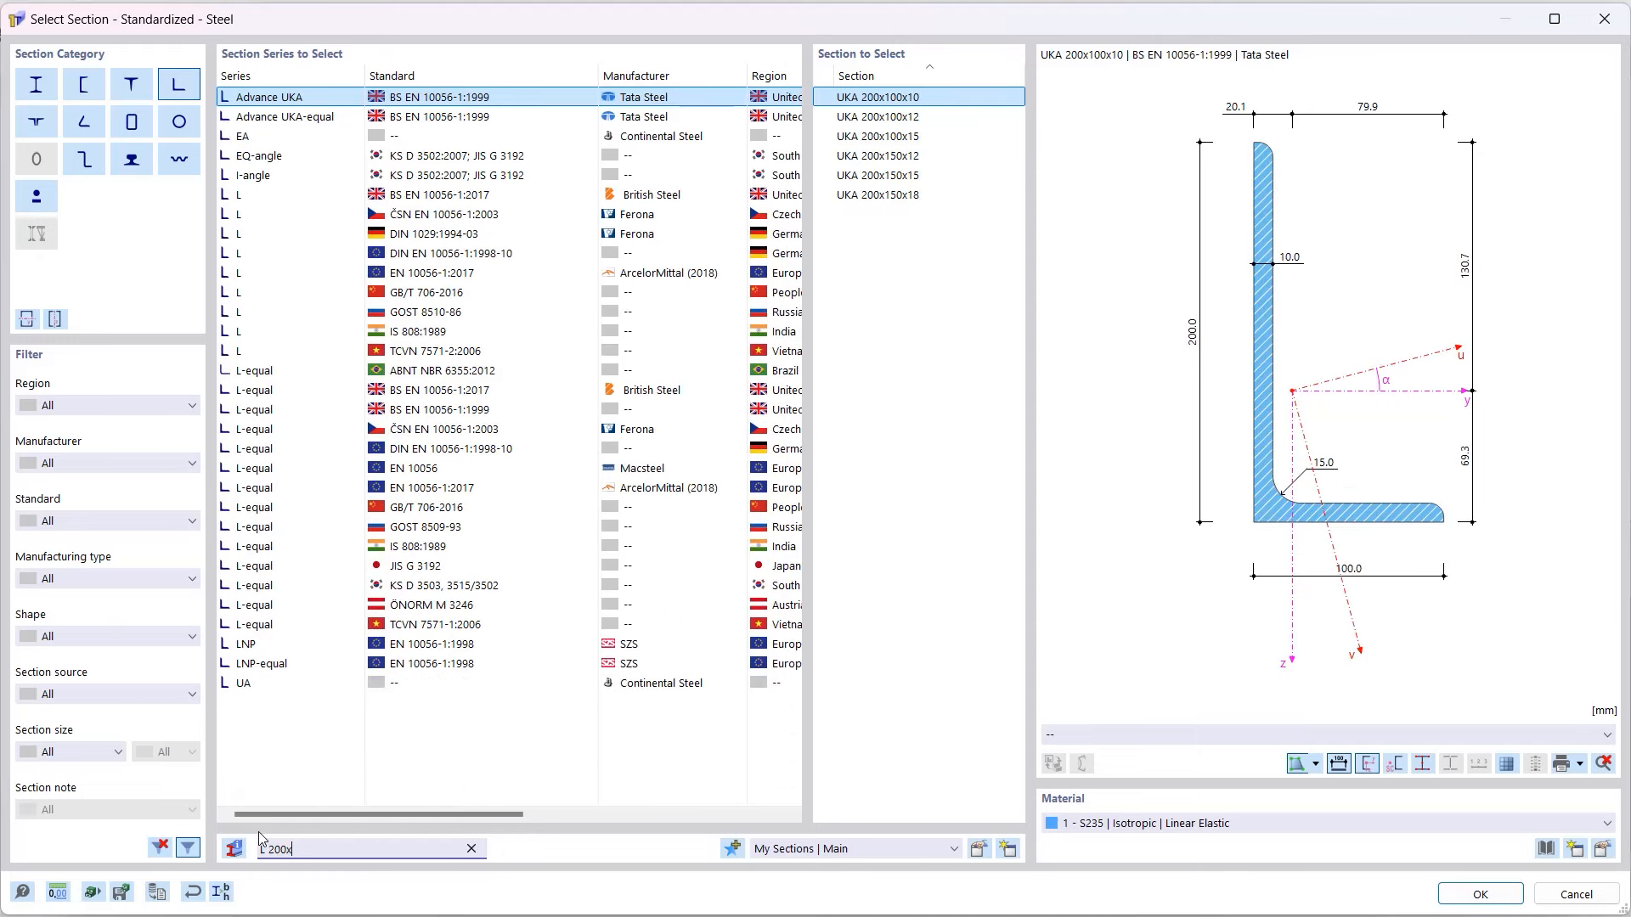
pyautogui.write('15')
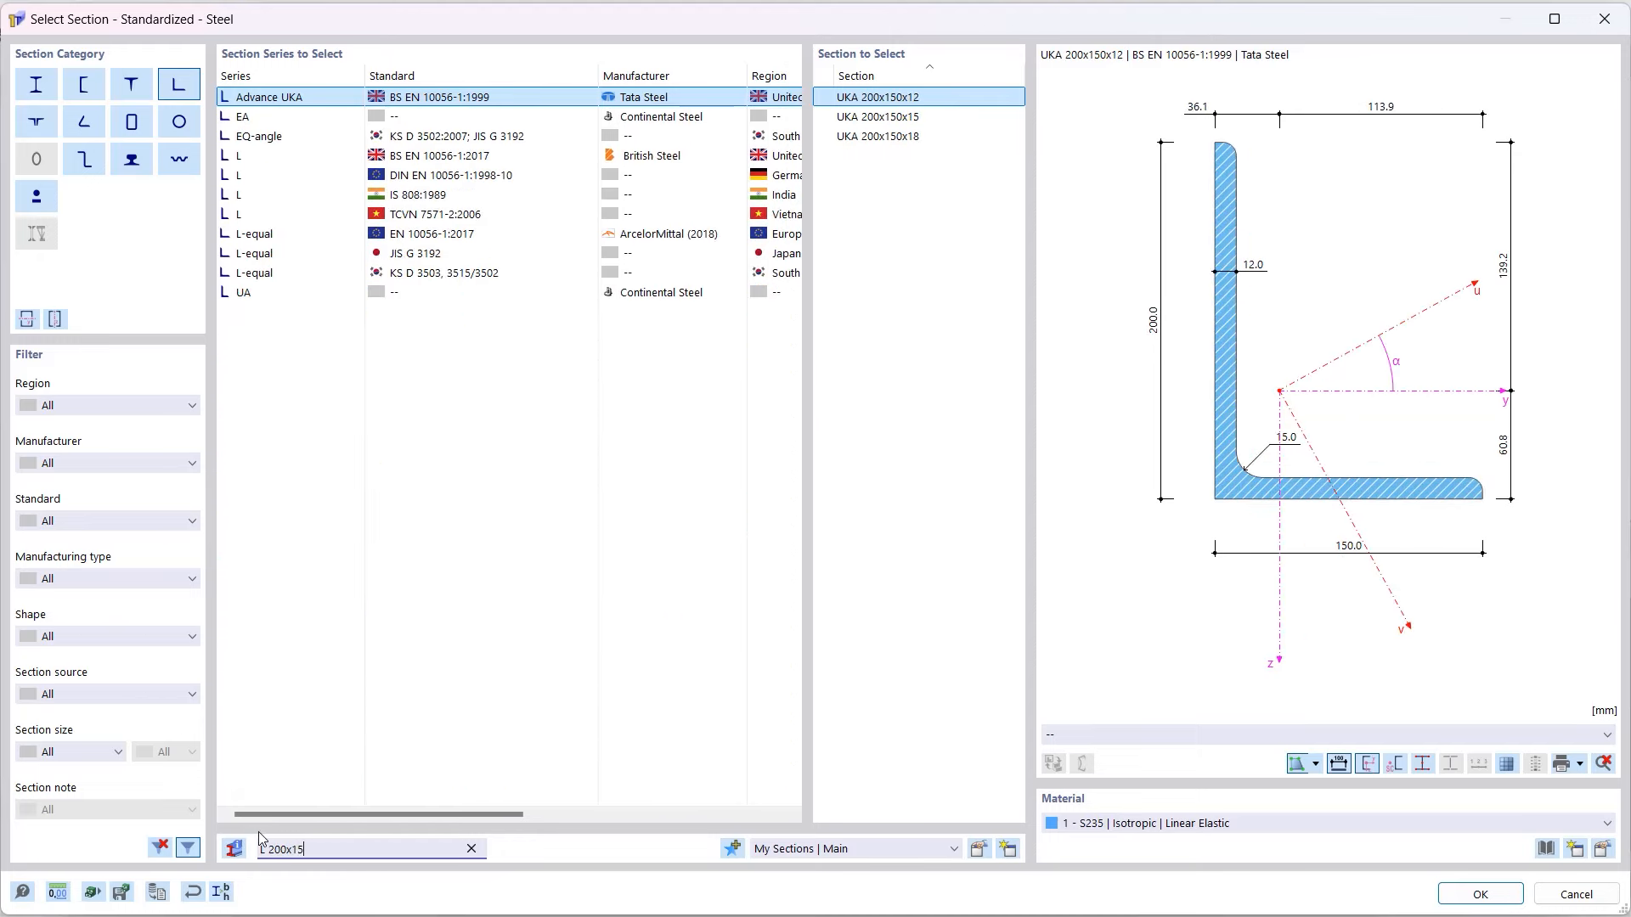
pyautogui.write('0x')
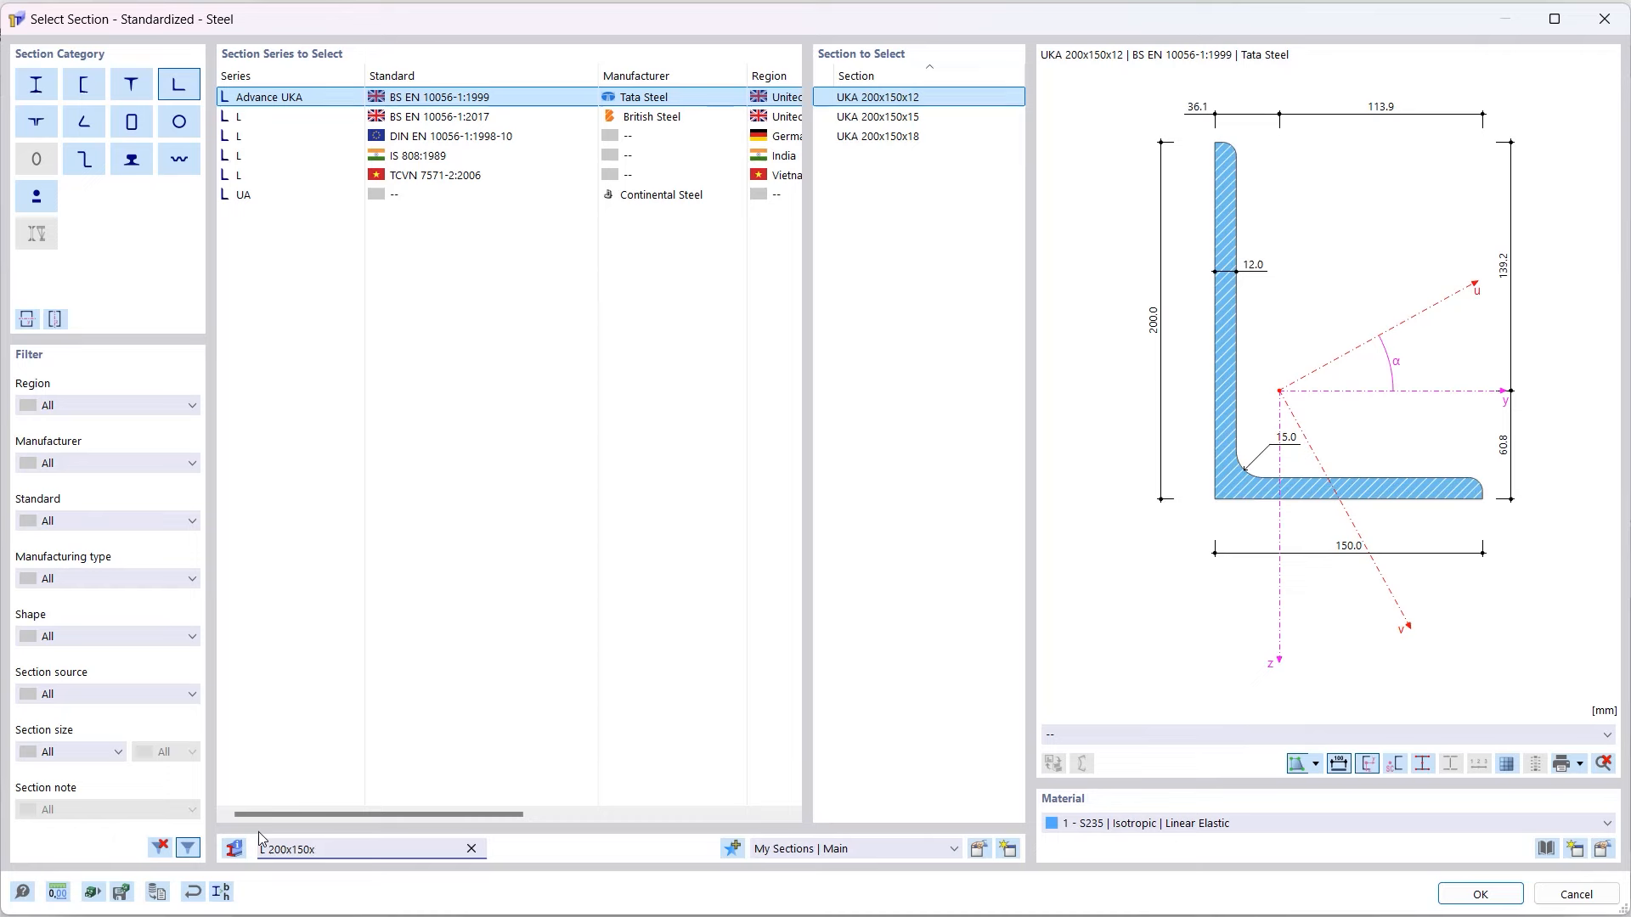
# - Find and choose the L 200x150x12 angle section from the DIN EN 10056-1:1998-10 series
pyautogui.write('12')
pyautogui.click(447, 136)
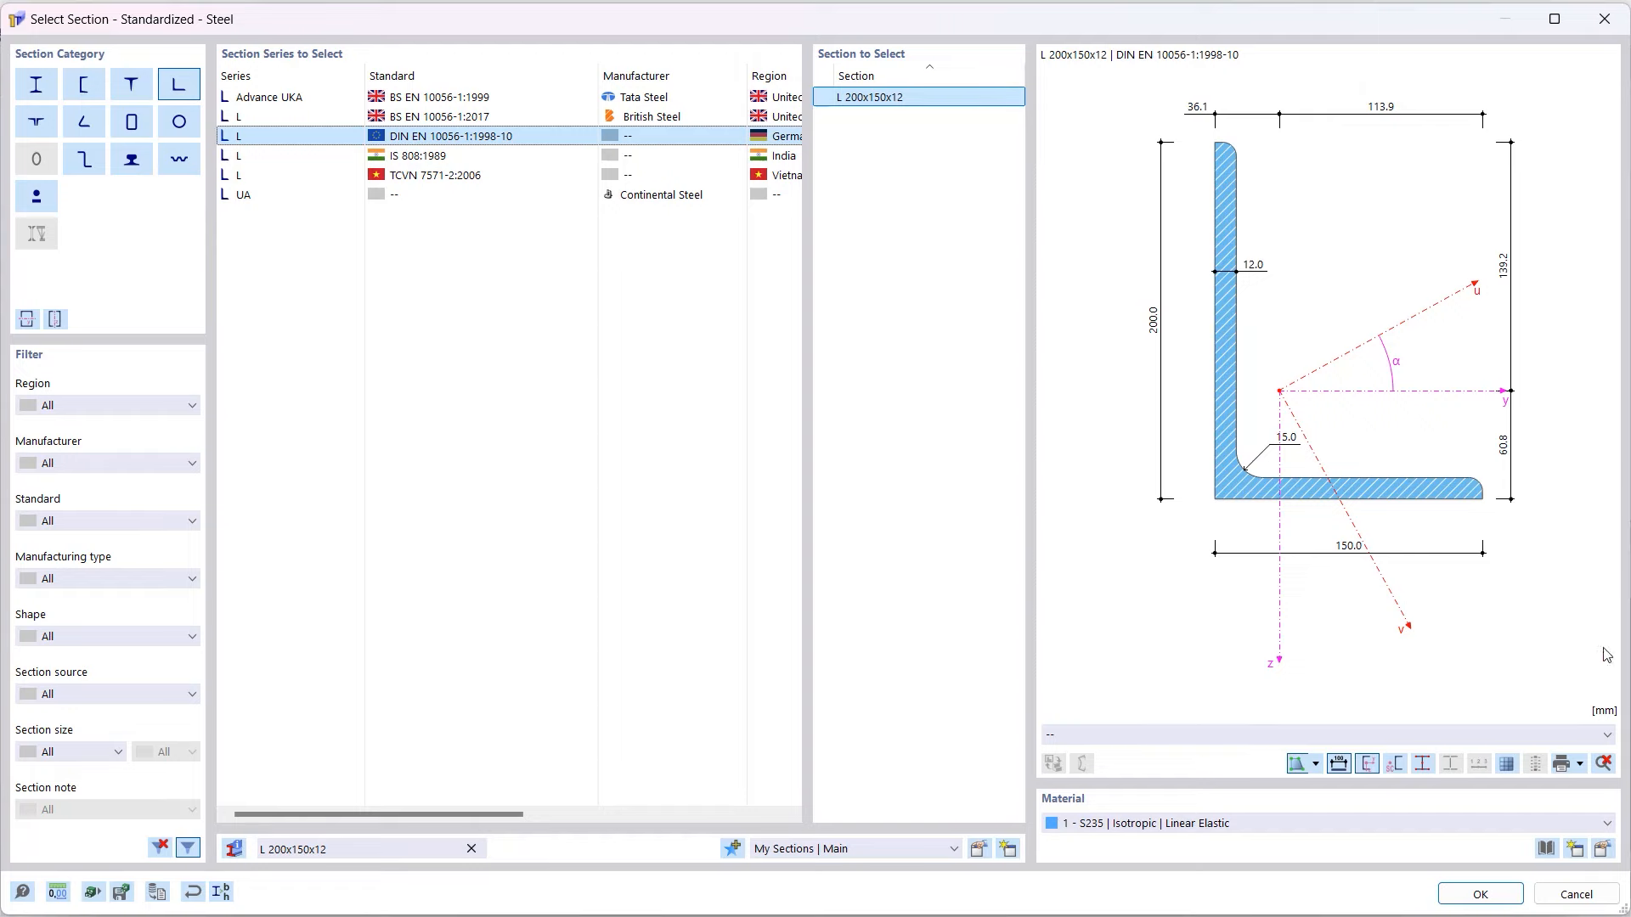
pyautogui.click(1478, 894)
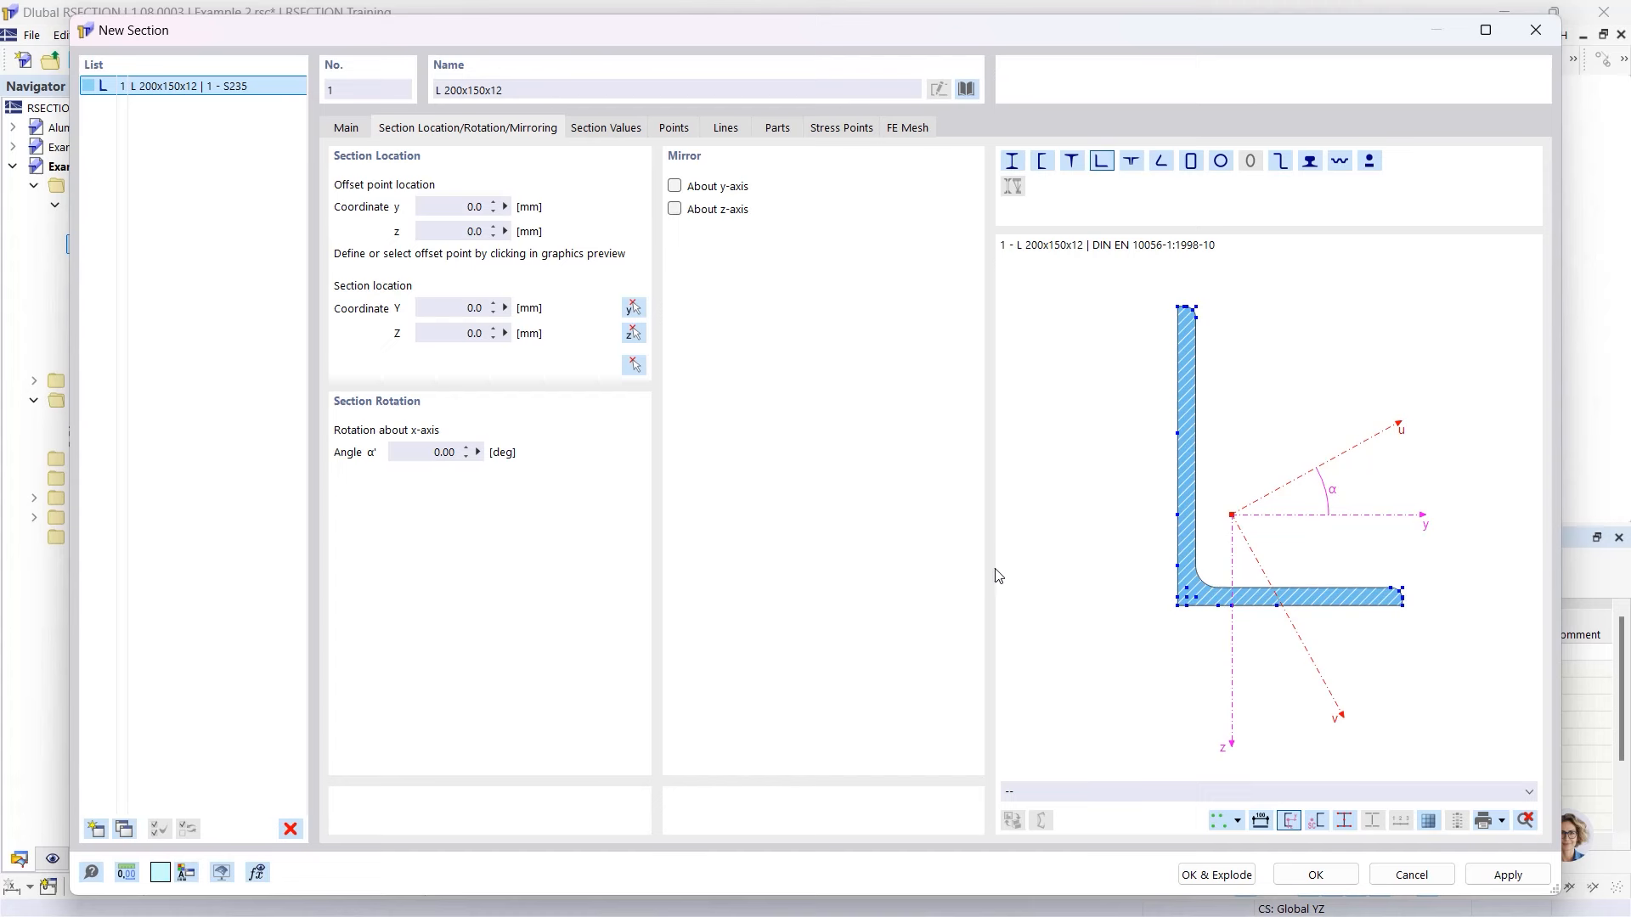
# - Mirror the angle section about its y-axis and rotate it by 90° about the x-axis
pyautogui.click(675, 186)
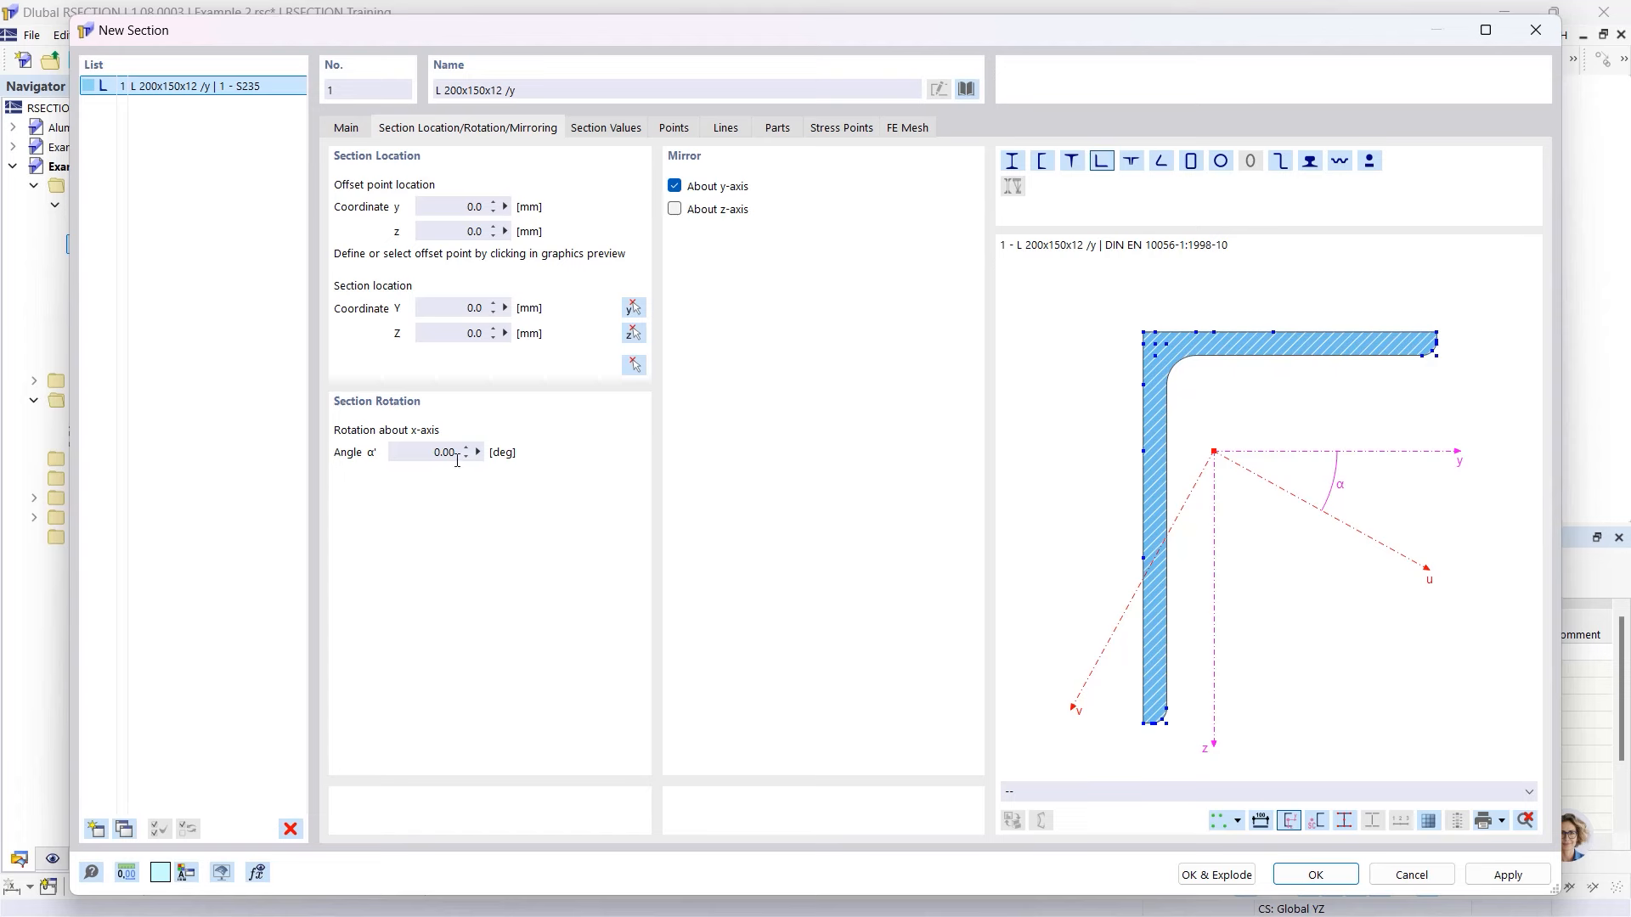
pyautogui.click(422, 454)
pyautogui.write('90')
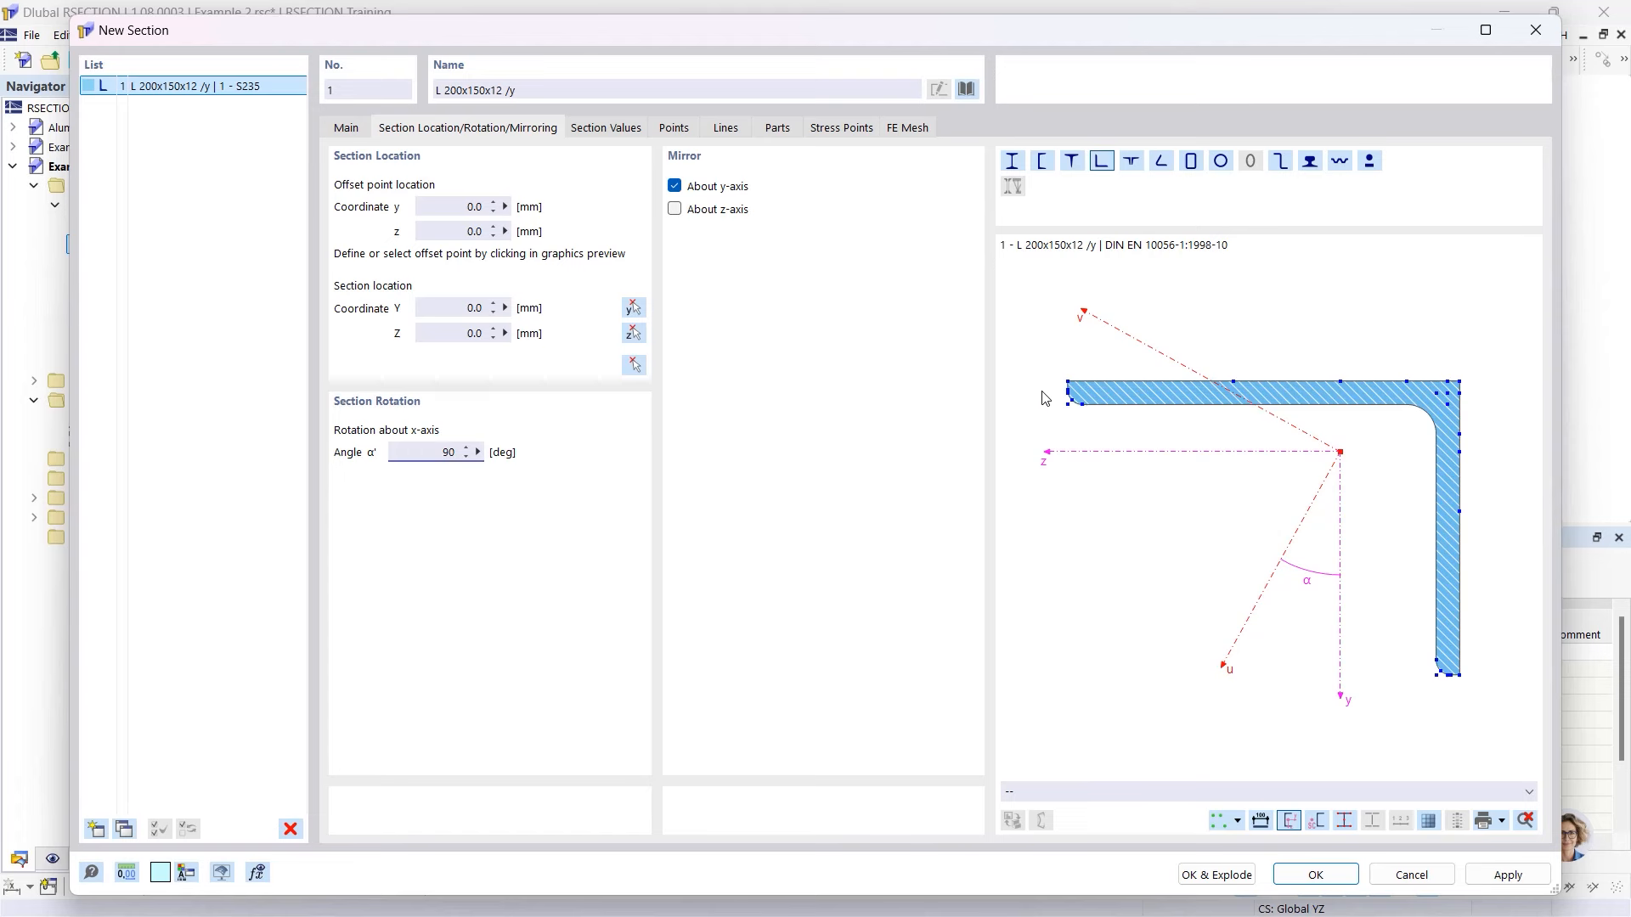
# - Set the section's offset point to mid-thickness at the horizontal leg's free end and place it at the coordinate origin
pyautogui.scroll(3, 1074, 391)
pyautogui.scroll(3, 1079, 387)
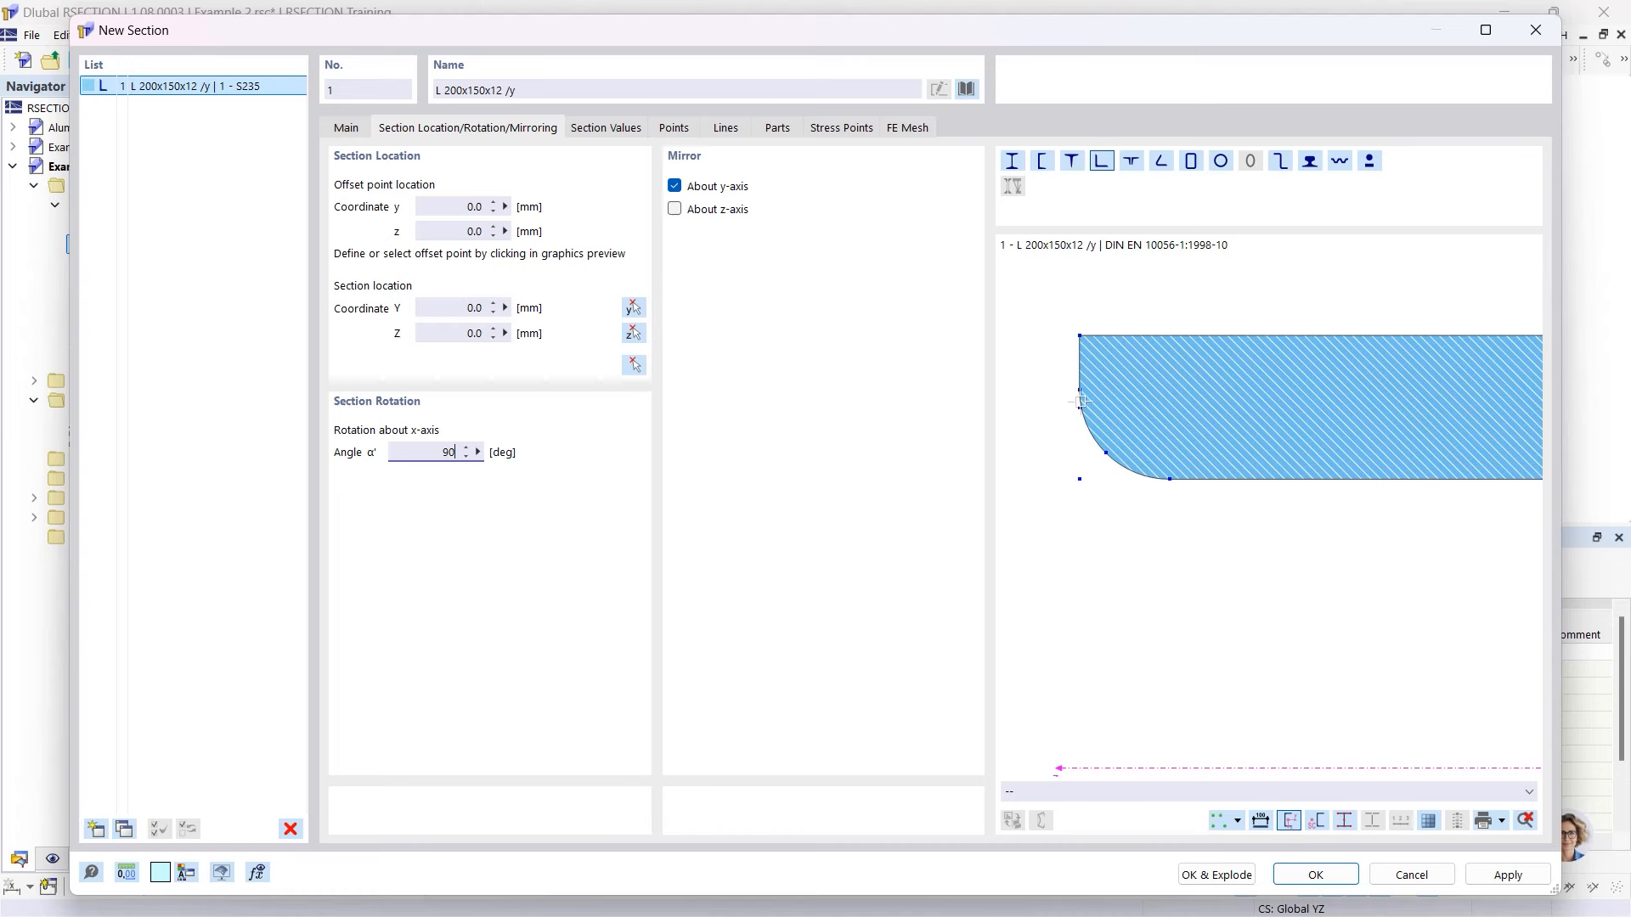
pyautogui.click(1080, 408)
pyautogui.click(463, 309)
pyautogui.click(634, 365)
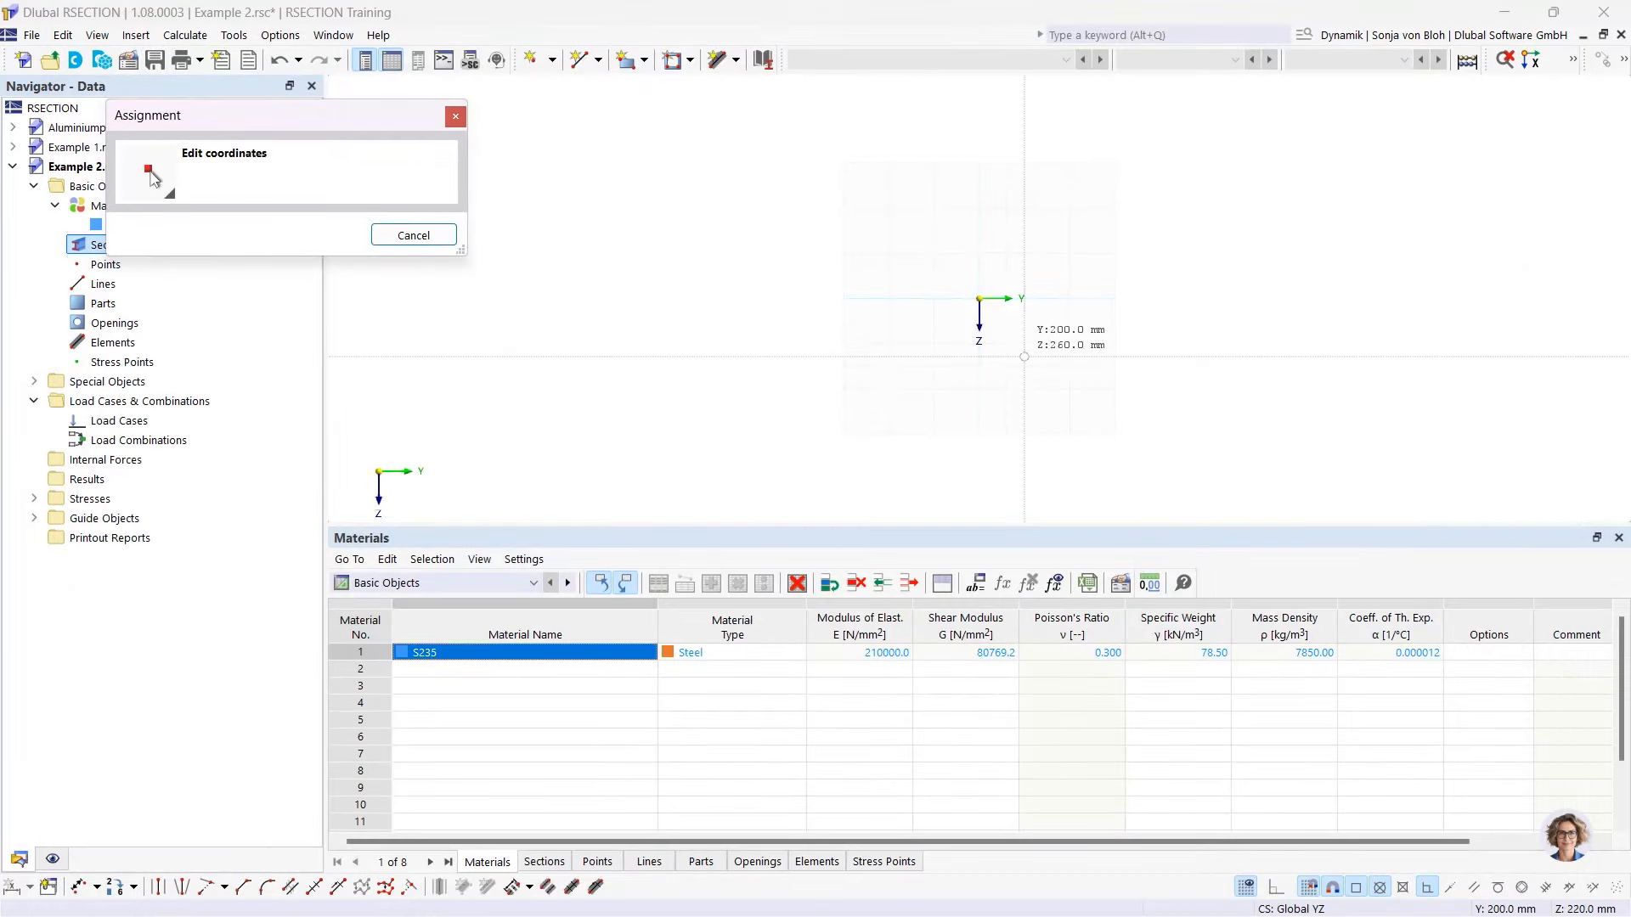
pyautogui.scroll(9, 1002, 310)
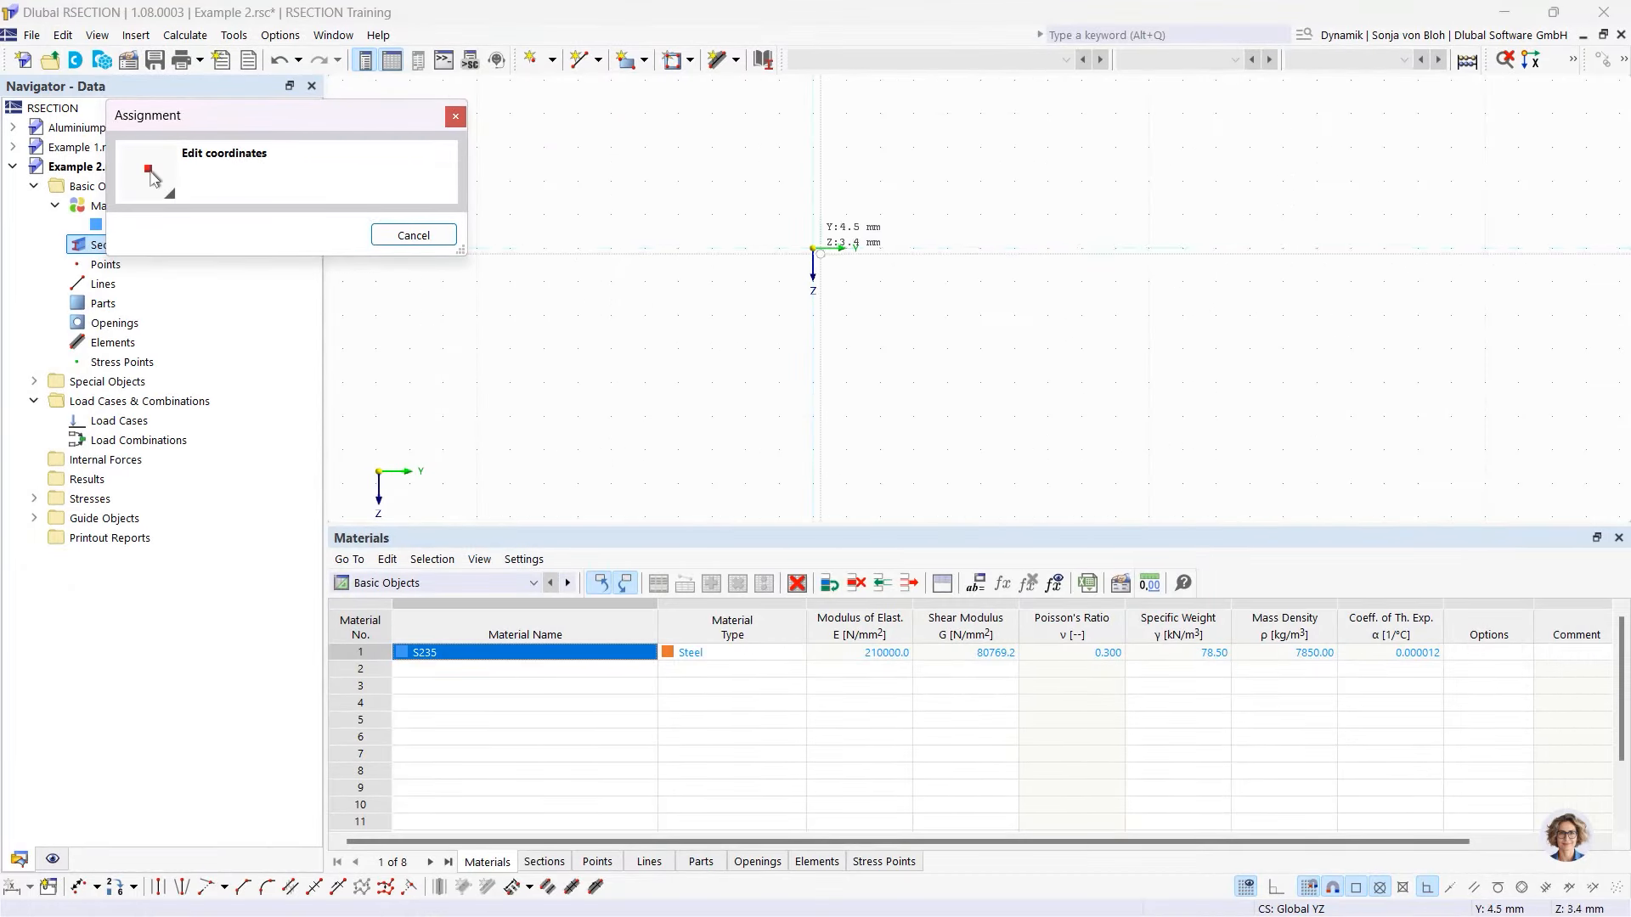
pyautogui.click(819, 251)
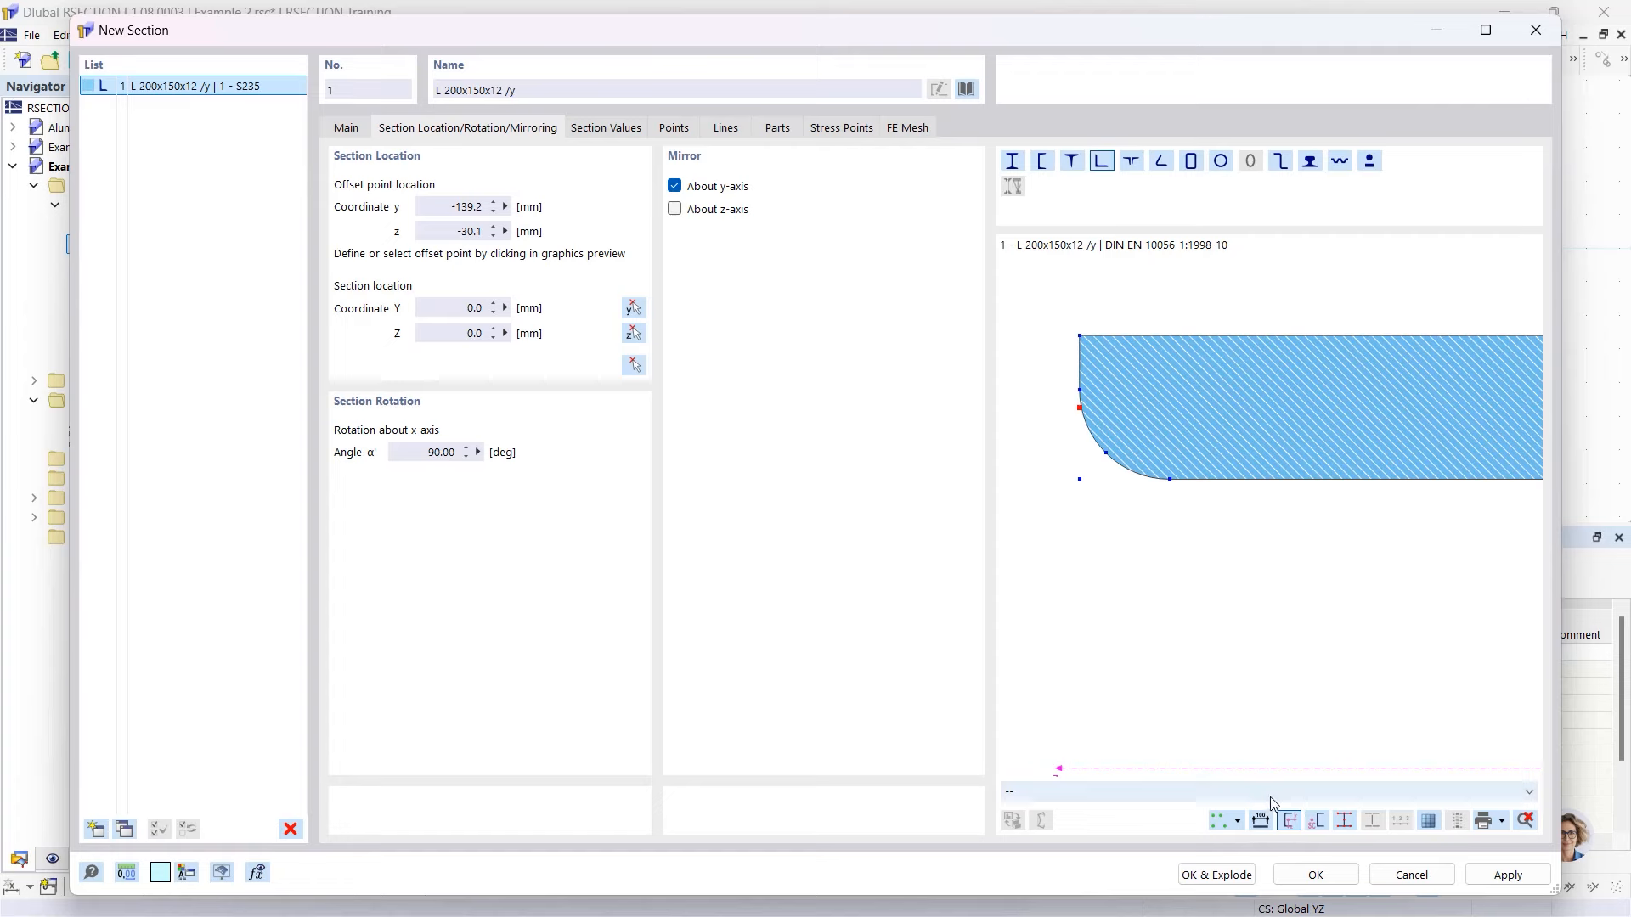
pyautogui.click(1300, 873)
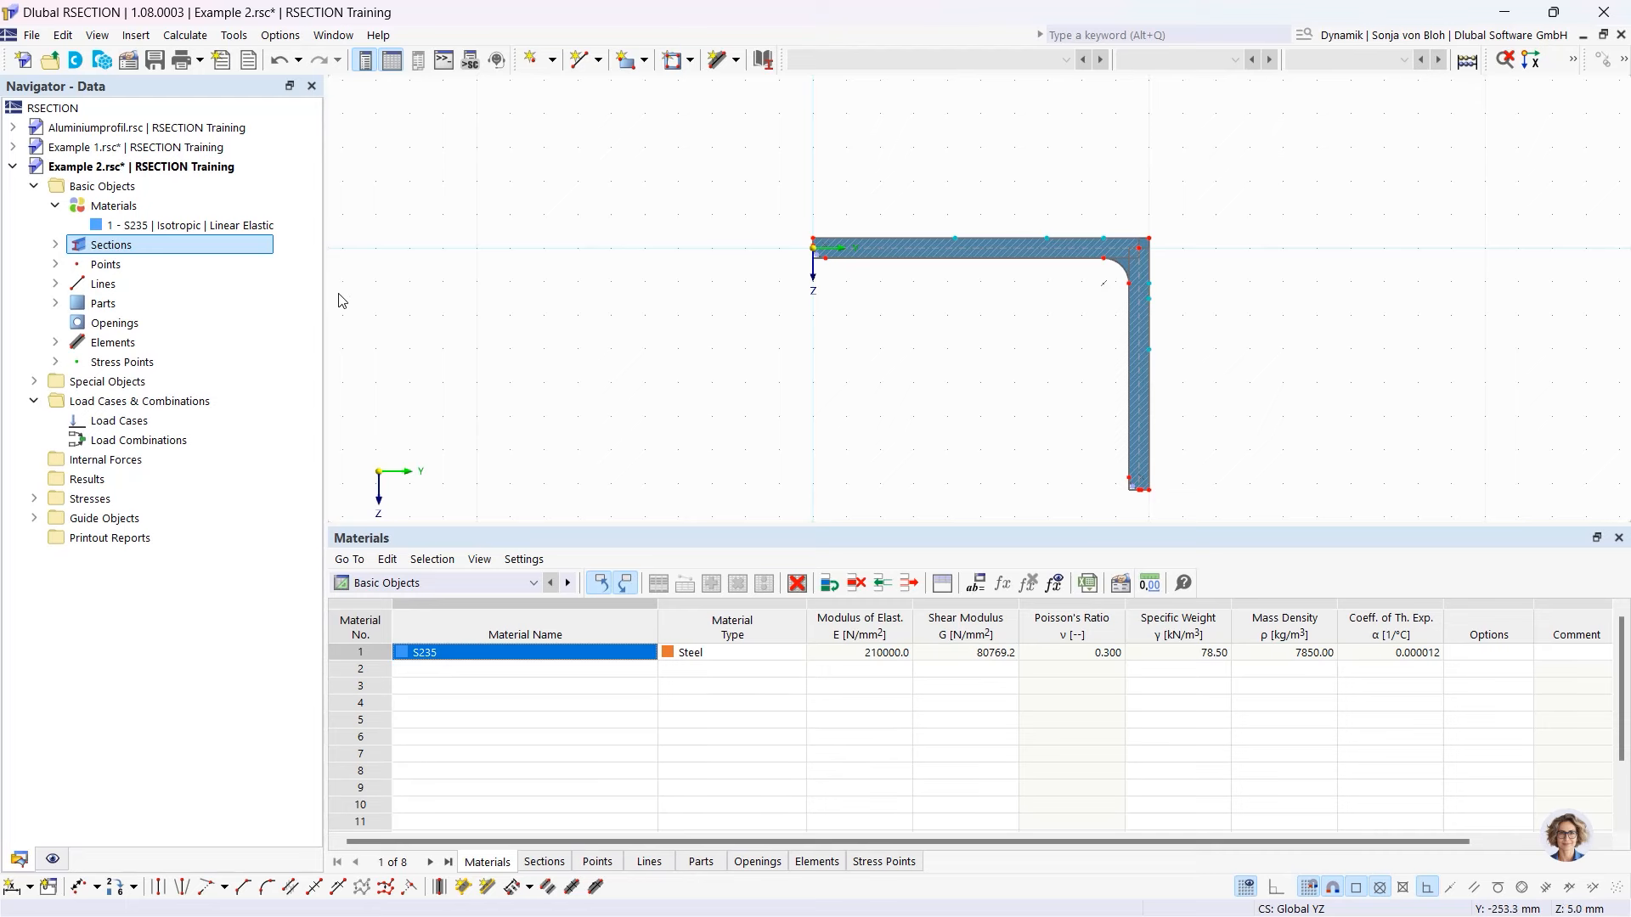
# - Examine which elements and which part make up the placed angle section
pyautogui.click(56, 343)
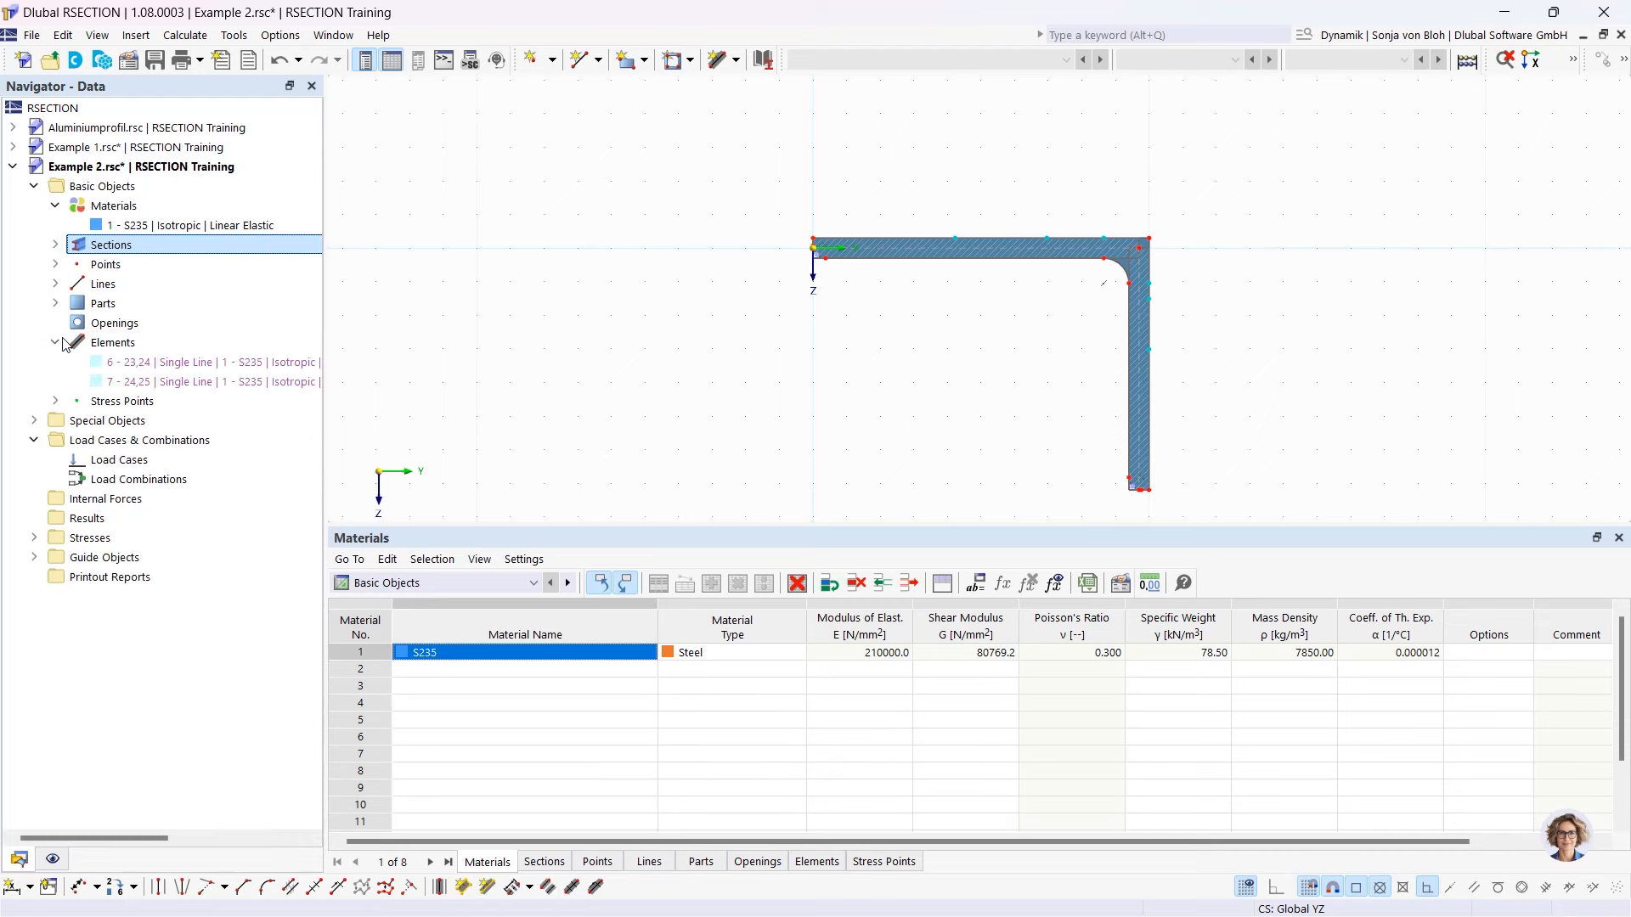
pyautogui.click(152, 365)
pyautogui.click(147, 380)
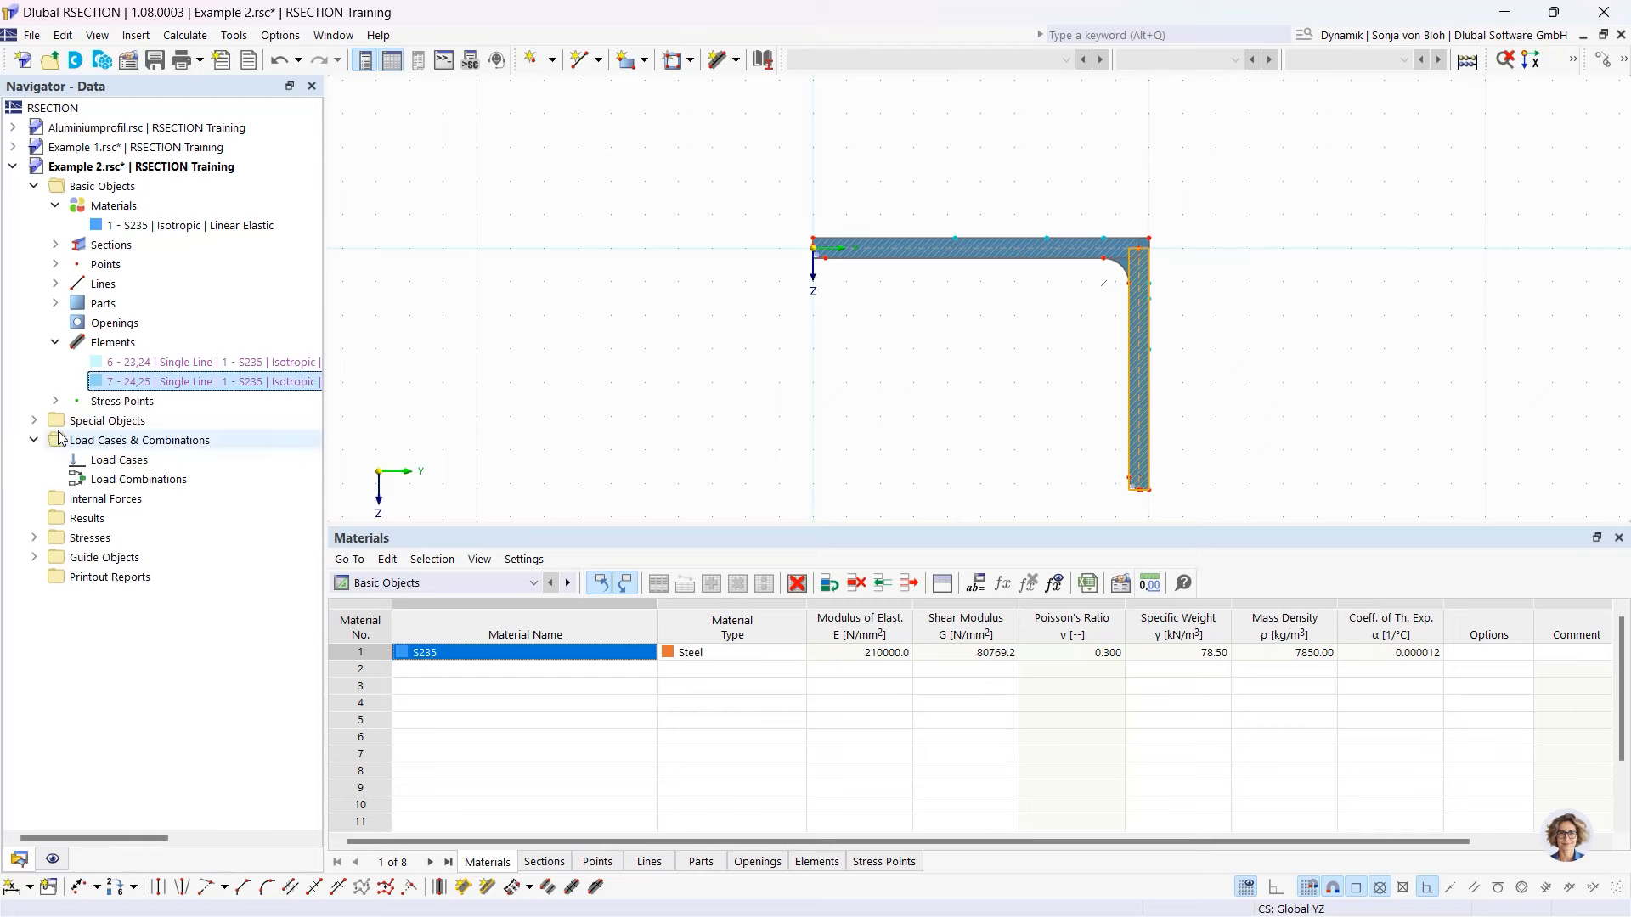
pyautogui.click(55, 303)
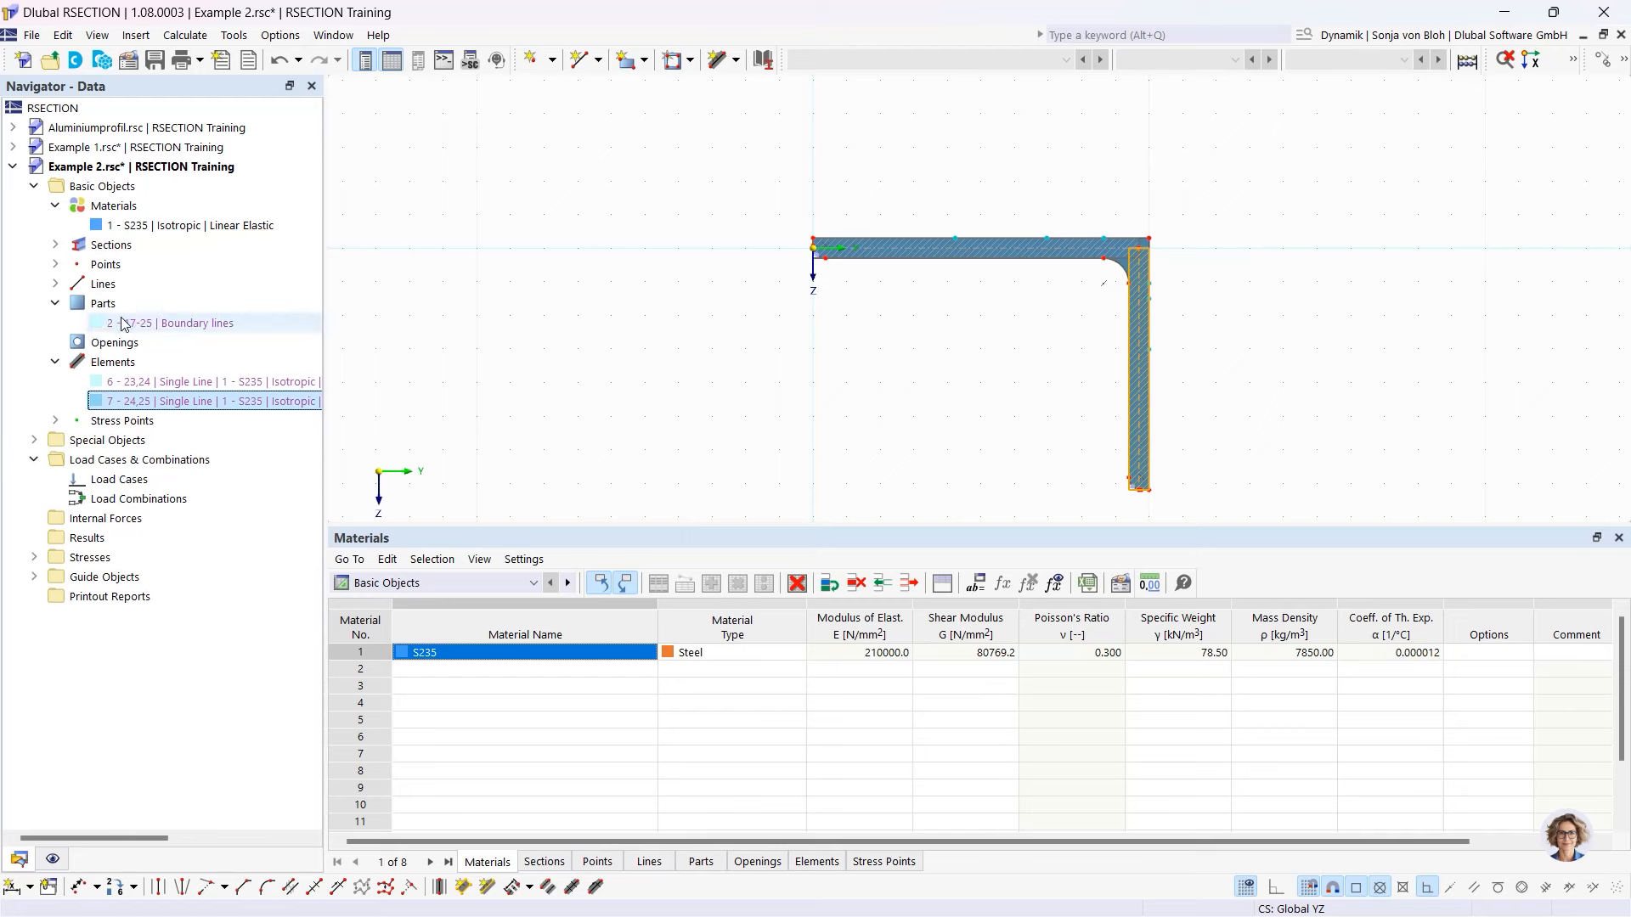
pyautogui.click(146, 323)
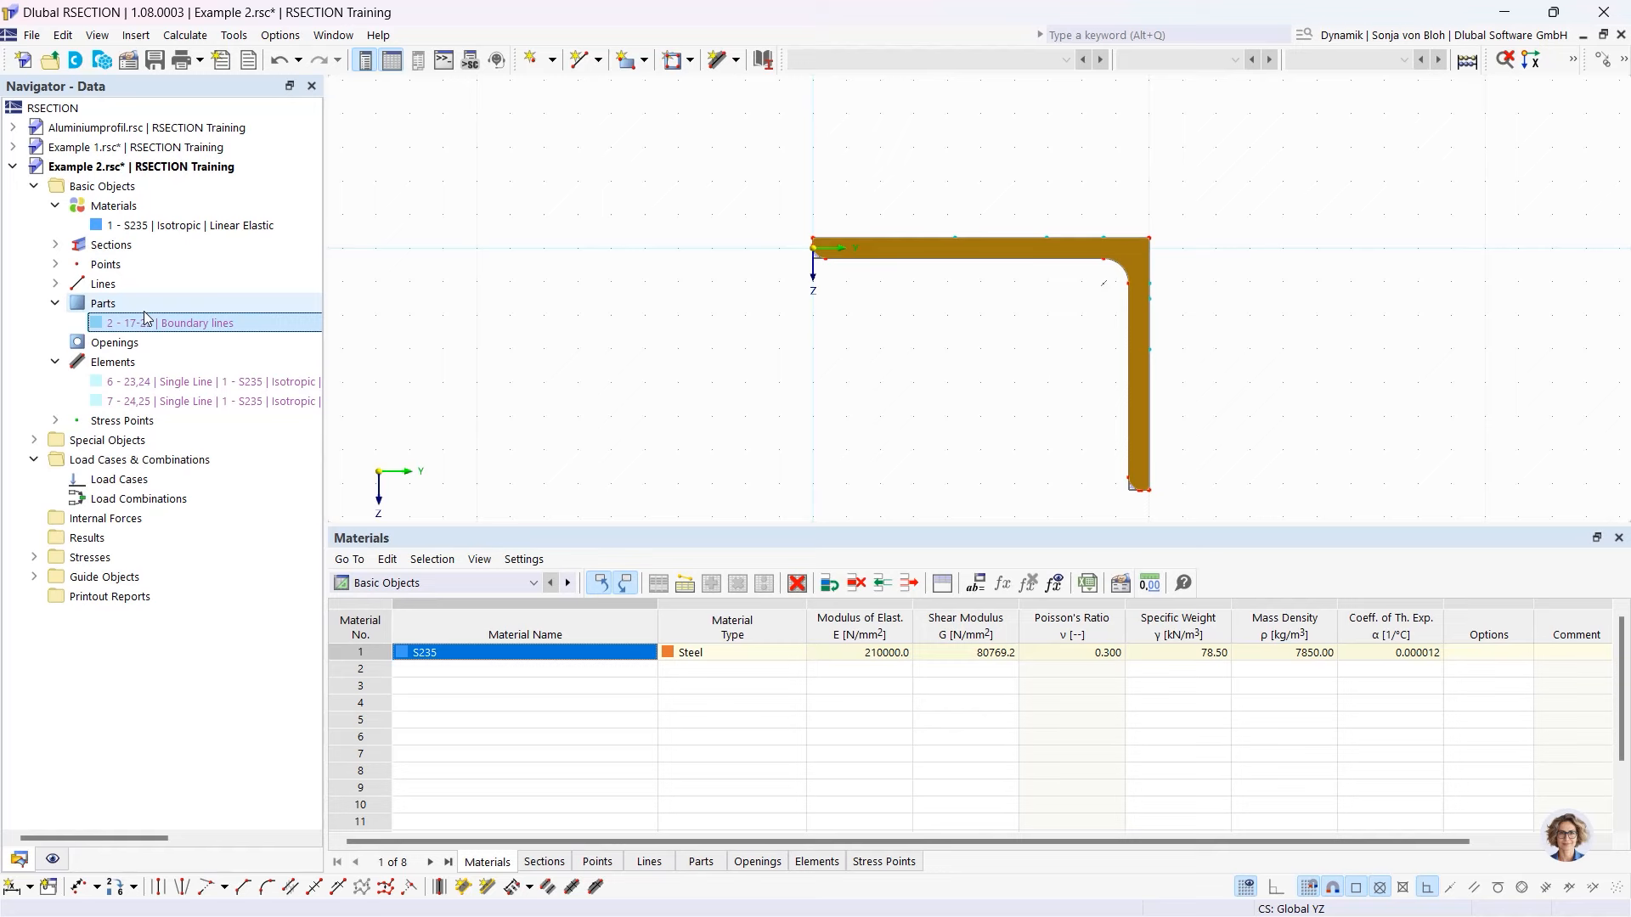
# - Review the angle section's location, rotation and mirroring settings and the command for rotating selected objects
pyautogui.doubleClick(861, 257)
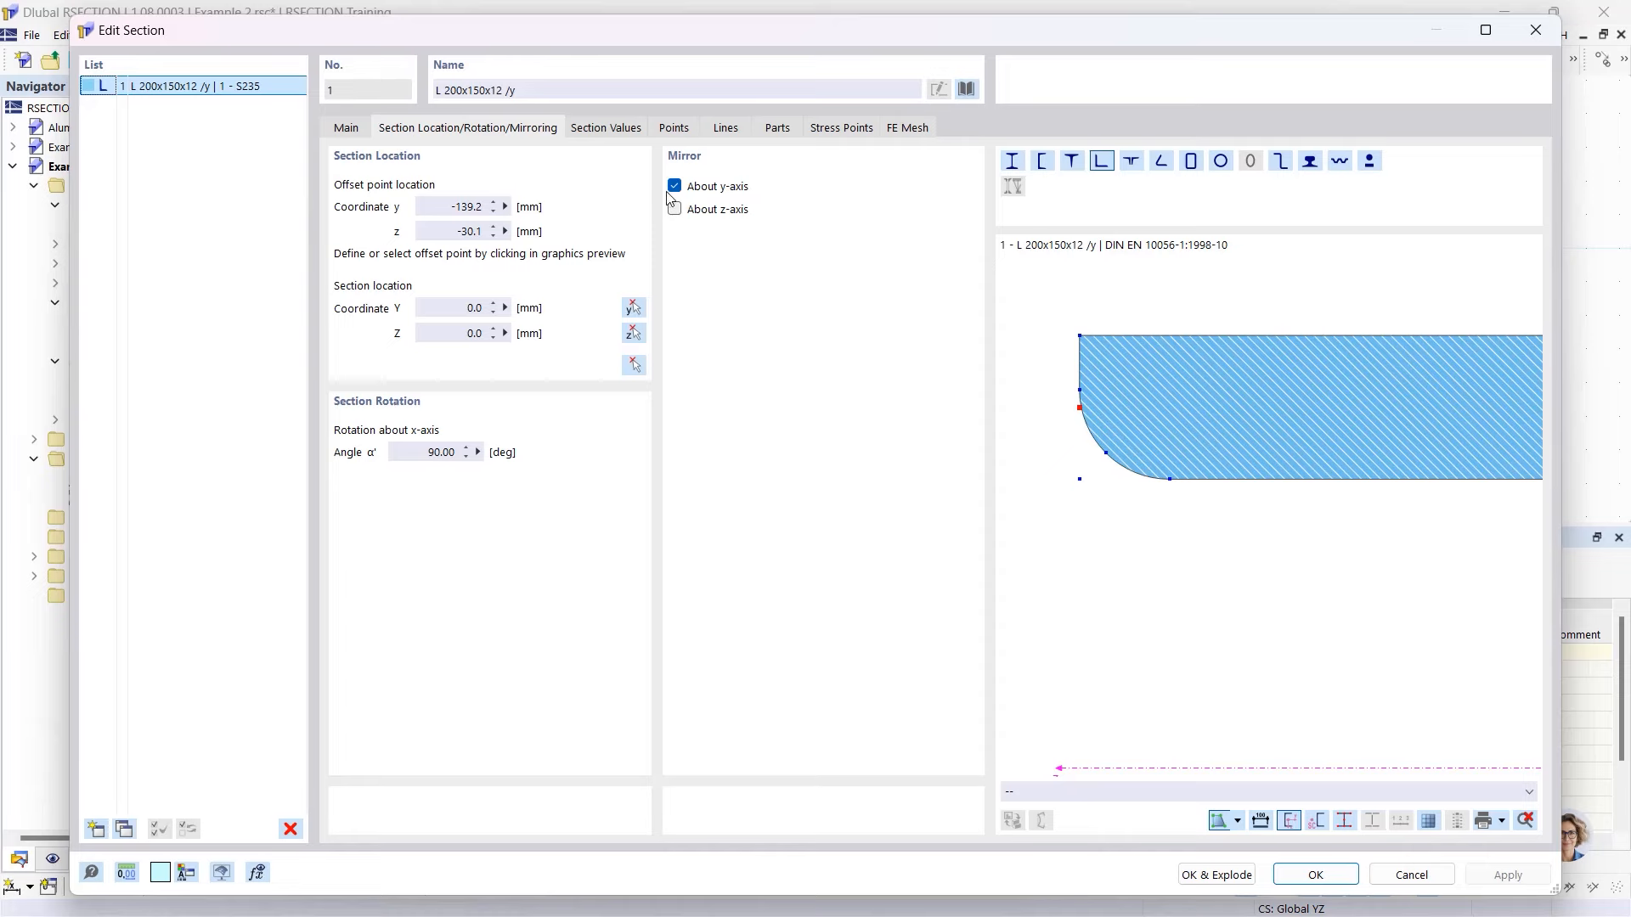
pyautogui.click(1535, 29)
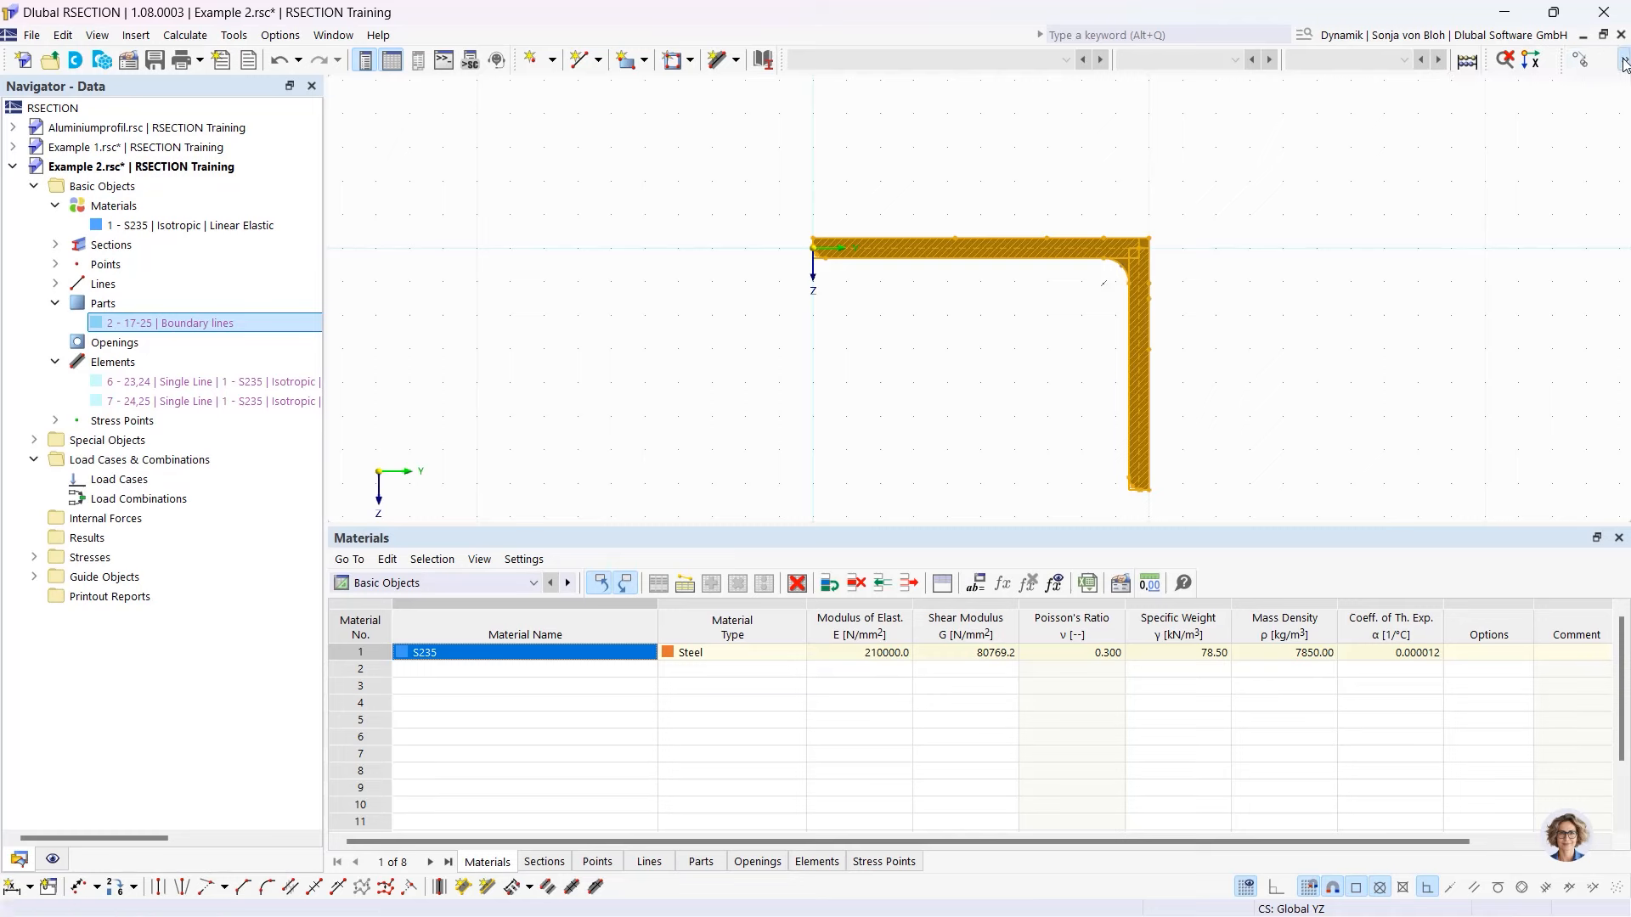
pyautogui.click(1624, 63)
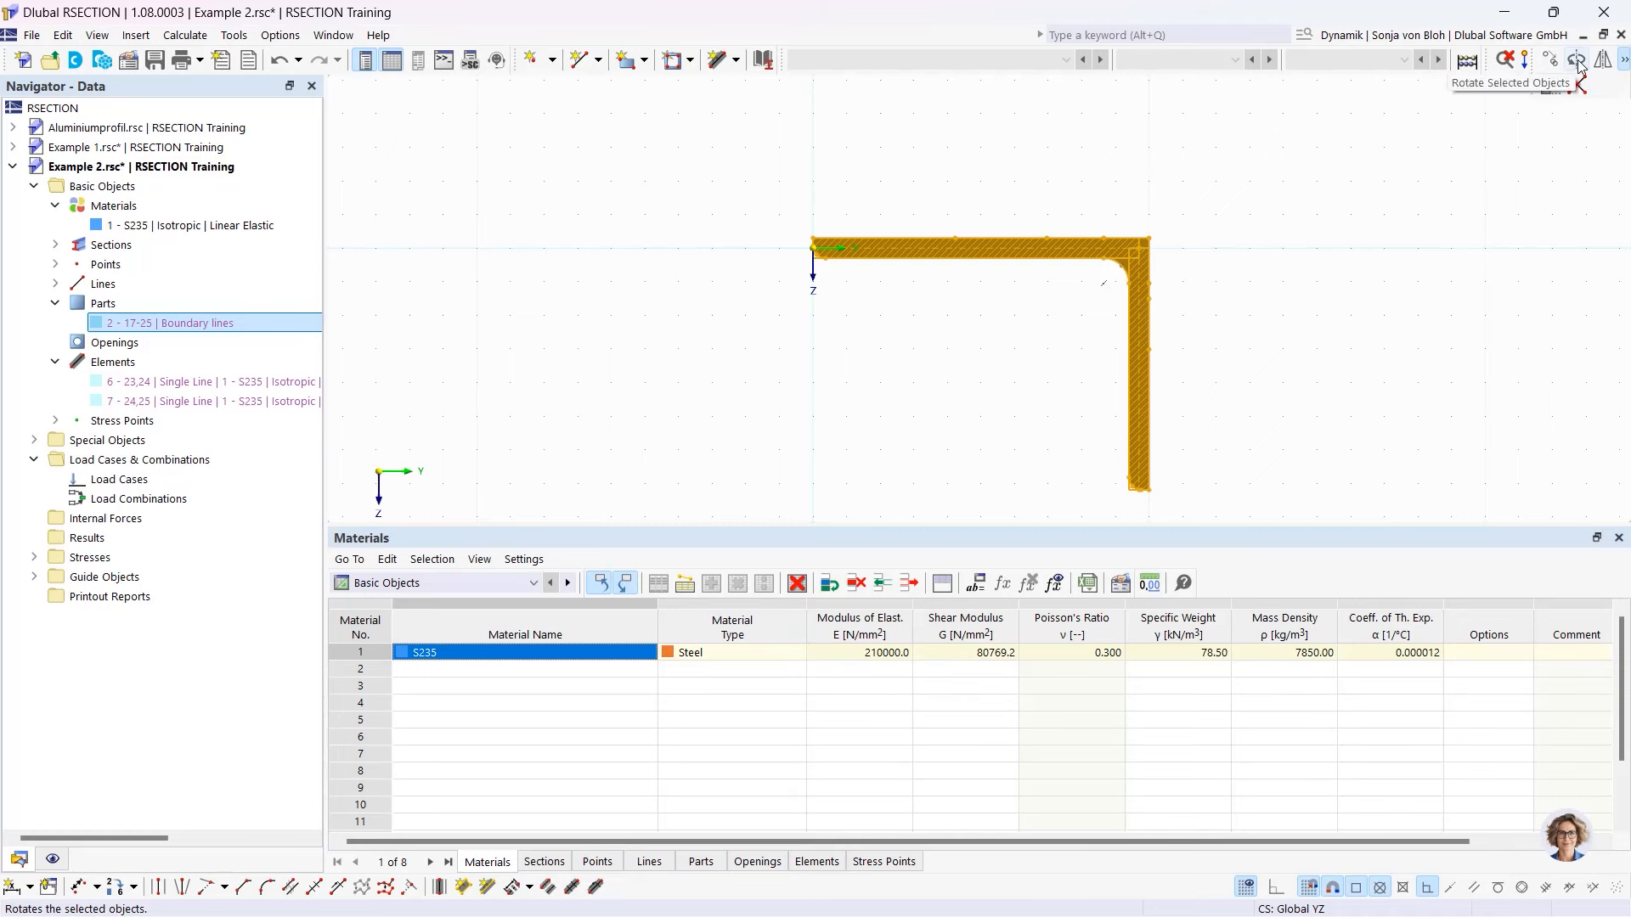
pyautogui.click(1578, 67)
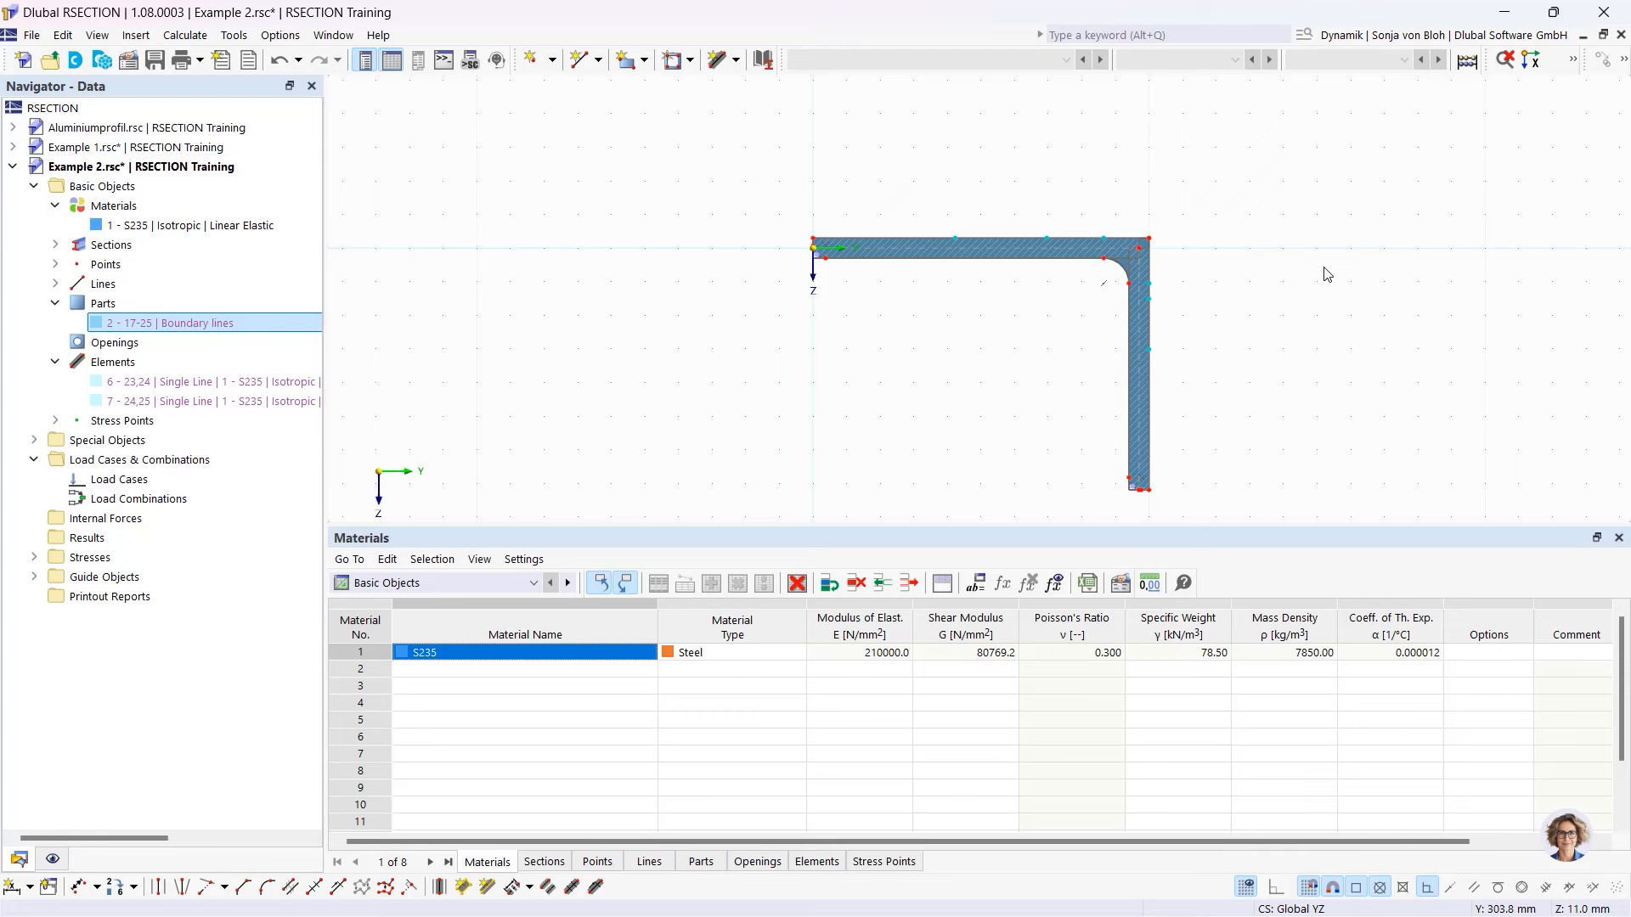
# - Explode the angle section into its individual points, lines, part and elements
pyautogui.rightClick(850, 250)
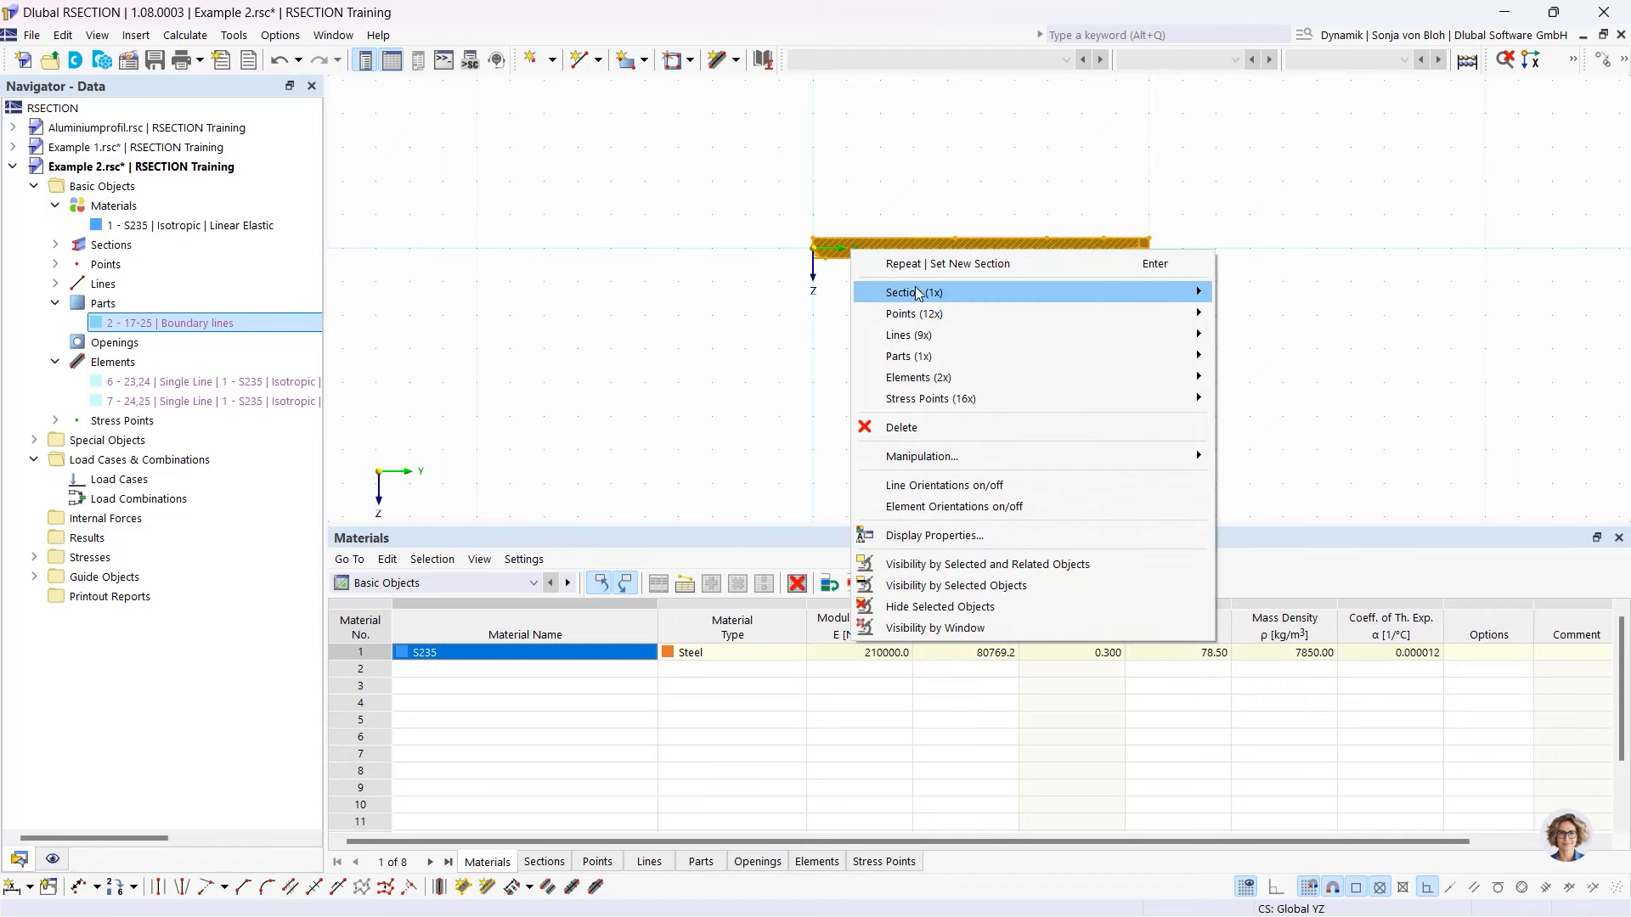
pyautogui.moveTo(917, 293)
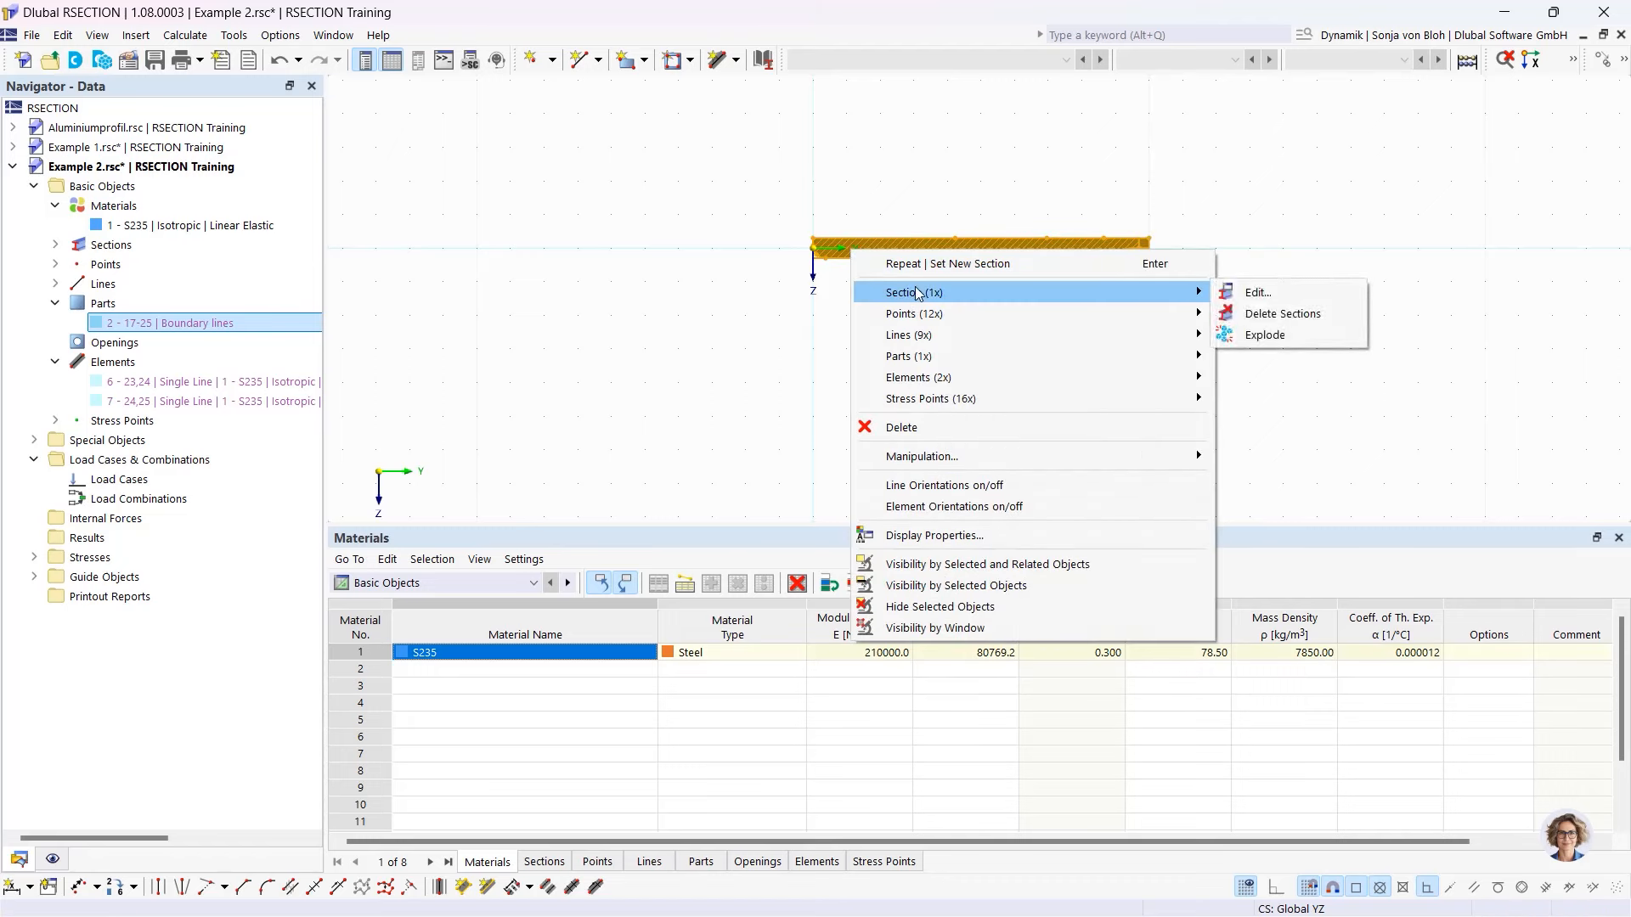
pyautogui.click(1271, 334)
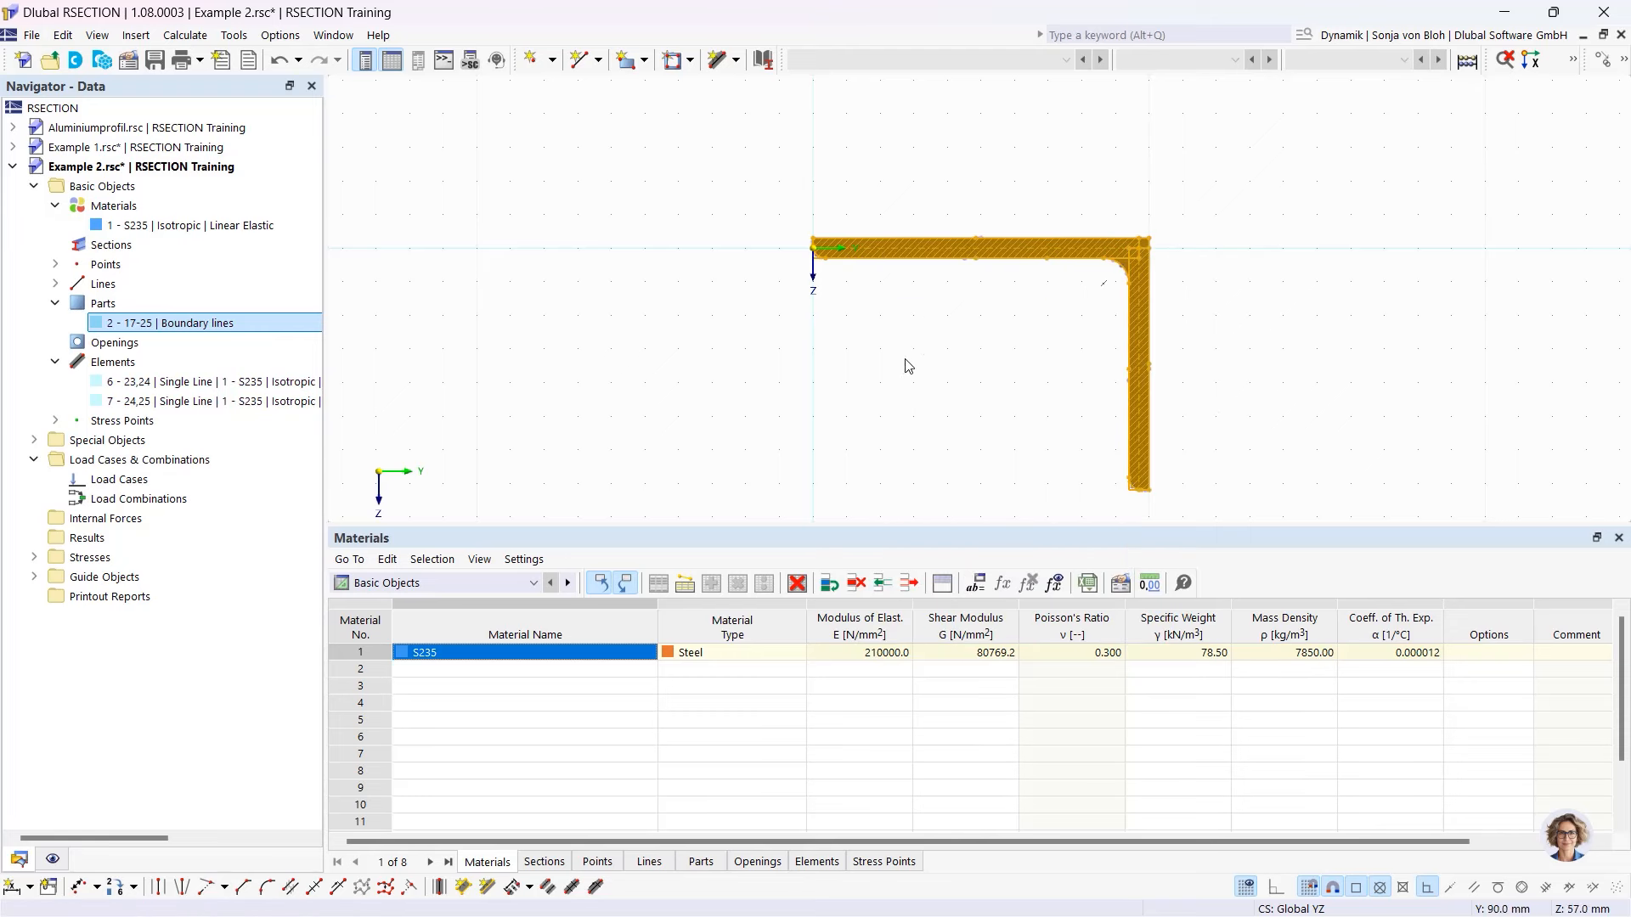
pyautogui.click(617, 387)
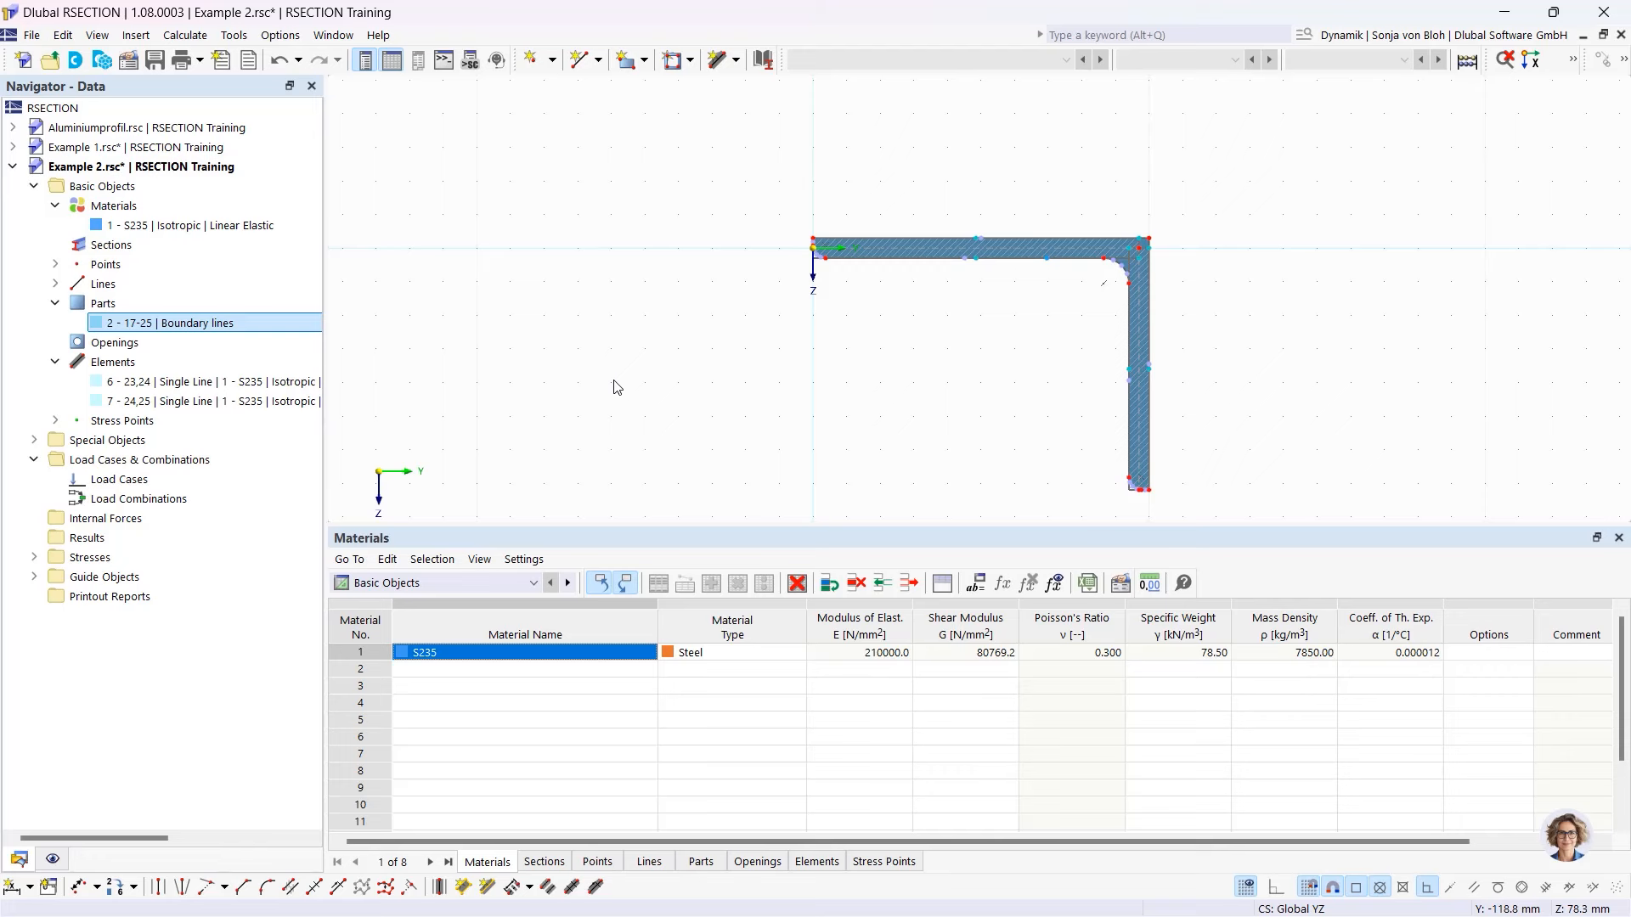
# - Delete the boundary point where the toe's rounding arc starts on the end face of the horizontal leg
pyautogui.scroll(6, 828, 251)
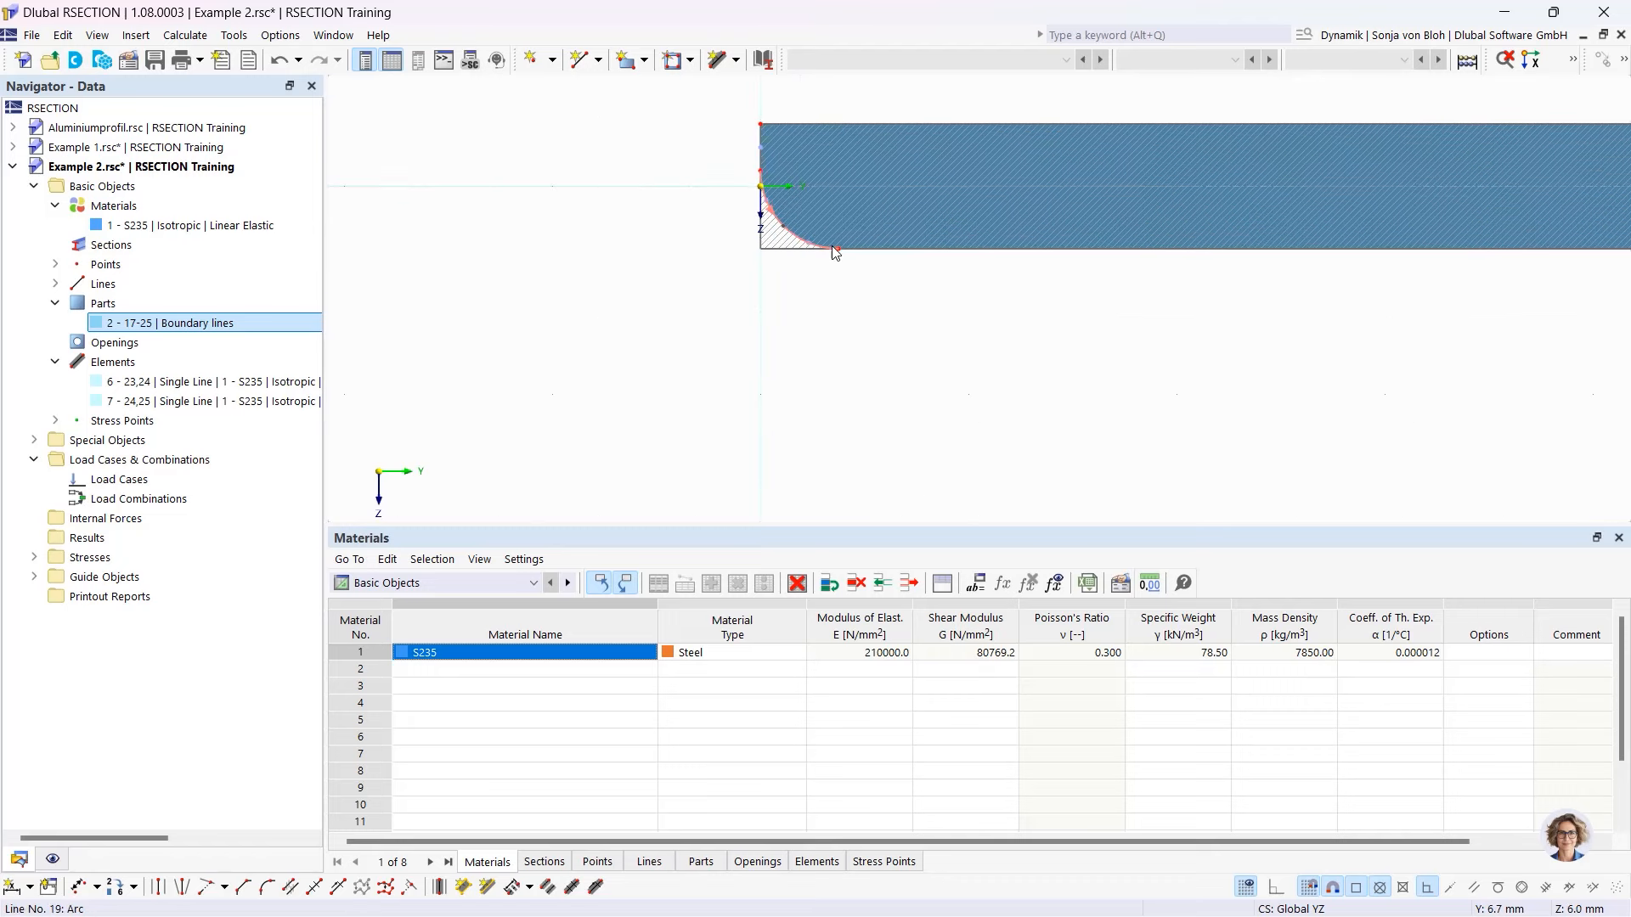
pyautogui.scroll(3, 833, 246)
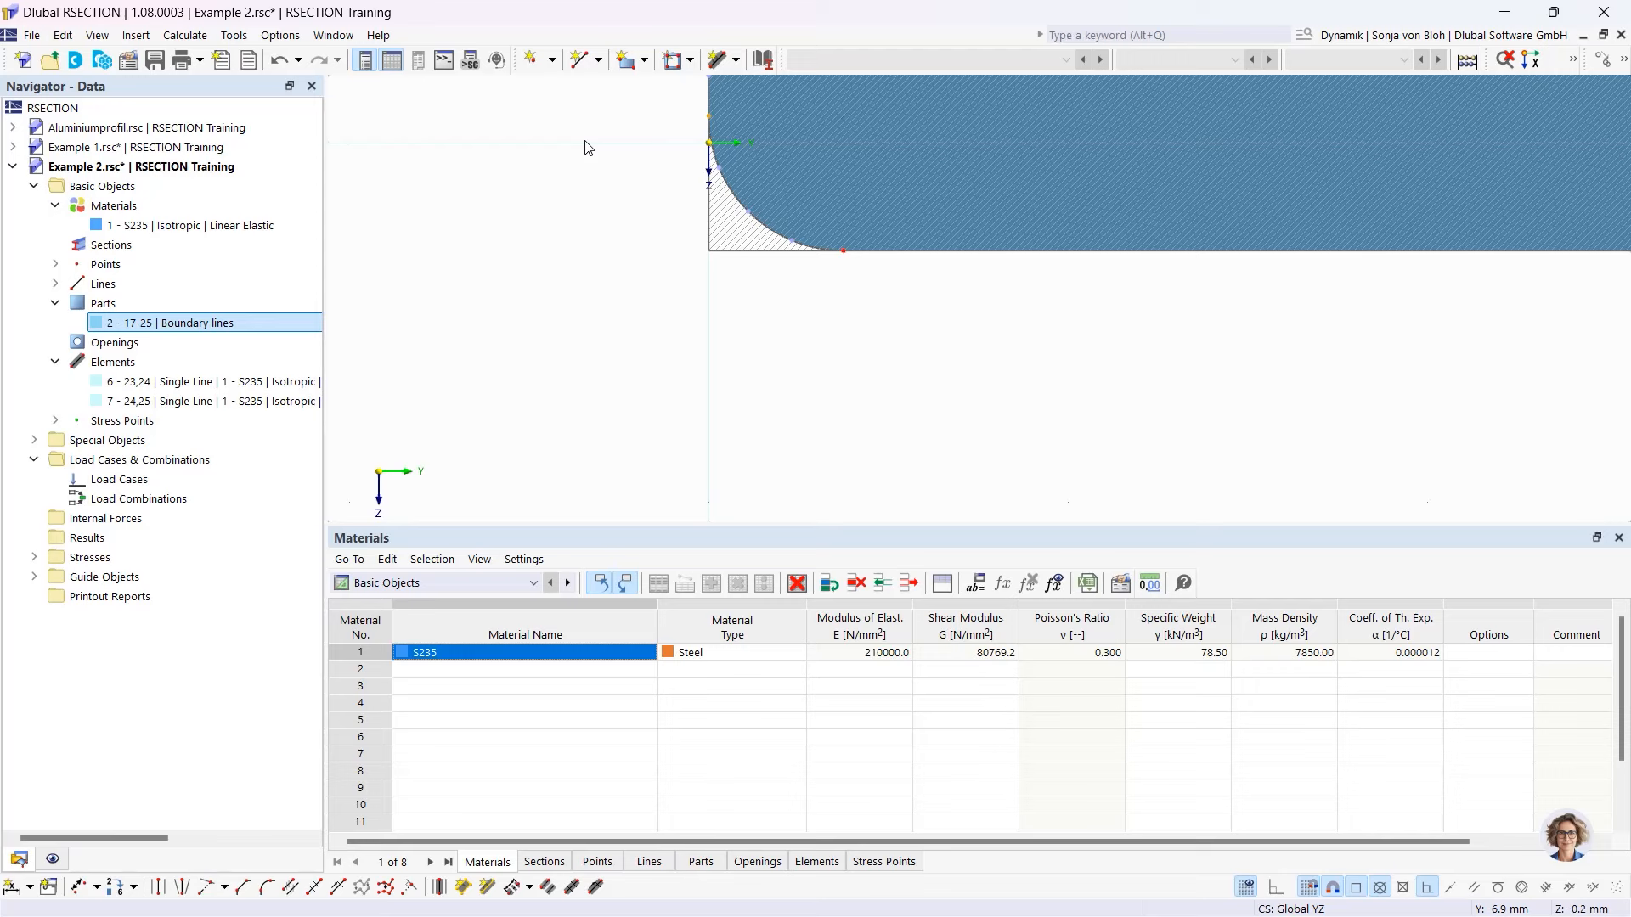
pyautogui.press('Delete')
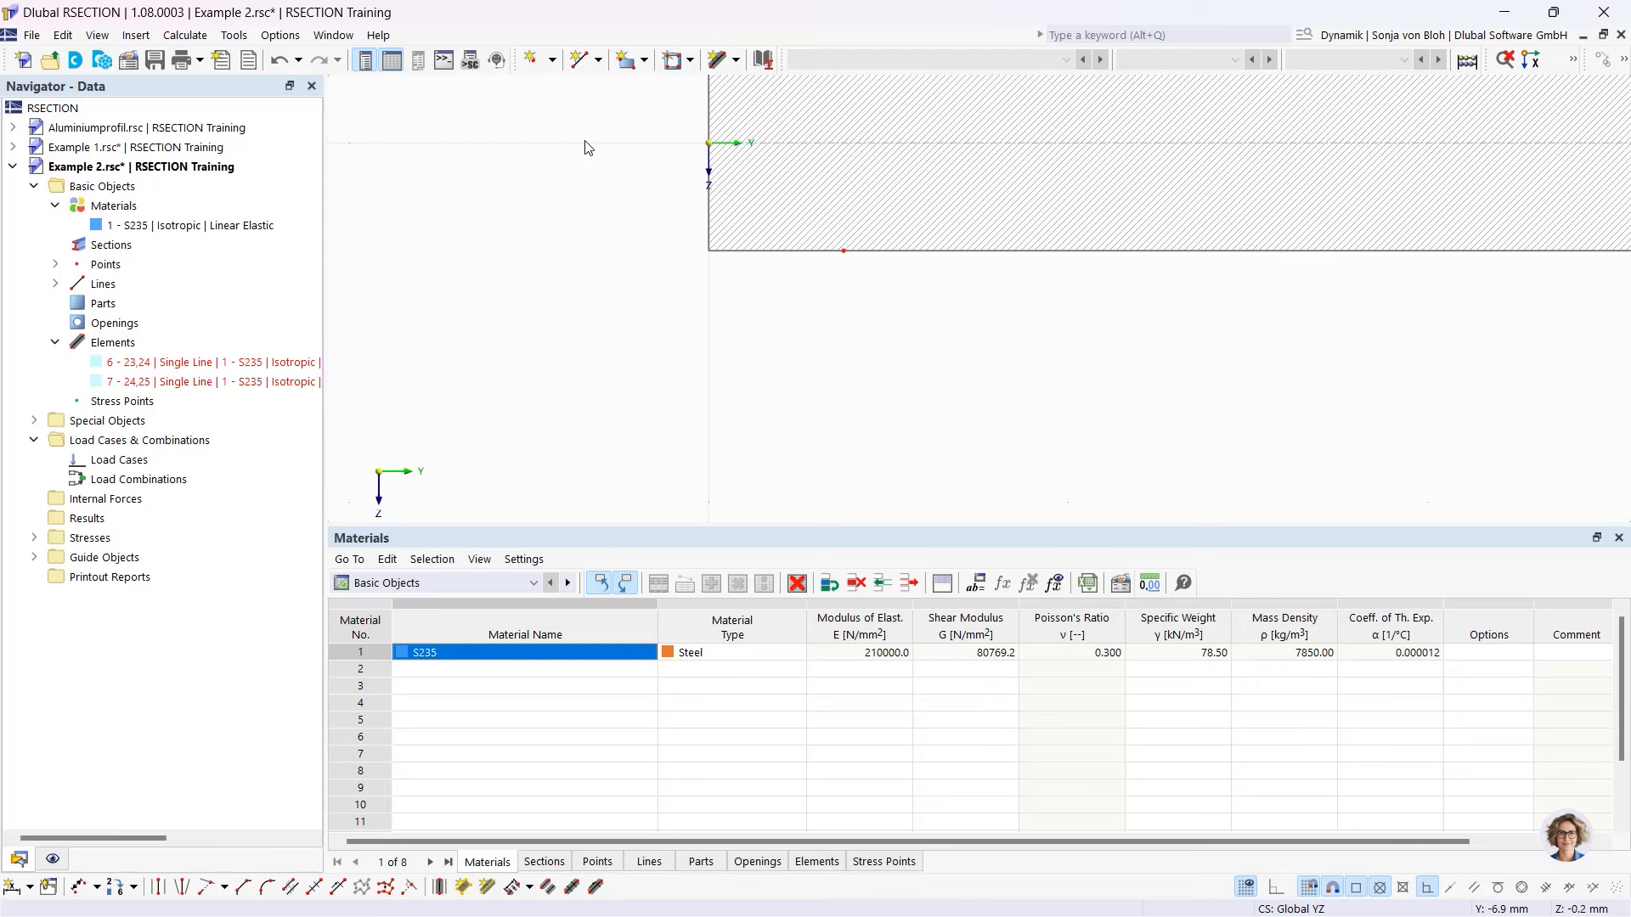
# - Draw a single-line element by length and direction, 200 mm long and 12 mm thick, from the coordinate origin away from the angle
pyautogui.scroll(-3, 859, 349)
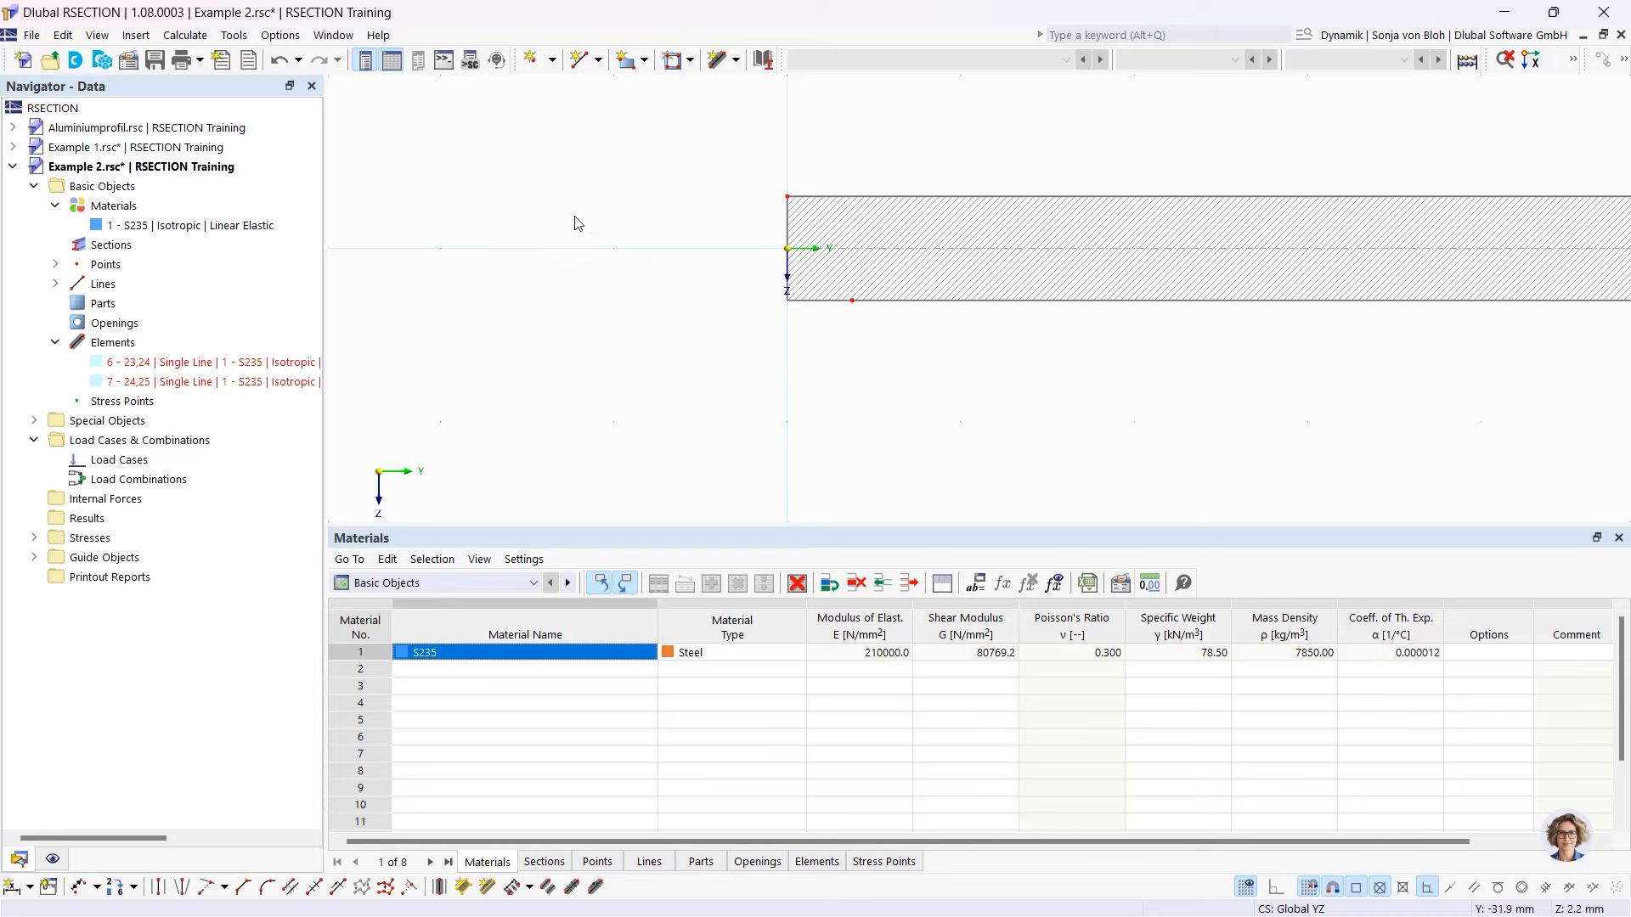
pyautogui.click(735, 61)
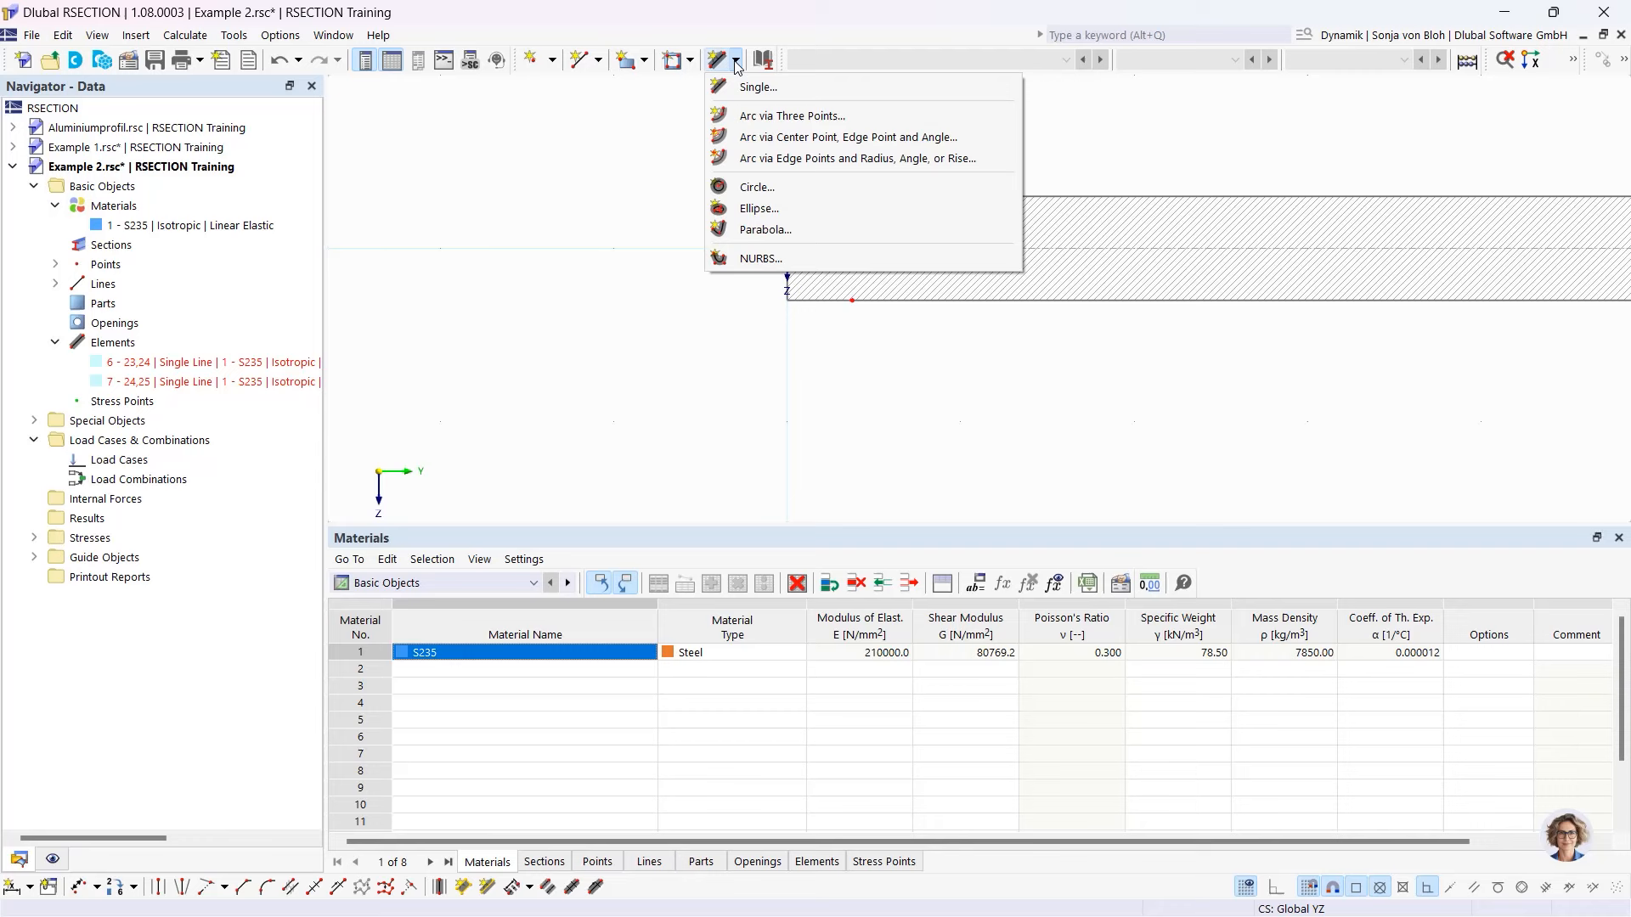
pyautogui.click(744, 88)
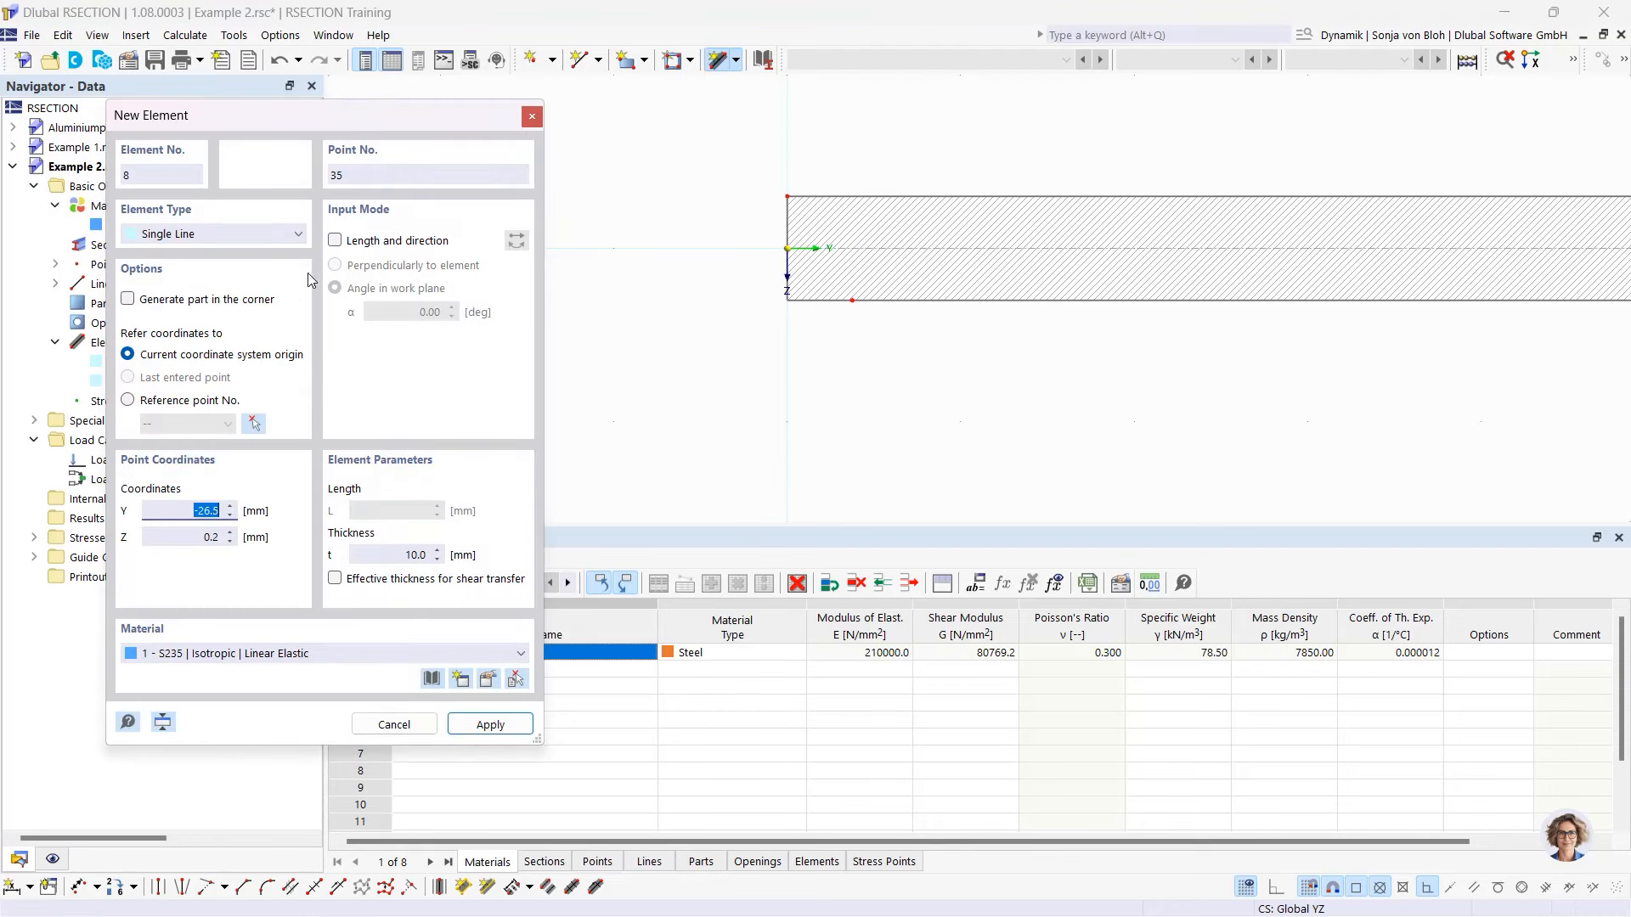
pyautogui.click(334, 241)
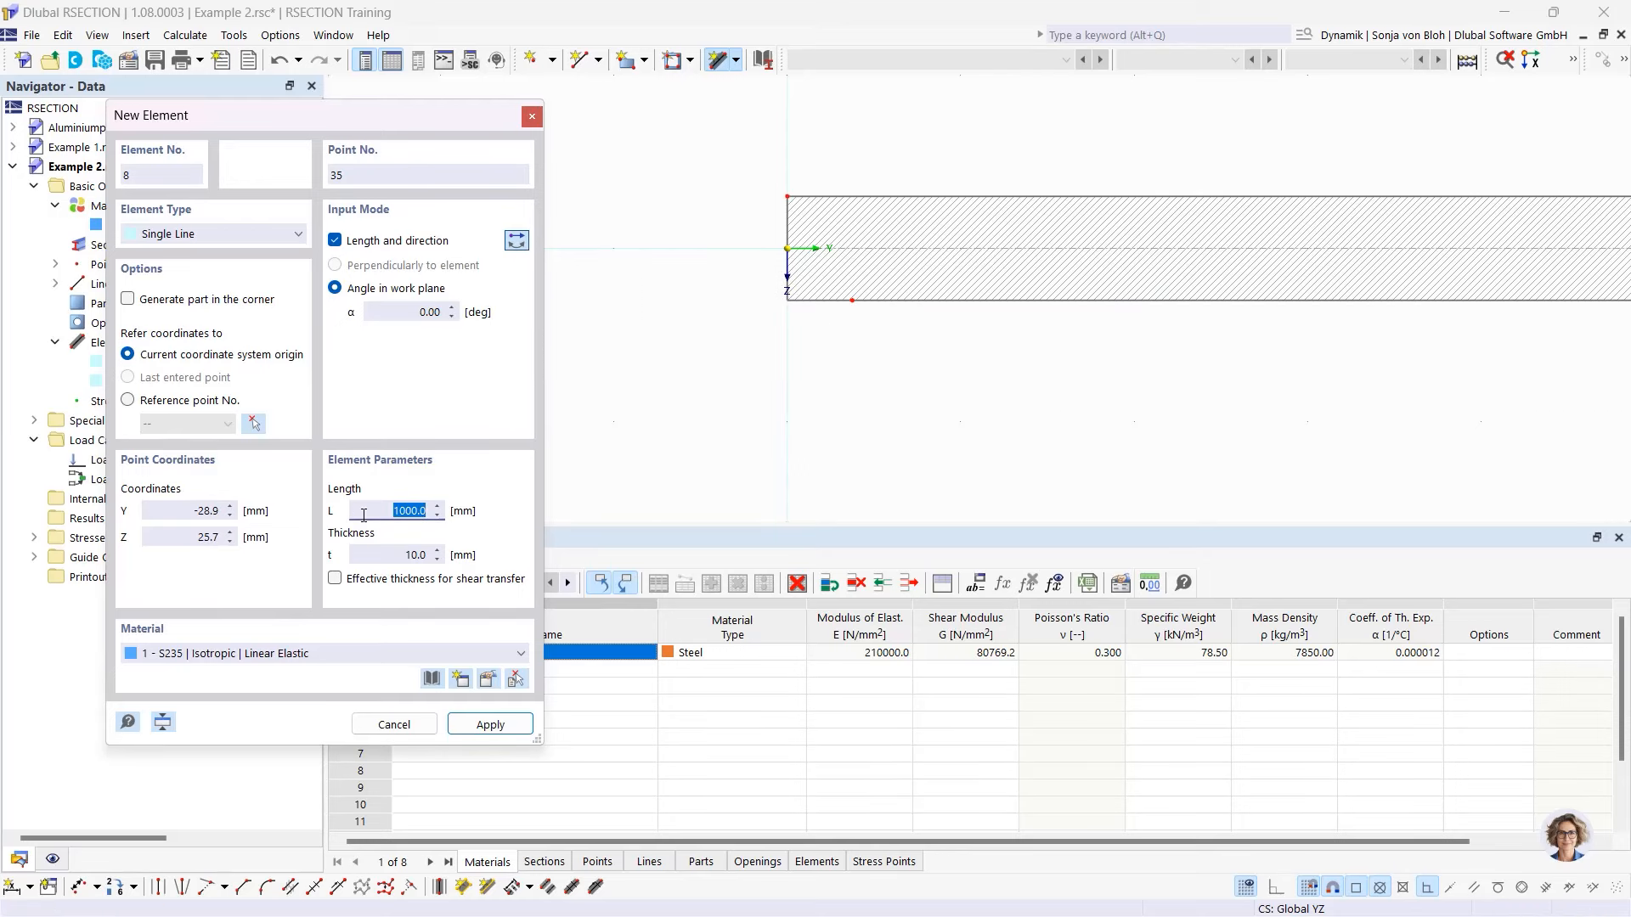
pyautogui.write('200')
pyautogui.click(427, 553)
pyautogui.doubleClick(427, 554)
pyautogui.write('1')
pyautogui.scroll(2, 760, 273)
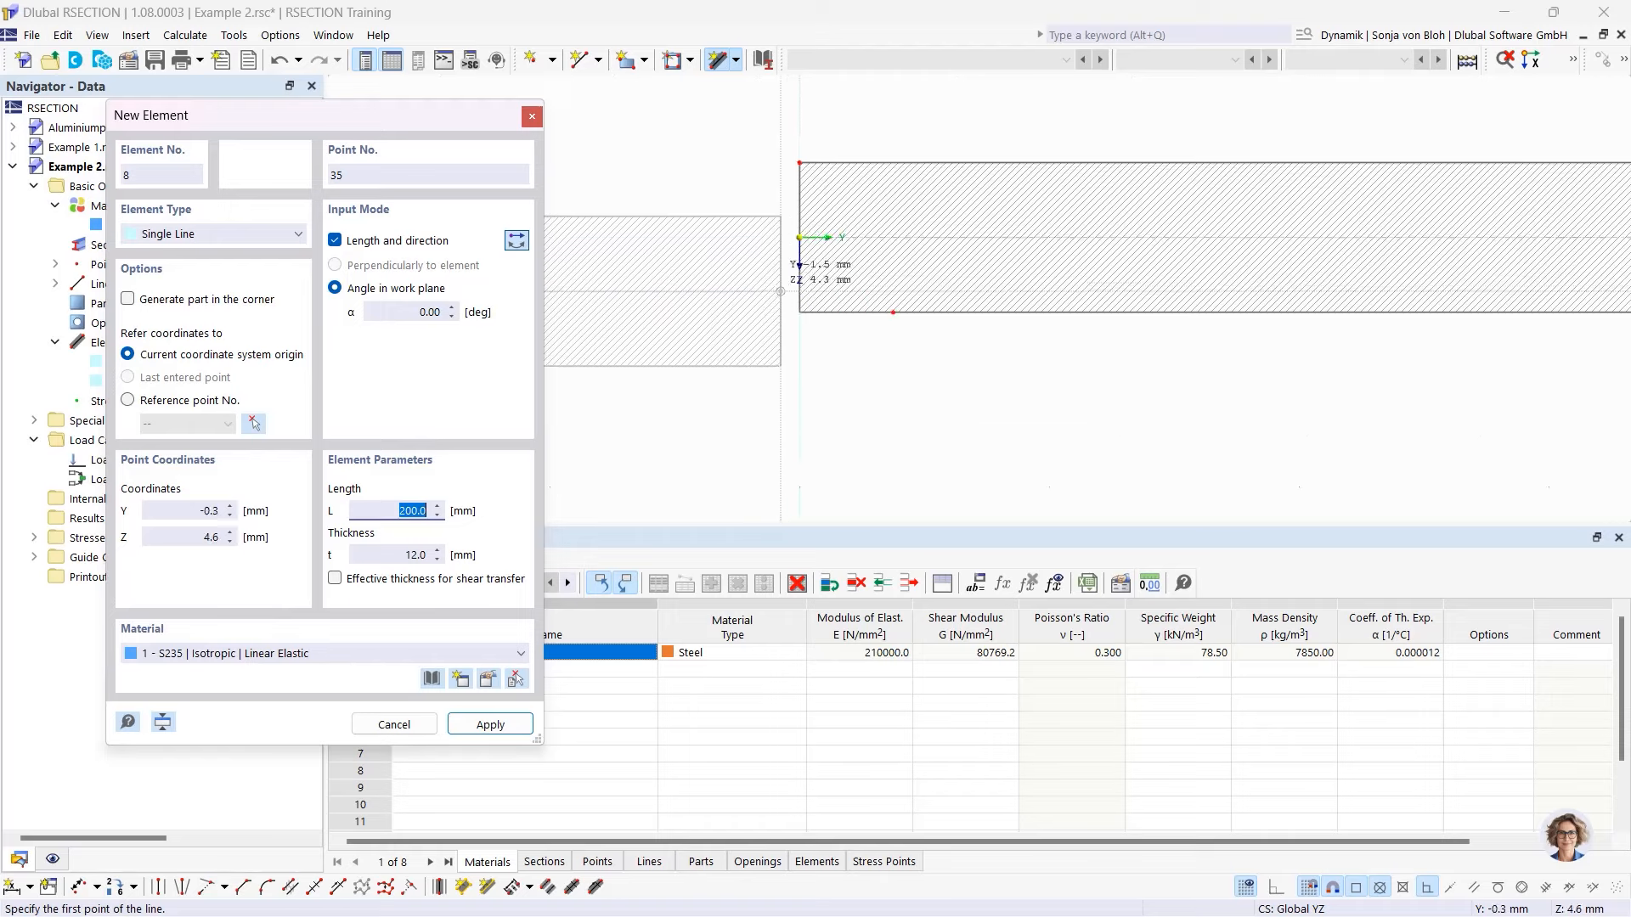
pyautogui.click(800, 238)
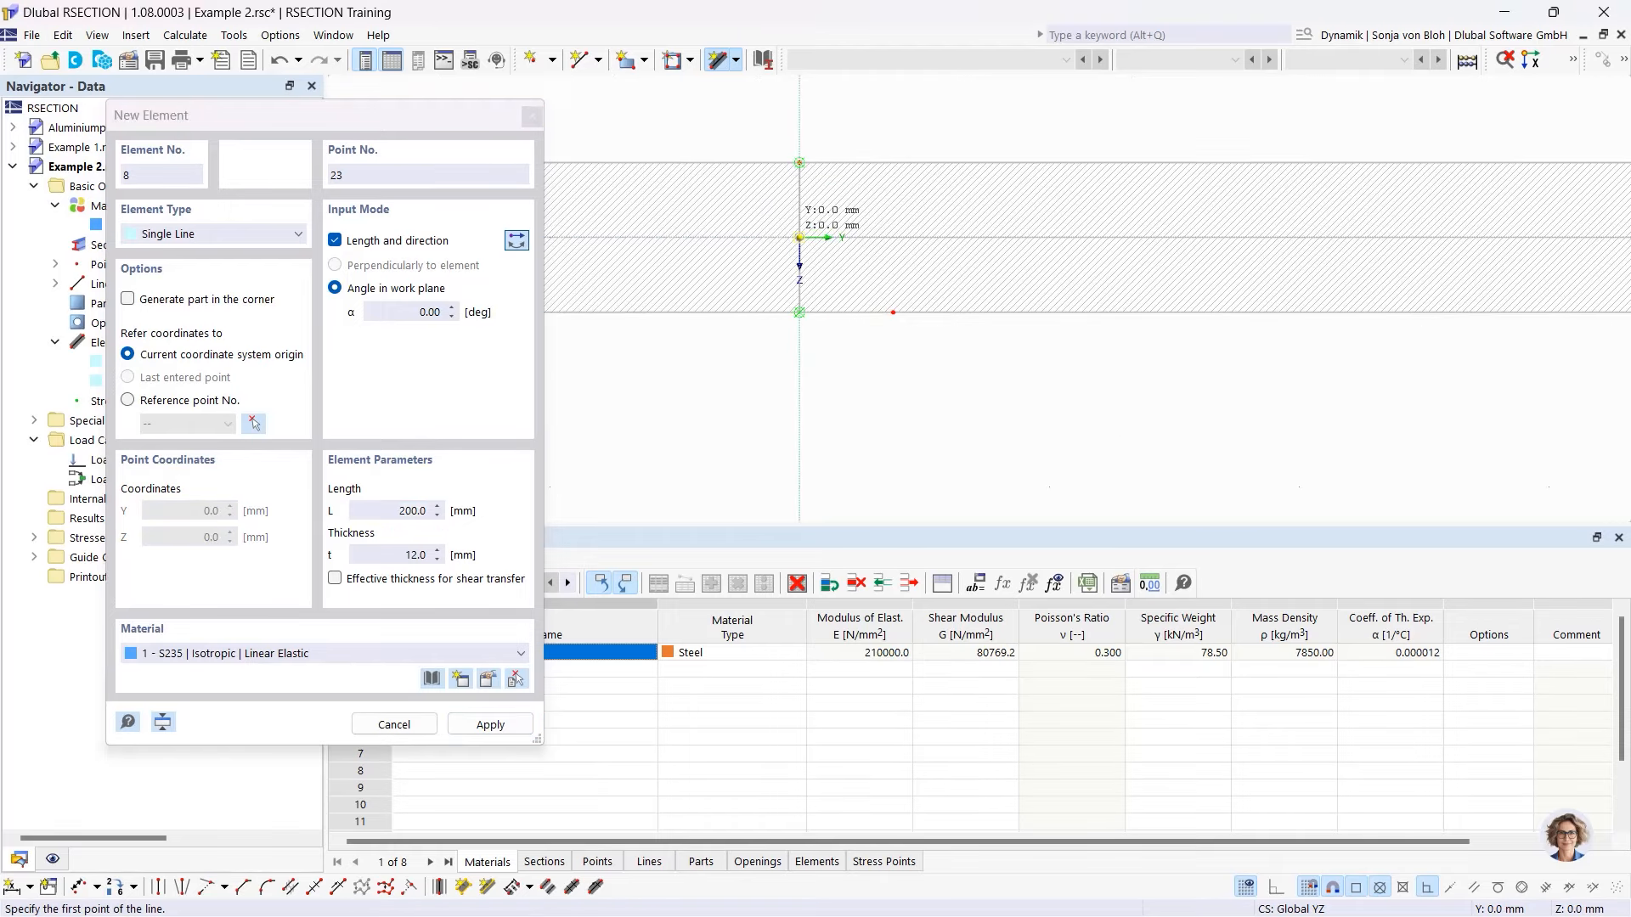
# - Draw a single-line element from the coordinate origin at 90° in the work plane, 400 mm long and 10 mm thick
pyautogui.scroll(-4, 890, 321)
pyautogui.scroll(-2, 890, 320)
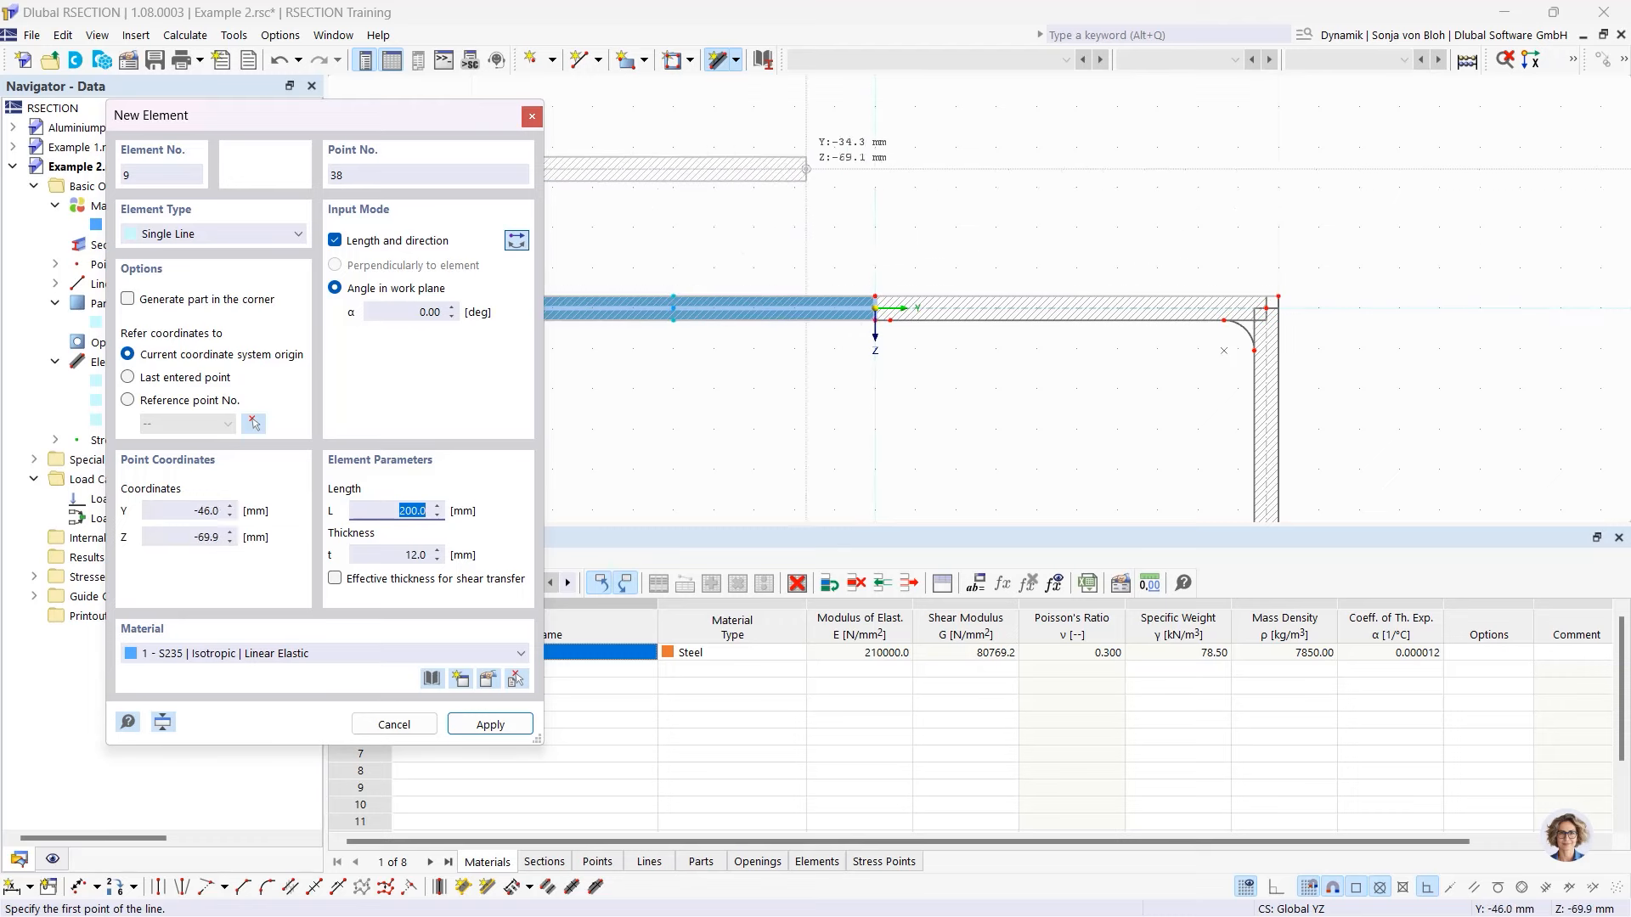
pyautogui.click(429, 312)
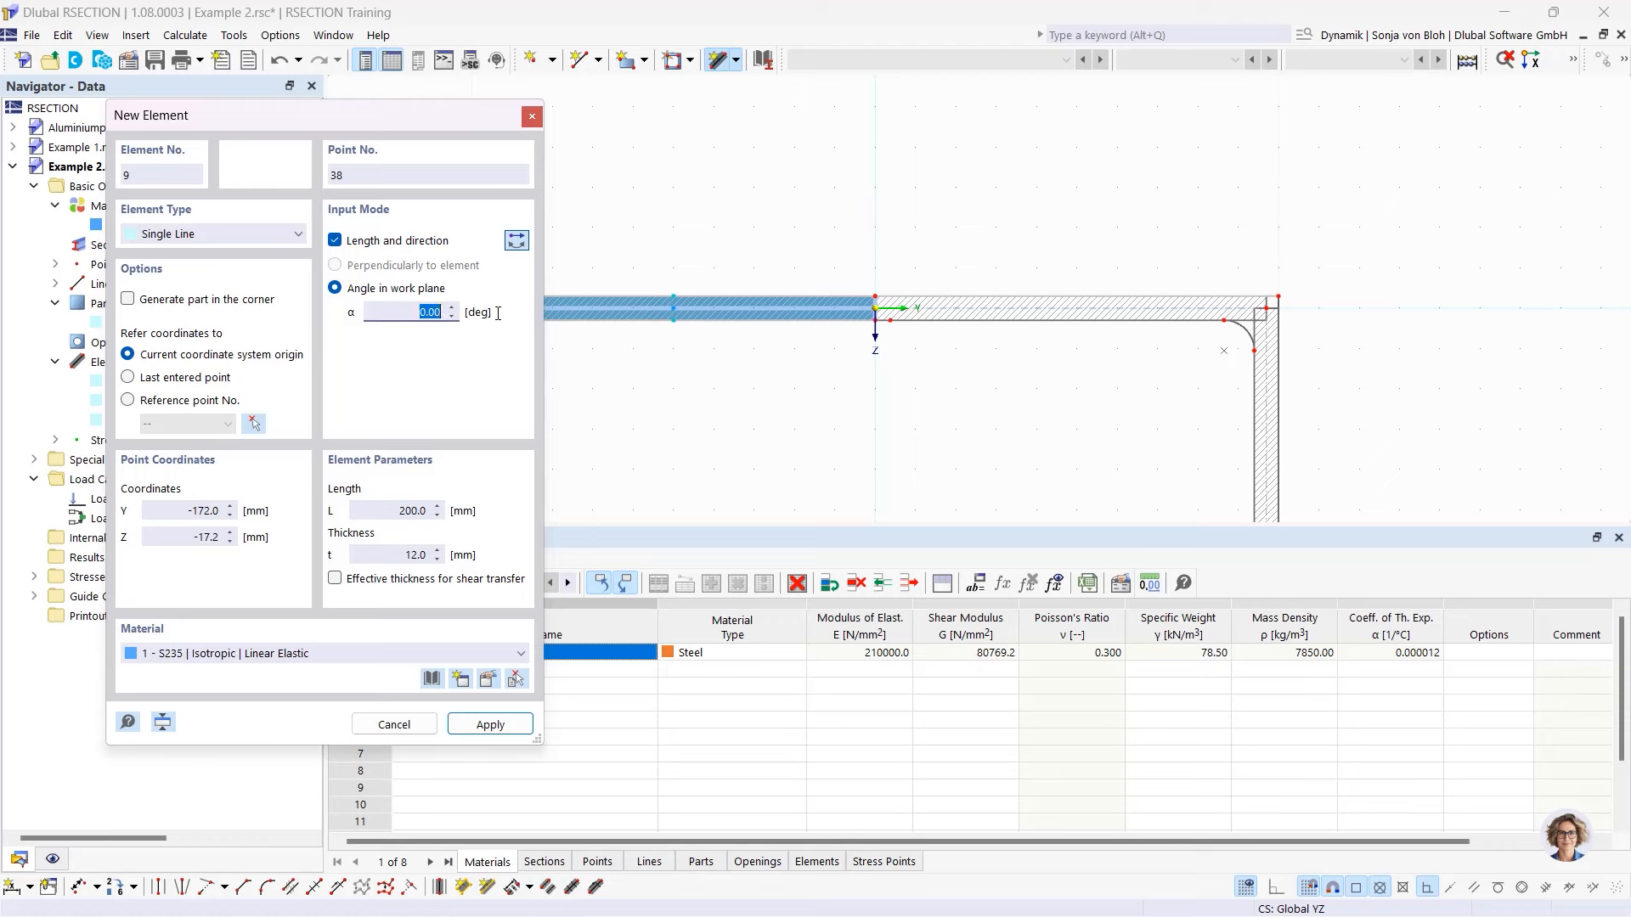
pyautogui.write('90')
pyautogui.press('Tab')
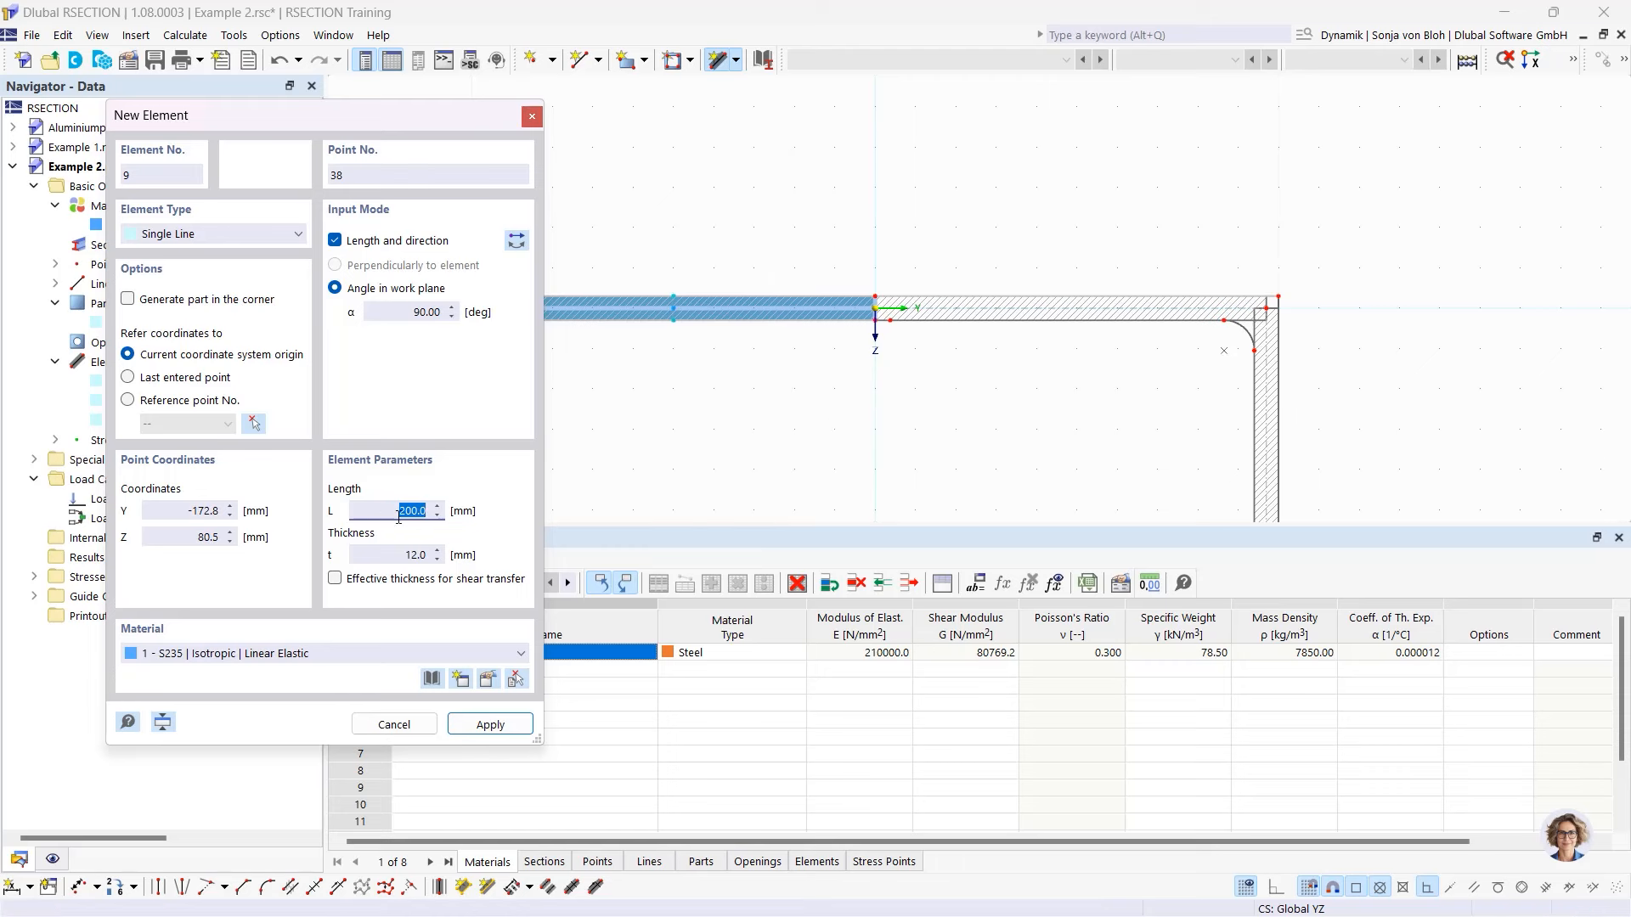
pyautogui.write('400')
pyautogui.click(437, 555)
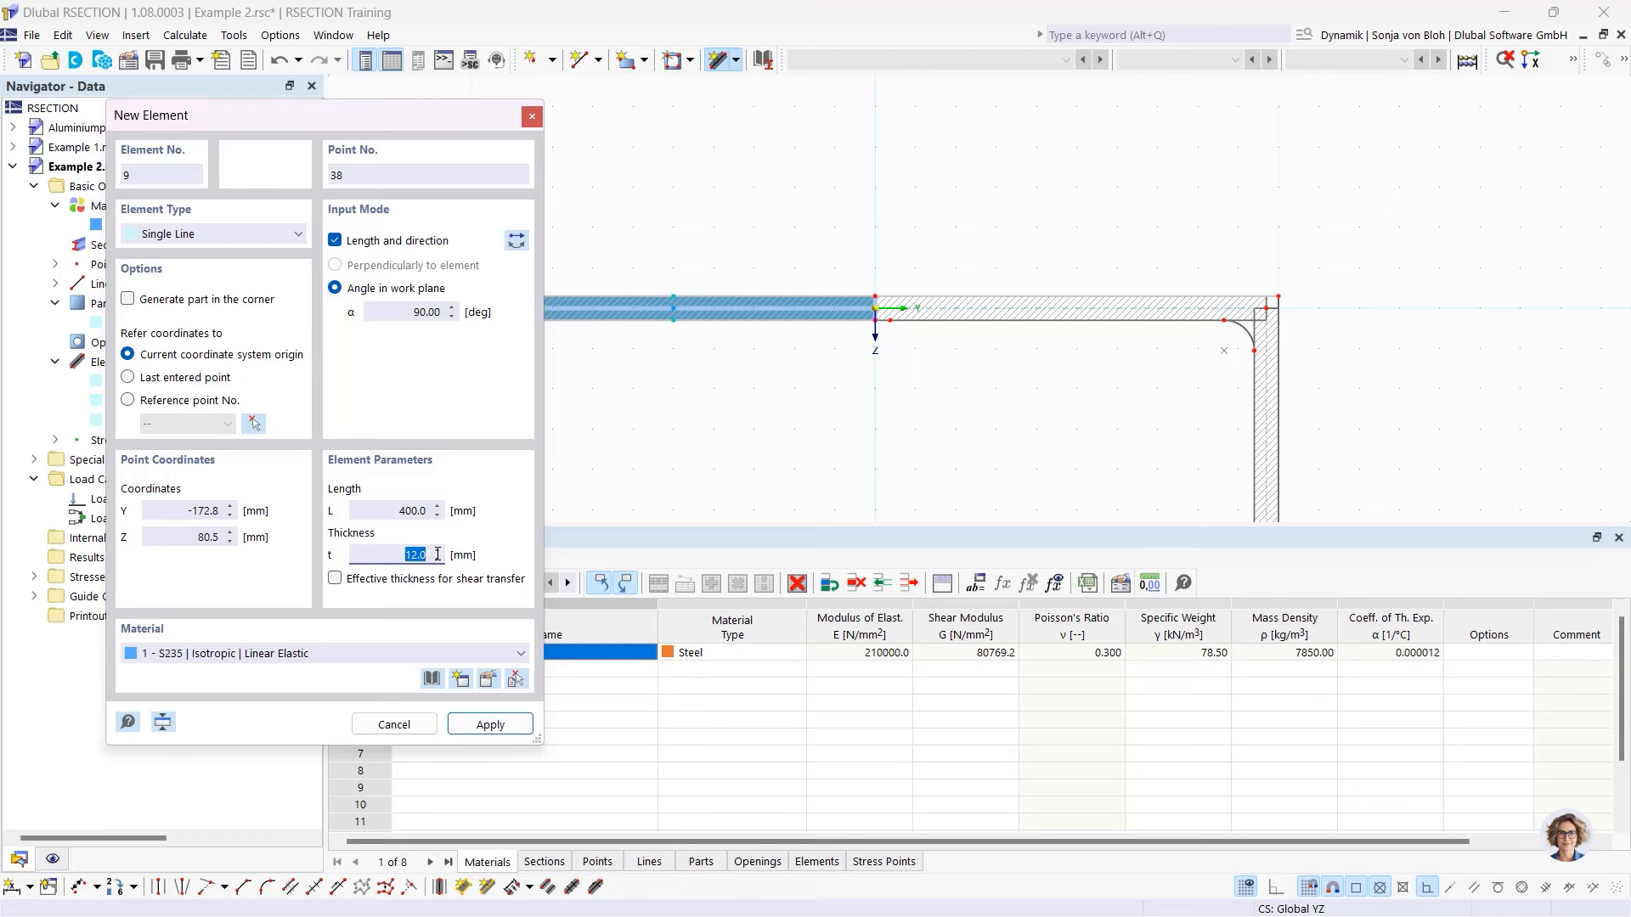
pyautogui.write('10')
pyautogui.scroll(3, 894, 388)
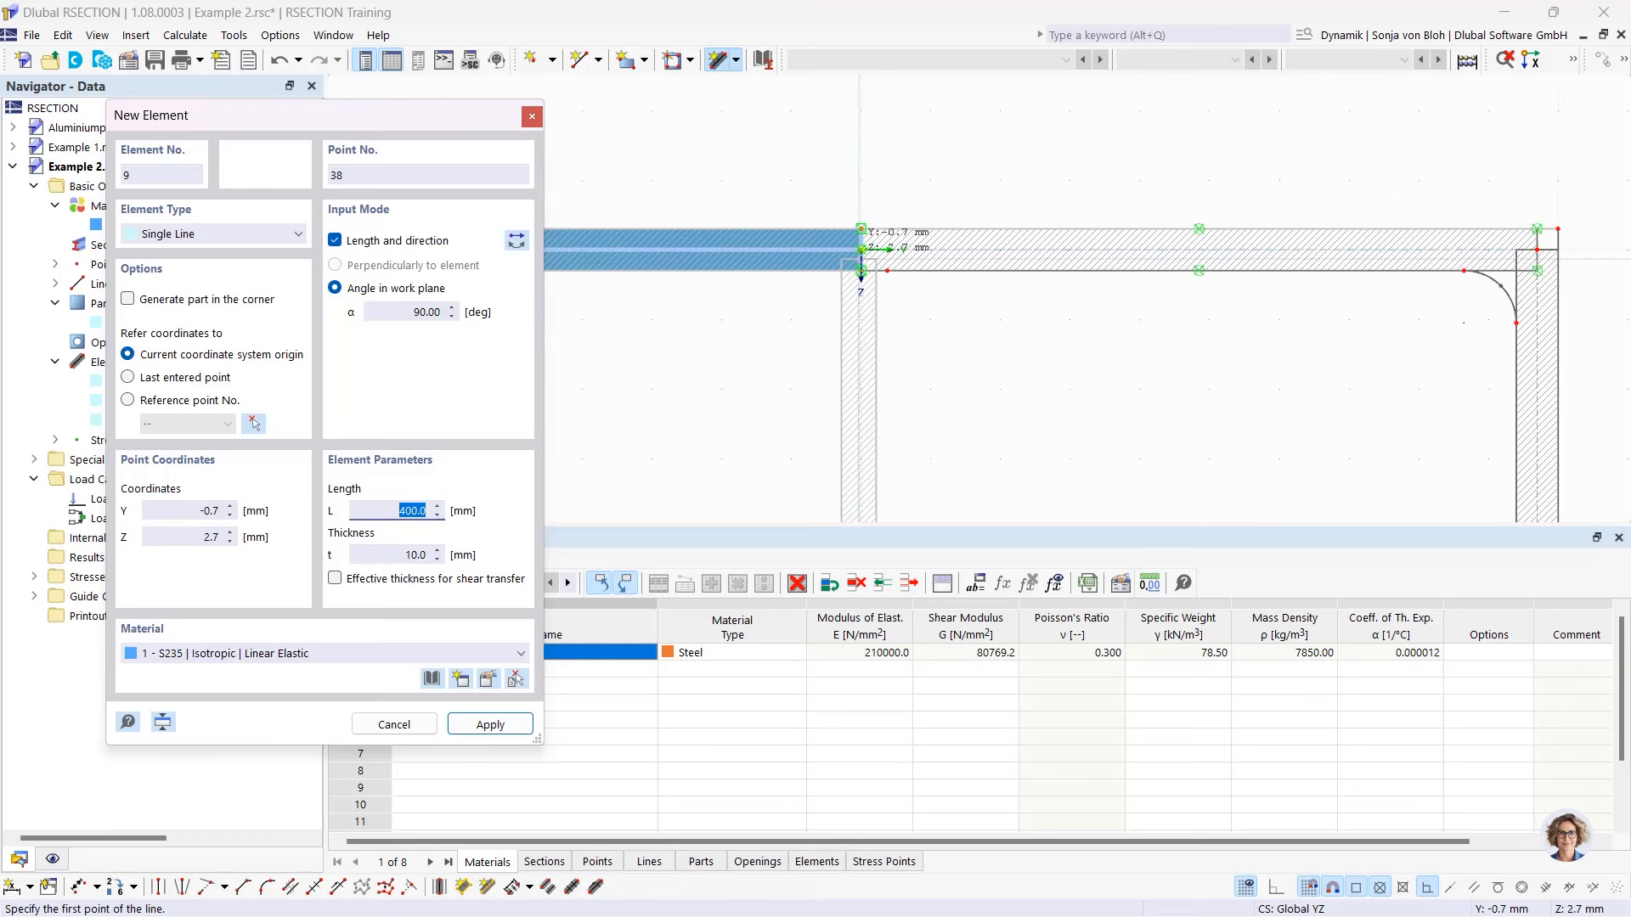
pyautogui.click(860, 249)
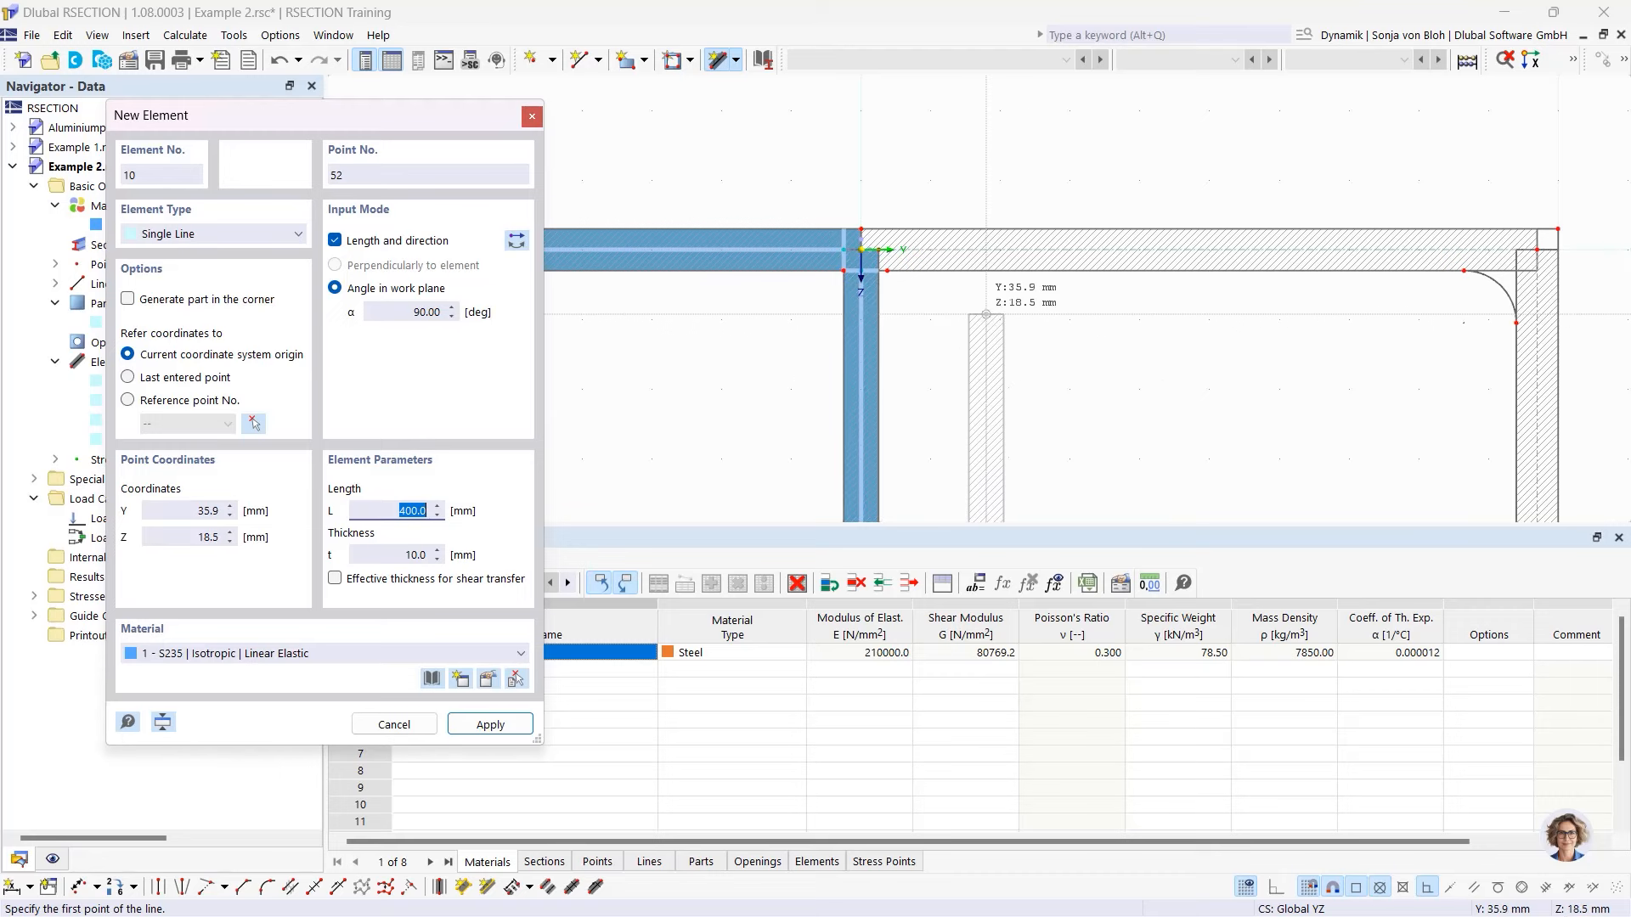
pyautogui.press('Escape')
# - Delete the boundary line on the angle's end face, where its horizontal leg meets the 200 mm plate
pyautogui.scroll(5, 870, 267)
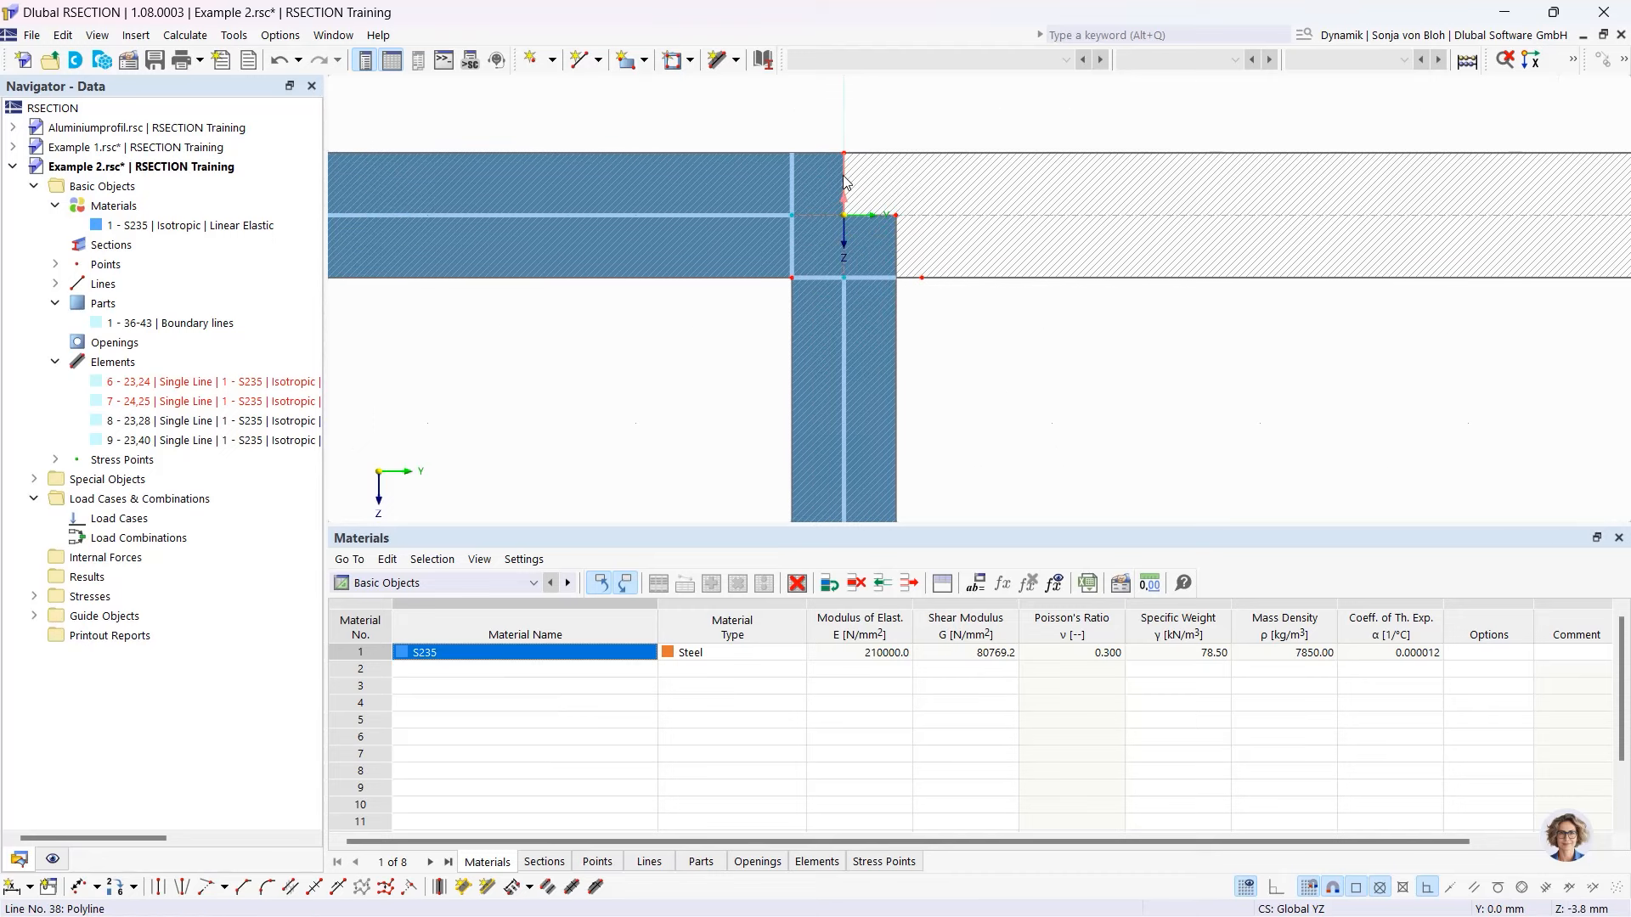
pyautogui.click(844, 176)
pyautogui.press('Delete')
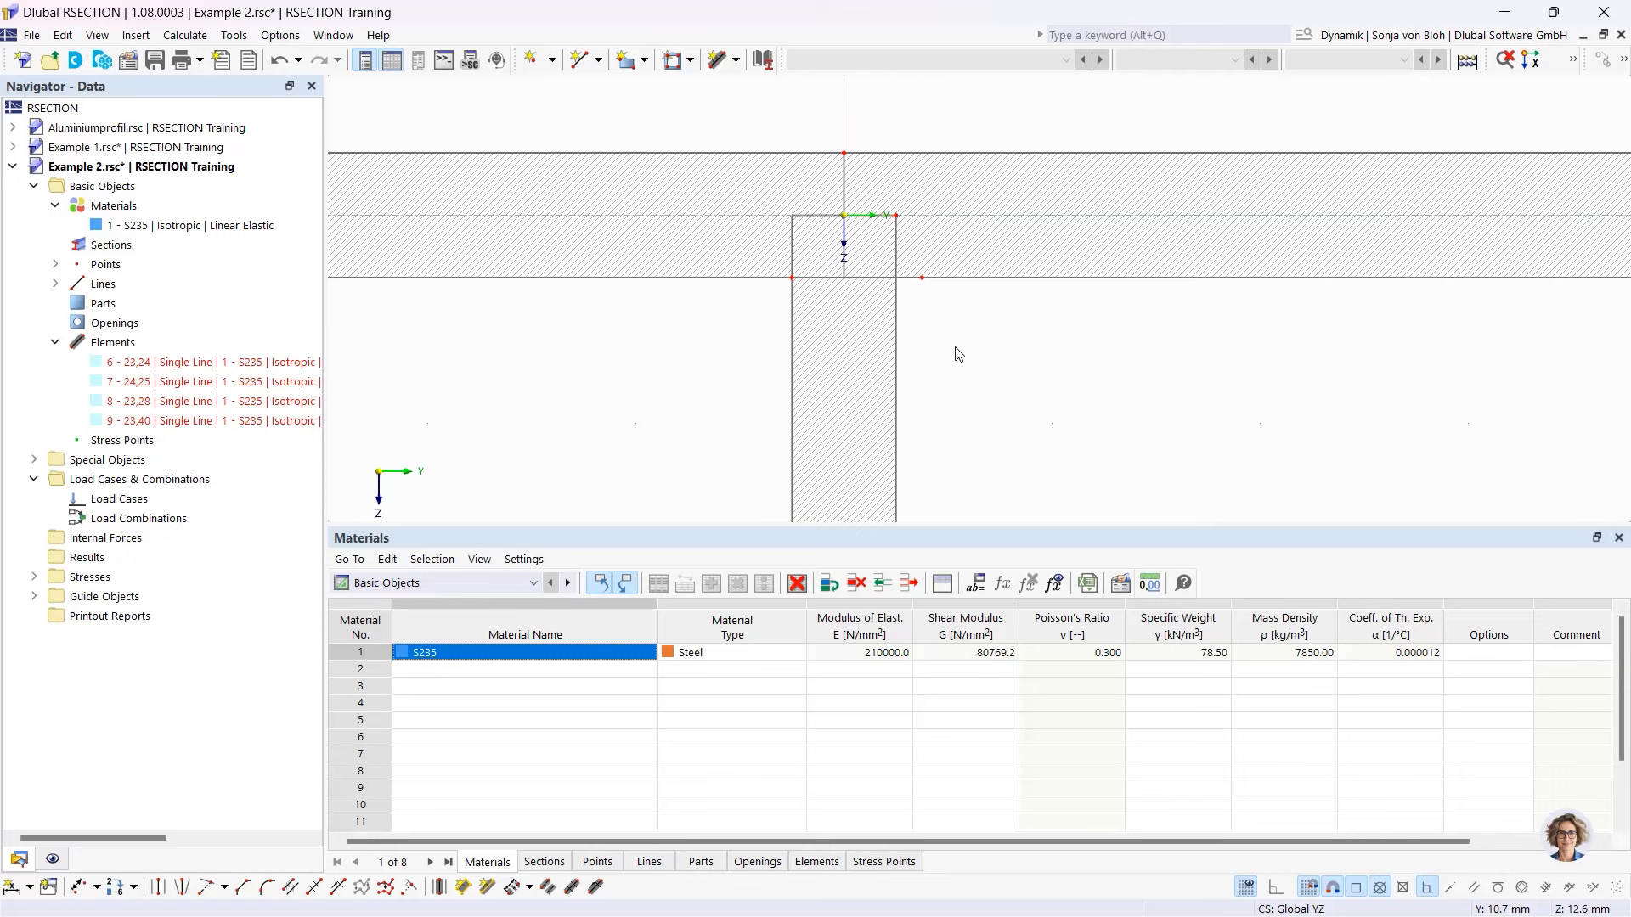
# - Create an Edge and Angle corner with L1 of 8.5 mm and 45° between the 200 mm plate's underside and the vertical plate
pyautogui.scroll(-3, 958, 354)
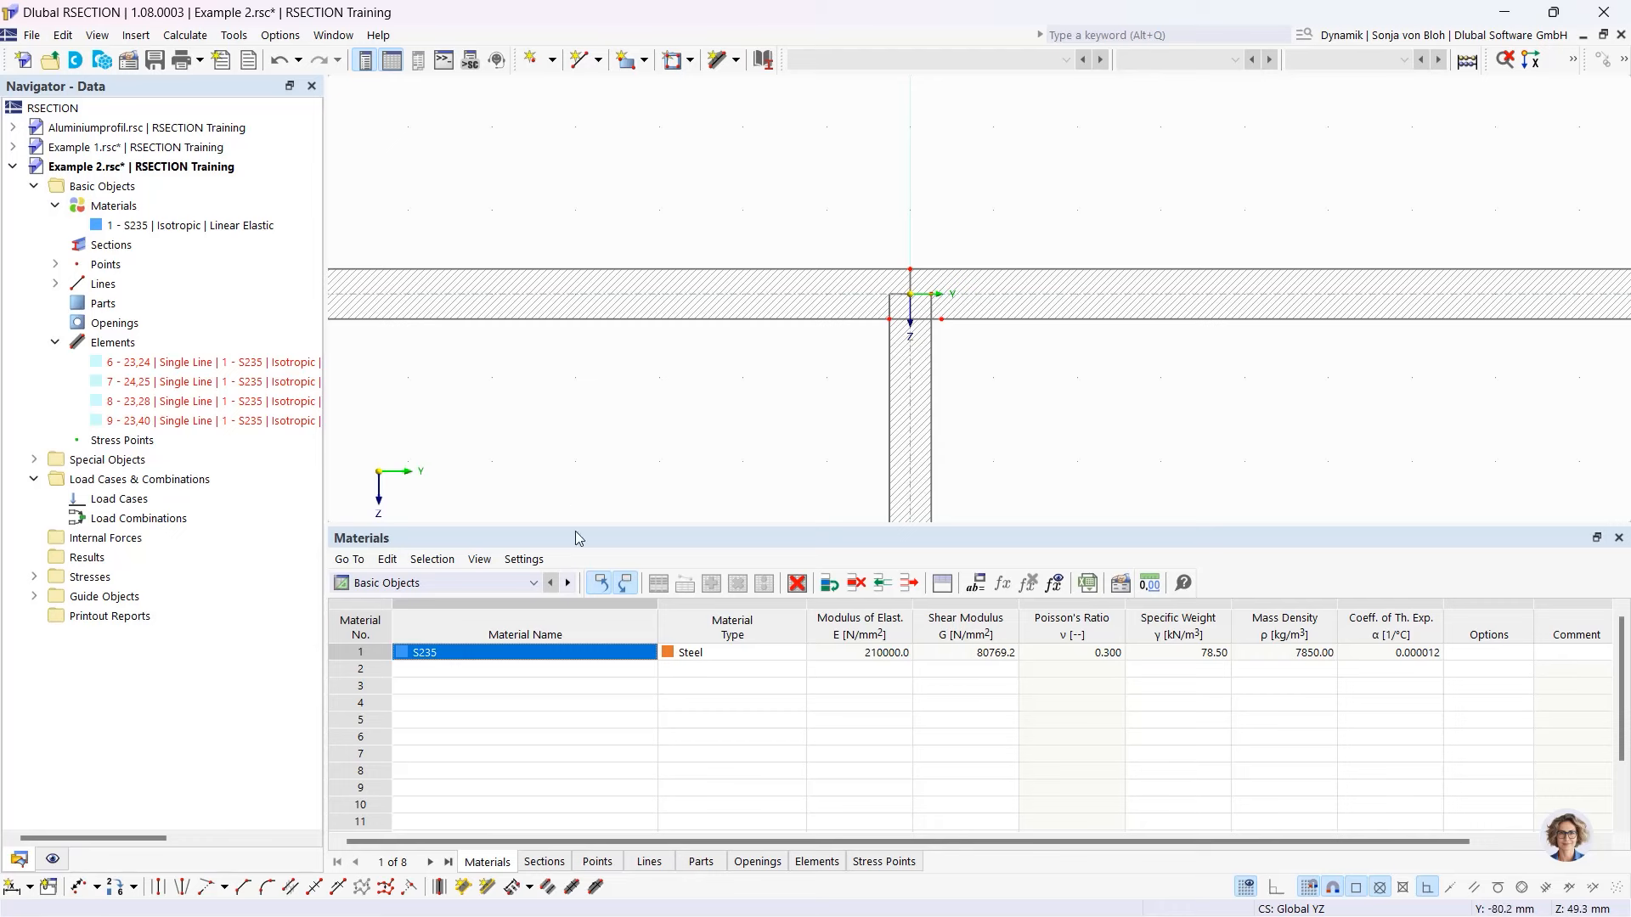
pyautogui.click(243, 887)
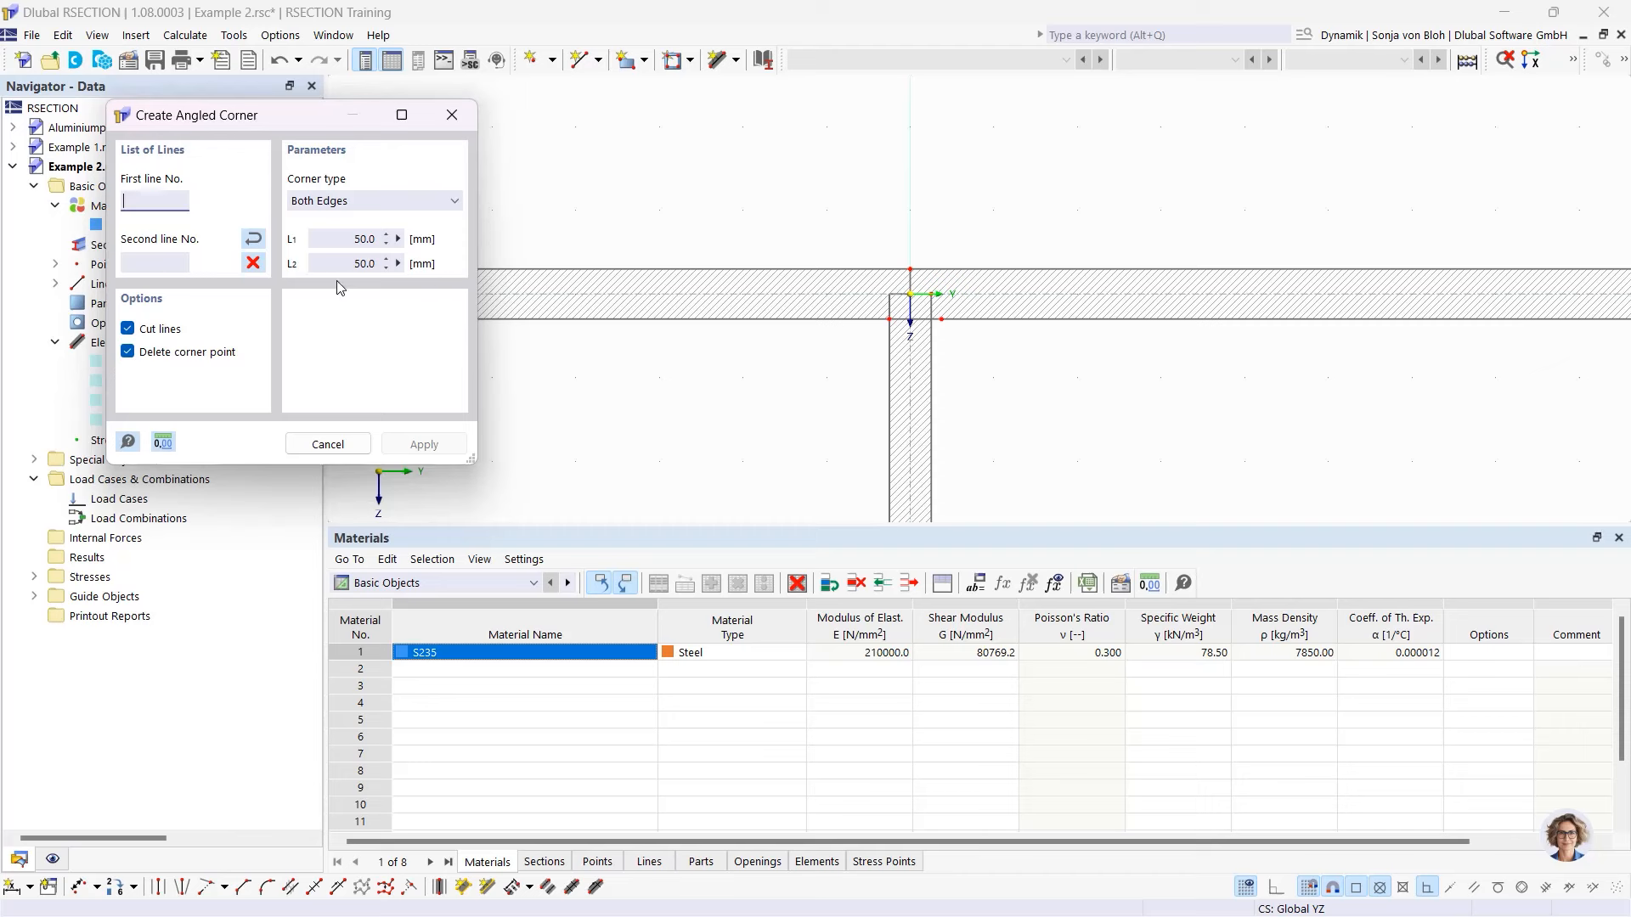
pyautogui.click(370, 201)
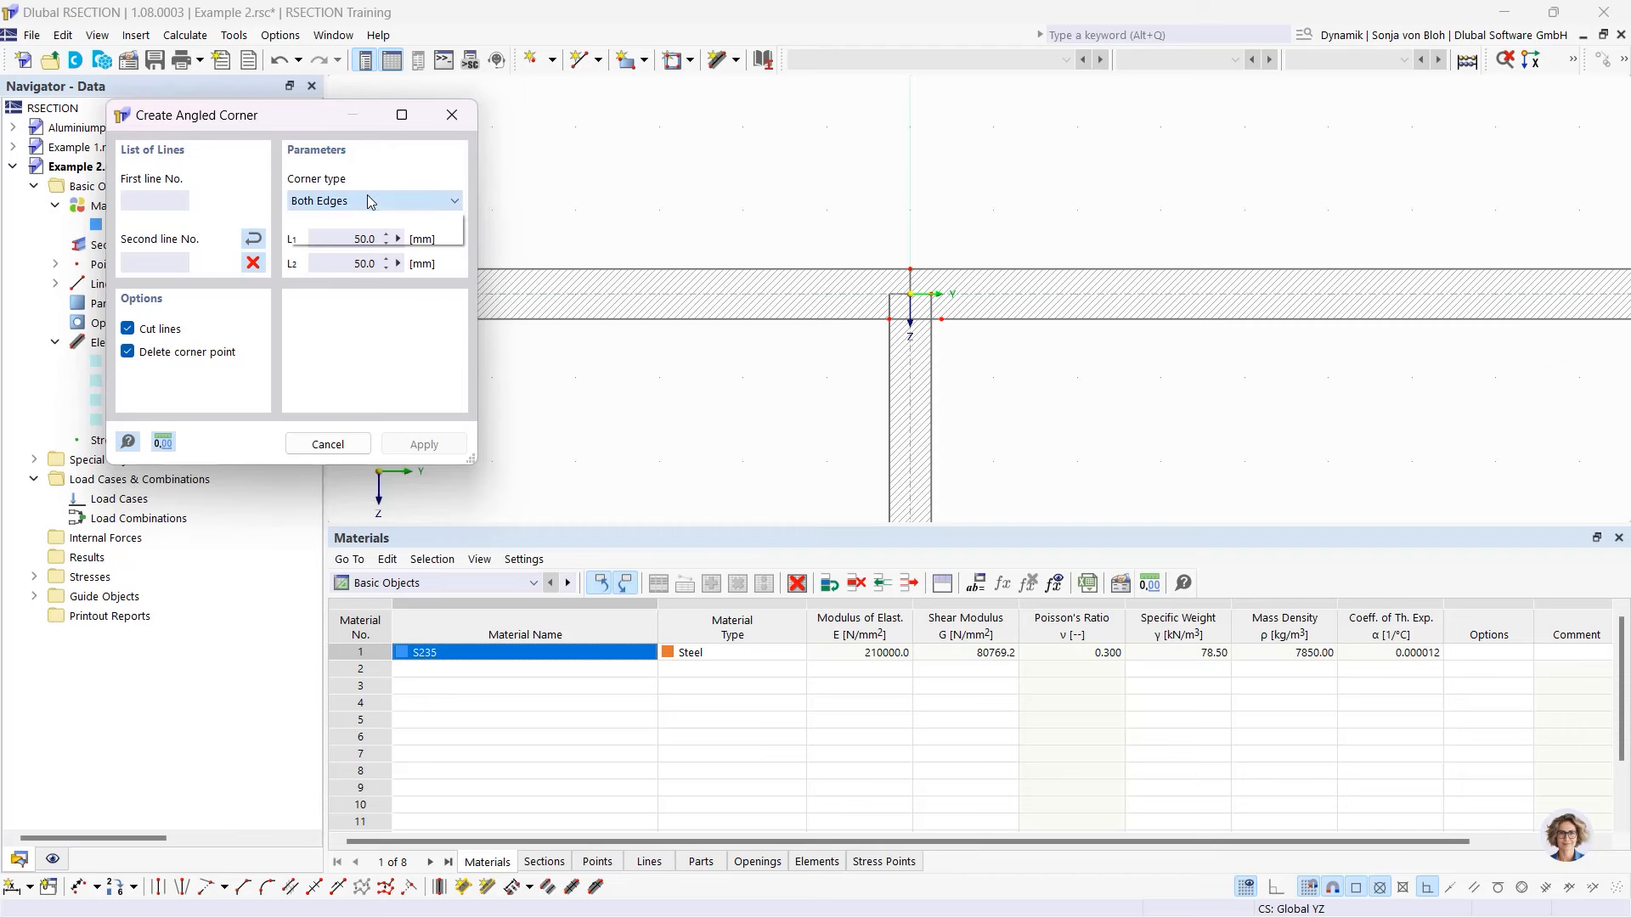
pyautogui.click(358, 240)
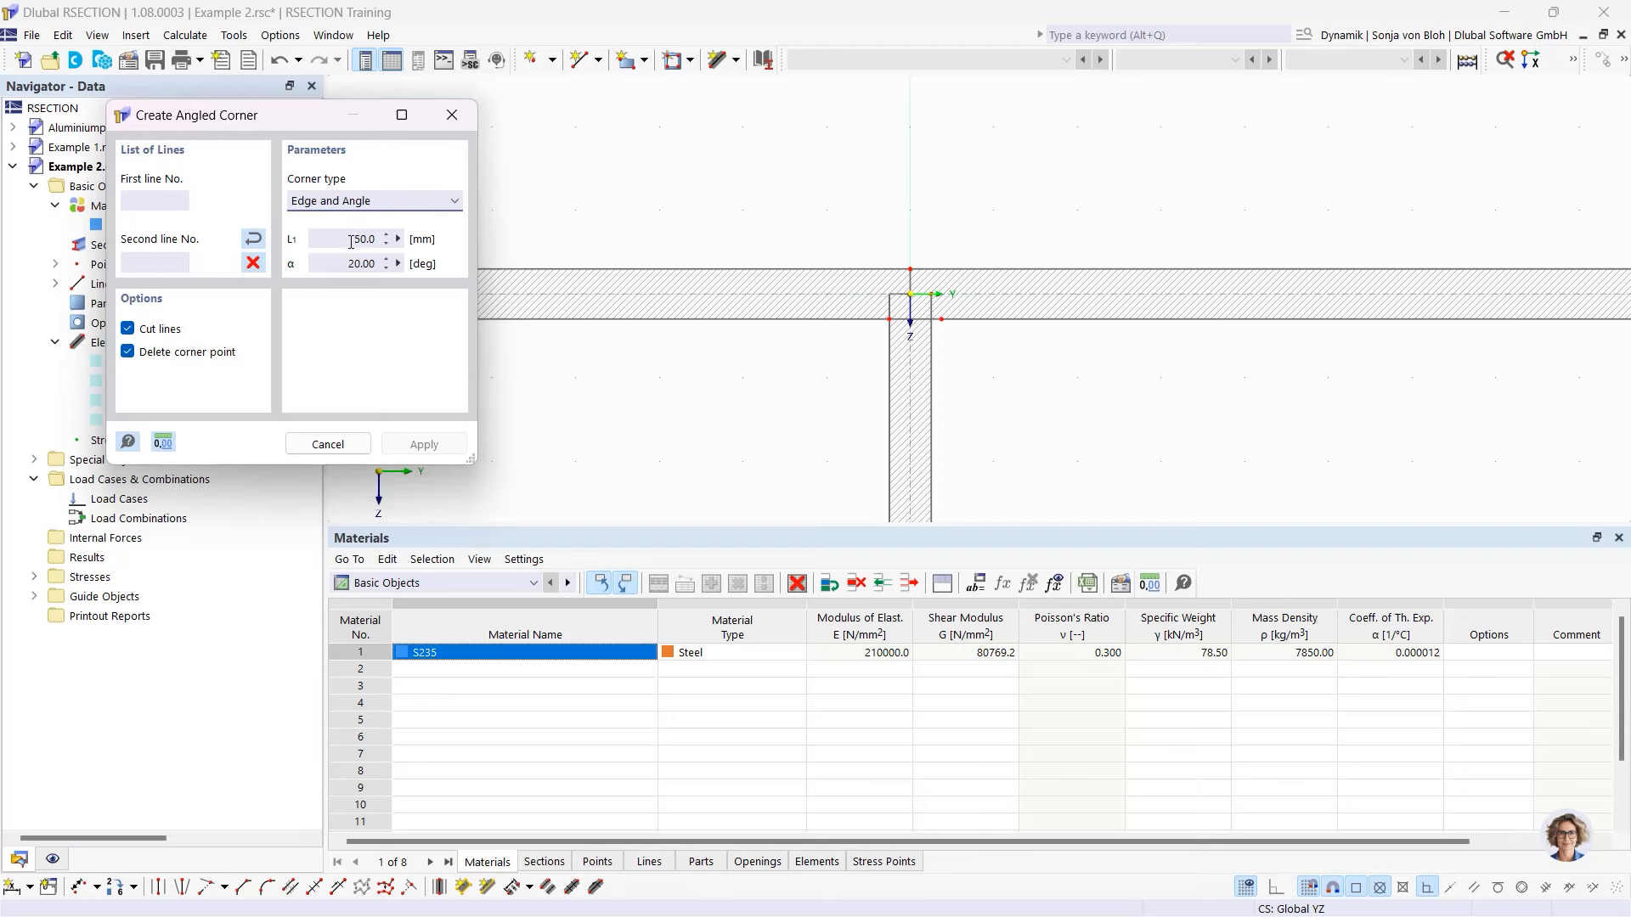
pyautogui.doubleClick(359, 241)
pyautogui.write('*sqrt(2)')
pyautogui.moveTo(327, 266); pyautogui.dragTo(472, 278)
pyautogui.write('45')
pyautogui.click(857, 320)
pyautogui.click(890, 373)
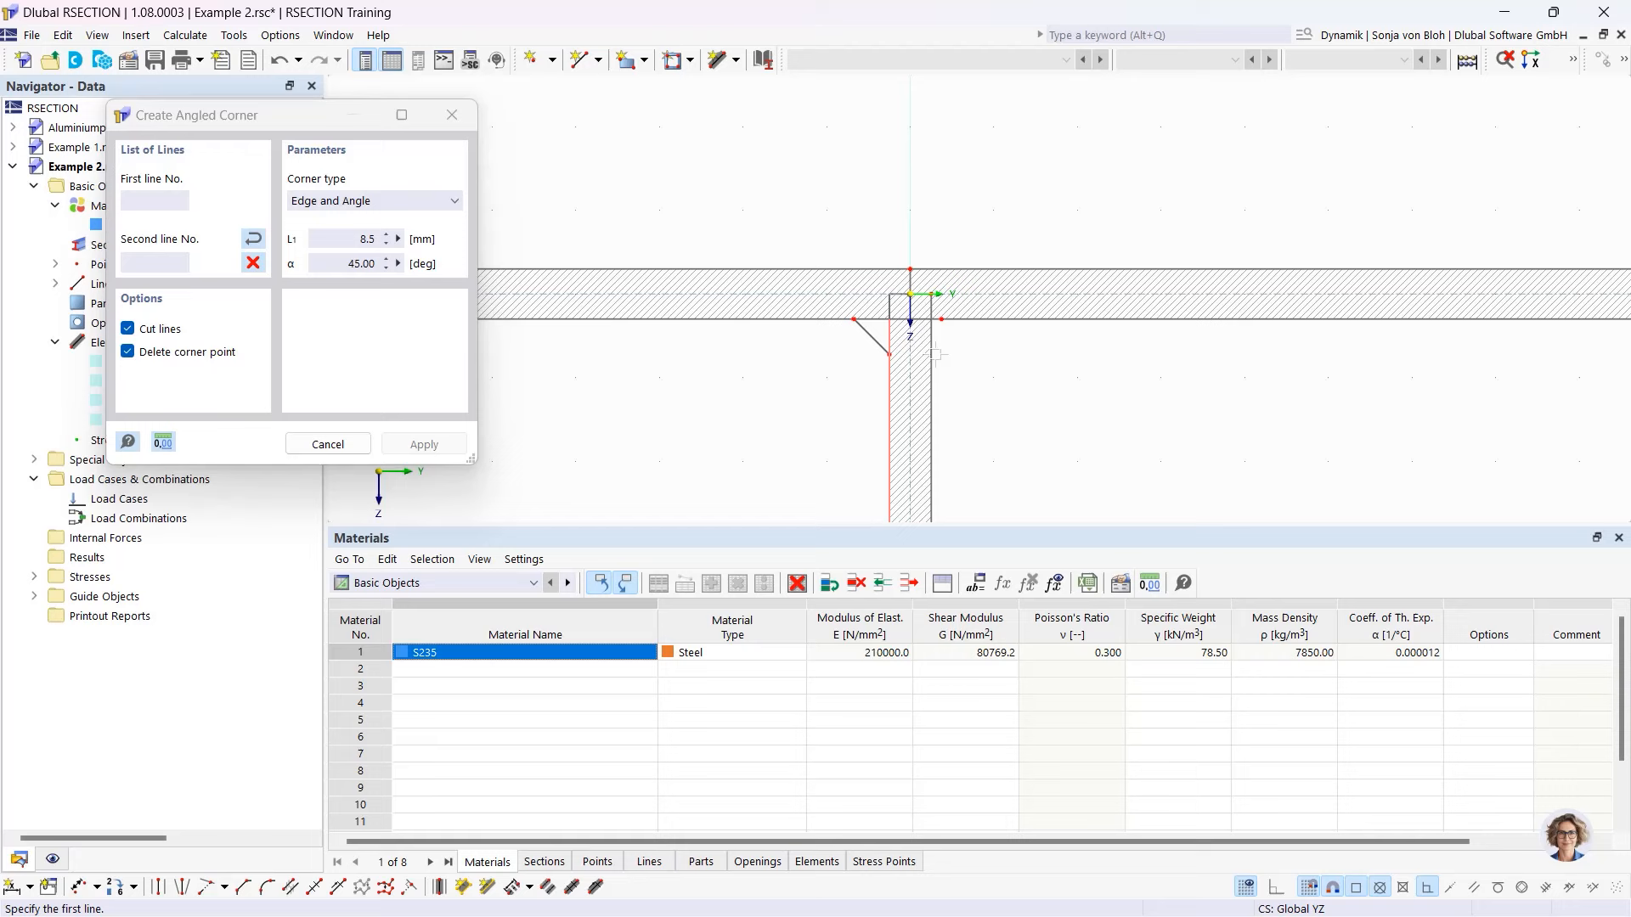
# - Add a matching 8.5 mm, 45° angled corner between the angle leg's underside and the vertical plate
pyautogui.click(970, 320)
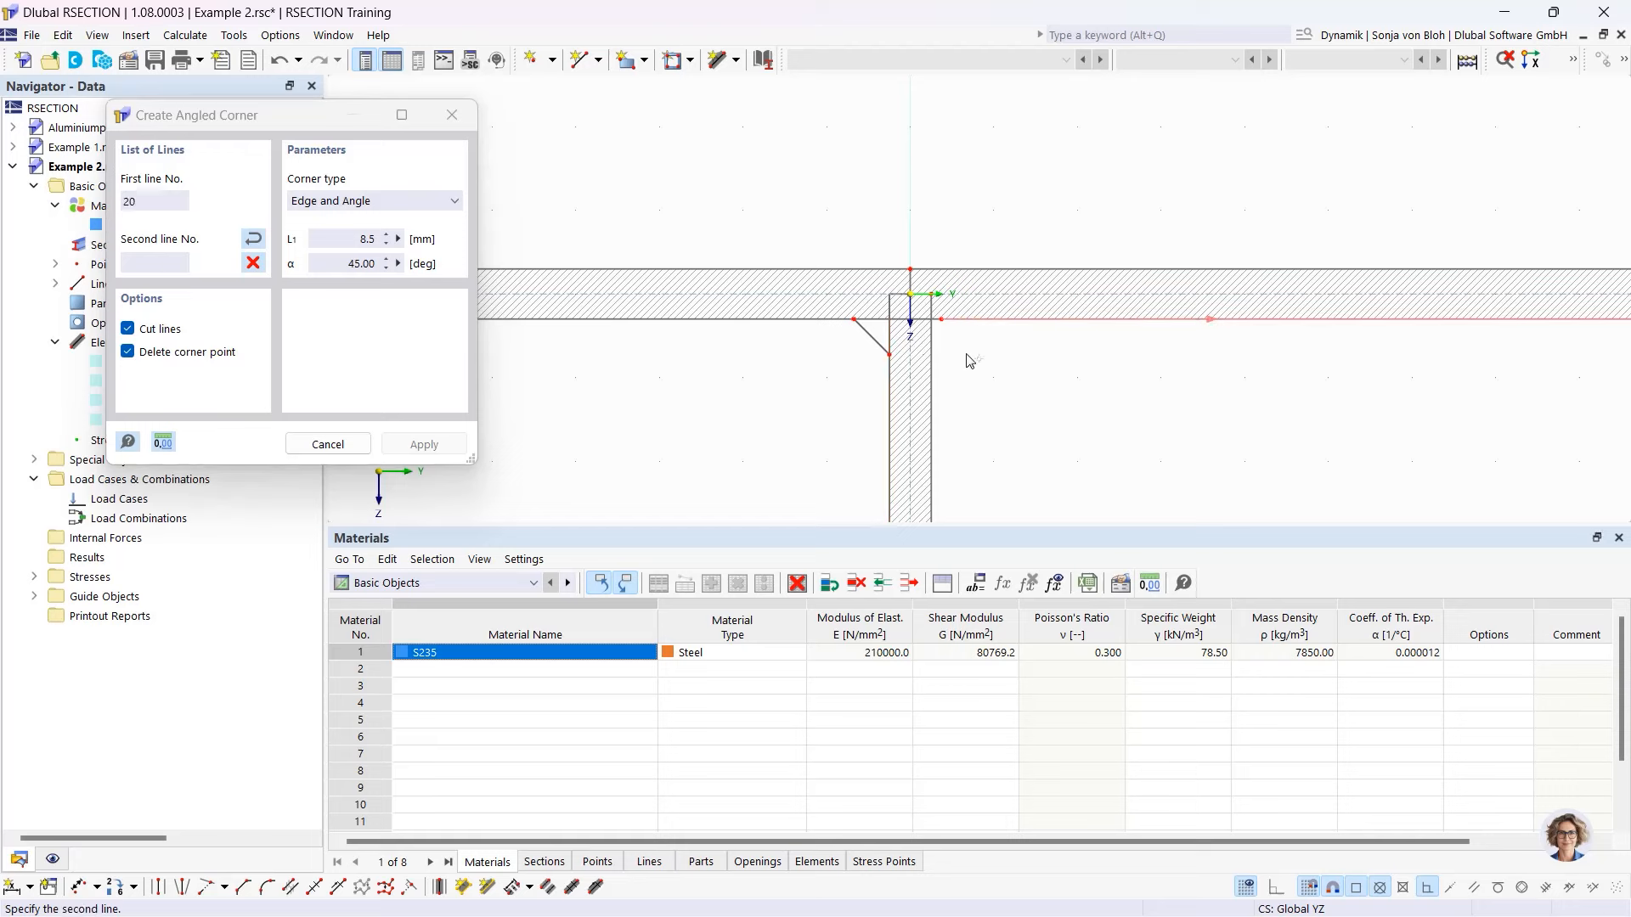
pyautogui.click(931, 388)
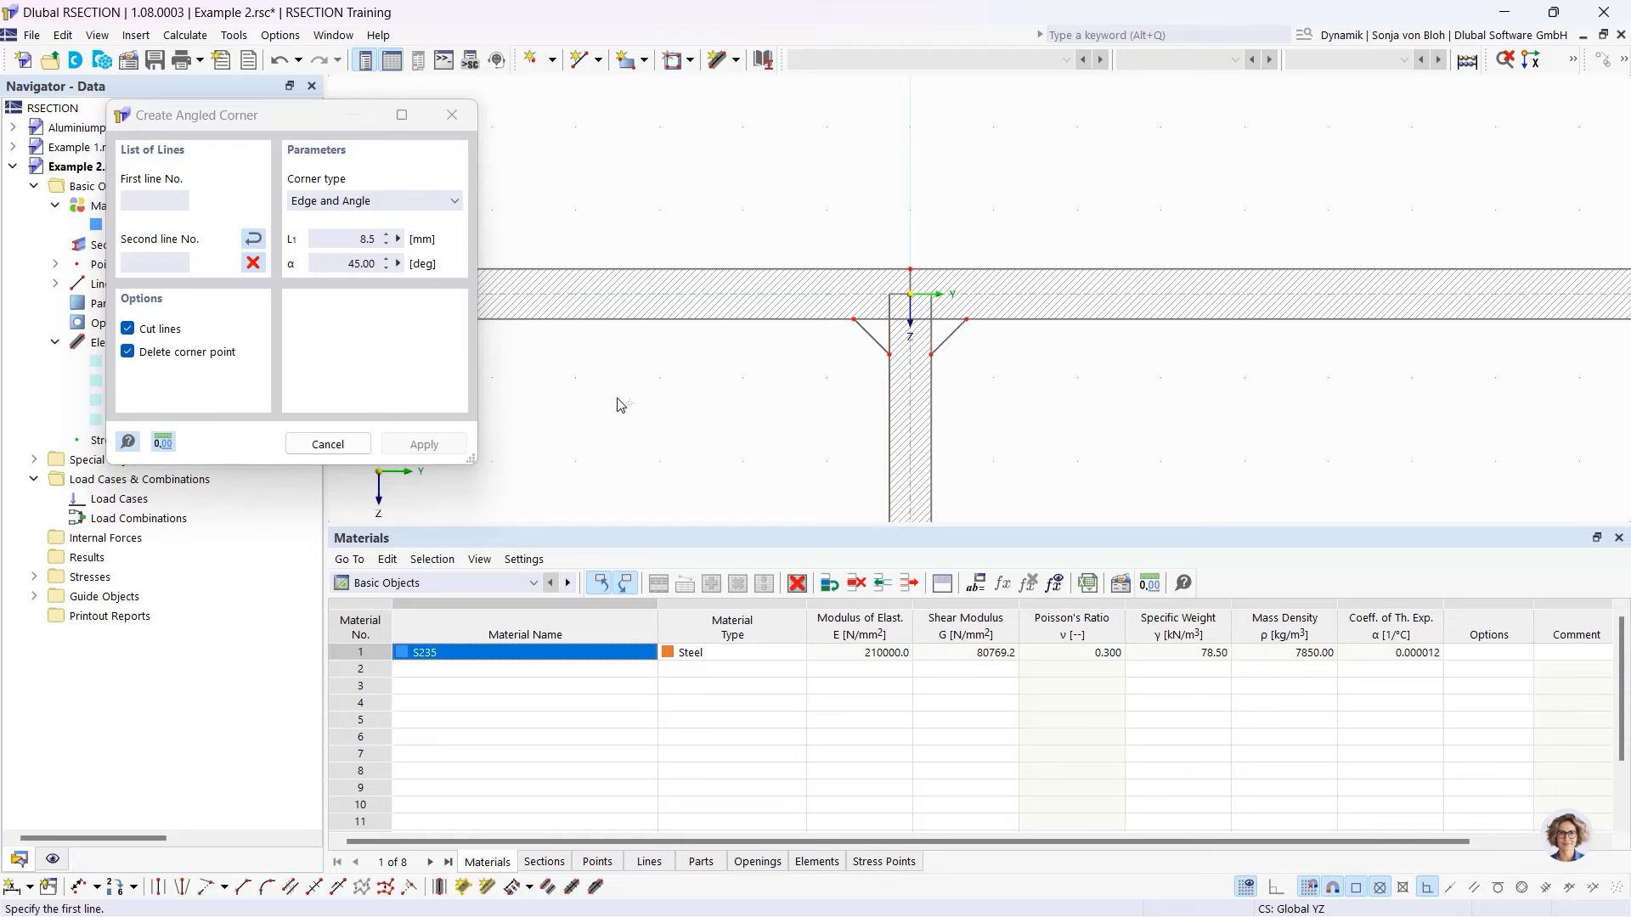
pyautogui.press('Escape')
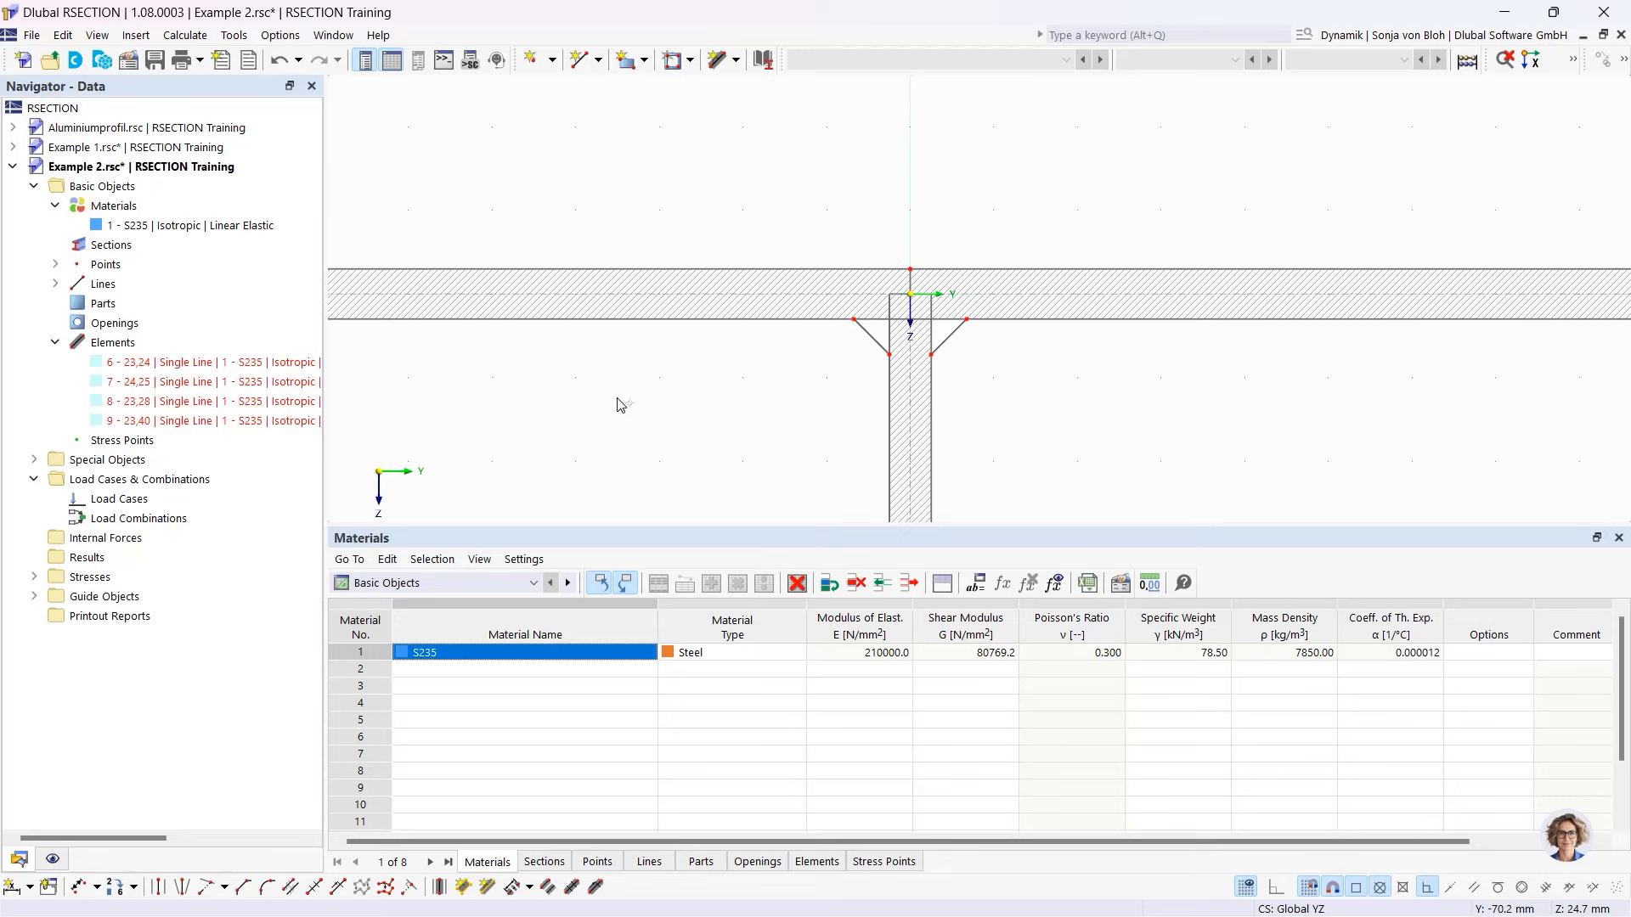
# - Create a new part in S235 by selecting the outer boundary of the combined cross-section
pyautogui.scroll(-2, 618, 405)
pyautogui.moveTo(637, 440); pyautogui.dragTo(702, 284, button='middle')
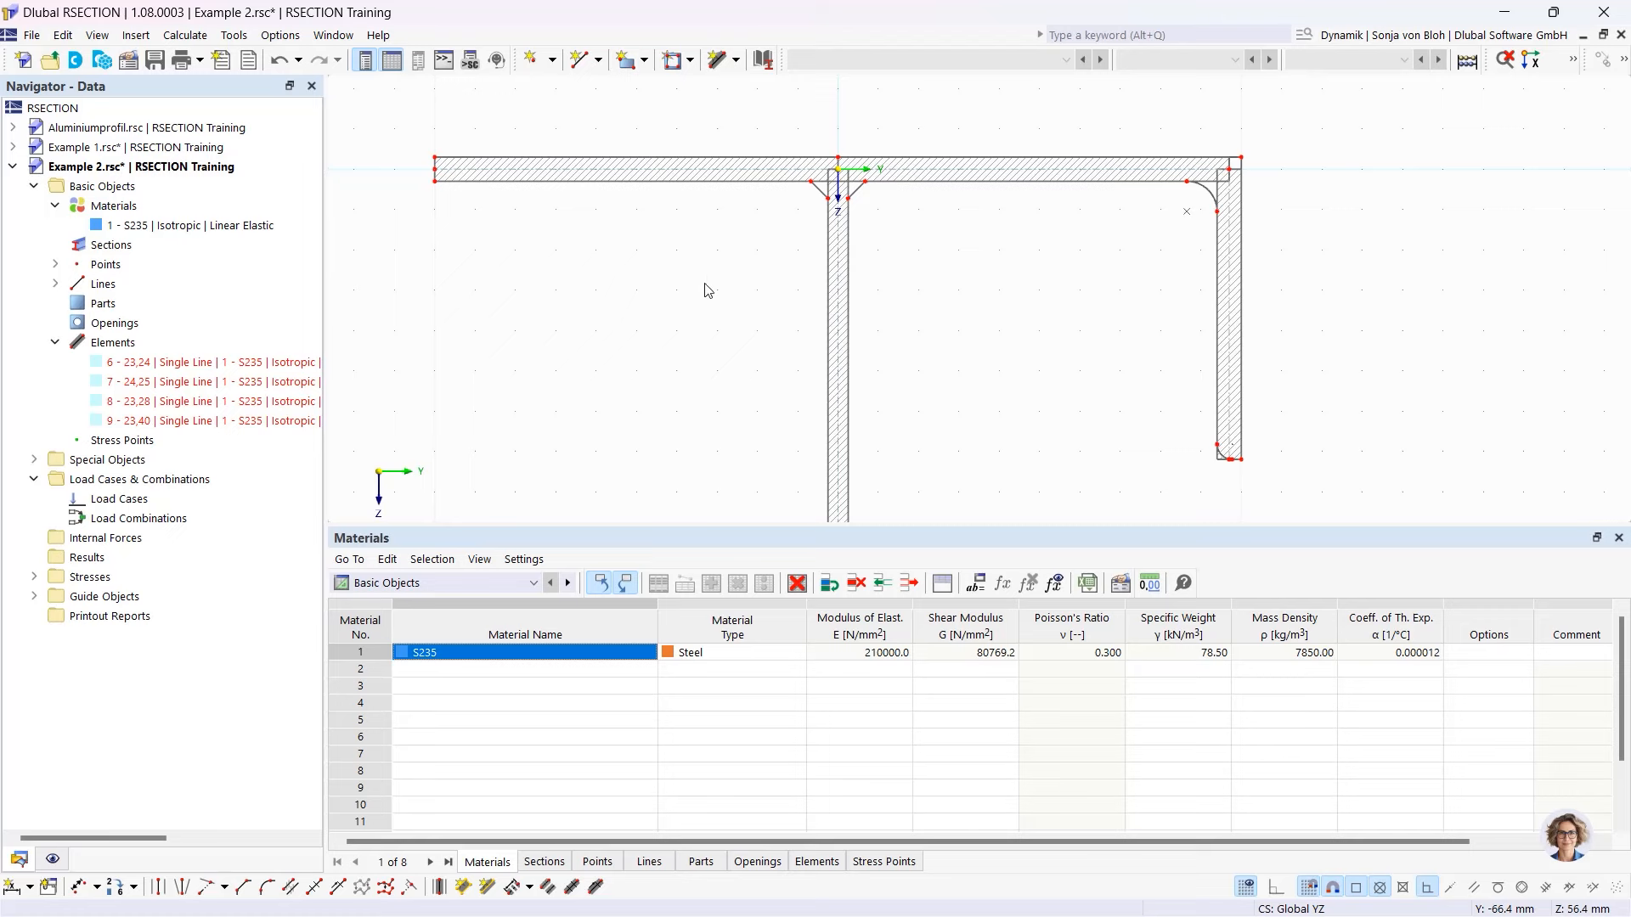
pyautogui.click(646, 61)
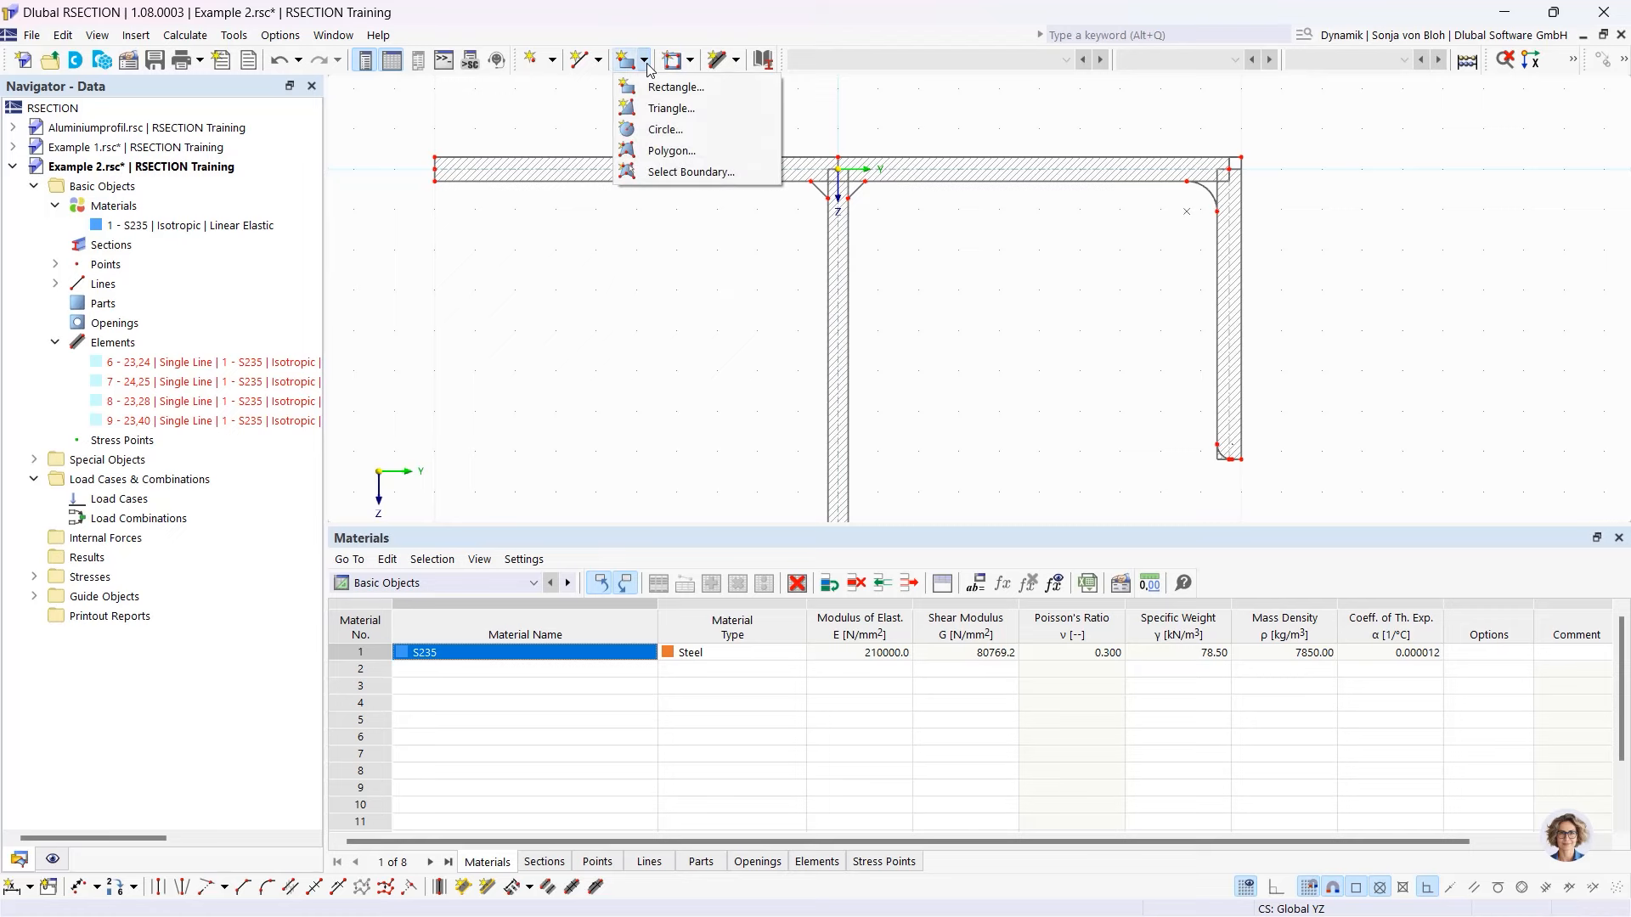
pyautogui.click(652, 170)
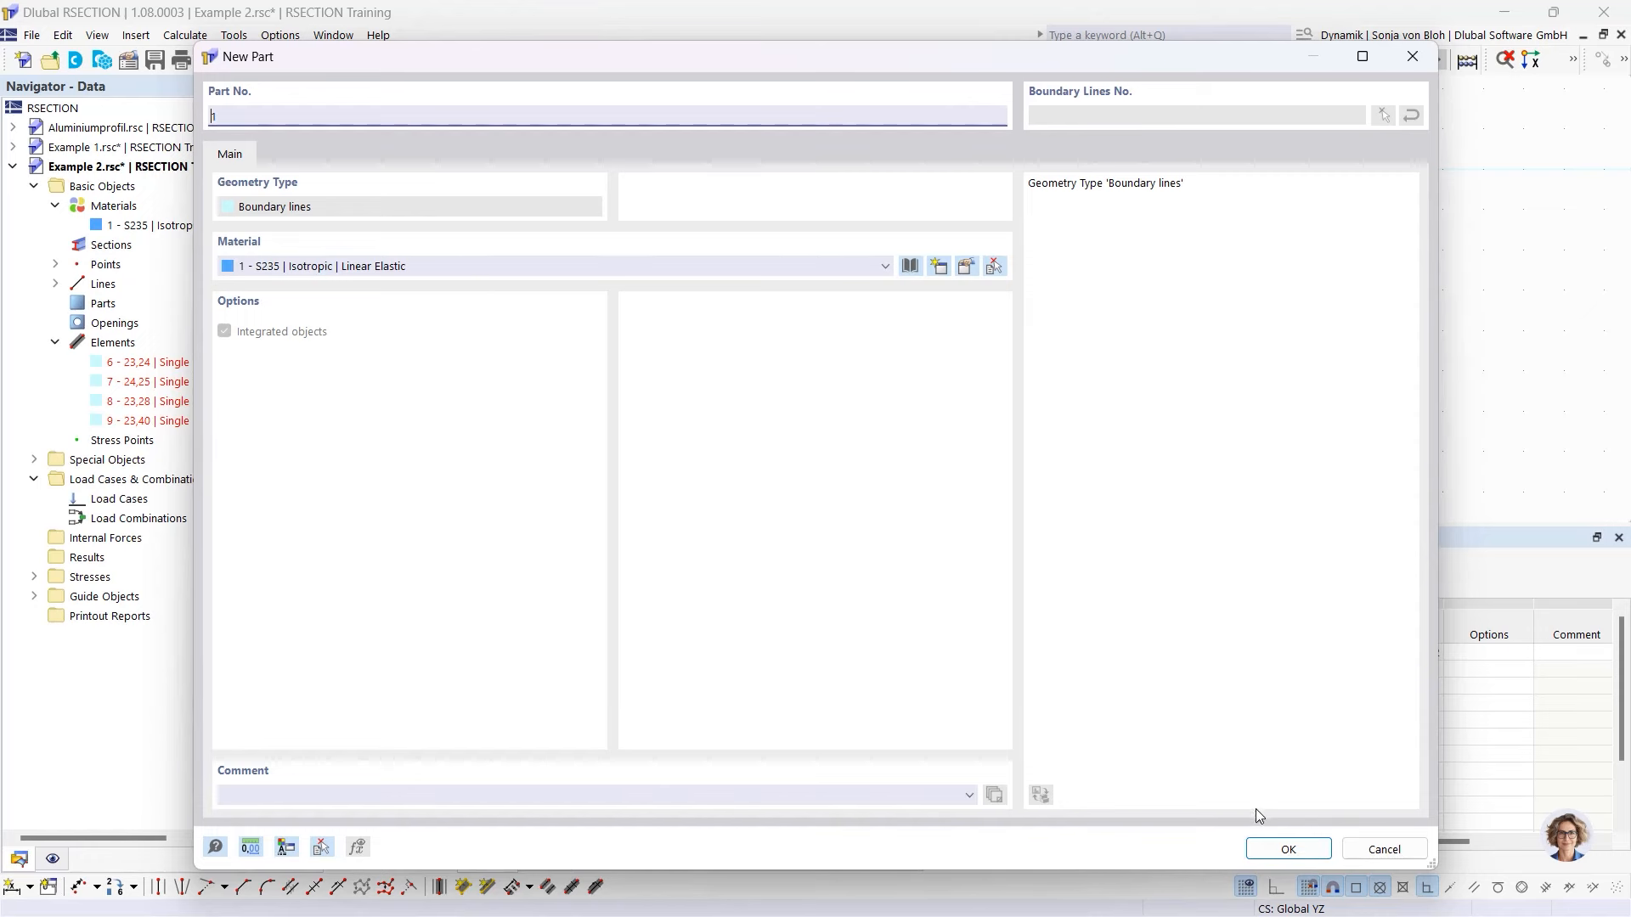
pyautogui.click(1285, 848)
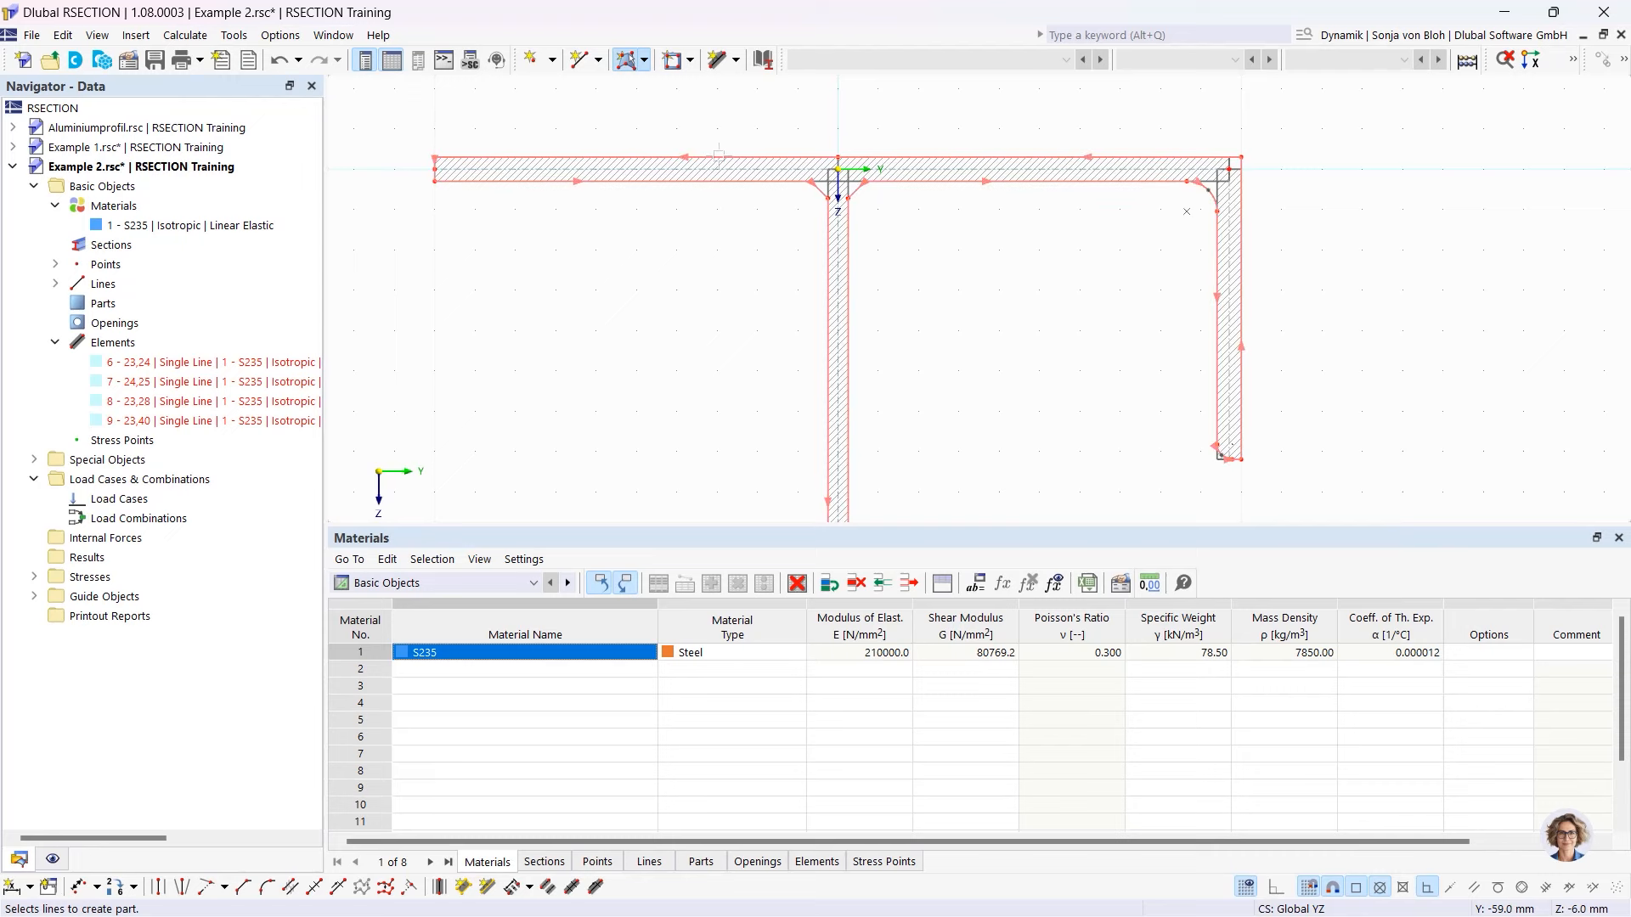
pyautogui.click(719, 157)
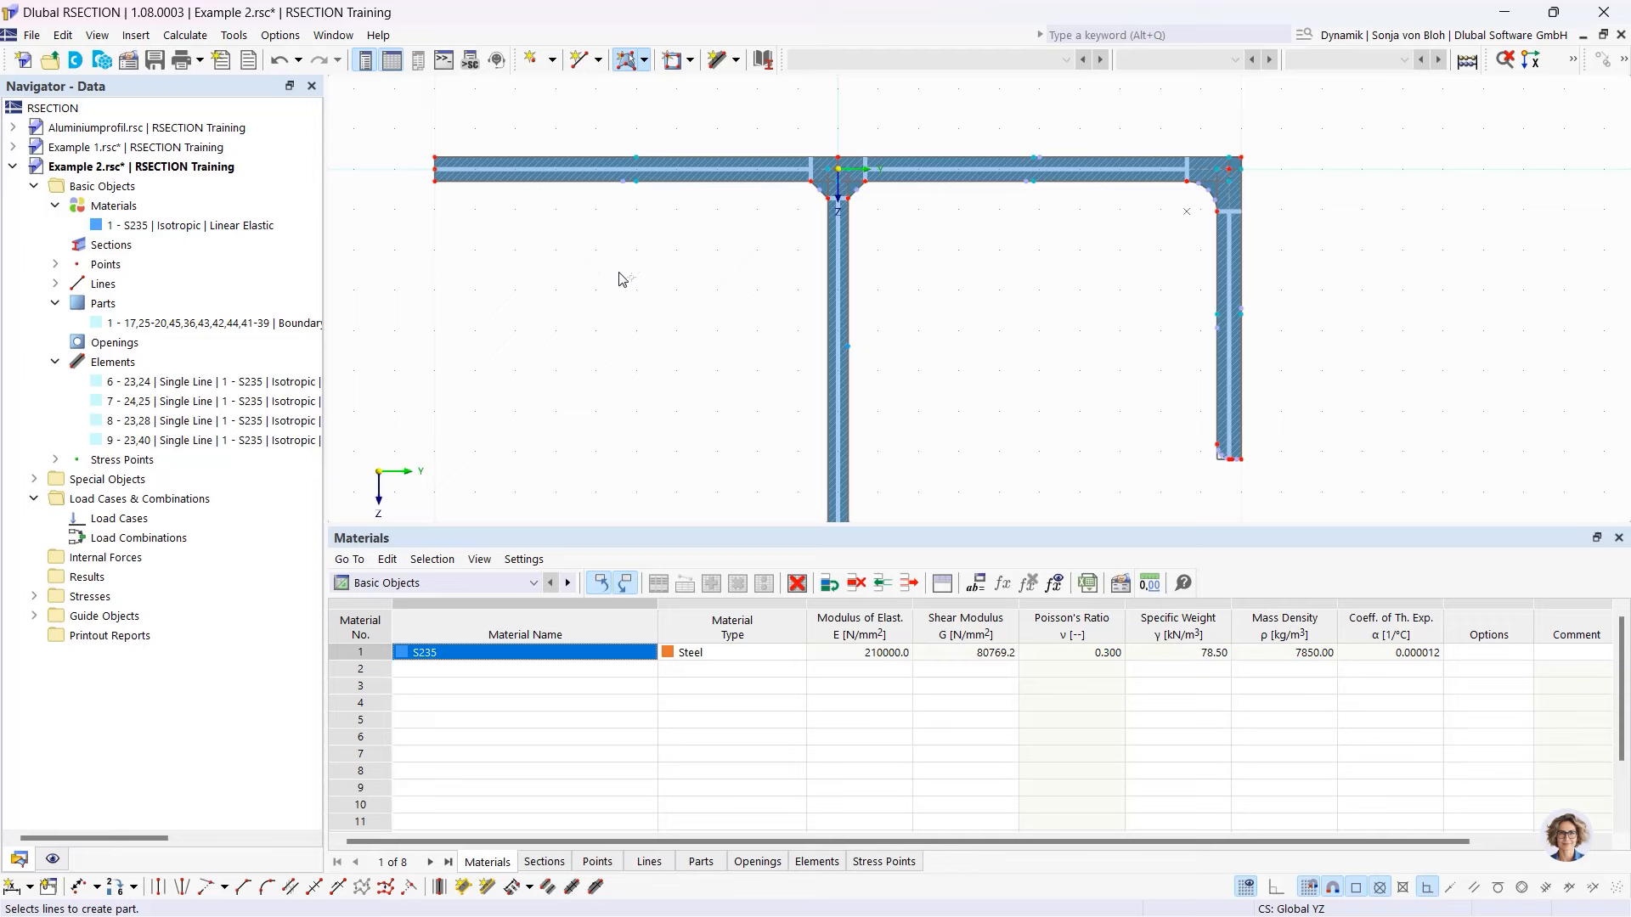
# - Create two permanent load cases, naming LC1 "N" and LC2 "My"
pyautogui.rightClick(160, 520)
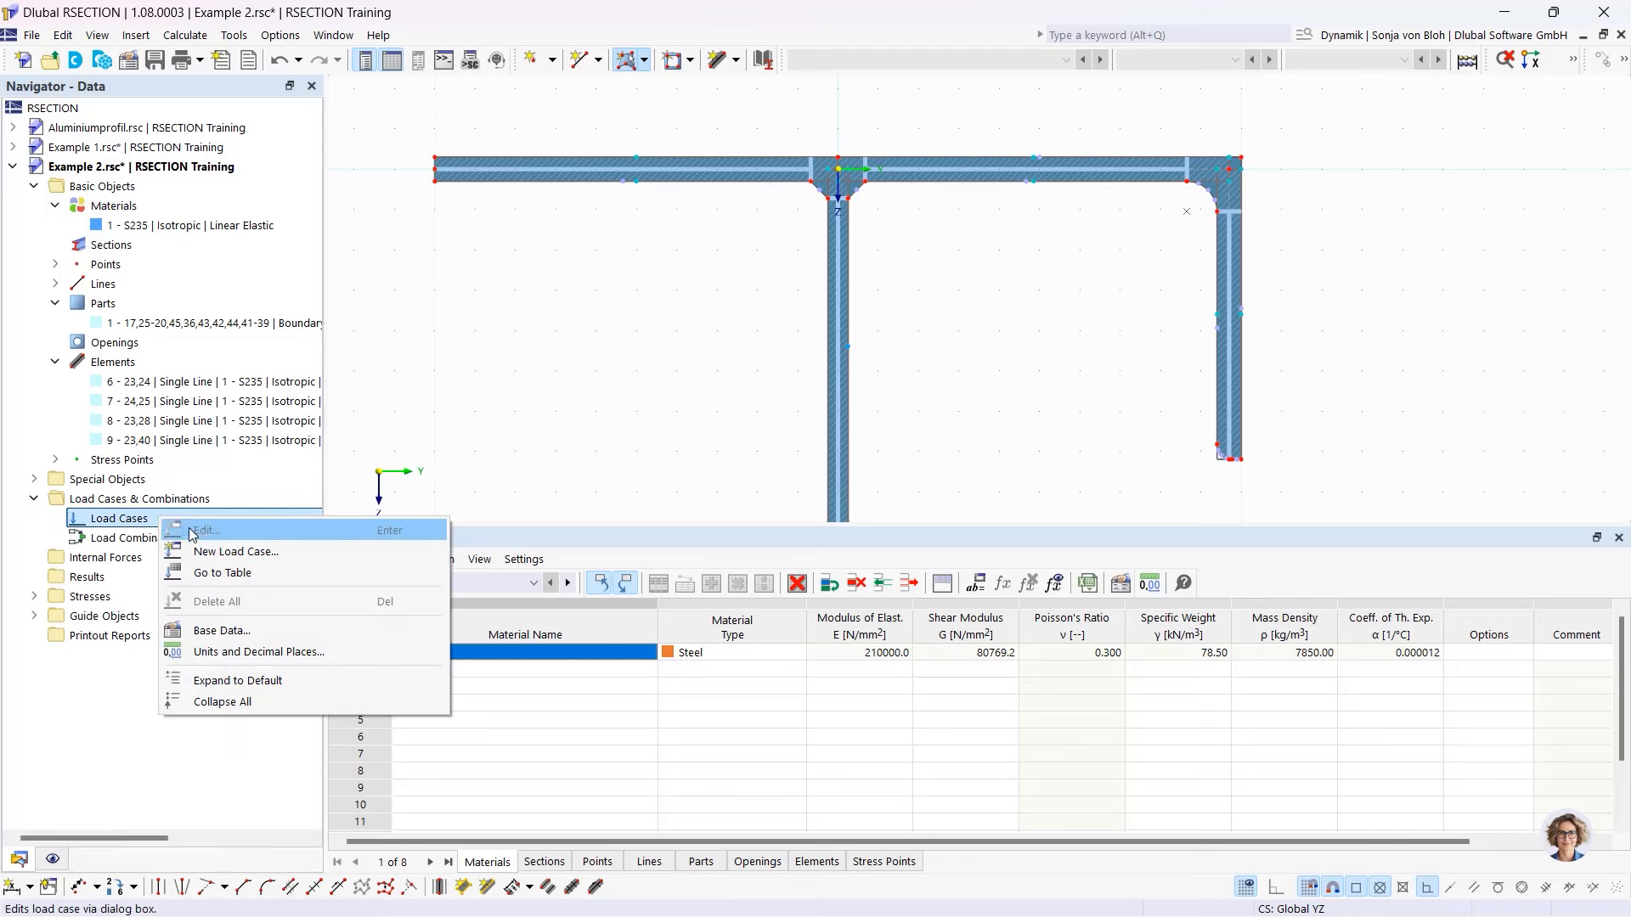
pyautogui.click(219, 552)
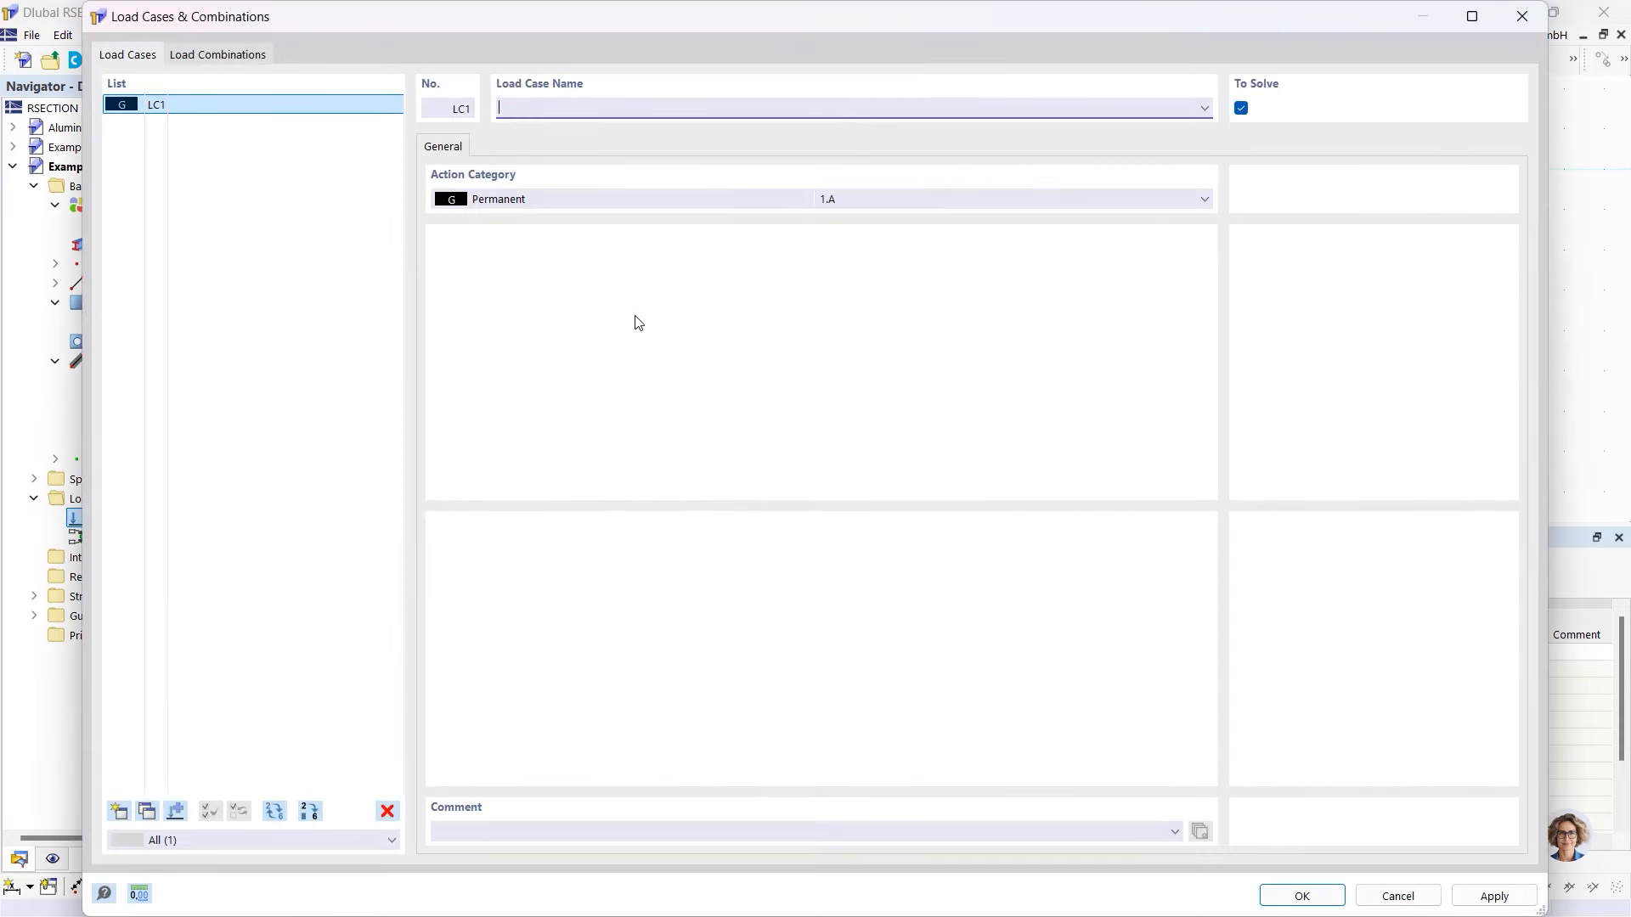
pyautogui.write('N')
pyautogui.click(119, 811)
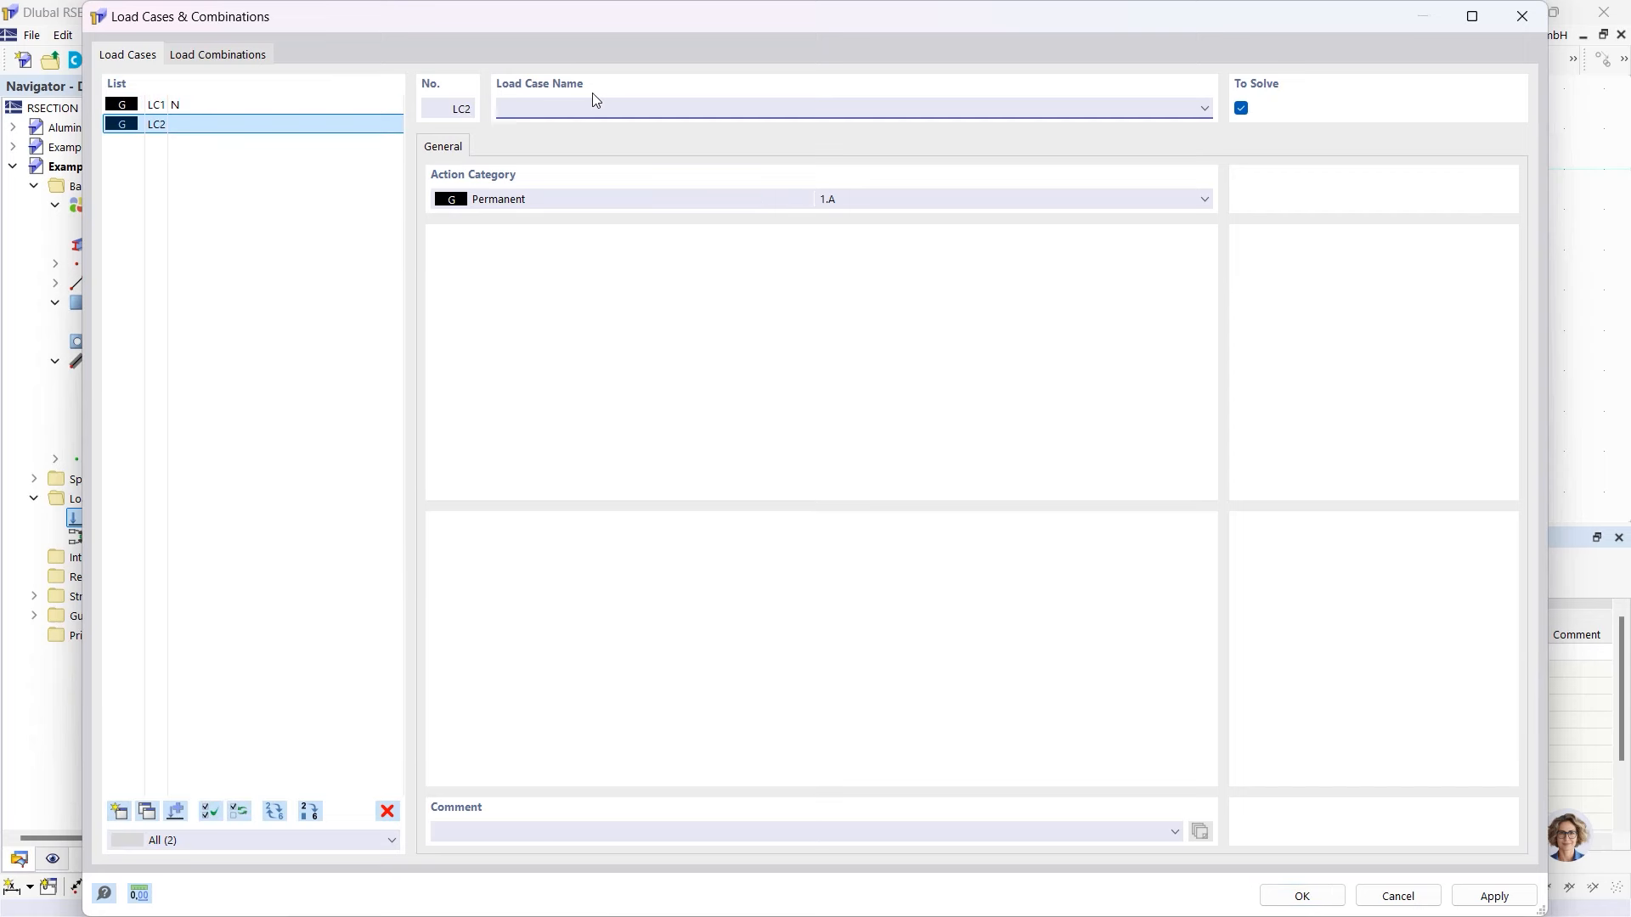
pyautogui.write('My')
# - Create a load combination that includes both LC1 and LC2
pyautogui.click(216, 55)
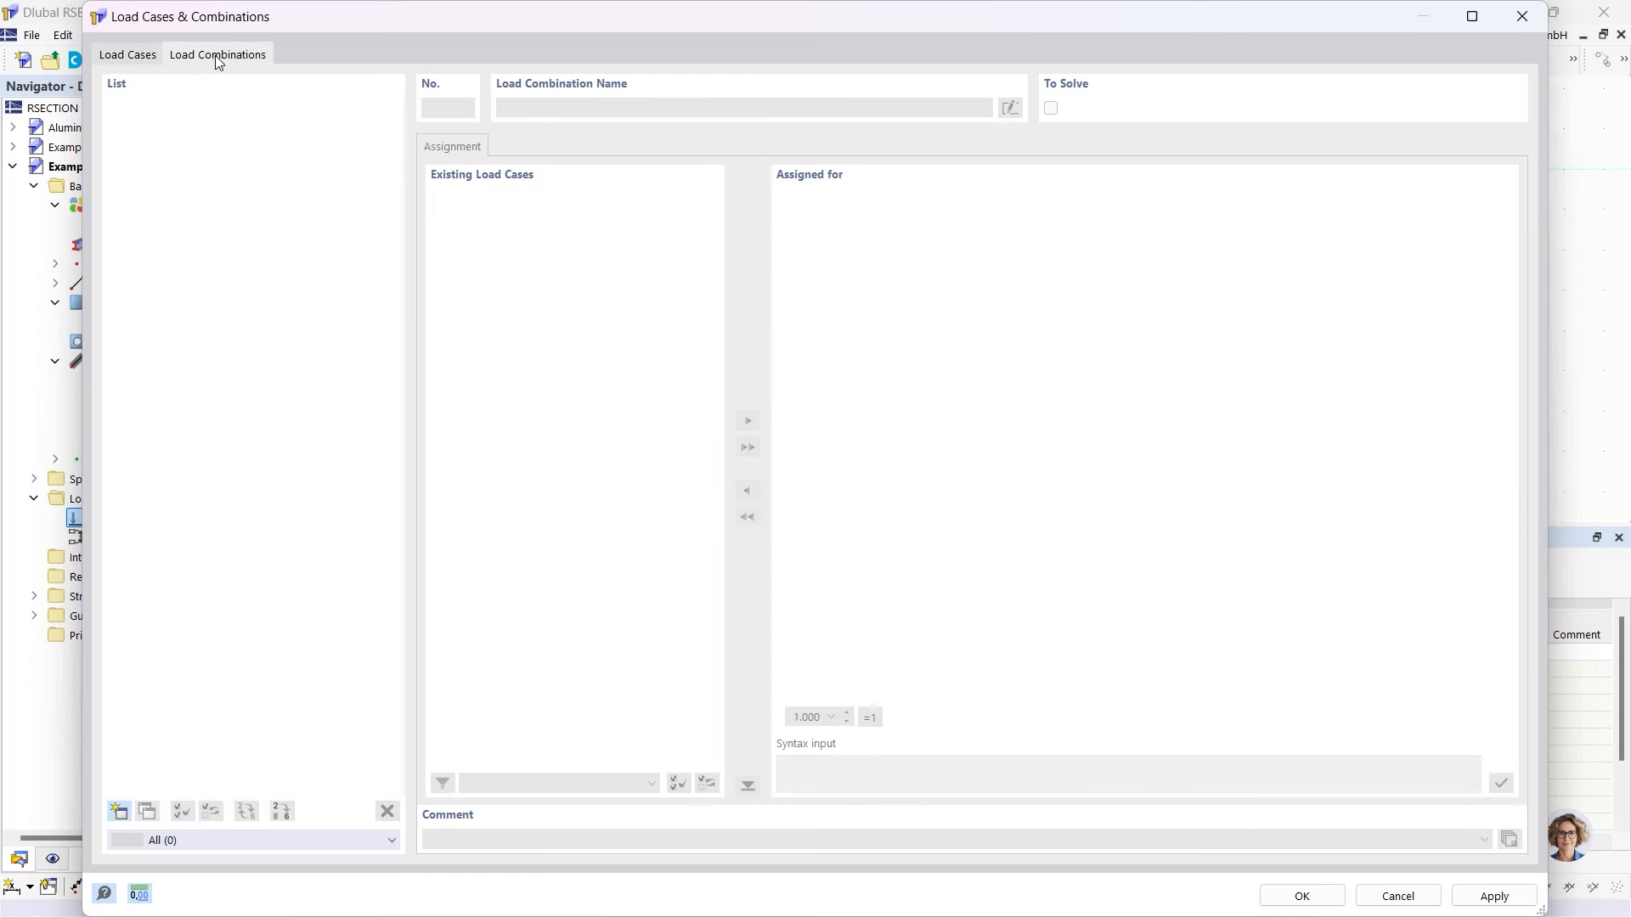
pyautogui.click(120, 812)
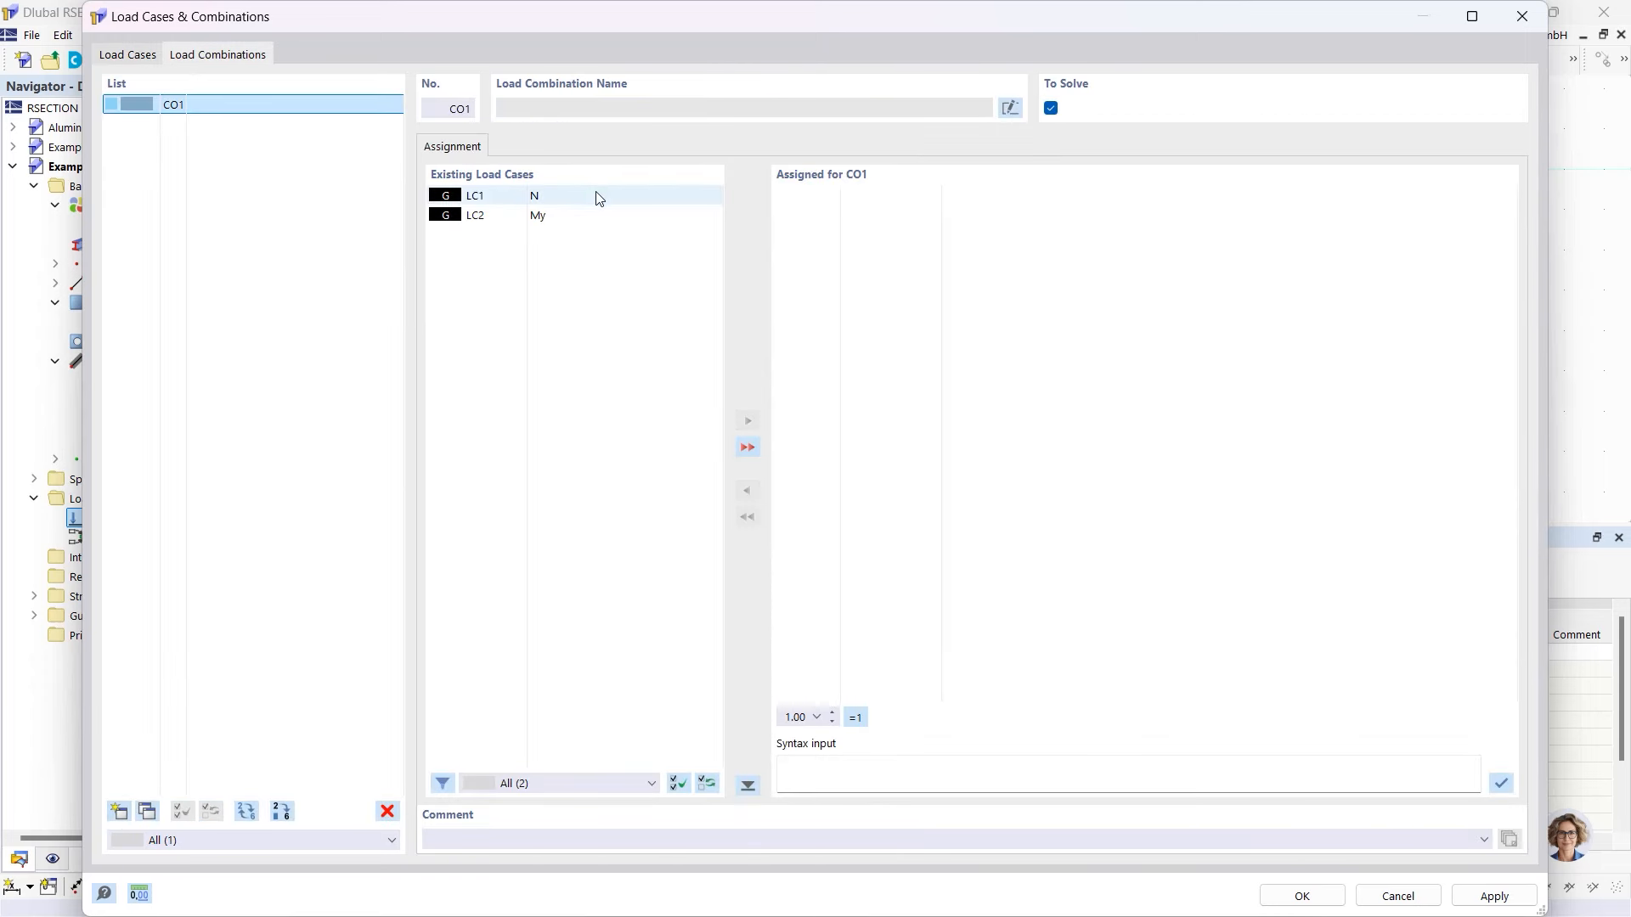
pyautogui.click(747, 447)
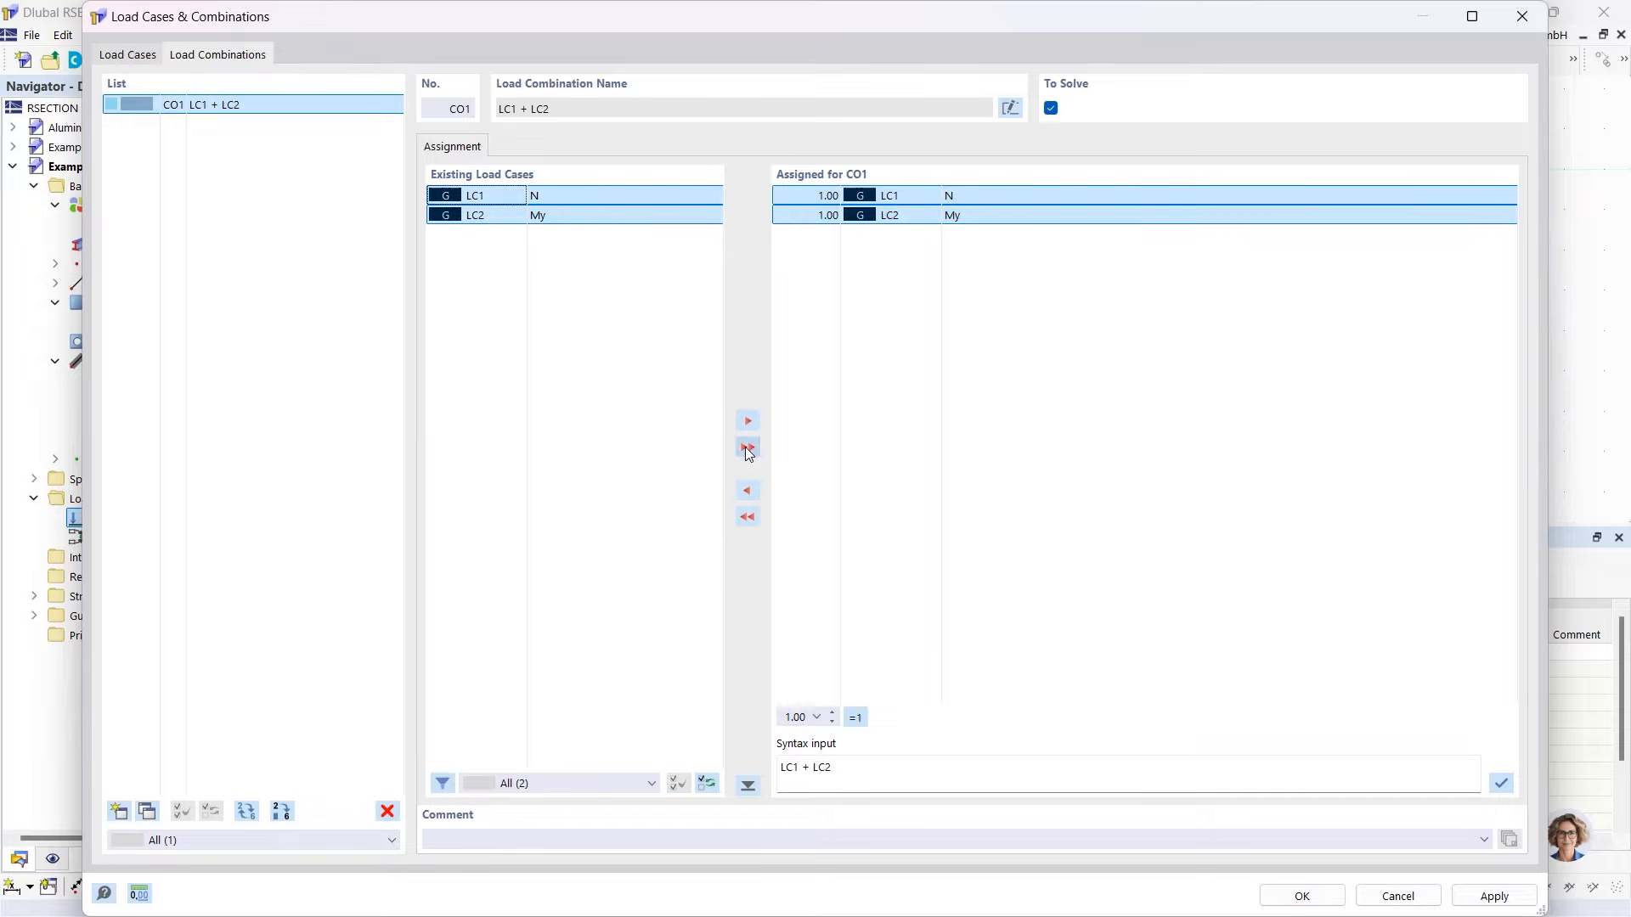
pyautogui.click(1301, 896)
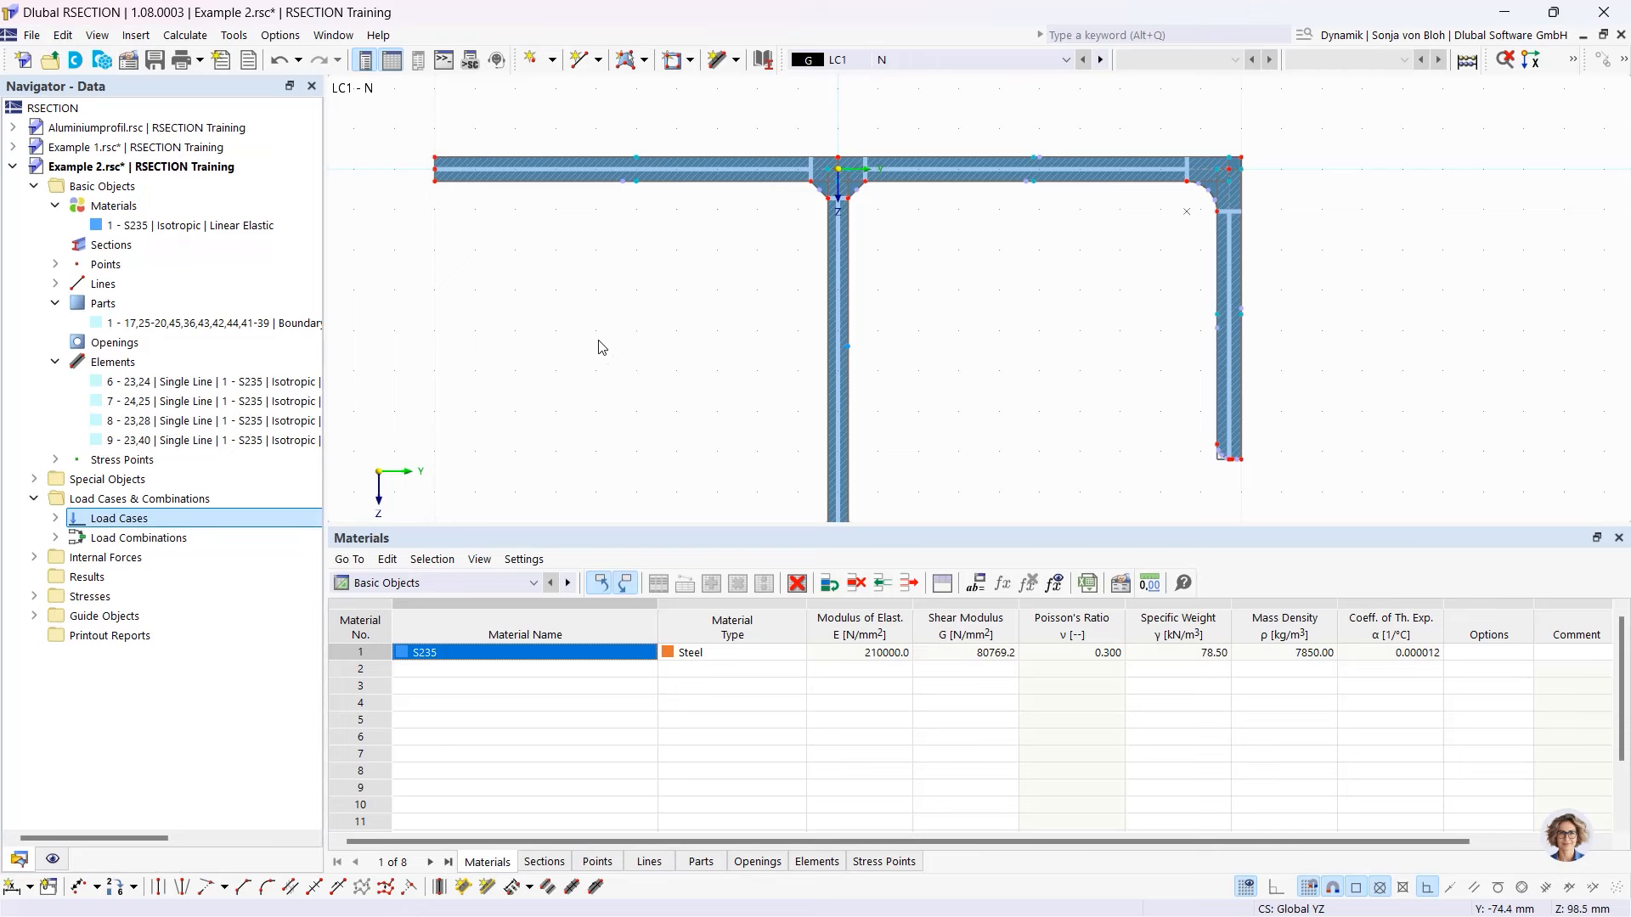
# - Define internal forces for load case LC1 with an axial force N of -50 kN
pyautogui.click(34, 558)
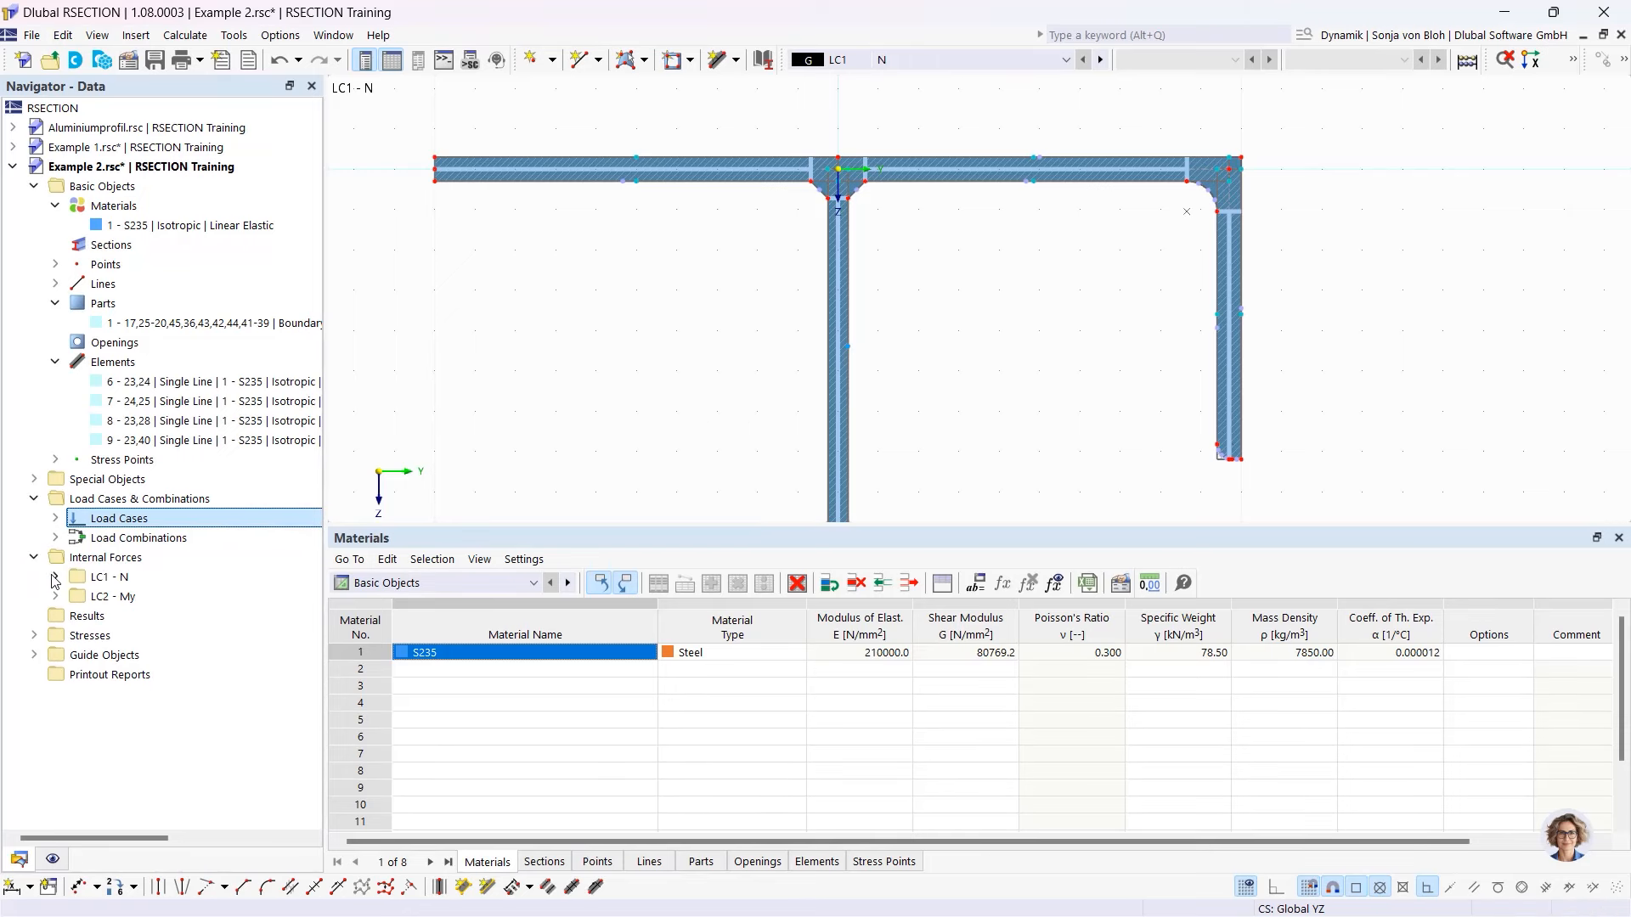
pyautogui.click(55, 577)
pyautogui.doubleClick(149, 597)
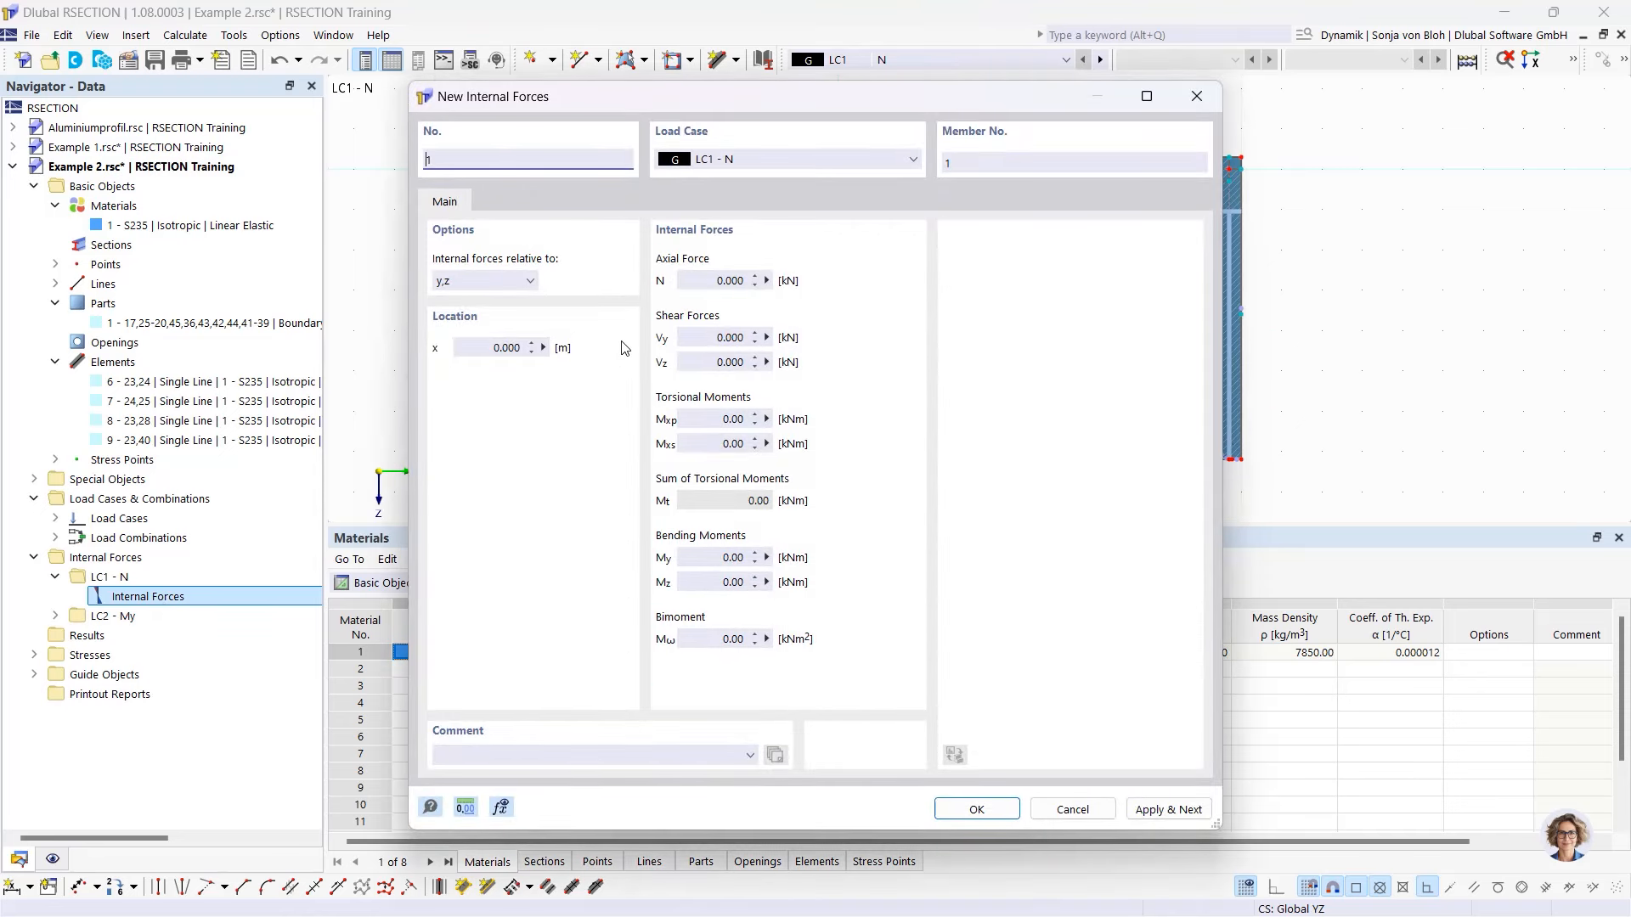
pyautogui.click(692, 282)
pyautogui.doubleClick(692, 281)
pyautogui.write('-50')
pyautogui.click(1191, 809)
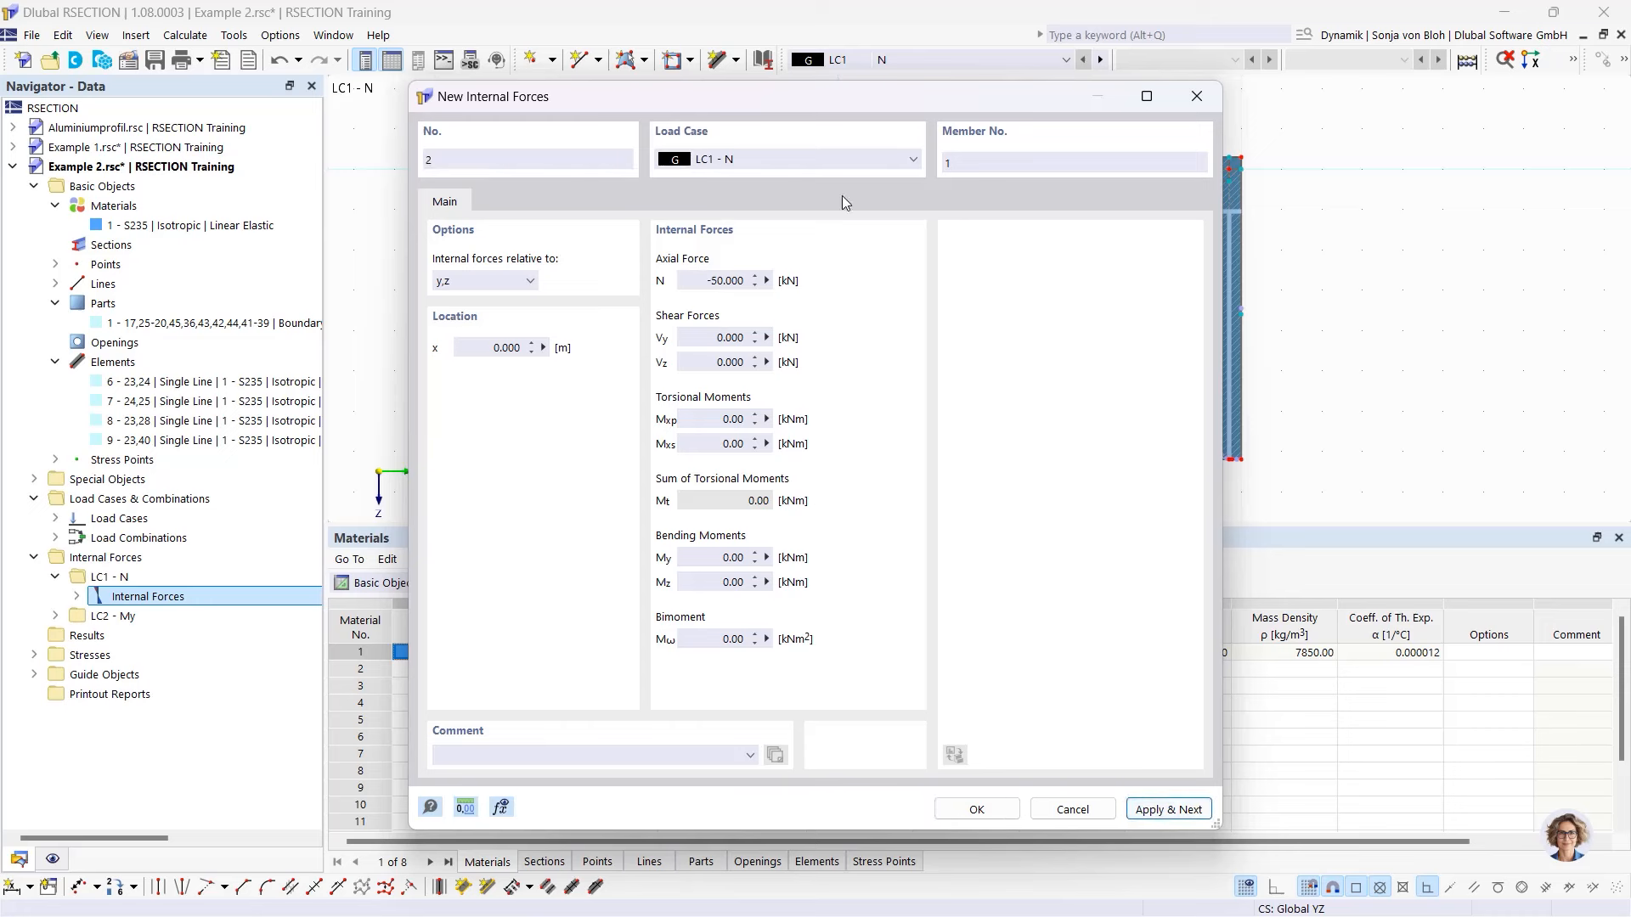
# - Define internal forces for load case LC2 with axial force N of 0 and bending moment My of 20 kNm
pyautogui.click(804, 158)
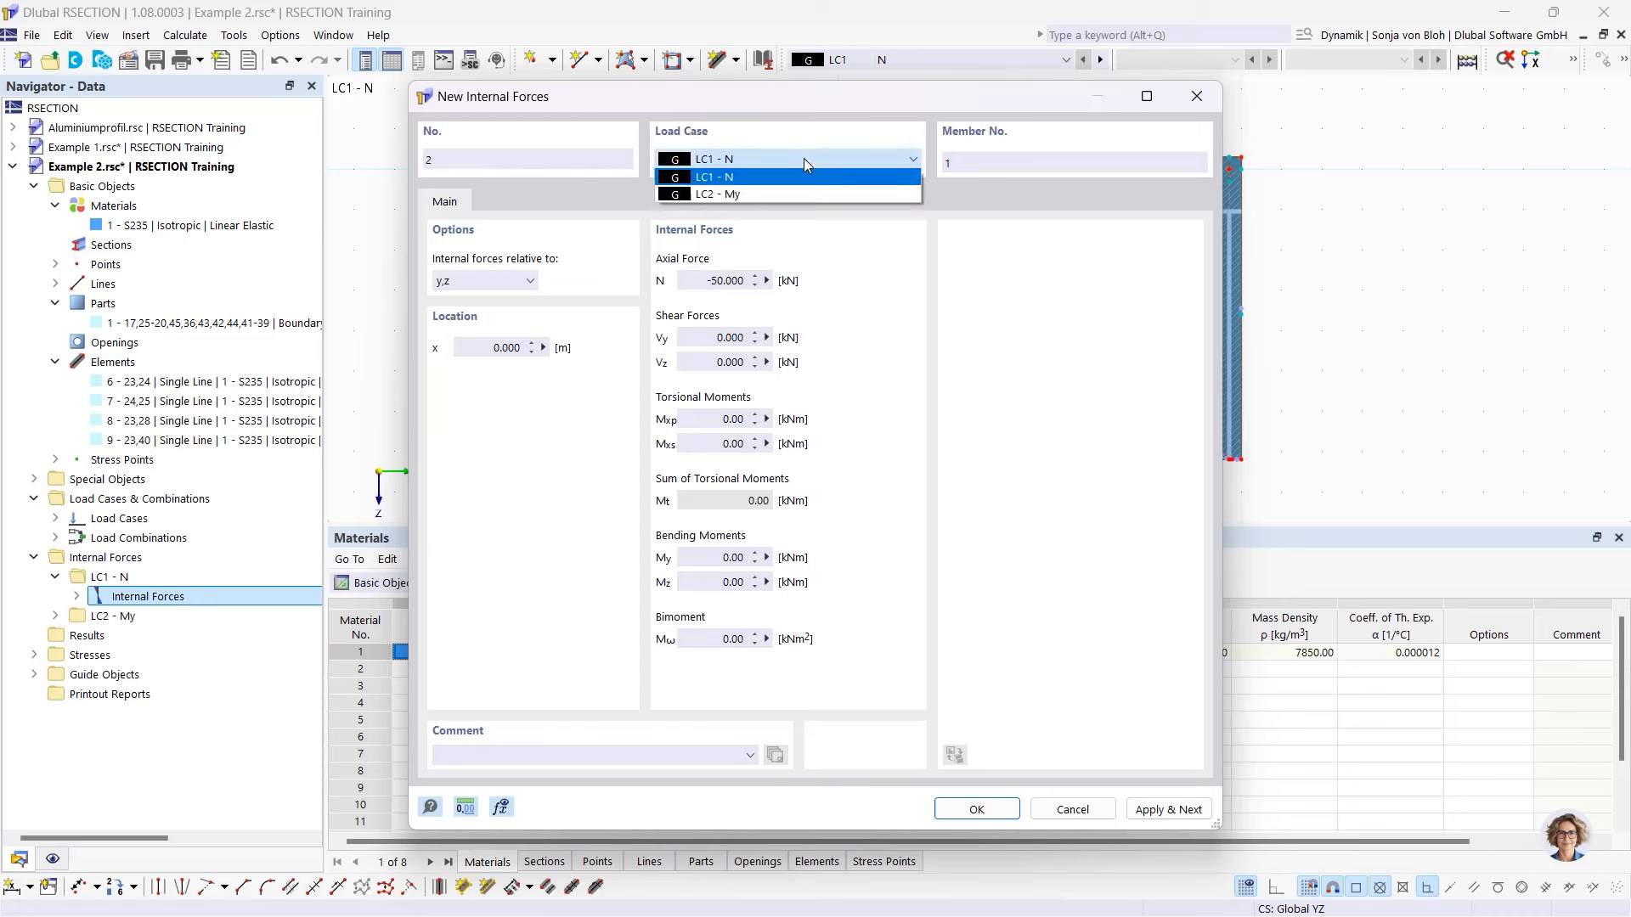
pyautogui.click(775, 194)
pyautogui.click(772, 285)
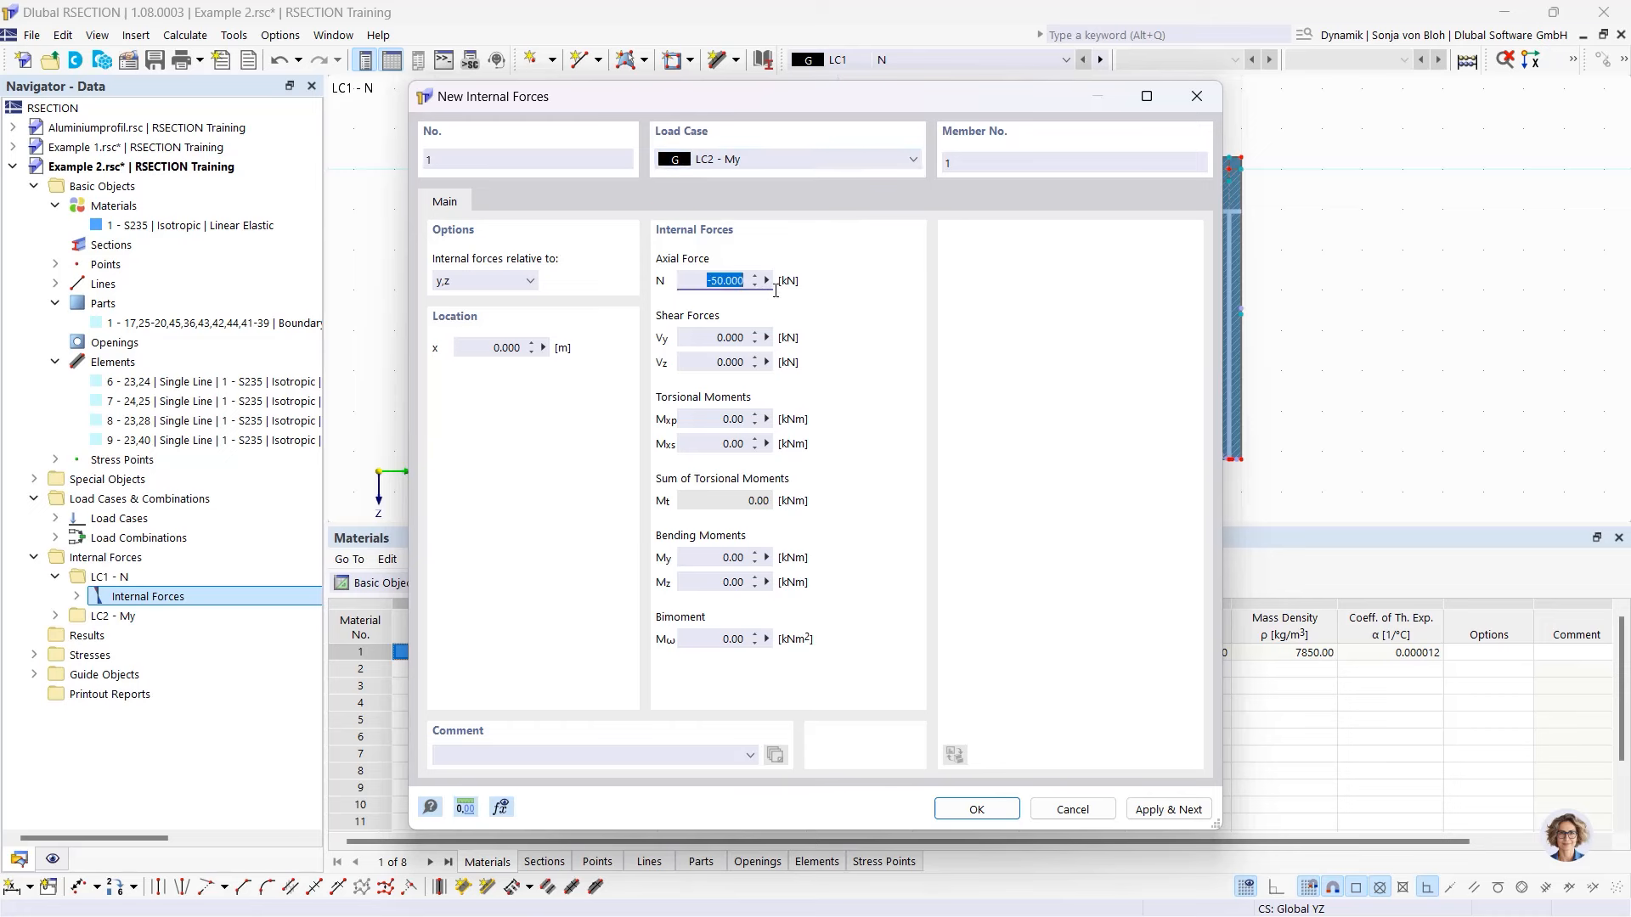
pyautogui.write('0')
pyautogui.click(775, 558)
pyautogui.write('20')
pyautogui.click(966, 812)
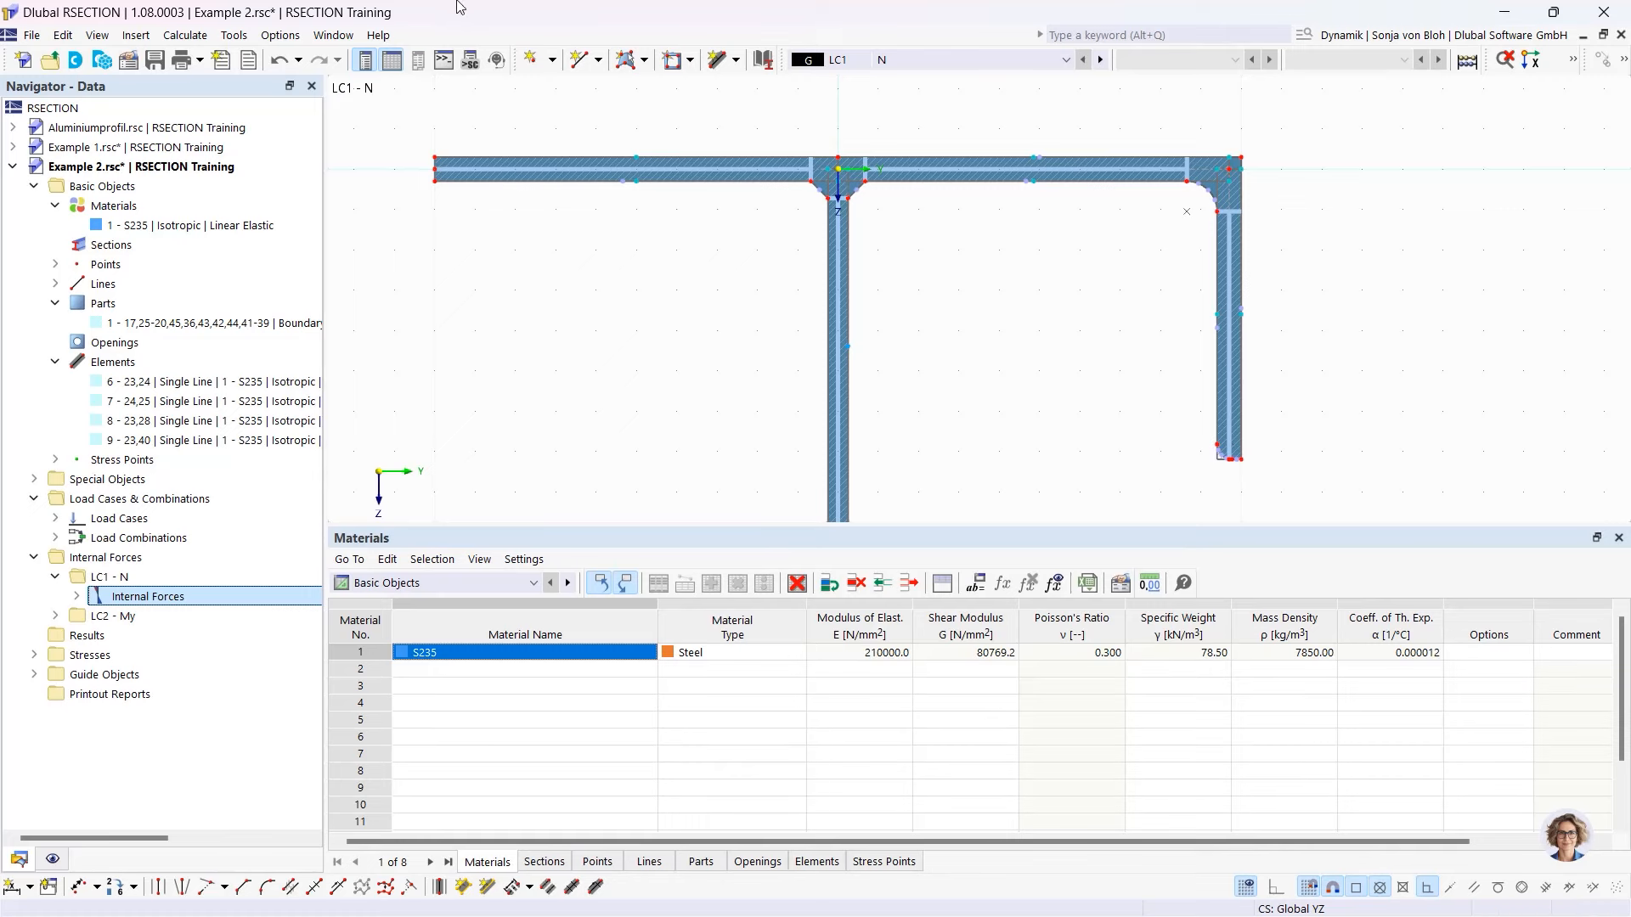
# - Run the calculation of all results for the Example 2 cross-section
pyautogui.click(200, 36)
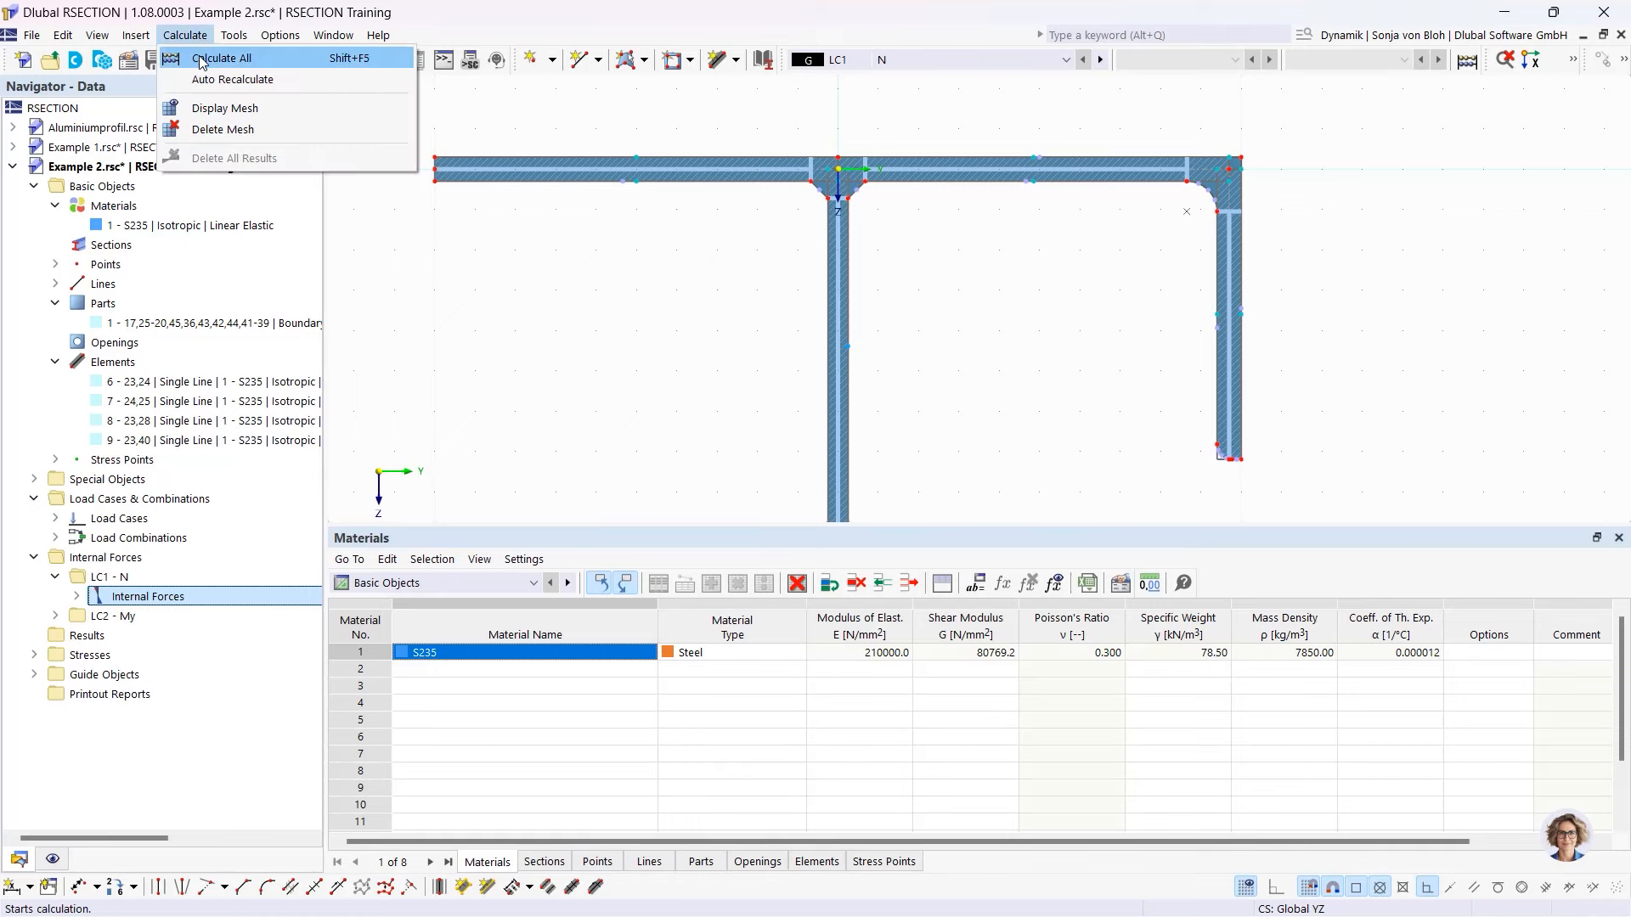
pyautogui.click(221, 58)
pyautogui.scroll(-1, 657, 151)
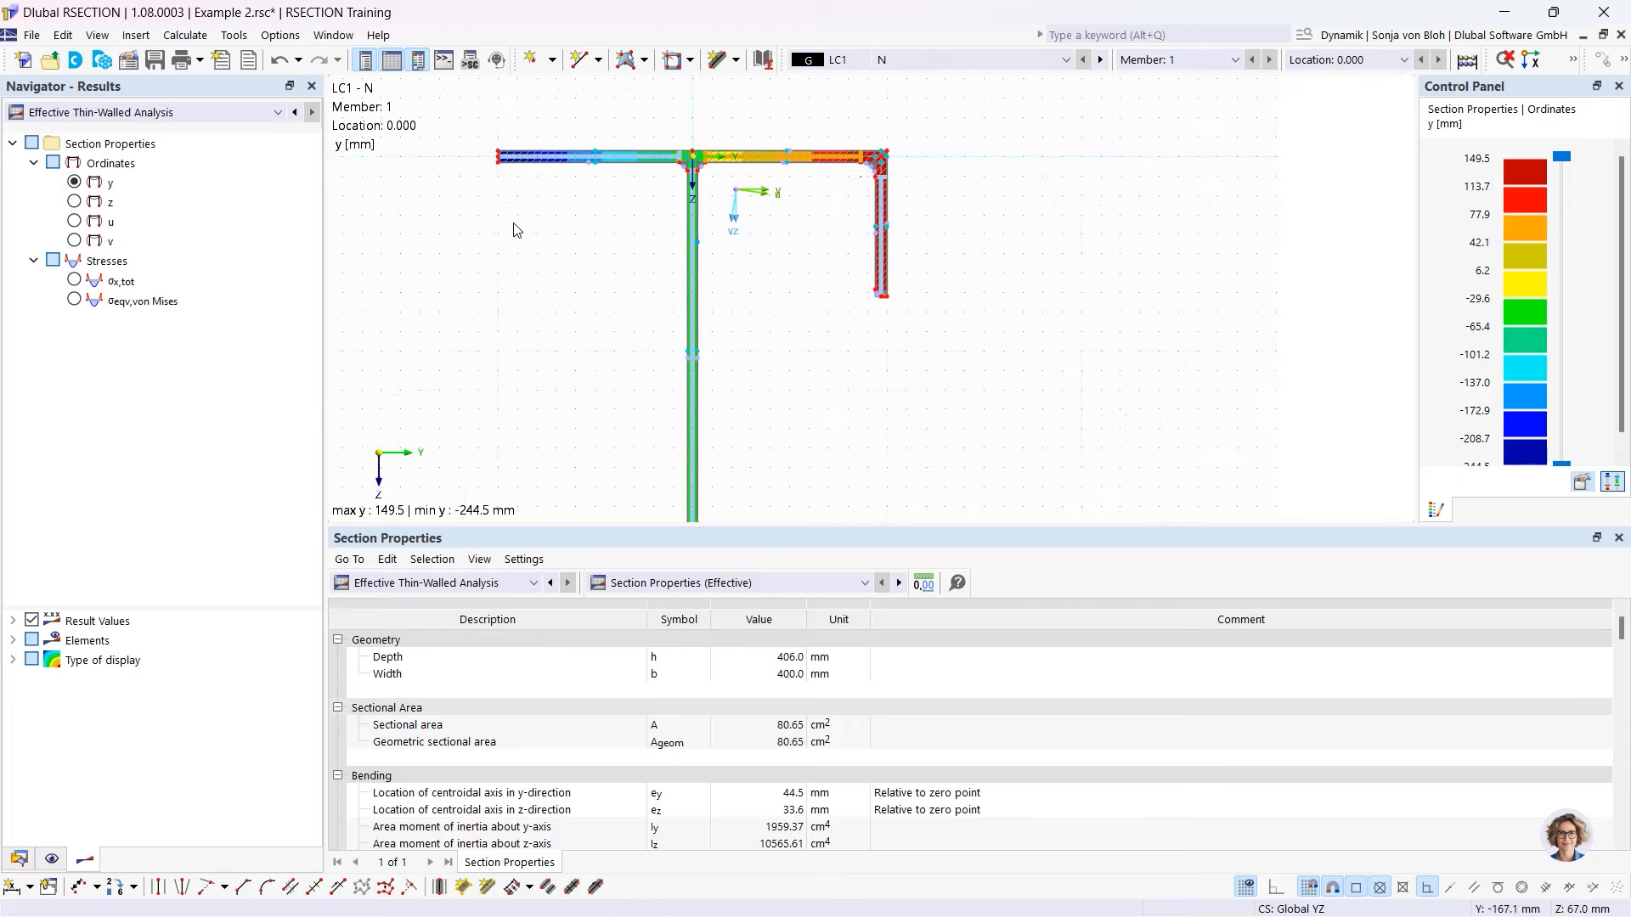
pyautogui.moveTo(499, 248); pyautogui.dragTo(608, 225, button='middle')
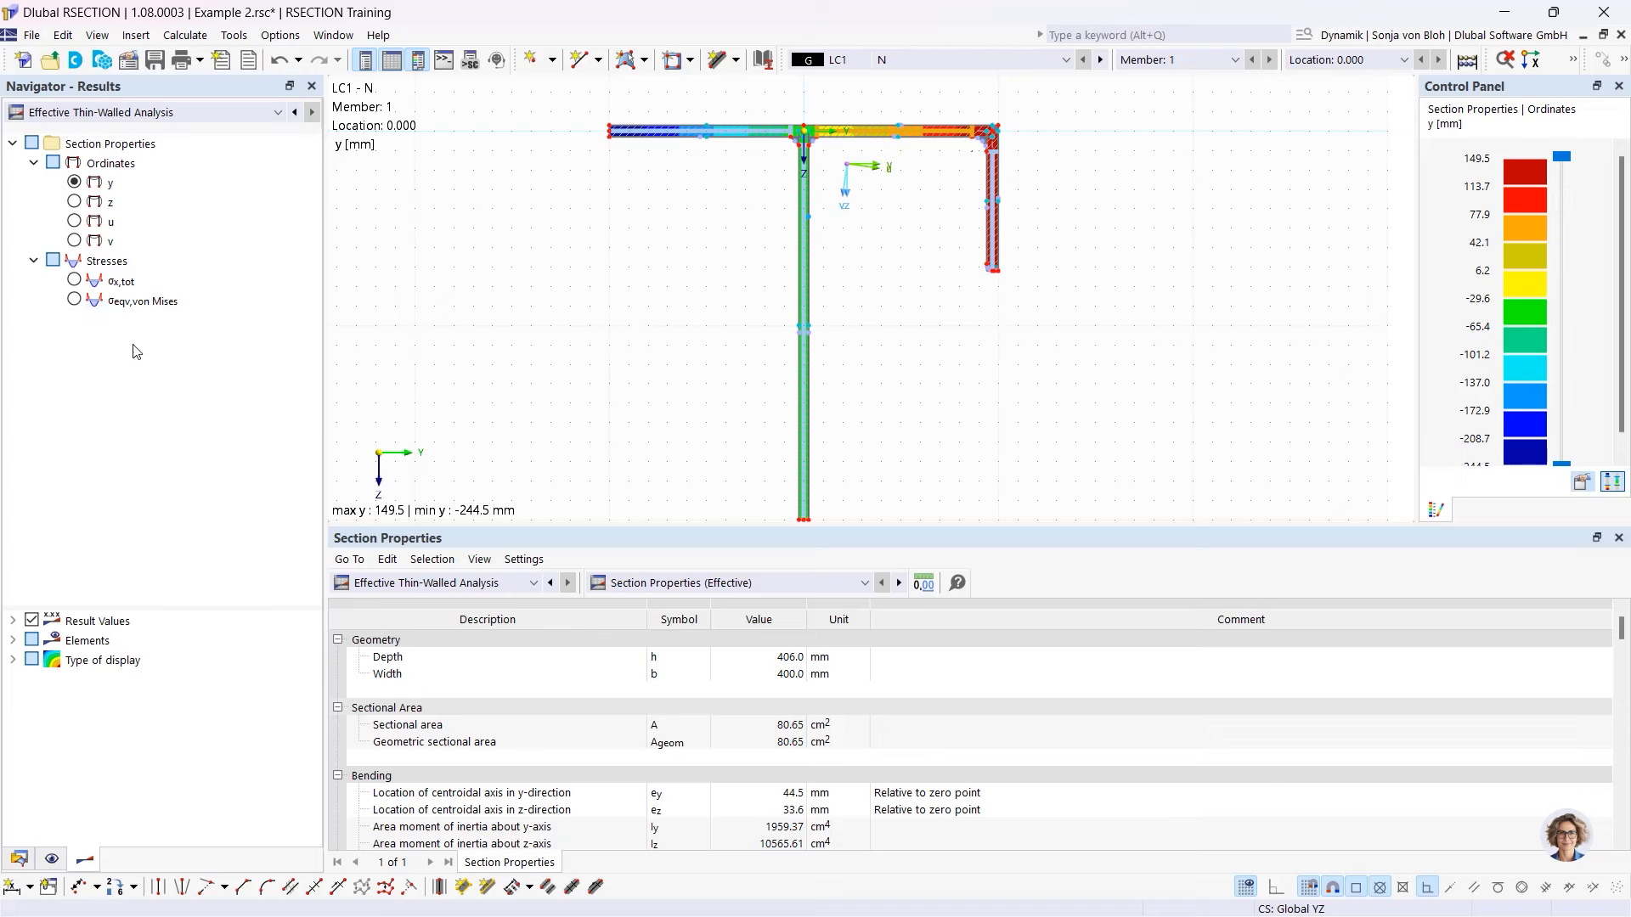
# - Display the total normal stress σx,tot on the section and show the Section Classification acc. to EN 1993-1-1 table
pyautogui.click(76, 281)
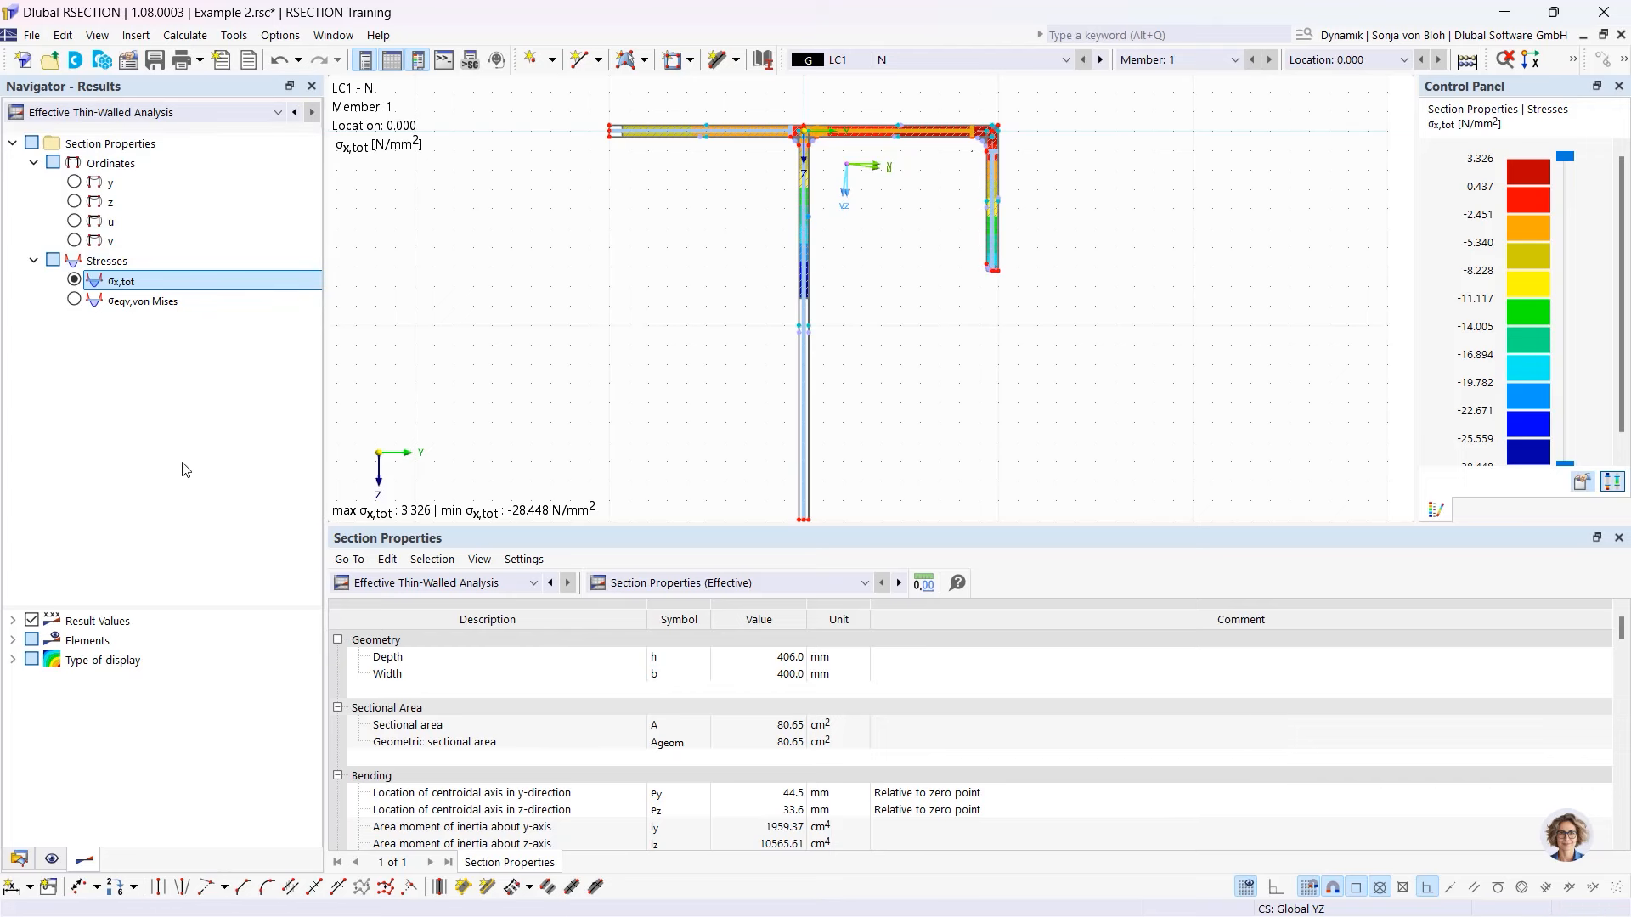
pyautogui.click(783, 584)
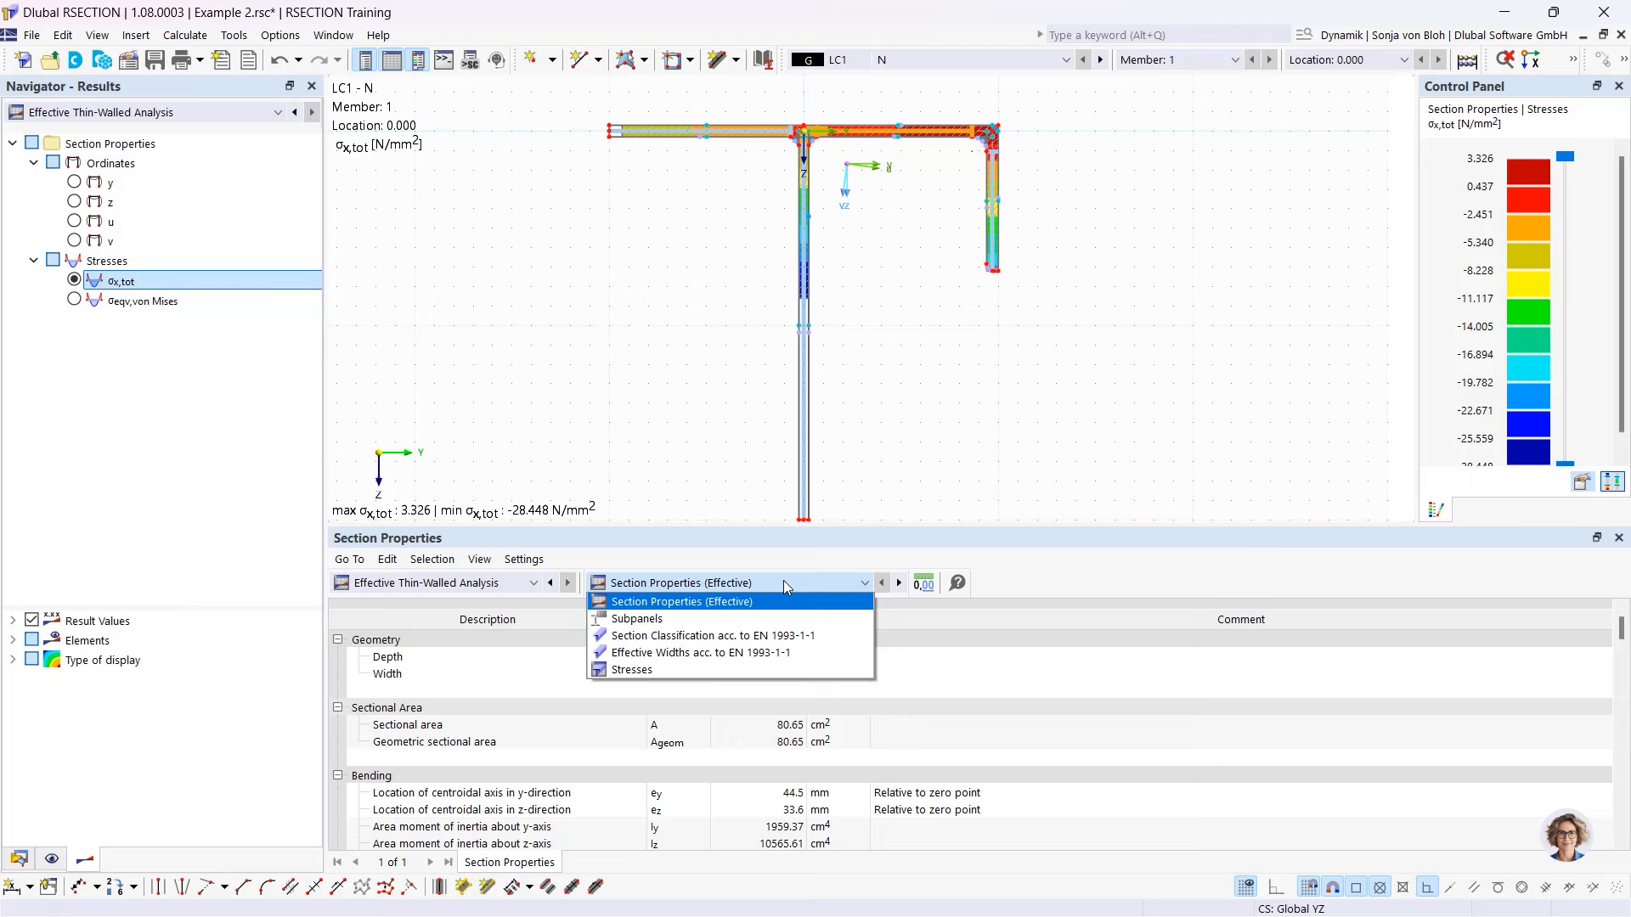
pyautogui.click(739, 638)
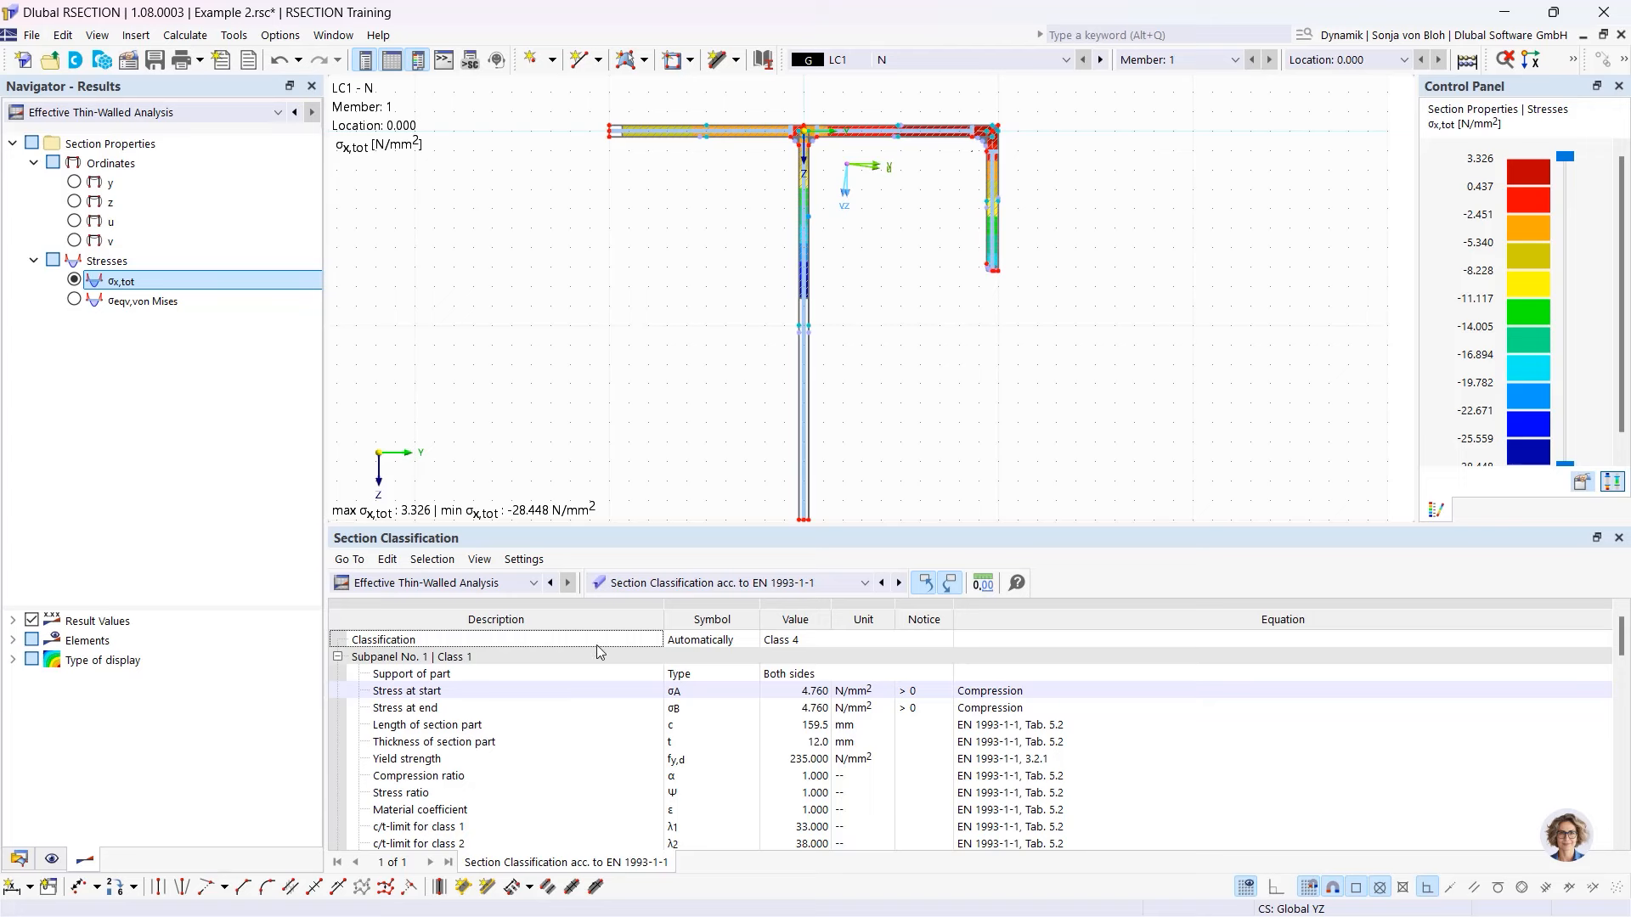
# - Show the results of load case LC2 and examine the σx,tot stresses at the free end of the horizontal plate
pyautogui.click(955, 56)
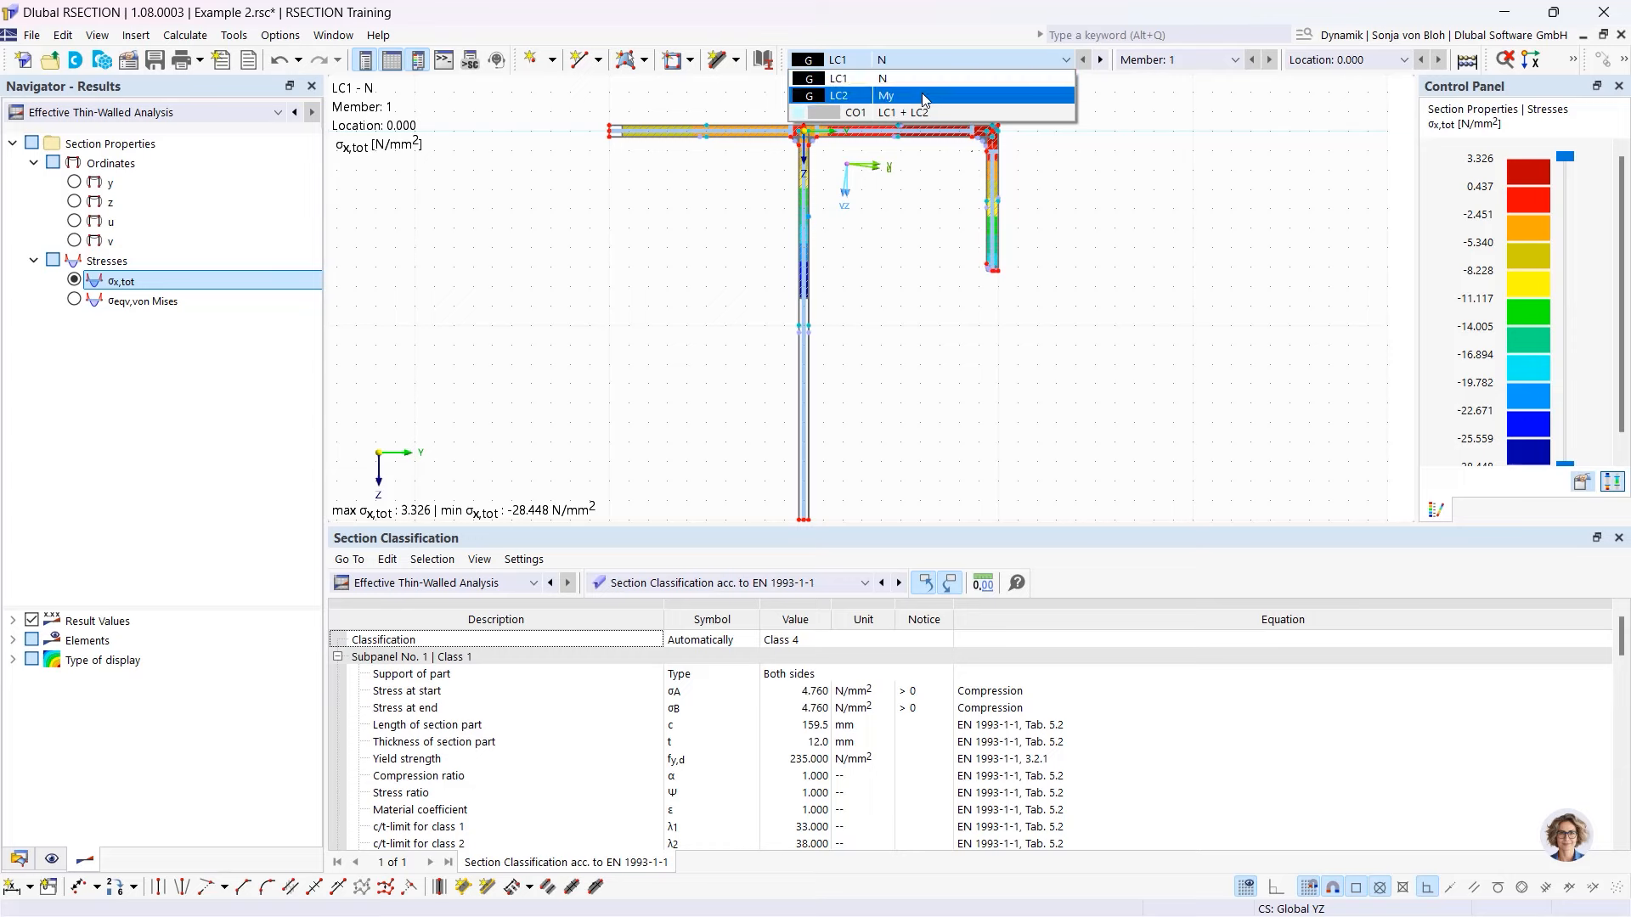
pyautogui.click(924, 97)
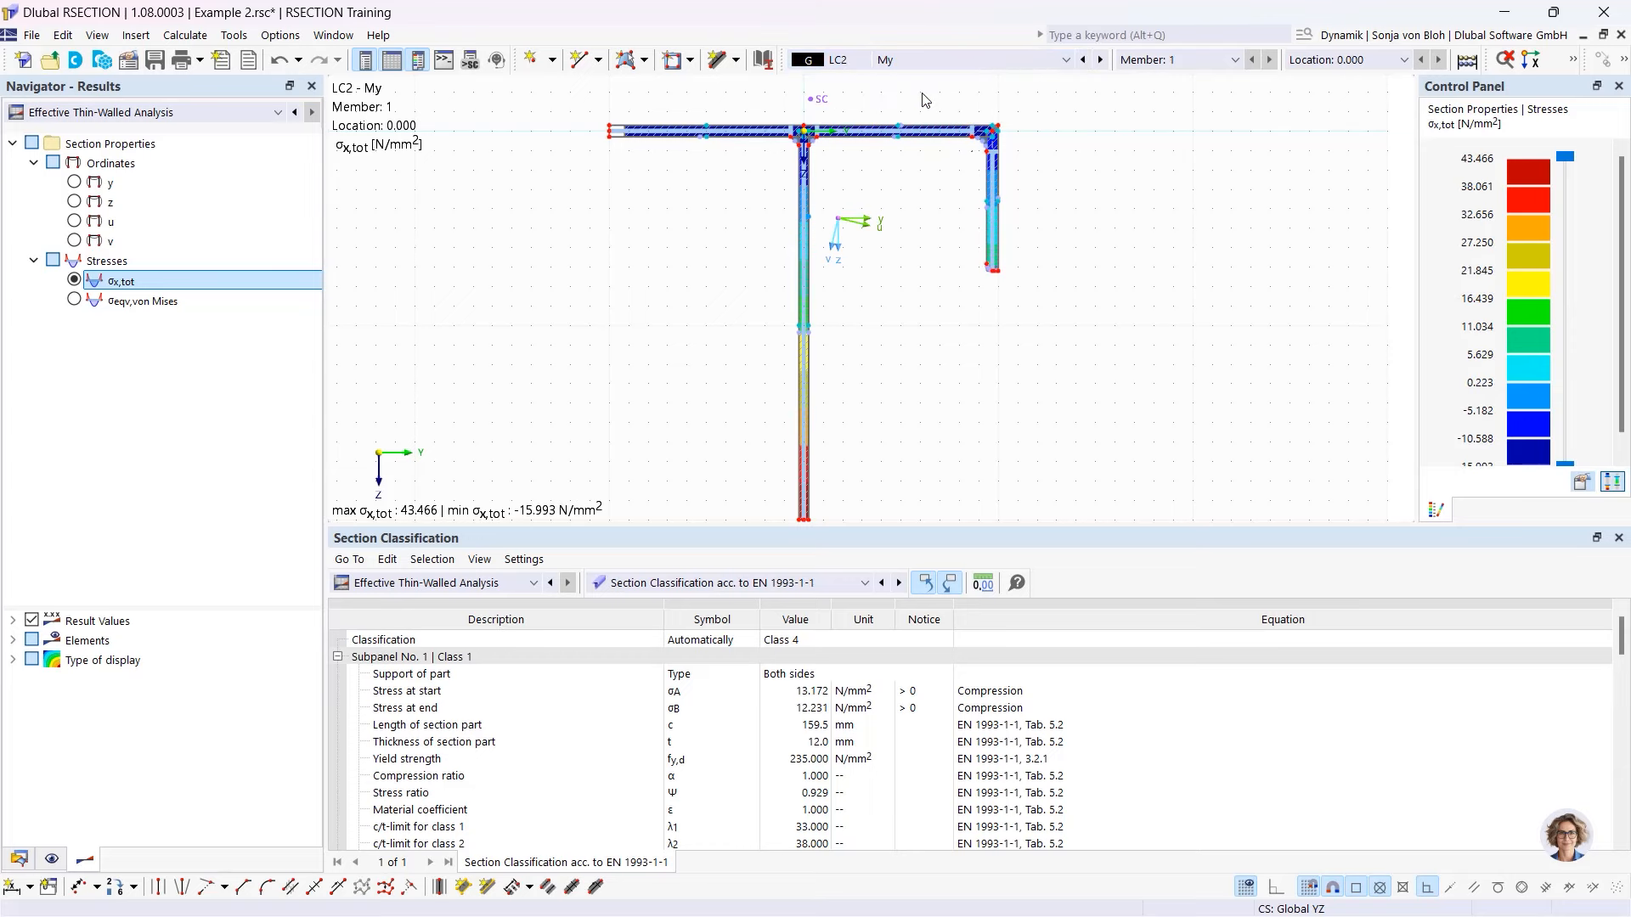
pyautogui.scroll(-2, 762, 327)
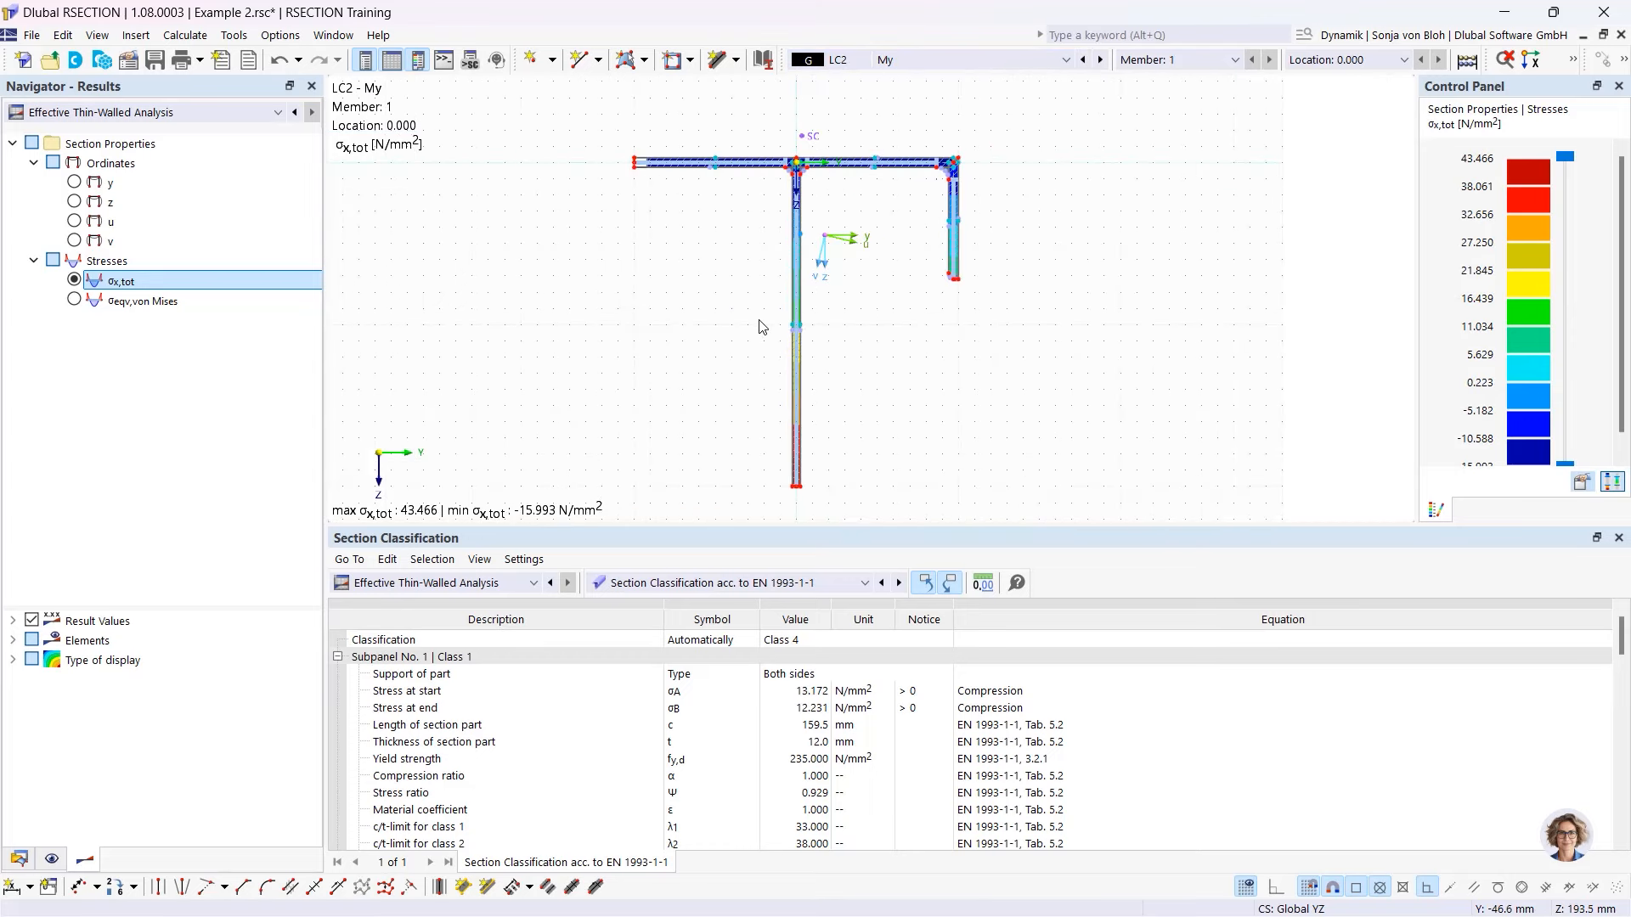
pyautogui.scroll(3, 638, 193)
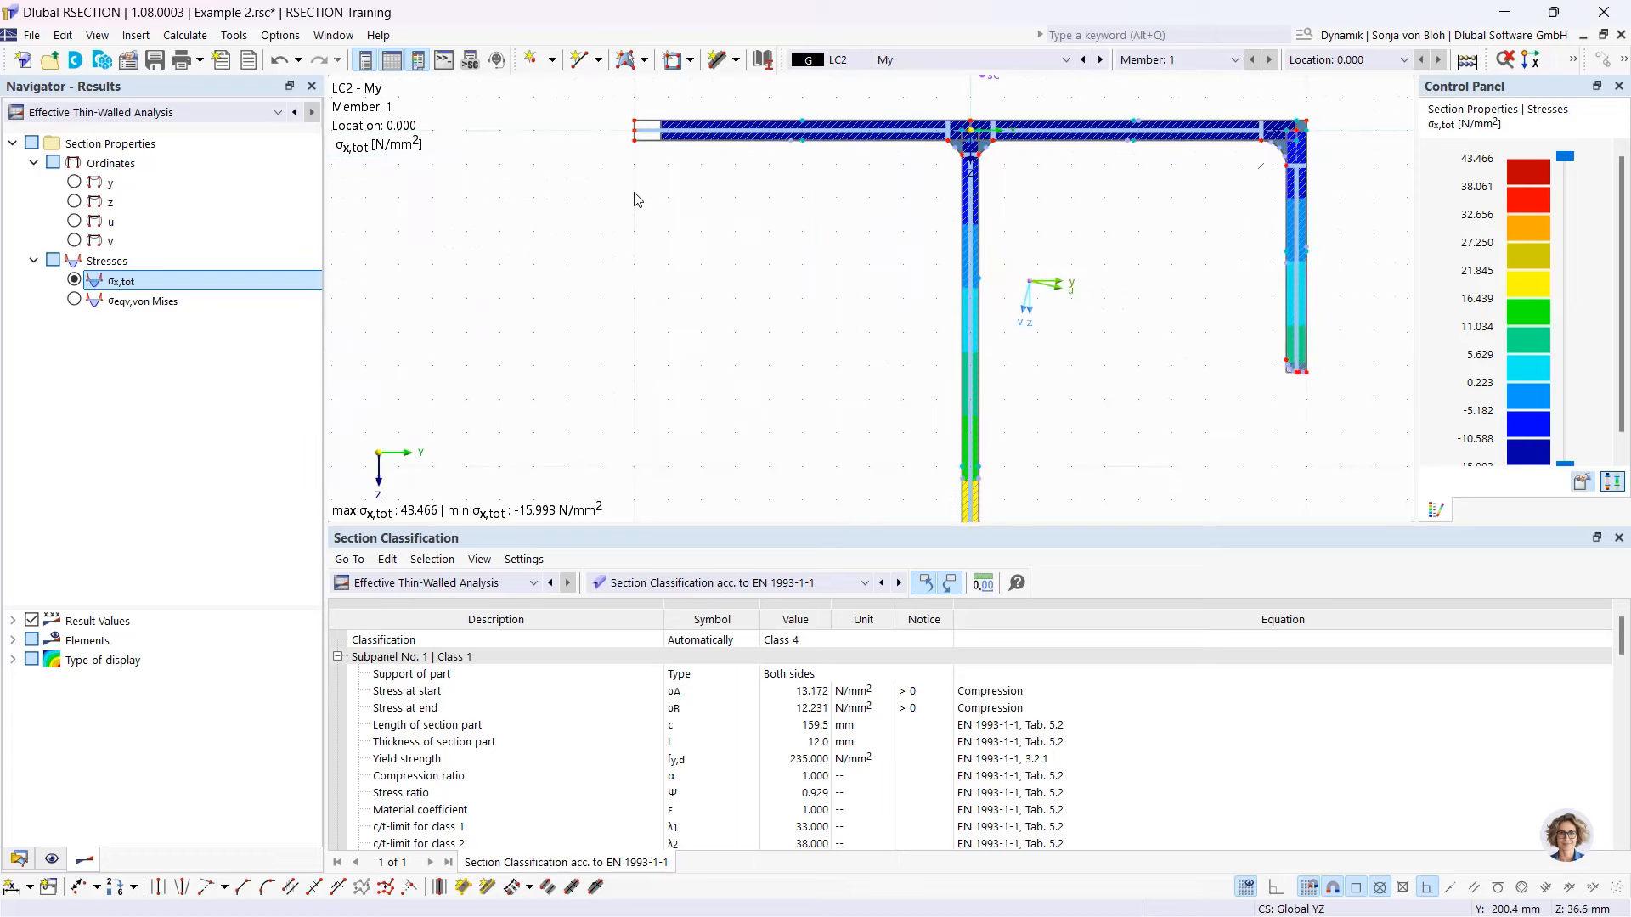
pyautogui.moveTo(637, 194); pyautogui.dragTo(640, 280, button='middle')
pyautogui.scroll(3, 650, 255)
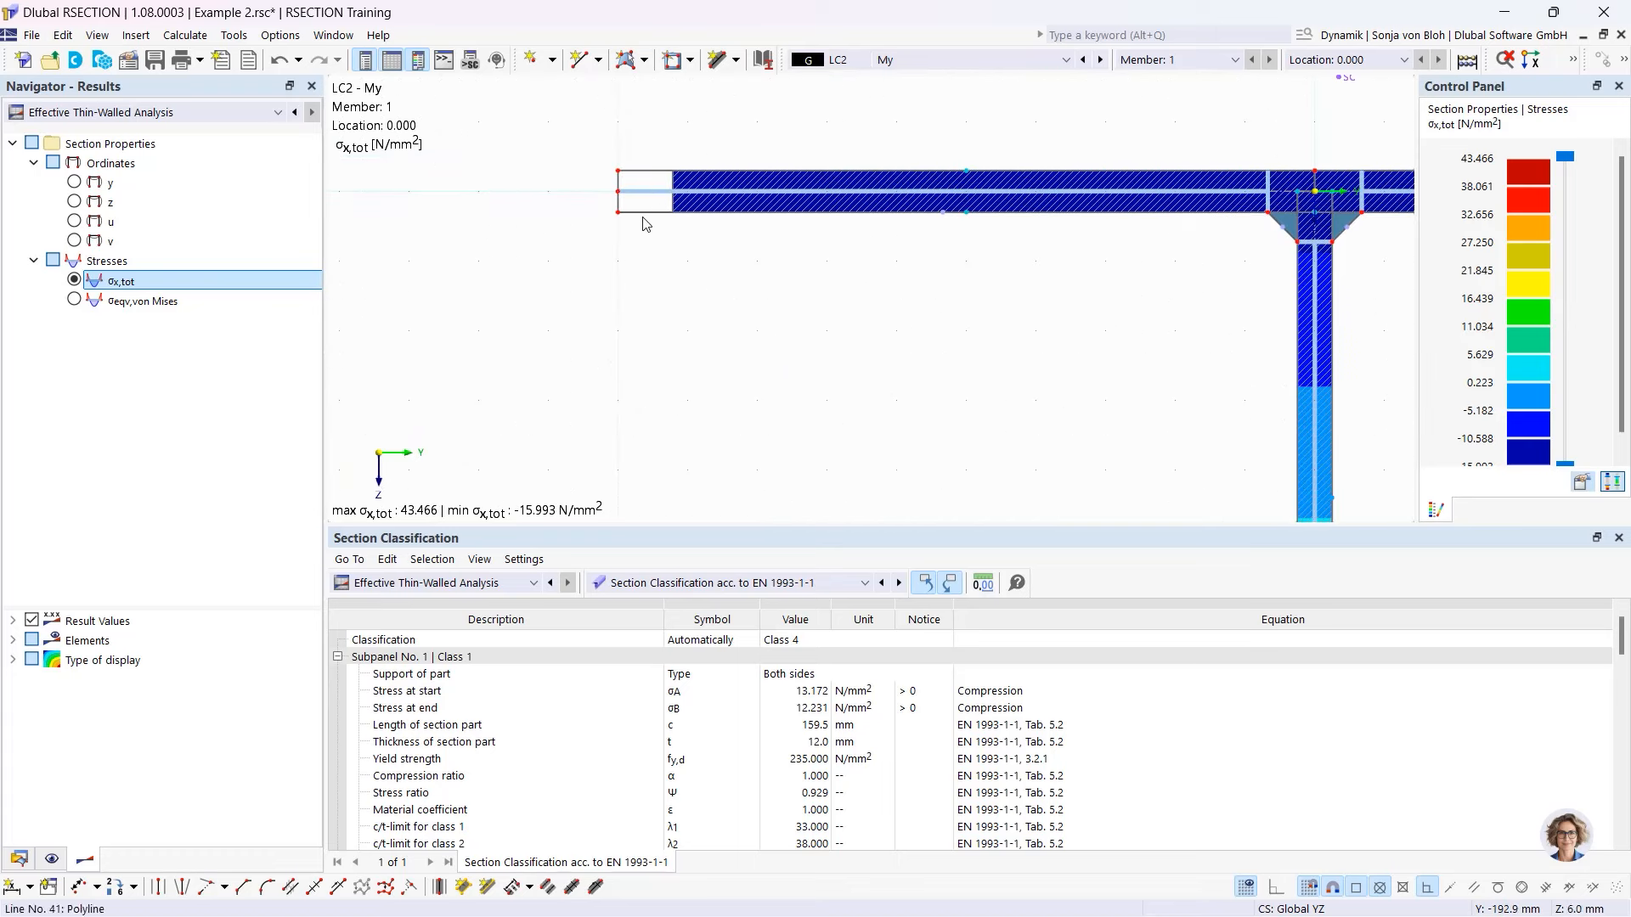
pyautogui.scroll(-3, 649, 204)
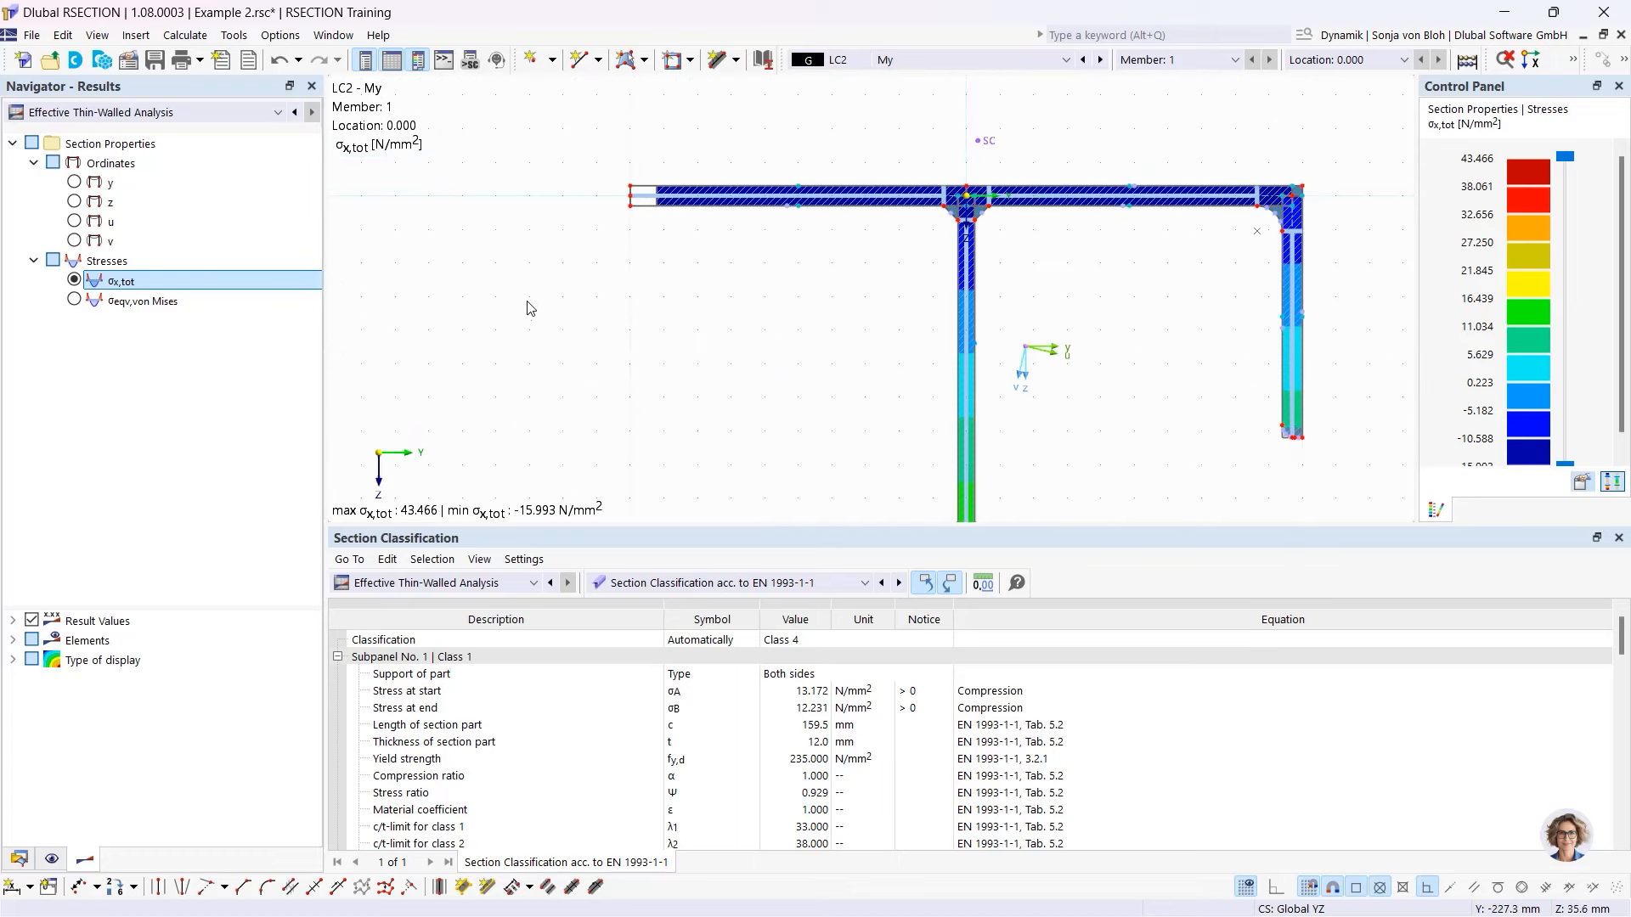
# - Set the type of display of the stress results to Off and show the results of load combination CO1
pyautogui.click(13, 660)
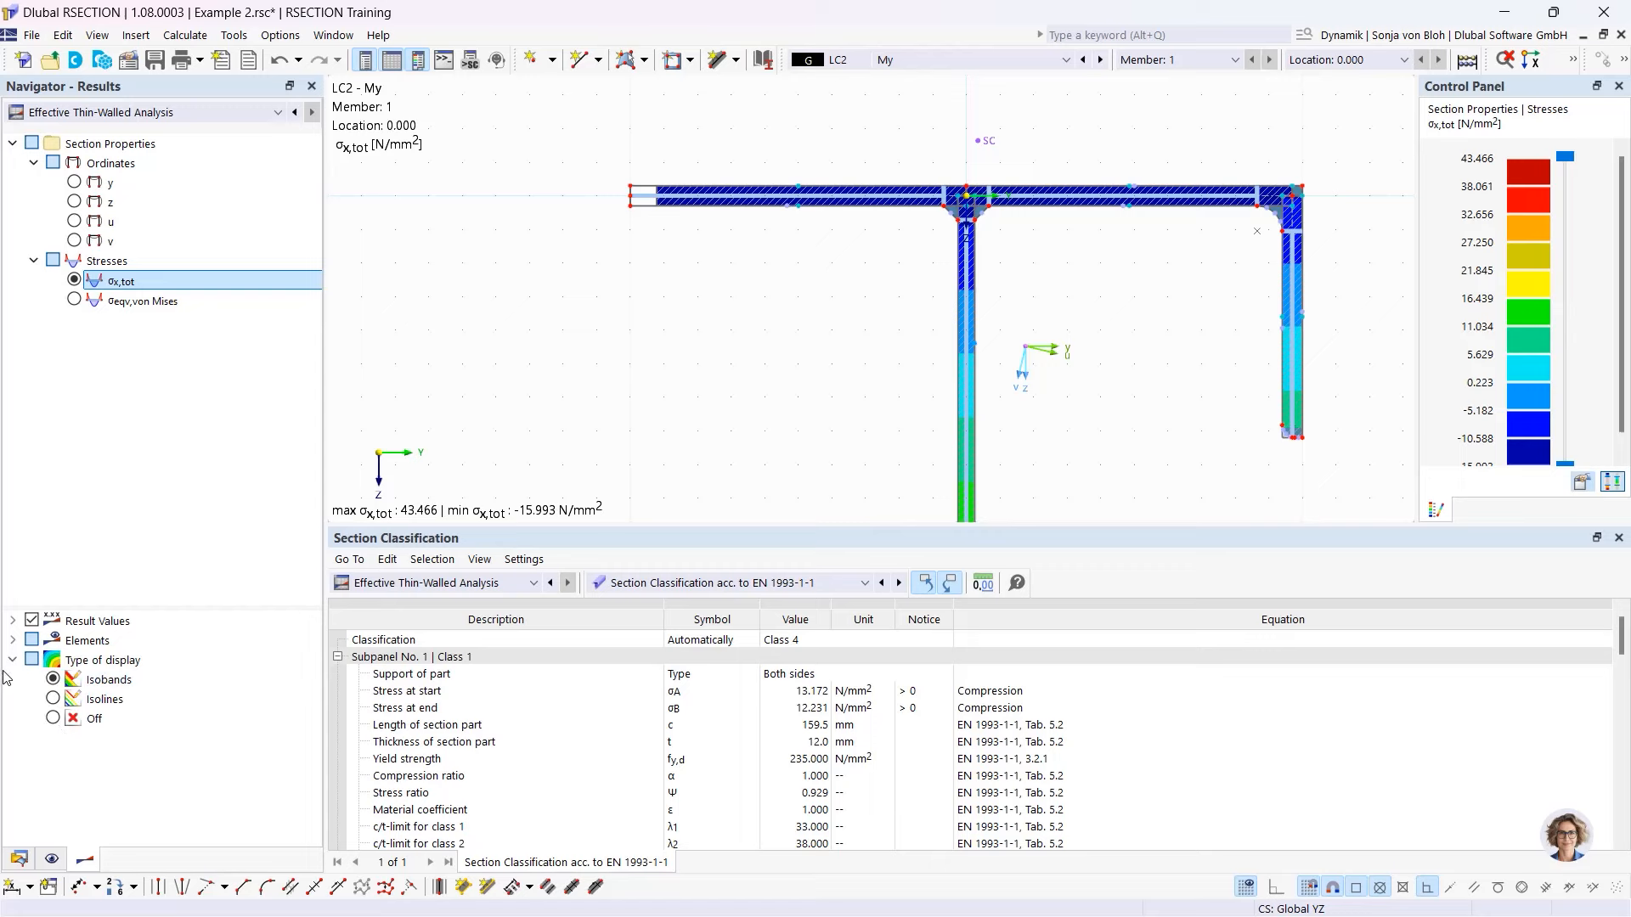
pyautogui.click(54, 720)
pyautogui.scroll(-3, 692, 365)
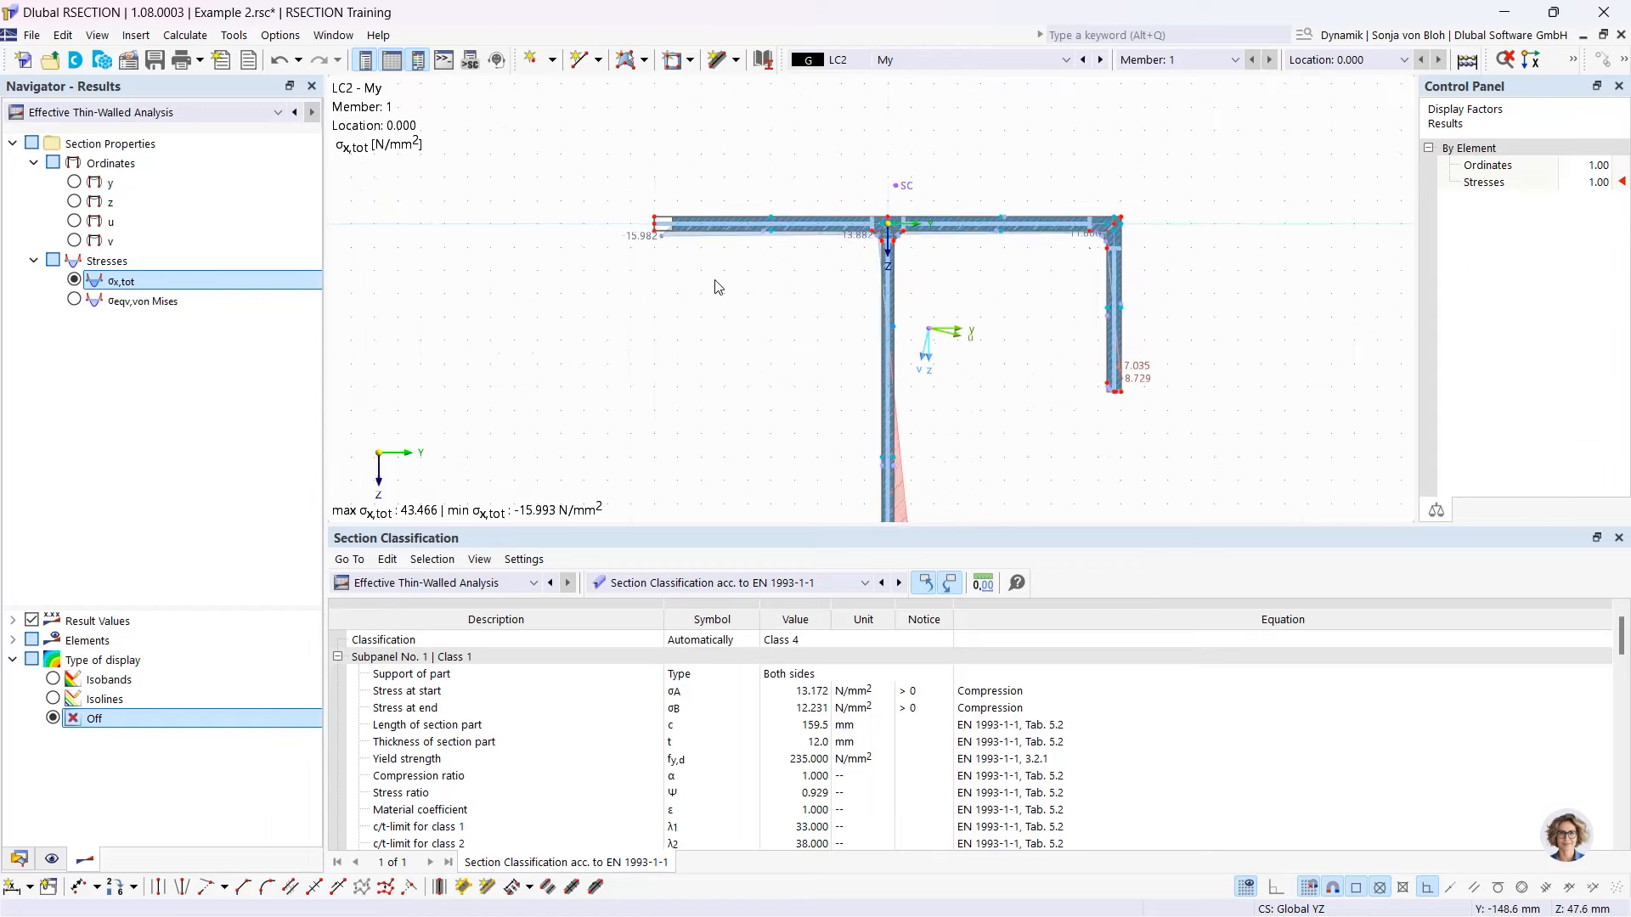
pyautogui.moveTo(691, 365); pyautogui.dragTo(721, 283, button='middle')
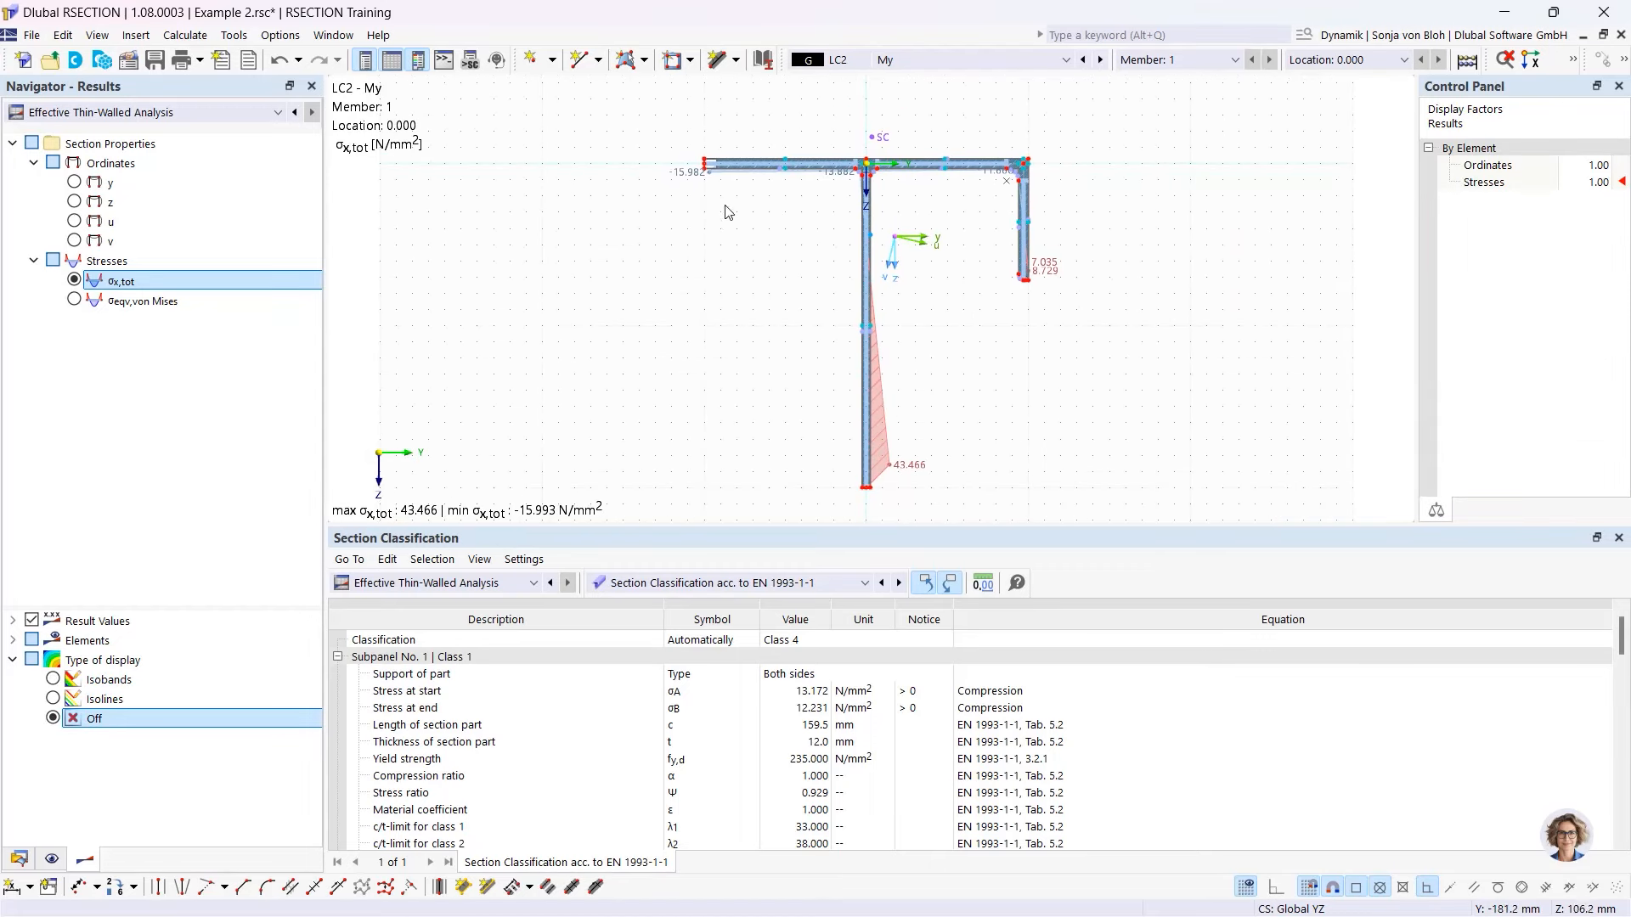
pyautogui.click(912, 58)
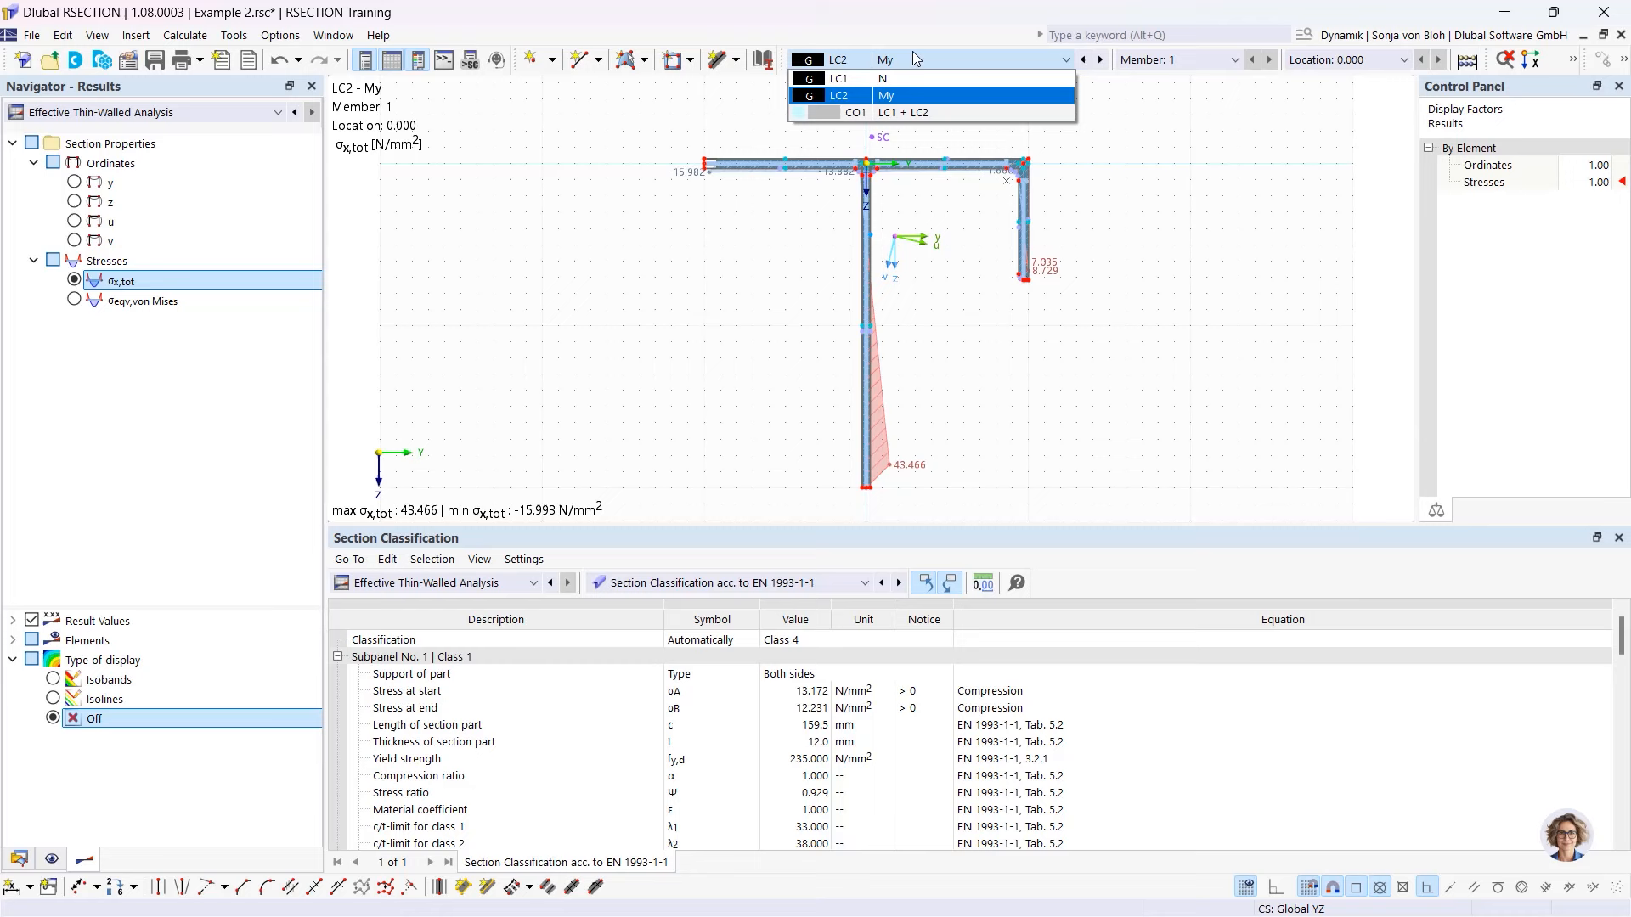
pyautogui.click(875, 113)
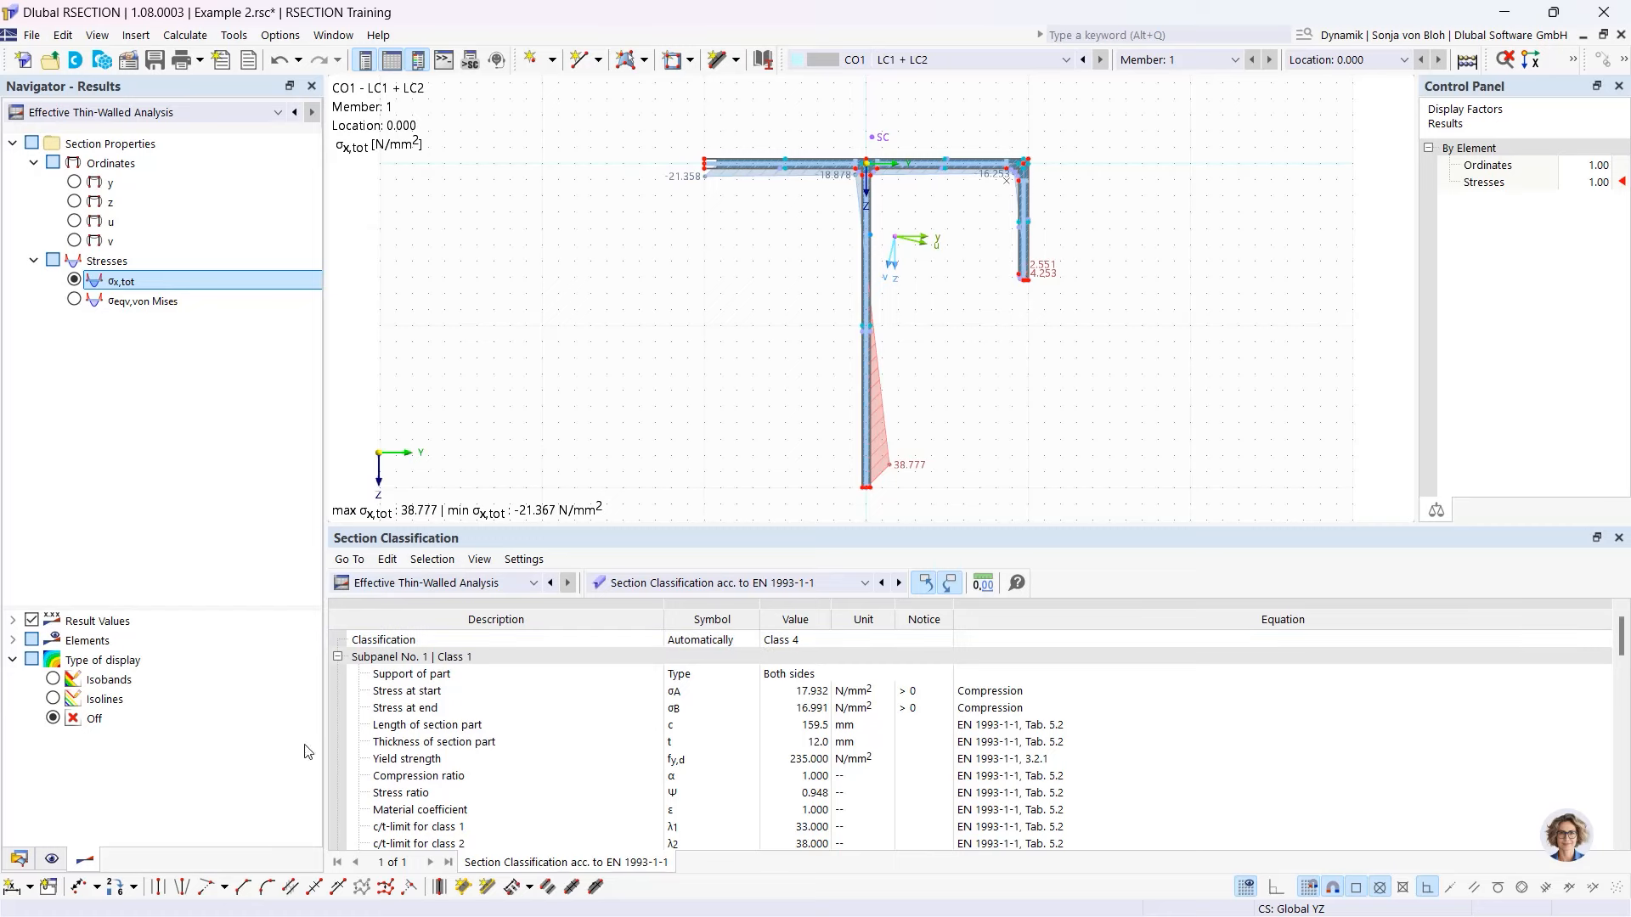
# - Create a printout report that excludes the effective-section stresses by loading, by material and by stress points, and open it
pyautogui.click(20, 858)
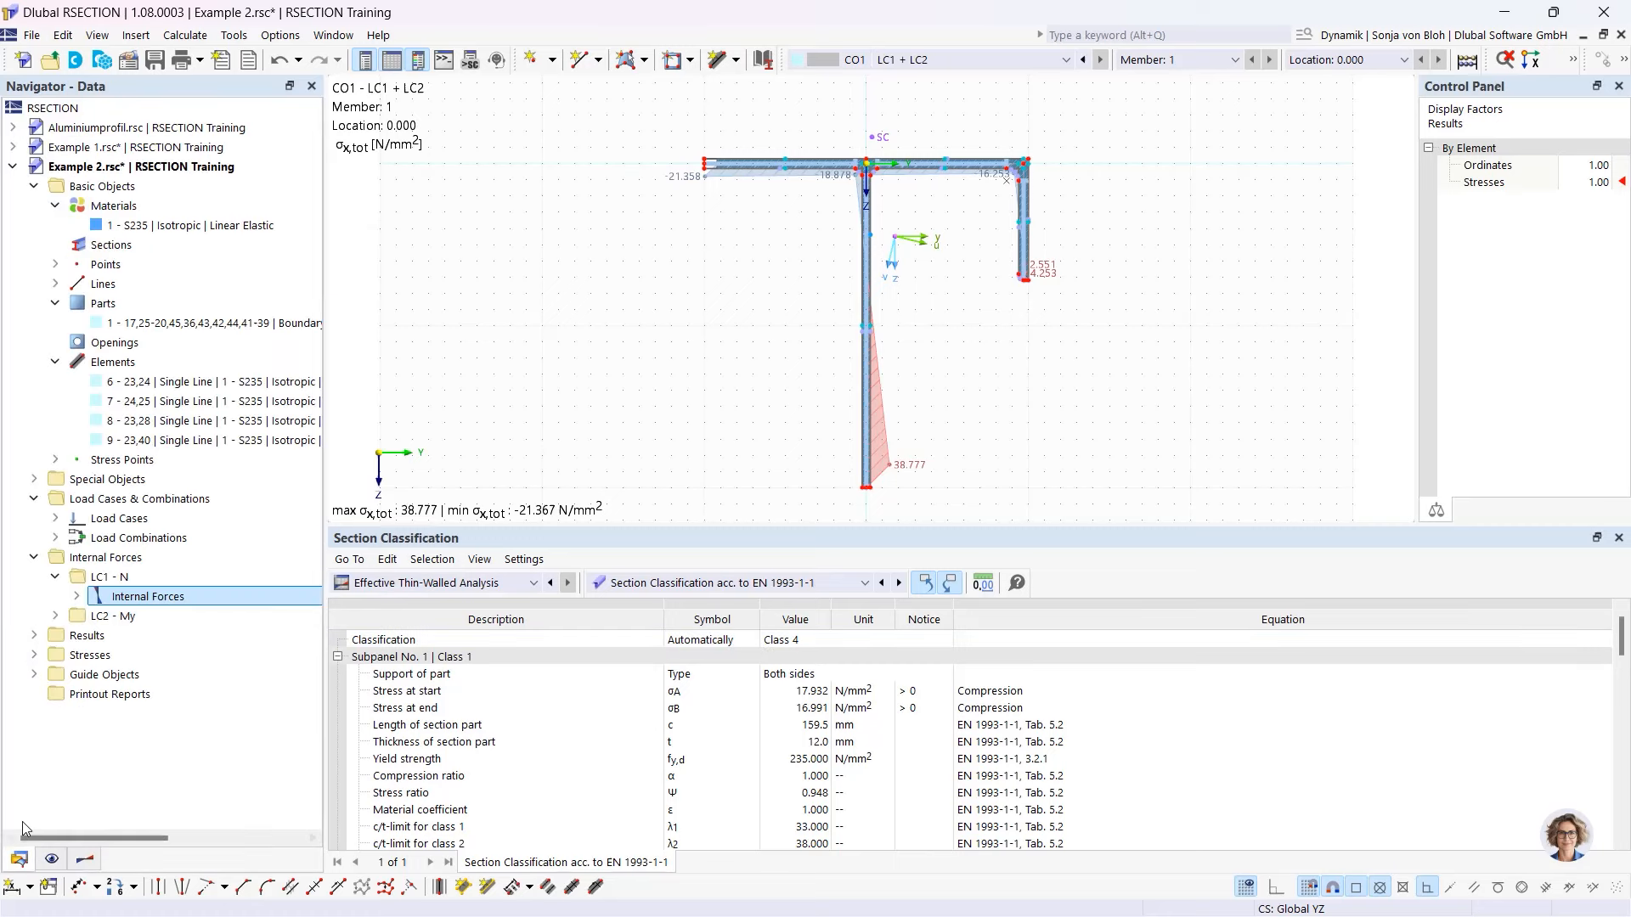
pyautogui.rightClick(111, 693)
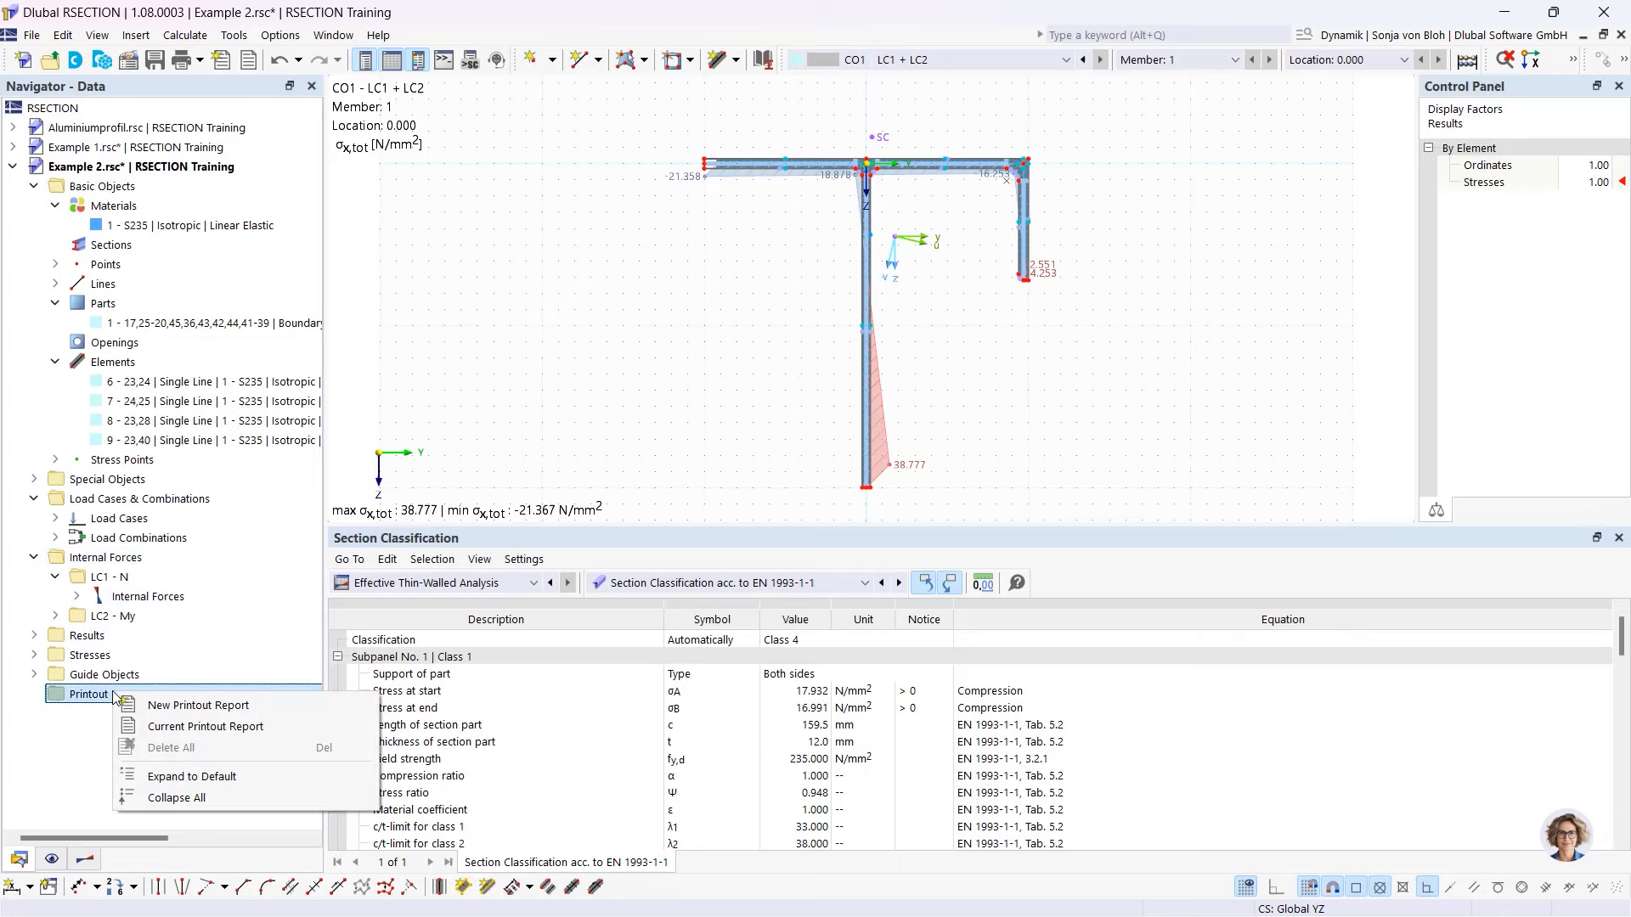
pyautogui.click(166, 721)
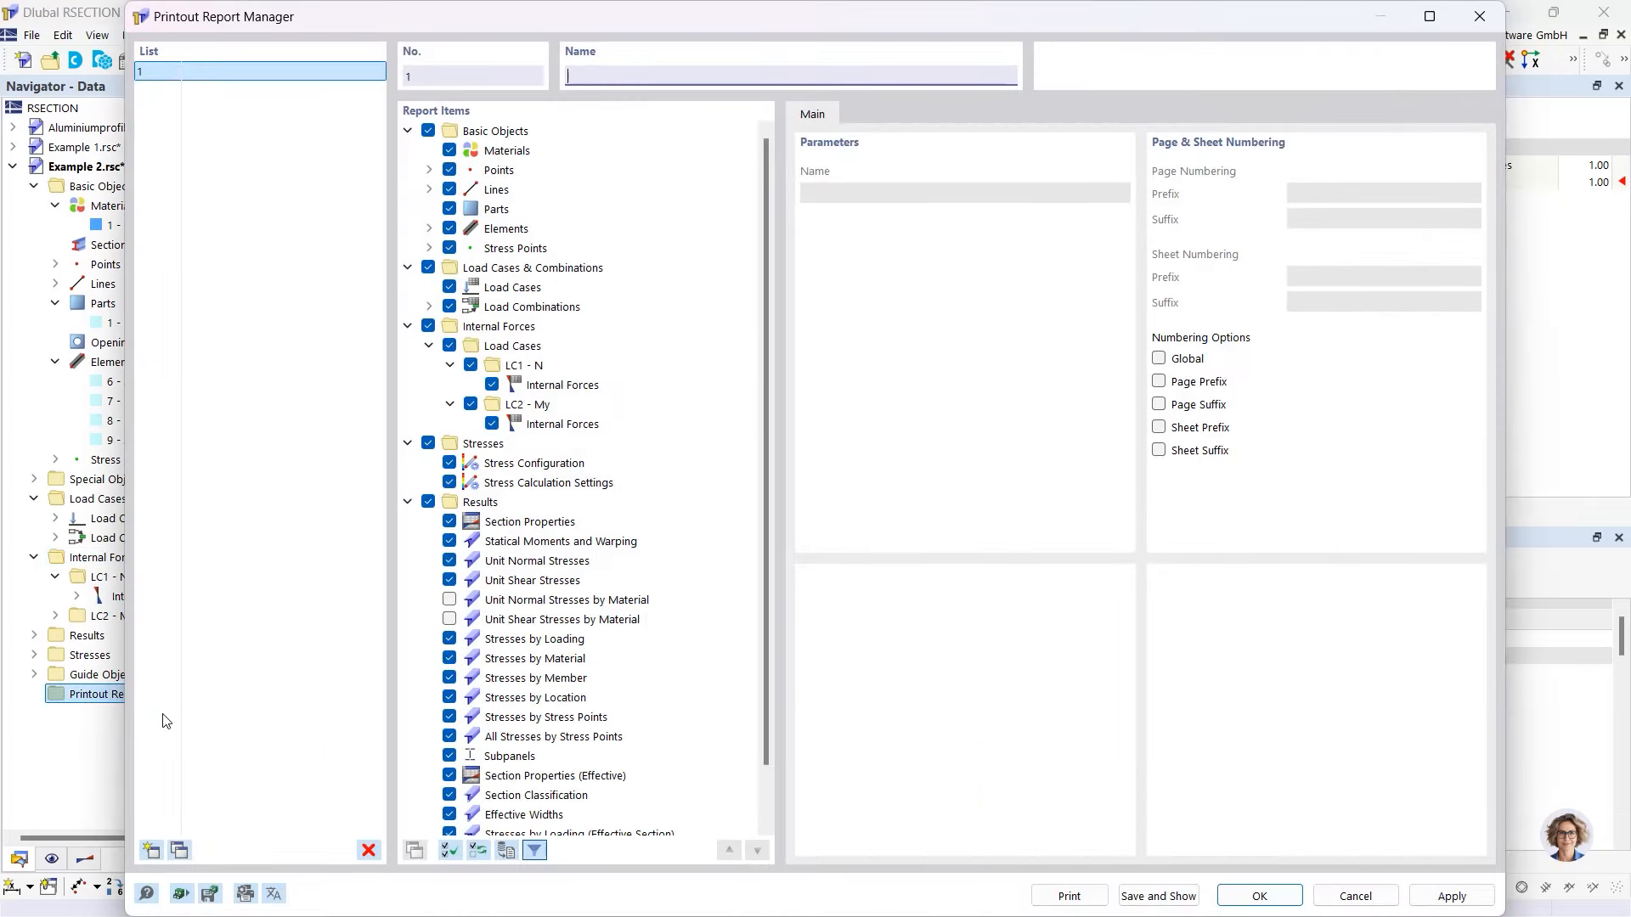
pyautogui.scroll(-1, 765, 399)
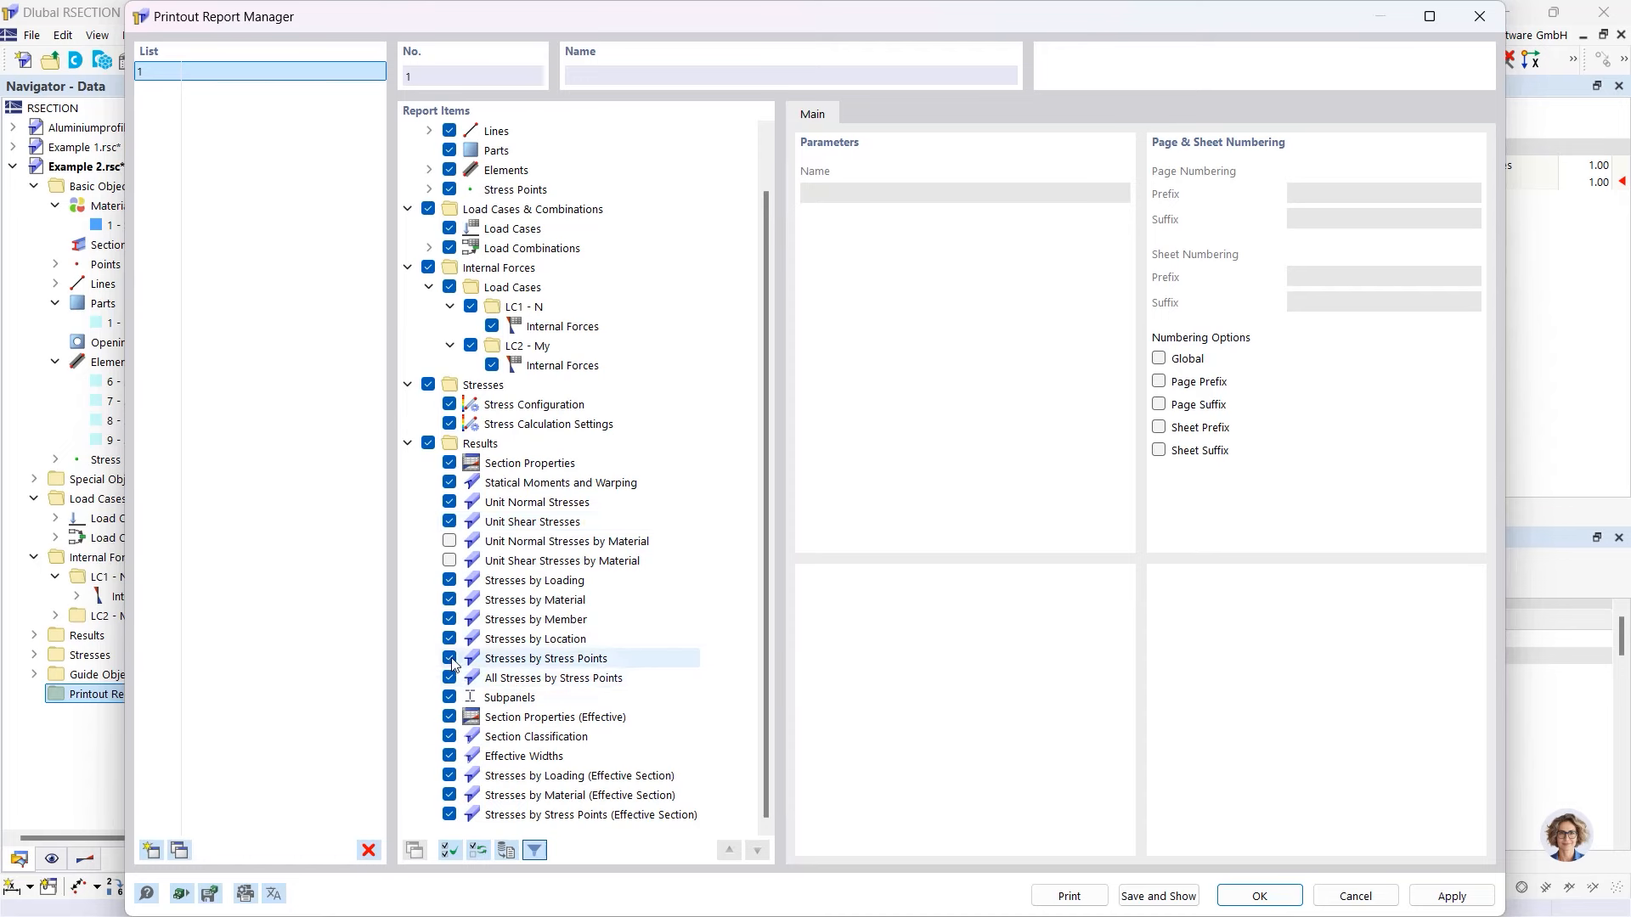
pyautogui.scroll(1, 473, 716)
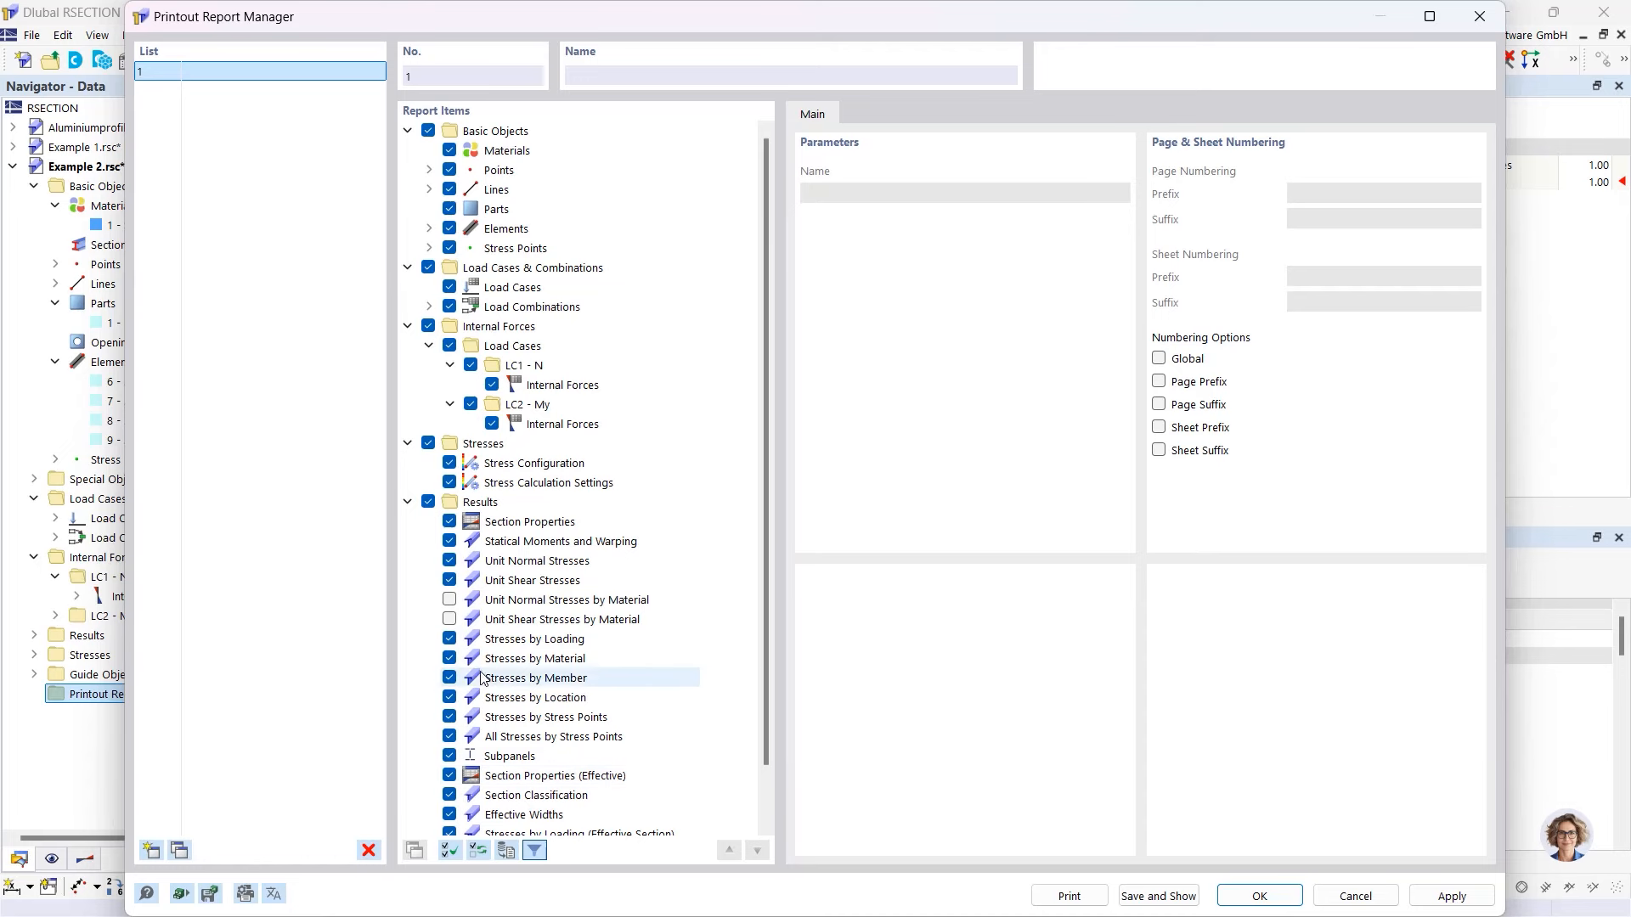
pyautogui.scroll(-1, 450, 748)
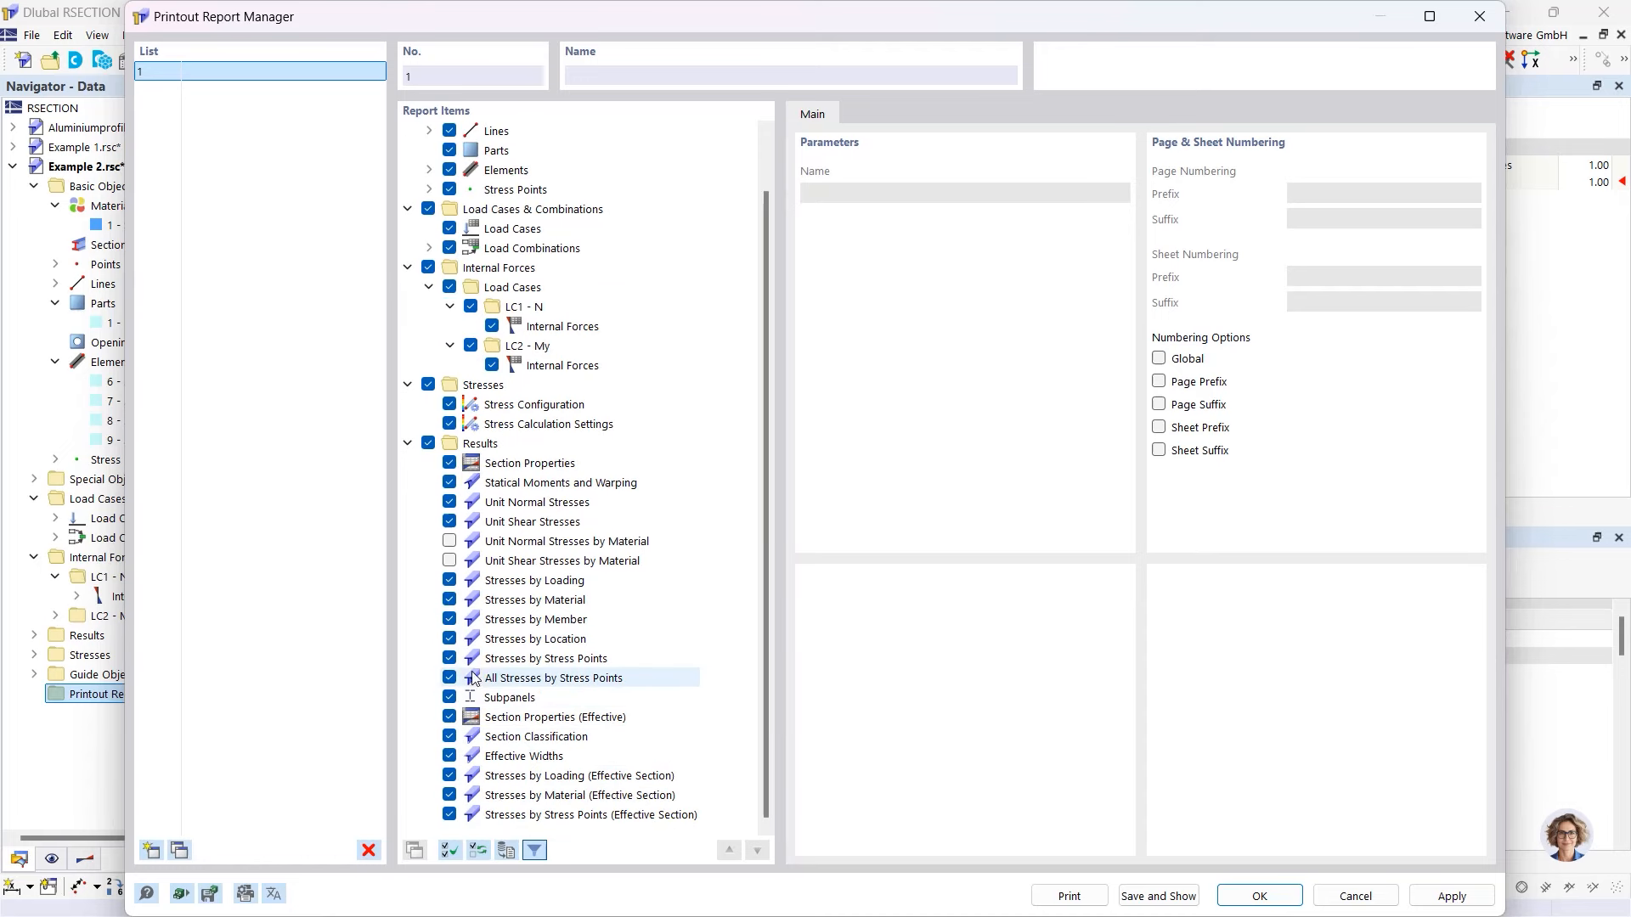
pyautogui.click(450, 776)
pyautogui.click(450, 796)
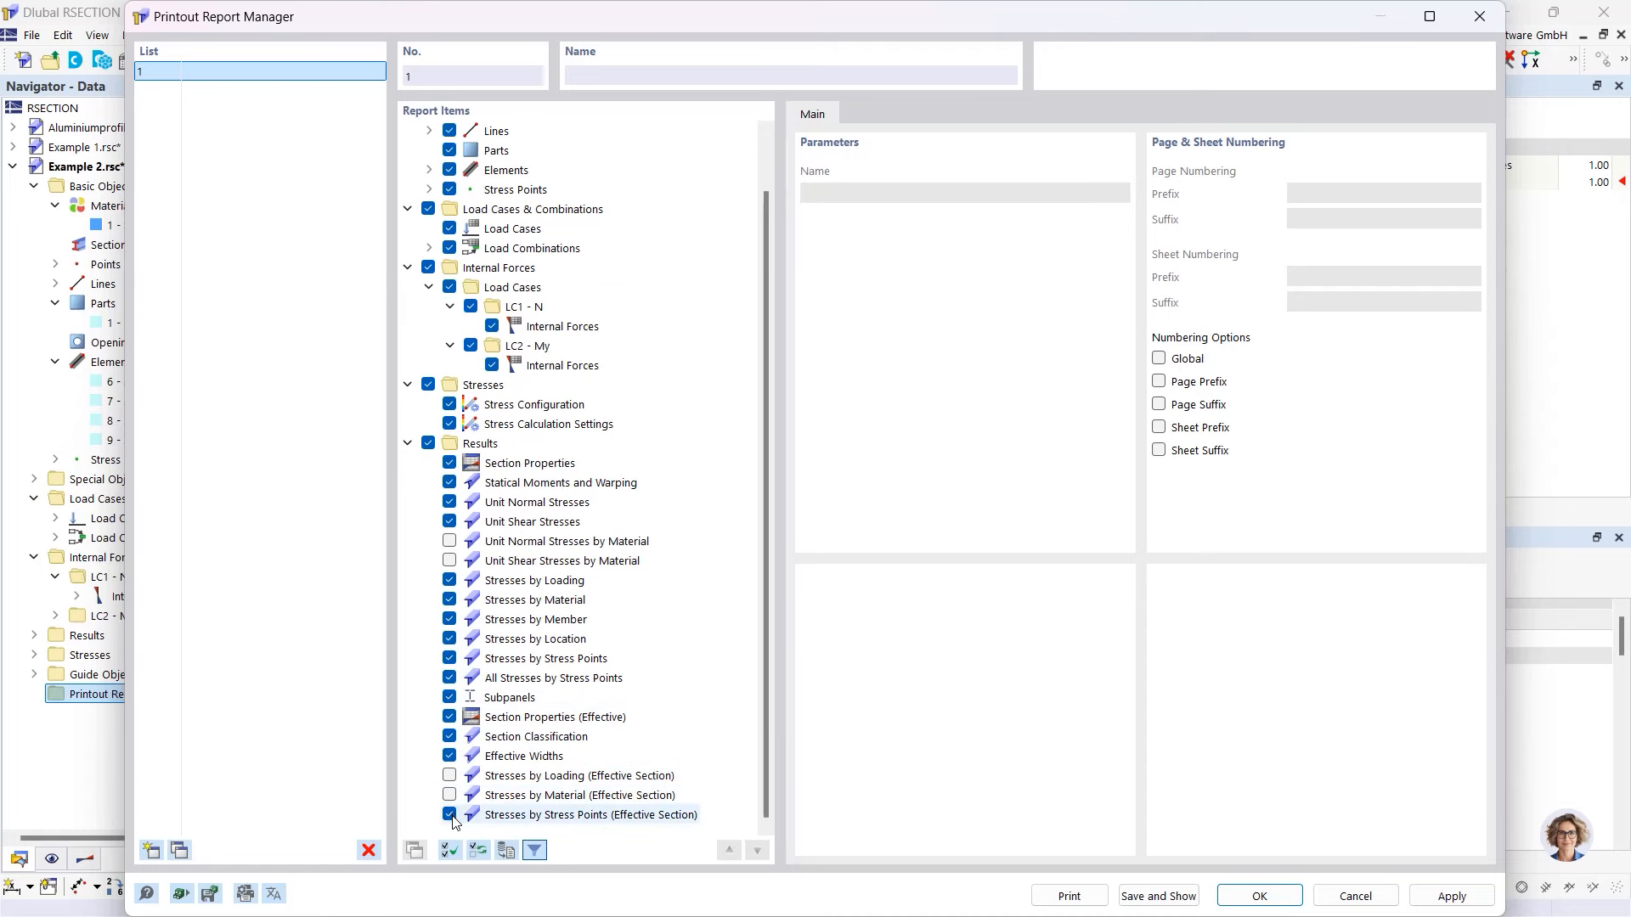
pyautogui.click(450, 814)
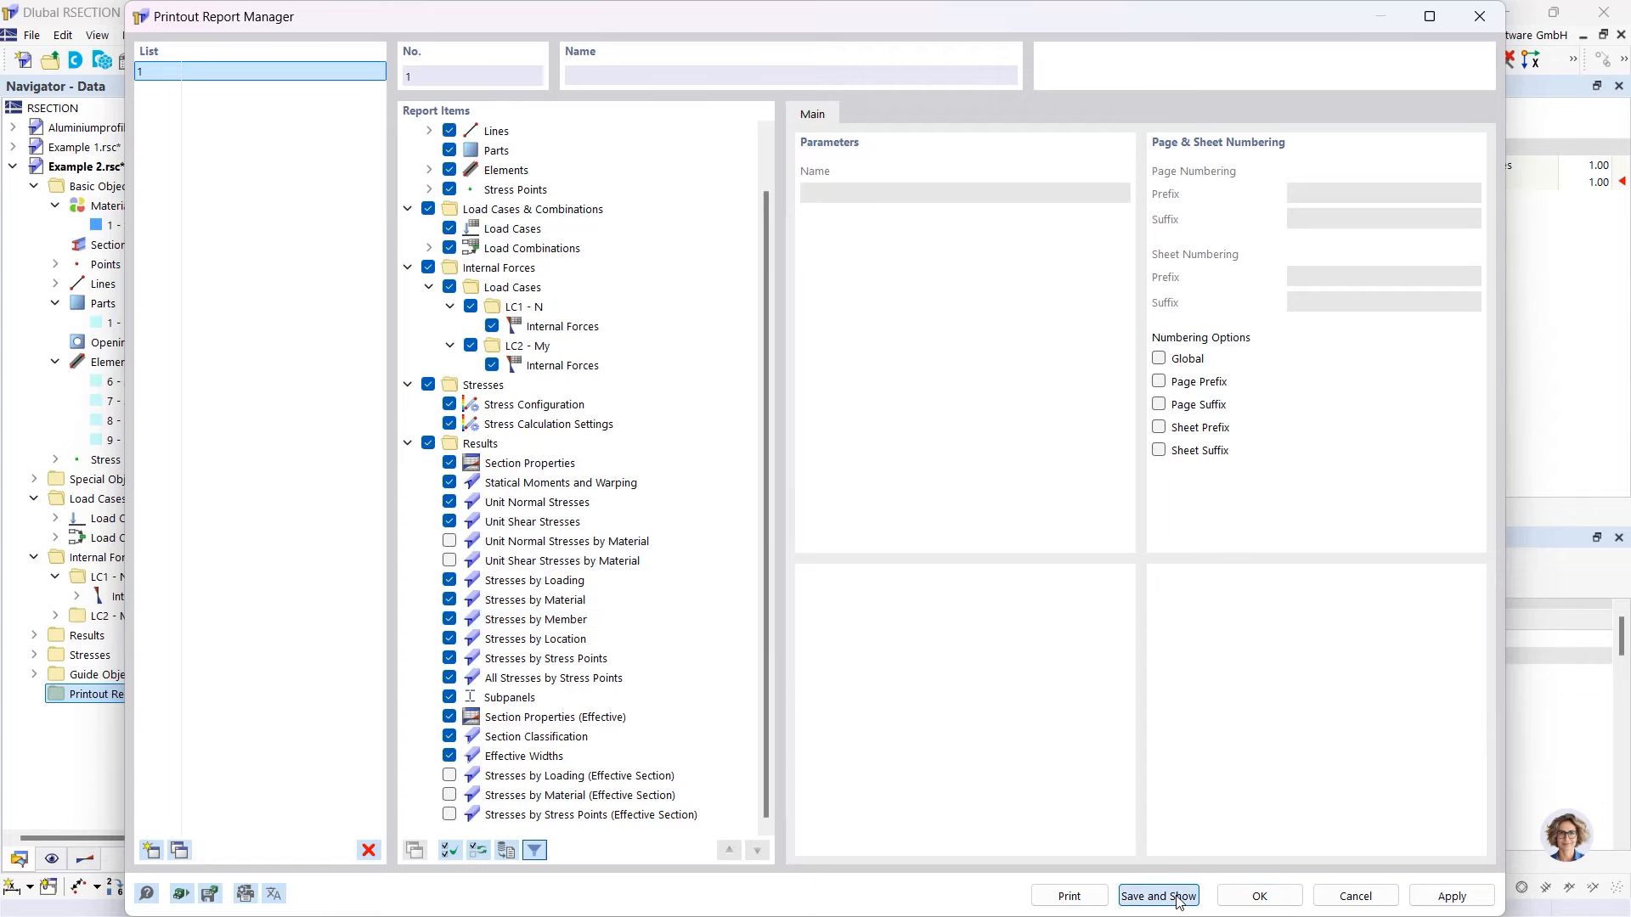
pyautogui.click(1259, 896)
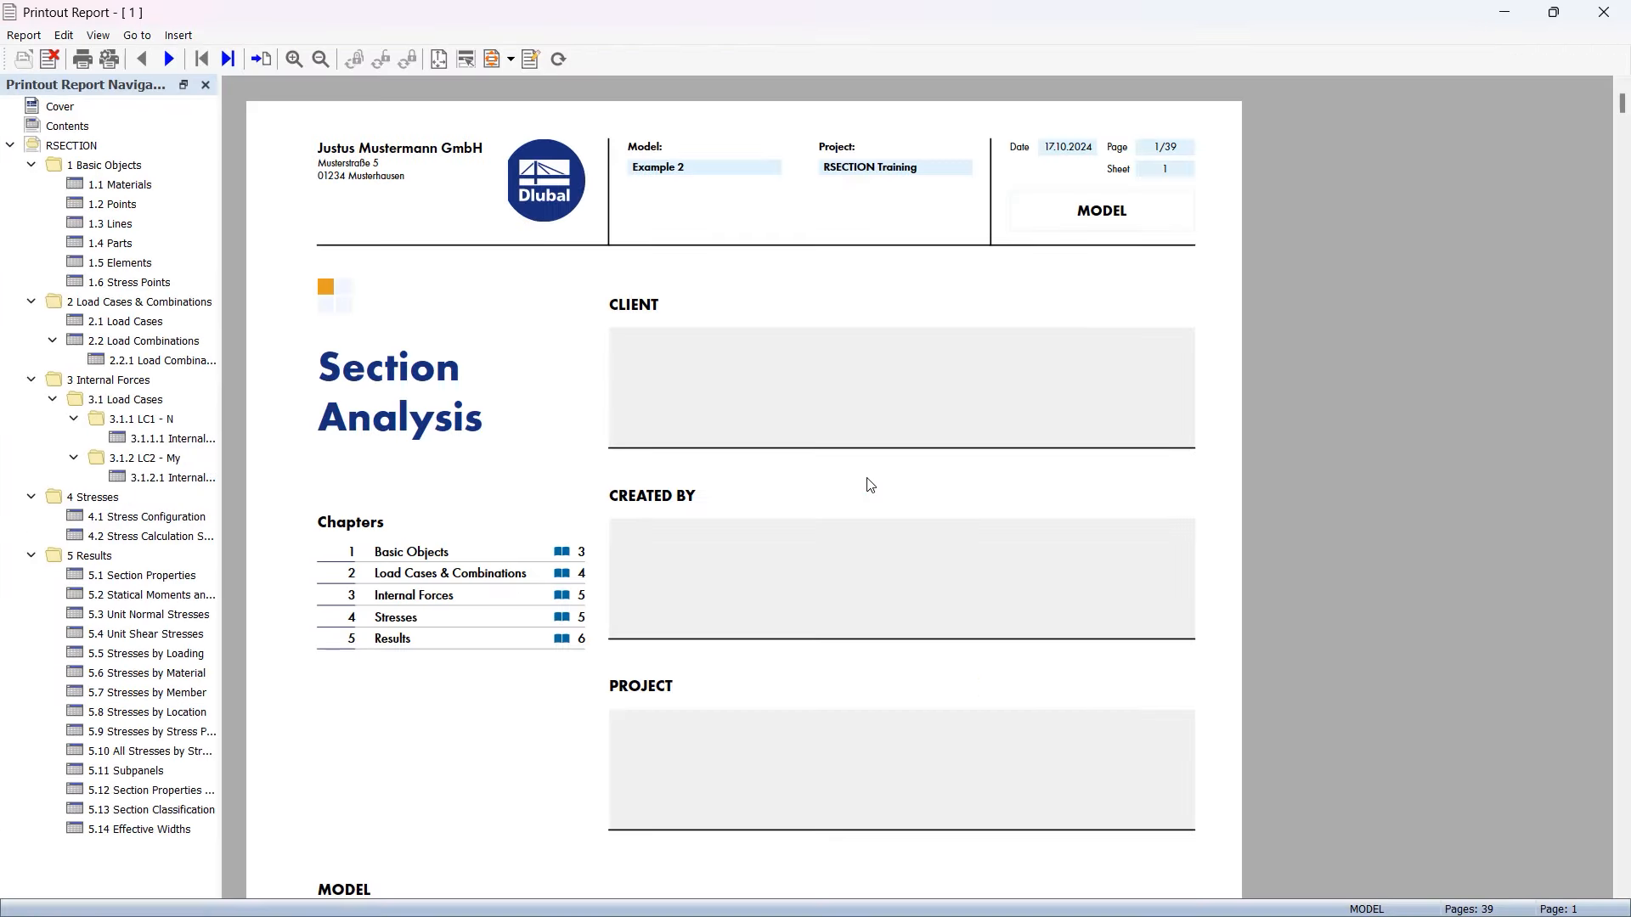
# - Examine the printout report from its cover and contents to the Stresses by Loading chapter and the stress tables after it
pyautogui.scroll(-12, 863, 399)
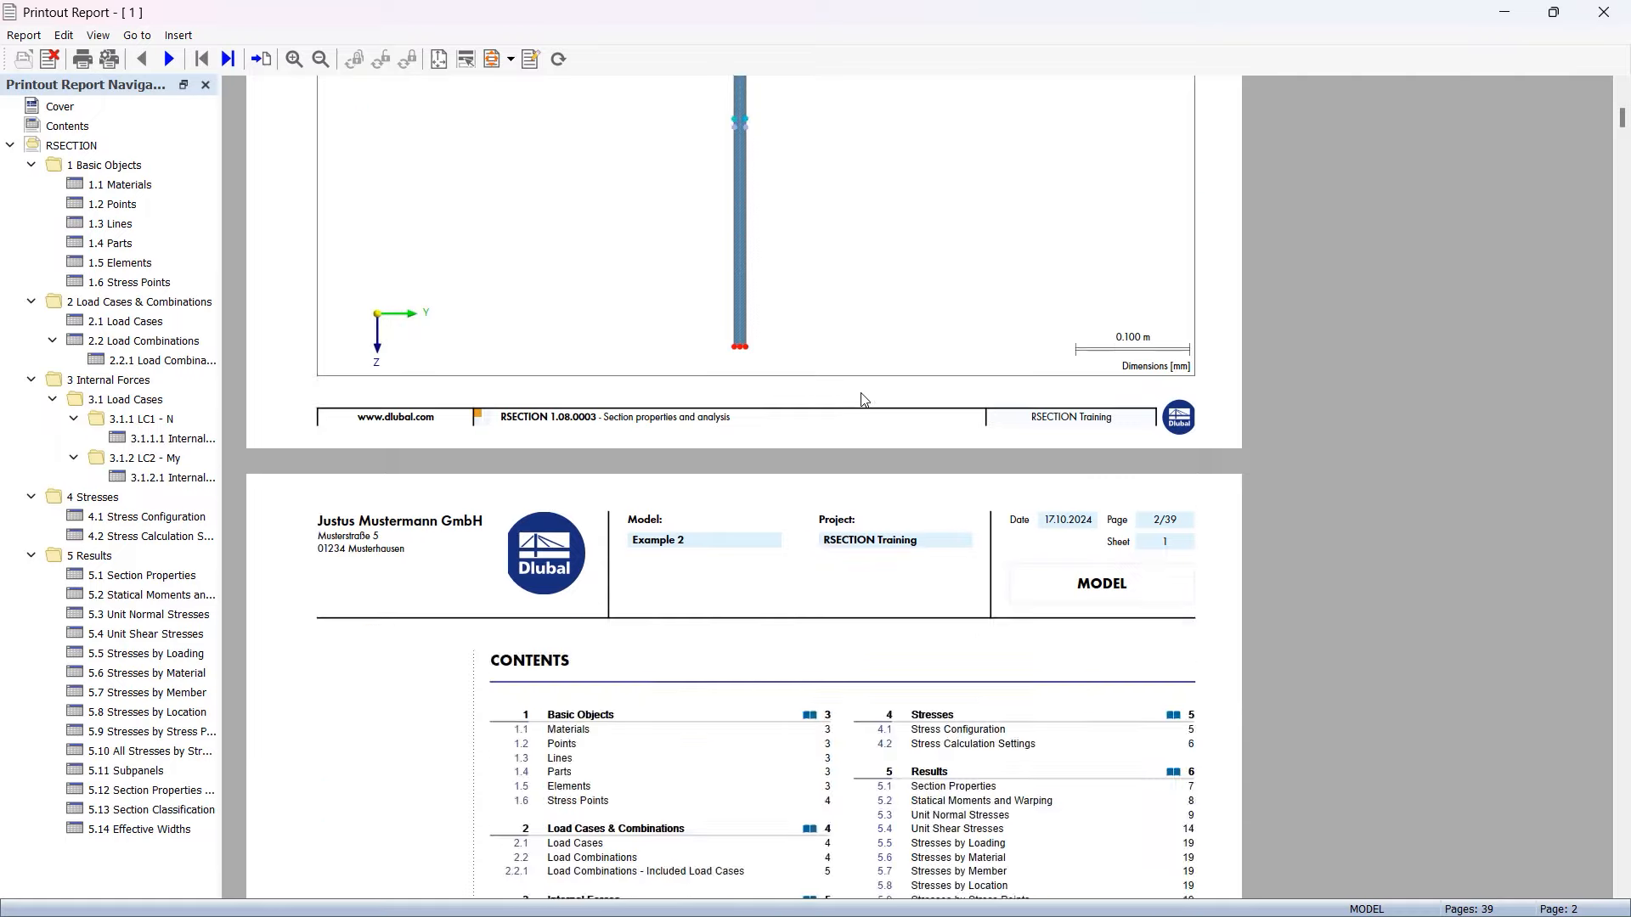
pyautogui.scroll(-8, 864, 399)
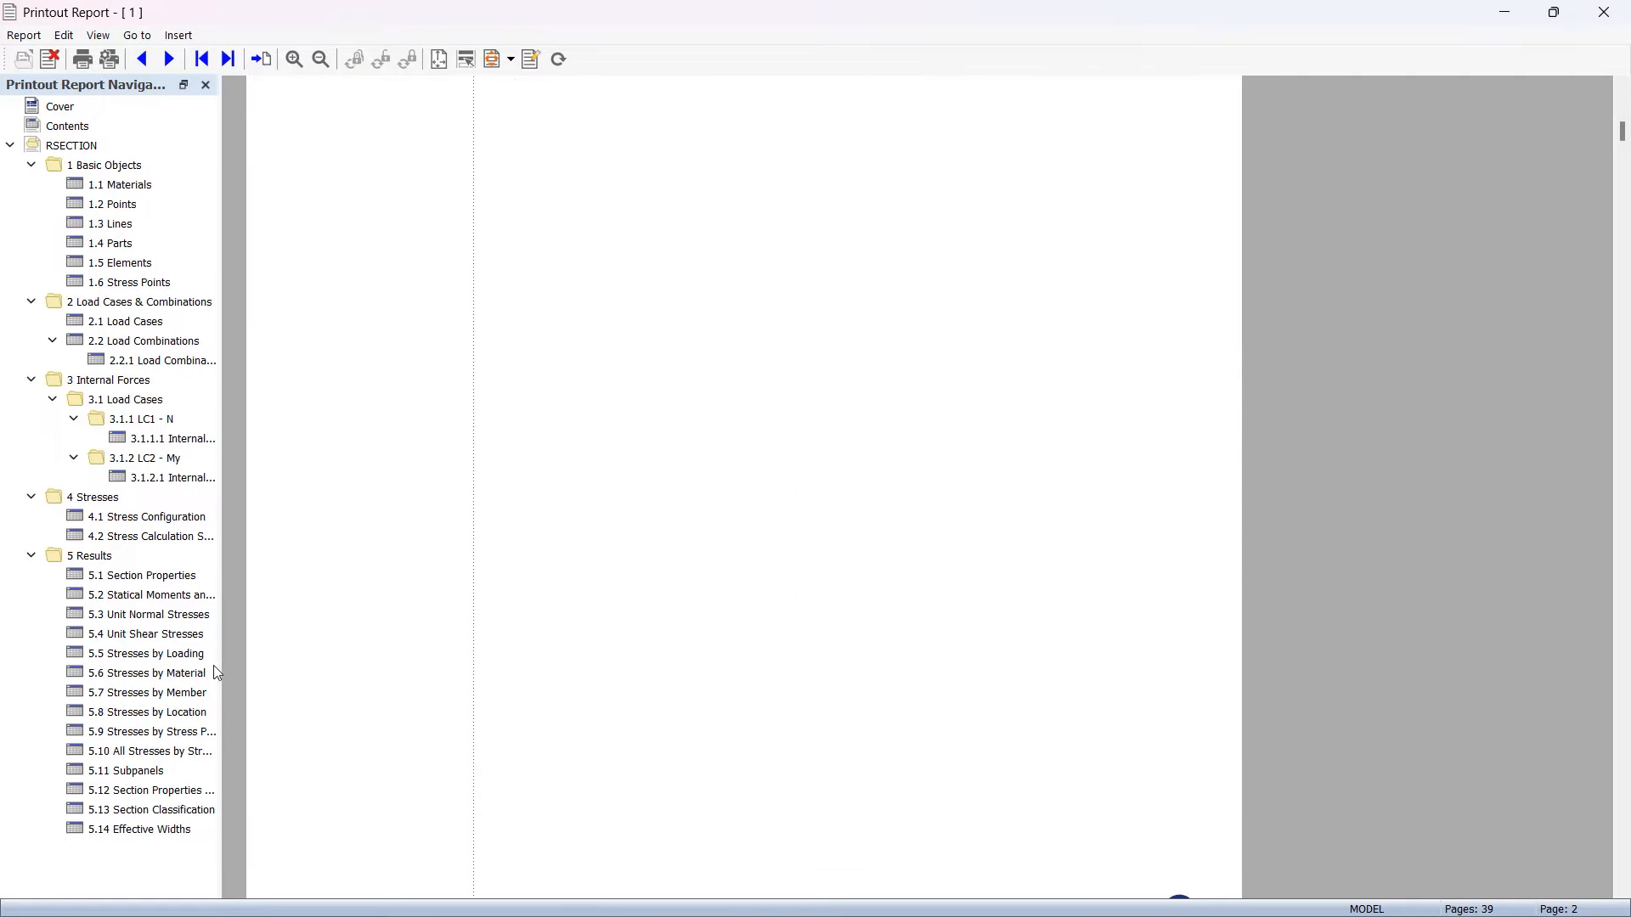
pyautogui.click(144, 654)
pyautogui.scroll(-6, 708, 604)
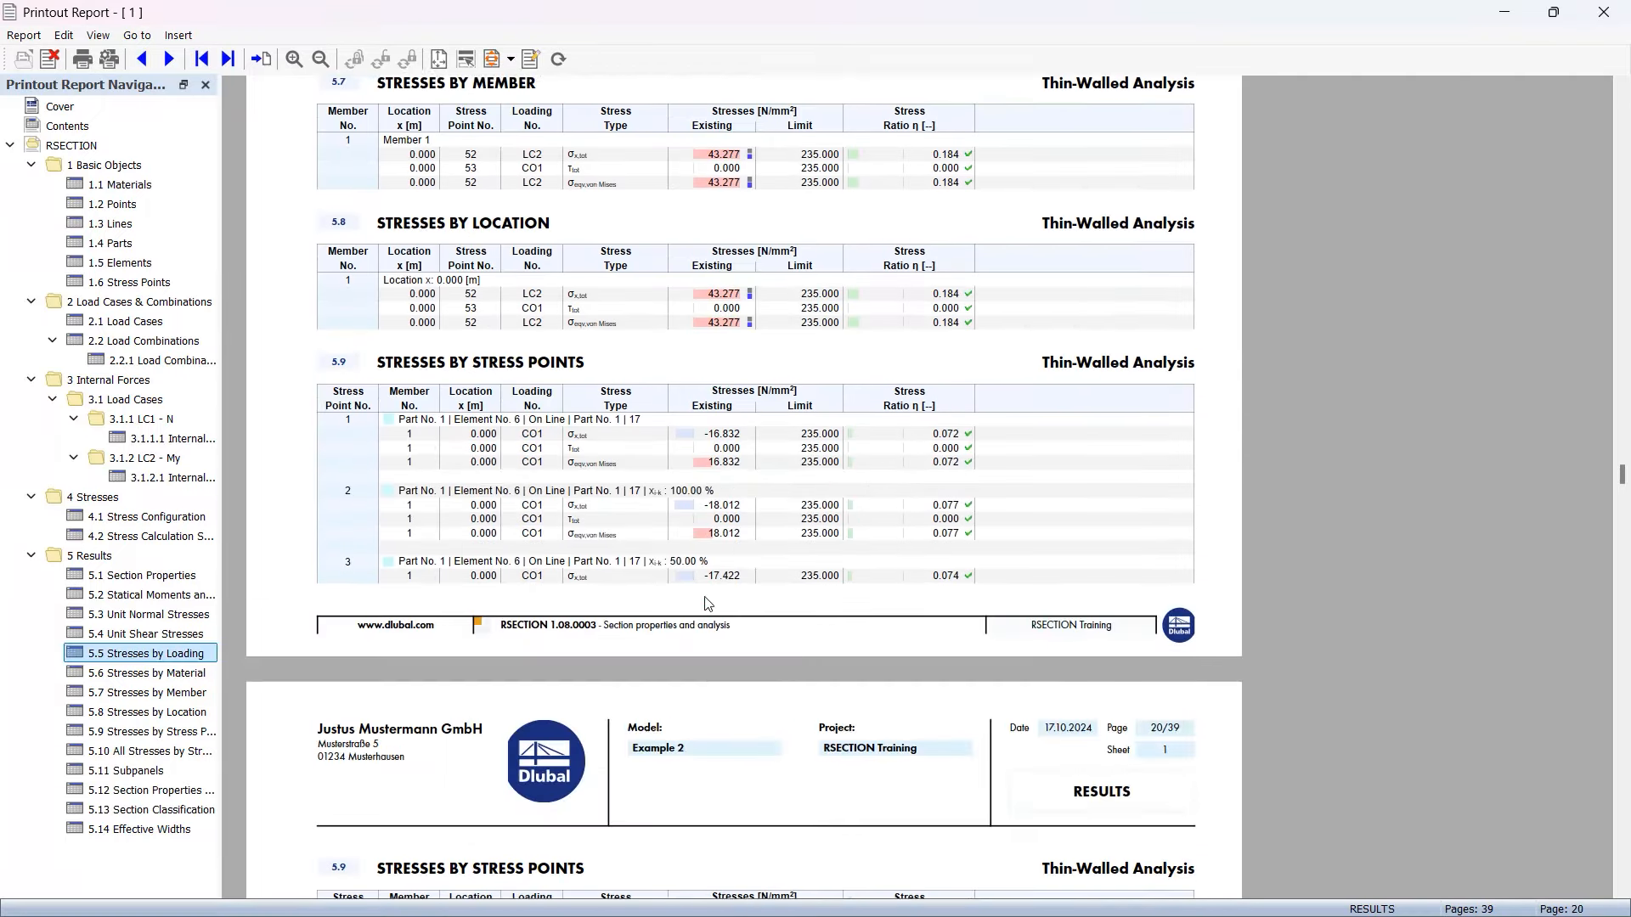
pyautogui.scroll(-10, 709, 604)
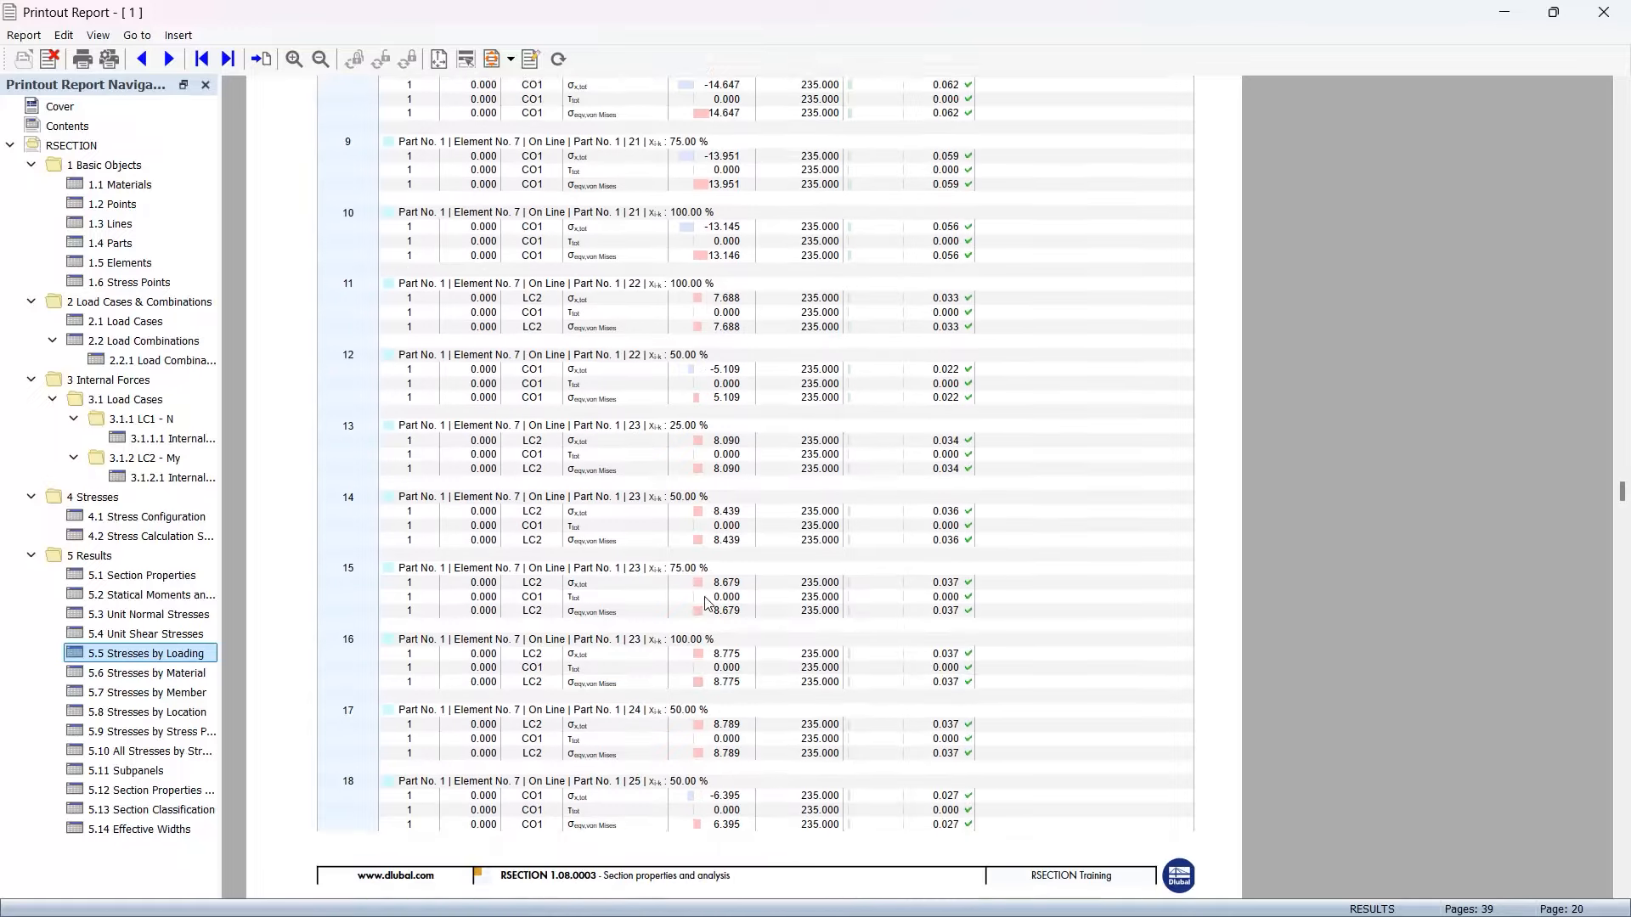
pyautogui.scroll(-10, 709, 604)
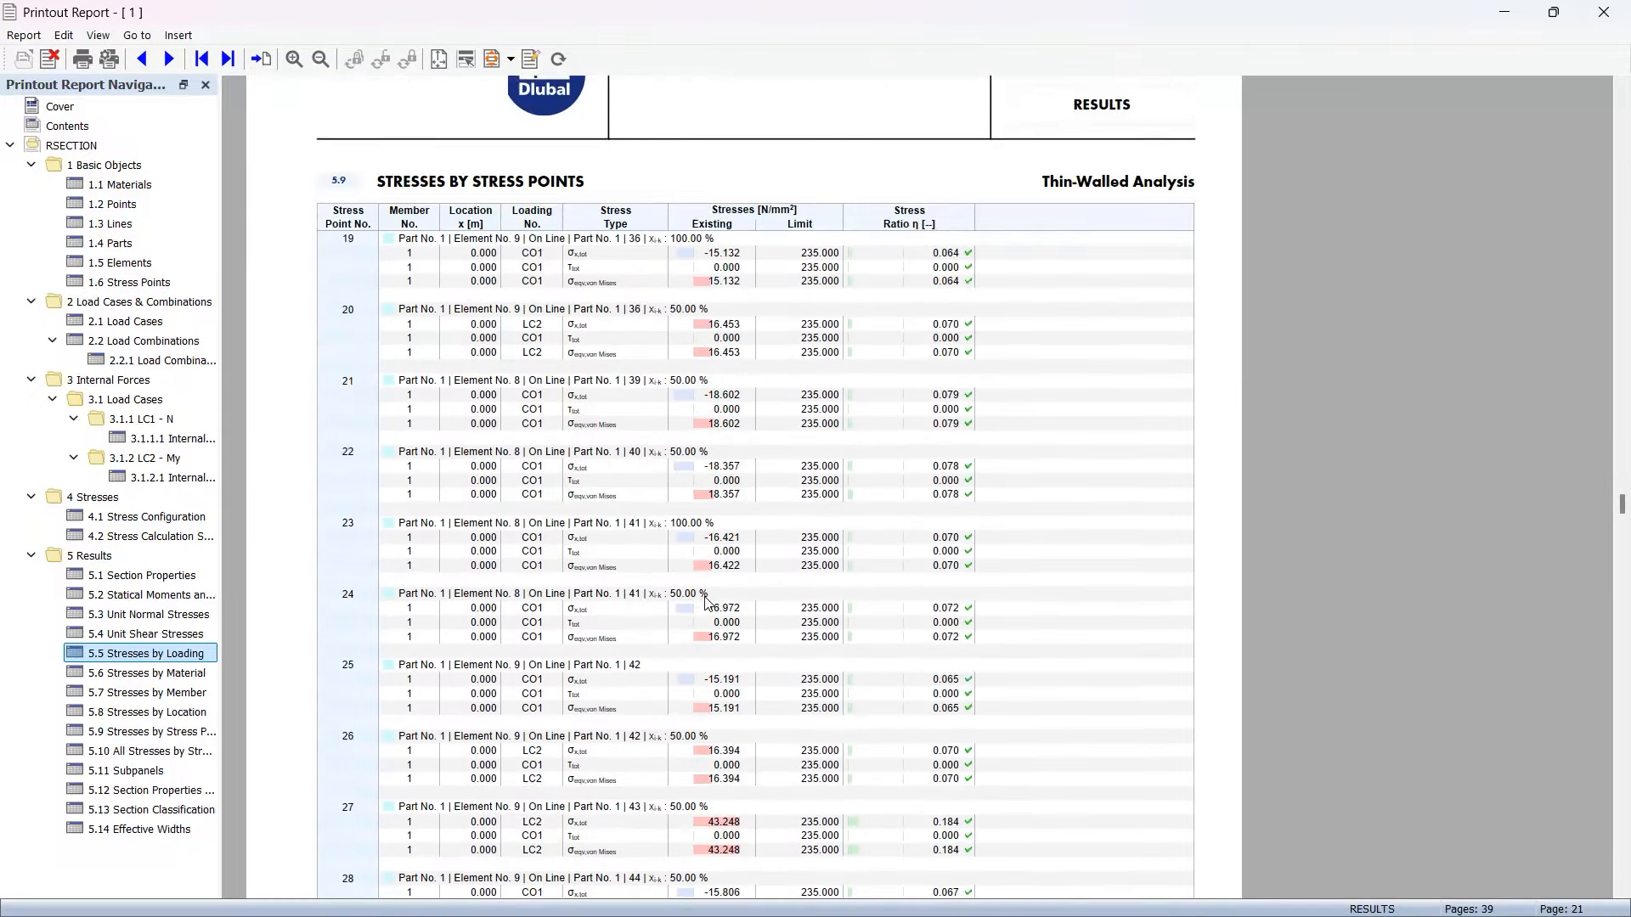
pyautogui.scroll(-5, 706, 601)
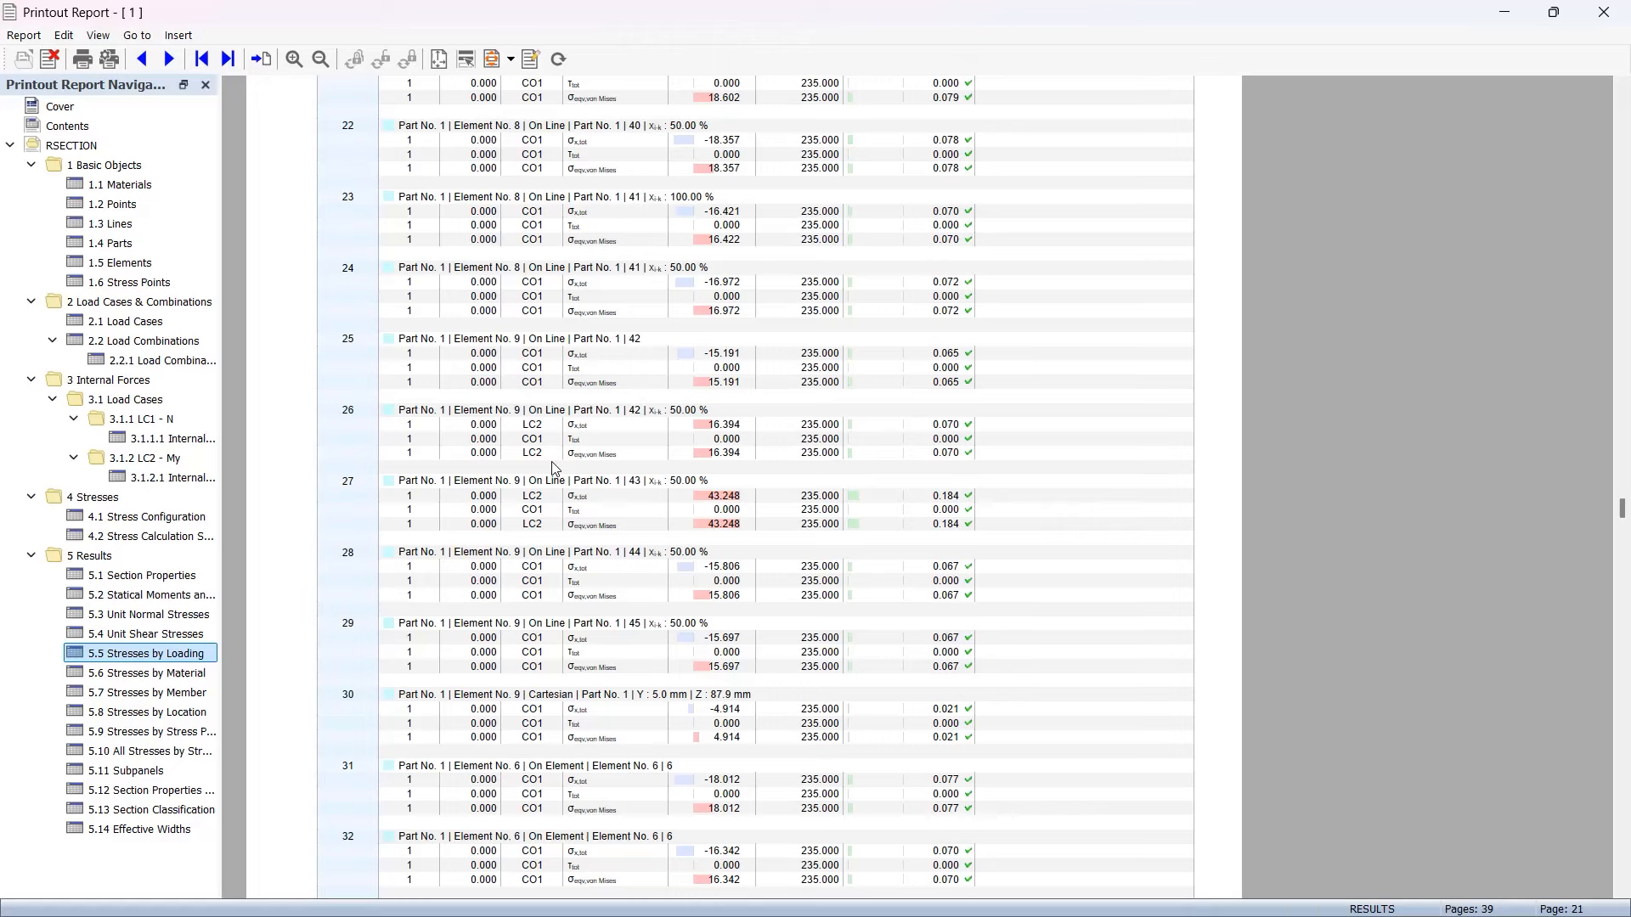
# - Minimise the printout report and enlarge the model view by shrinking the section classification table
pyautogui.click(1504, 19)
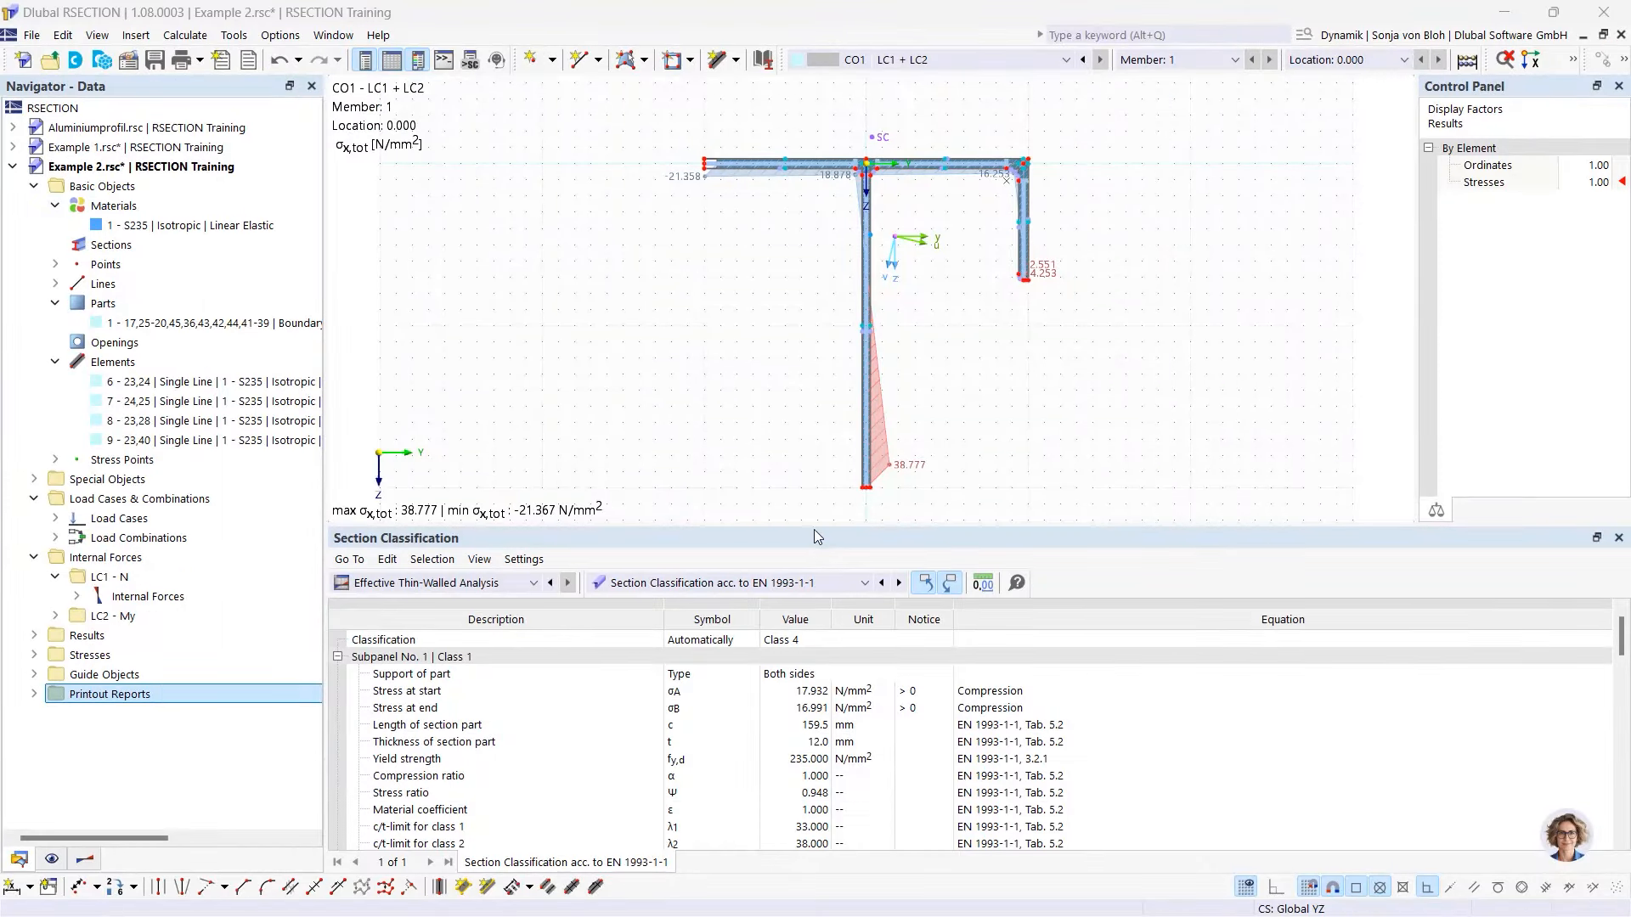
pyautogui.moveTo(813, 535); pyautogui.dragTo(814, 710)
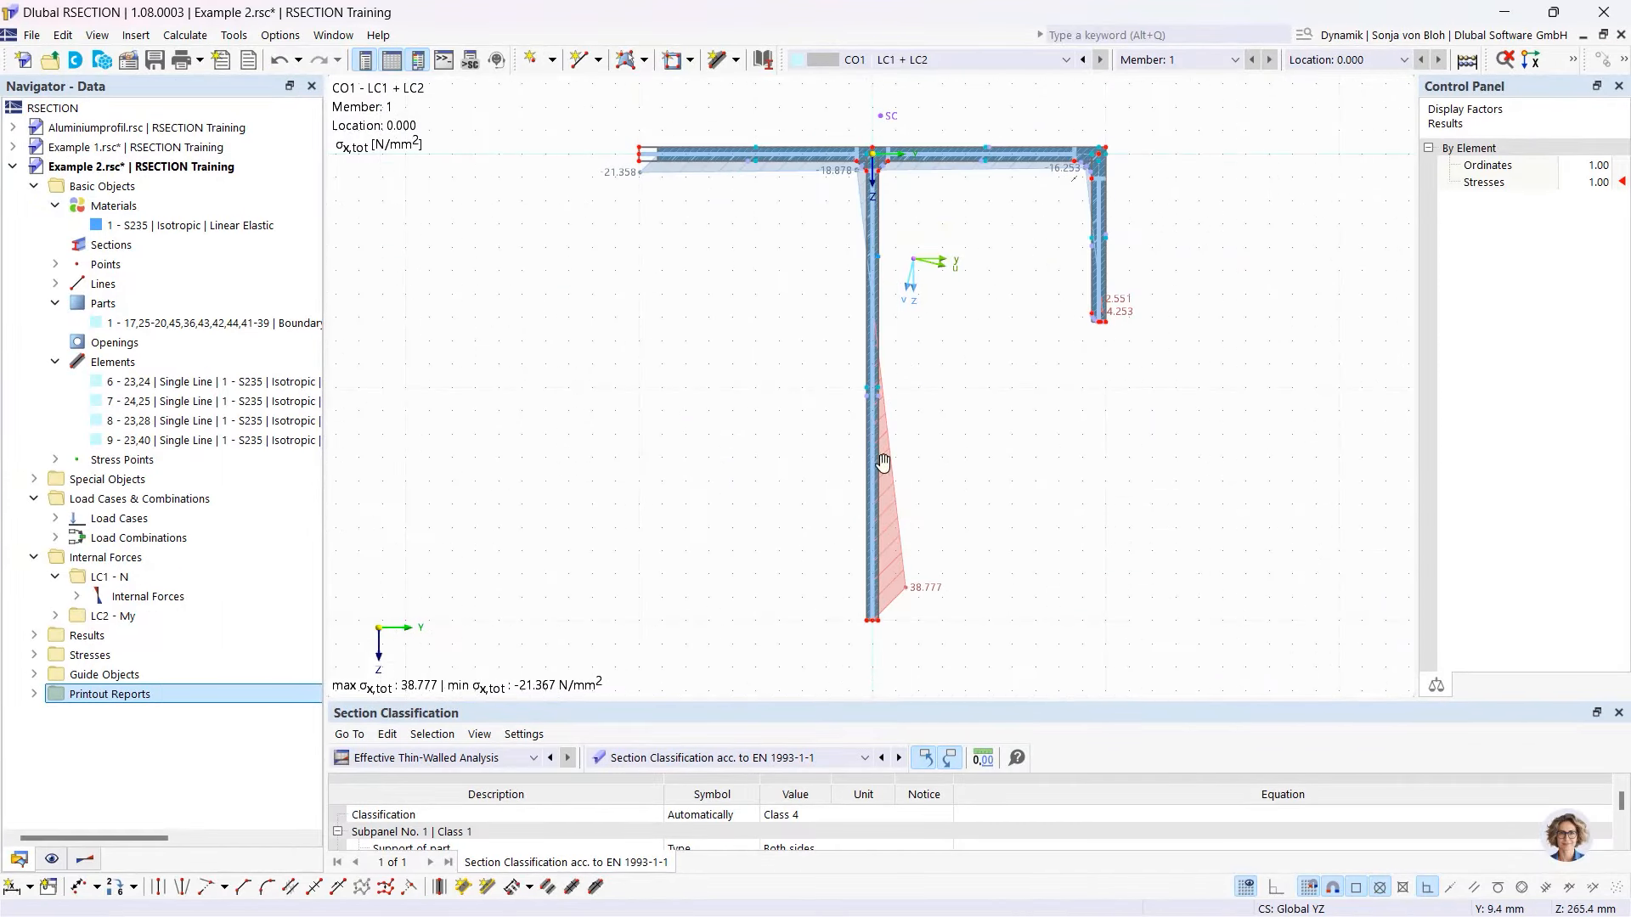
pyautogui.moveTo(883, 462); pyautogui.dragTo(807, 470, button='middle')
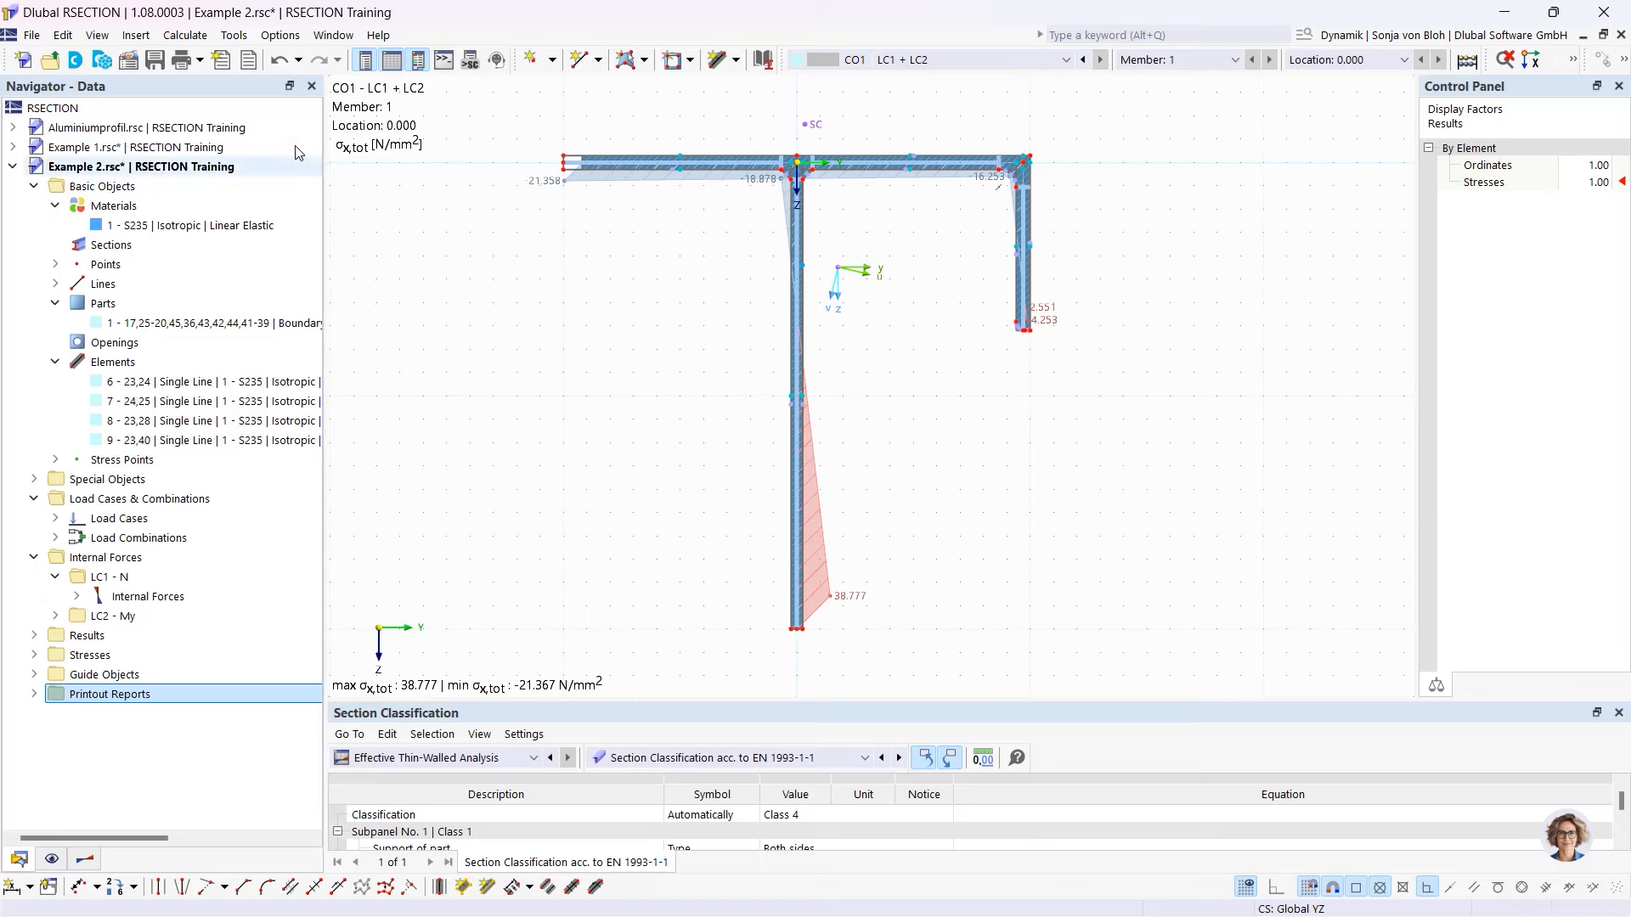
# - Add the current CO1 stress graphic to printout report 1 as a window-filling picture, then save and show the report
pyautogui.click(201, 63)
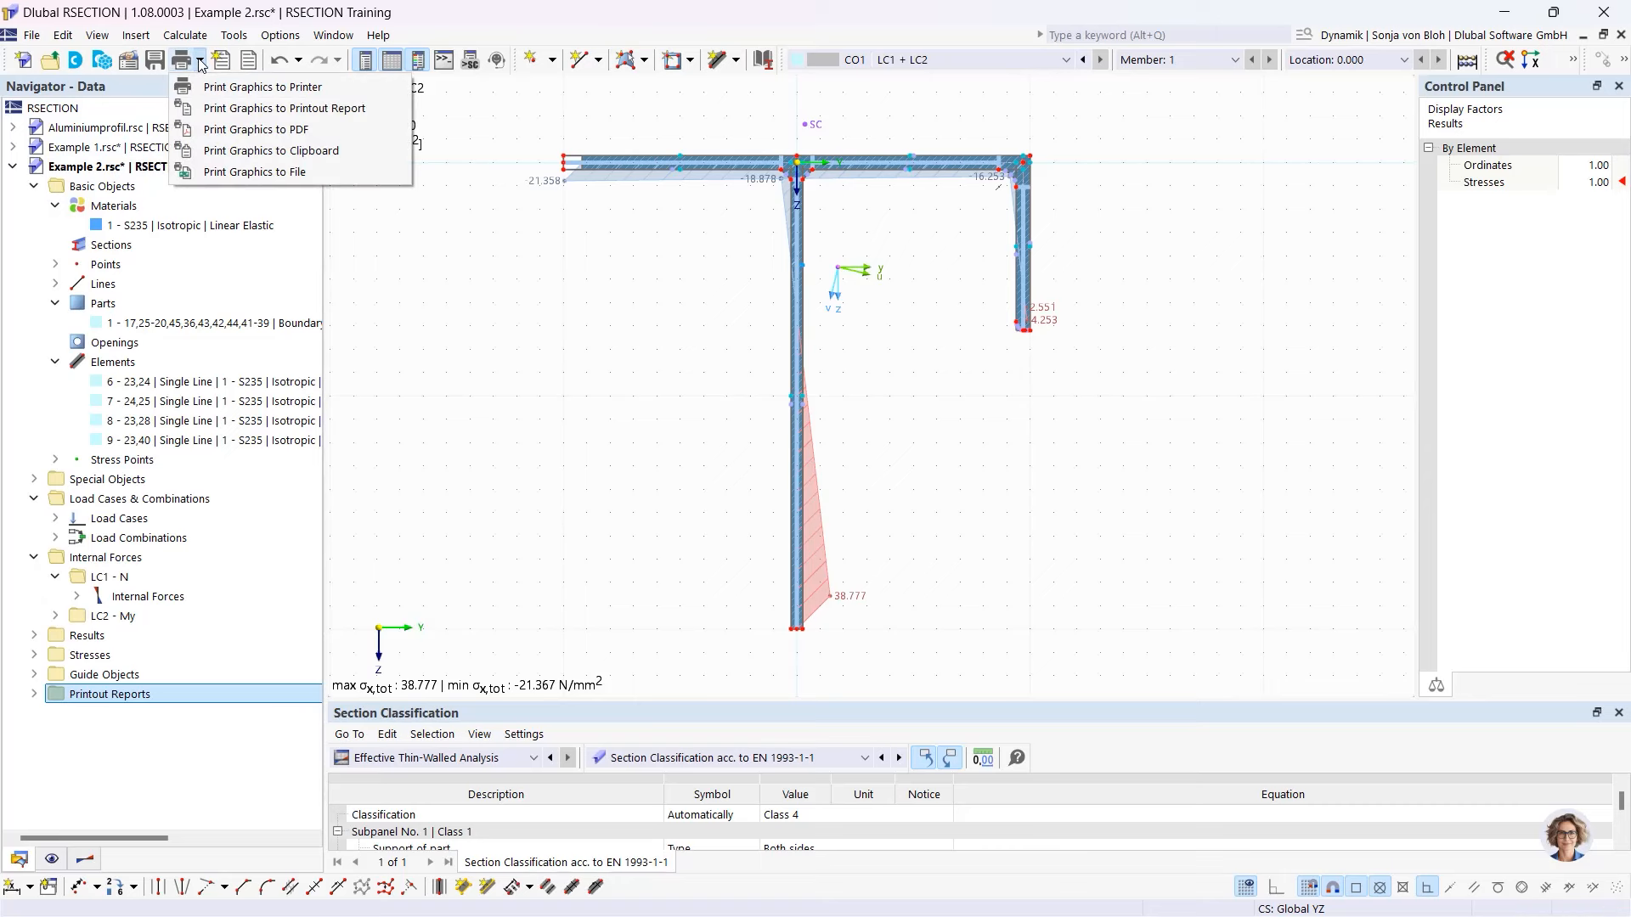
pyautogui.click(253, 110)
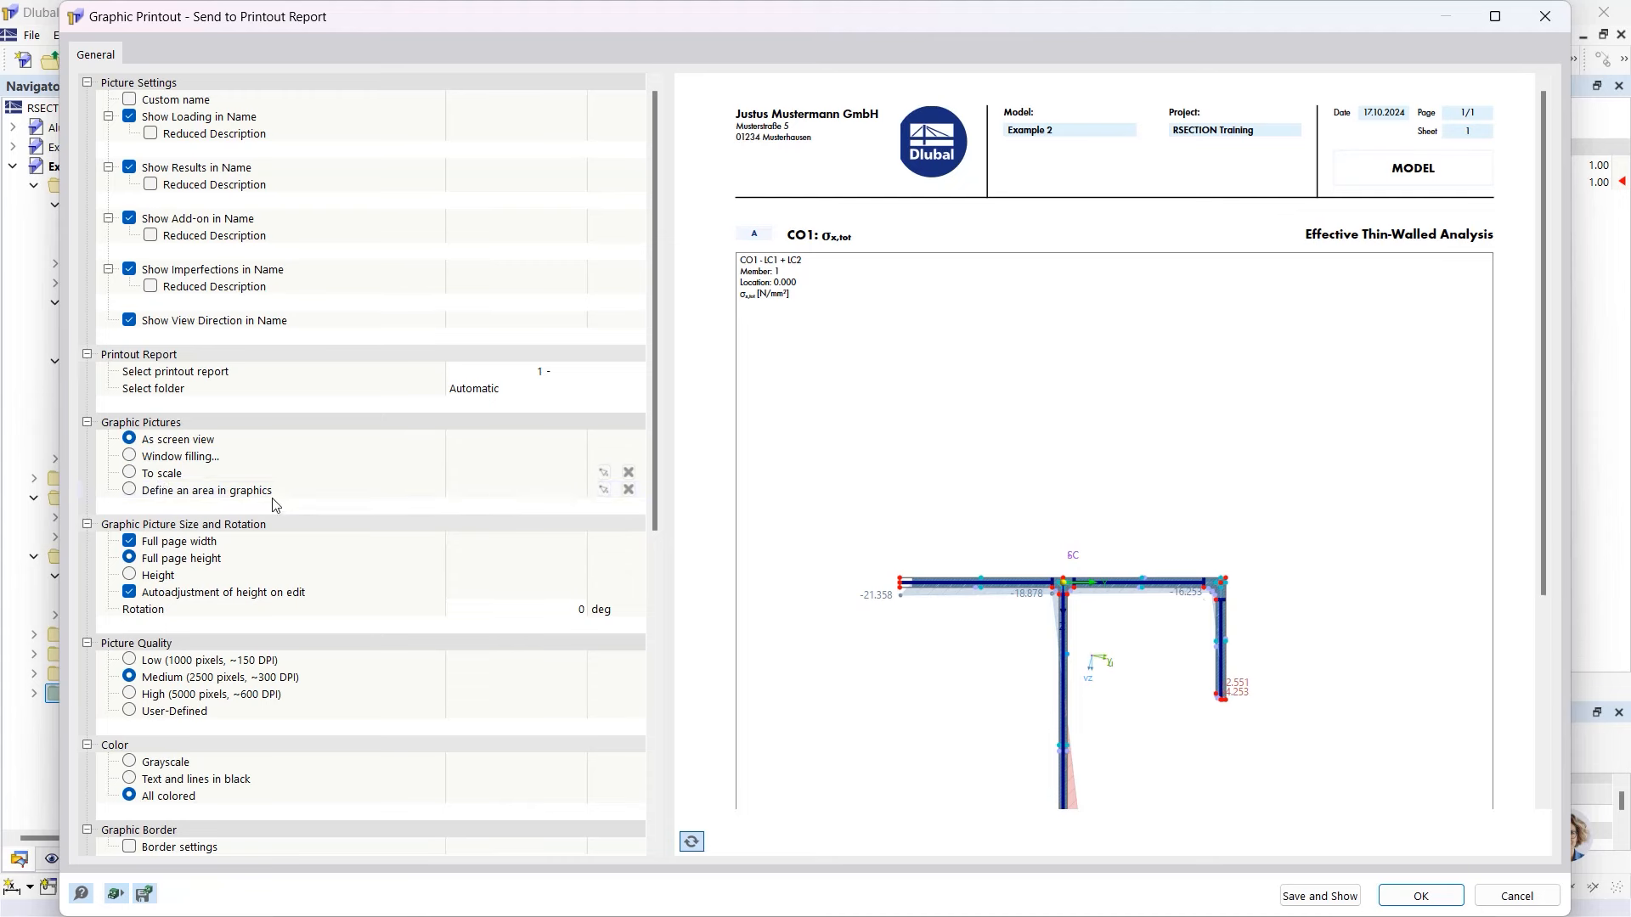
pyautogui.click(131, 460)
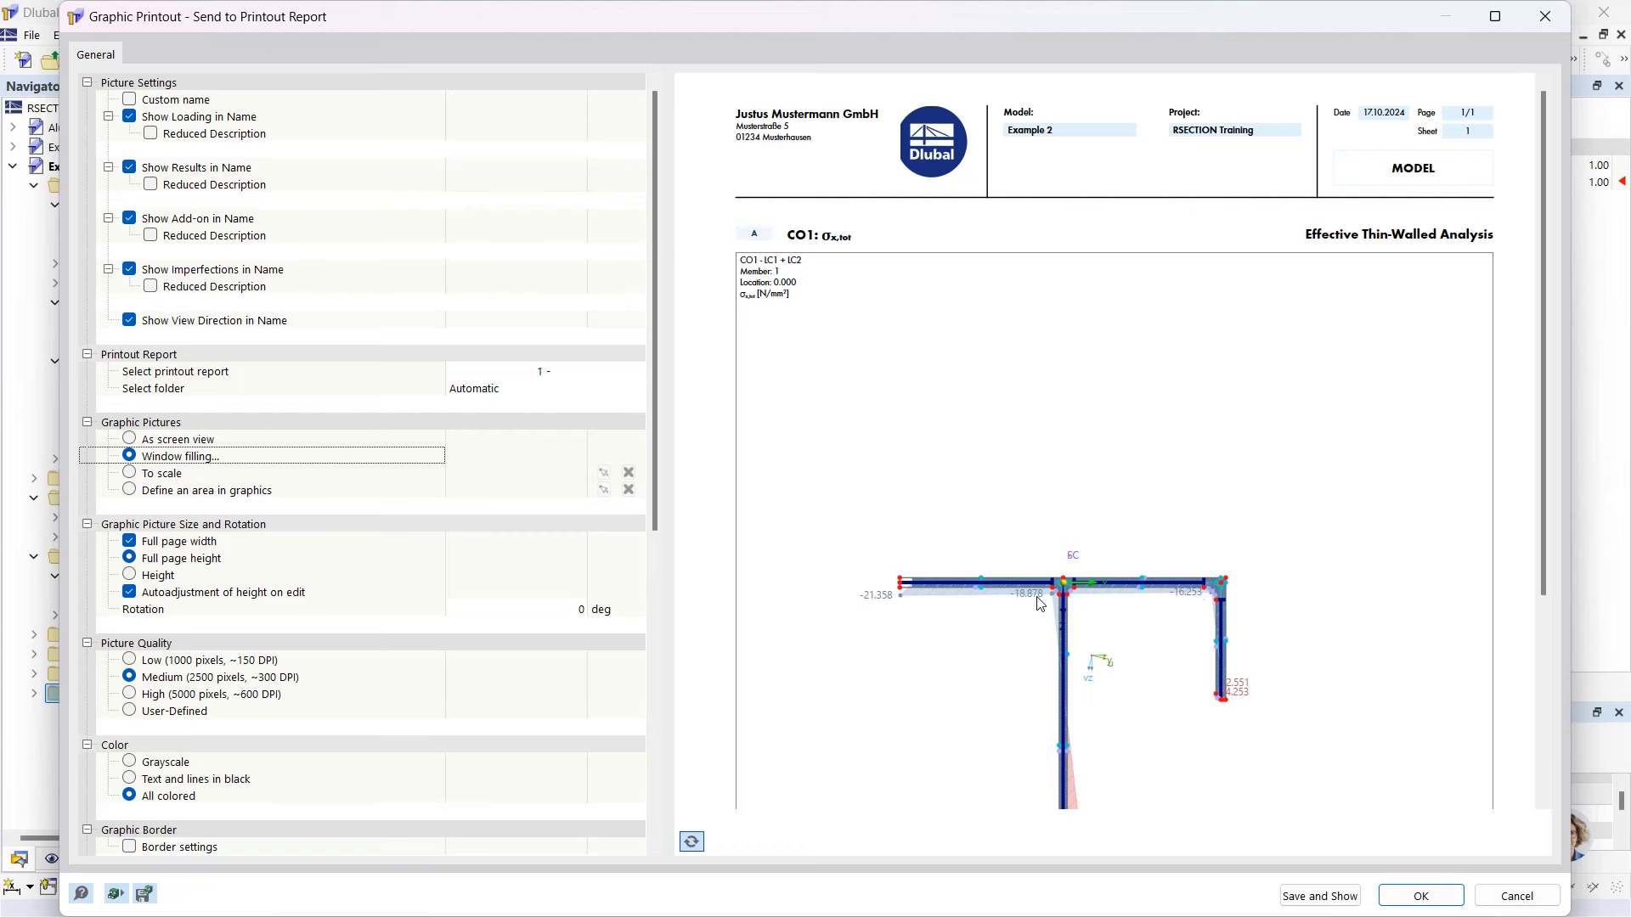
pyautogui.scroll(-1, 1079, 540)
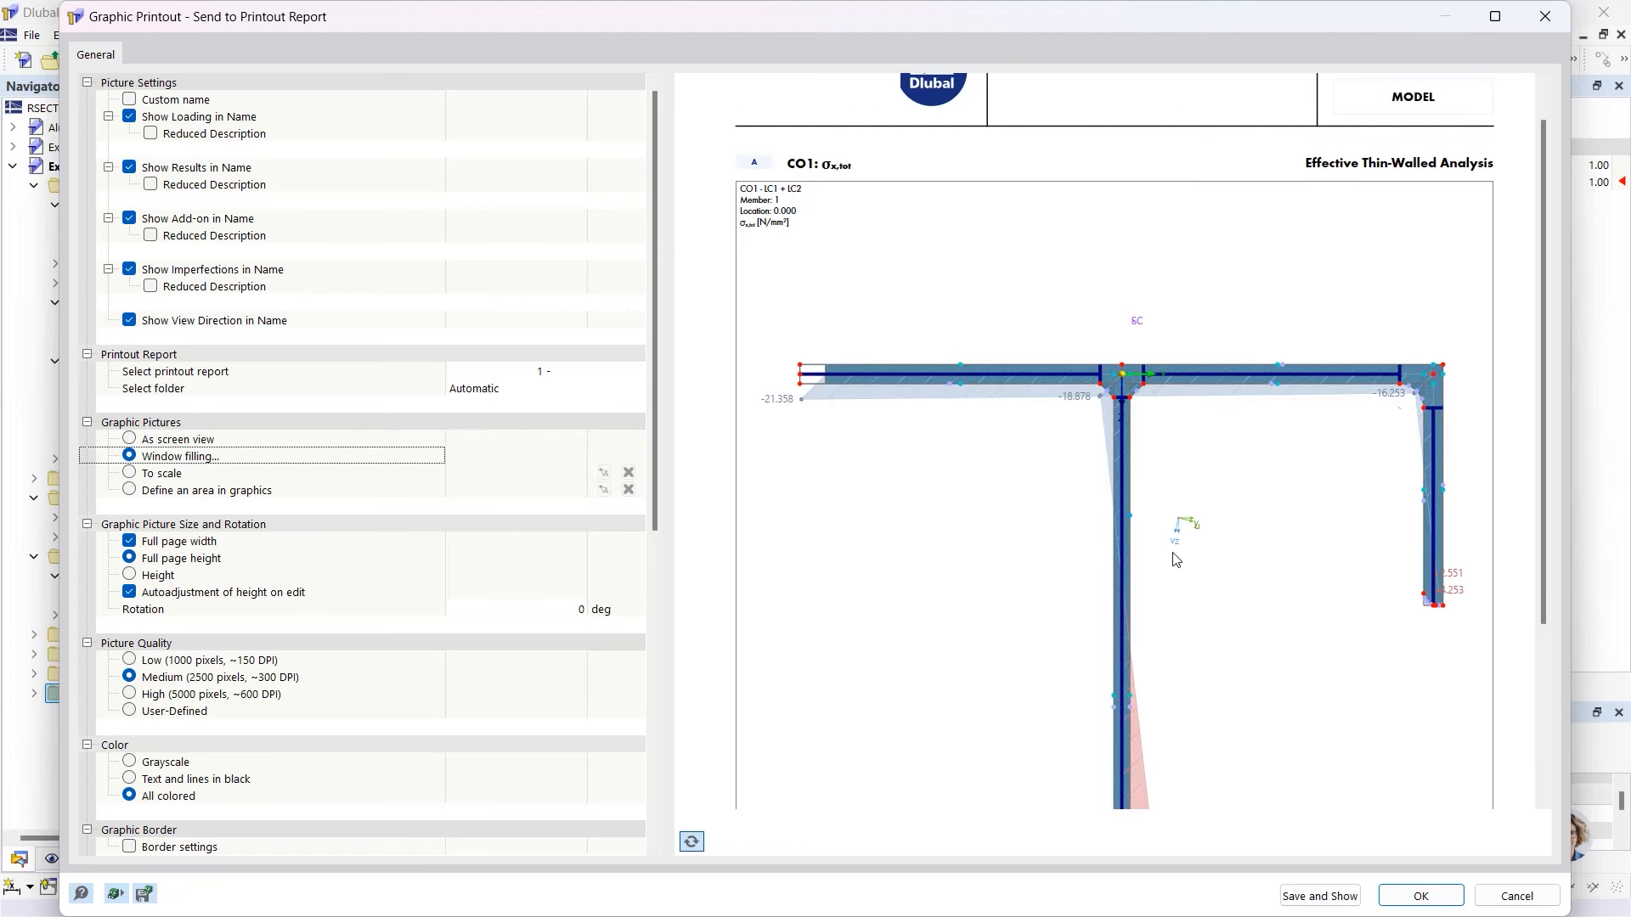
pyautogui.scroll(-2, 1181, 554)
pyautogui.scroll(1, 1201, 526)
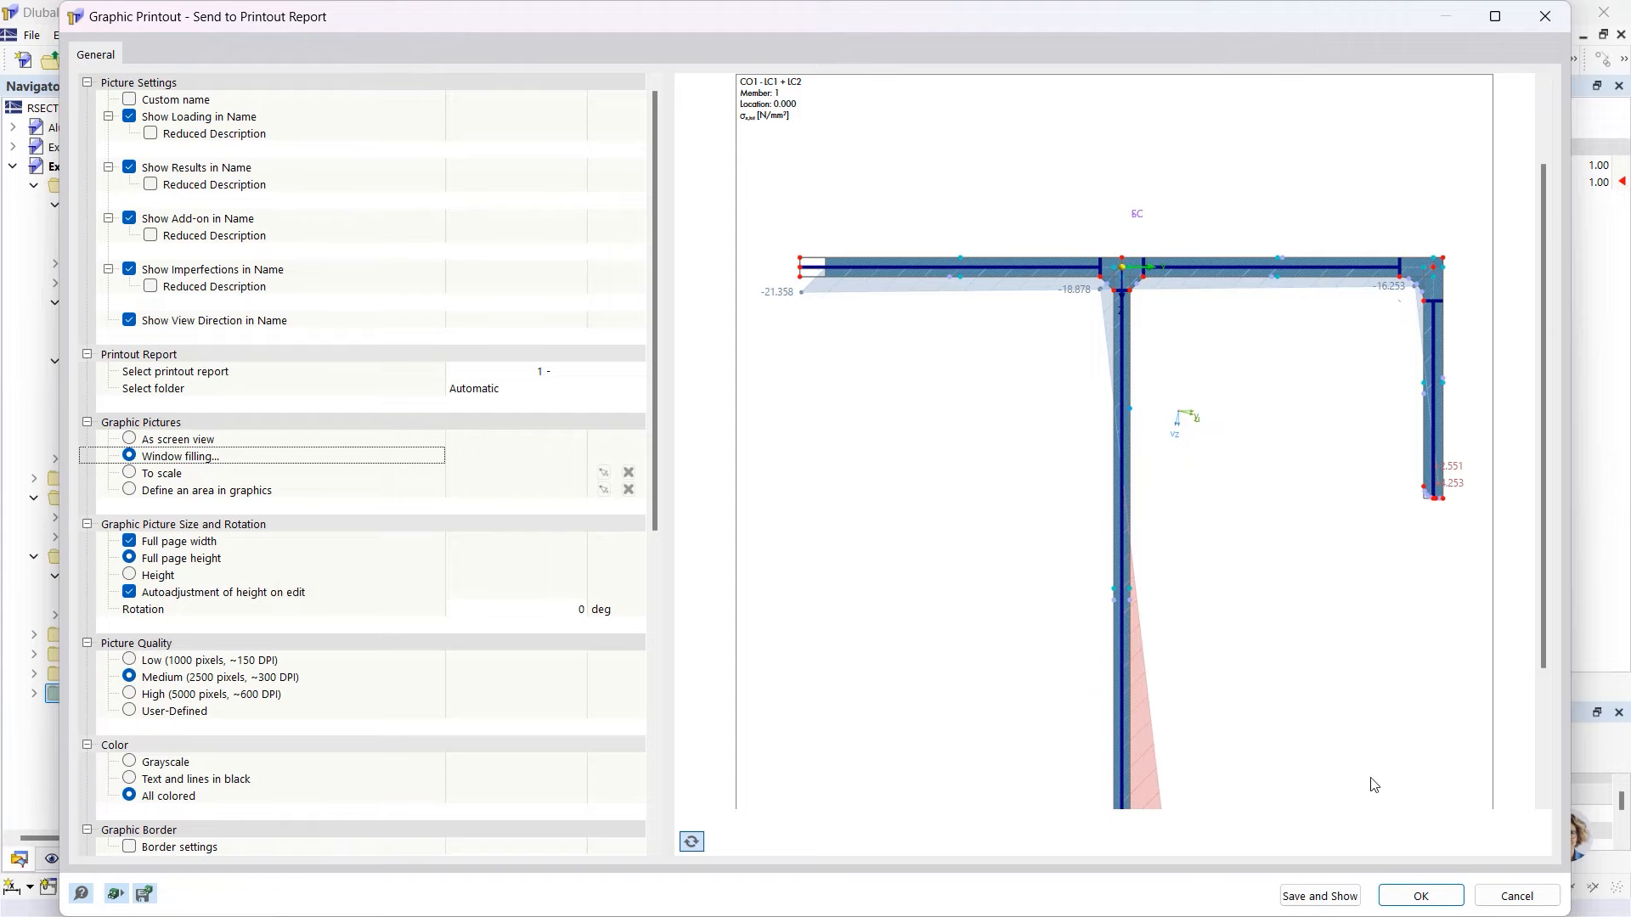
pyautogui.click(1318, 896)
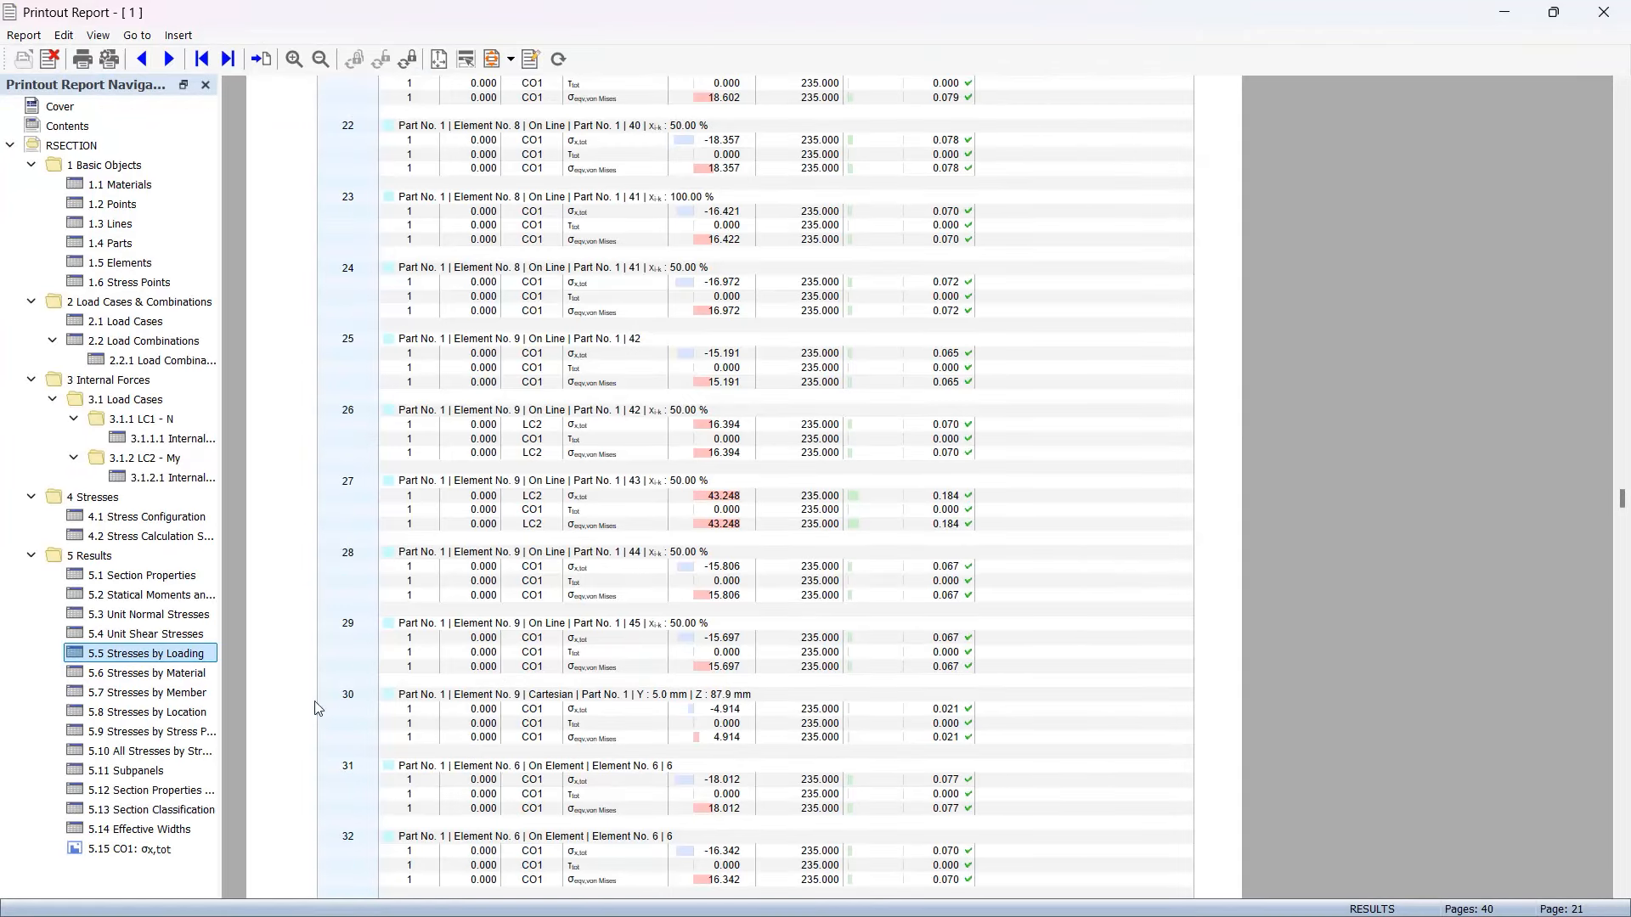
# - Examine the CO1 stress graphic in chapter 5.15 of the printout report and close the report
pyautogui.click(141, 851)
pyautogui.scroll(-5, 743, 539)
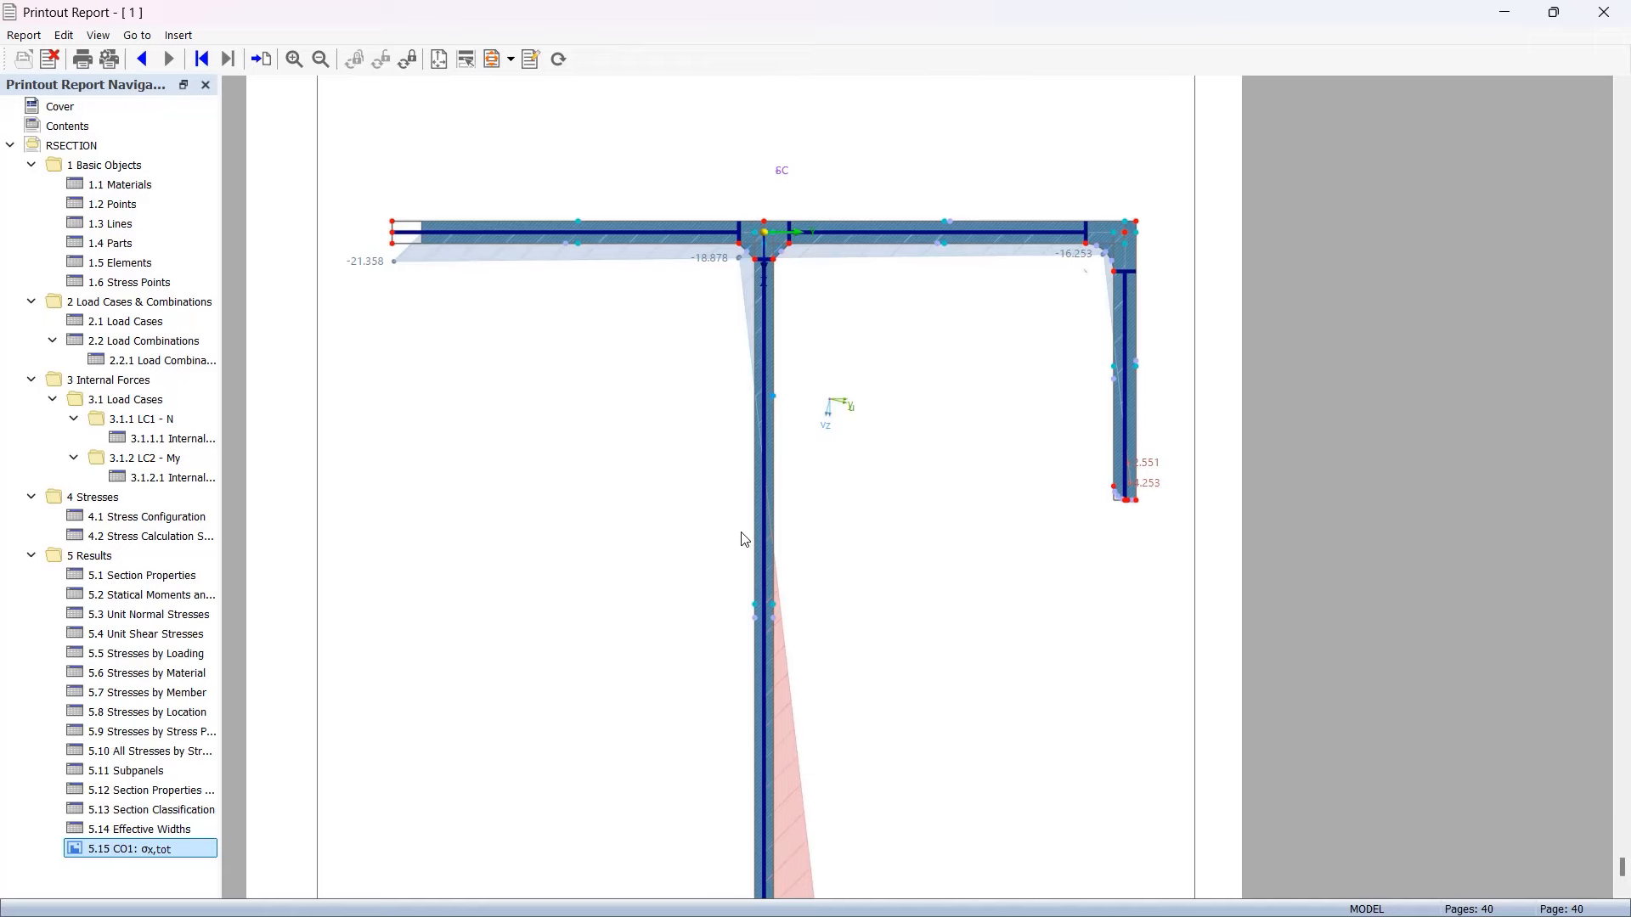
pyautogui.scroll(-2, 743, 539)
pyautogui.scroll(8, 743, 539)
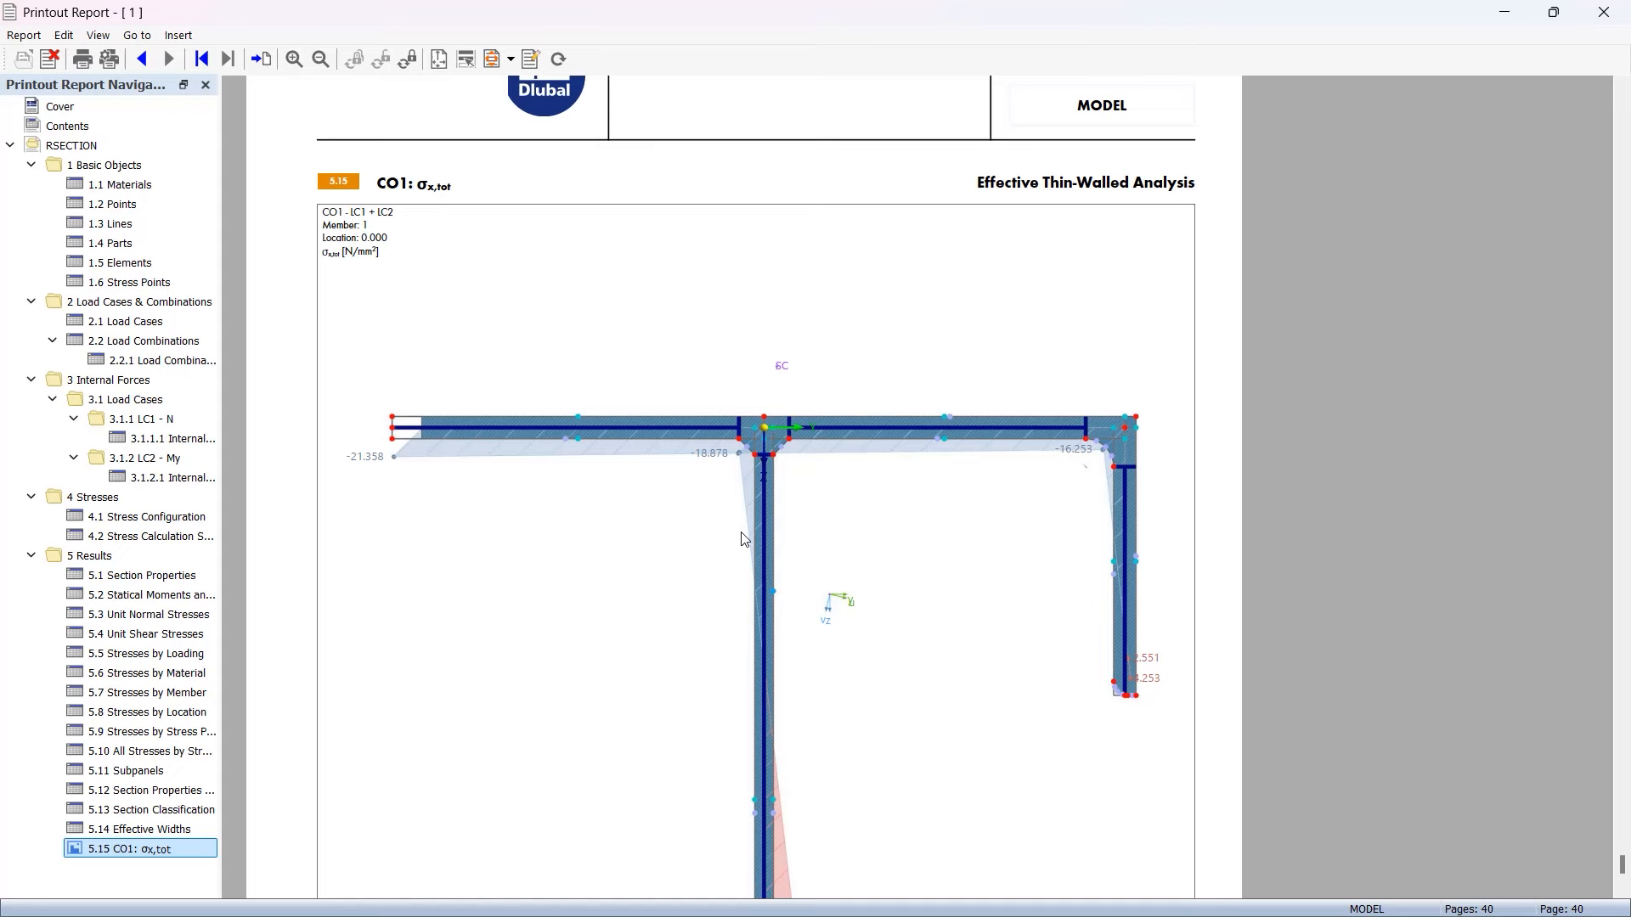
pyautogui.scroll(-1, 741, 540)
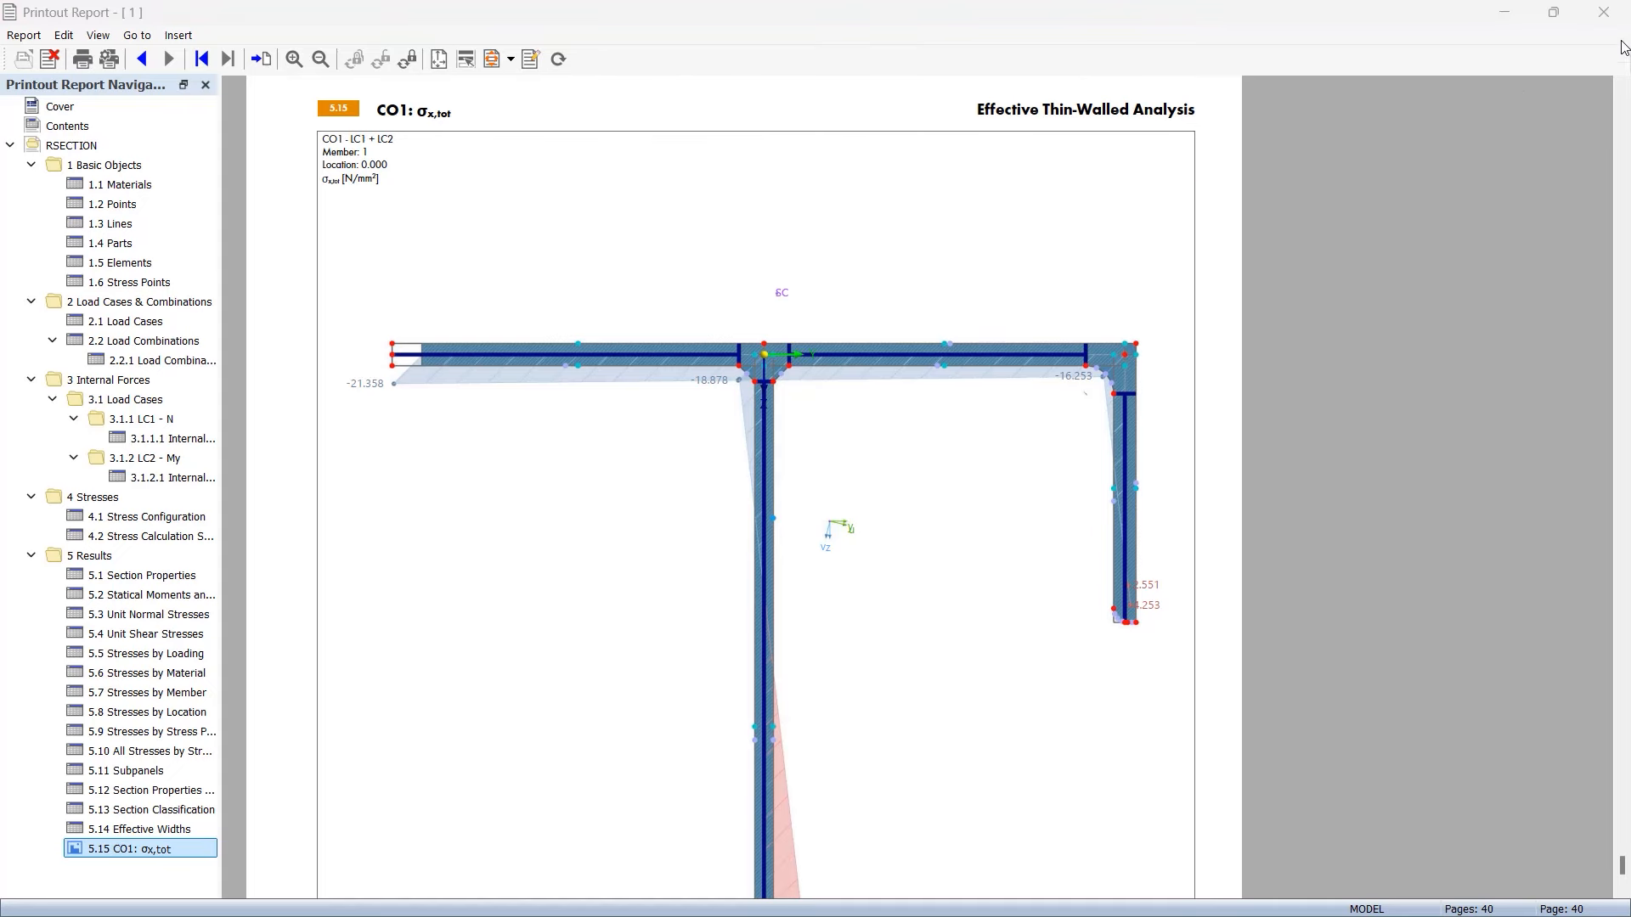
pyautogui.click(1604, 12)
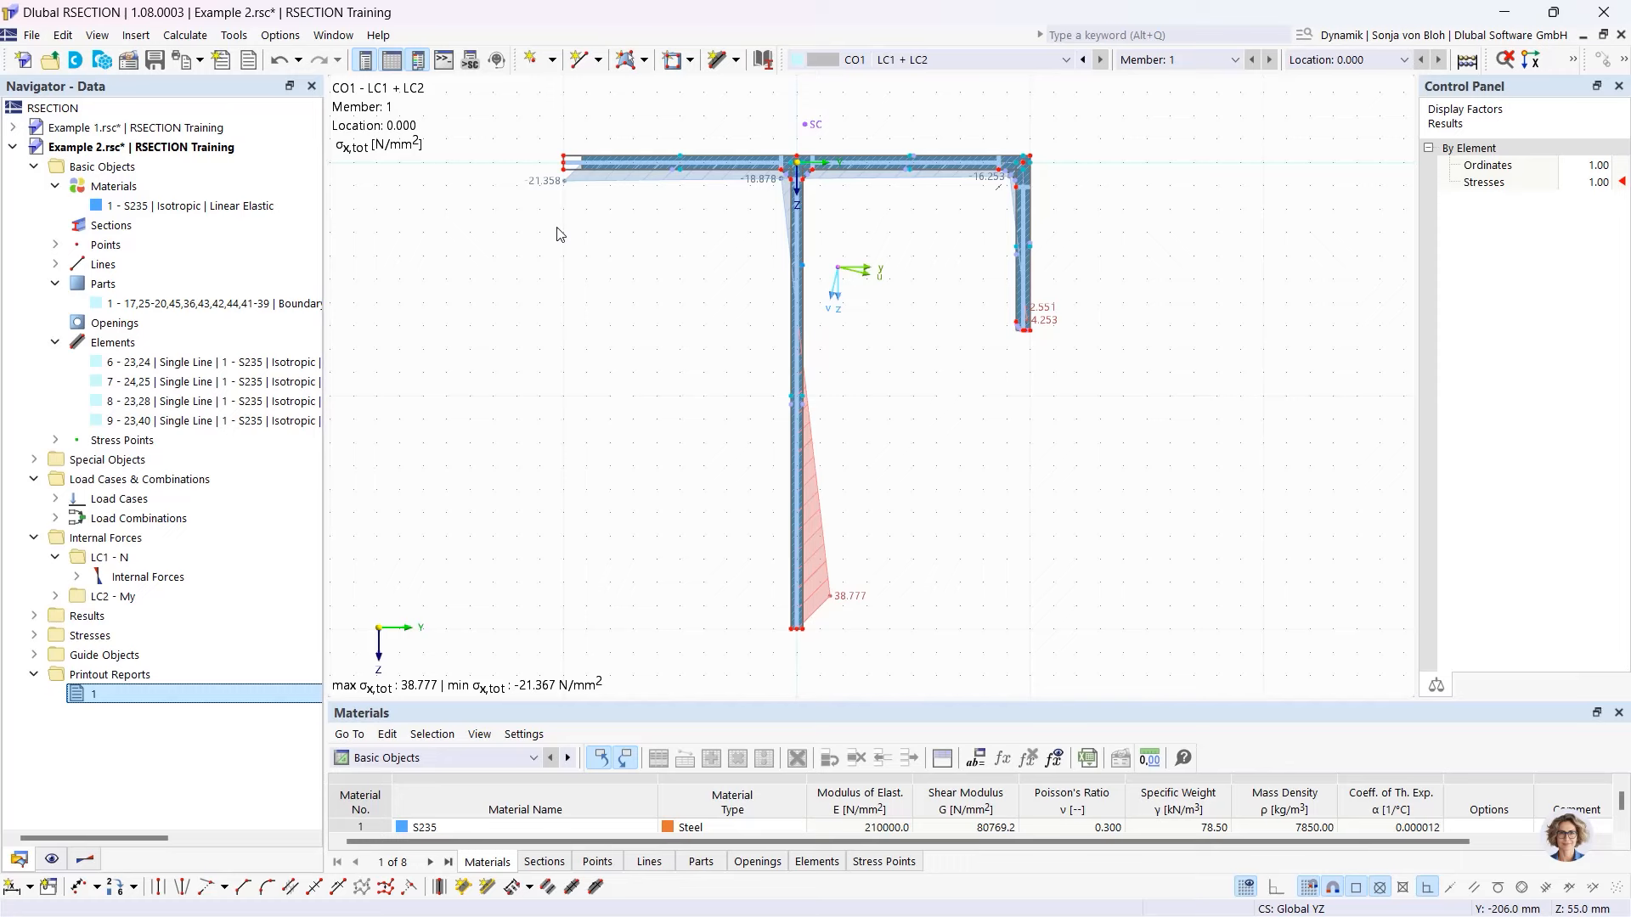
# - Import the DXF file Aluprofil.dxf as a separate model instead of into the active one
pyautogui.click(32, 36)
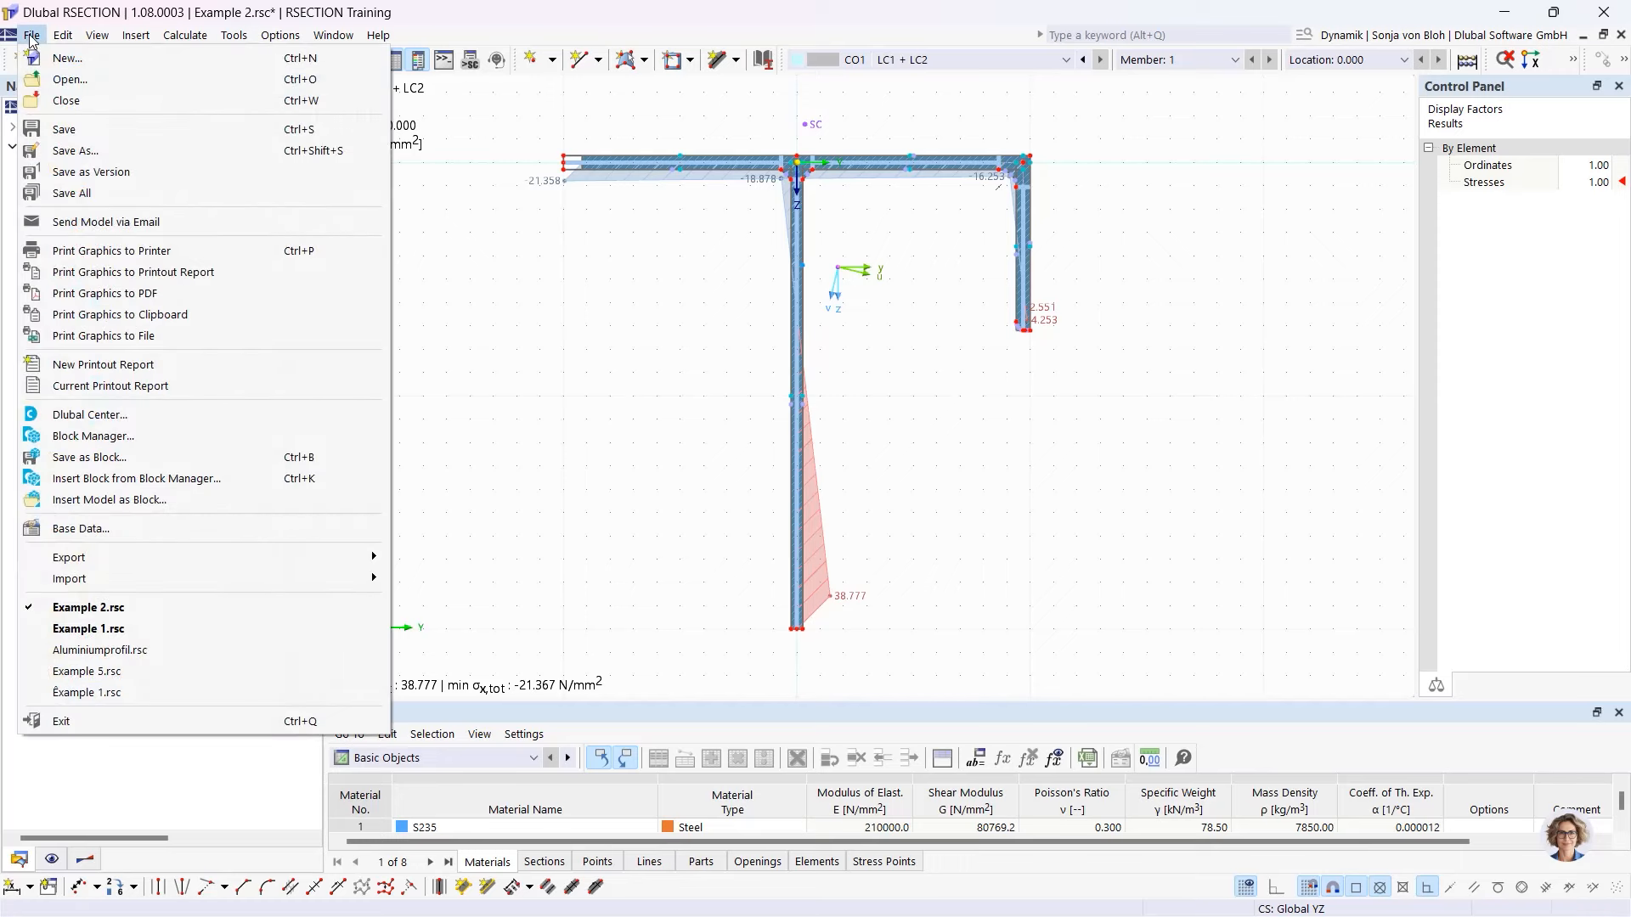
pyautogui.moveTo(154, 581)
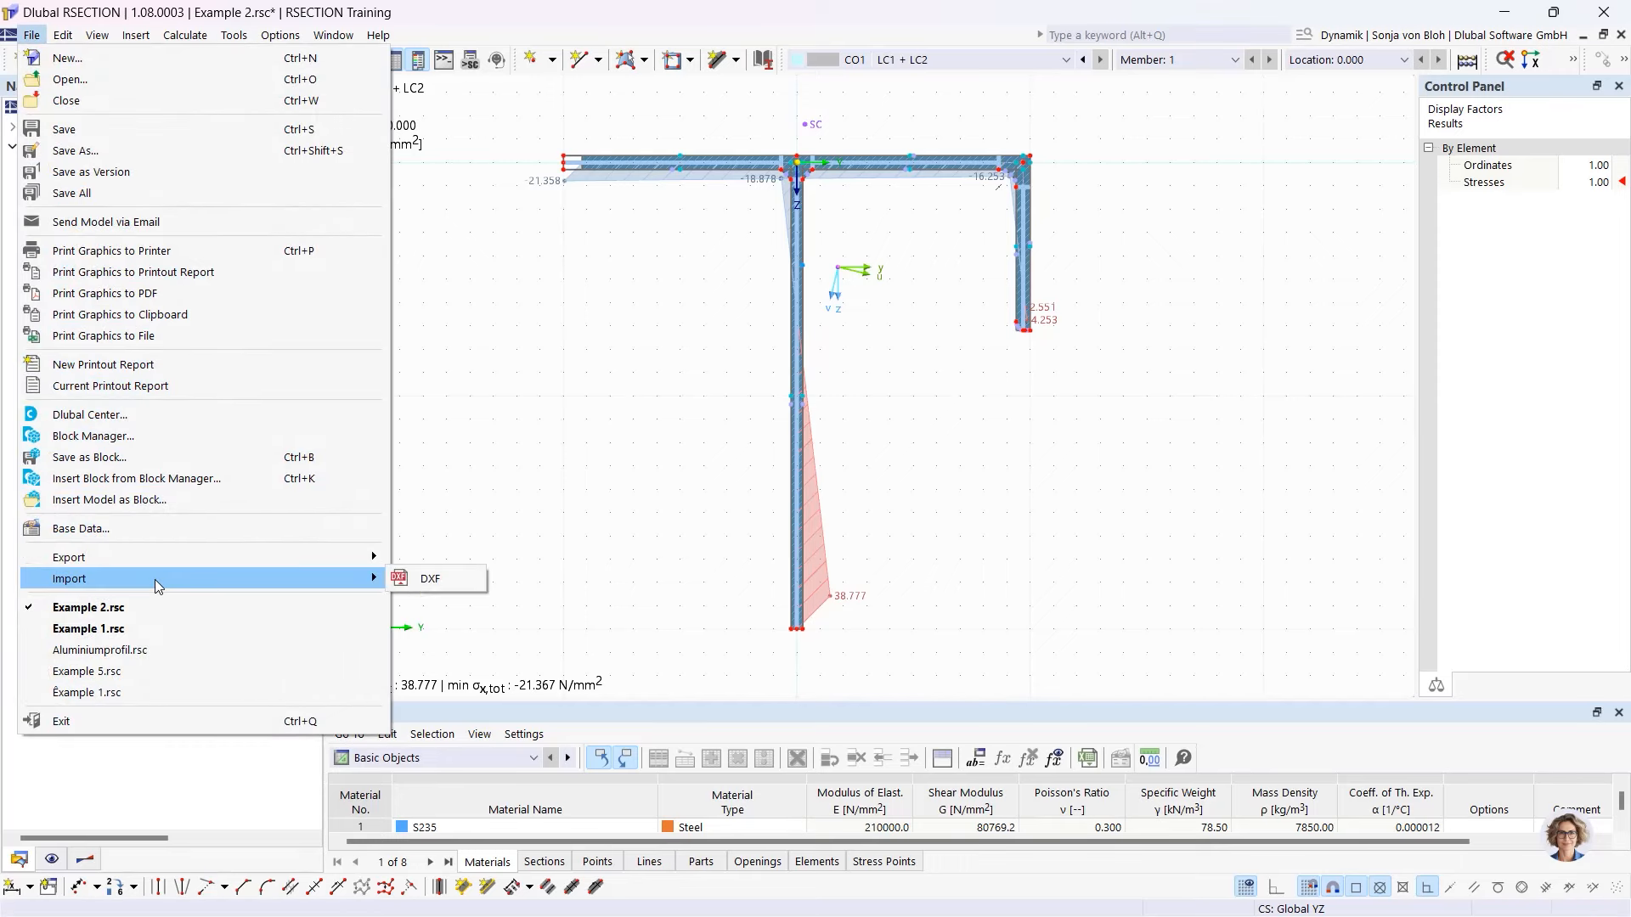
pyautogui.click(440, 577)
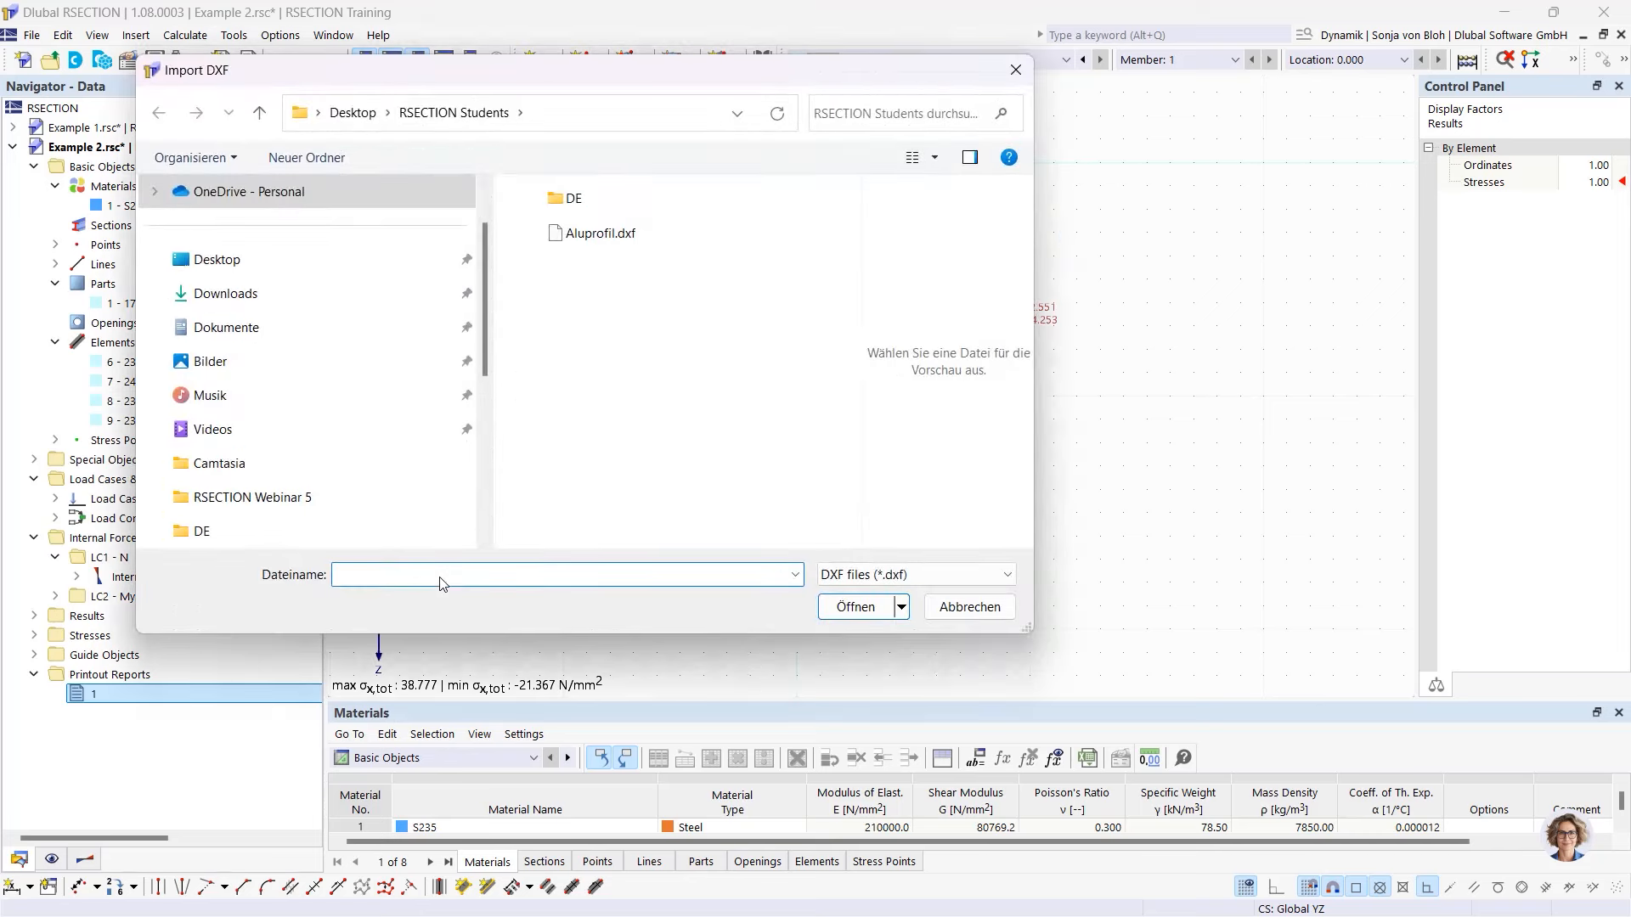
pyautogui.click(620, 239)
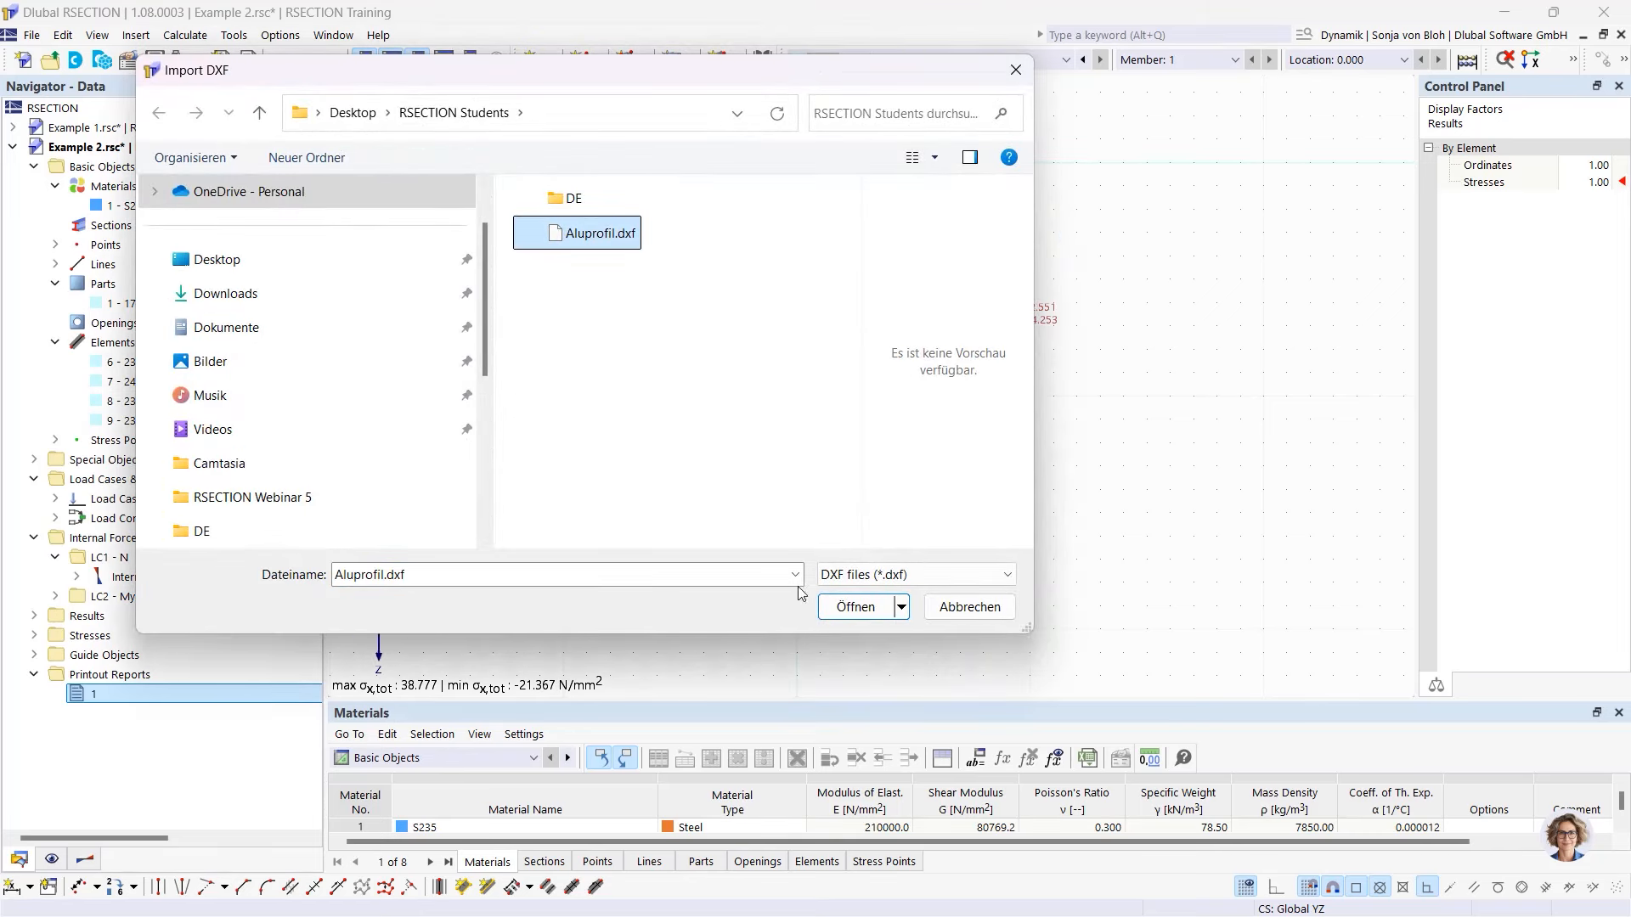
pyautogui.click(850, 609)
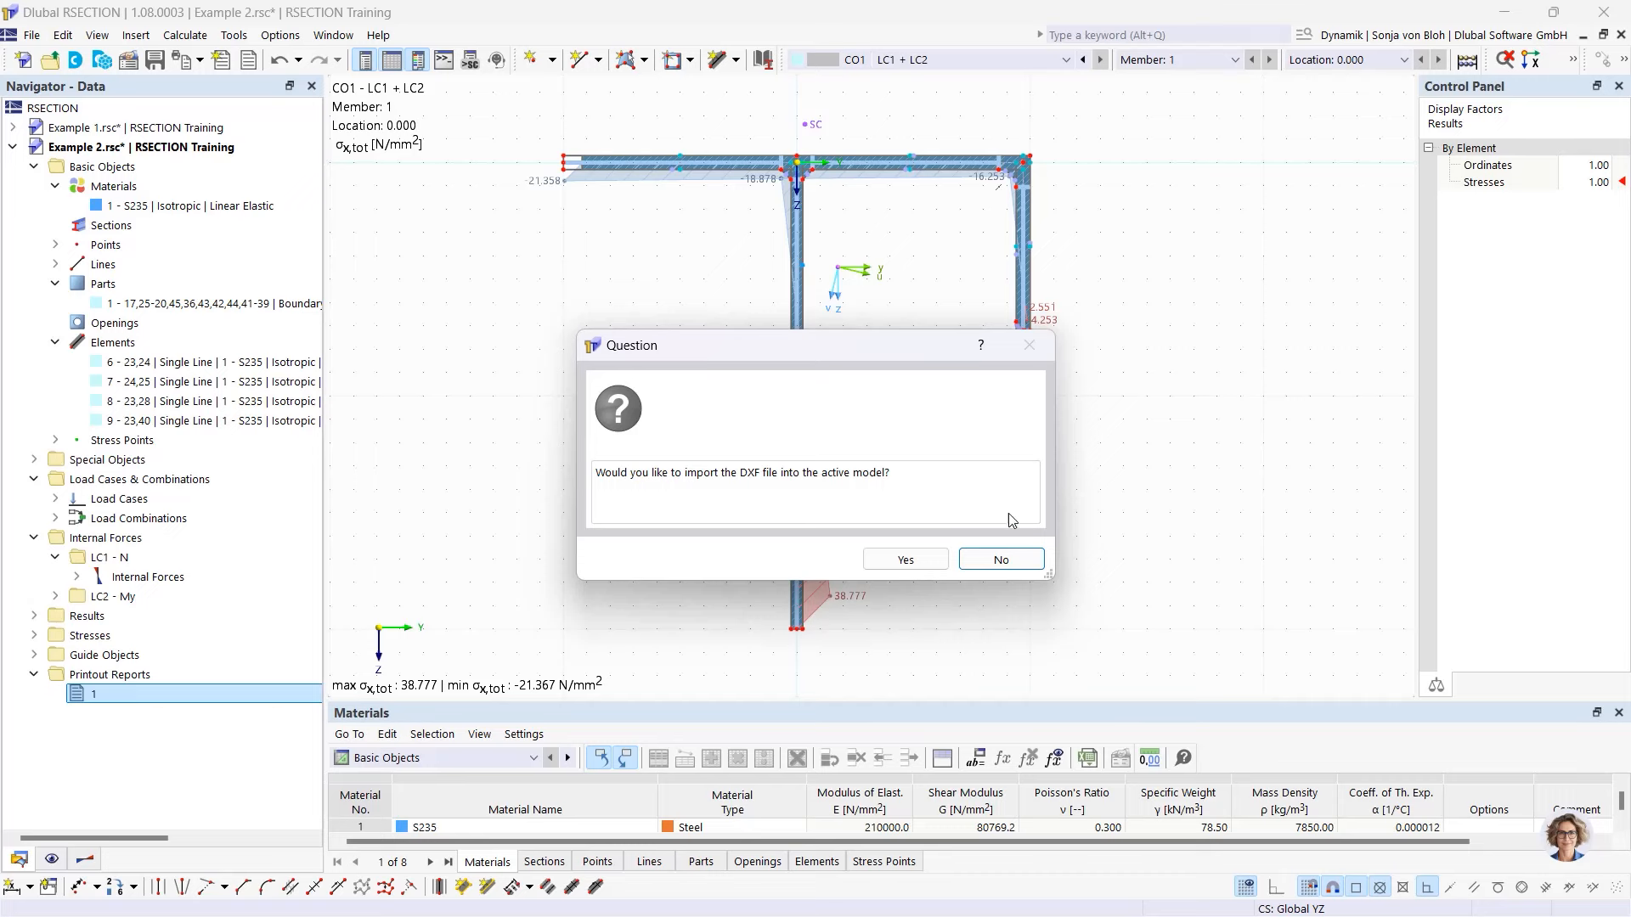
pyautogui.click(1019, 564)
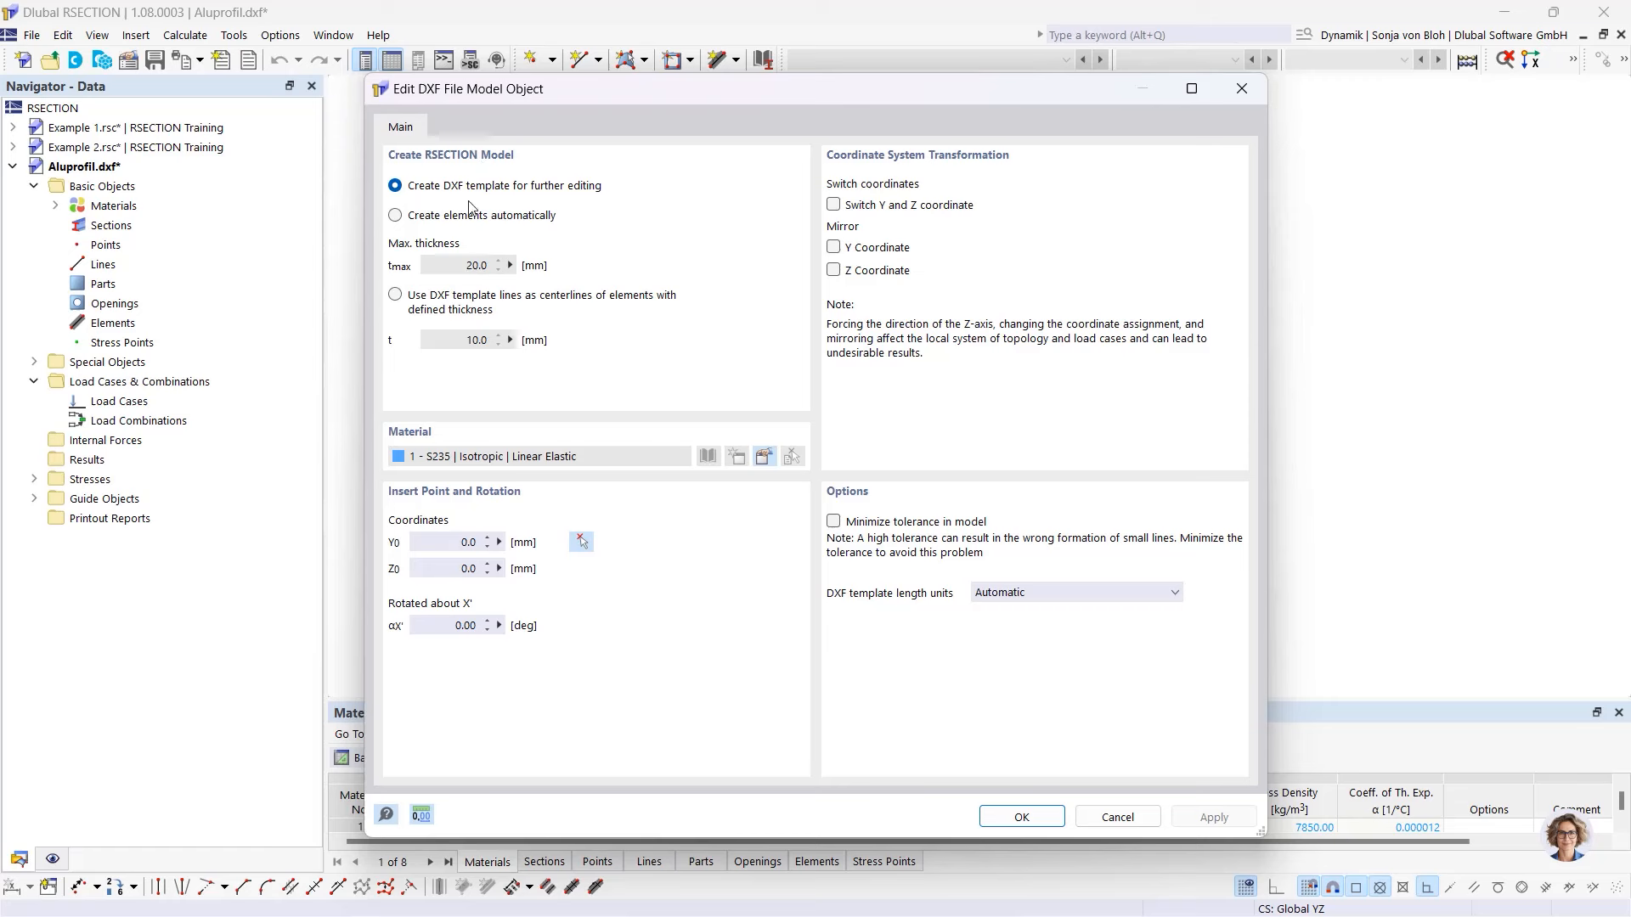
pyautogui.click(397, 217)
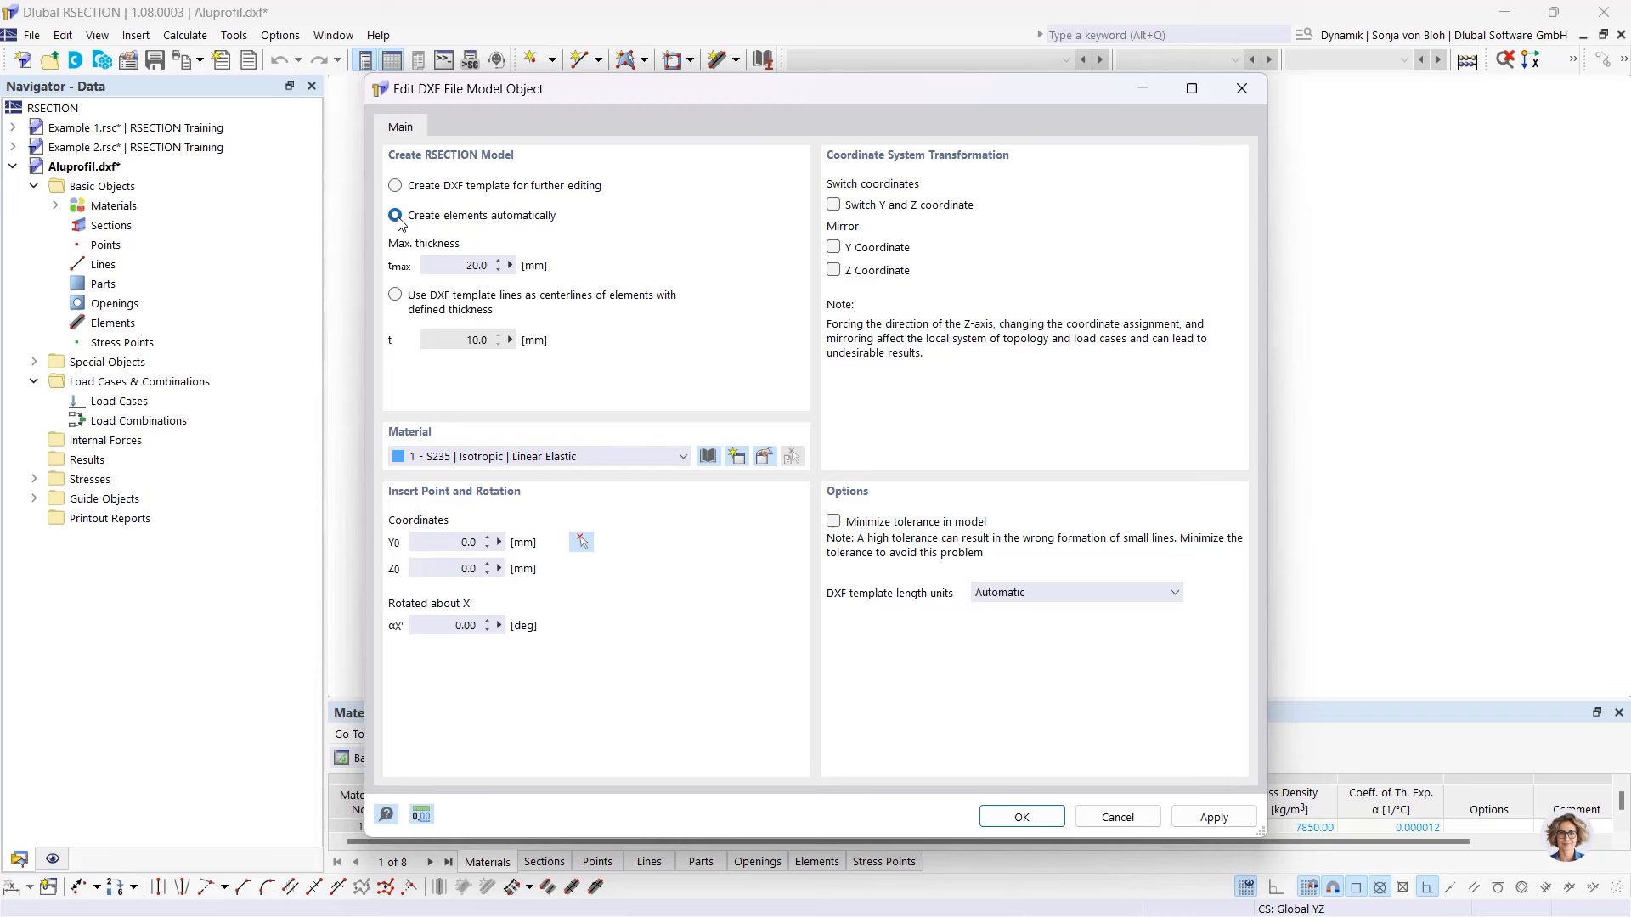
pyautogui.click(478, 265)
pyautogui.click(398, 297)
pyautogui.click(459, 342)
# - Import the DXF file as a template for further editing and close the import log
pyautogui.click(399, 188)
pyautogui.click(1015, 817)
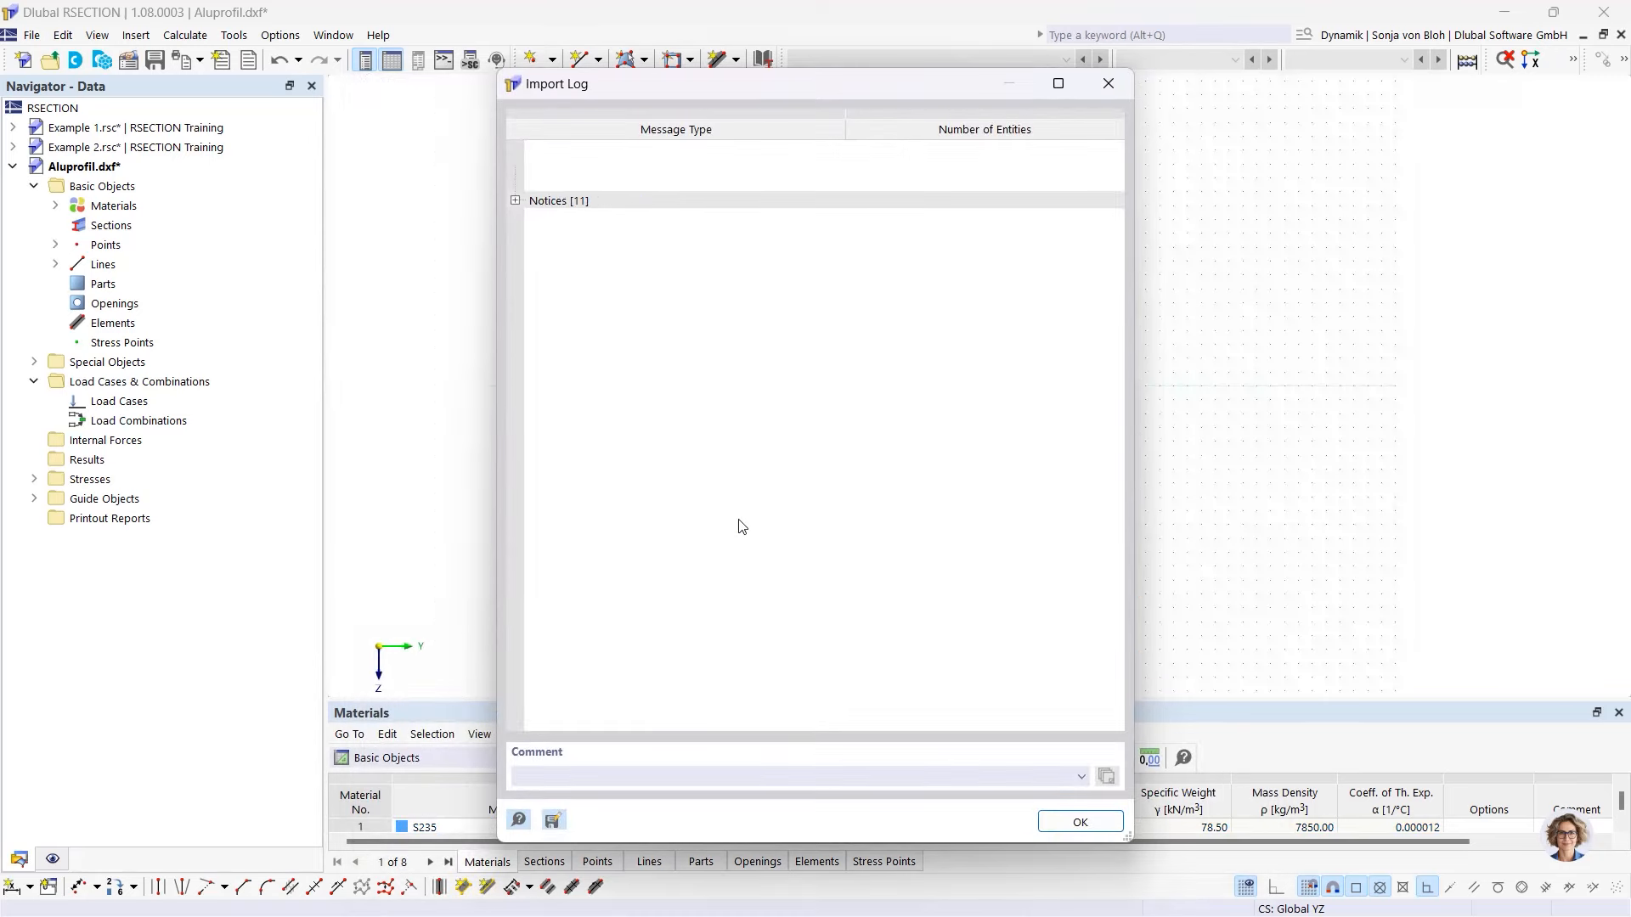
pyautogui.click(1081, 822)
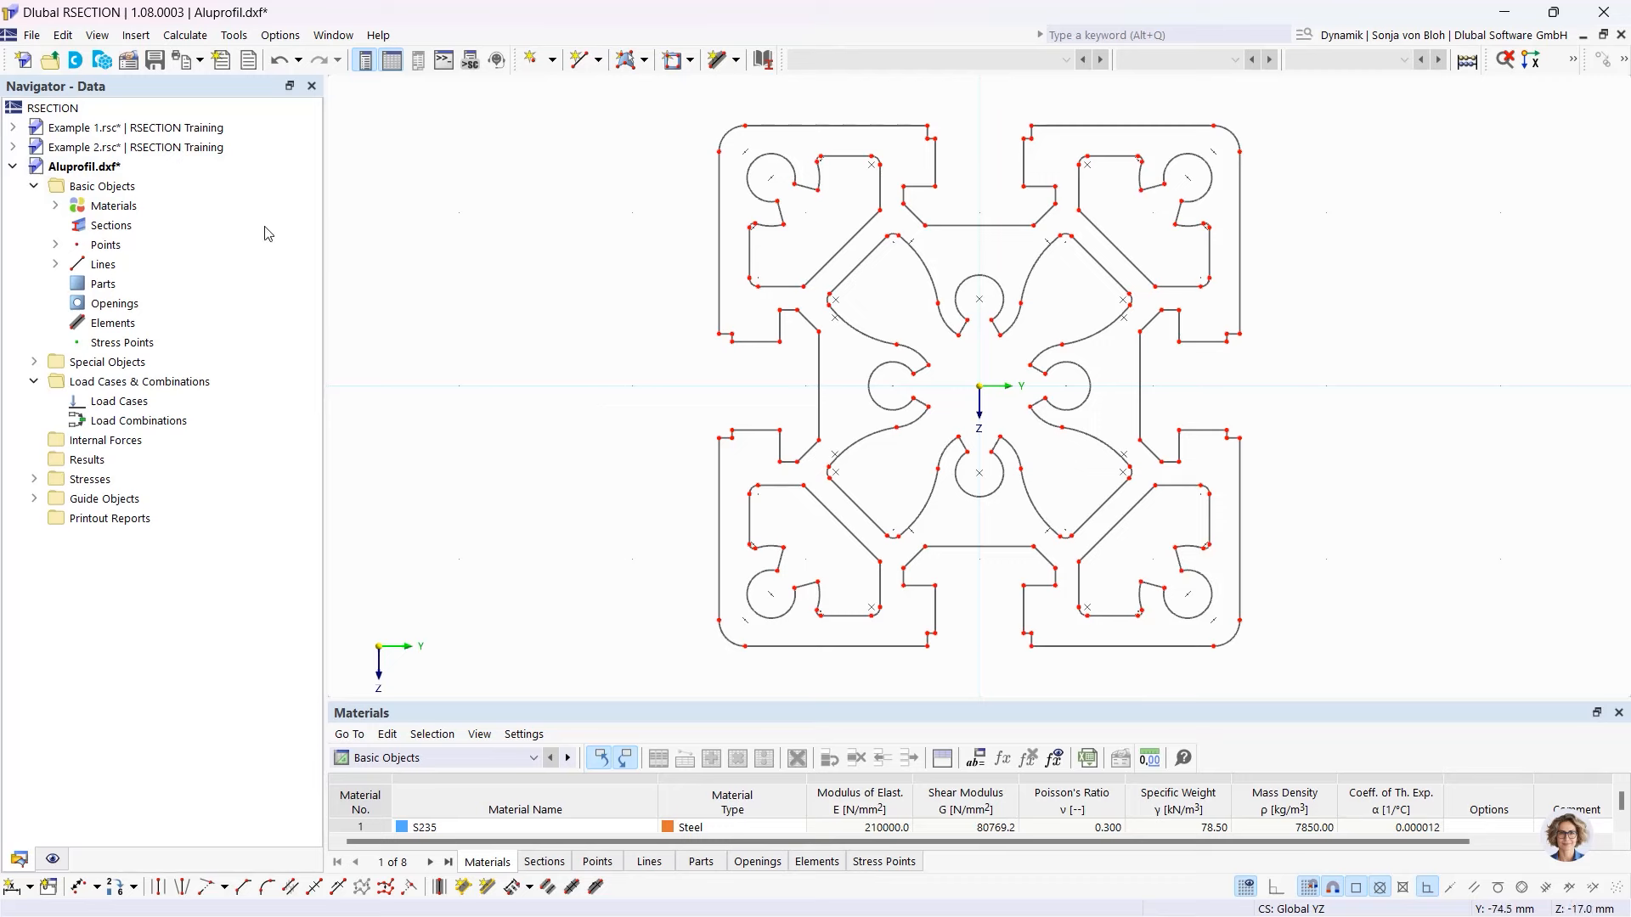
# - Review the base data of the Aluprofil model, including its analysis method and options, and close it
pyautogui.rightClick(146, 187)
pyautogui.click(202, 199)
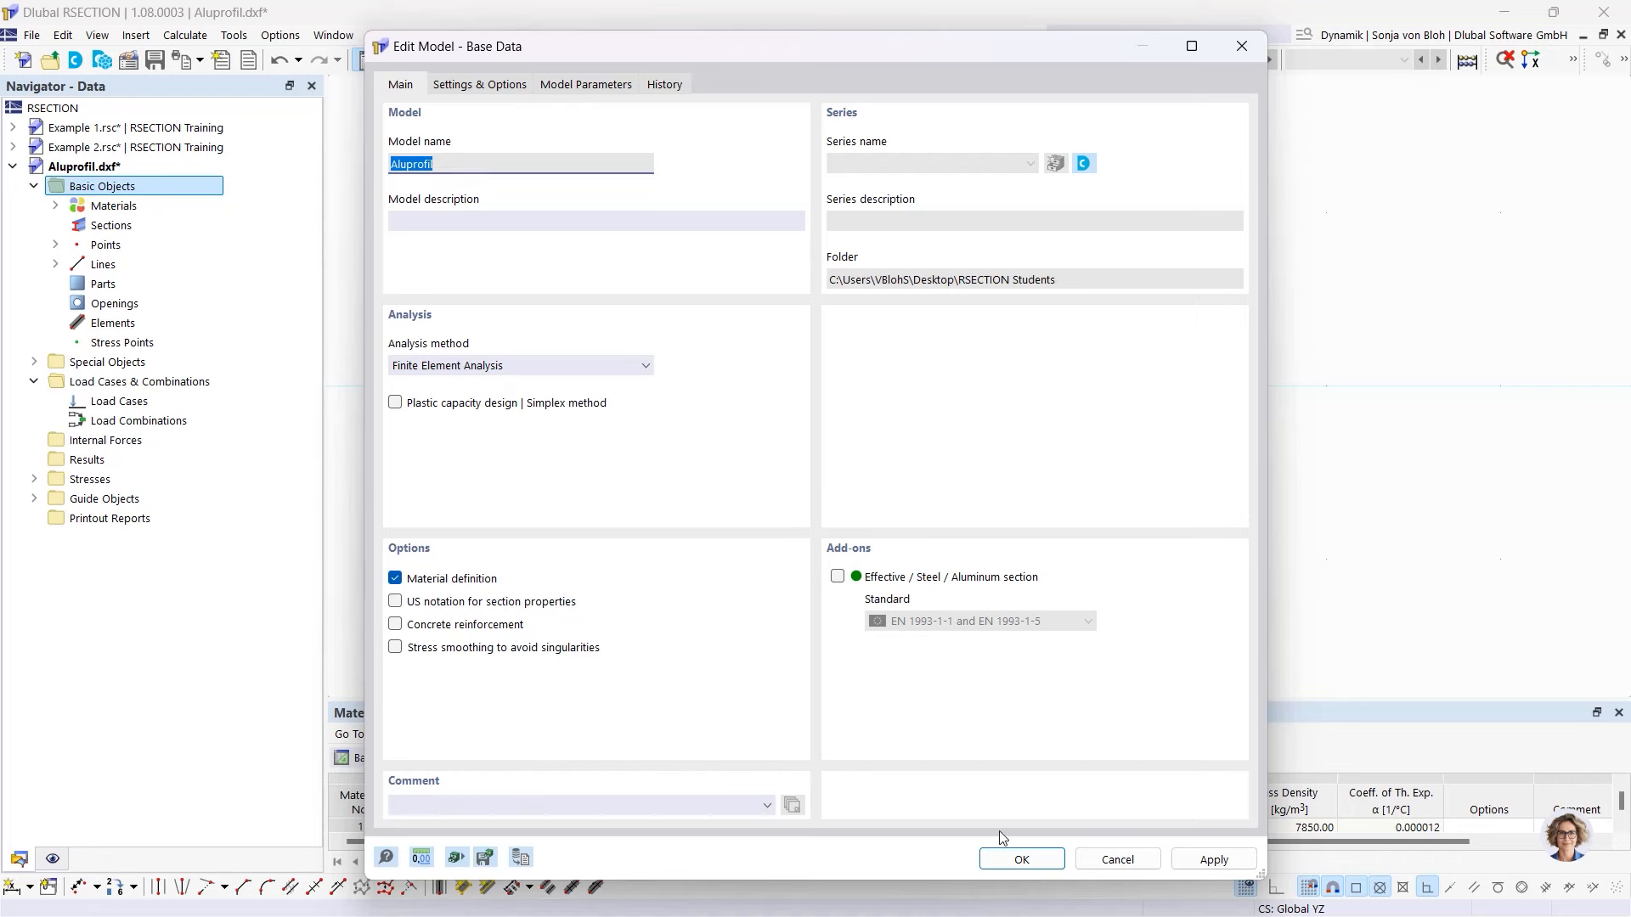
pyautogui.click(1044, 866)
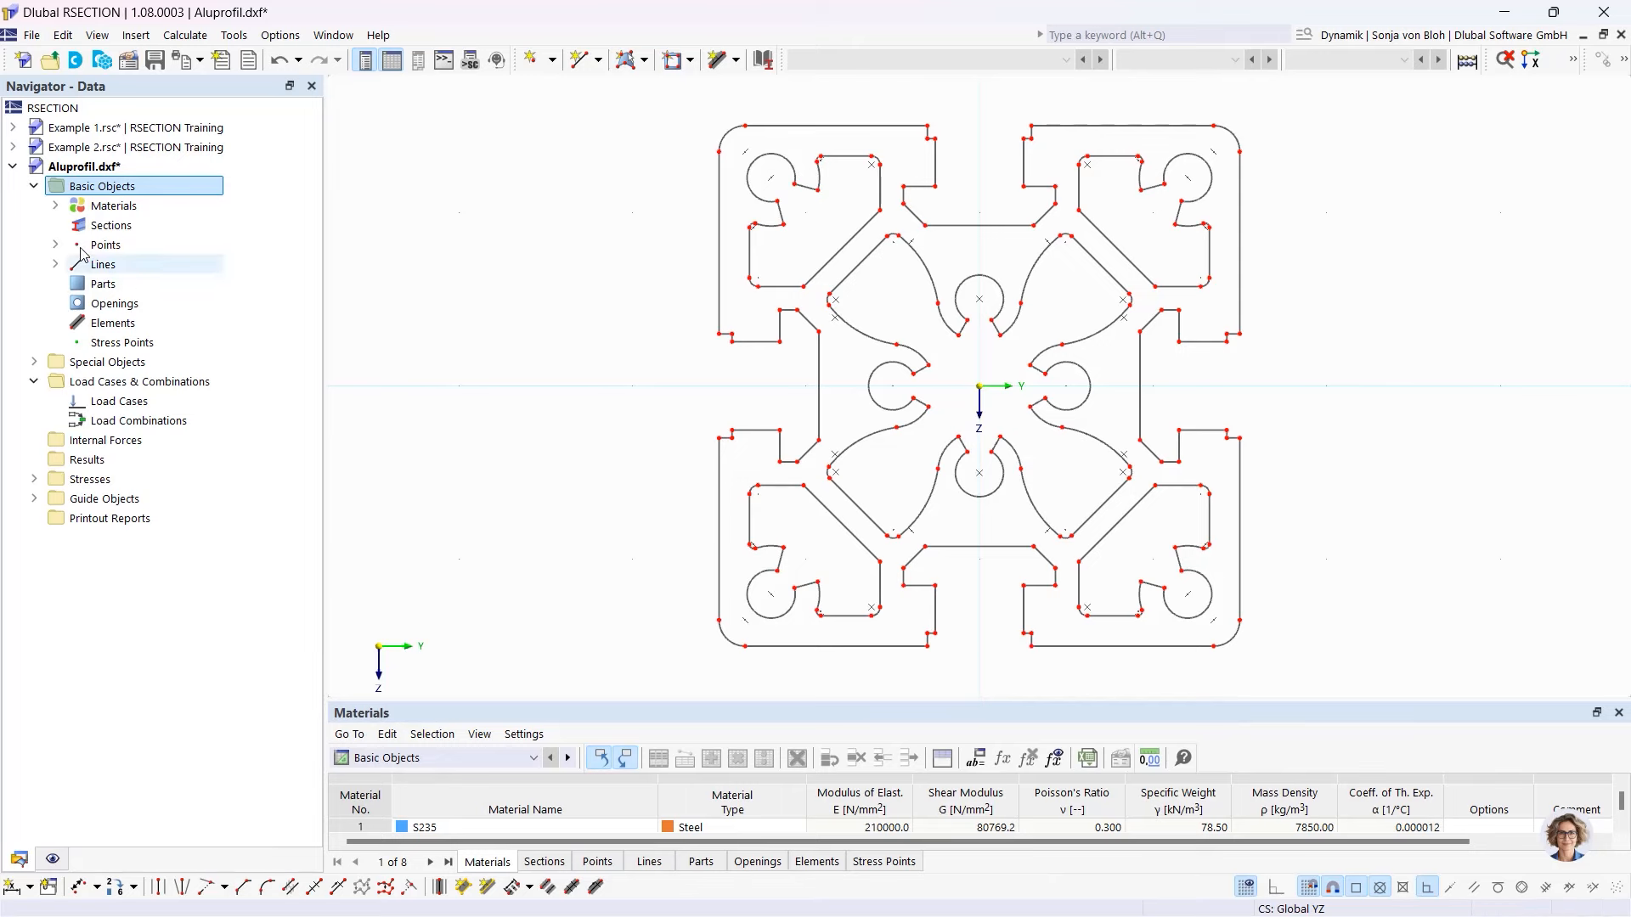
# - Replace the S235 material with aluminum EN AW-6060 (EP) T66, searching the aluminum materials in the library for 6060
pyautogui.click(55, 206)
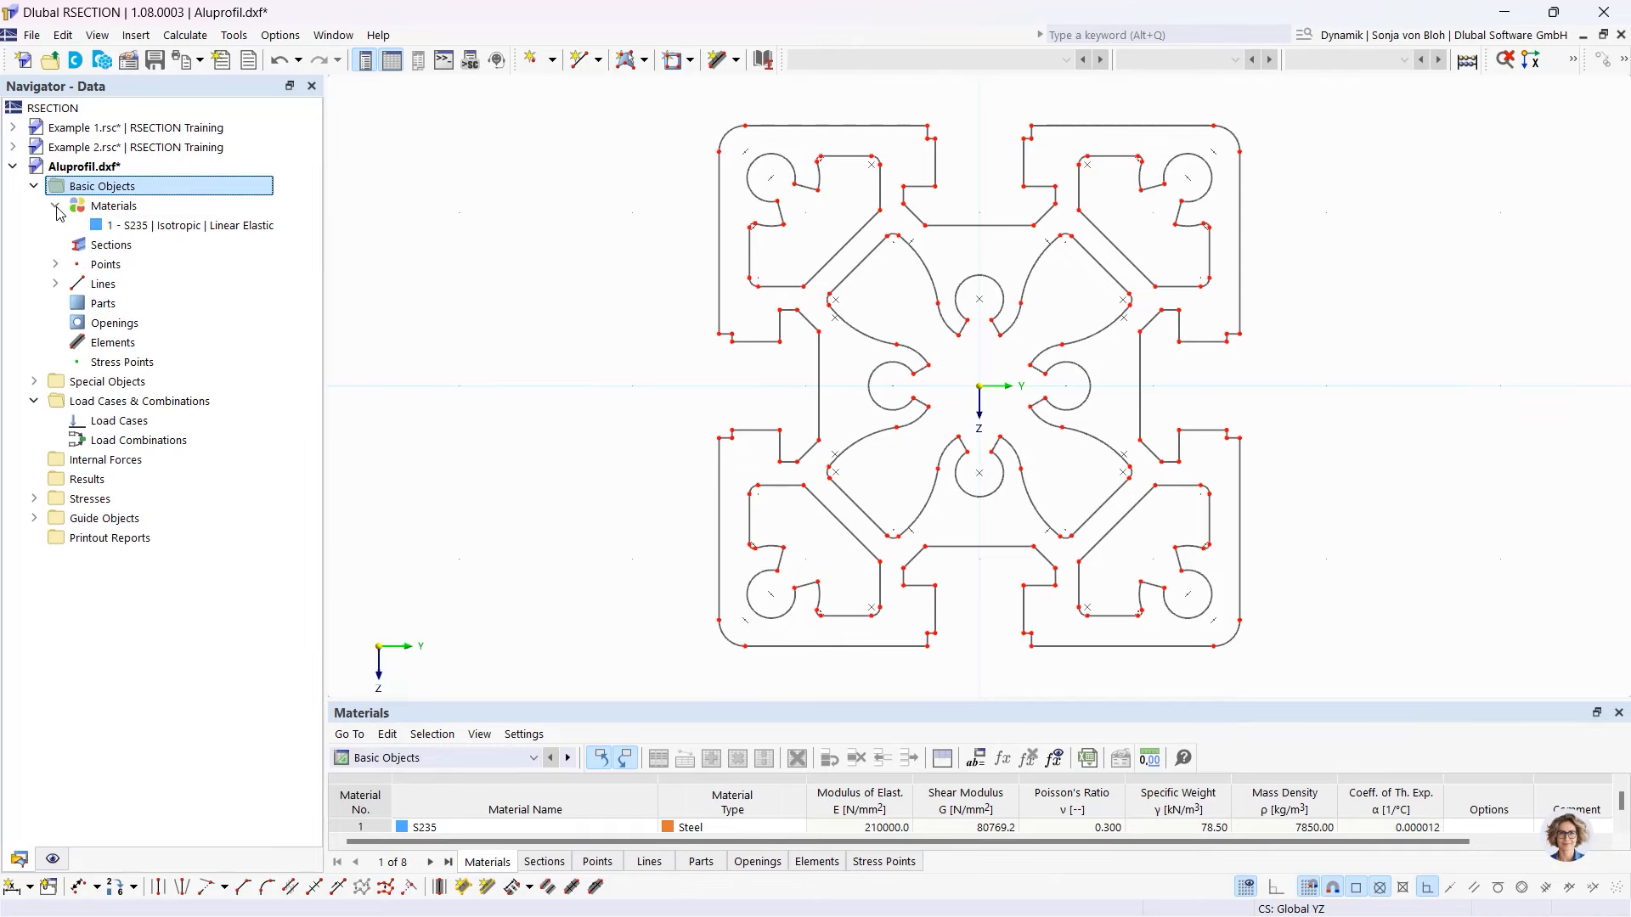
pyautogui.doubleClick(188, 226)
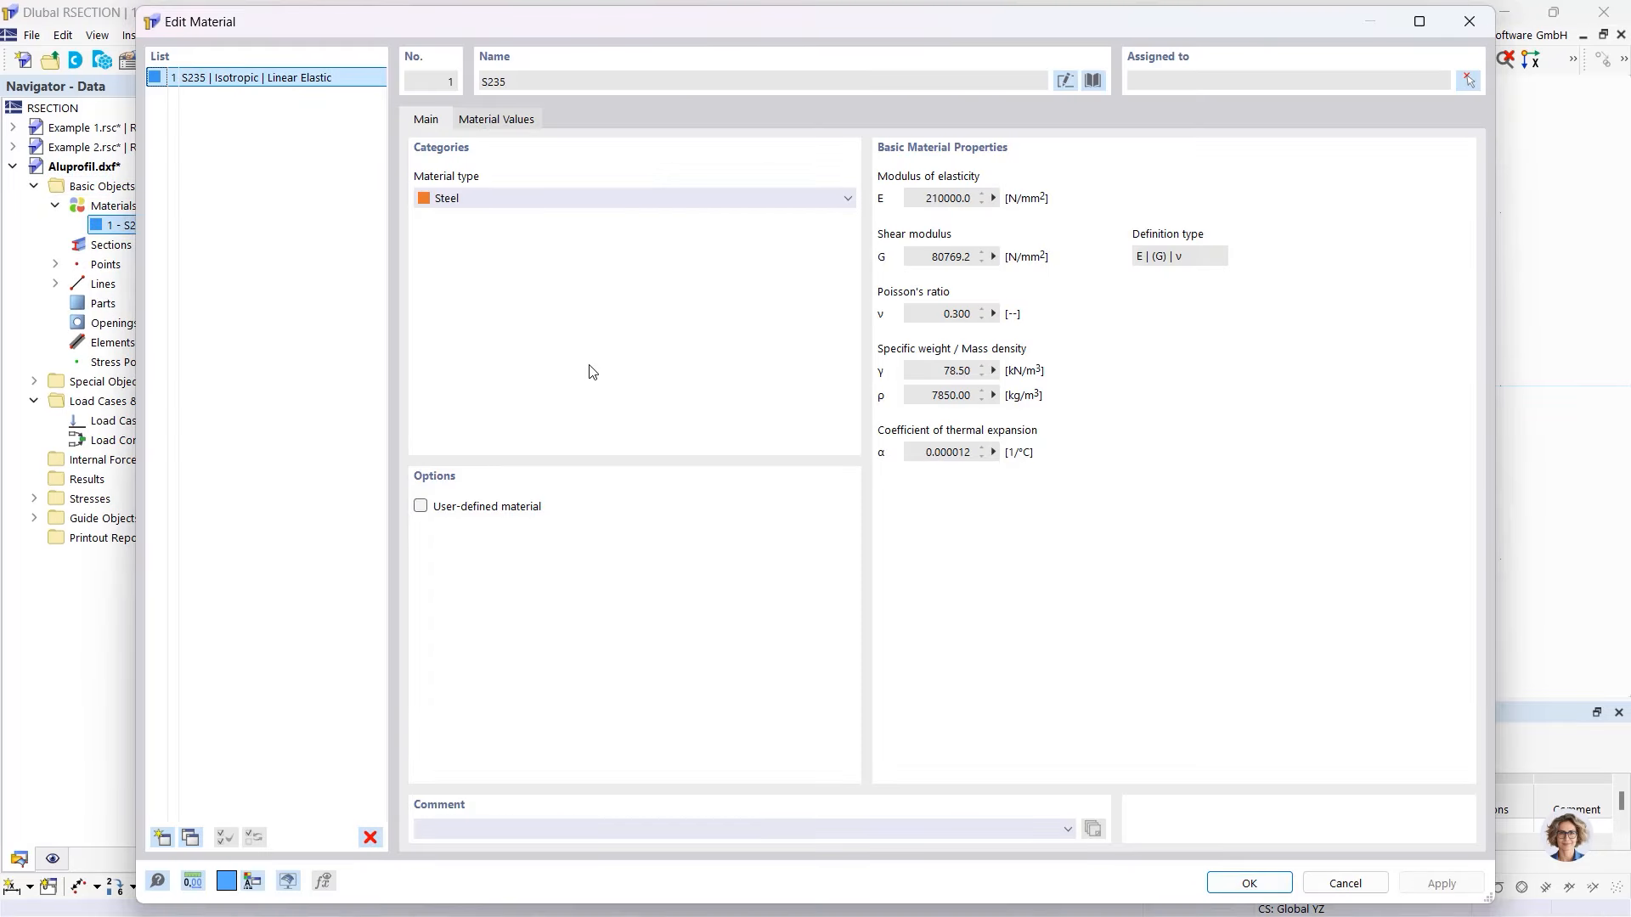
pyautogui.click(1093, 80)
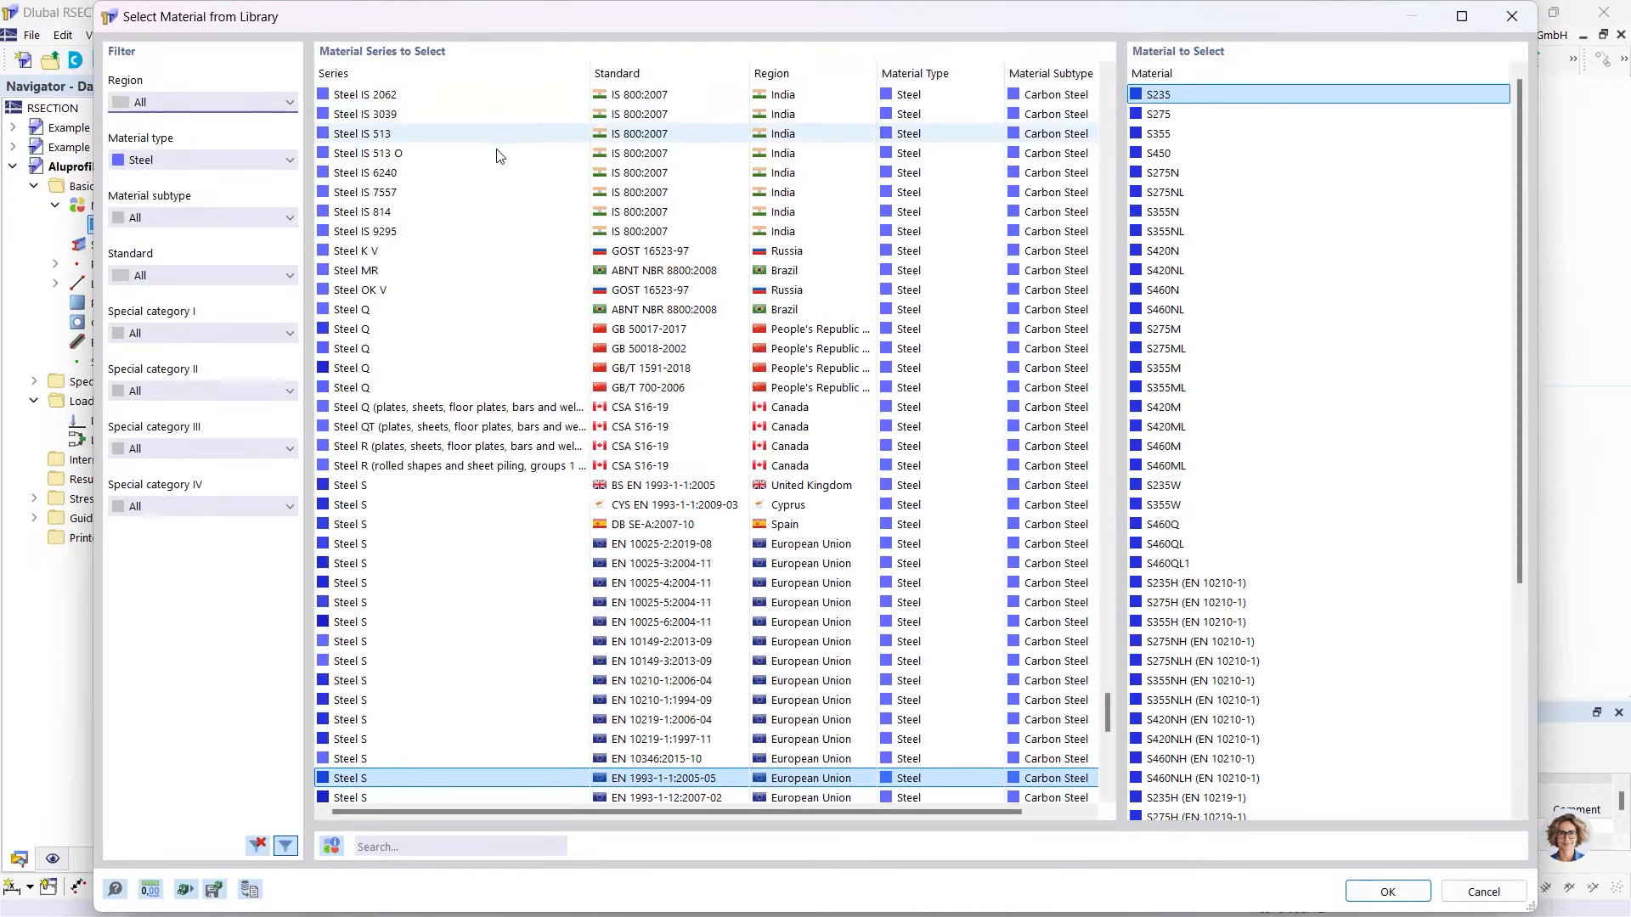
pyautogui.click(184, 159)
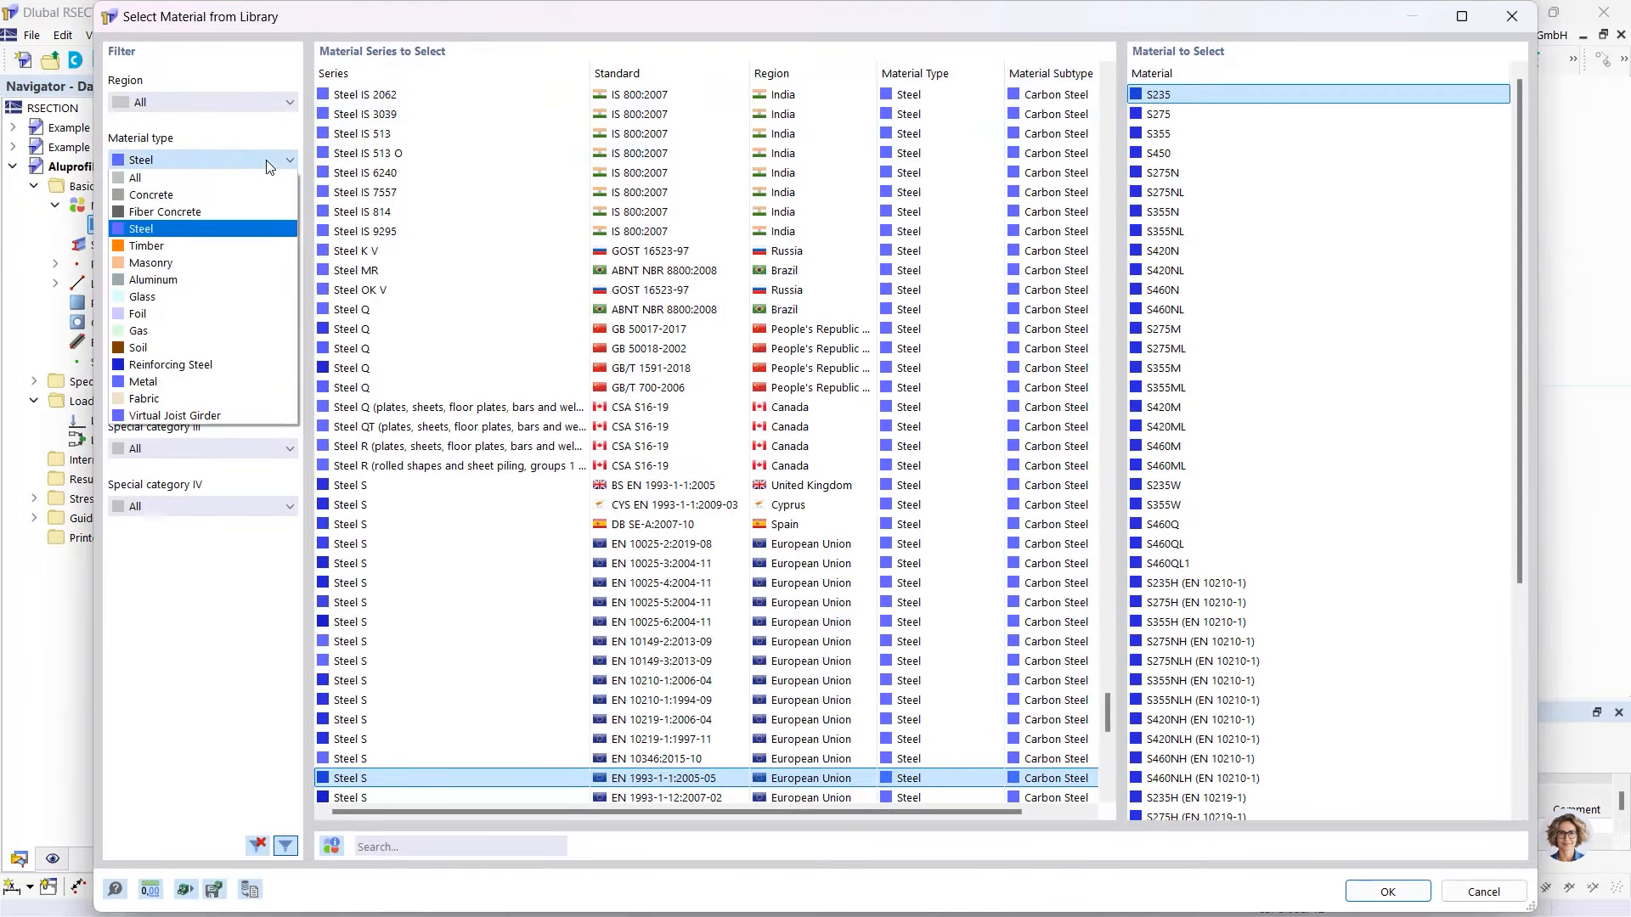
pyautogui.click(179, 280)
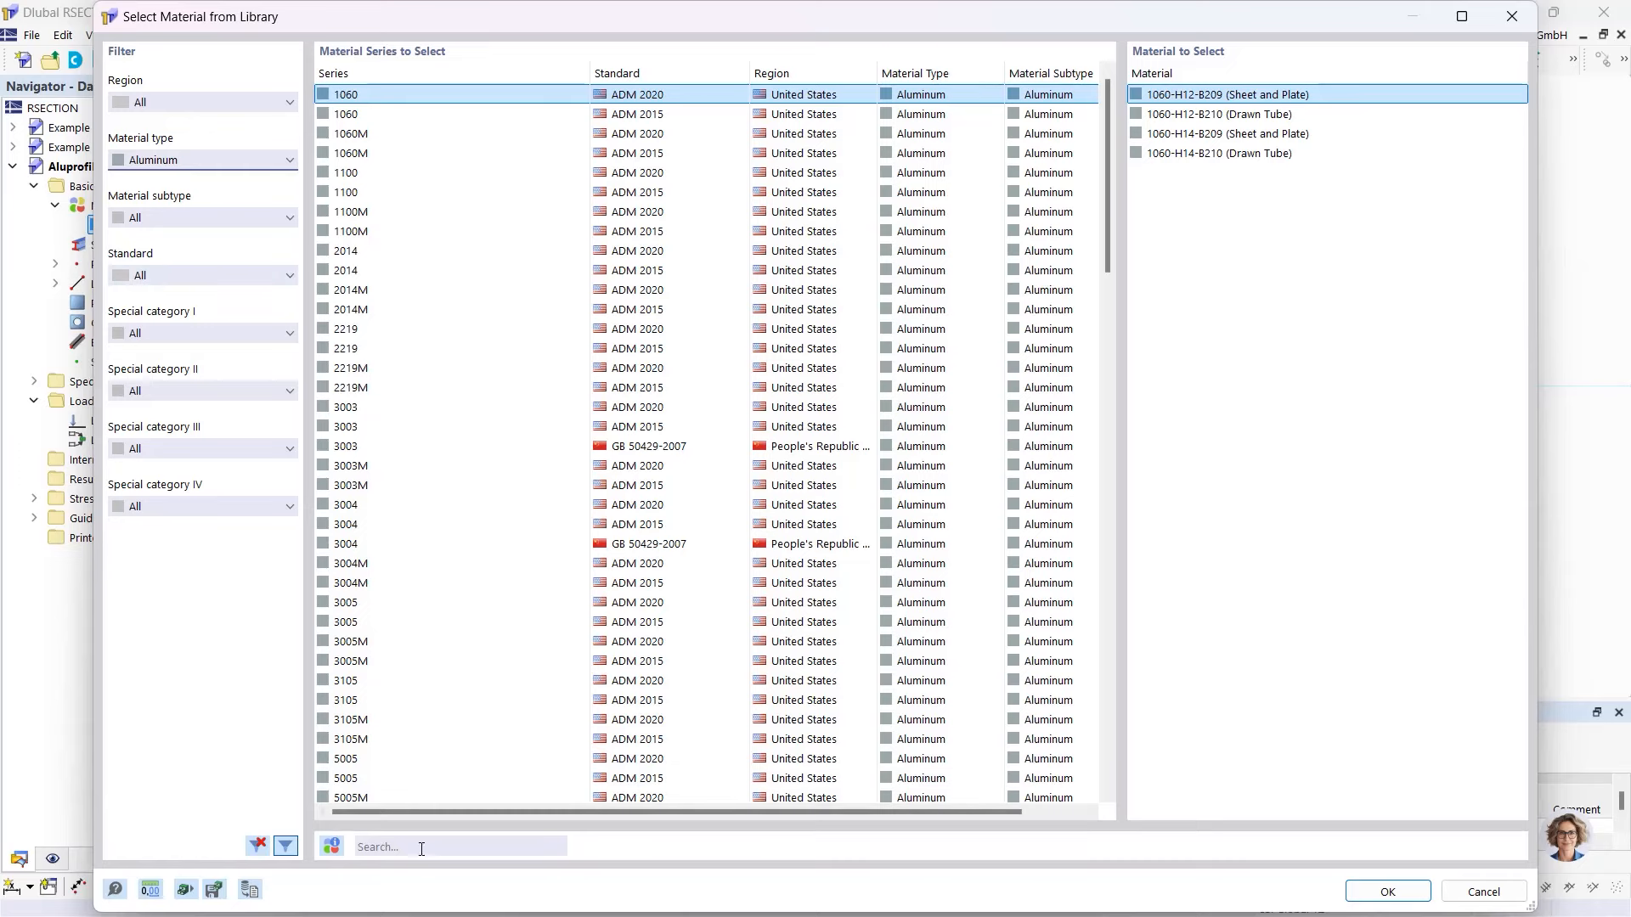
pyautogui.click(395, 848)
pyautogui.write('6')
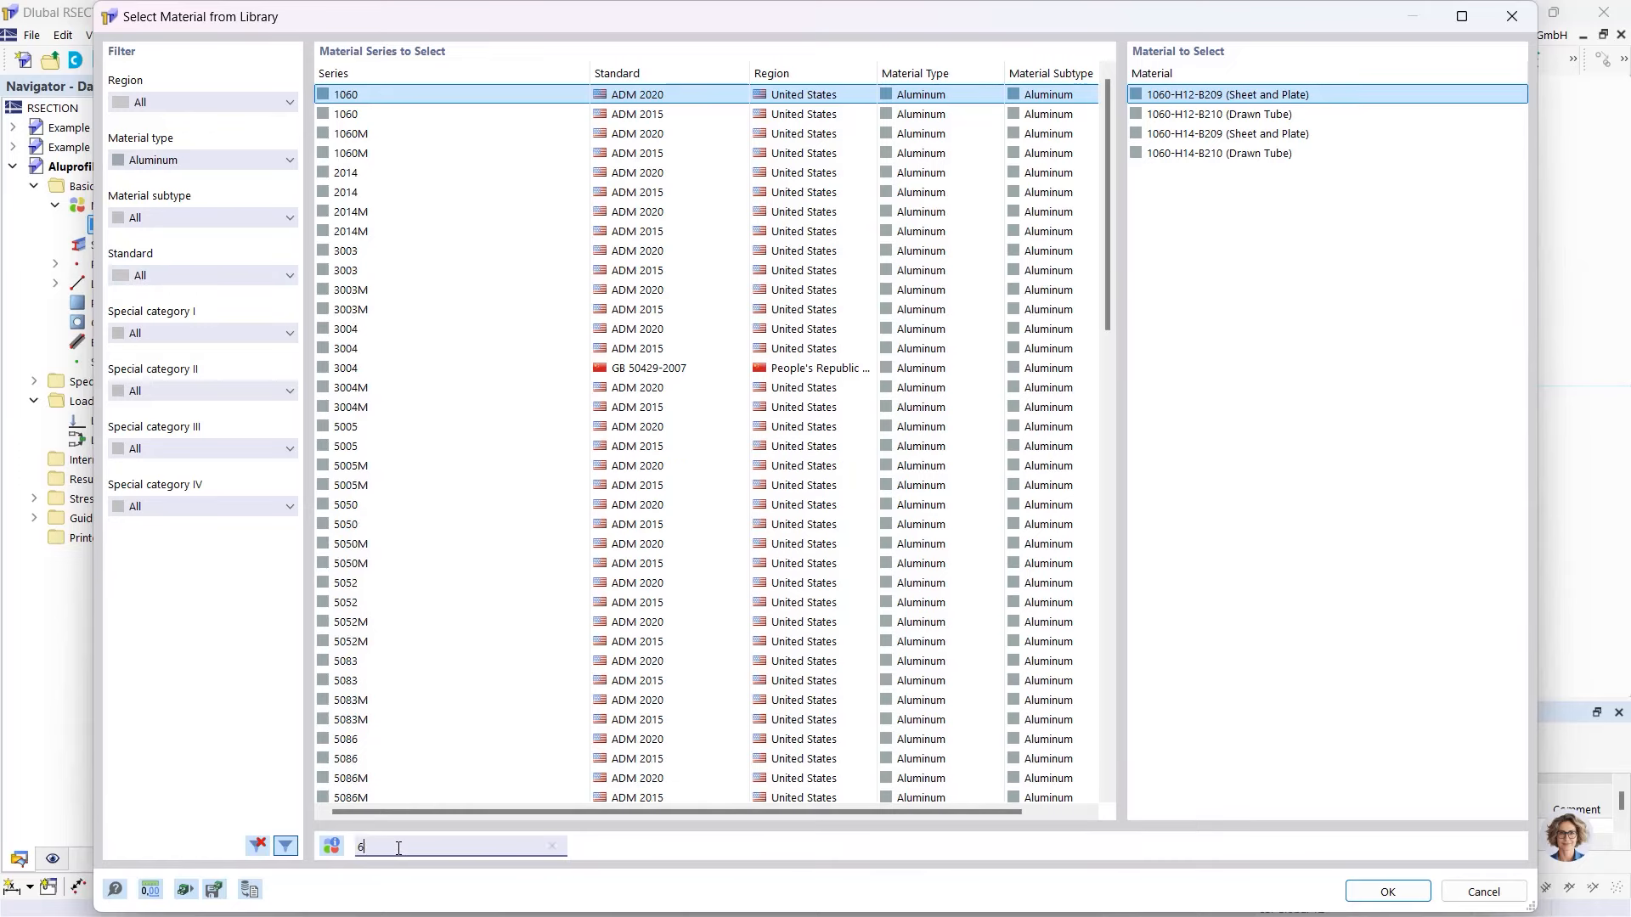
pyautogui.write('060')
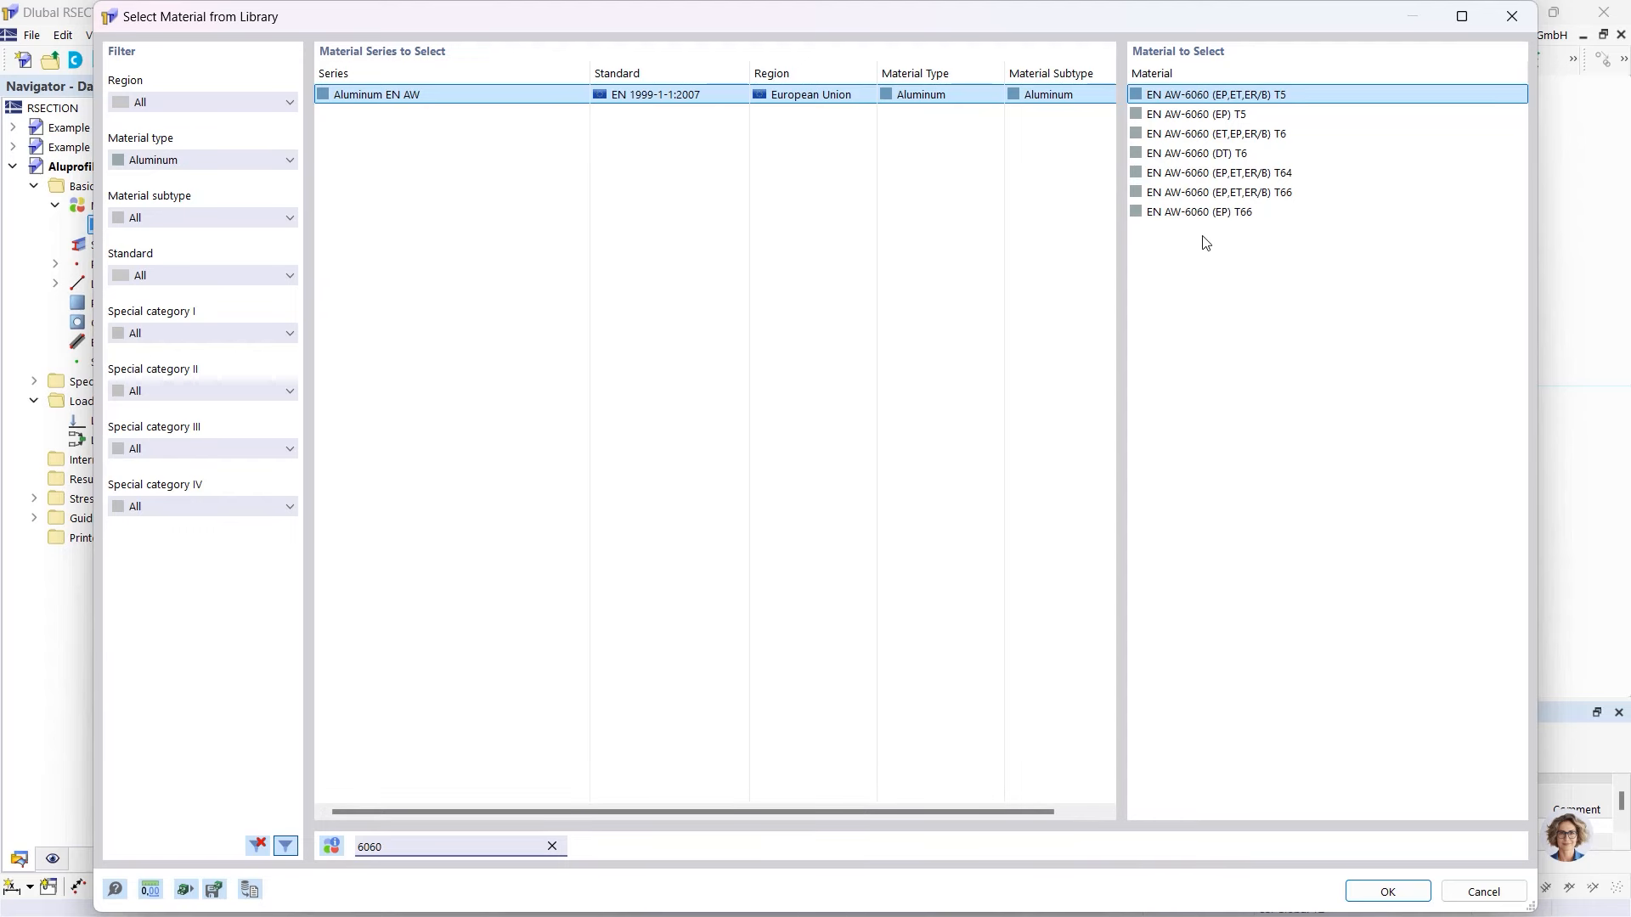
pyautogui.click(1204, 213)
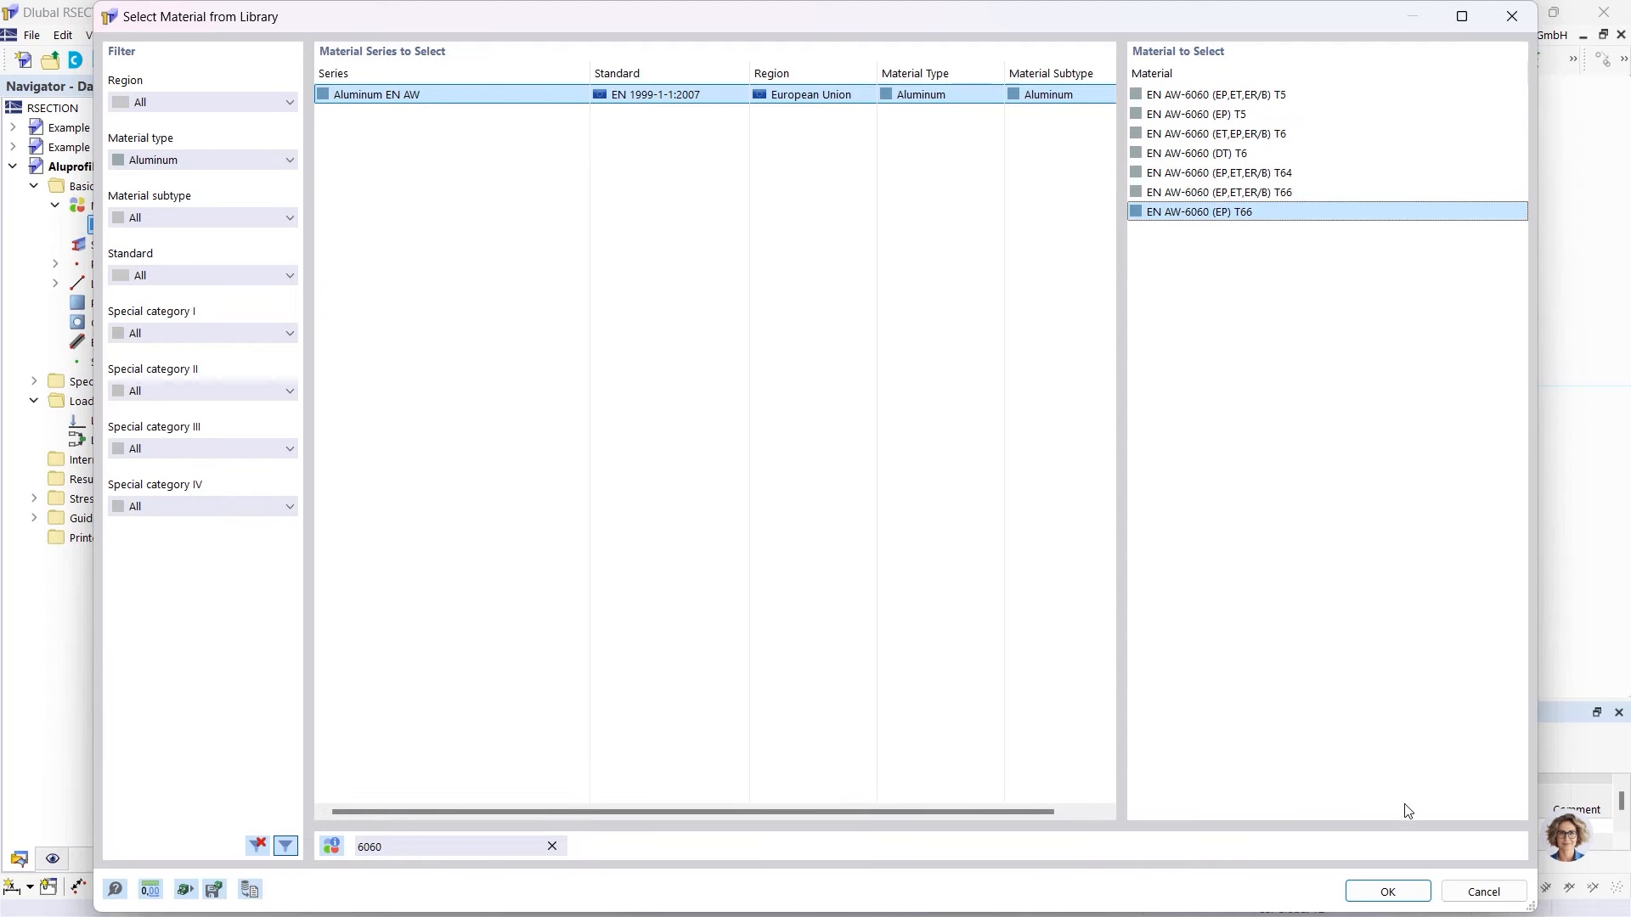
pyautogui.click(1385, 892)
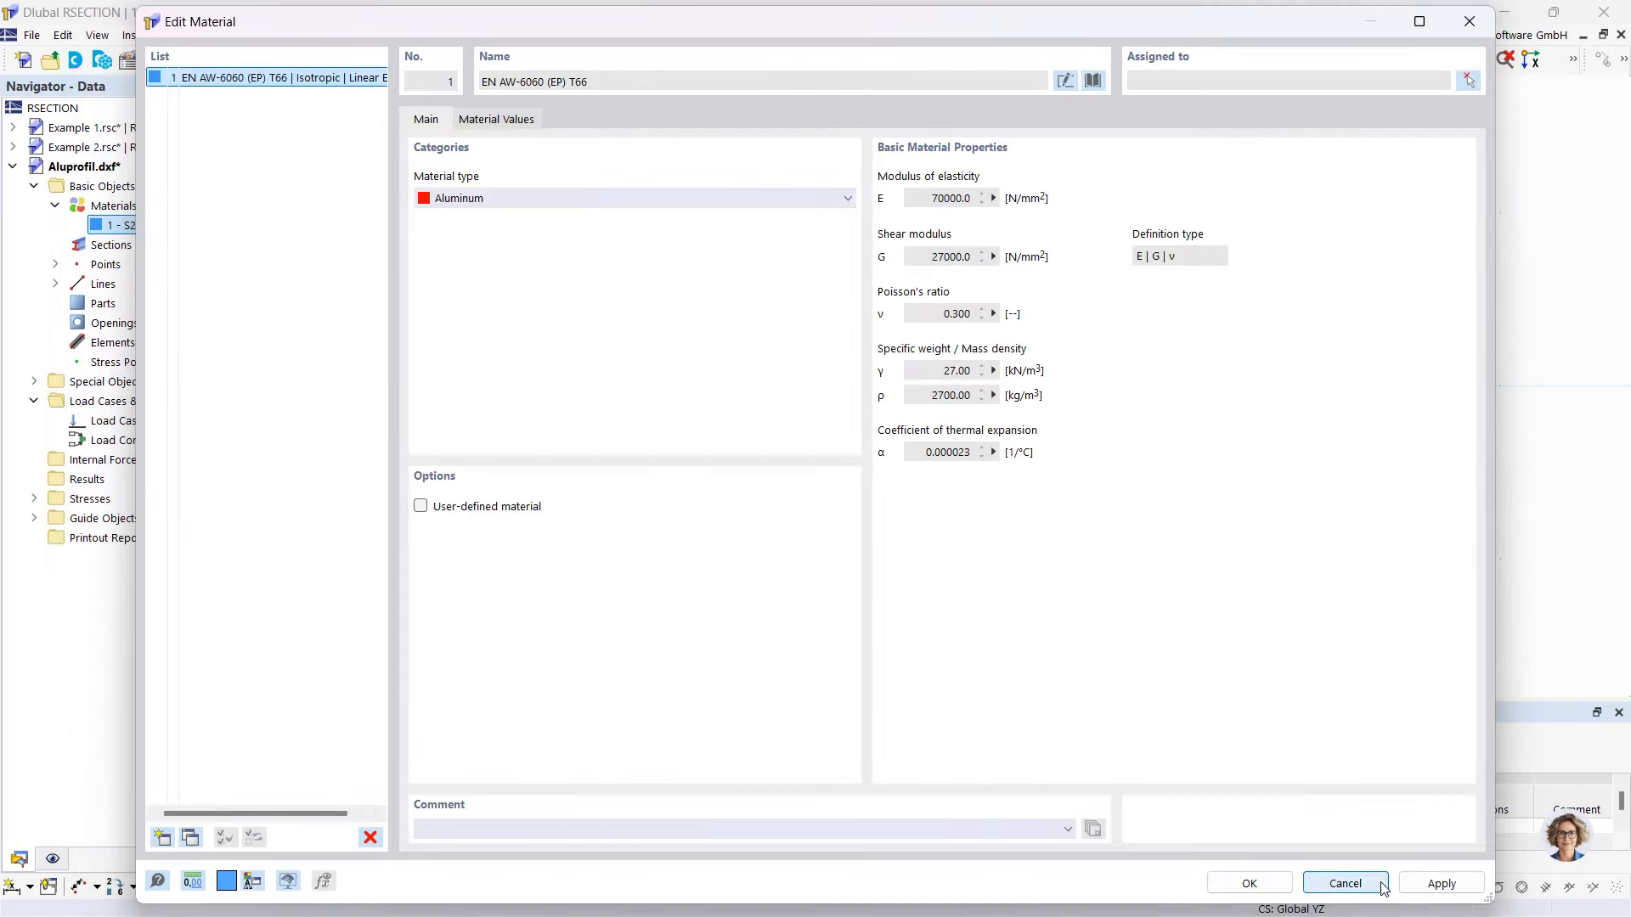
pyautogui.click(1253, 882)
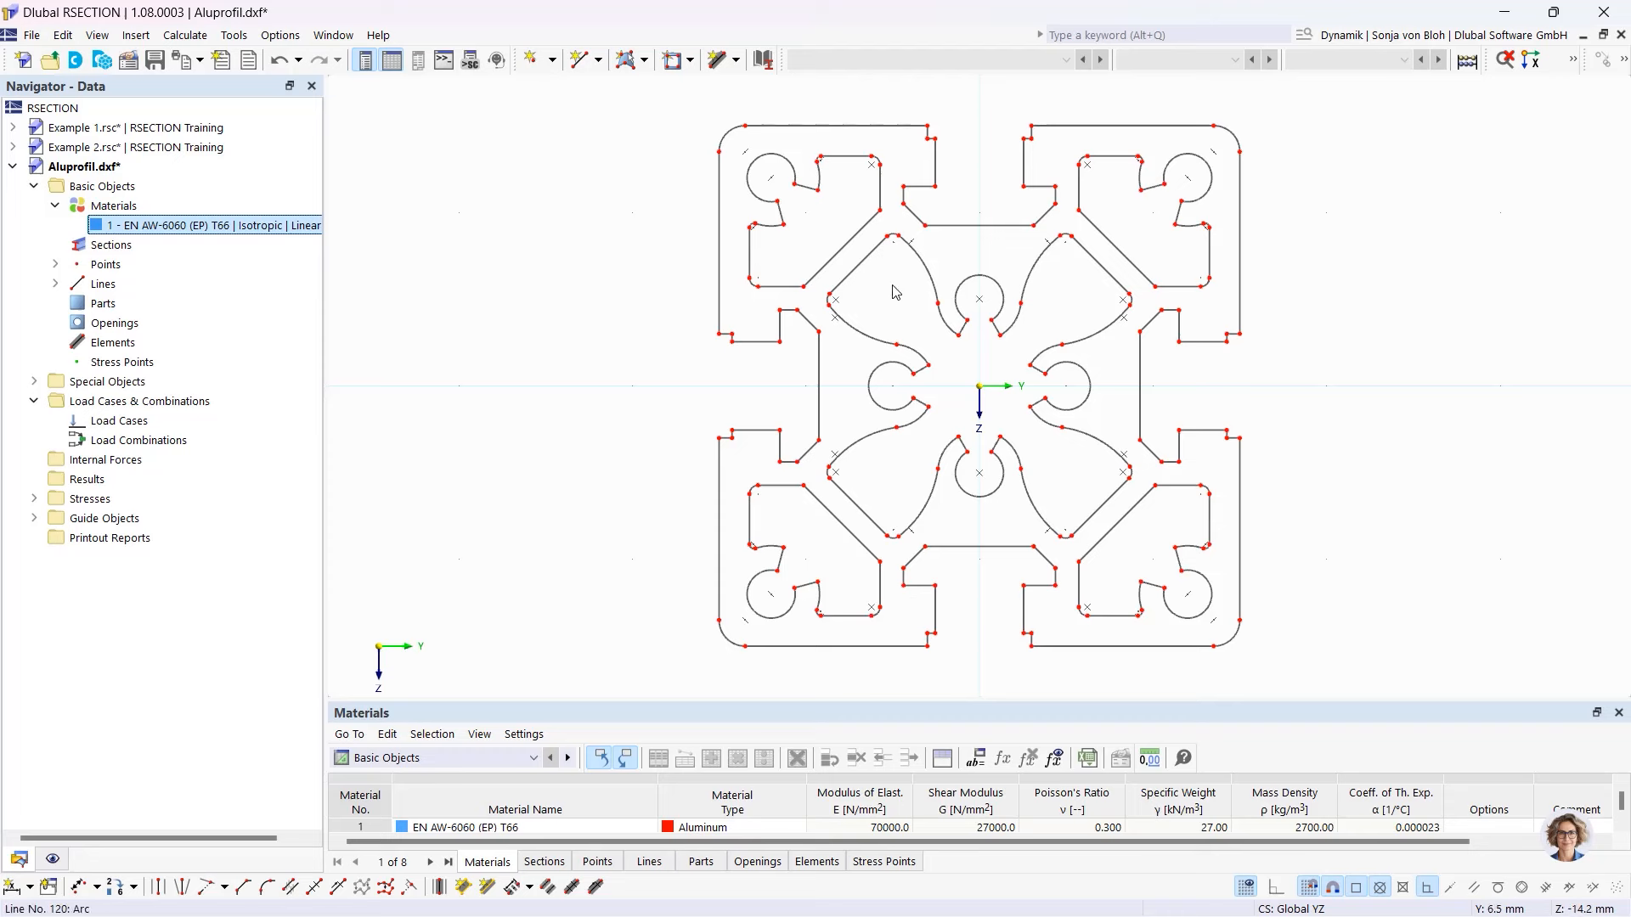
# - Create part 1 in EN AW-6060 (EP) T66 by selecting the profile's outer contour as its boundary
pyautogui.click(643, 60)
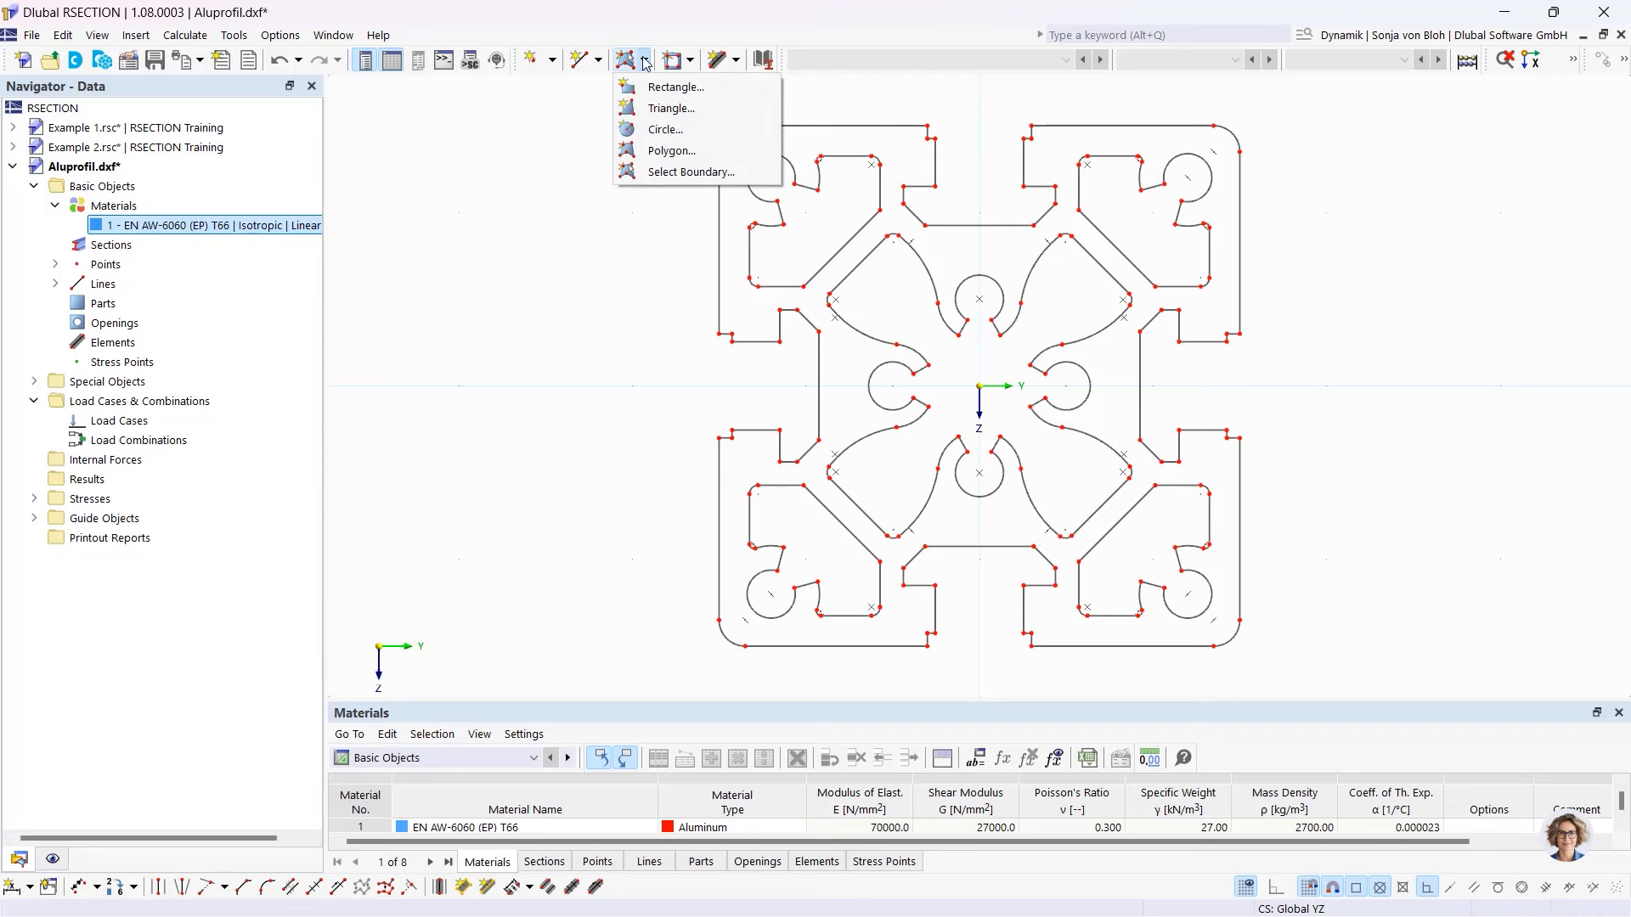
pyautogui.click(669, 174)
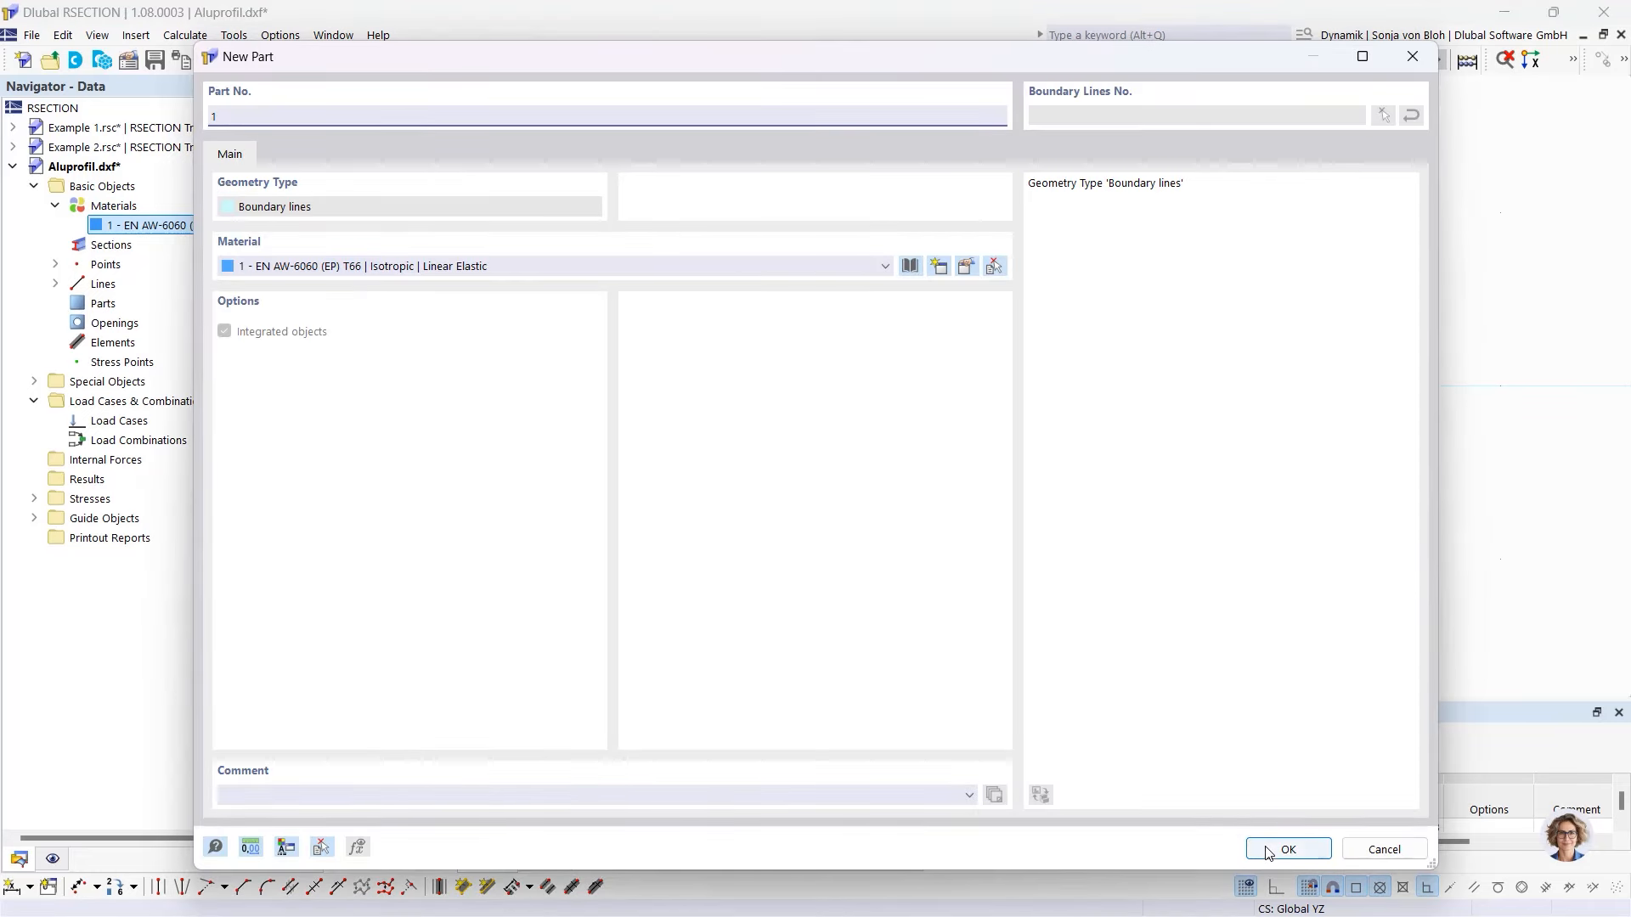
pyautogui.click(1286, 849)
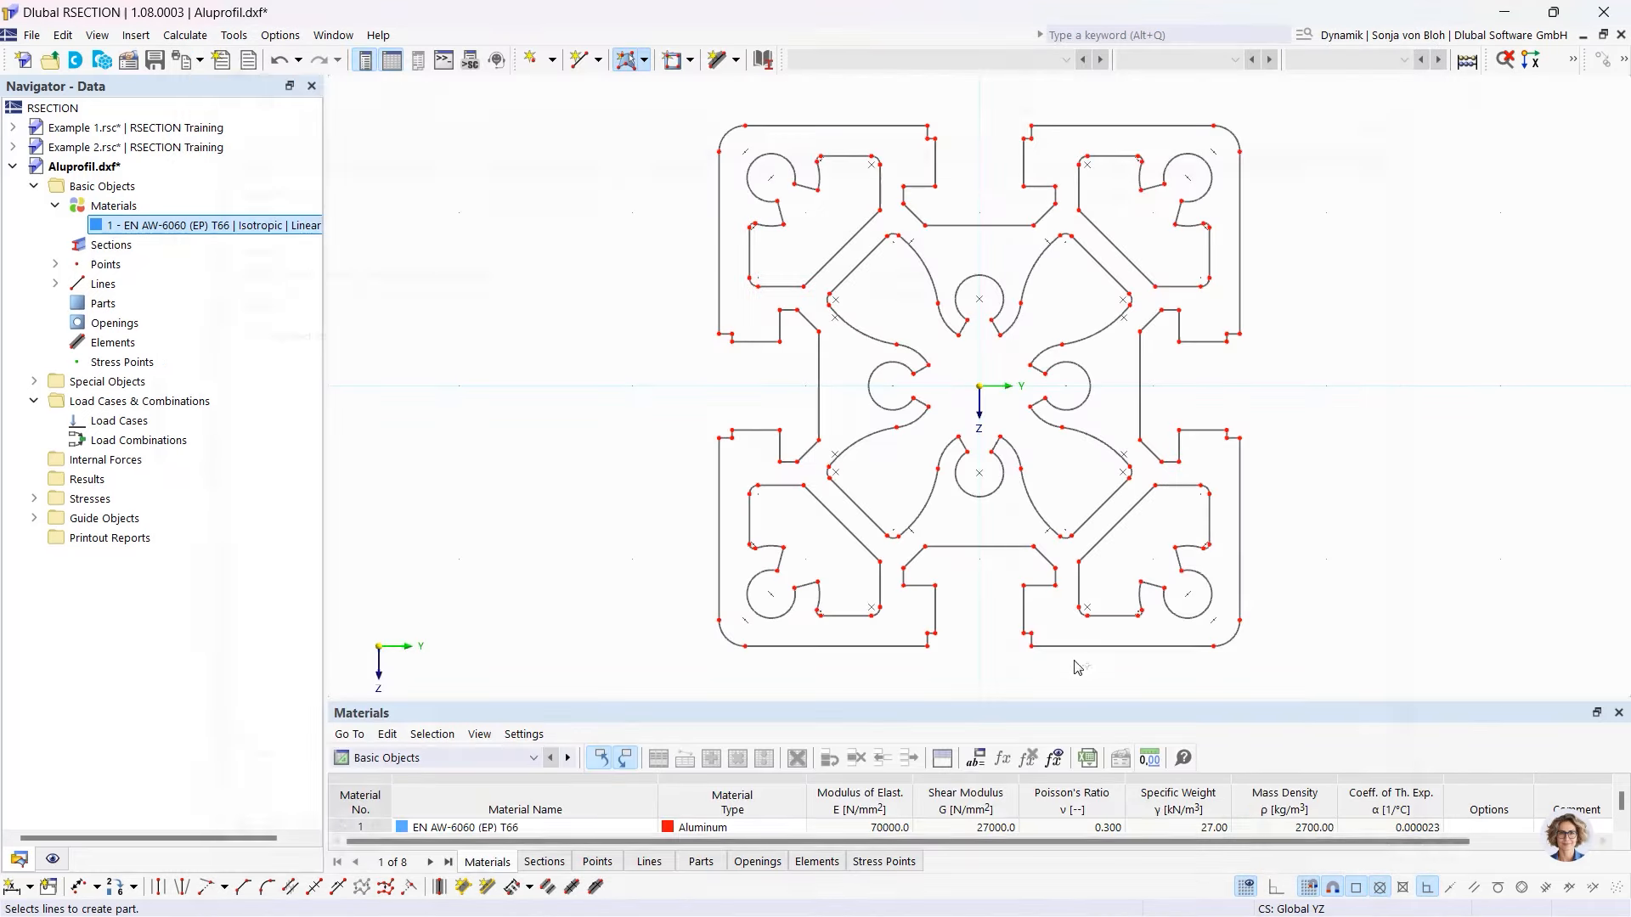
pyautogui.click(718, 247)
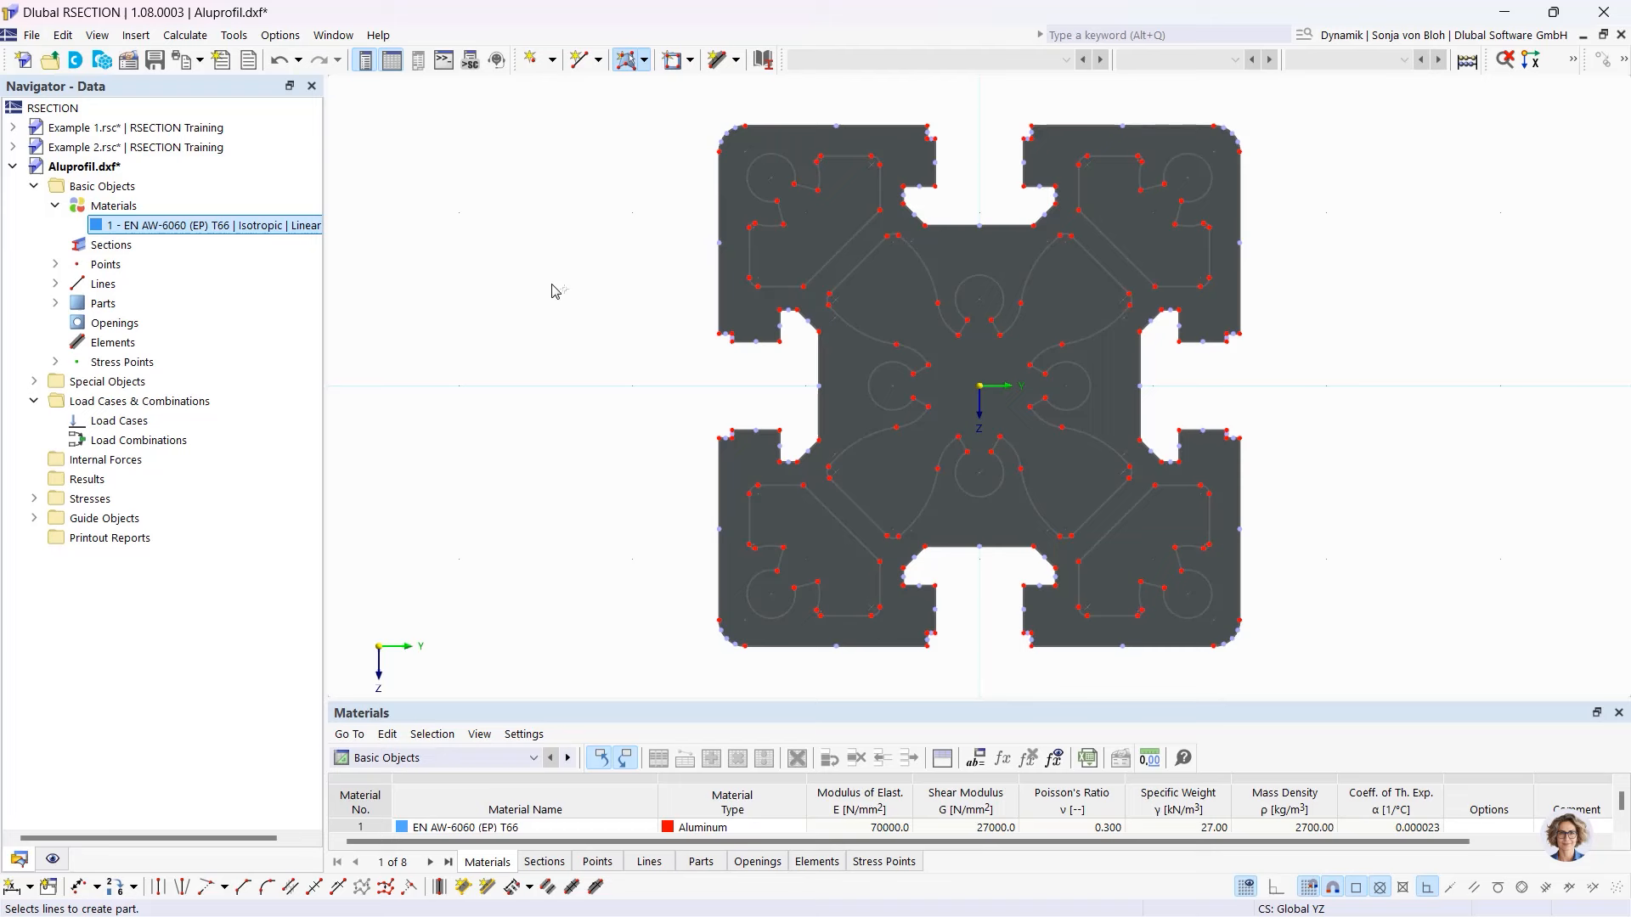
# - Create an opening in the profile's upper-left corner chamber by selecting its contour as the boundary
pyautogui.click(691, 60)
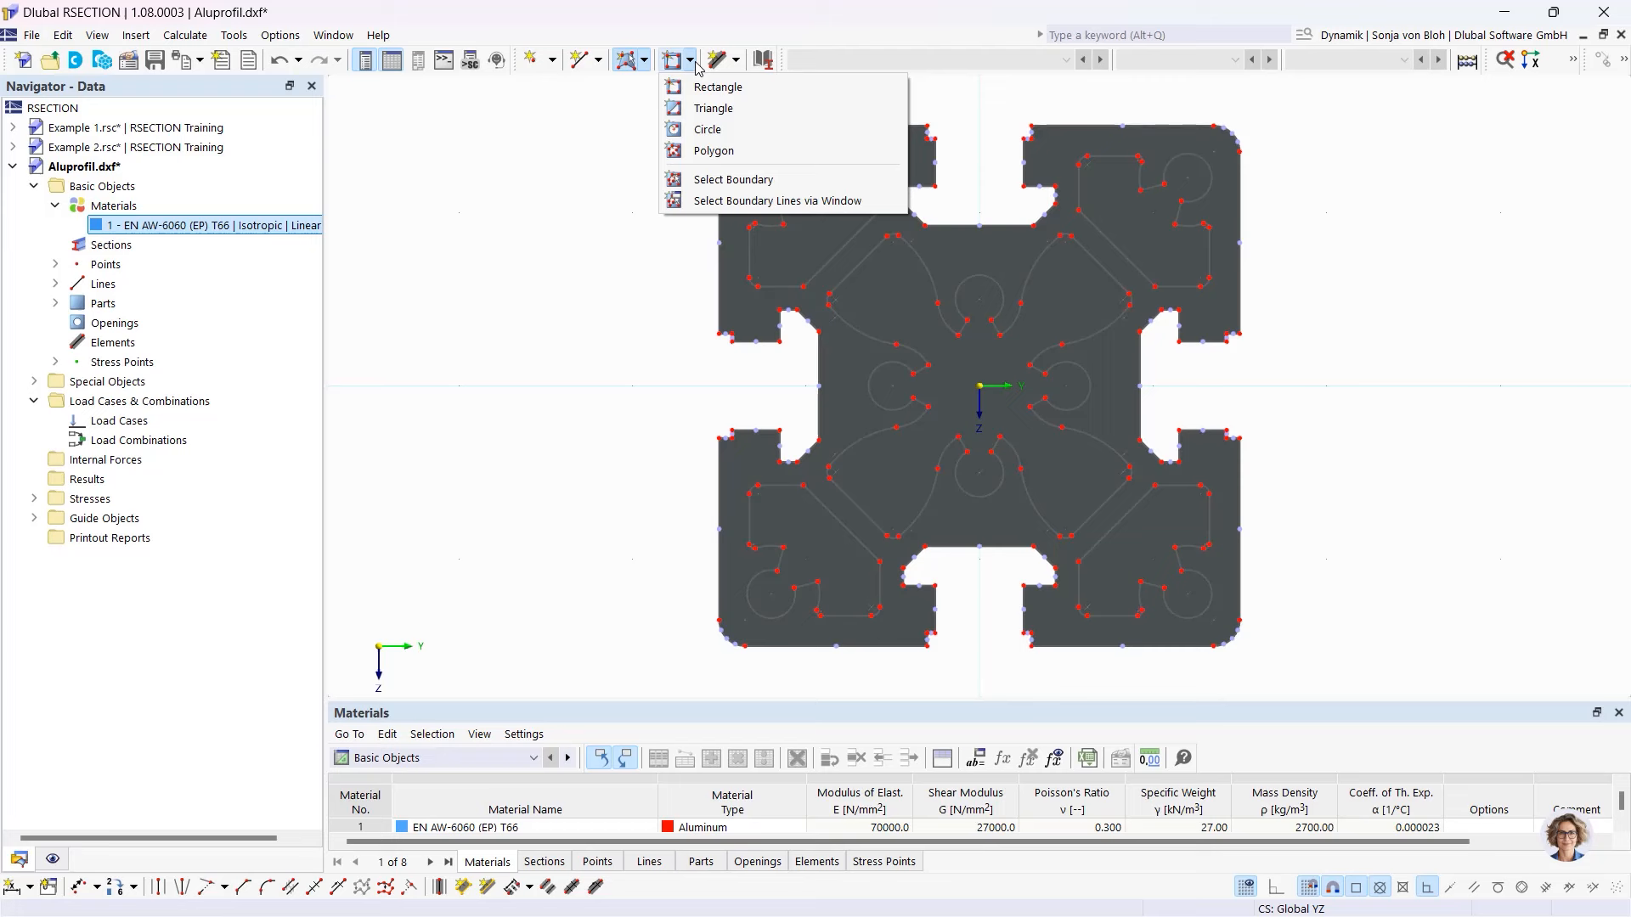
pyautogui.click(735, 180)
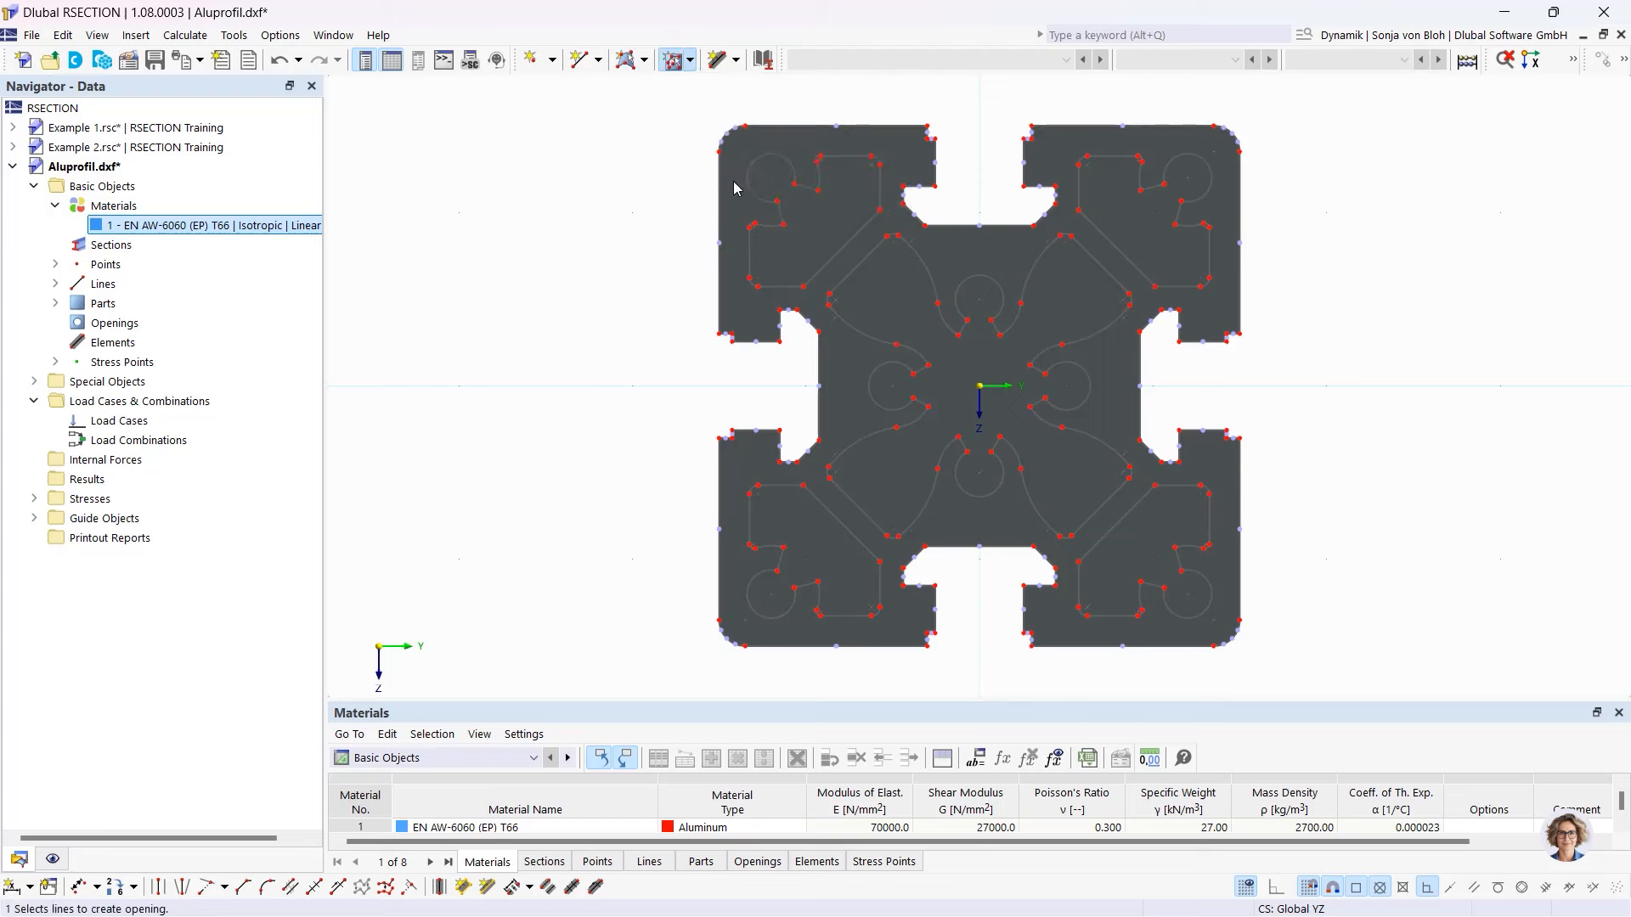
pyautogui.click(750, 248)
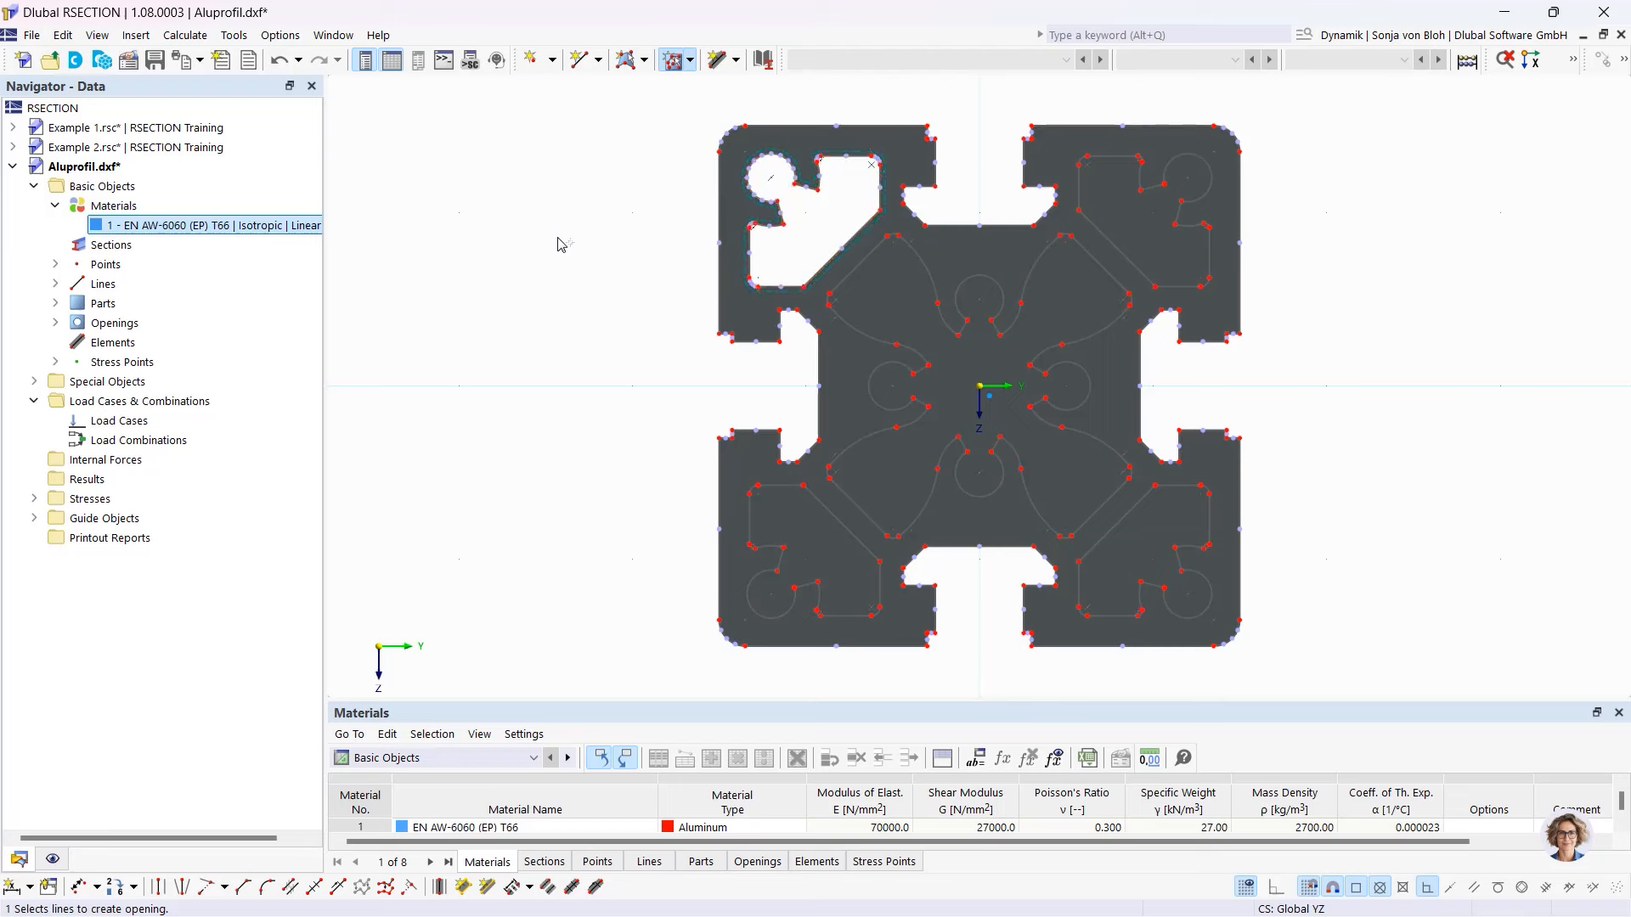
pyautogui.press('Escape')
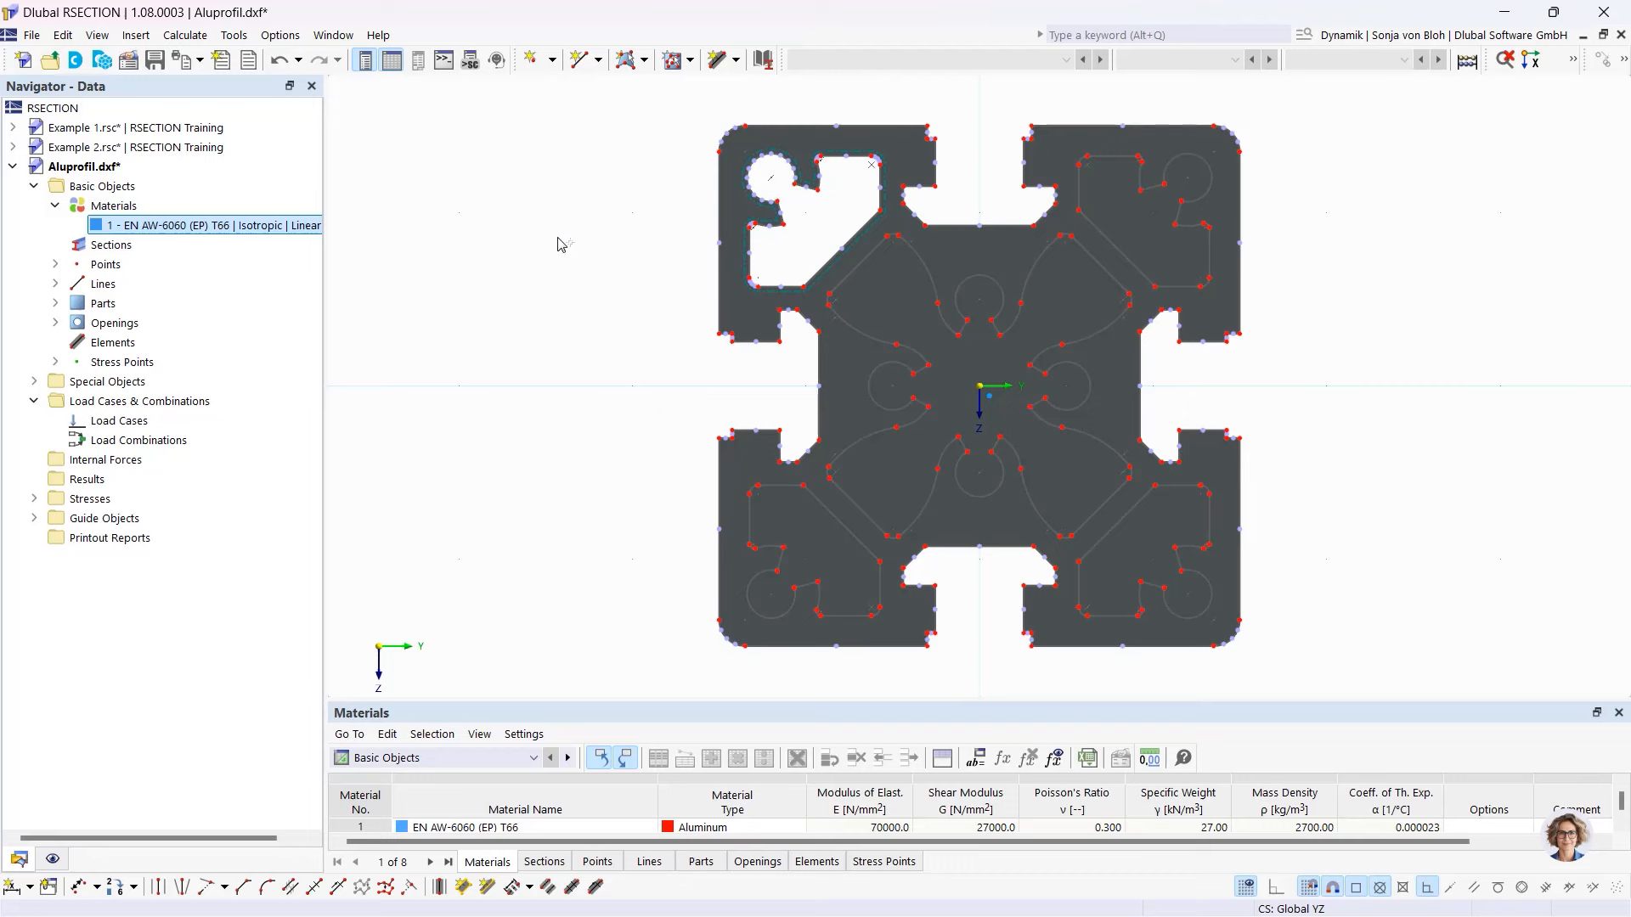
# - Copy the corner opening in 3 rotation steps of 90° about the section's centre at Y 0.0, Z 0.0 mm
pyautogui.click(55, 323)
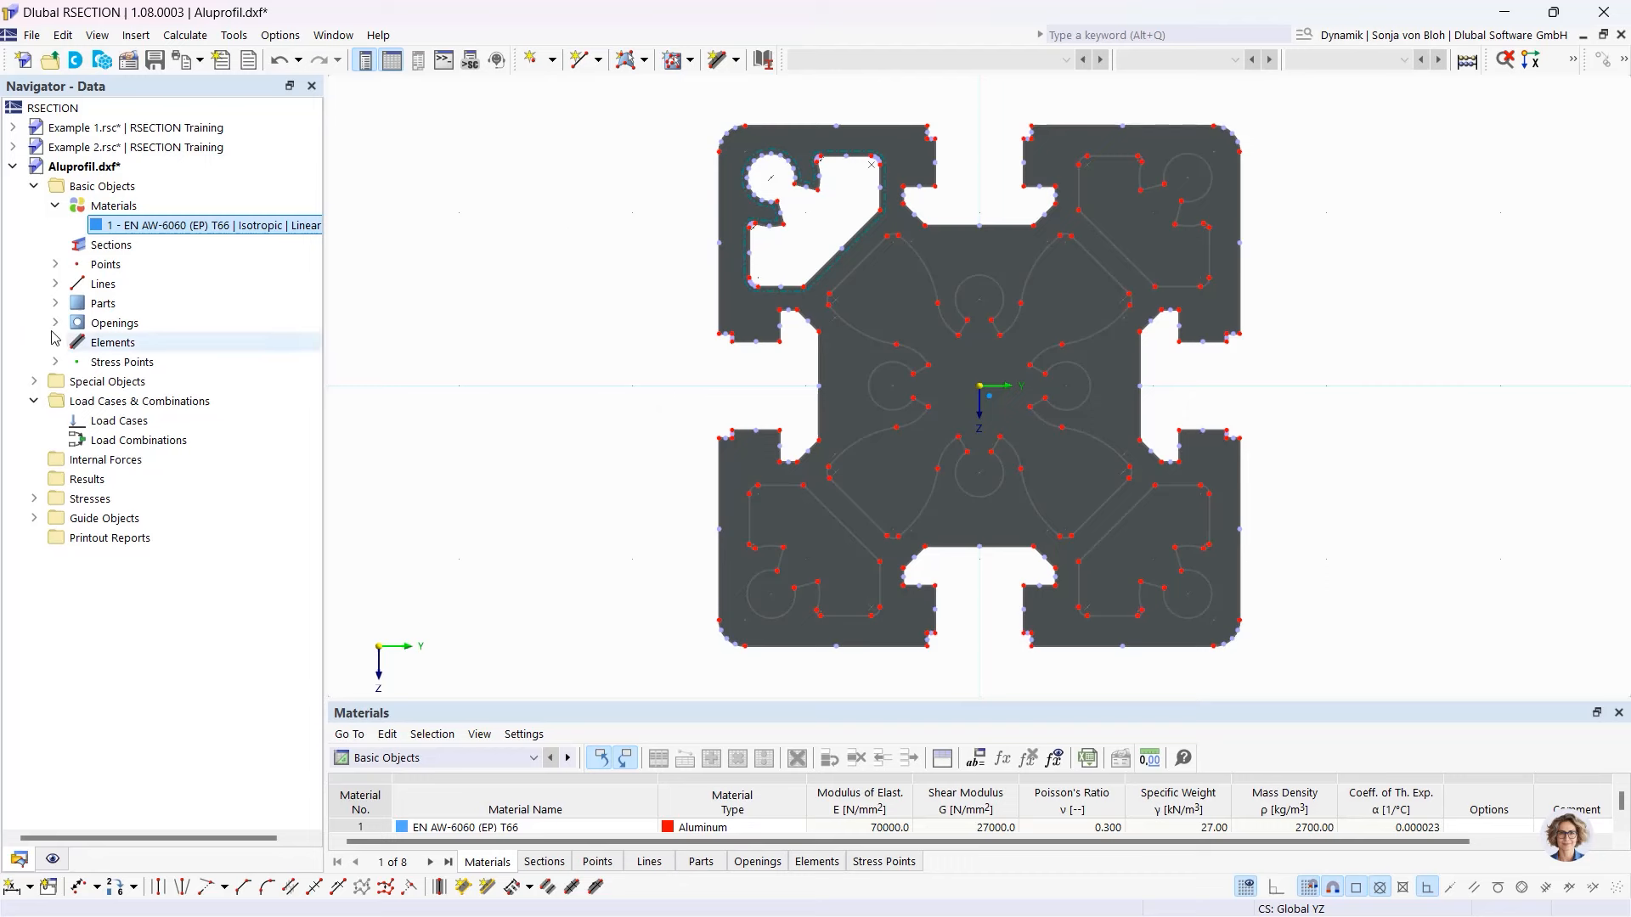
pyautogui.click(139, 343)
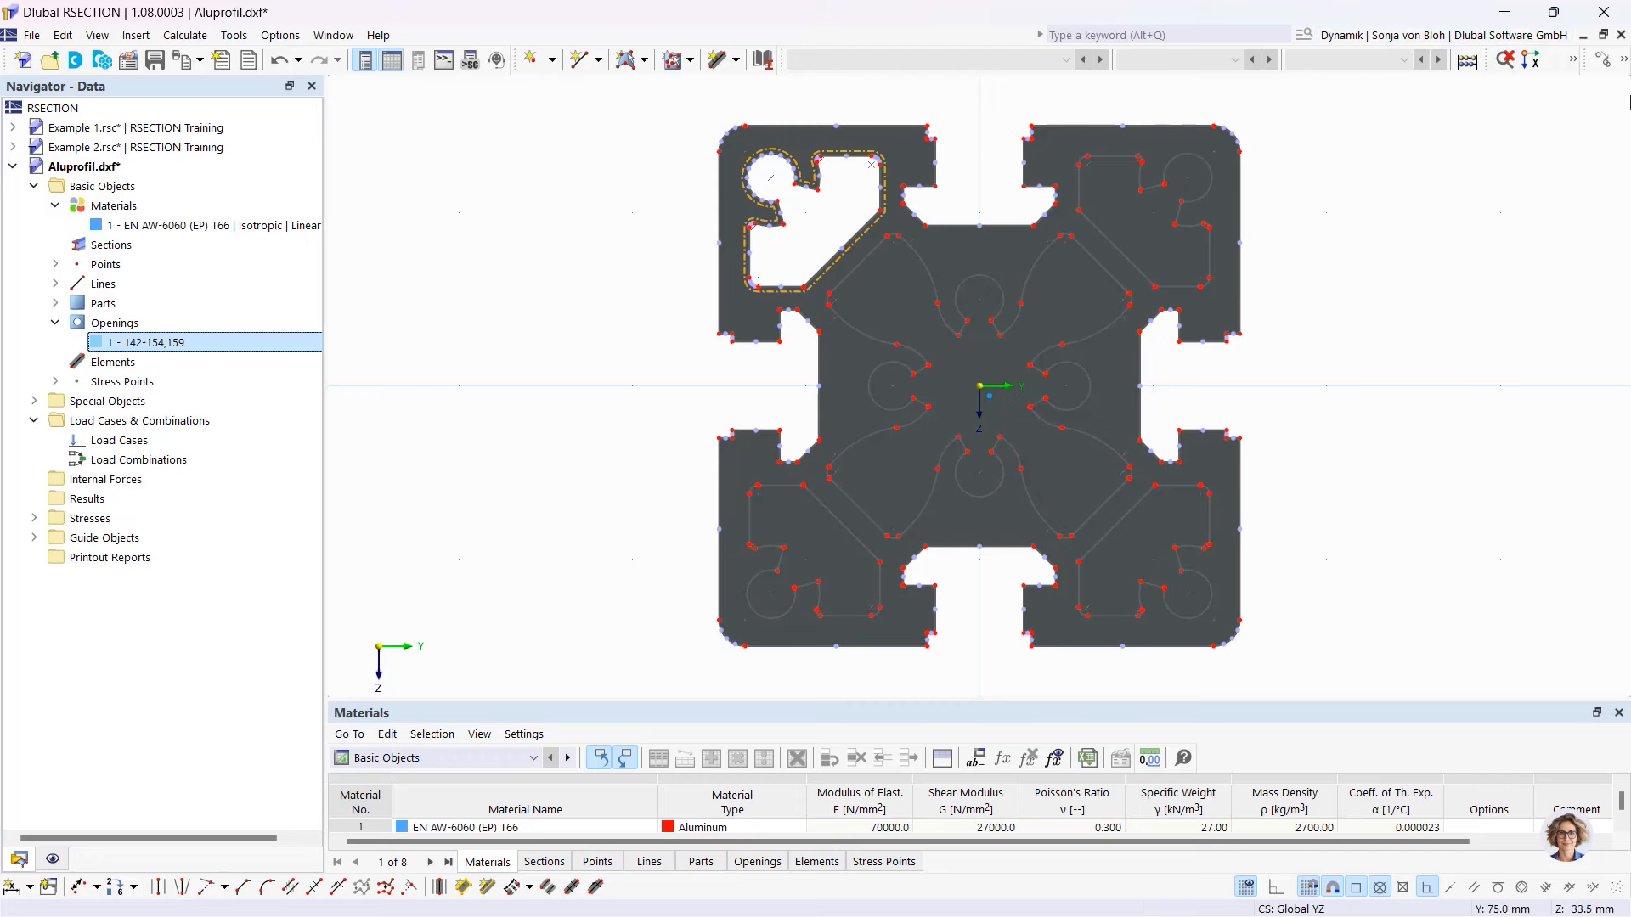
pyautogui.click(1624, 61)
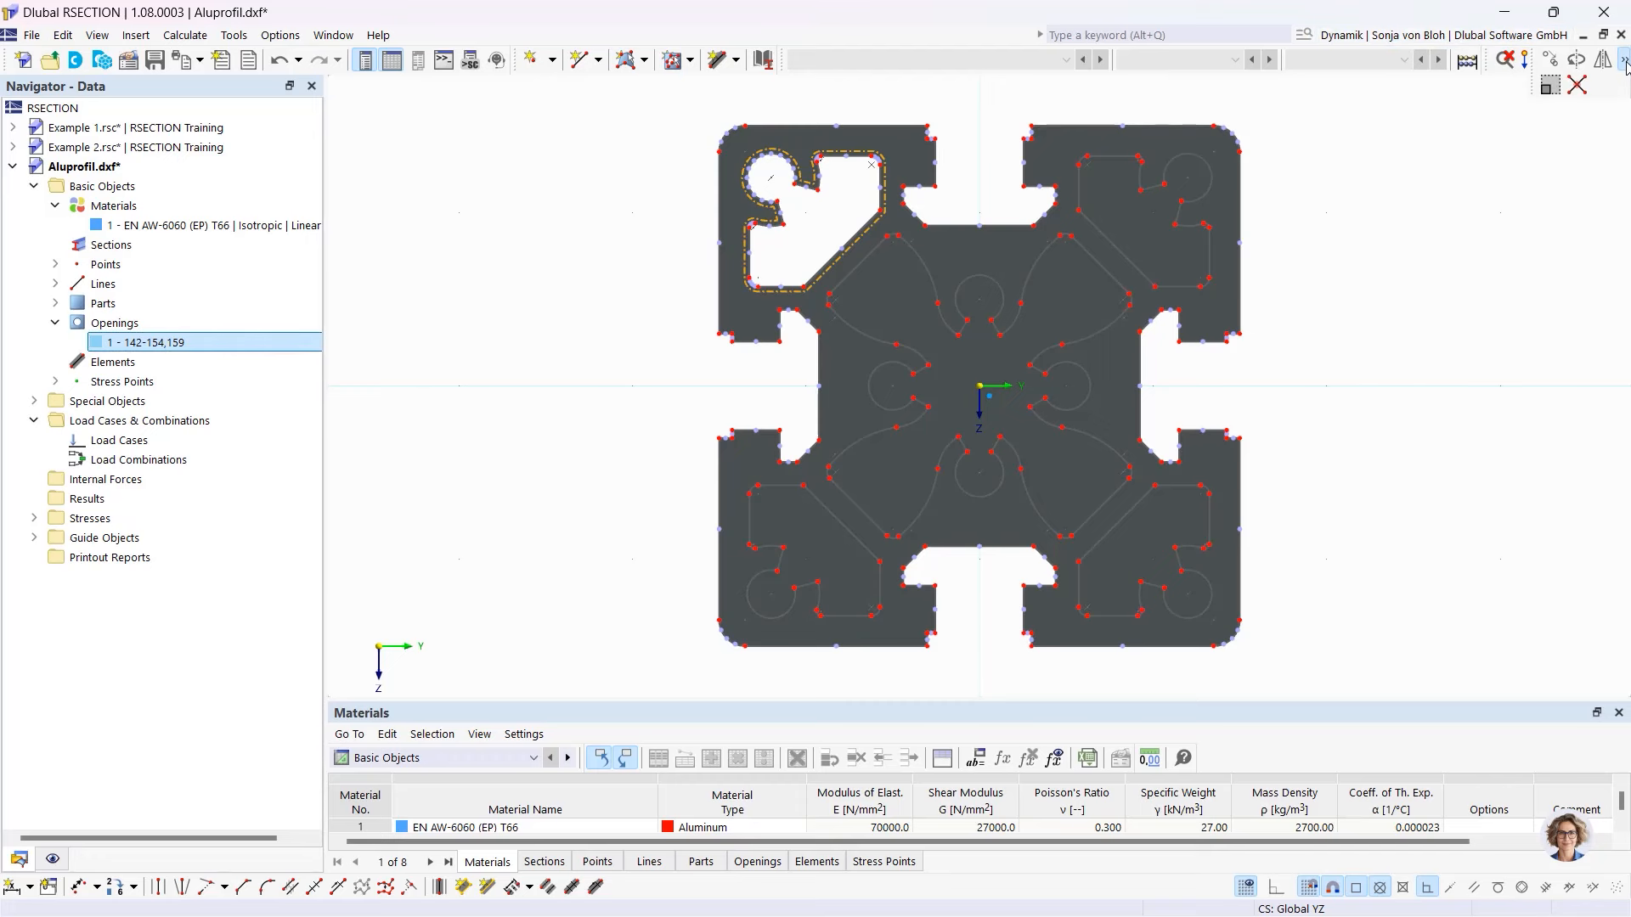
pyautogui.click(1577, 61)
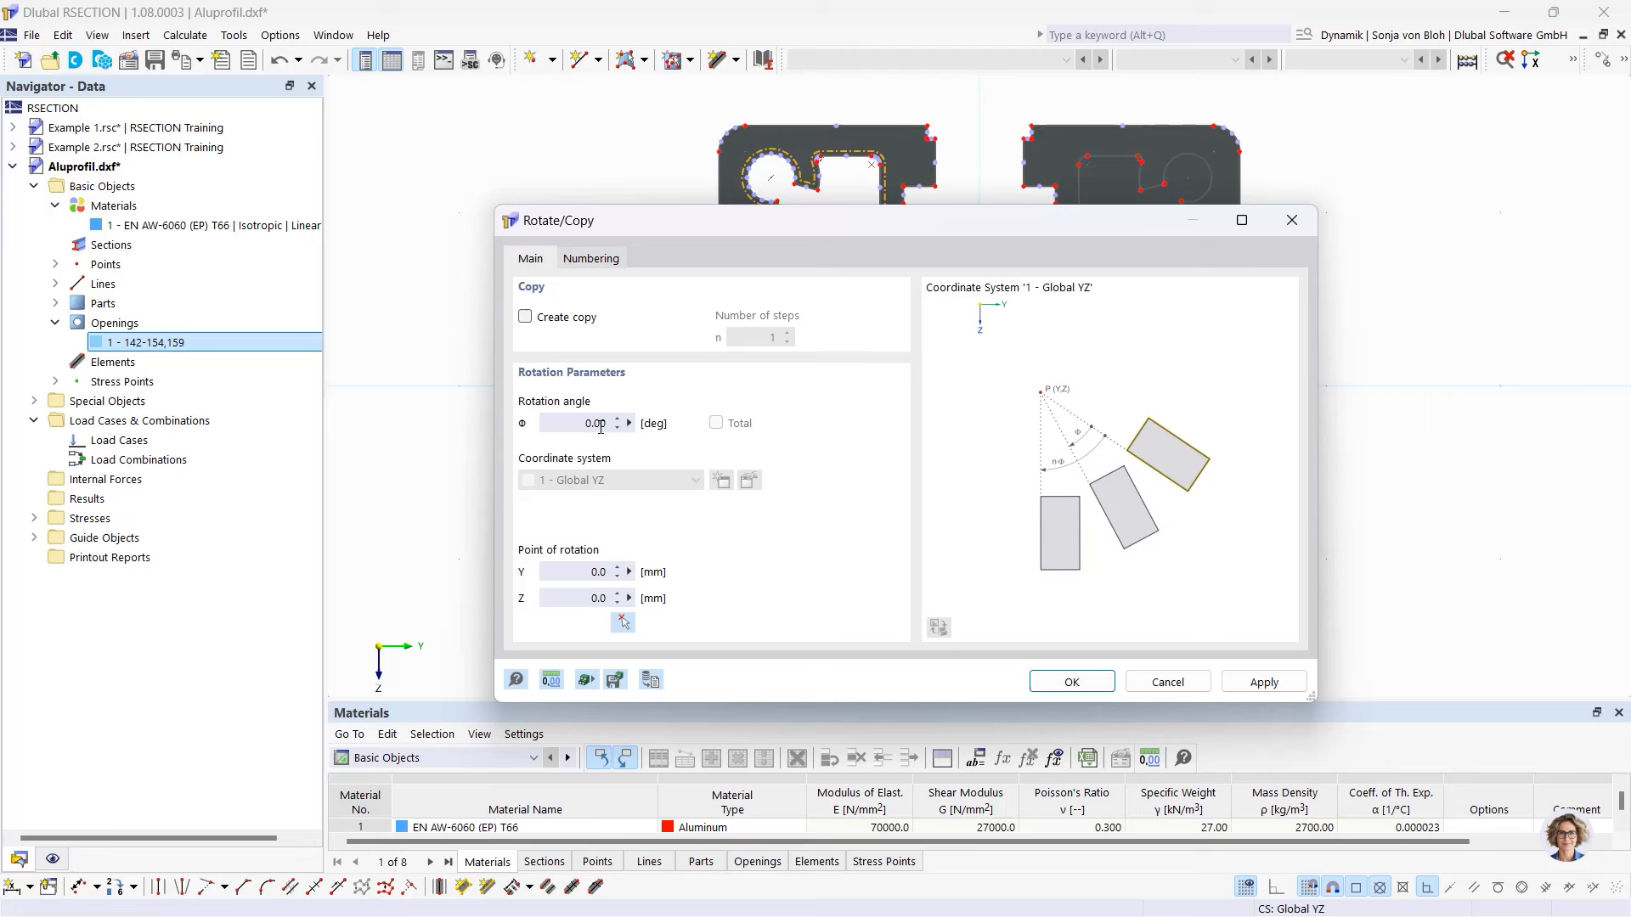
pyautogui.click(525, 317)
pyautogui.moveTo(748, 338); pyautogui.dragTo(857, 338)
pyautogui.write('3')
pyautogui.moveTo(573, 423); pyautogui.dragTo(667, 427)
pyautogui.write('9')
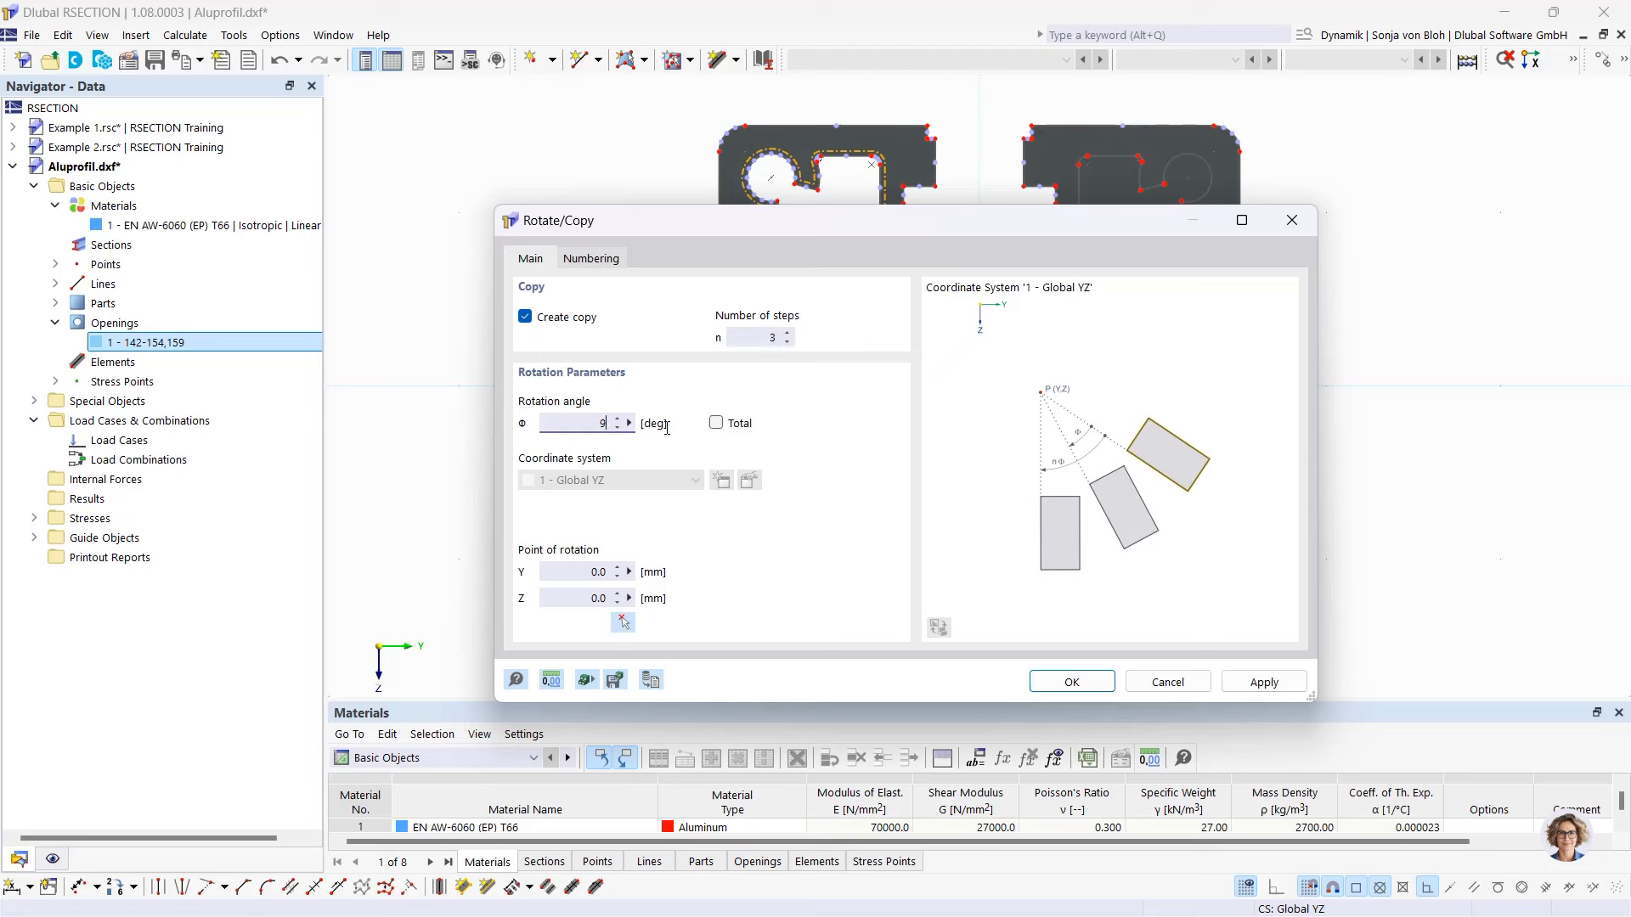
pyautogui.write('0')
pyautogui.click(624, 623)
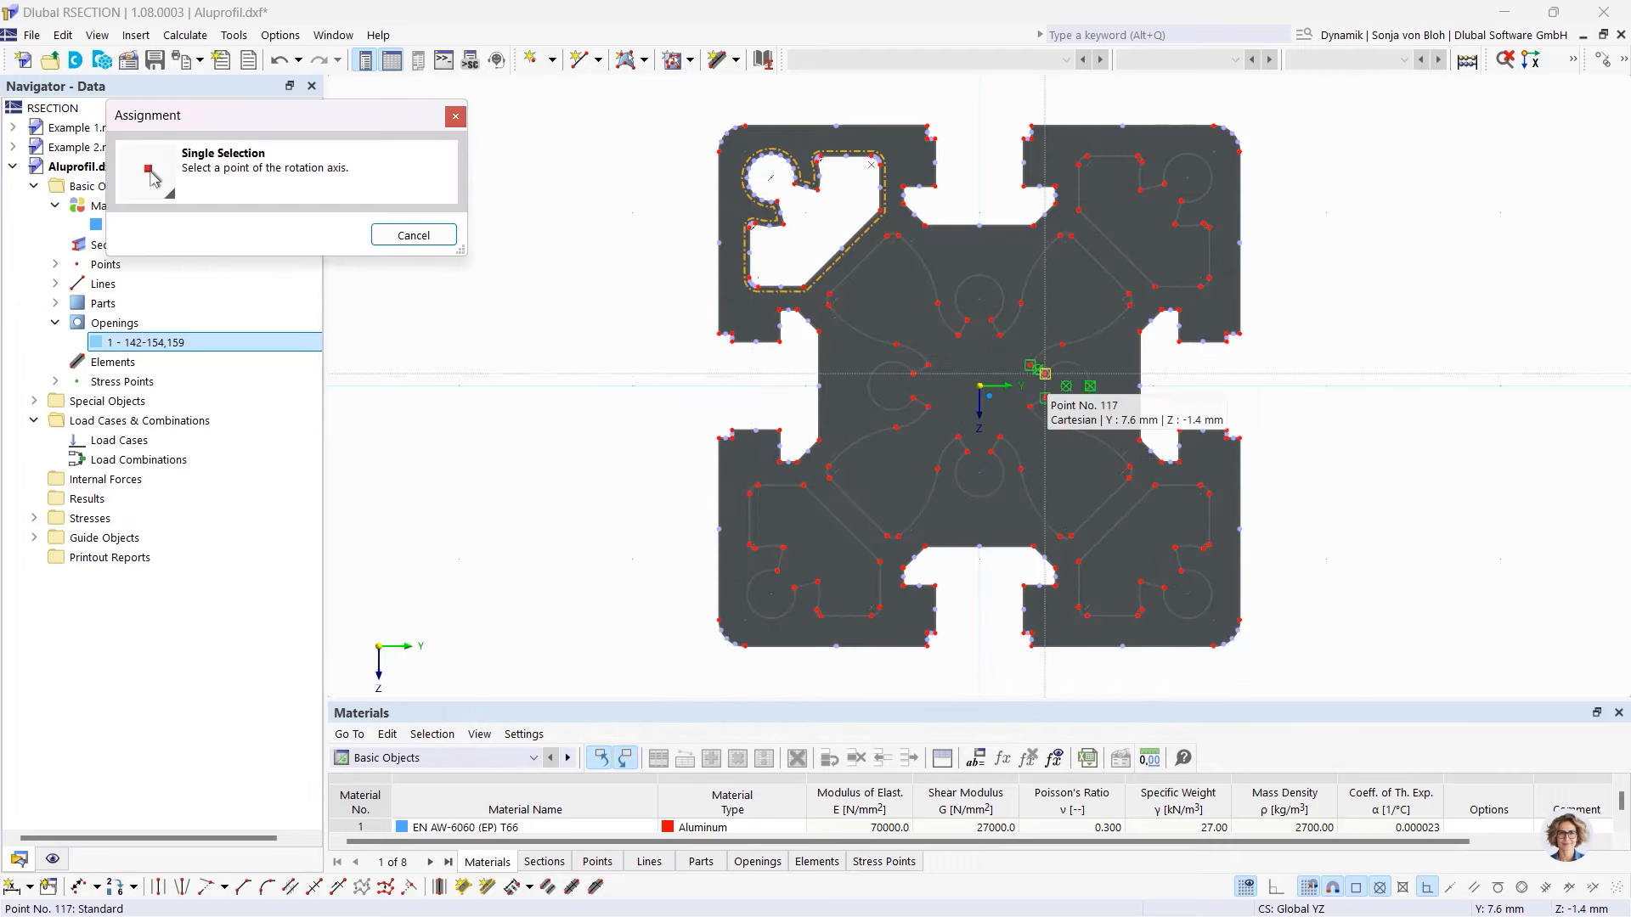
pyautogui.click(979, 385)
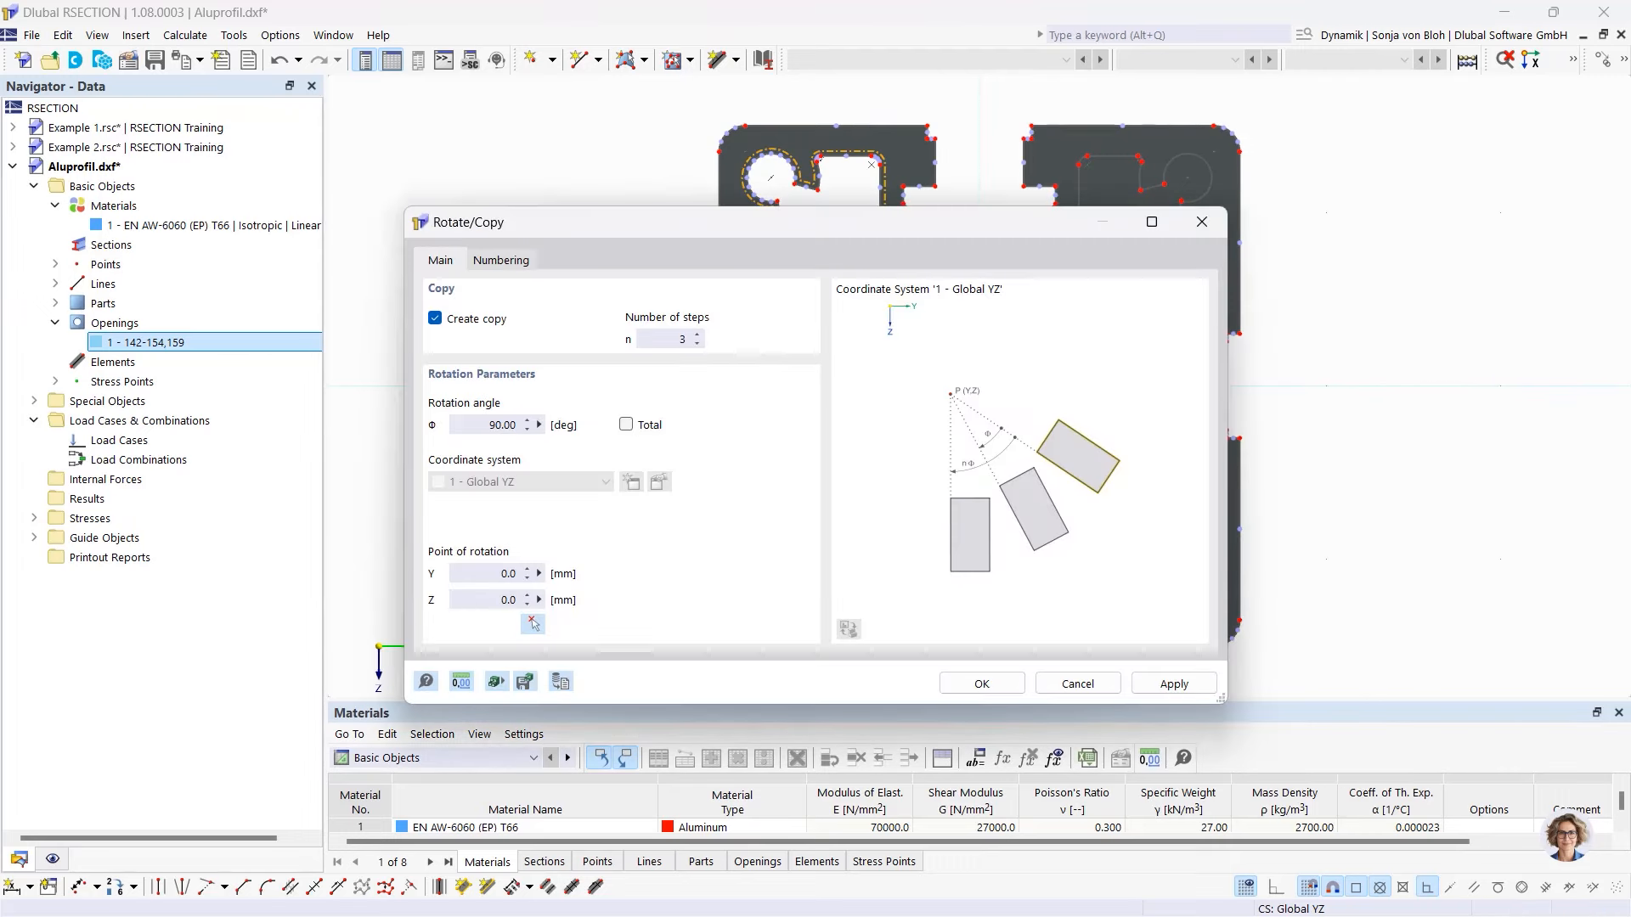
pyautogui.click(987, 681)
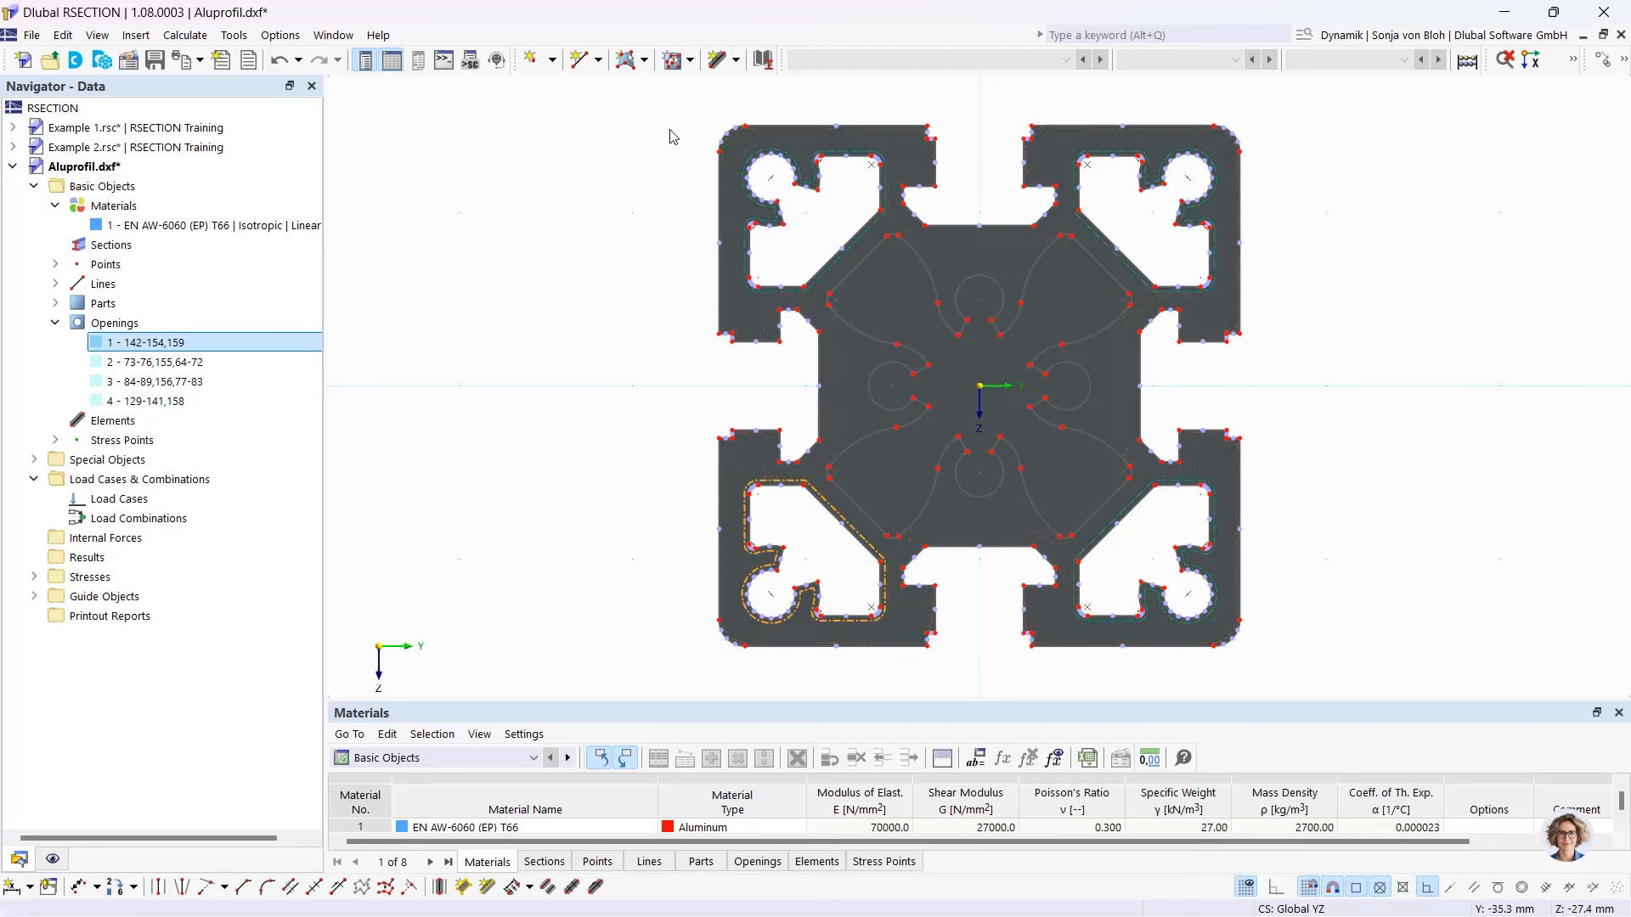
# - Create an opening from the closed contour of the profile's large central chamber
pyautogui.click(676, 66)
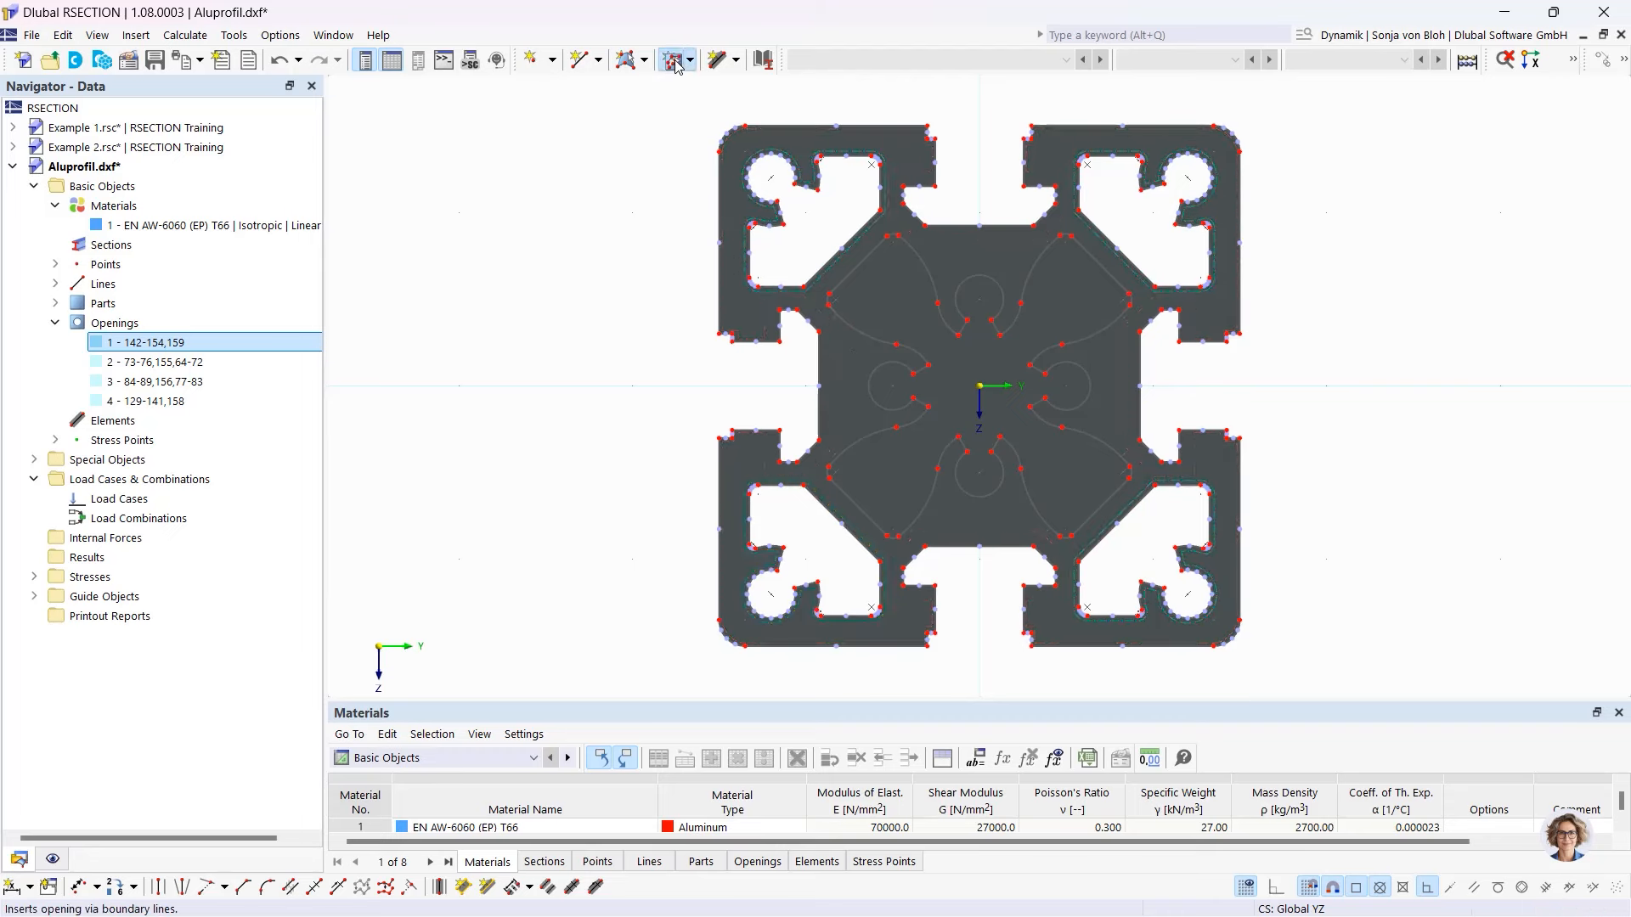
pyautogui.click(852, 329)
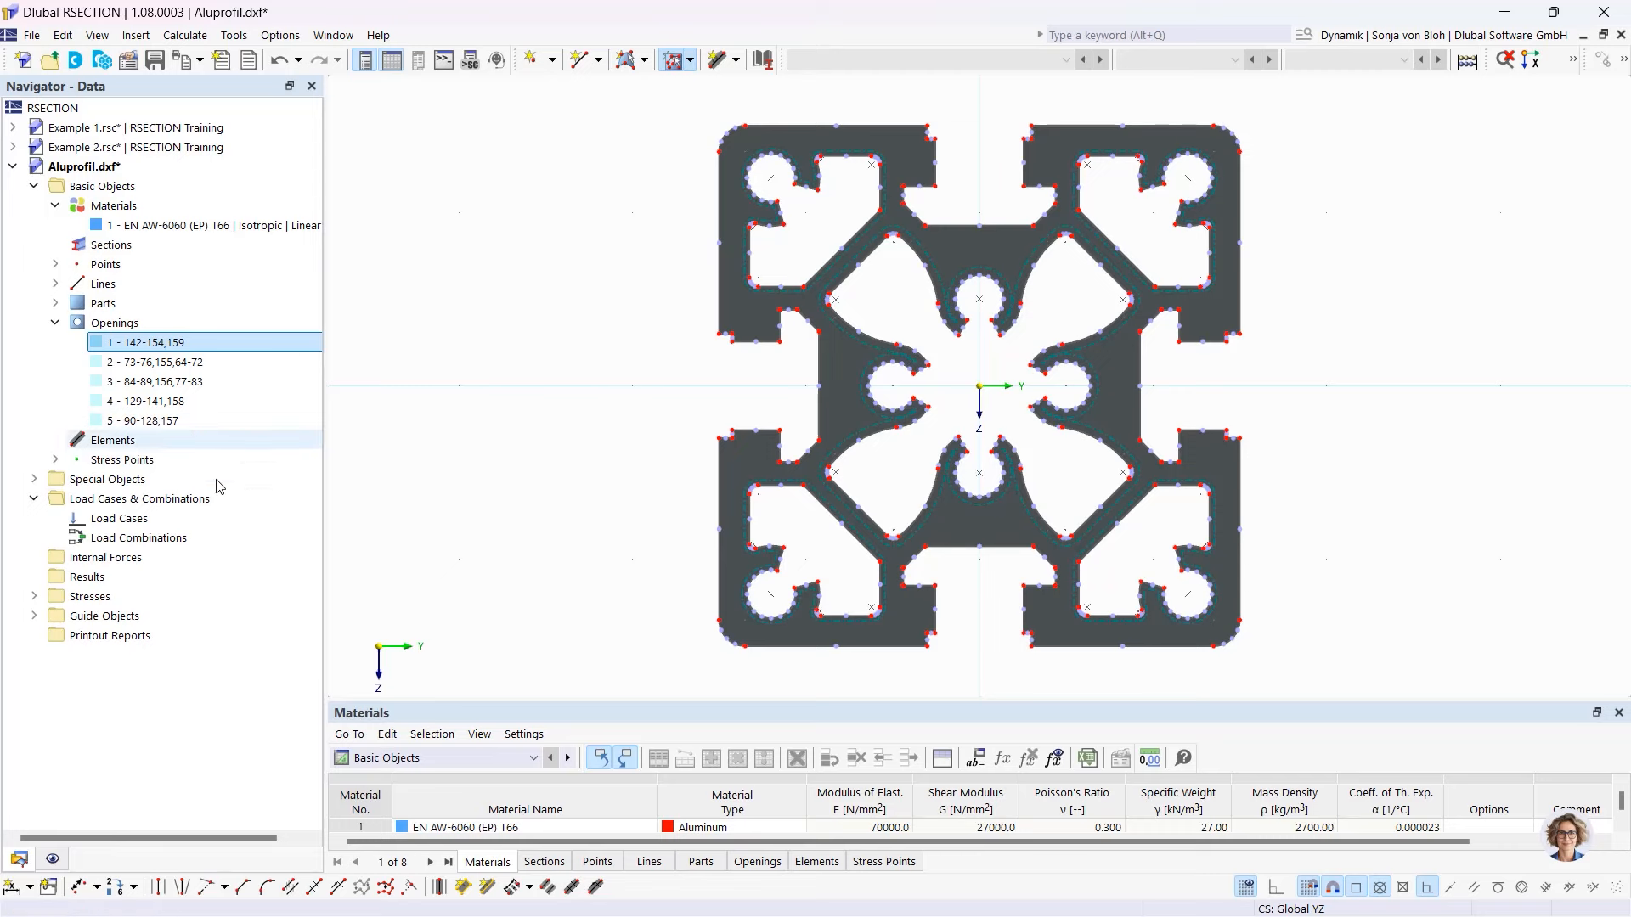
# - Create the permanent load case LC1 named "N + Mxp" and dismiss the automatic backup dialog
pyautogui.rightClick(153, 521)
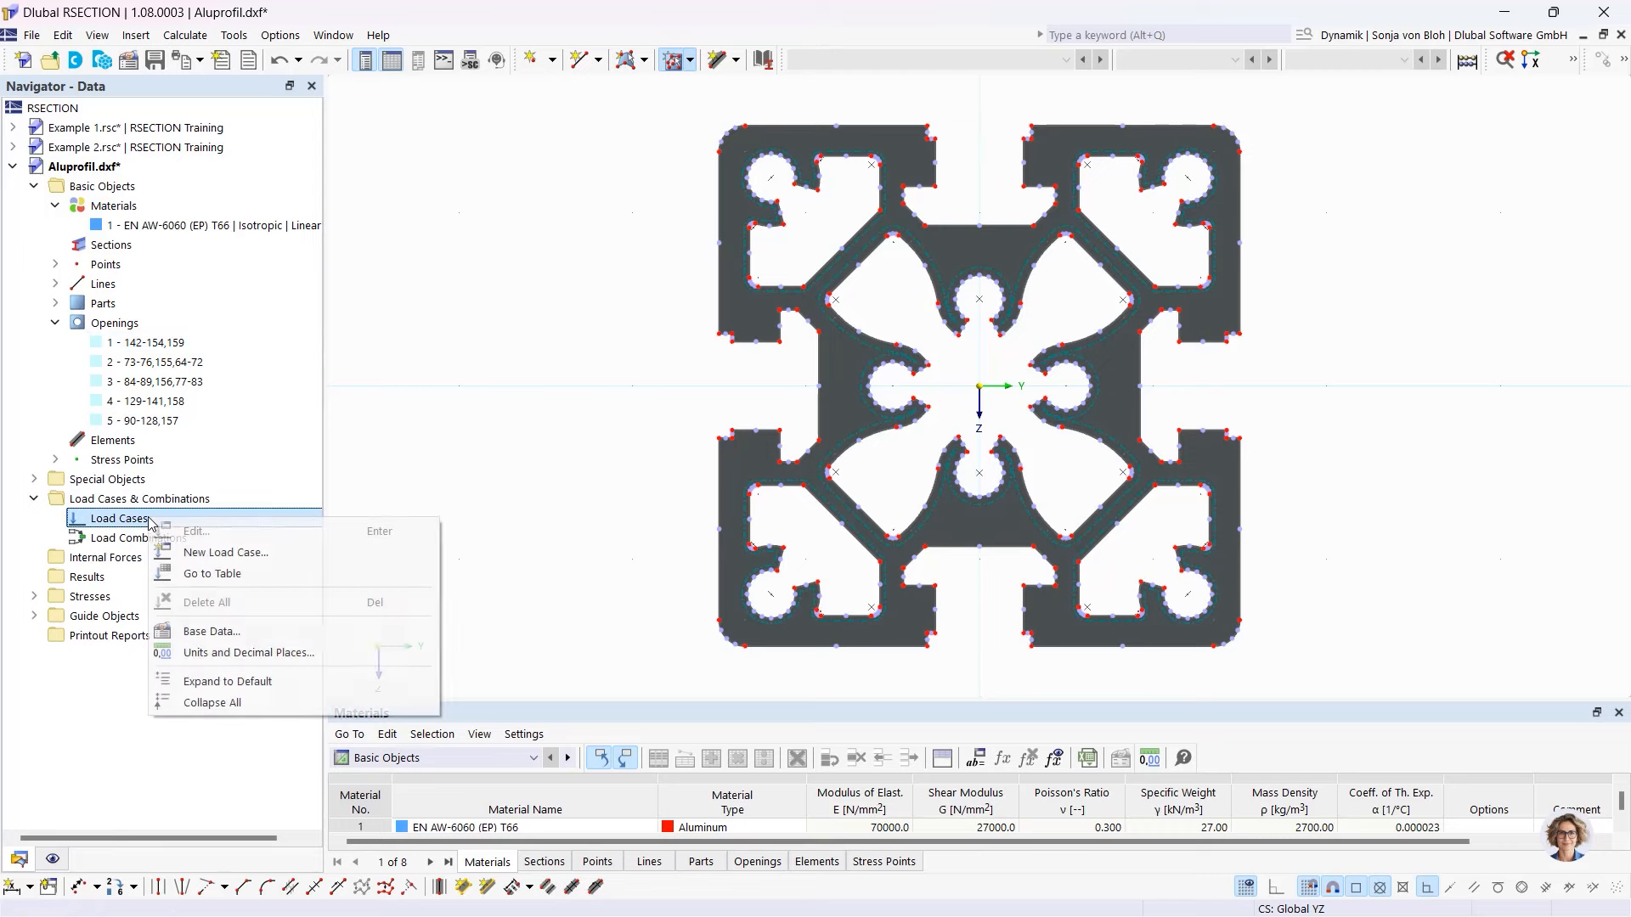
pyautogui.click(225, 552)
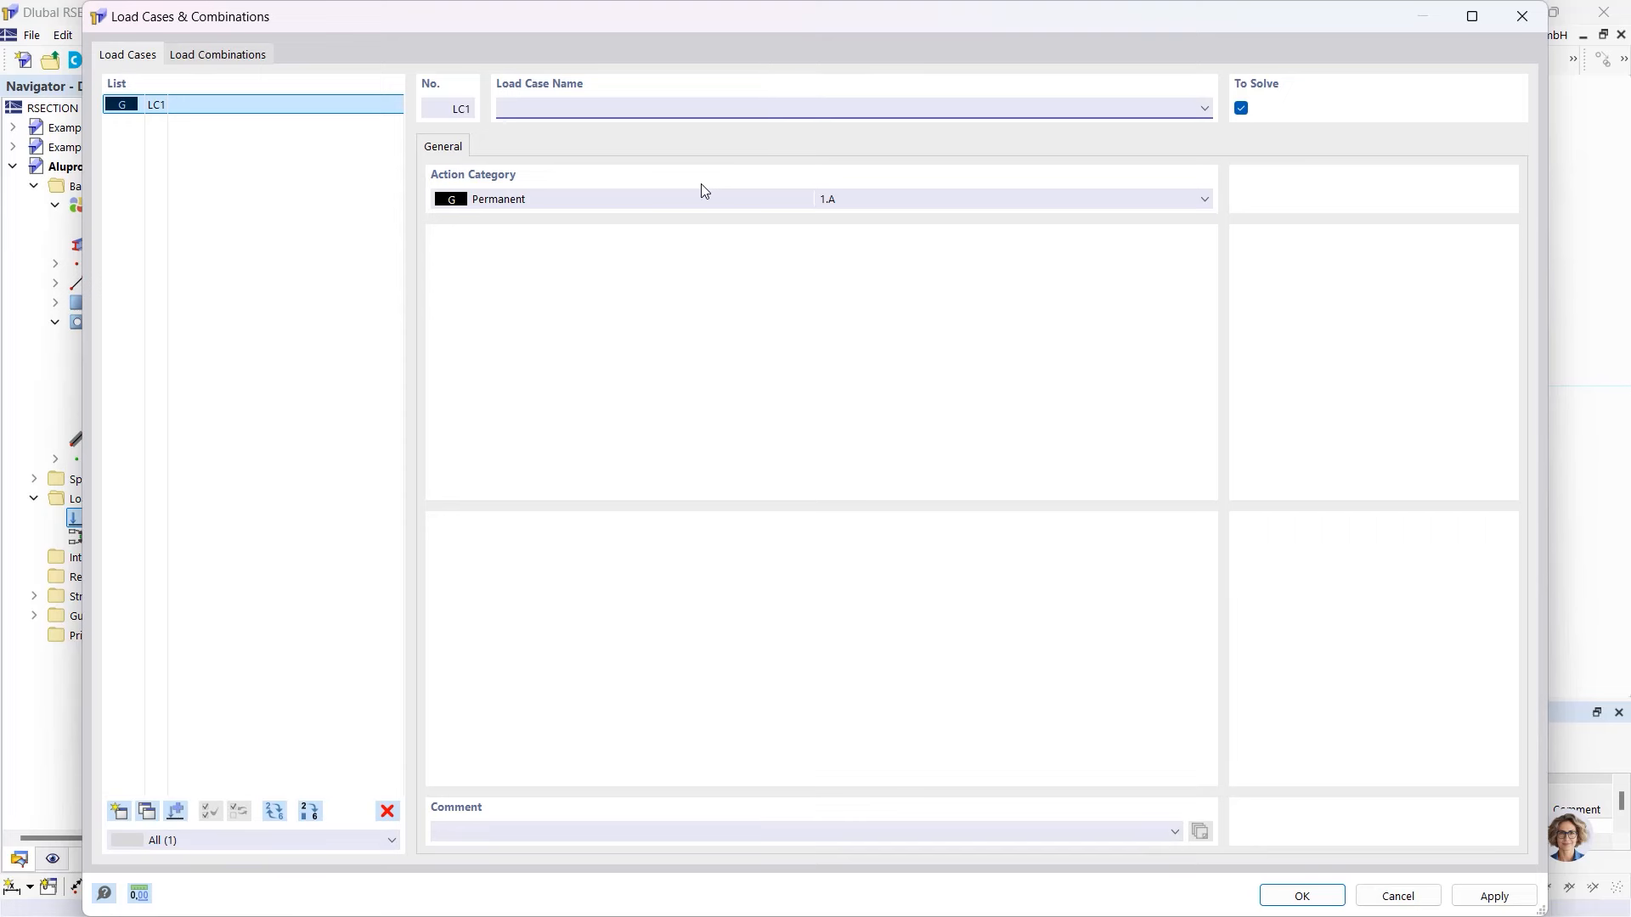
pyautogui.write('N + Mxp')
pyautogui.click(1301, 897)
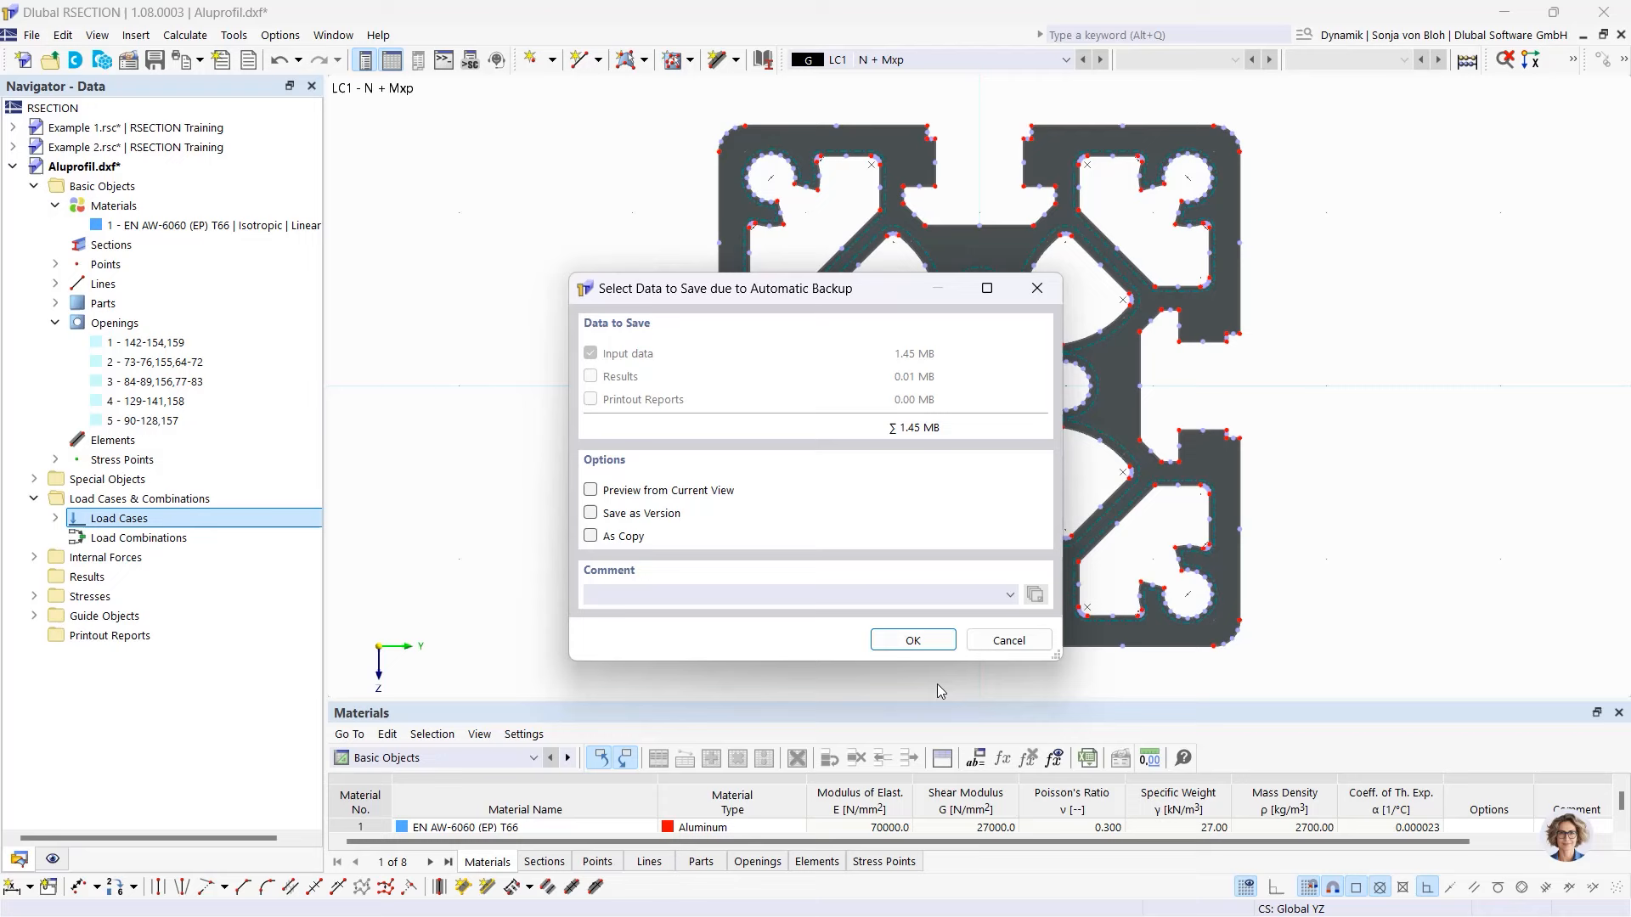
pyautogui.click(1010, 641)
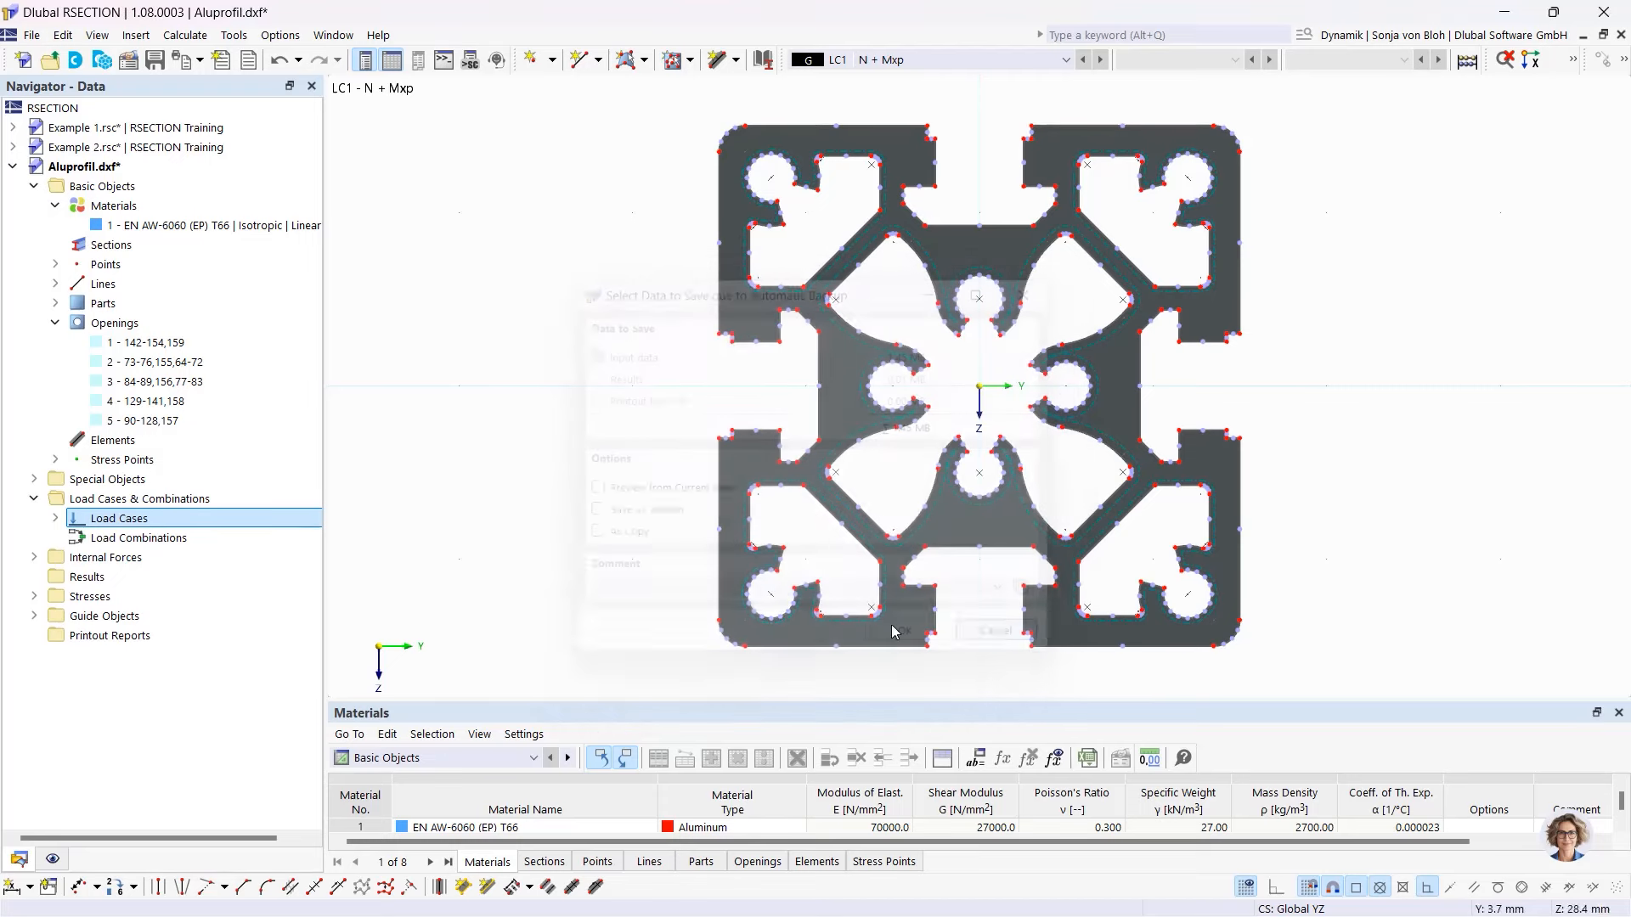
# - Add internal forces to load case LC1 with axial force N of -10 kN and torsional moment Mxp of 0.3 kNm
pyautogui.click(33, 558)
pyautogui.click(55, 576)
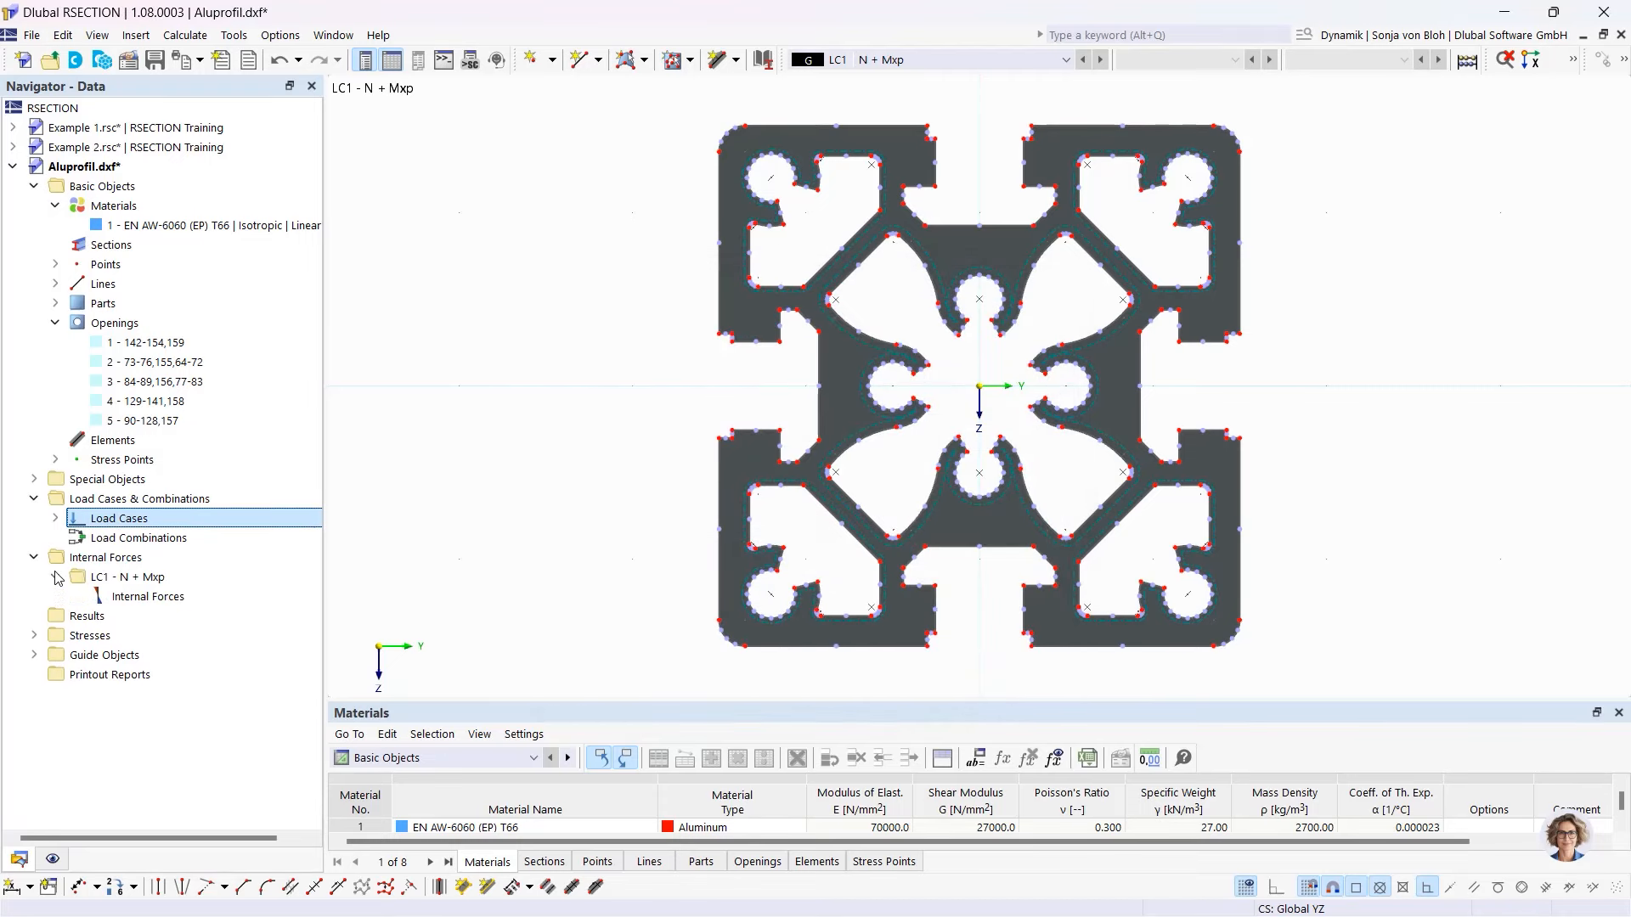
pyautogui.click(136, 597)
pyautogui.doubleClick(136, 597)
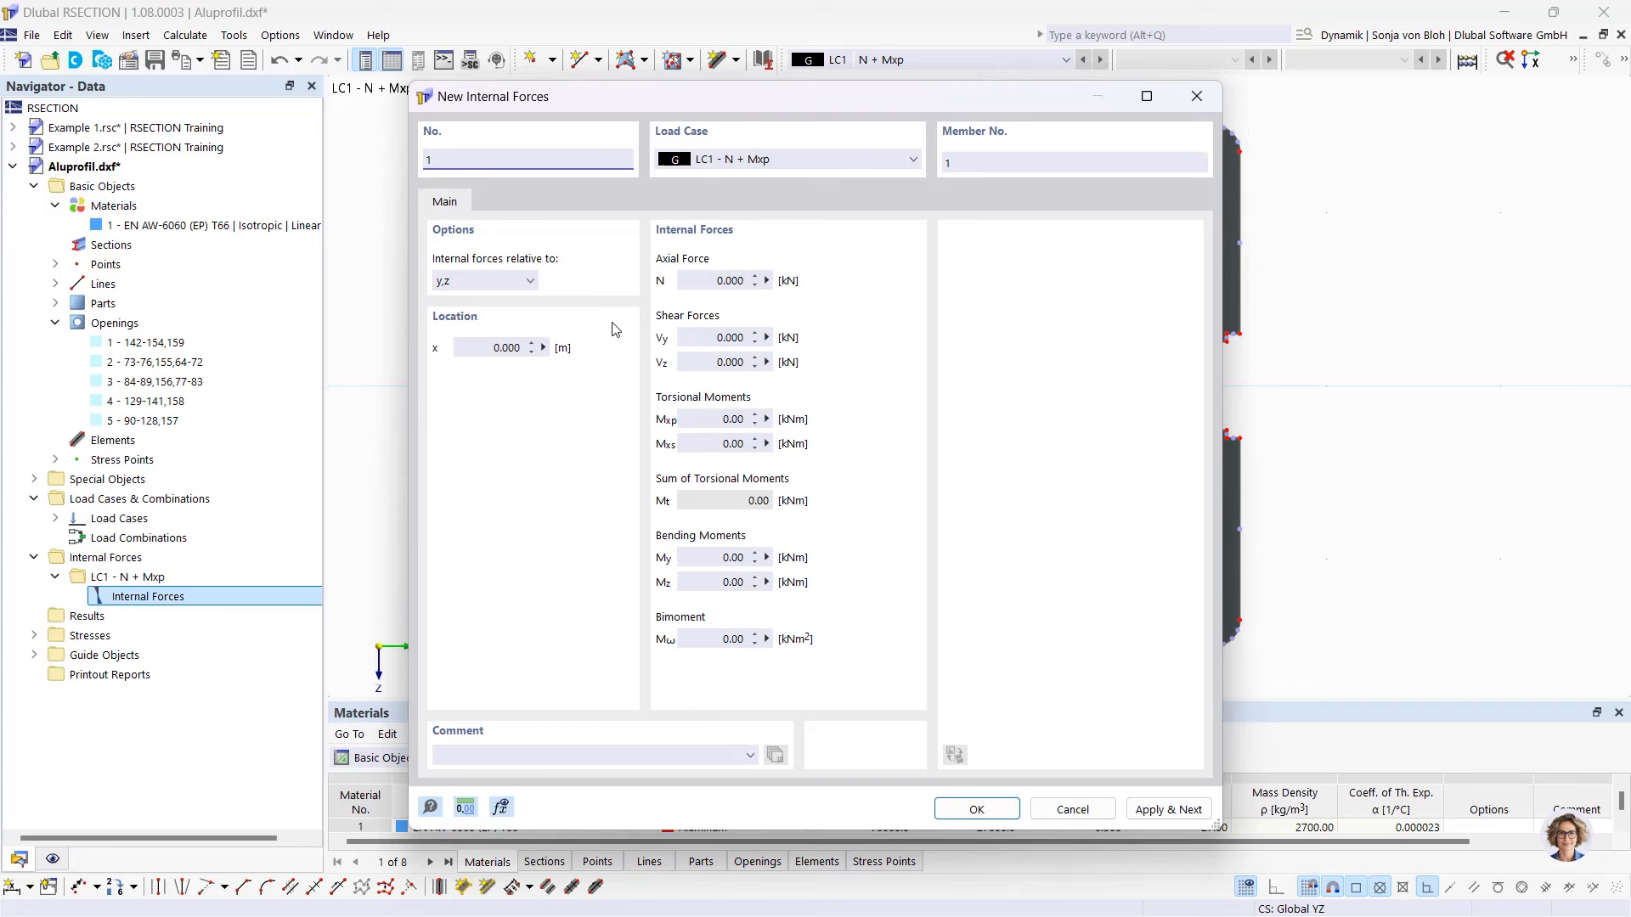
pyautogui.click(702, 282)
pyautogui.write('-10')
pyautogui.click(736, 420)
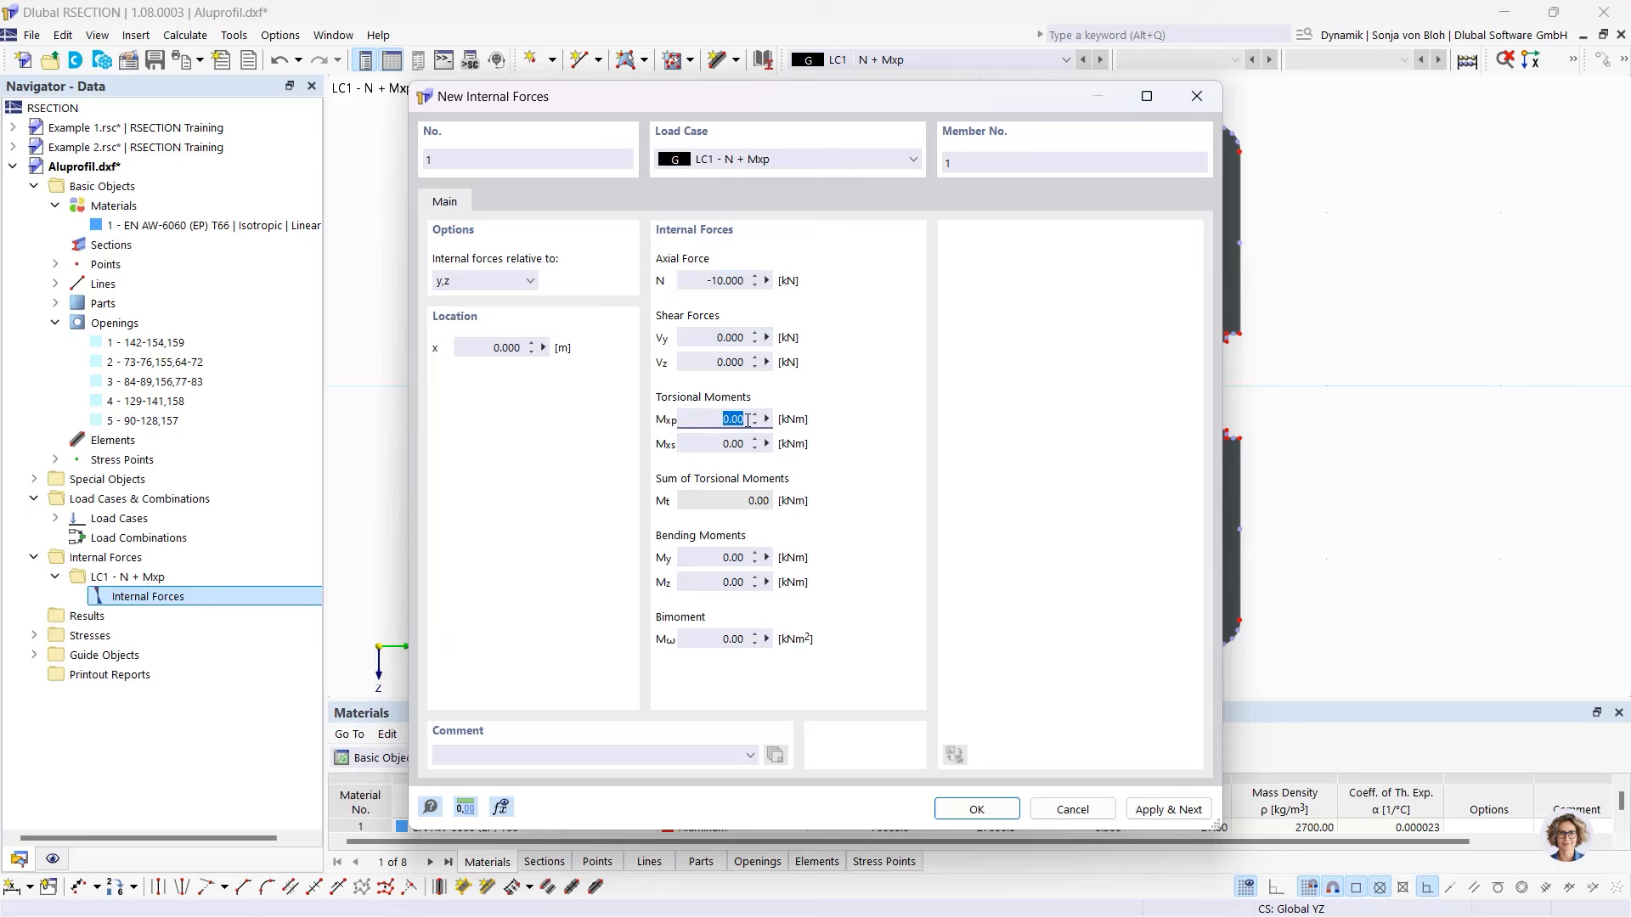
pyautogui.write('0,3')
pyautogui.click(974, 809)
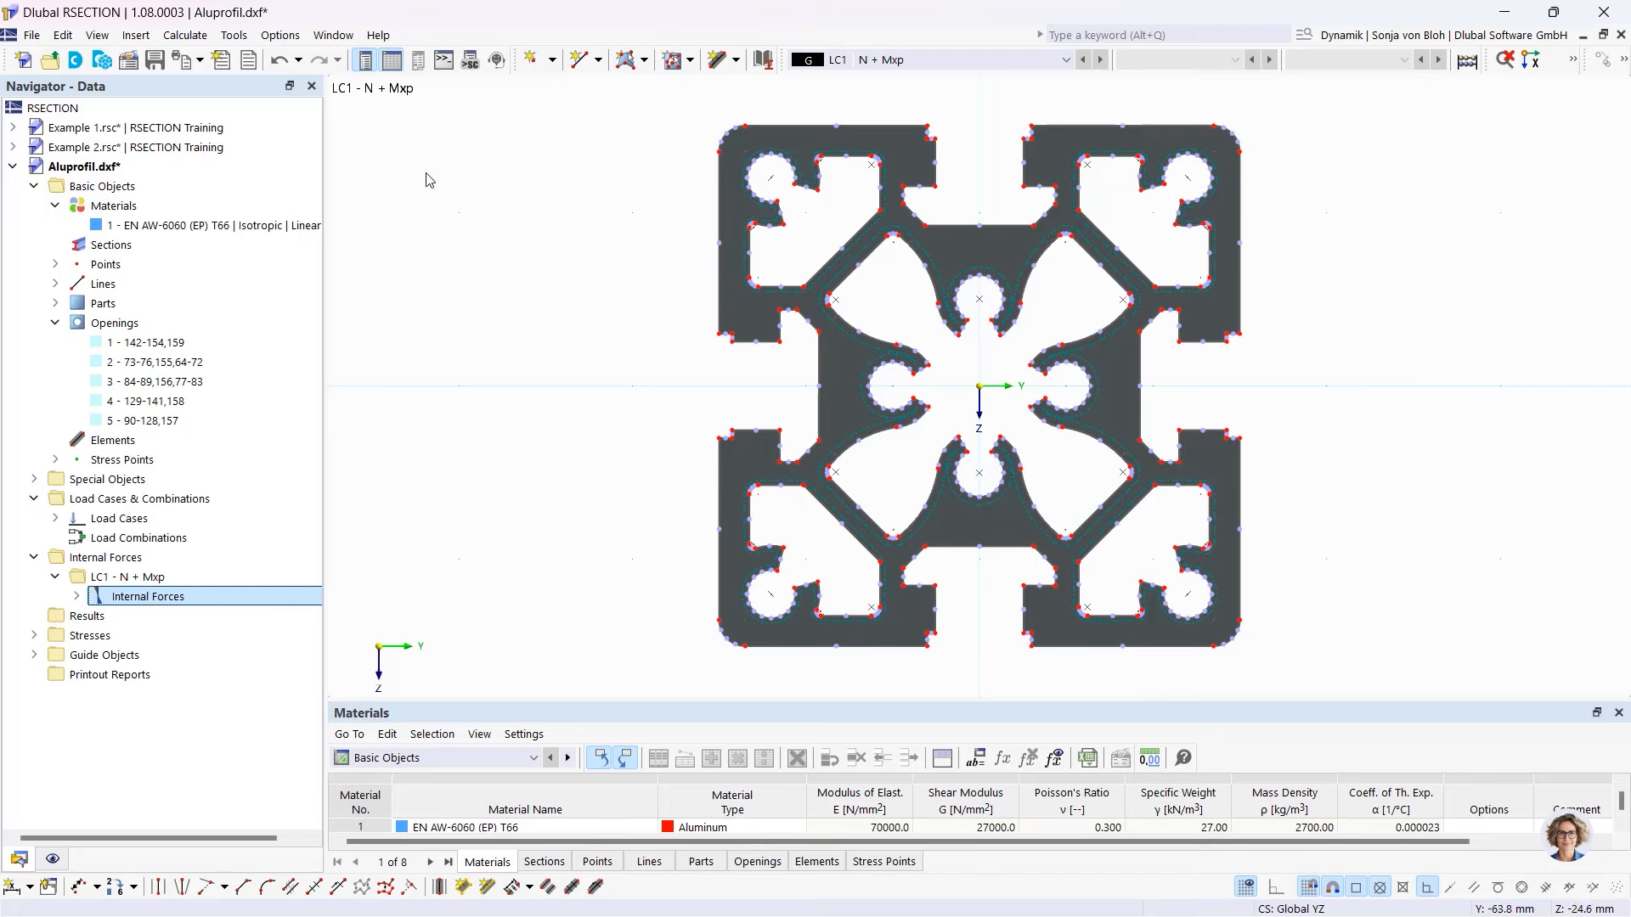
# - Calculate the section and display the σx,tot, τtot and σeqv,von Mises stresses one after another
pyautogui.click(185, 34)
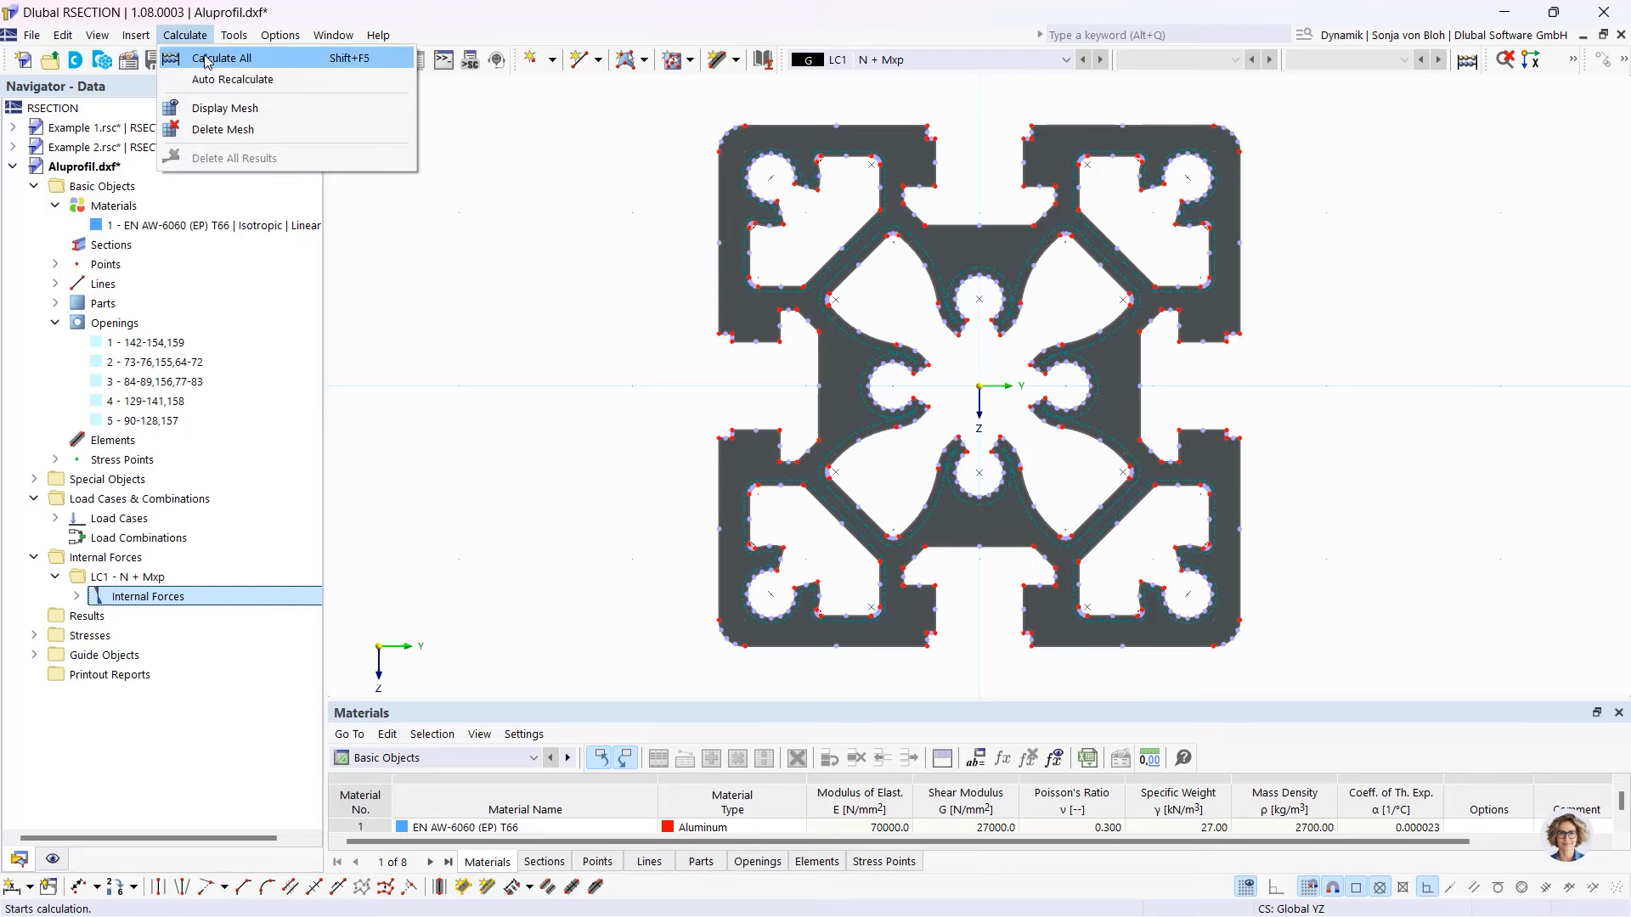
pyautogui.click(204, 51)
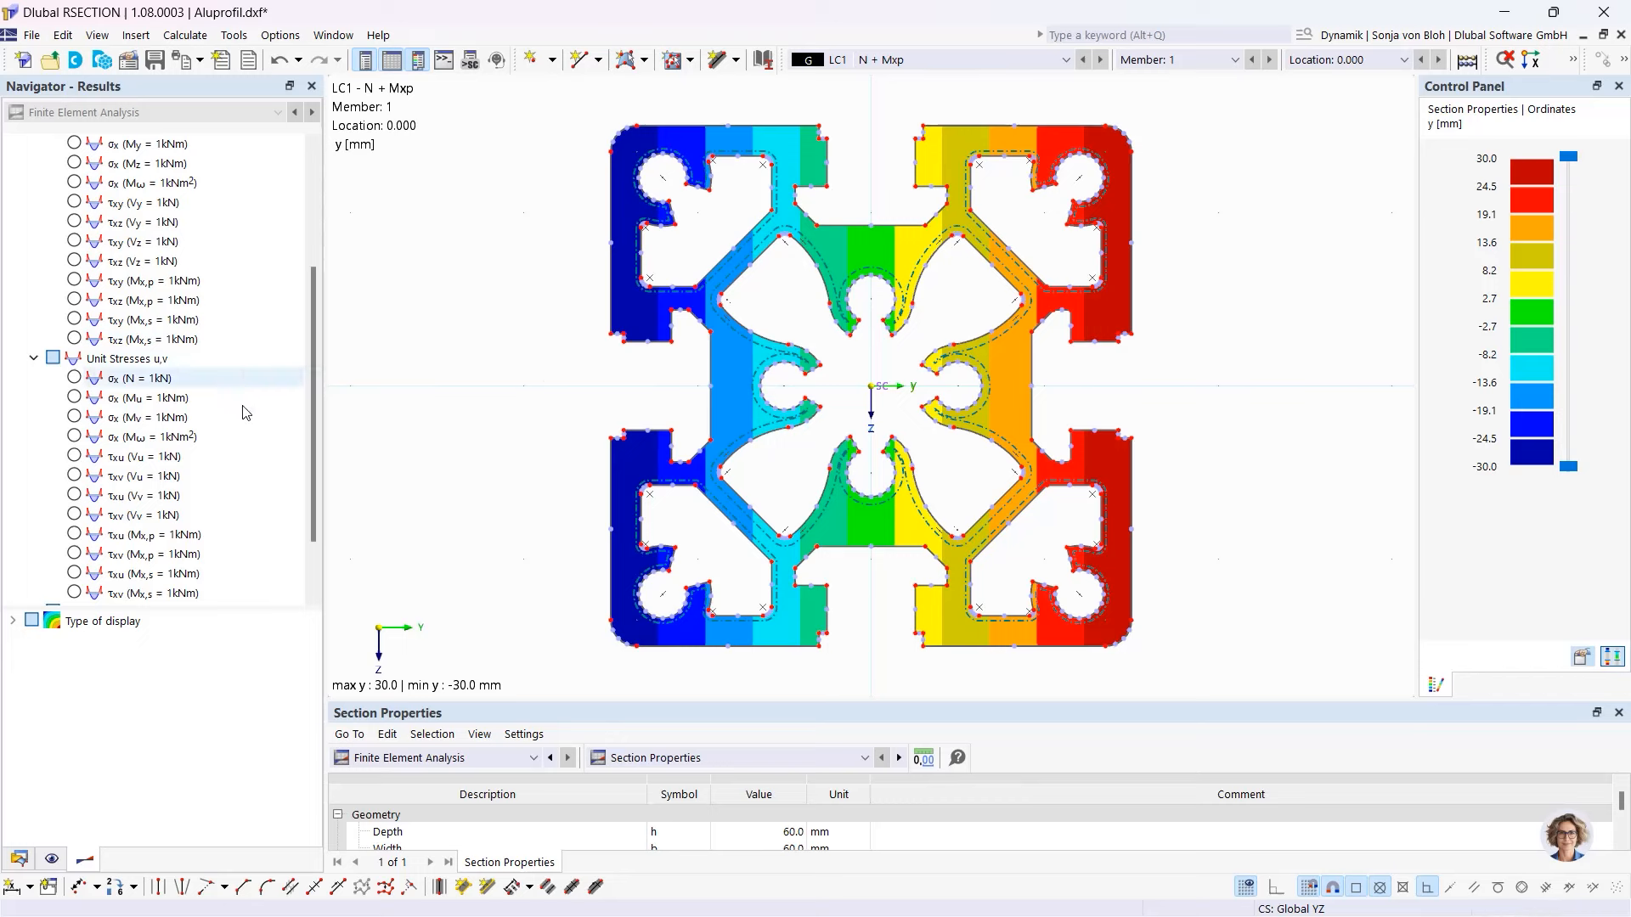
pyautogui.moveTo(313, 403); pyautogui.dragTo(313, 450)
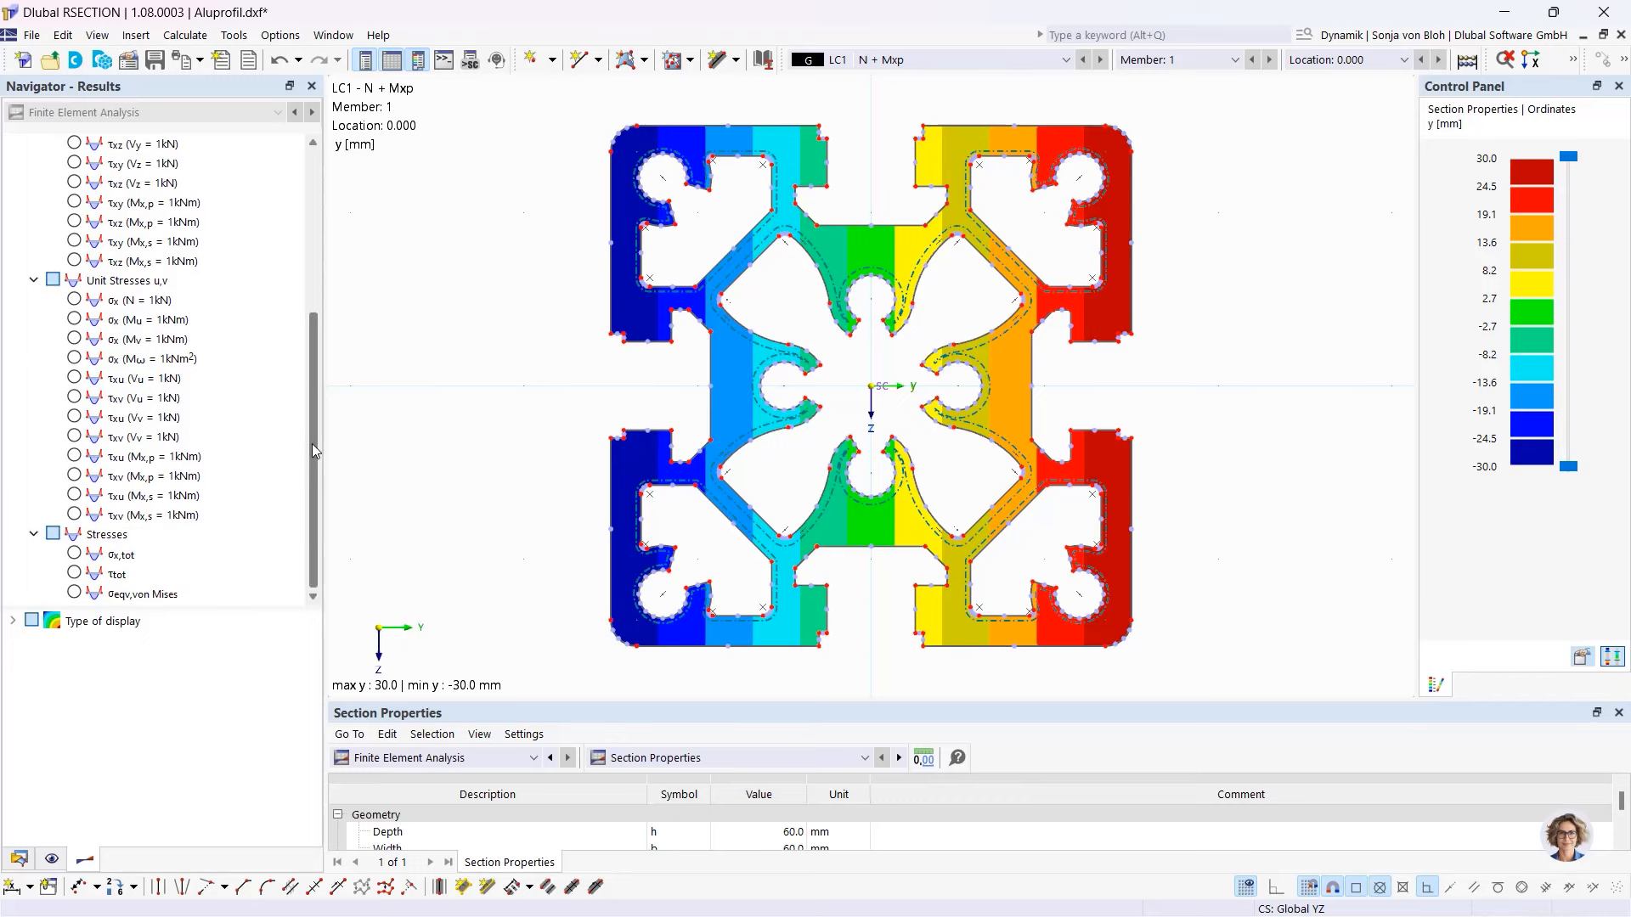
pyautogui.click(74, 554)
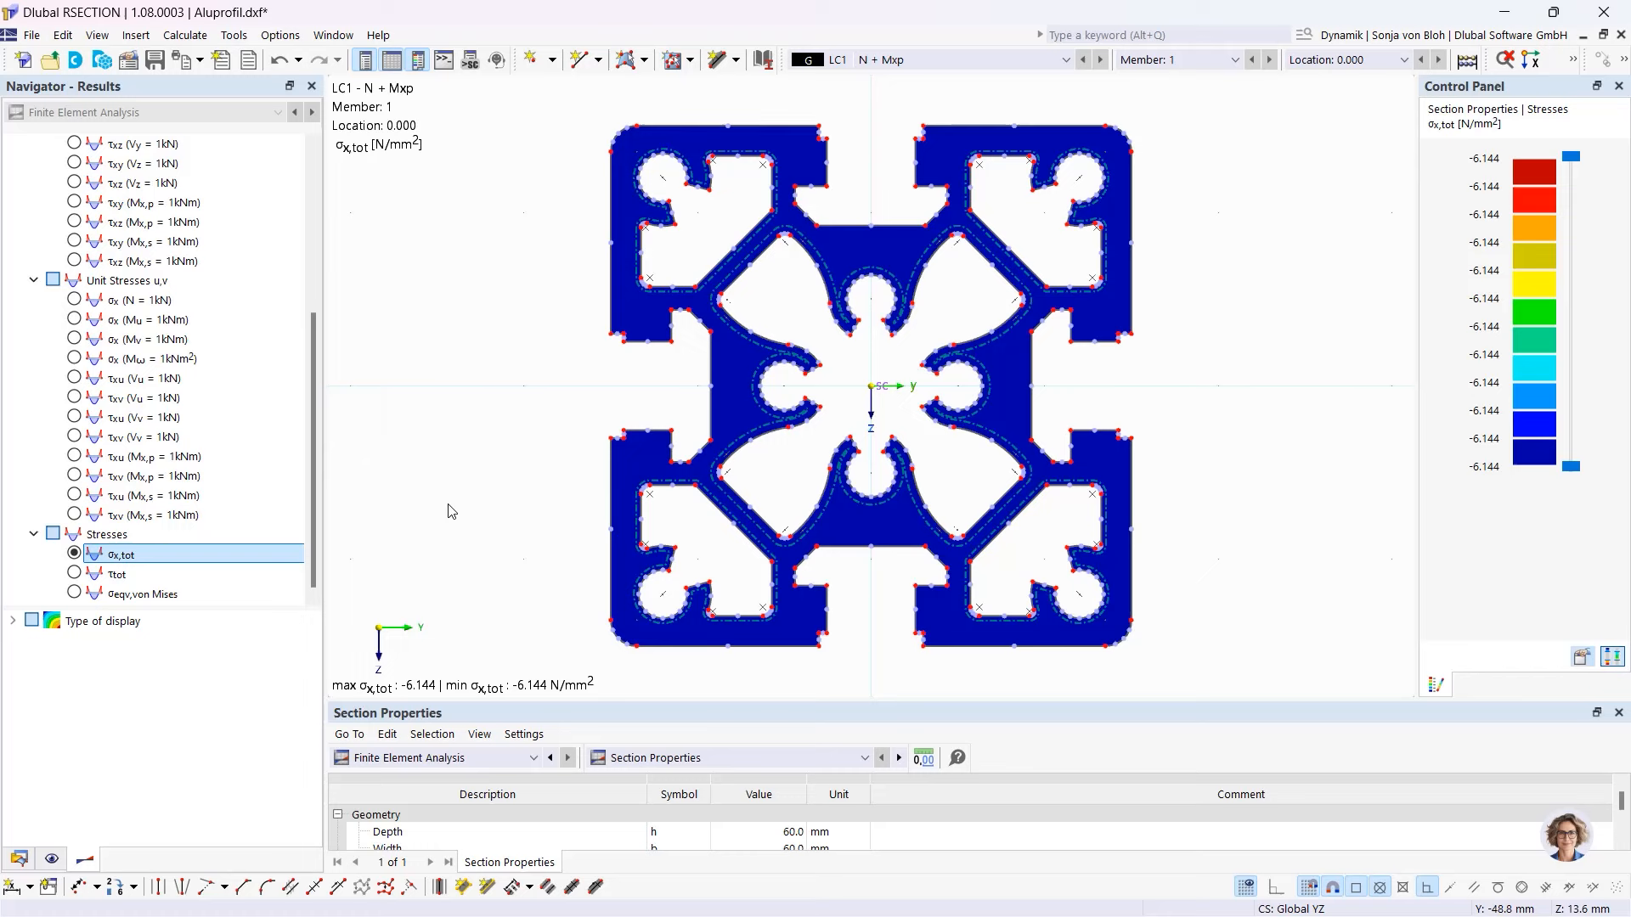
pyautogui.click(74, 573)
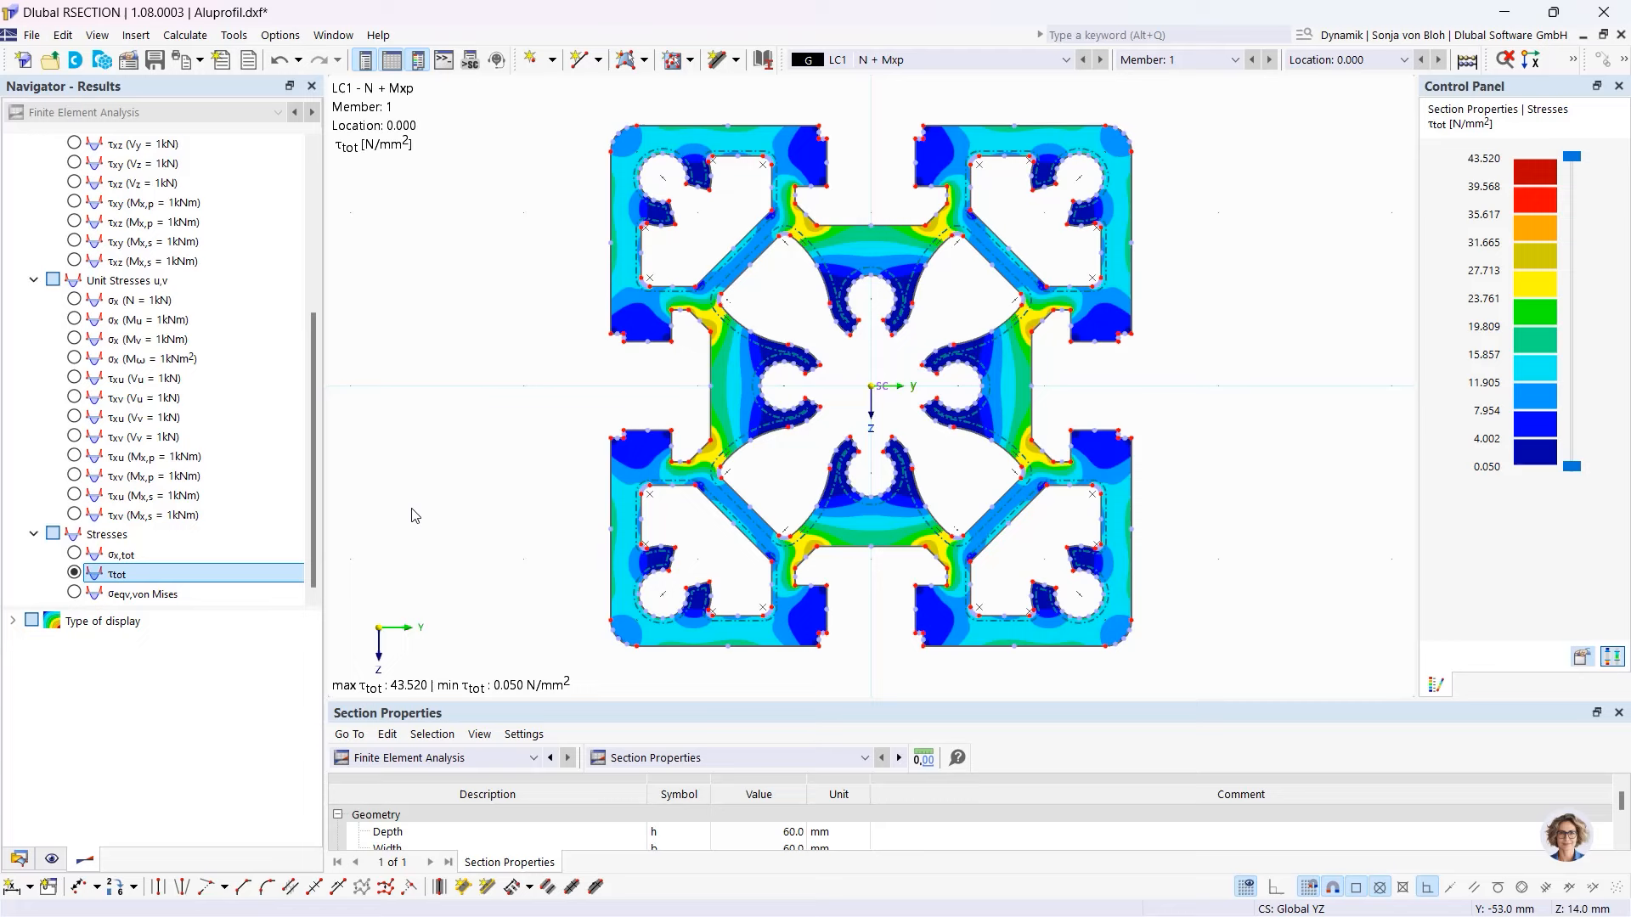
pyautogui.click(74, 594)
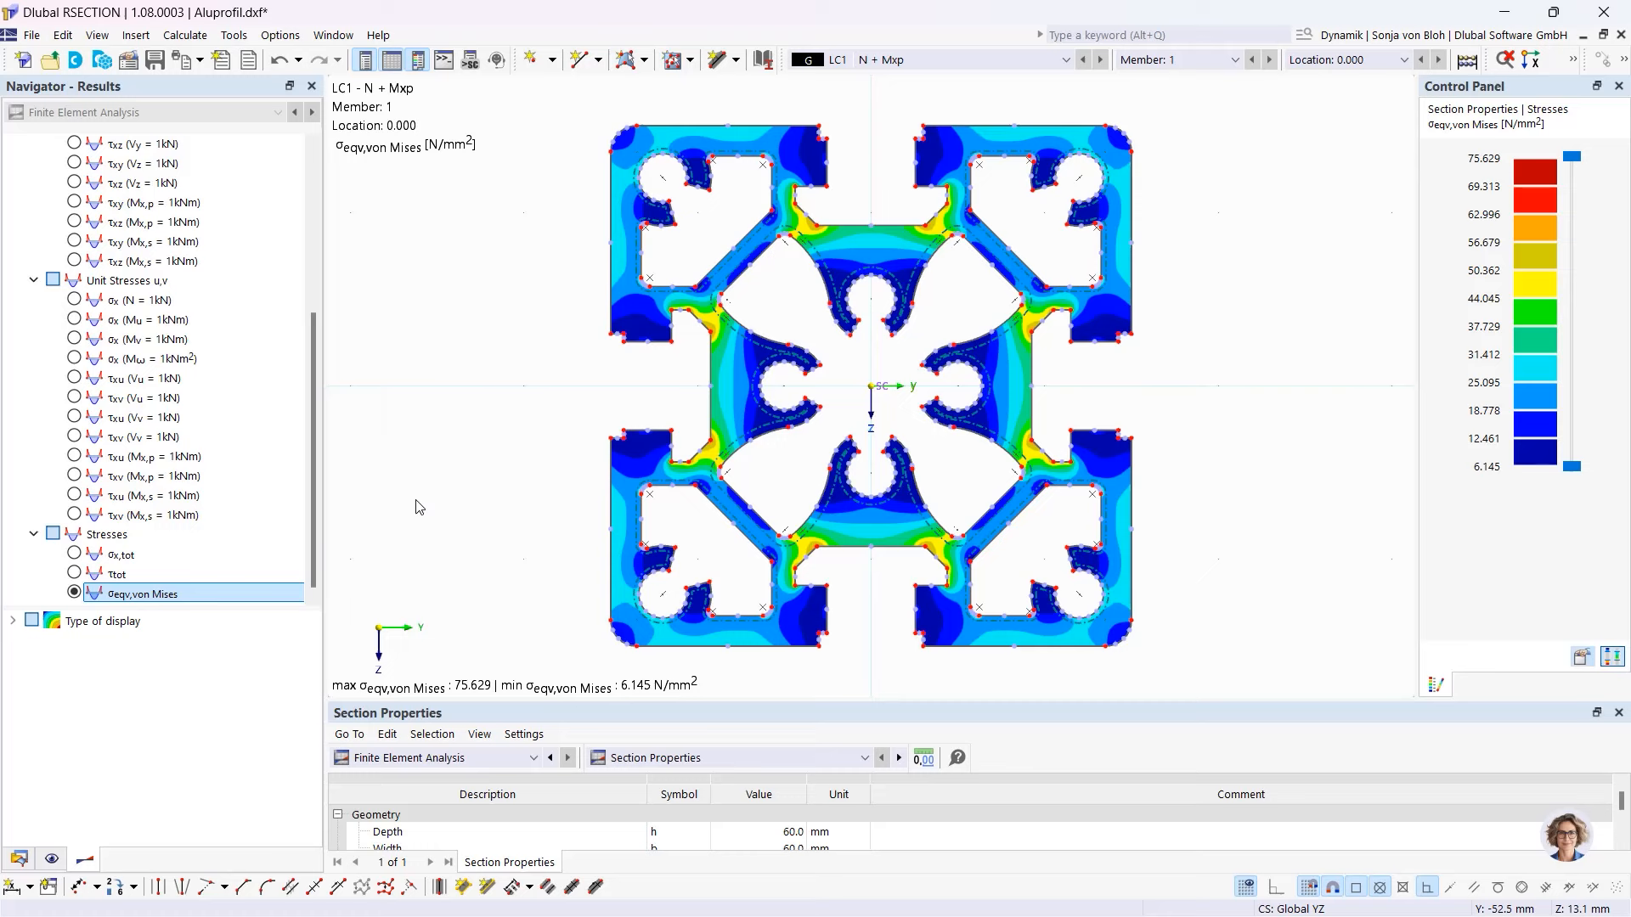
# - Create and show a new printout report for Aluprofil that leaves out the unit normal and unit shear stress results
pyautogui.click(18, 858)
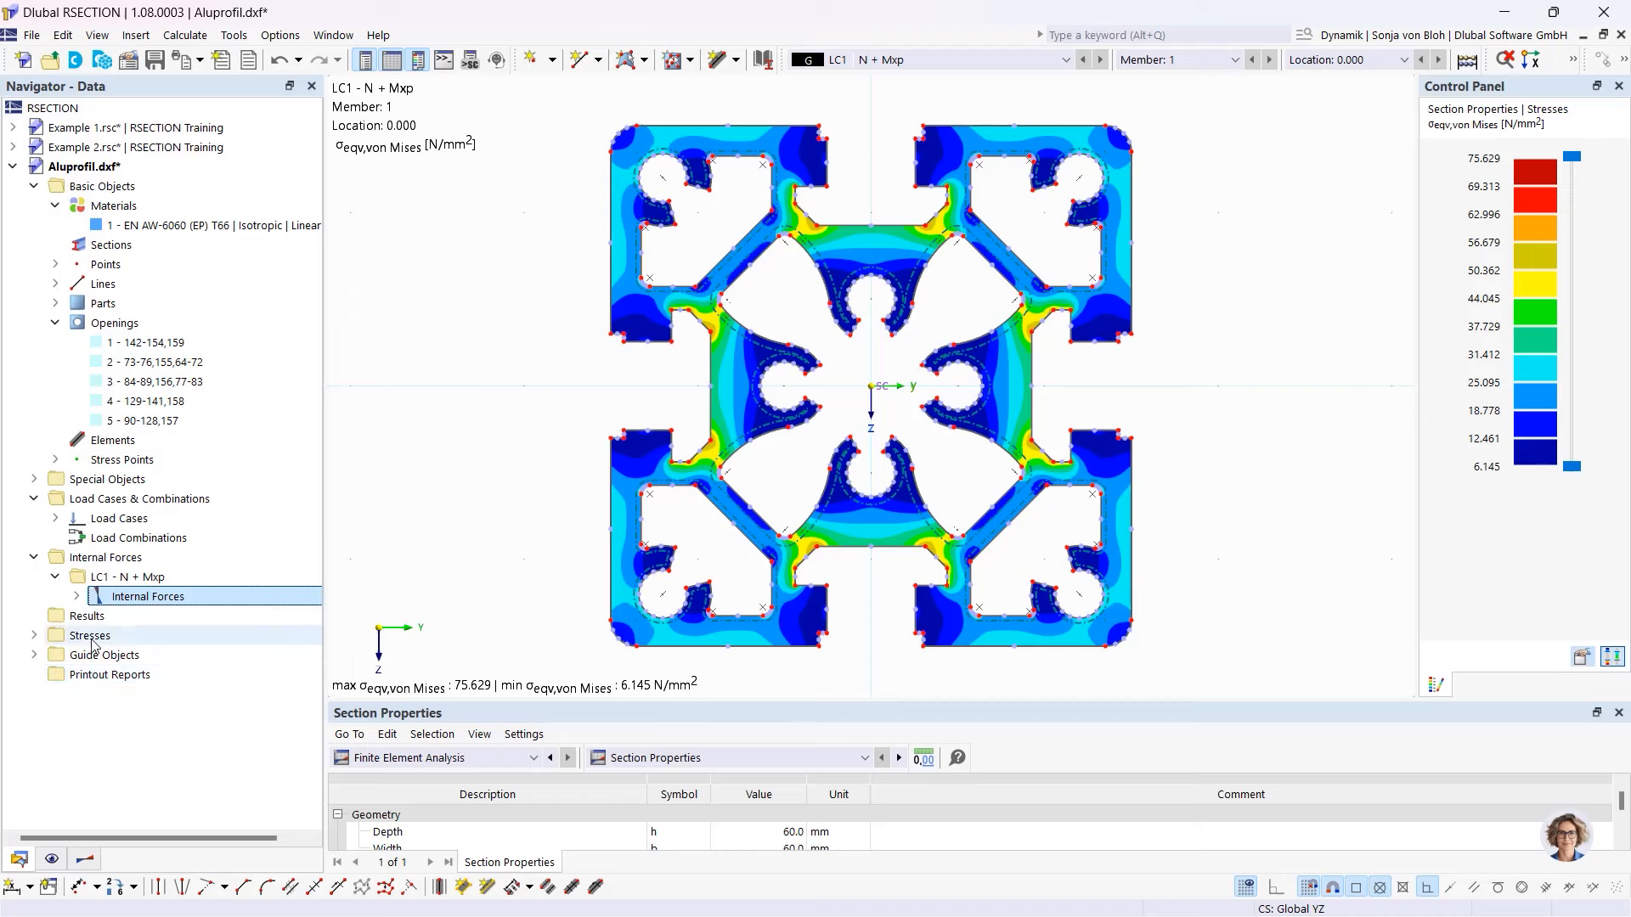
pyautogui.rightClick(106, 675)
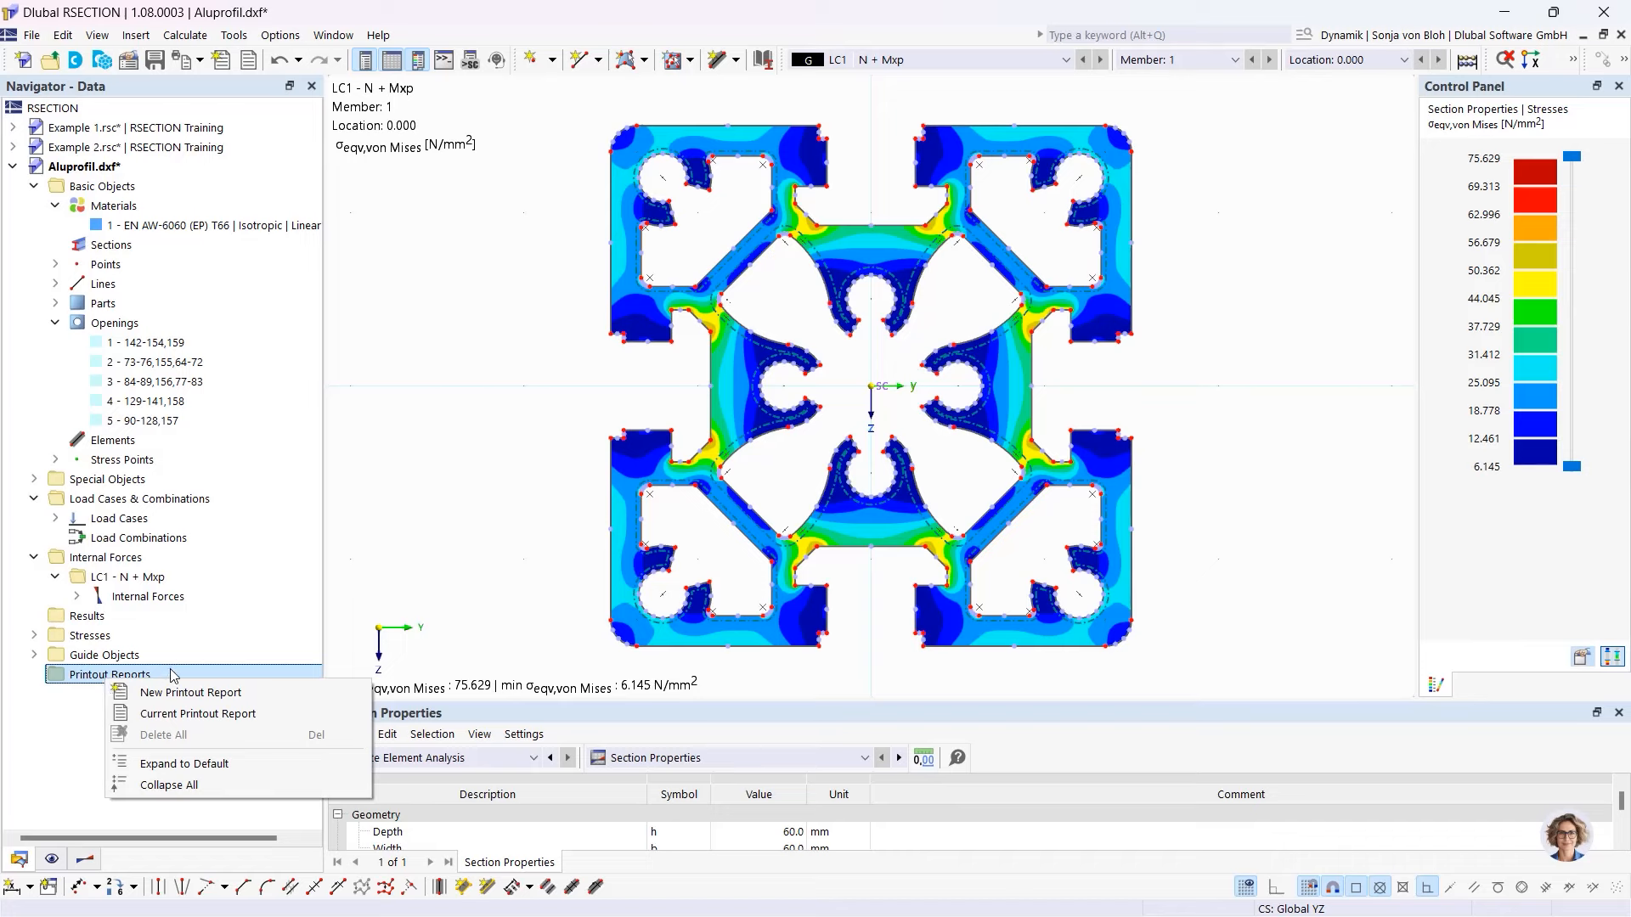
pyautogui.click(187, 692)
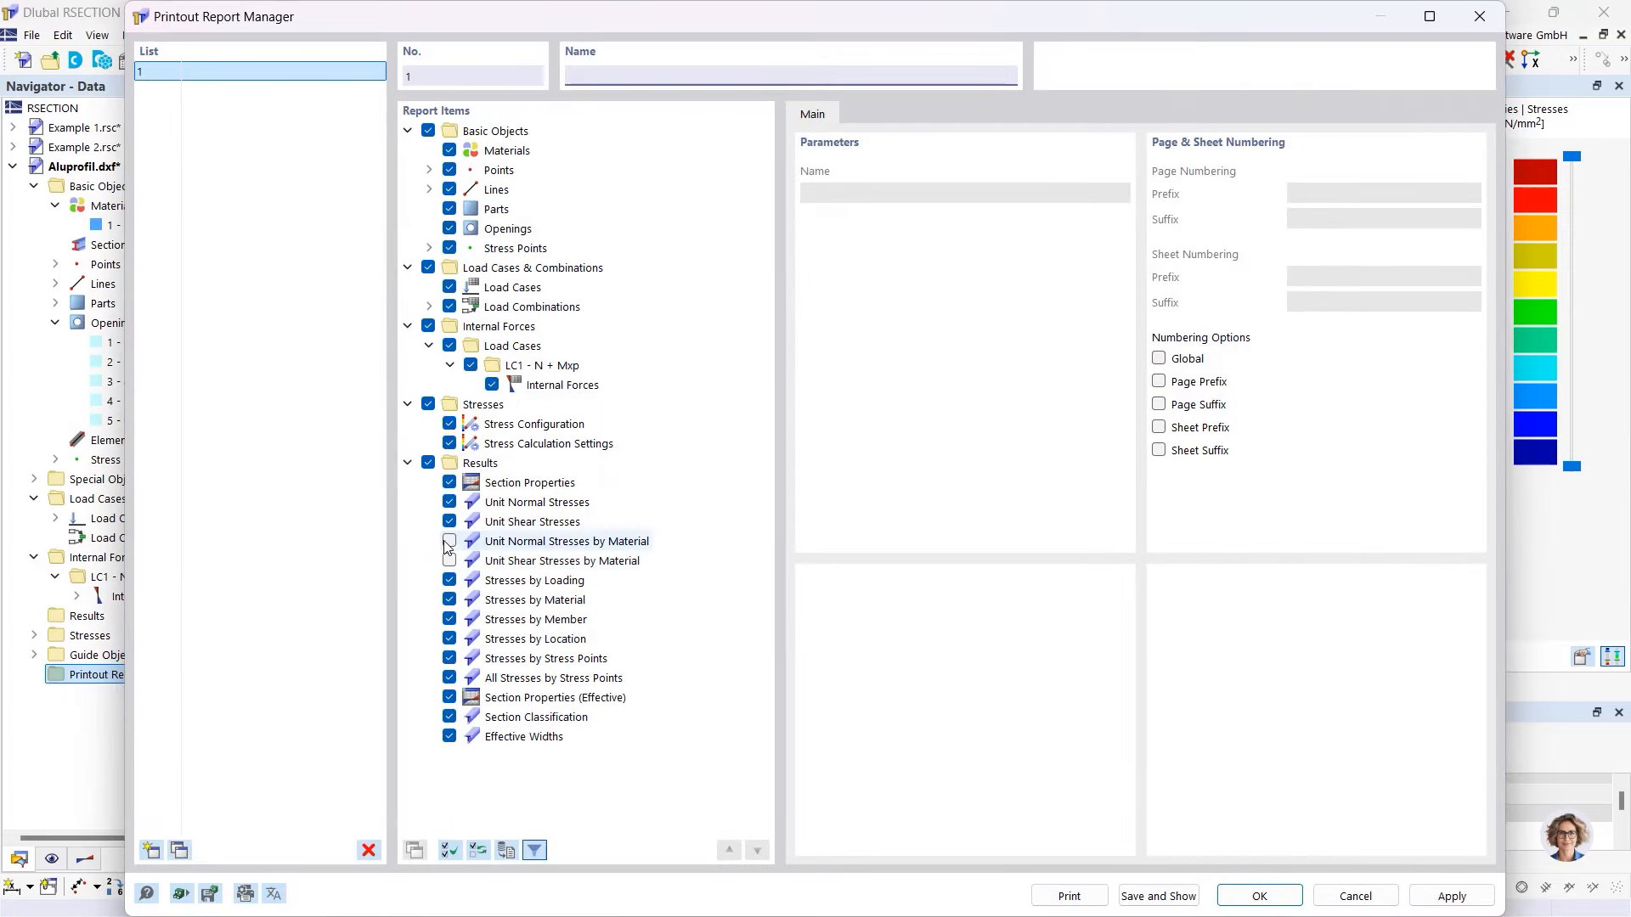
pyautogui.click(449, 503)
pyautogui.click(449, 522)
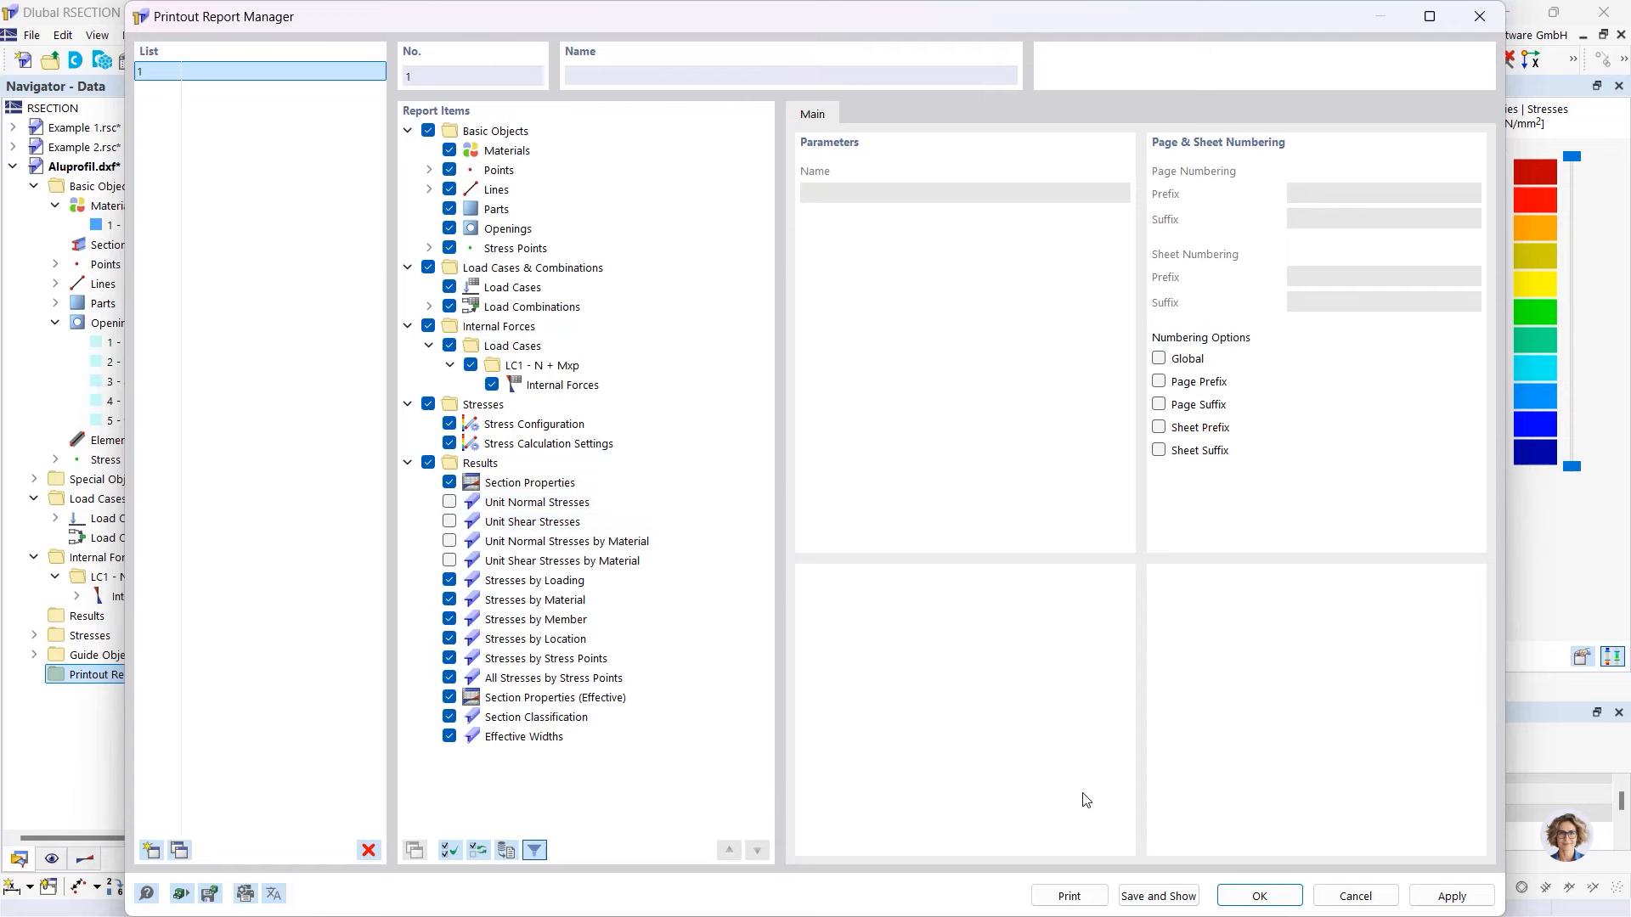
pyautogui.click(1158, 896)
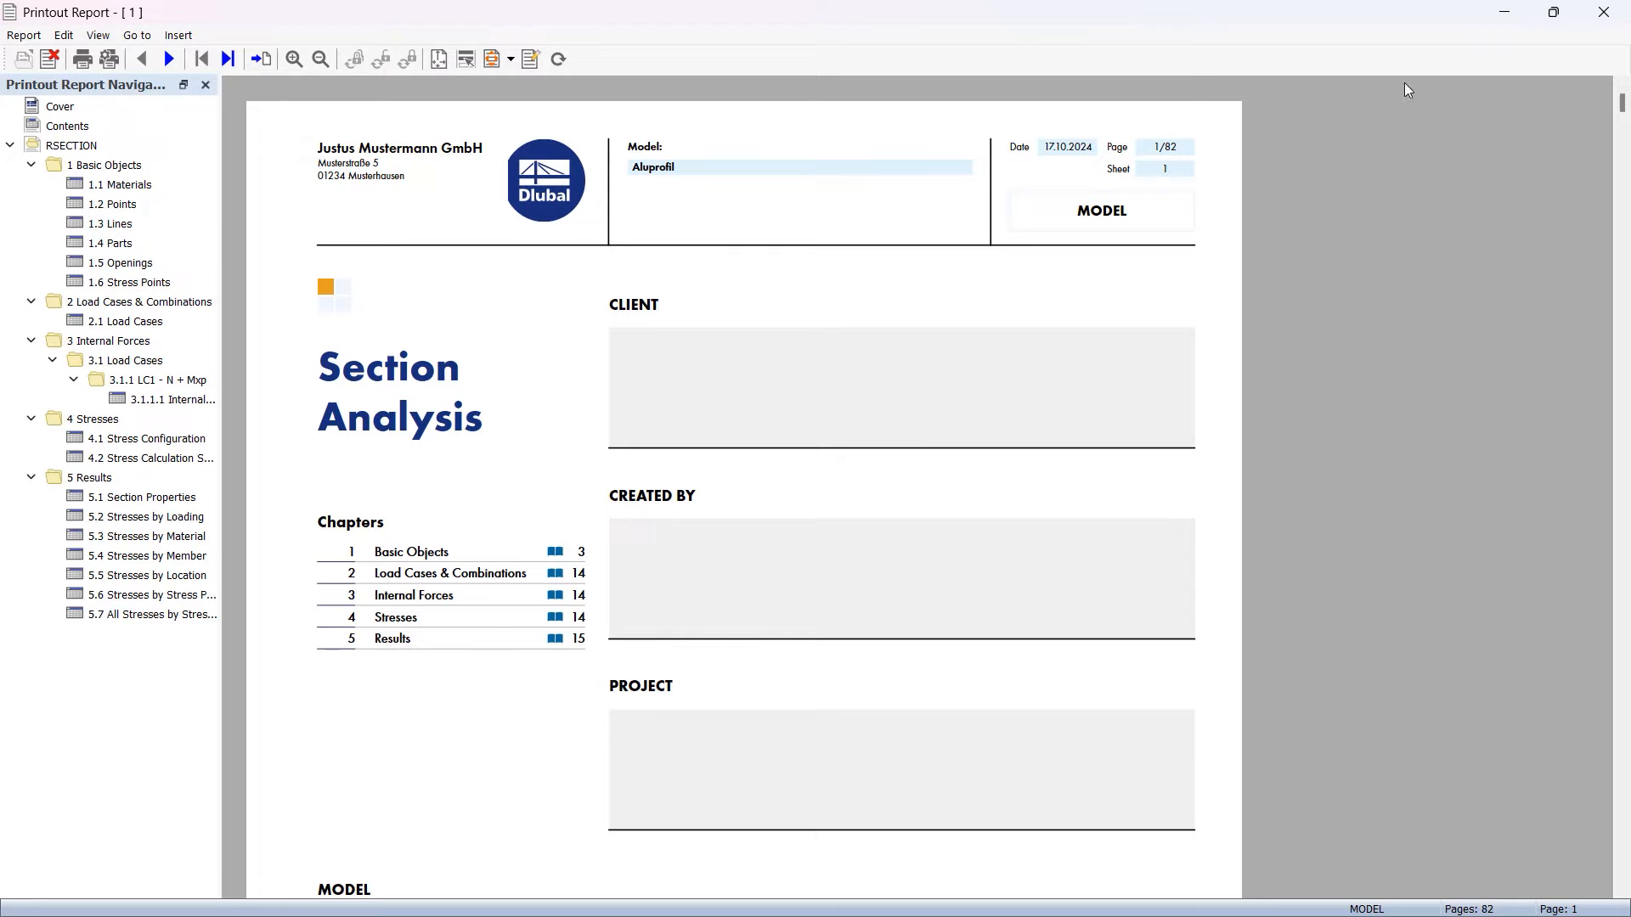
# - Add the σeqv,von Mises stress graphic to printout report 1 with the default picture settings, view its page, and close the report
pyautogui.click(1508, 12)
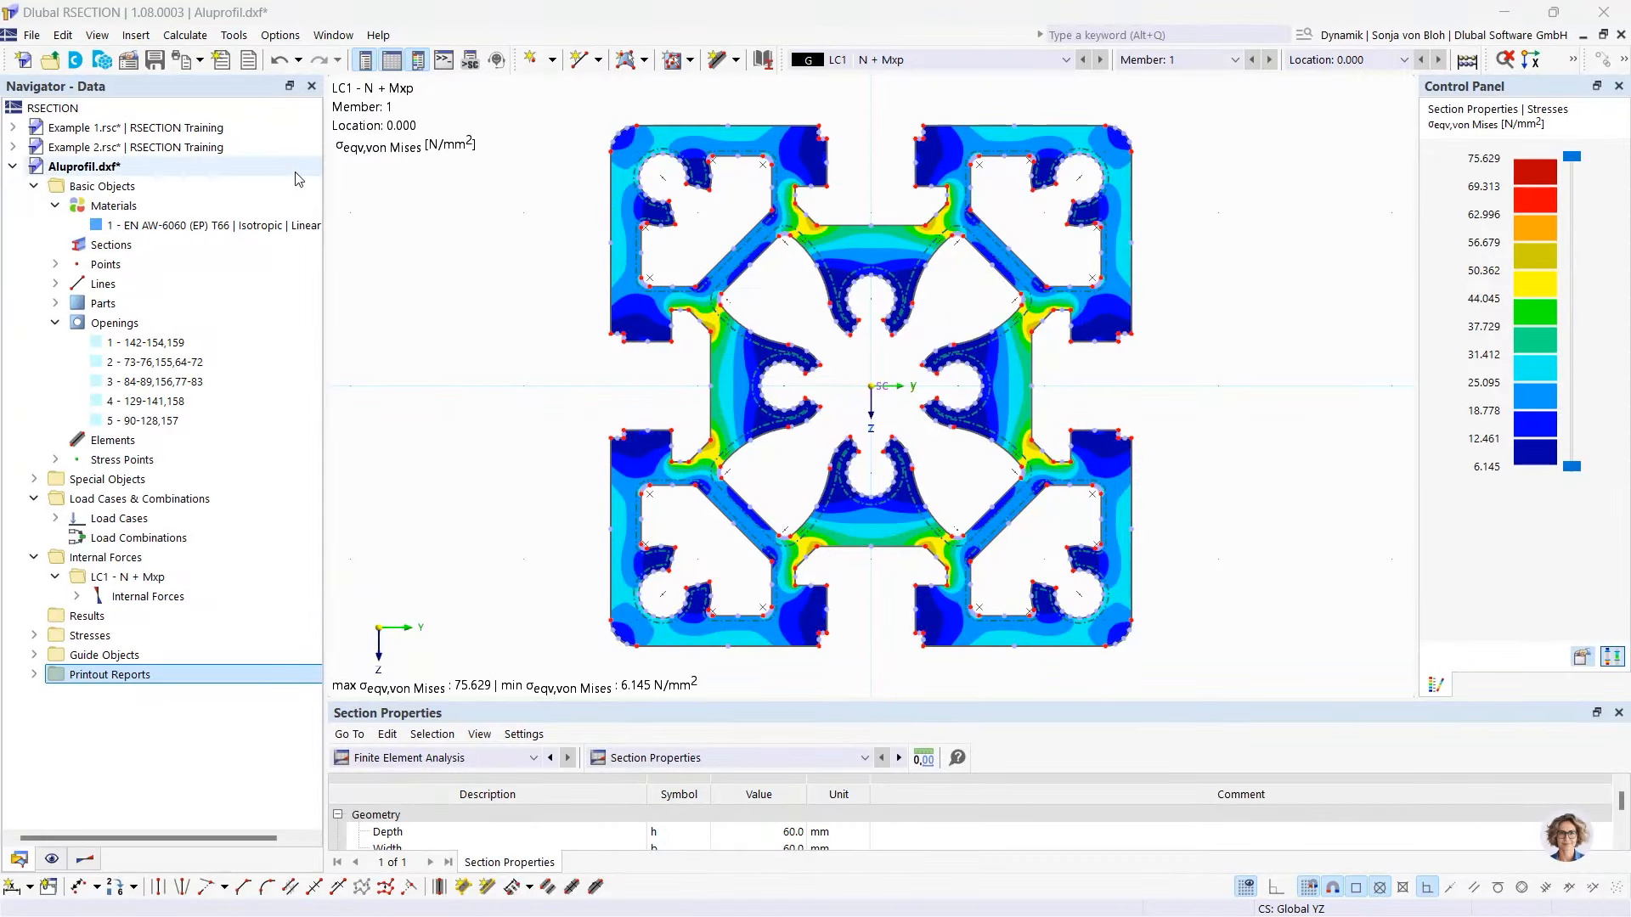
pyautogui.click(200, 59)
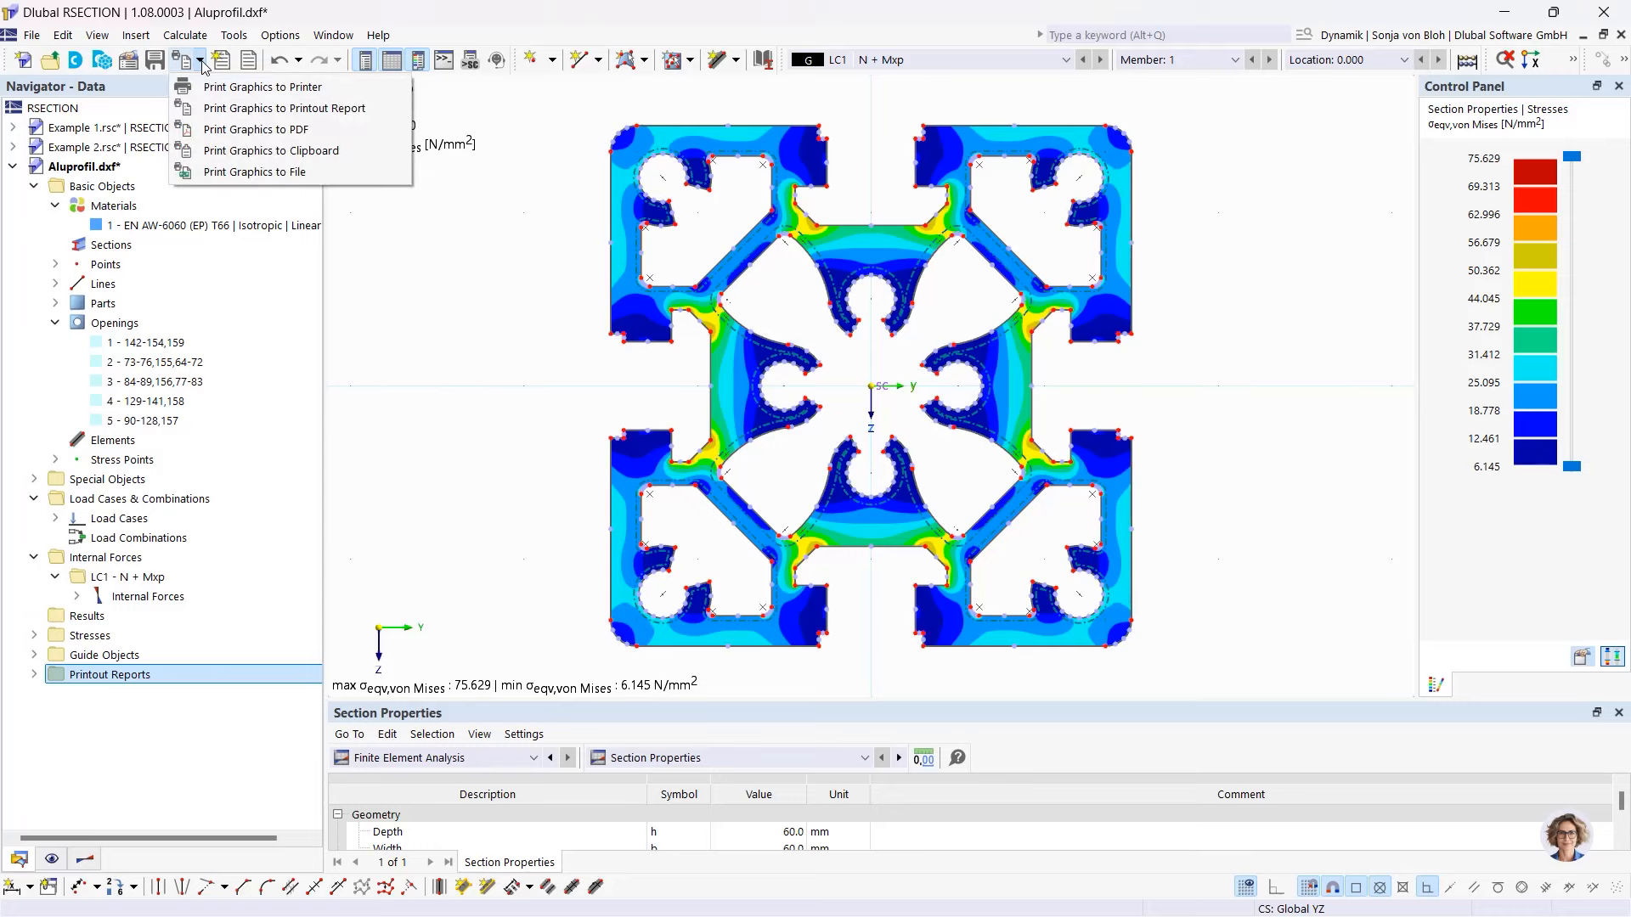
pyautogui.click(228, 113)
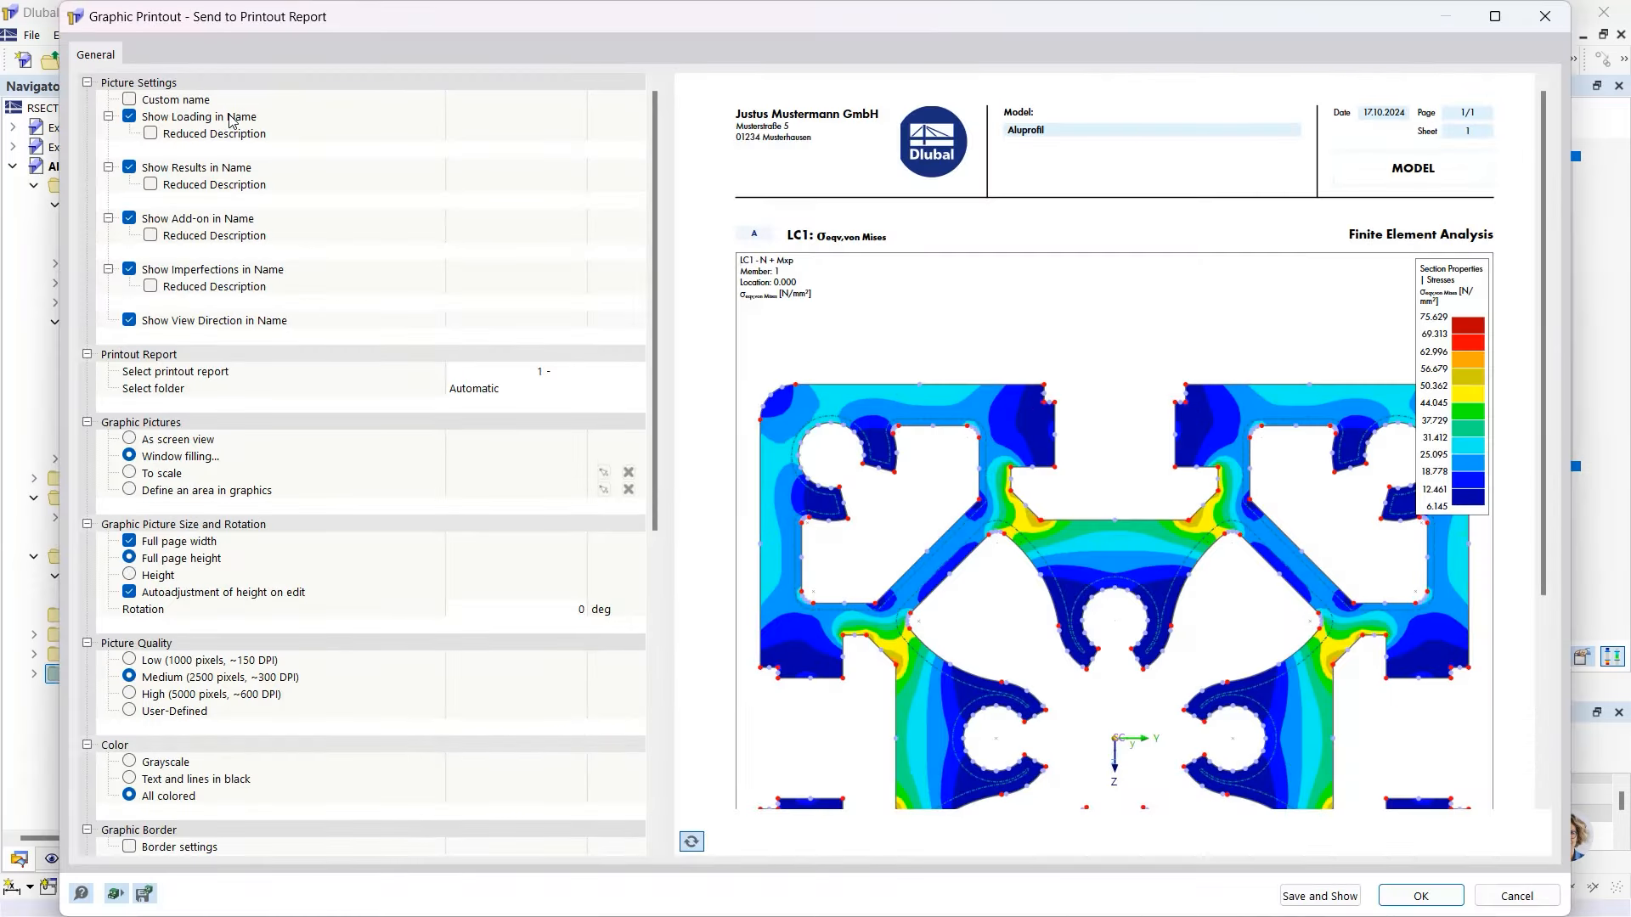
pyautogui.click(1319, 896)
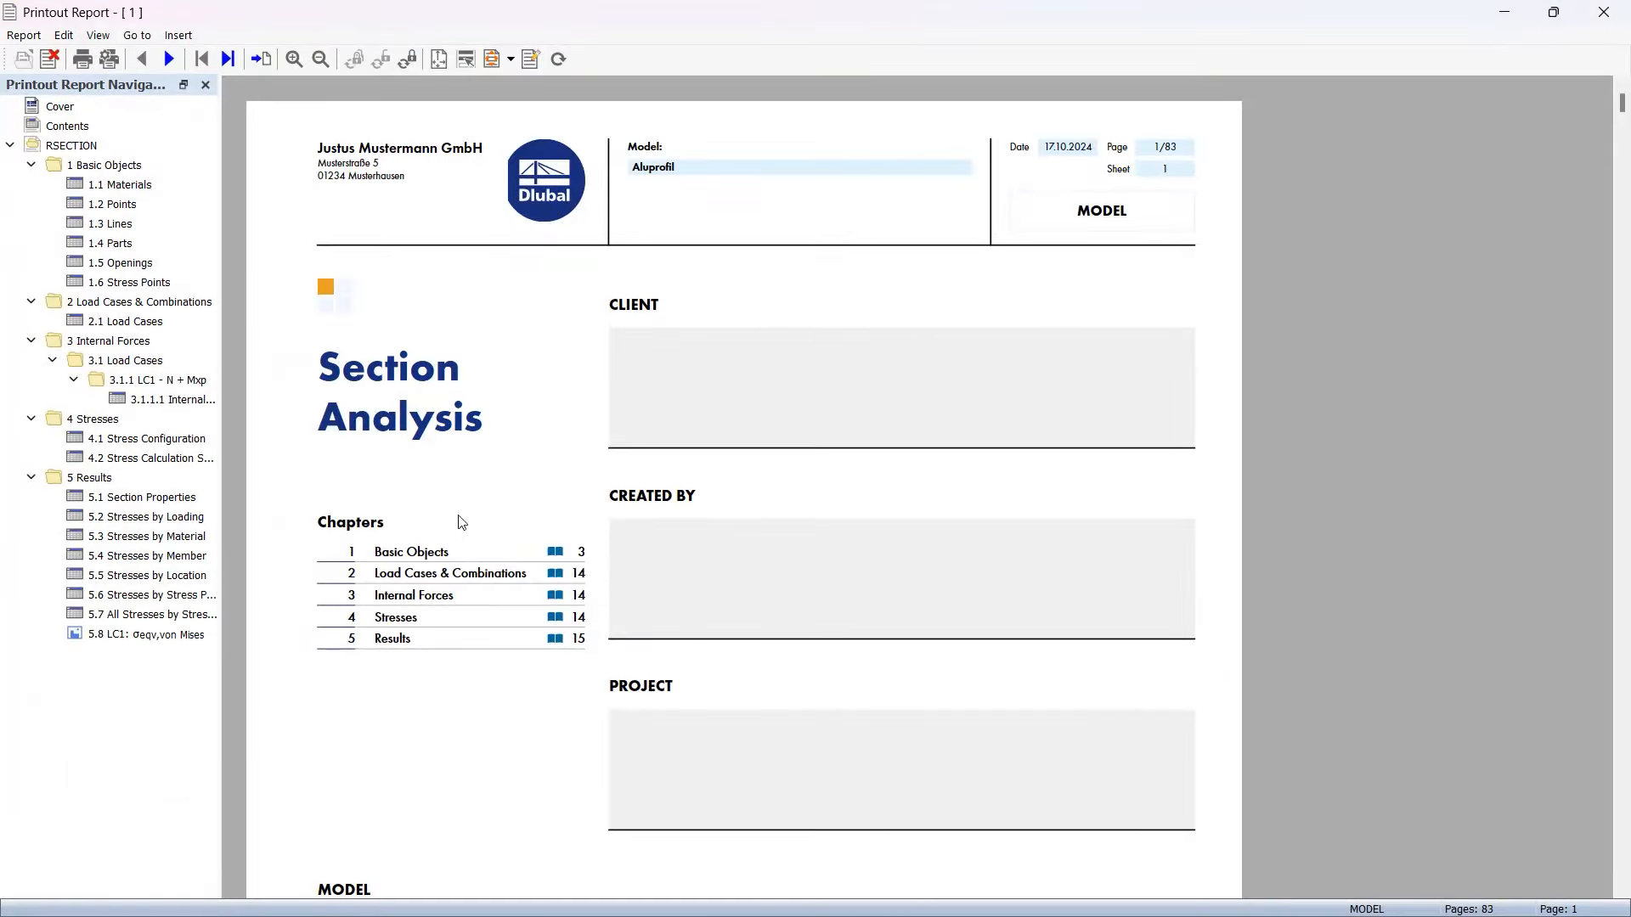
pyautogui.click(146, 635)
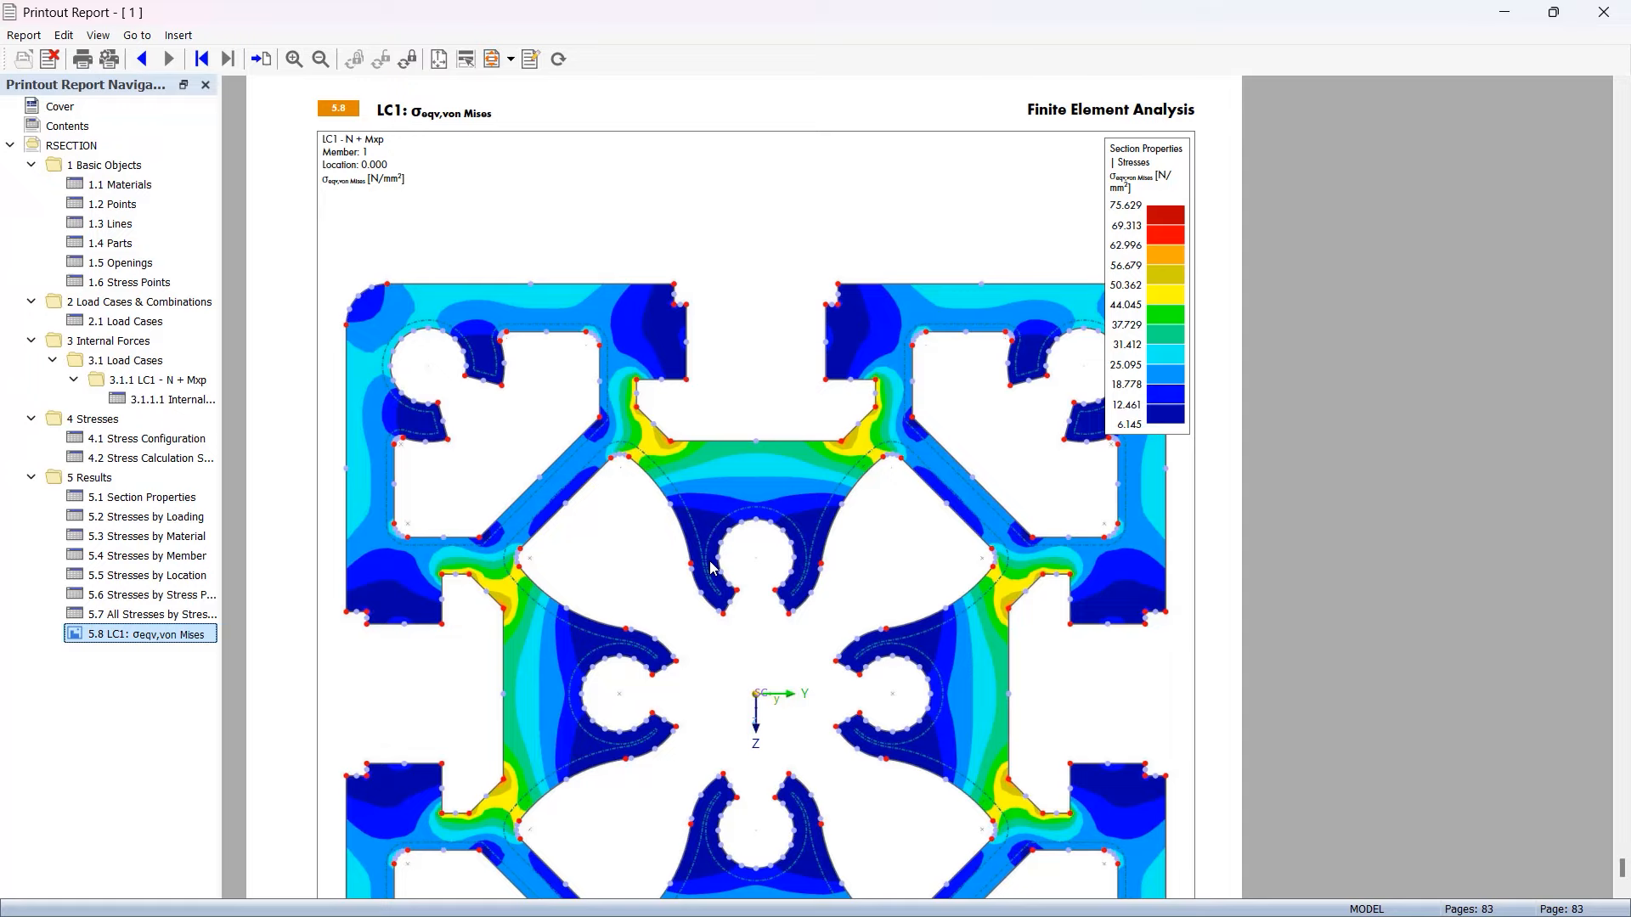
pyautogui.click(1604, 16)
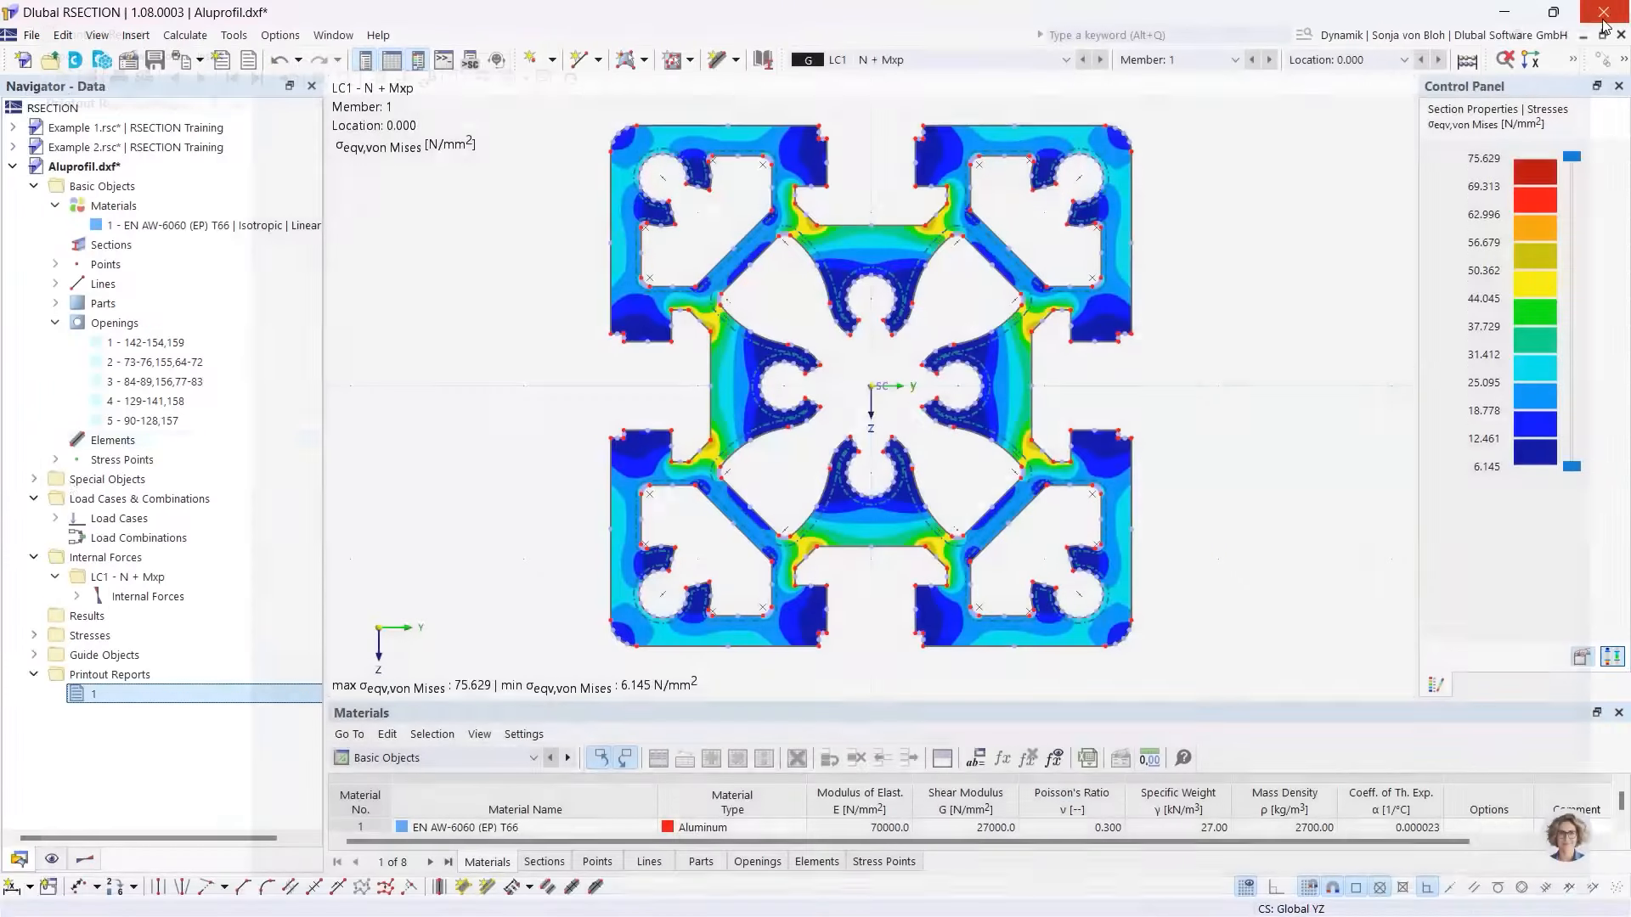
# - Create a new model named Hybrid in the RSECTION Training series, using Finite Element Analysis as the analysis method
pyautogui.click(26, 60)
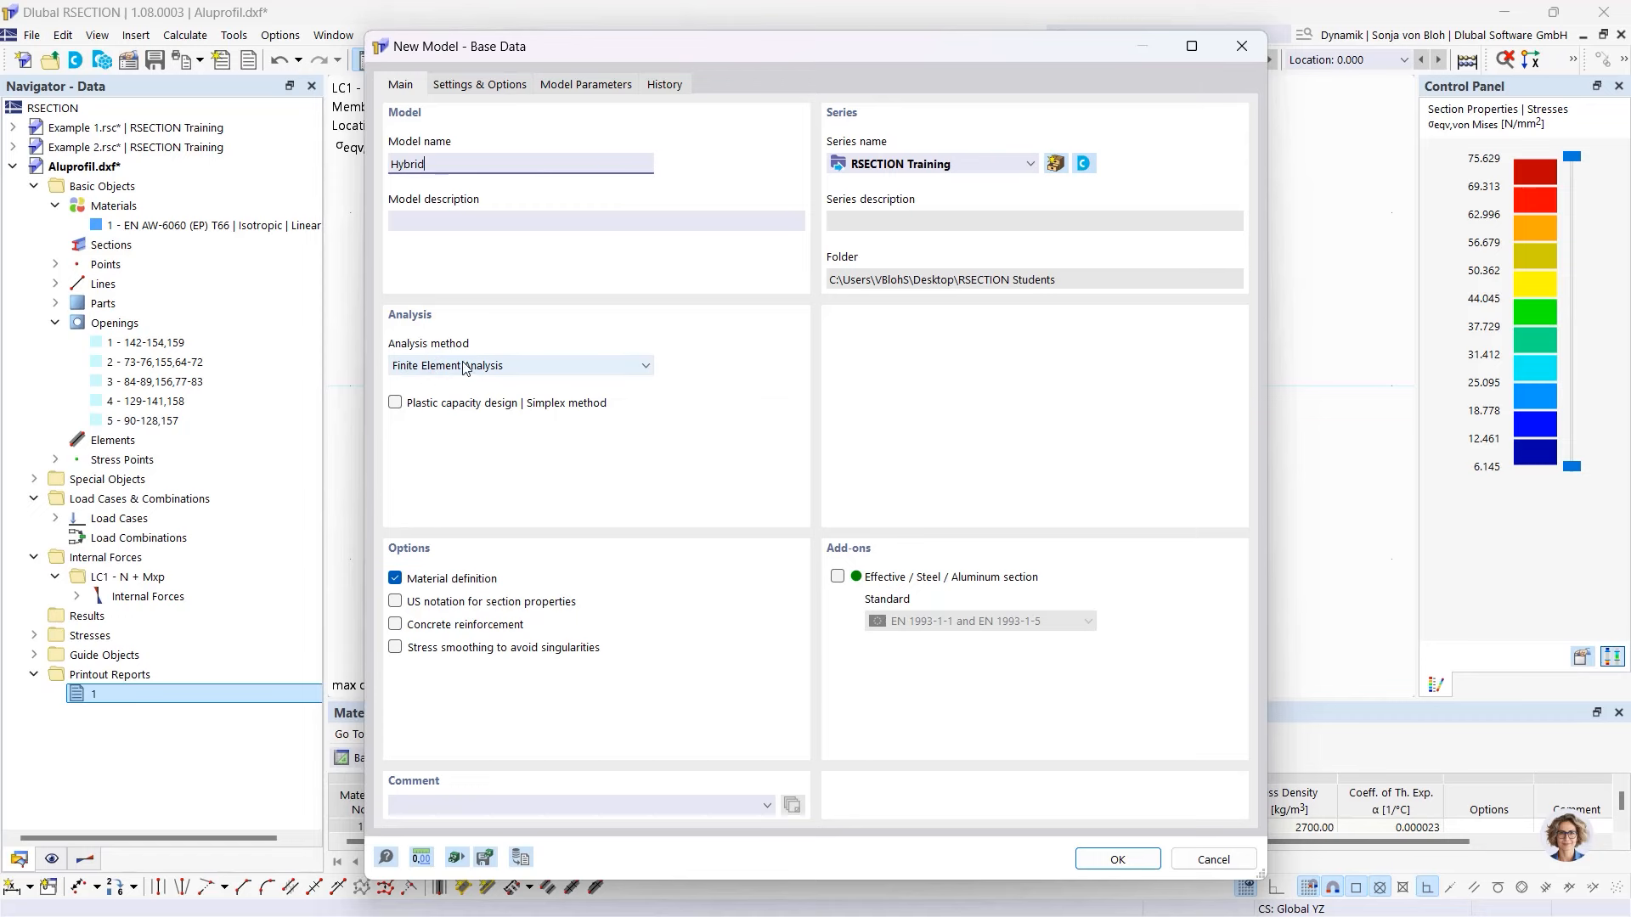
pyautogui.click(1091, 860)
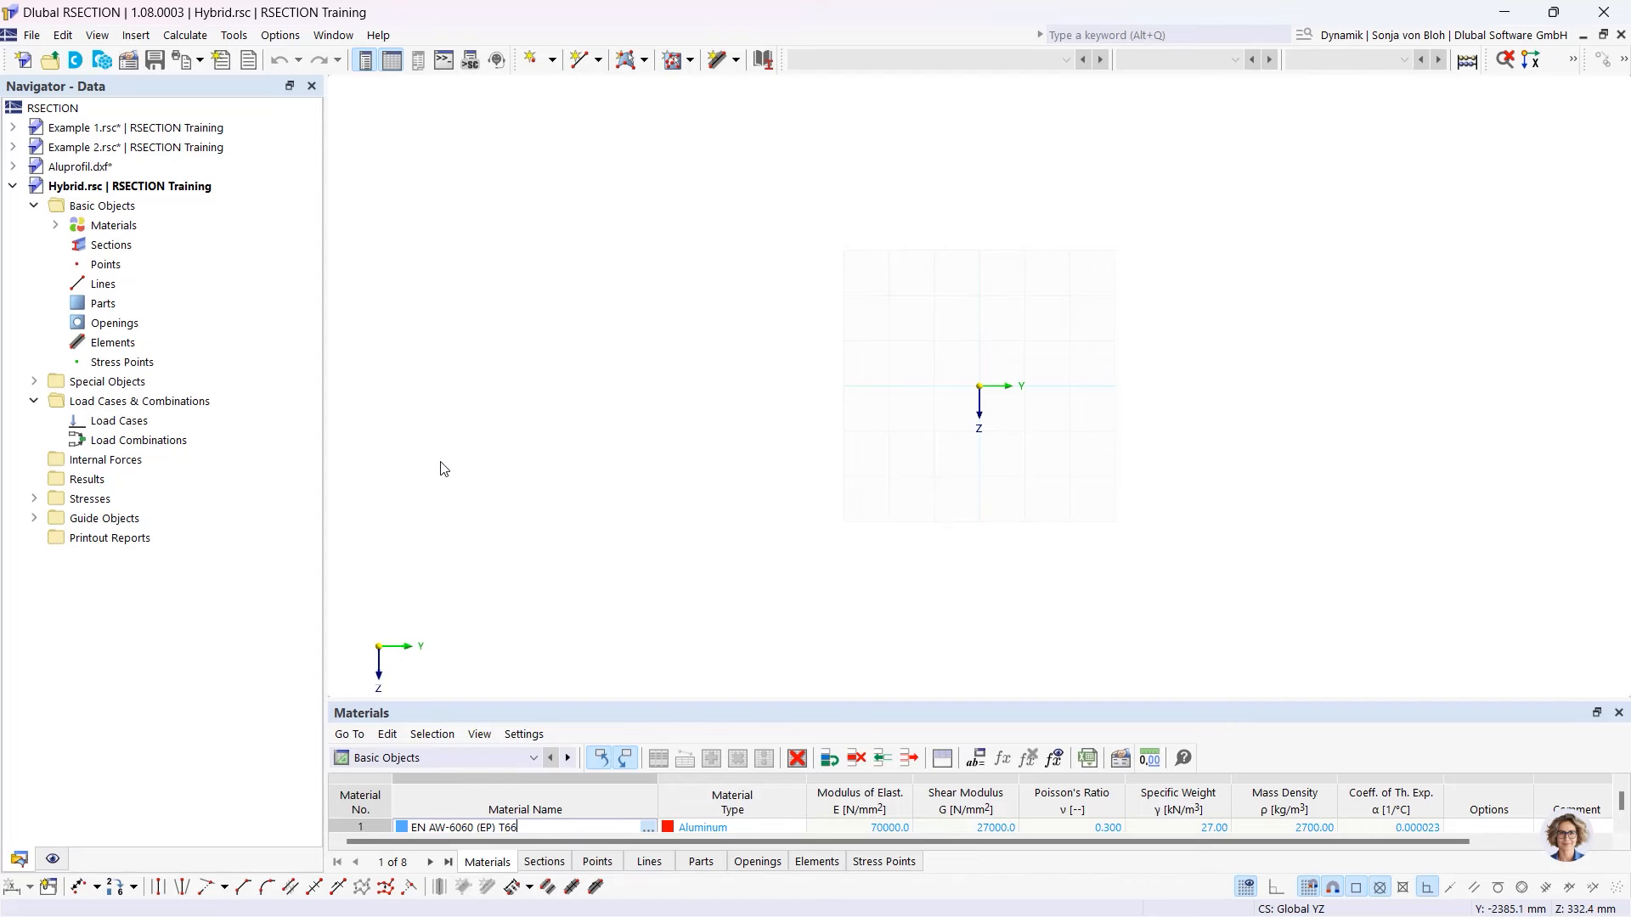
# - Replace material 1 with concrete C40/50 according to EN 1992-1-1:2004/A1:2014 from the material library
pyautogui.click(55, 225)
pyautogui.doubleClick(70, 244)
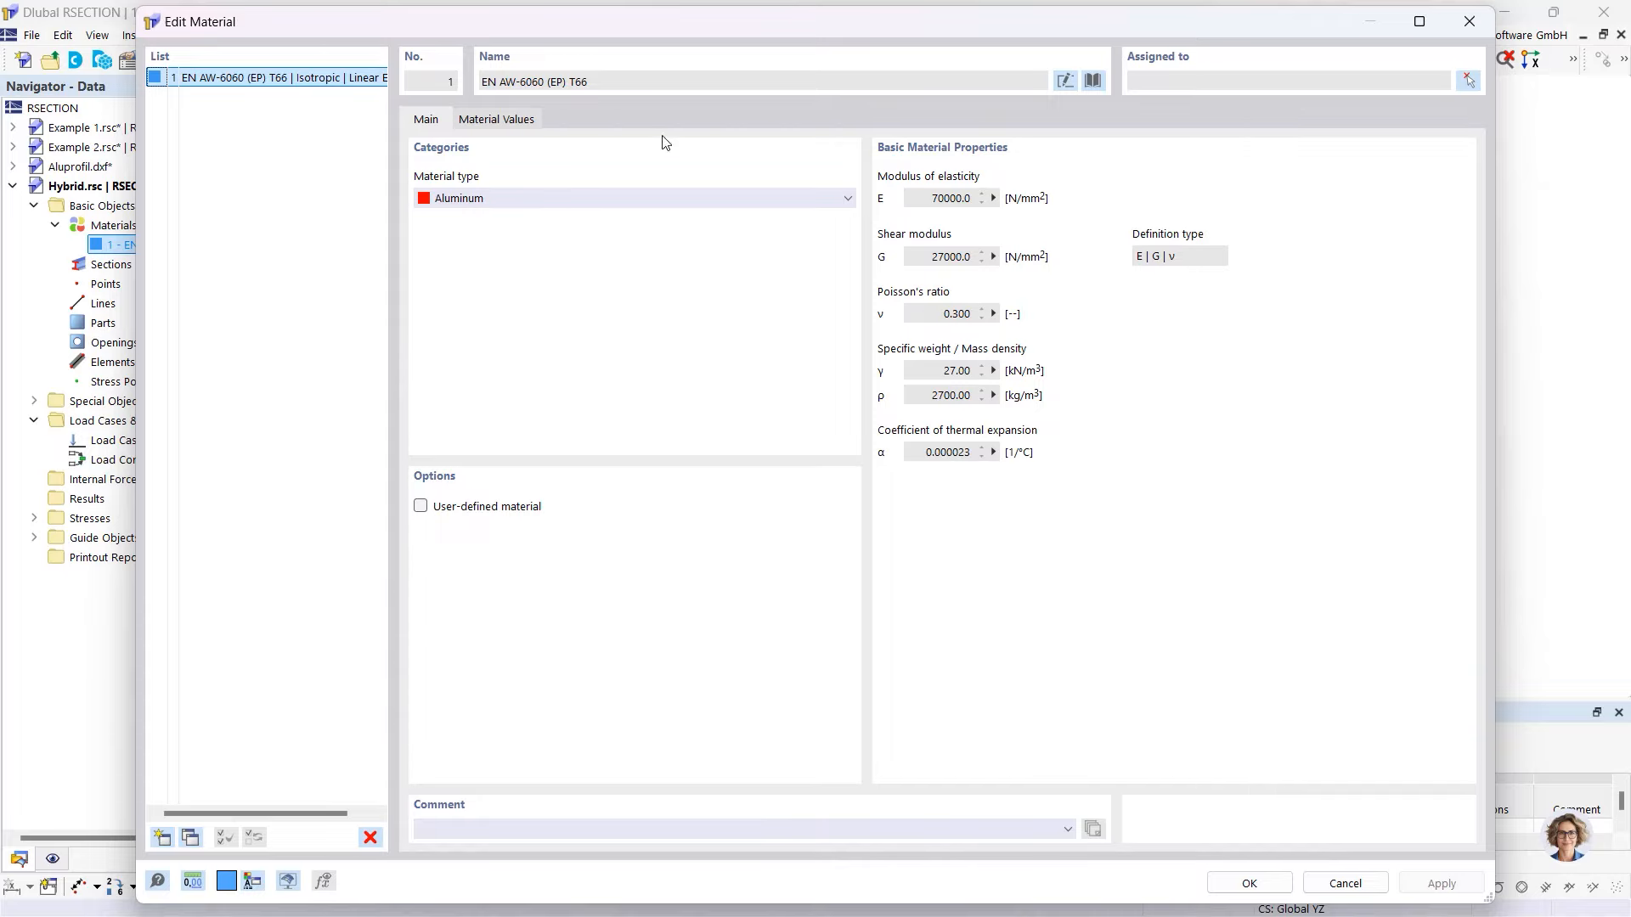
pyautogui.click(1093, 80)
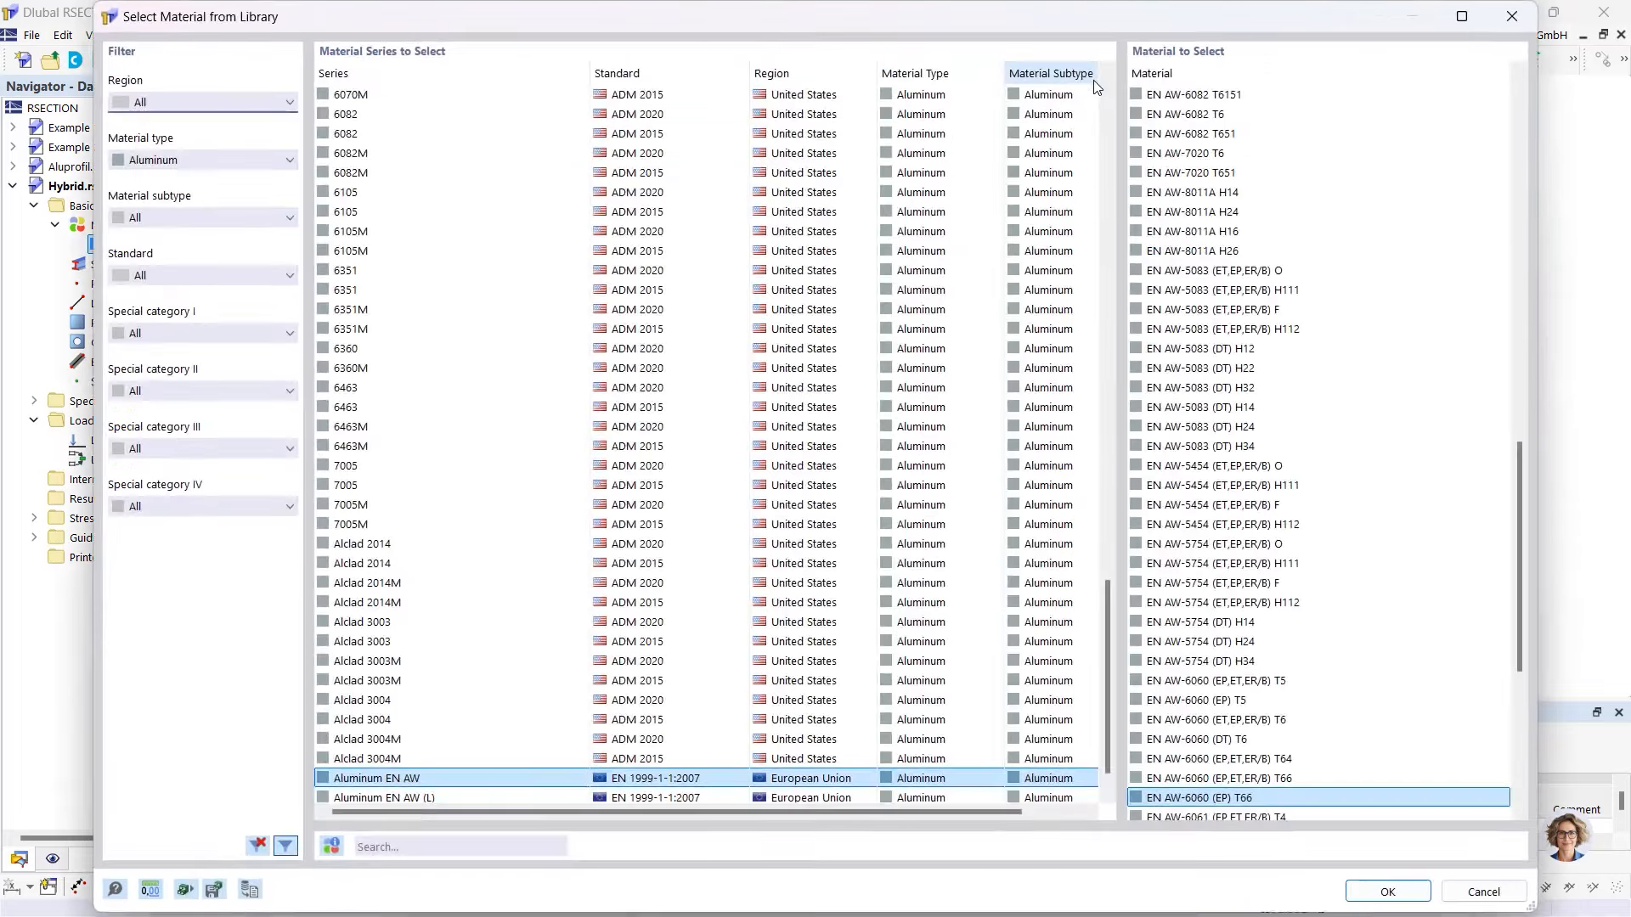
pyautogui.click(205, 158)
pyautogui.click(187, 171)
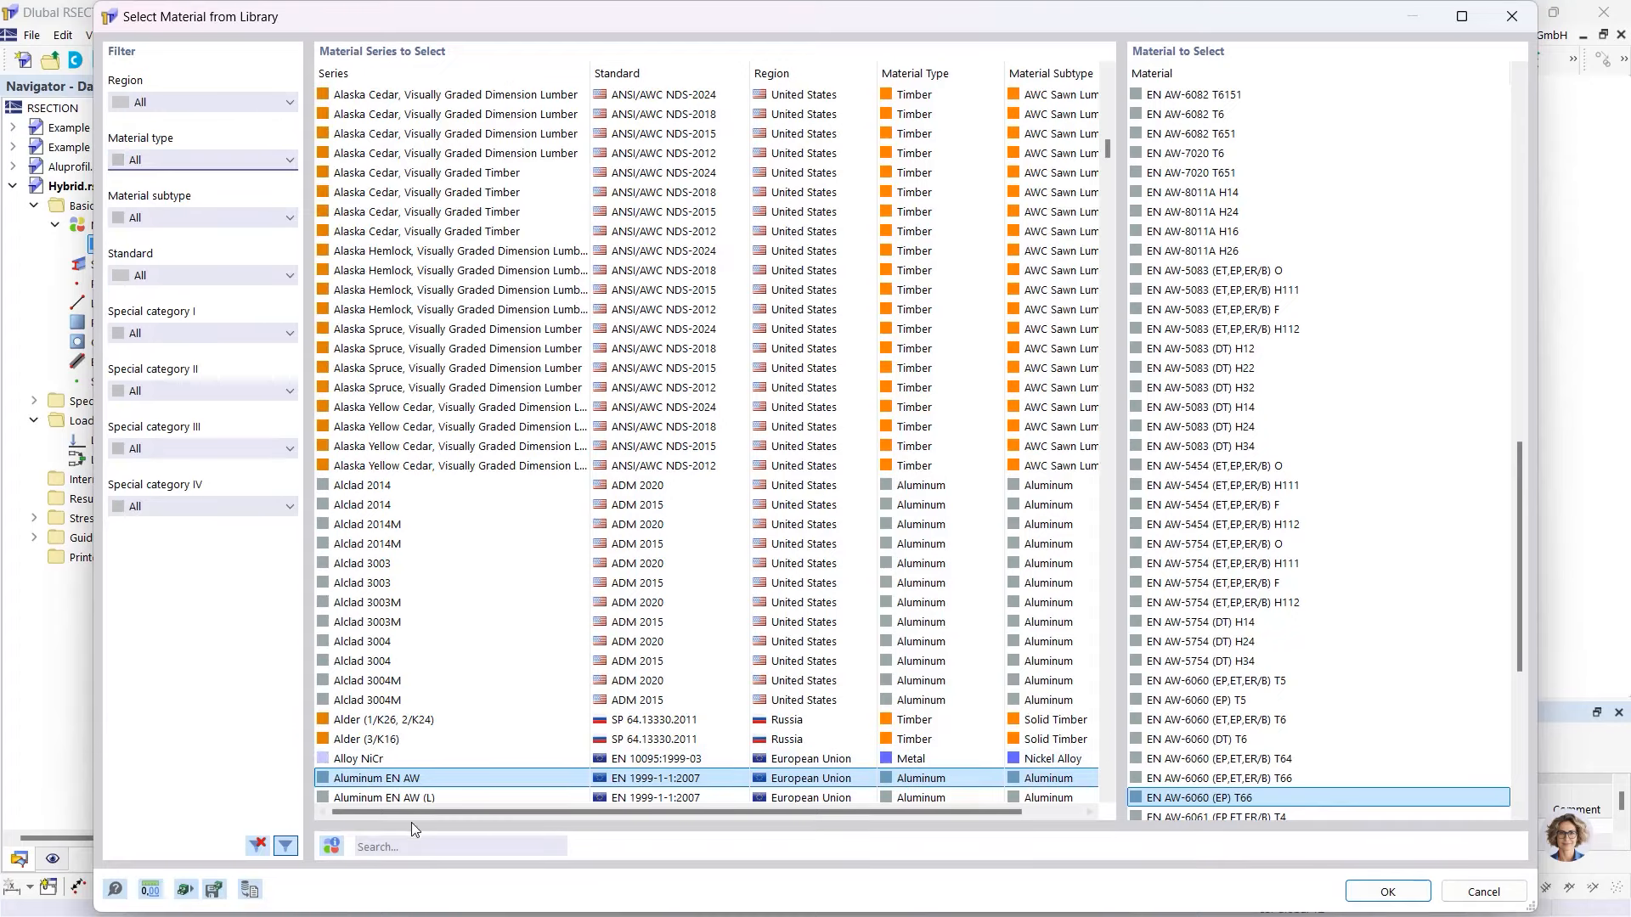
pyautogui.click(412, 848)
pyautogui.write('C40')
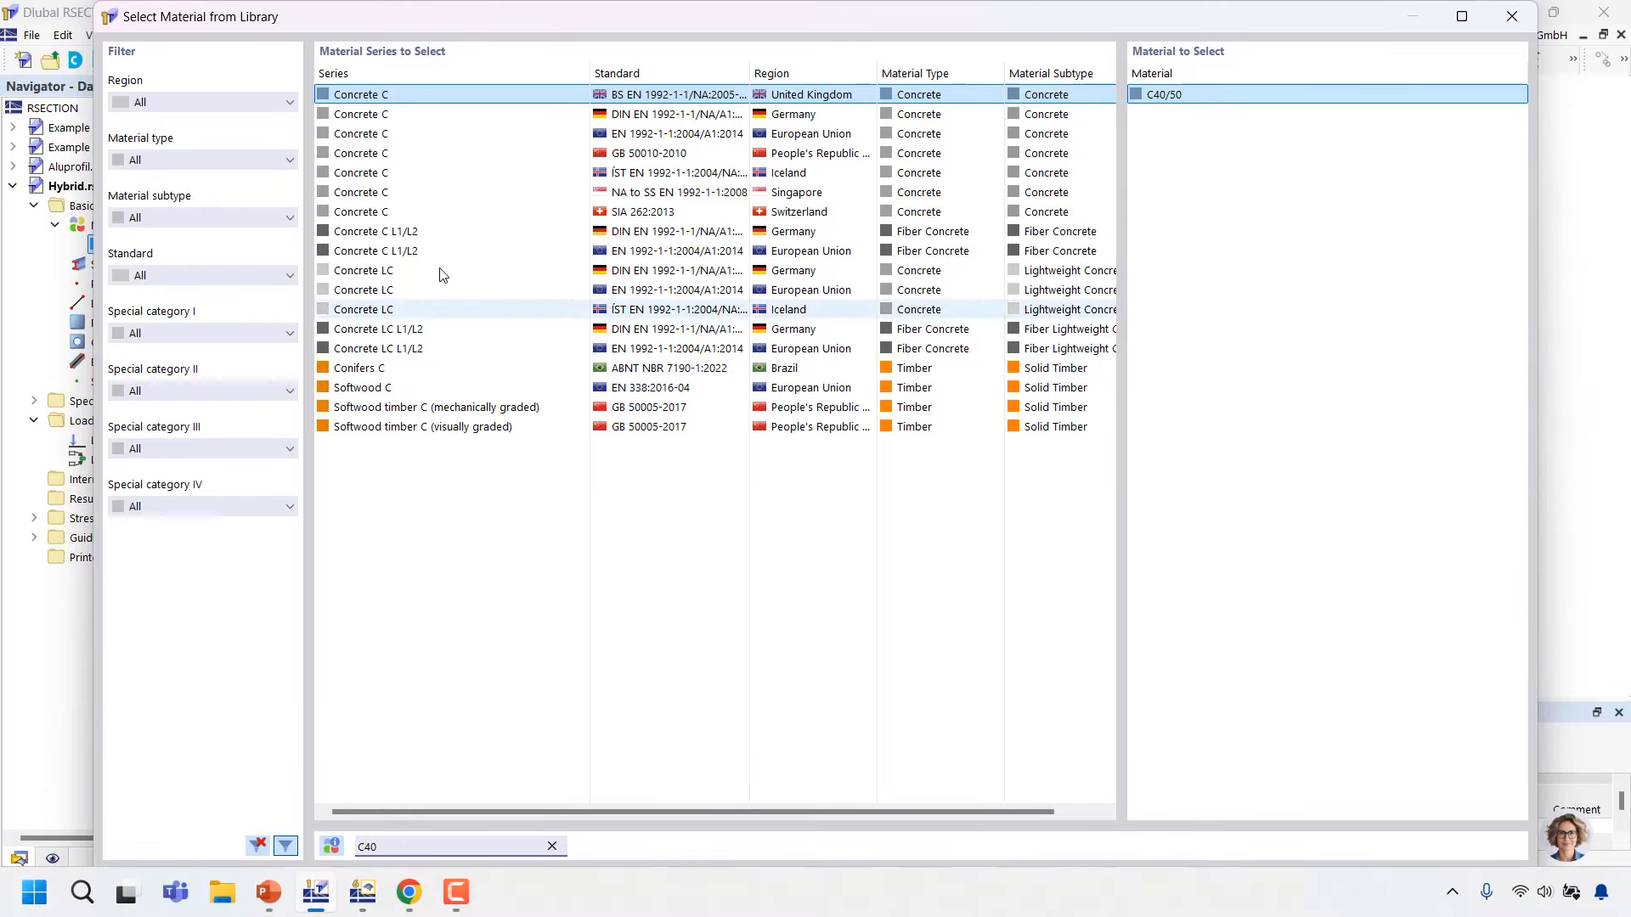
pyautogui.click(633, 136)
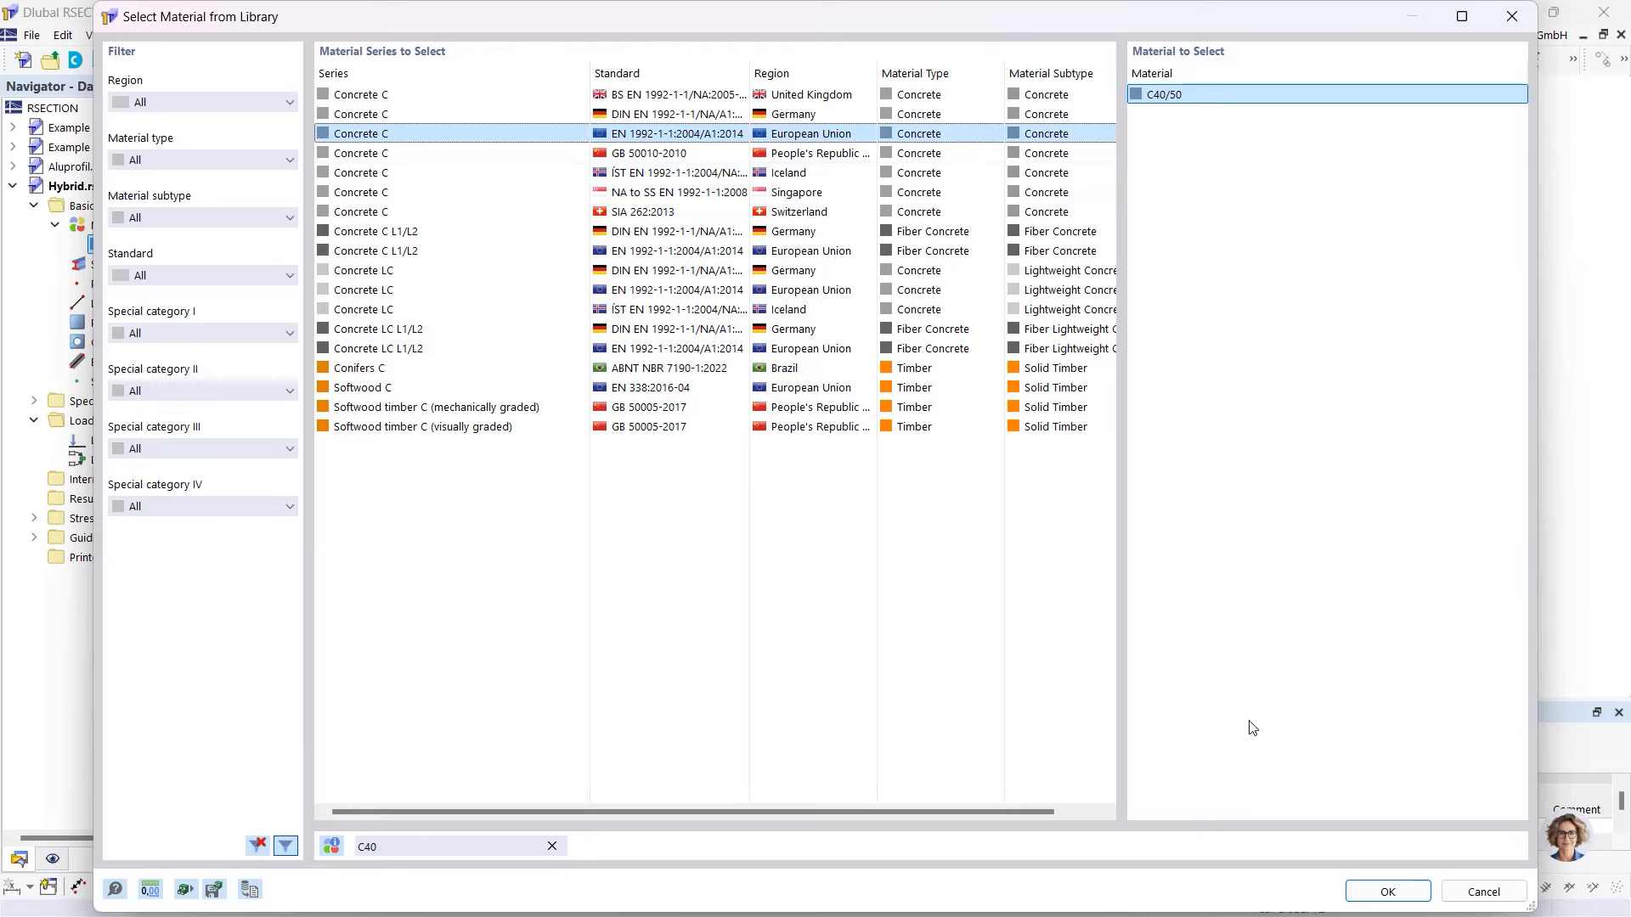
pyautogui.click(1388, 891)
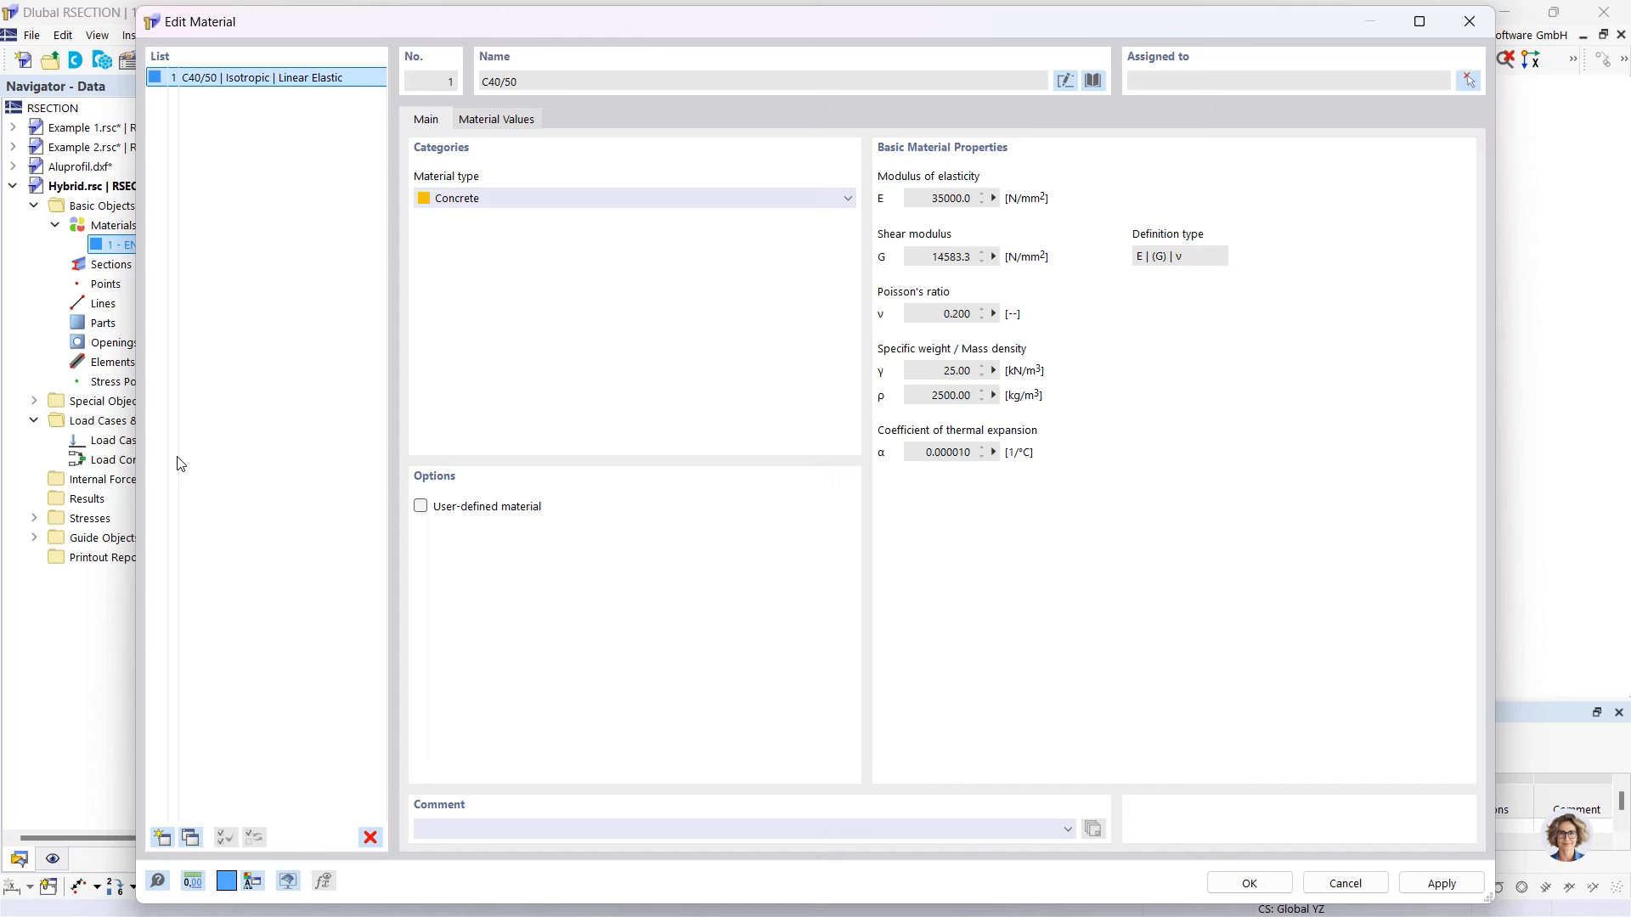
# - Add steel S235 according to EN 1993-1-1:2005-05 from the library as material 2 and save the material definitions
pyautogui.click(161, 838)
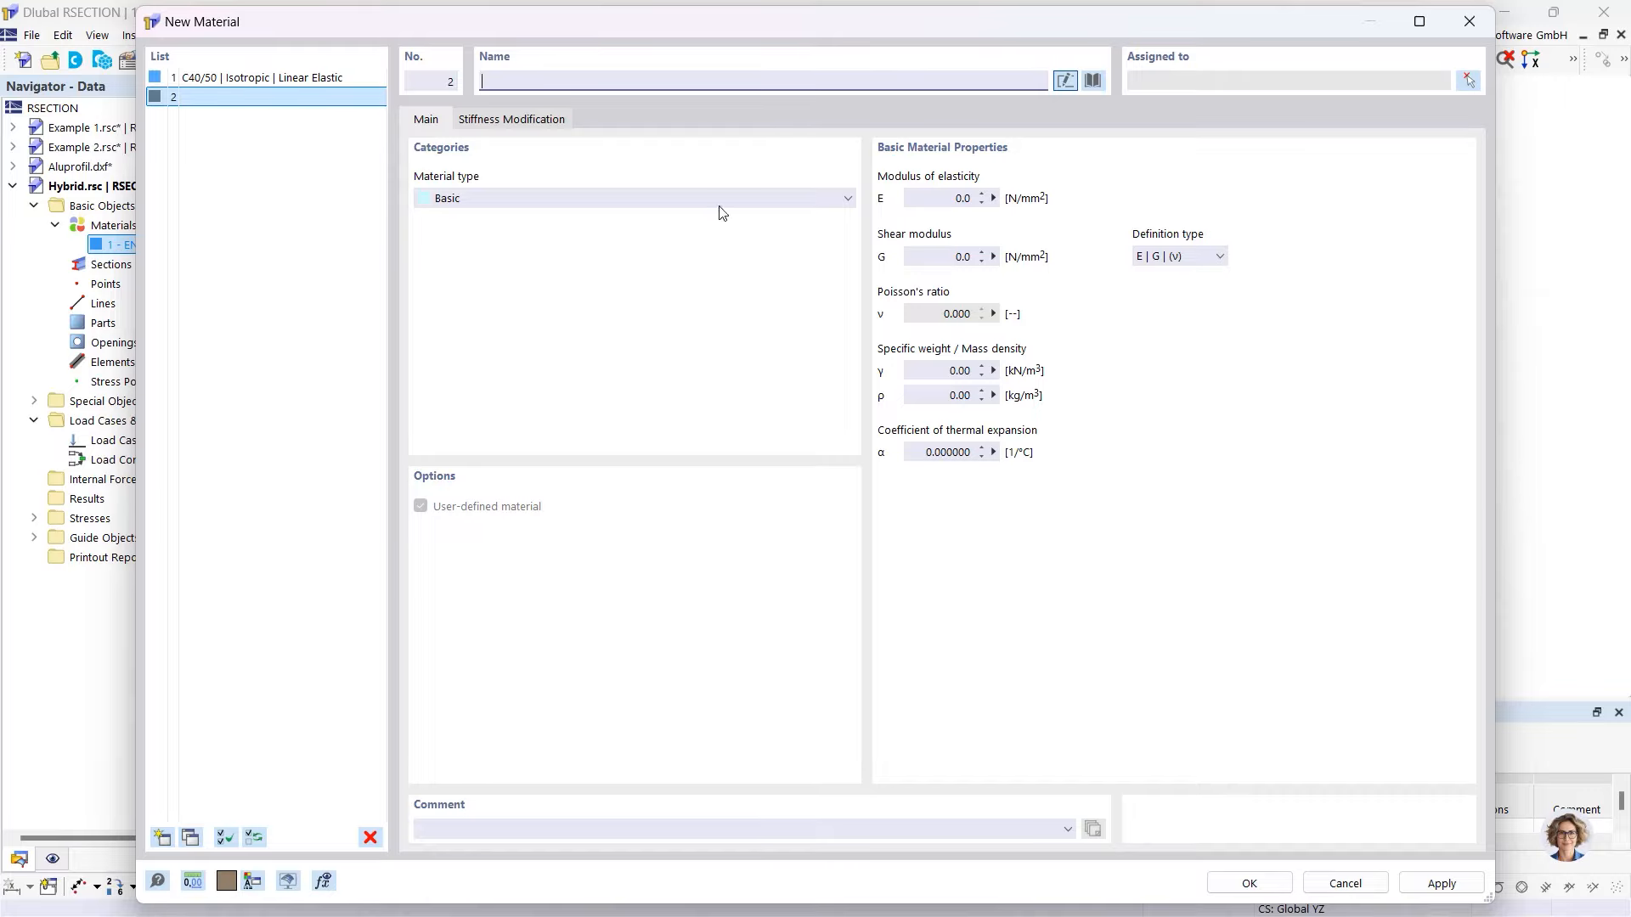
pyautogui.click(1092, 80)
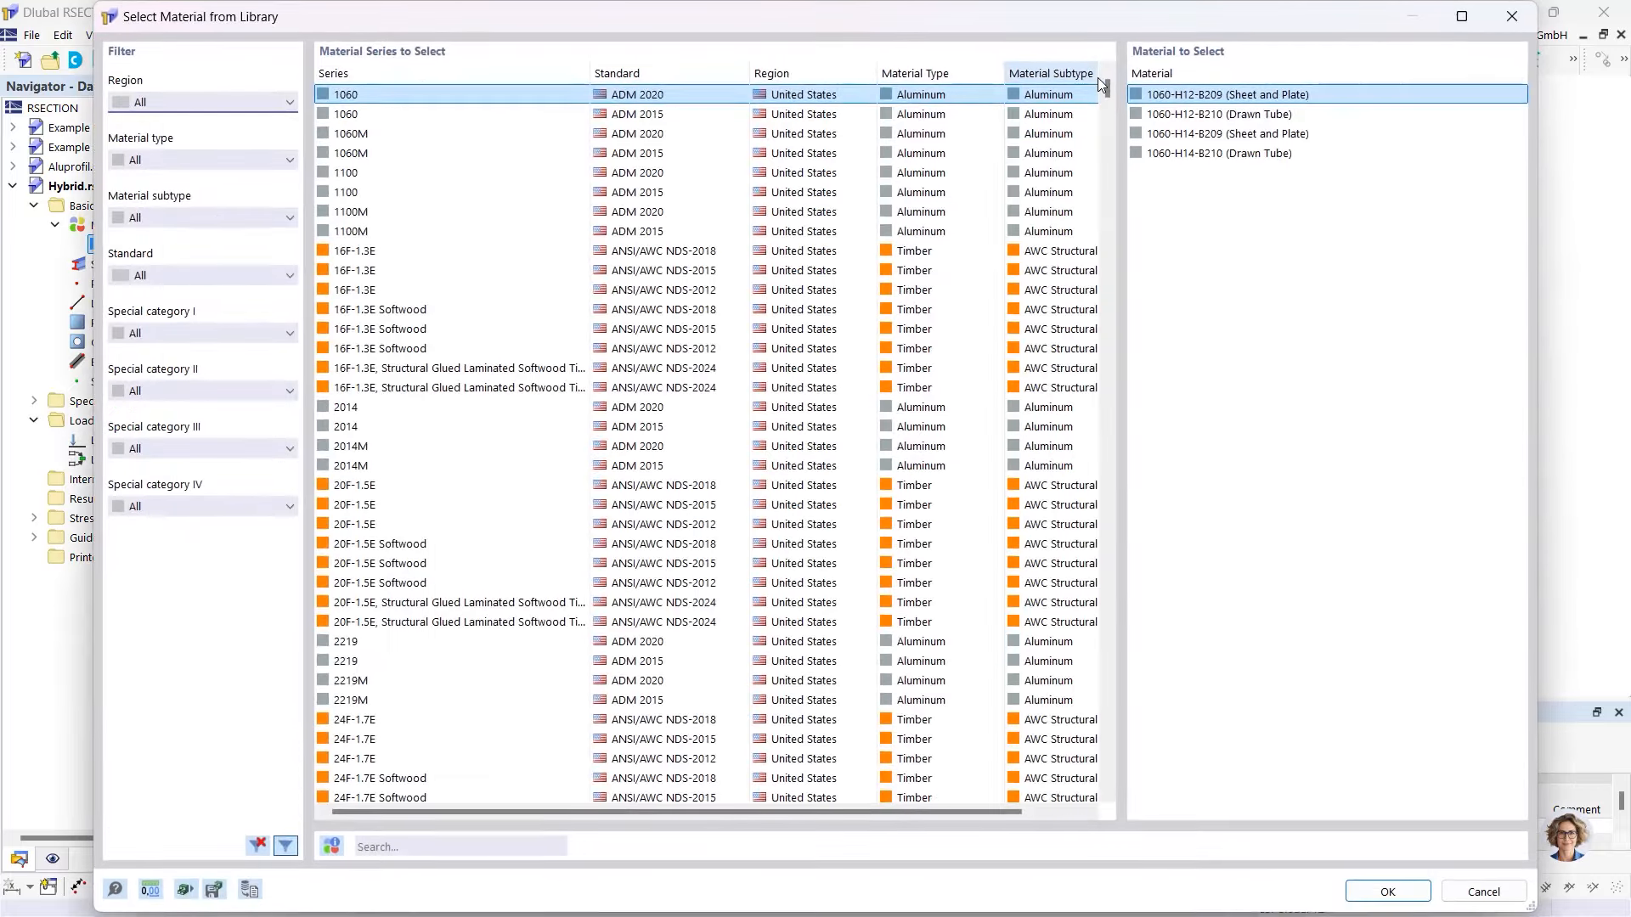
pyautogui.click(382, 846)
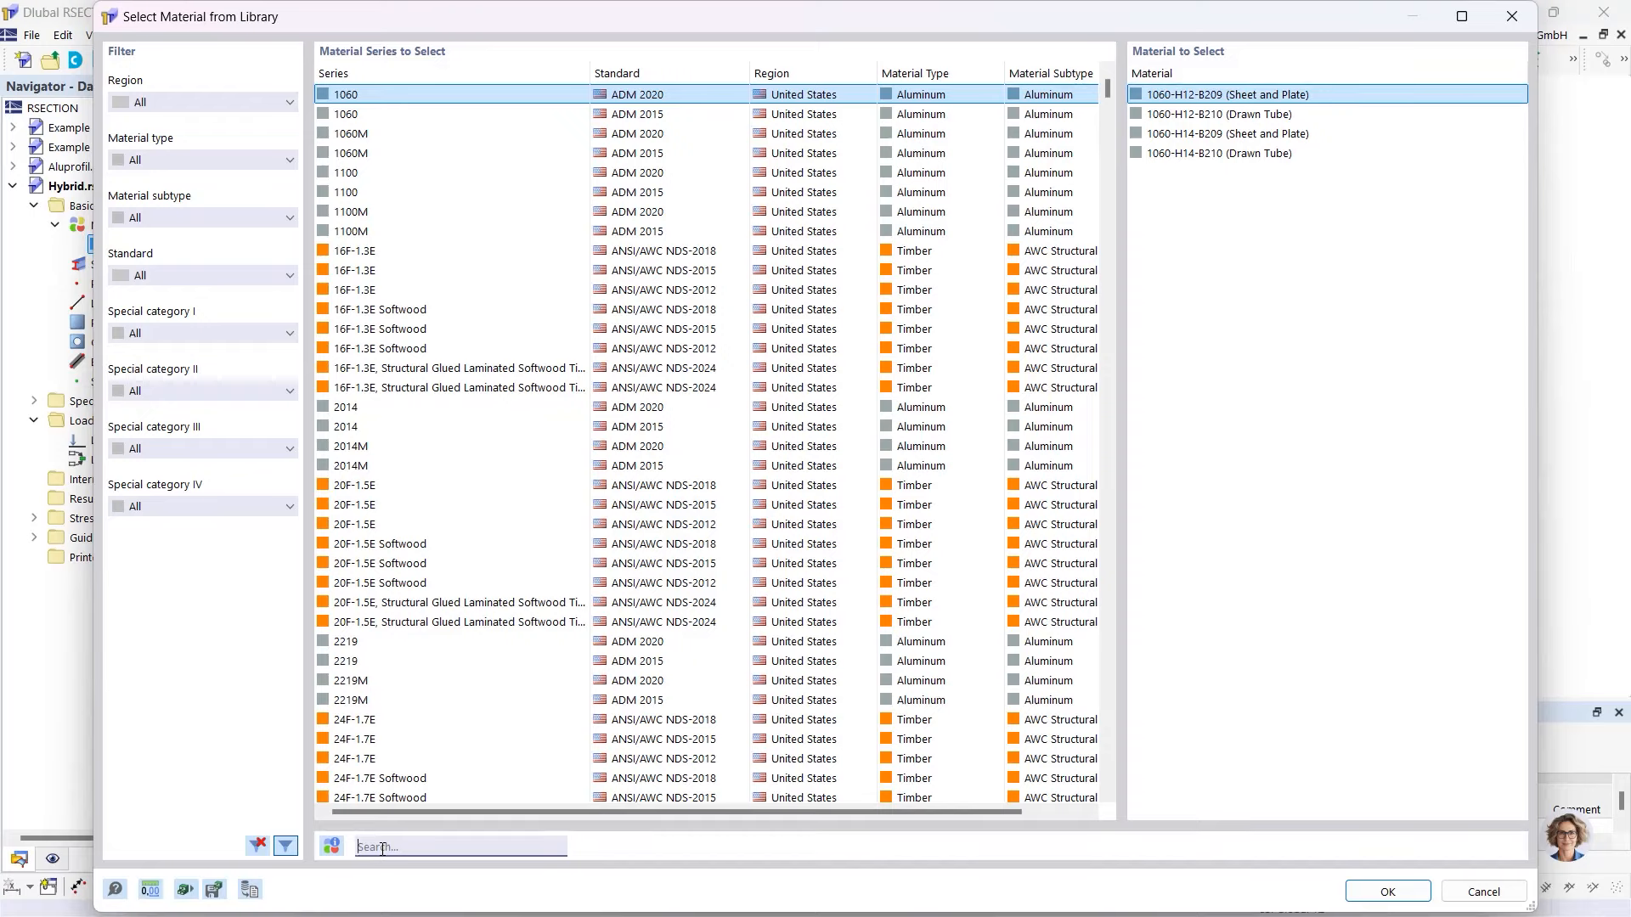
pyautogui.write('S235')
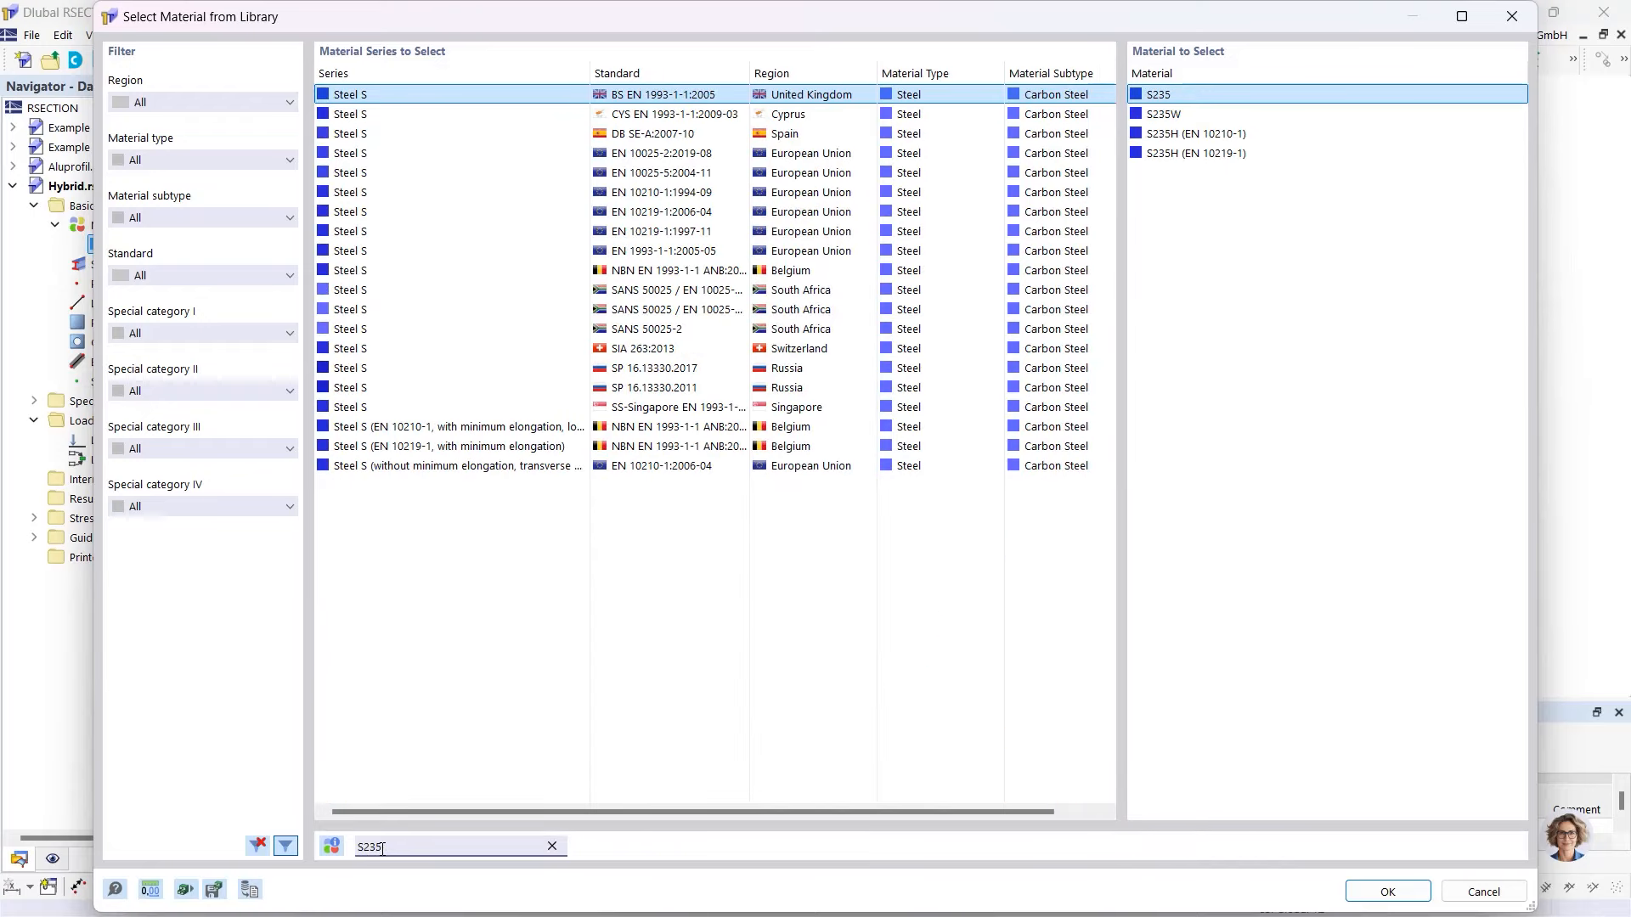
pyautogui.click(709, 255)
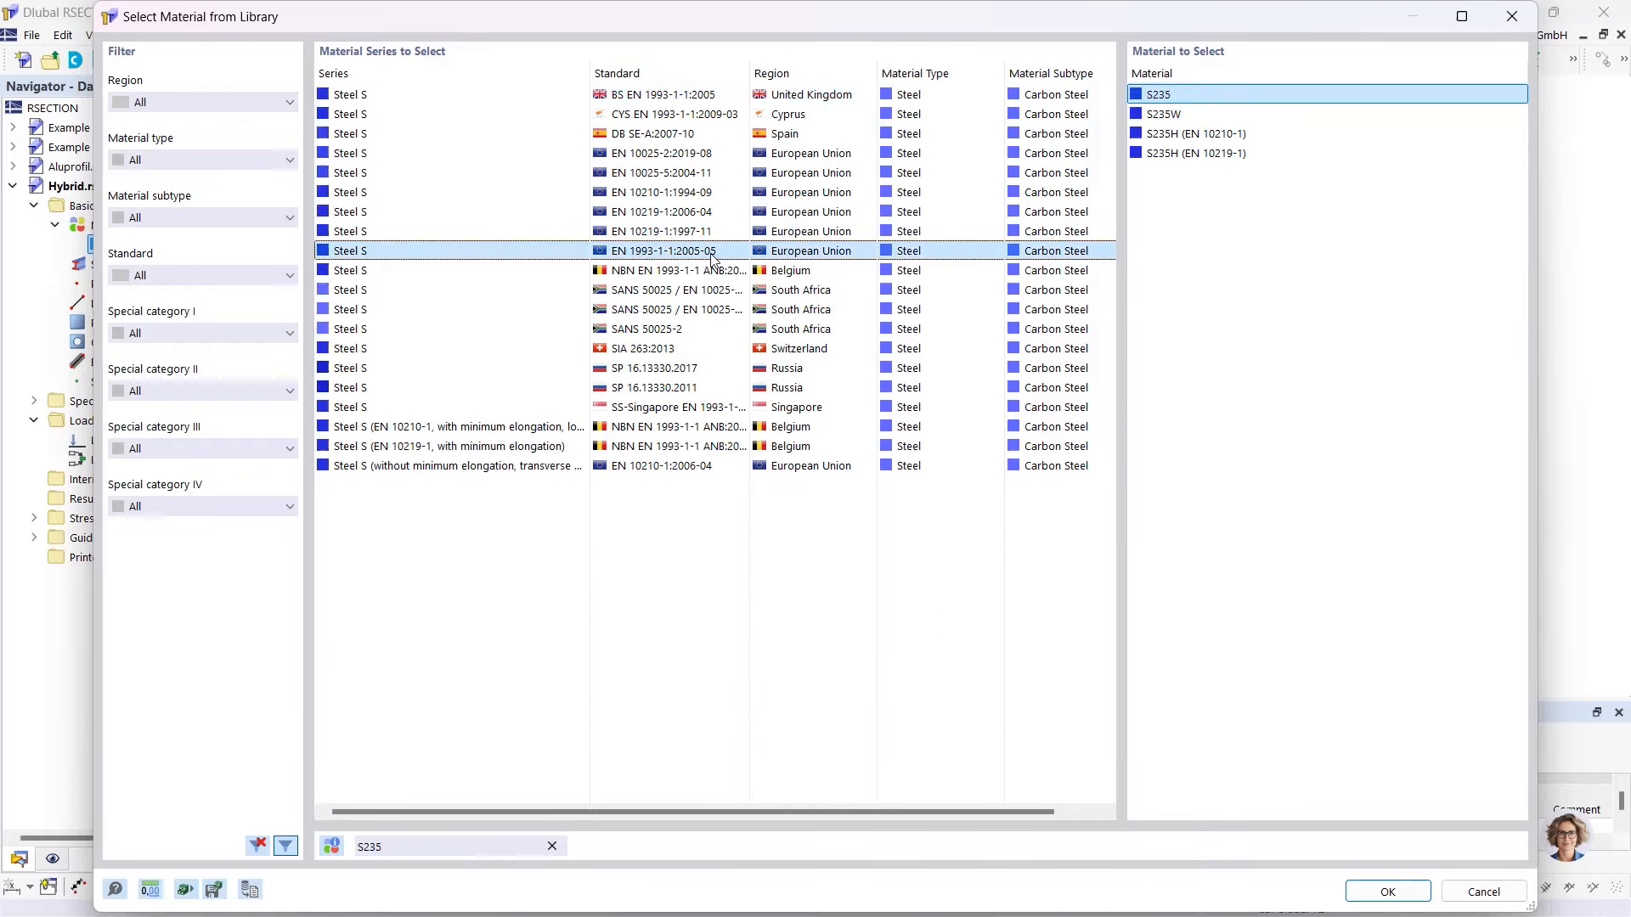
pyautogui.click(1387, 891)
pyautogui.click(1245, 884)
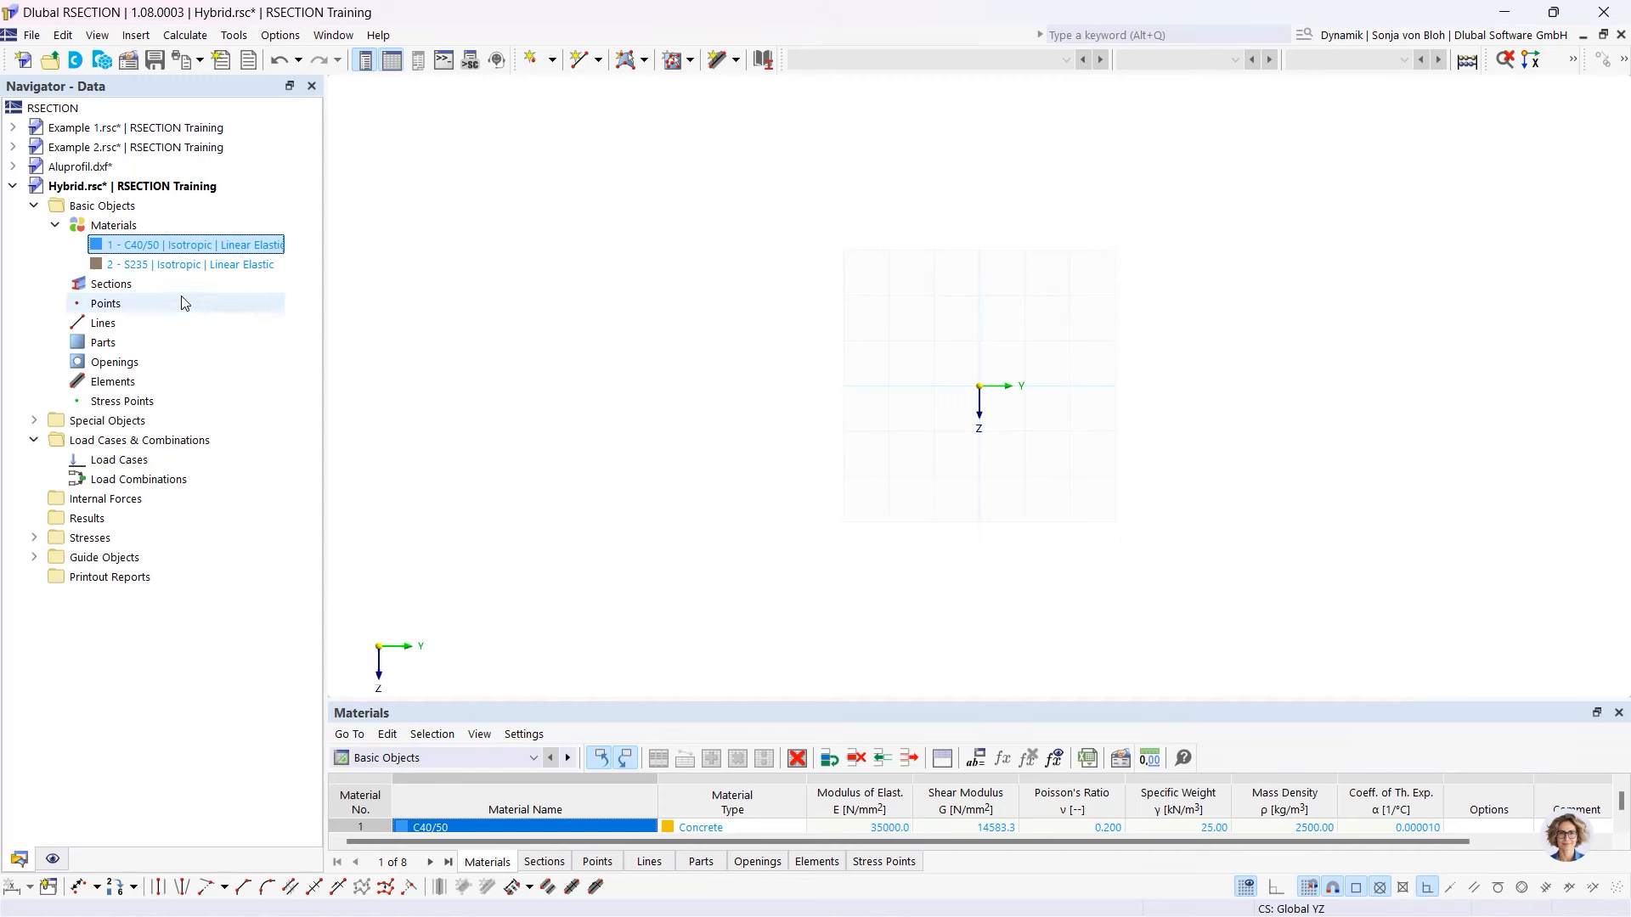
# - Create a massive rectangle section of C40/50 with a width b of 1000 mm and a height h of 200 mm
pyautogui.rightClick(139, 287)
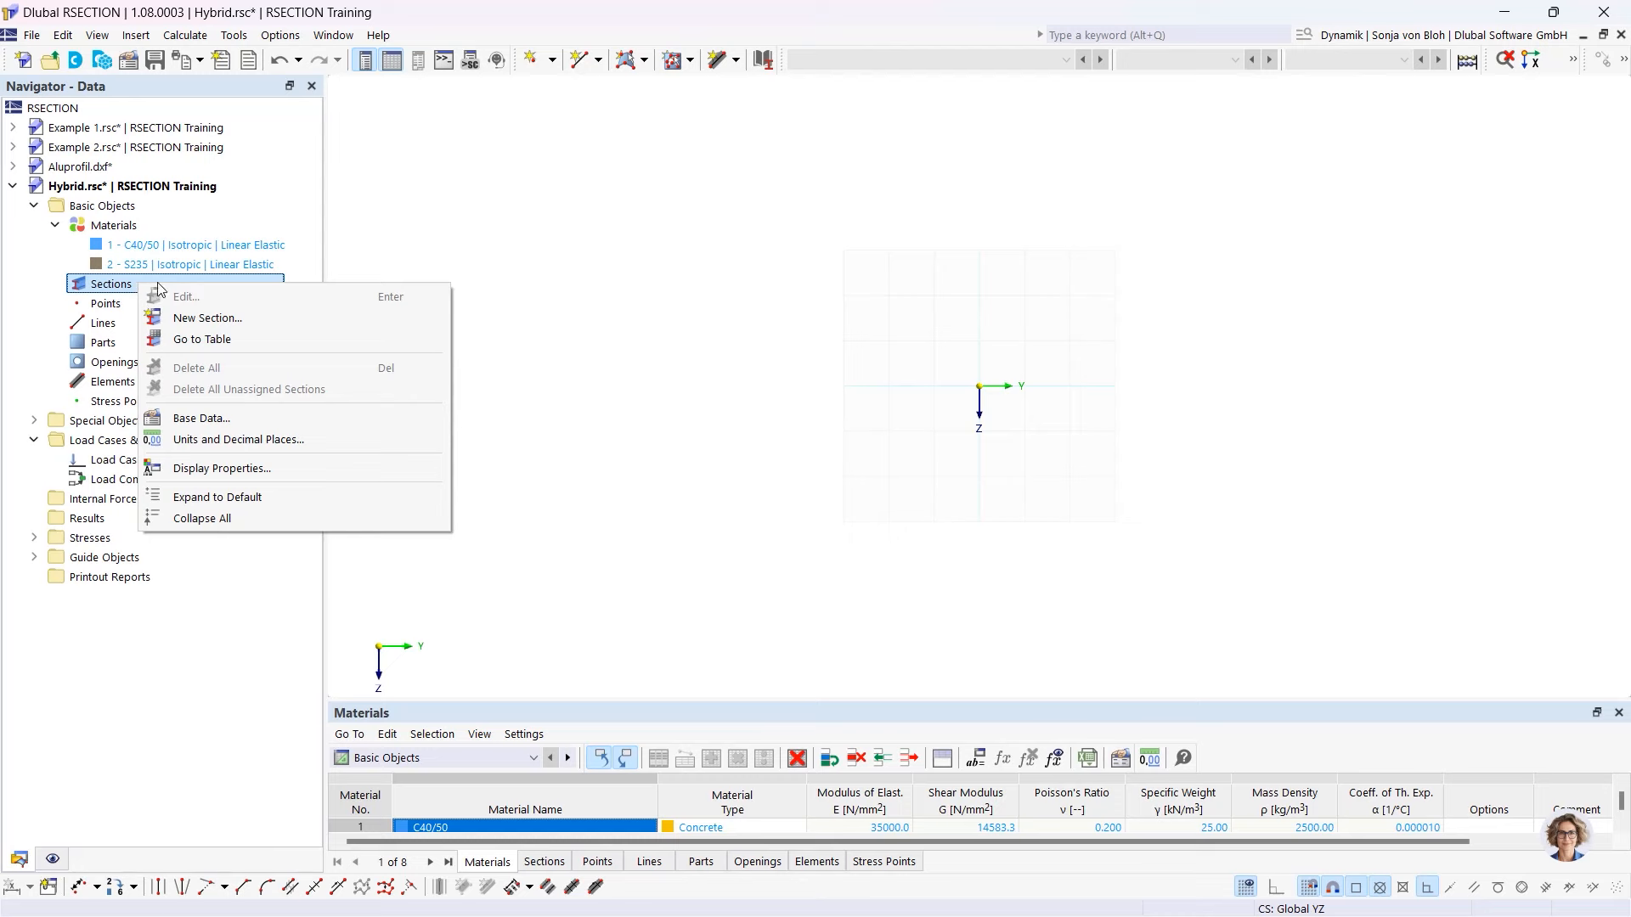
pyautogui.click(188, 320)
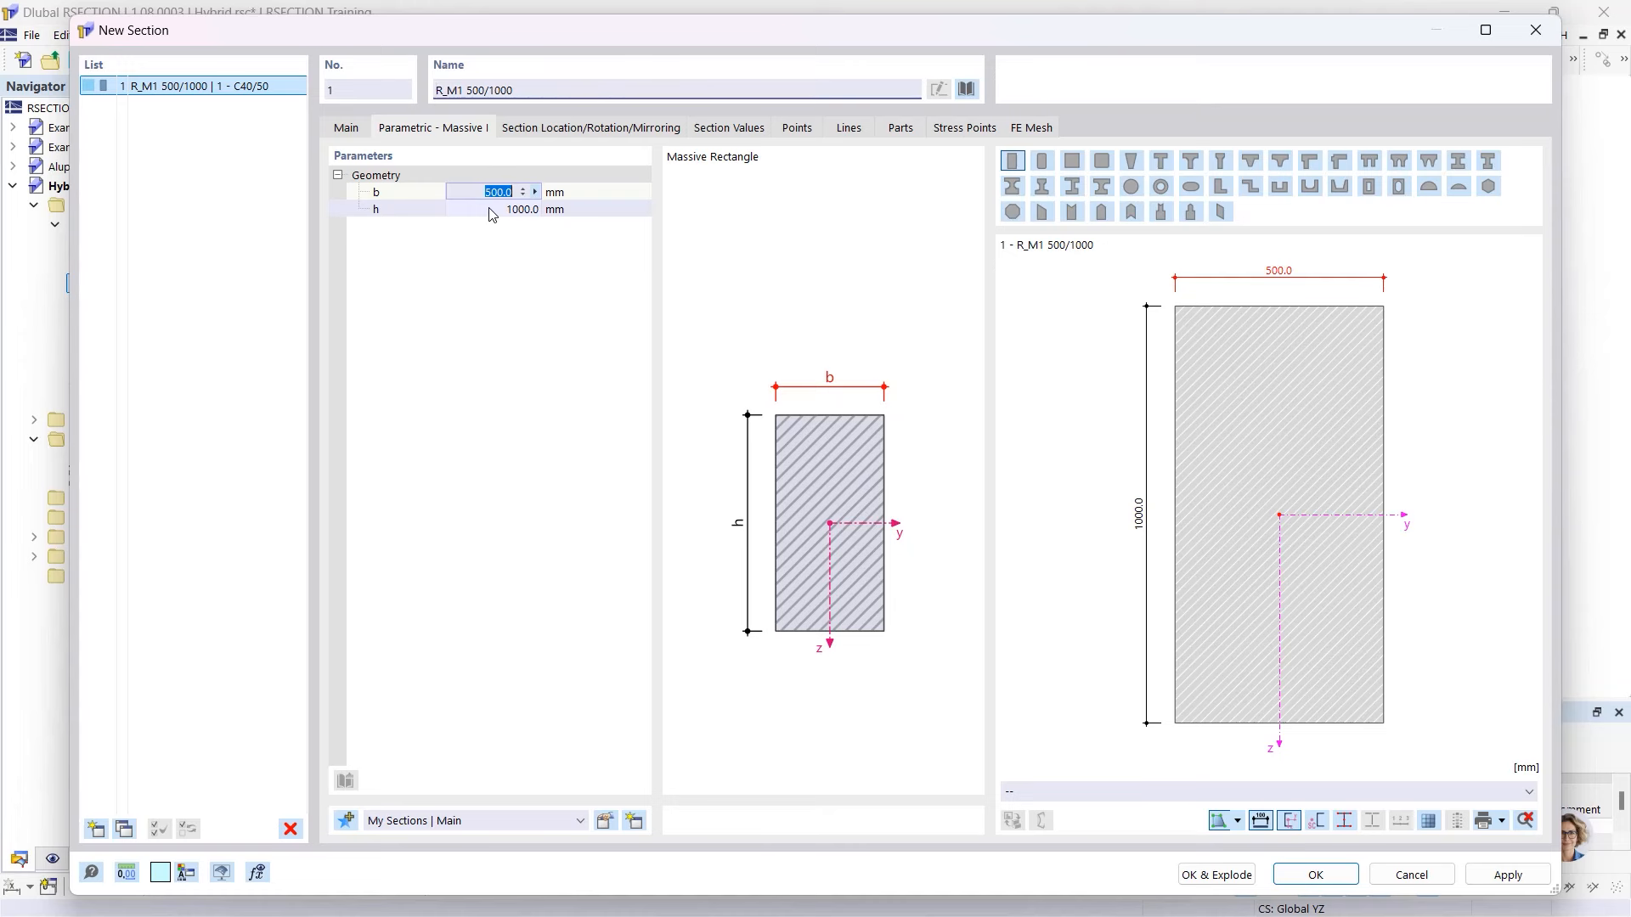
pyautogui.write('1000')
pyautogui.click(491, 213)
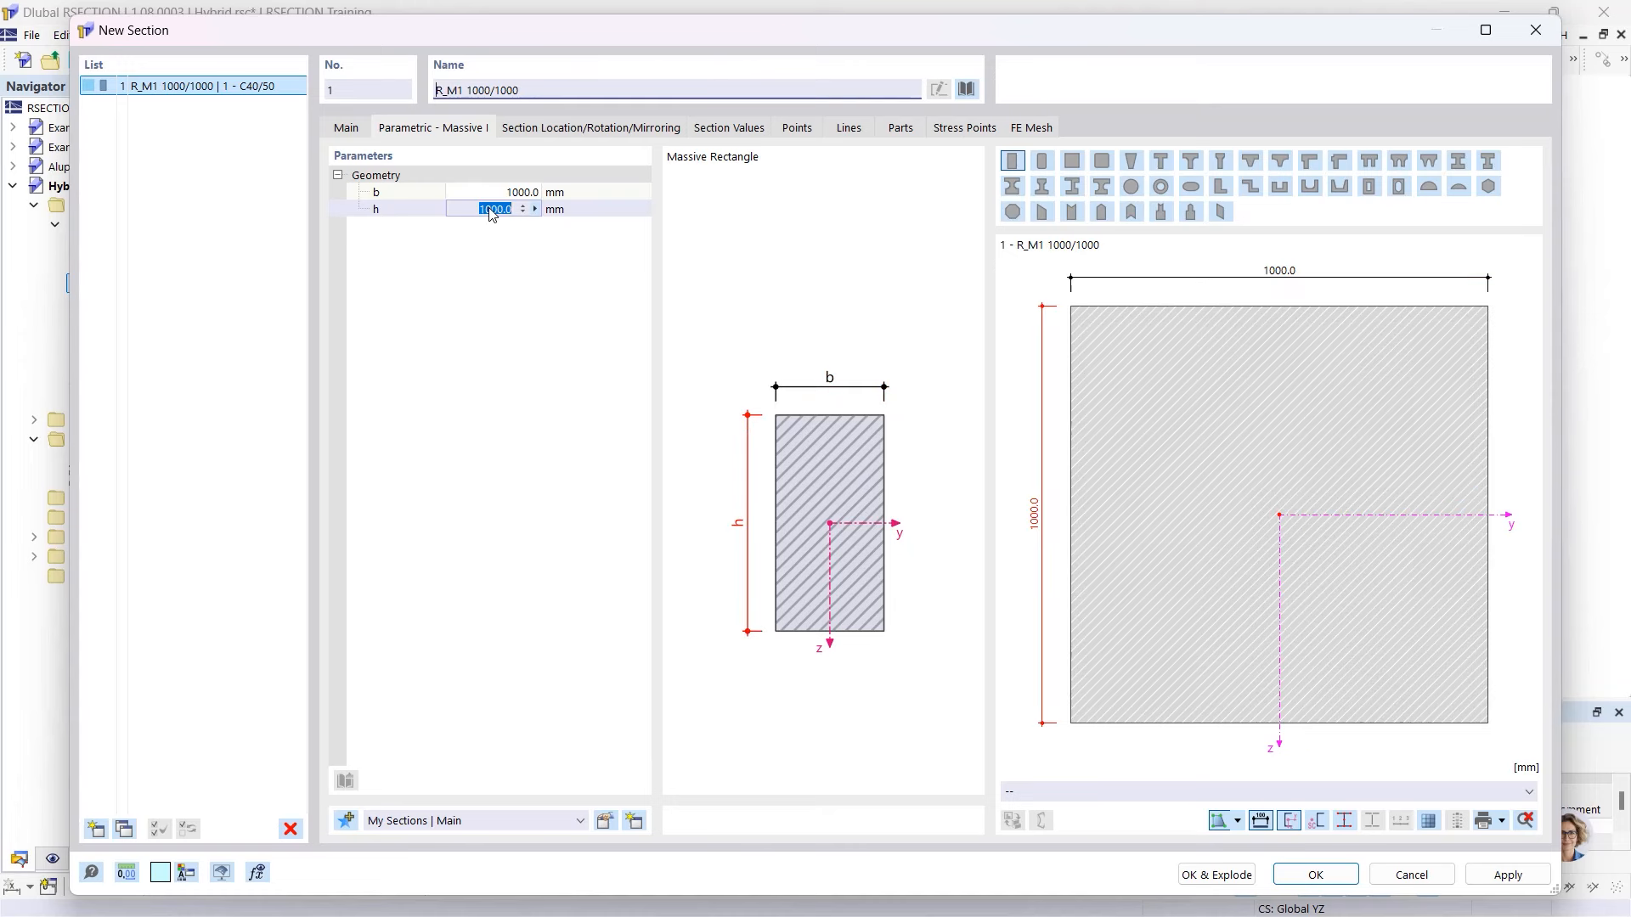
pyautogui.write('200')
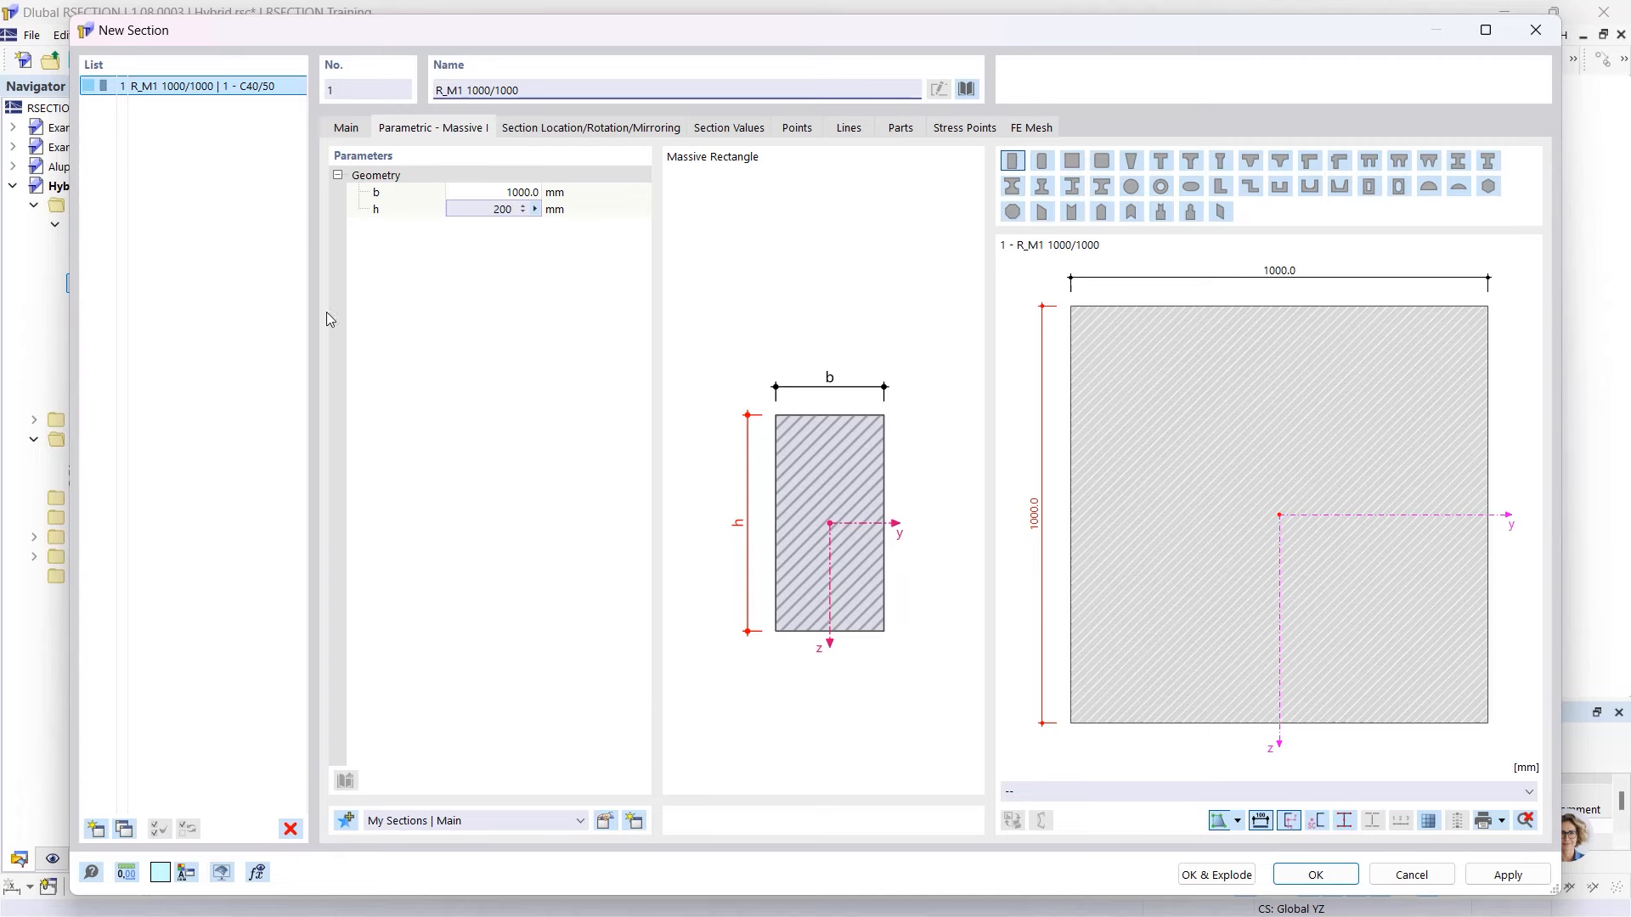
pyautogui.click(1302, 883)
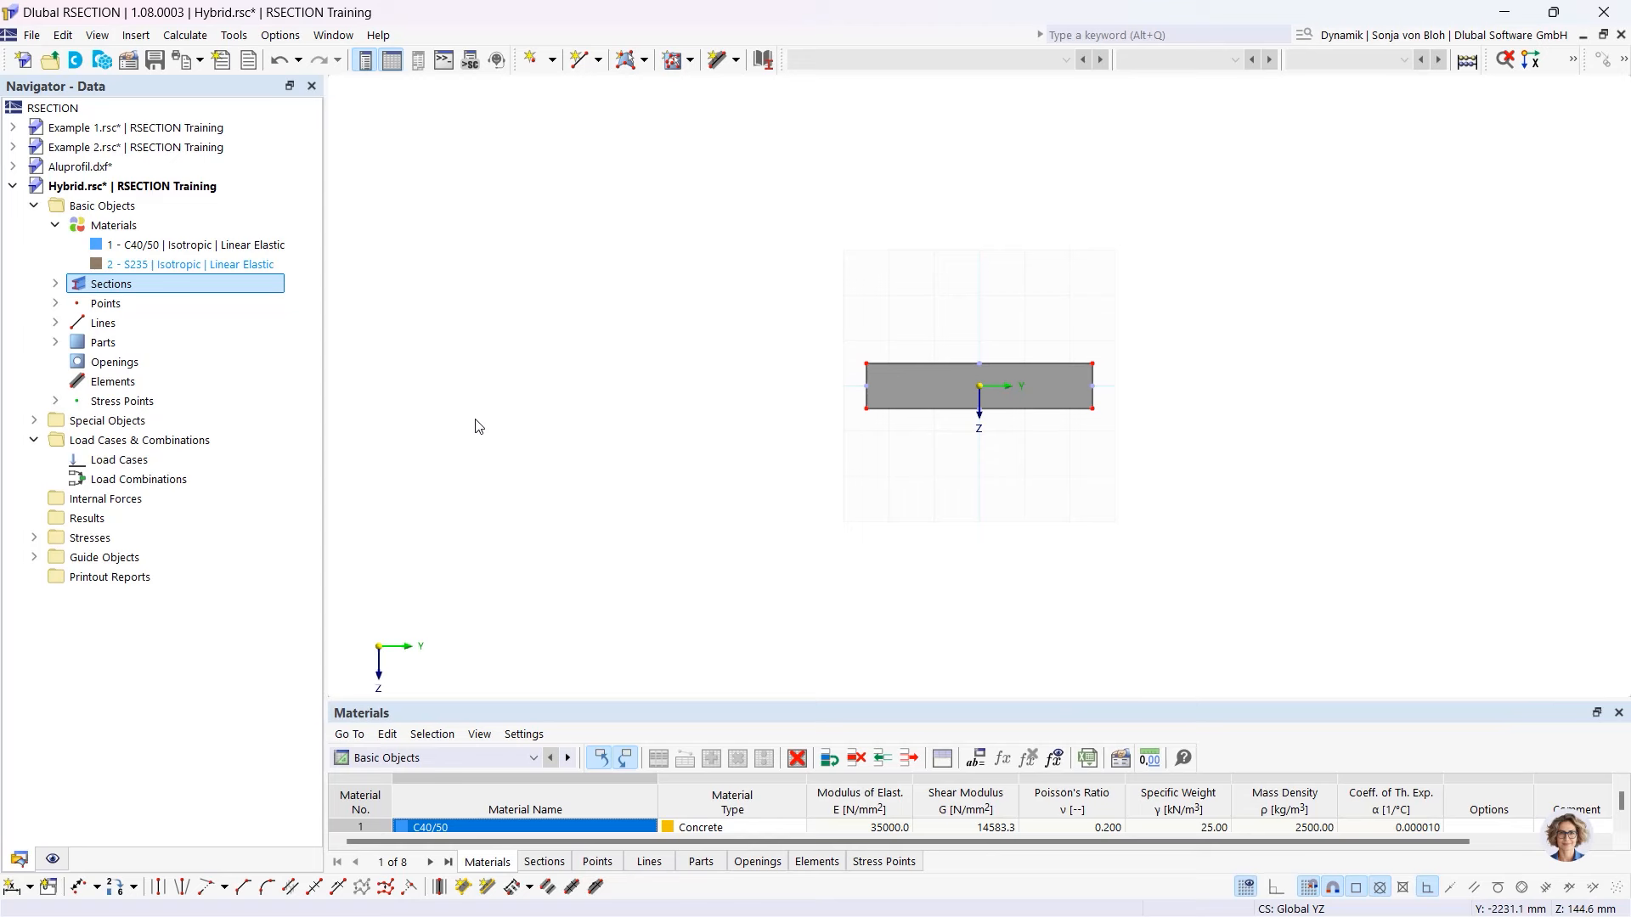
# - Define a second section as a standardized HEB 400 (DIN 1025-2:1995-11; Euronorm 53-62) with material S235
pyautogui.rightClick(148, 292)
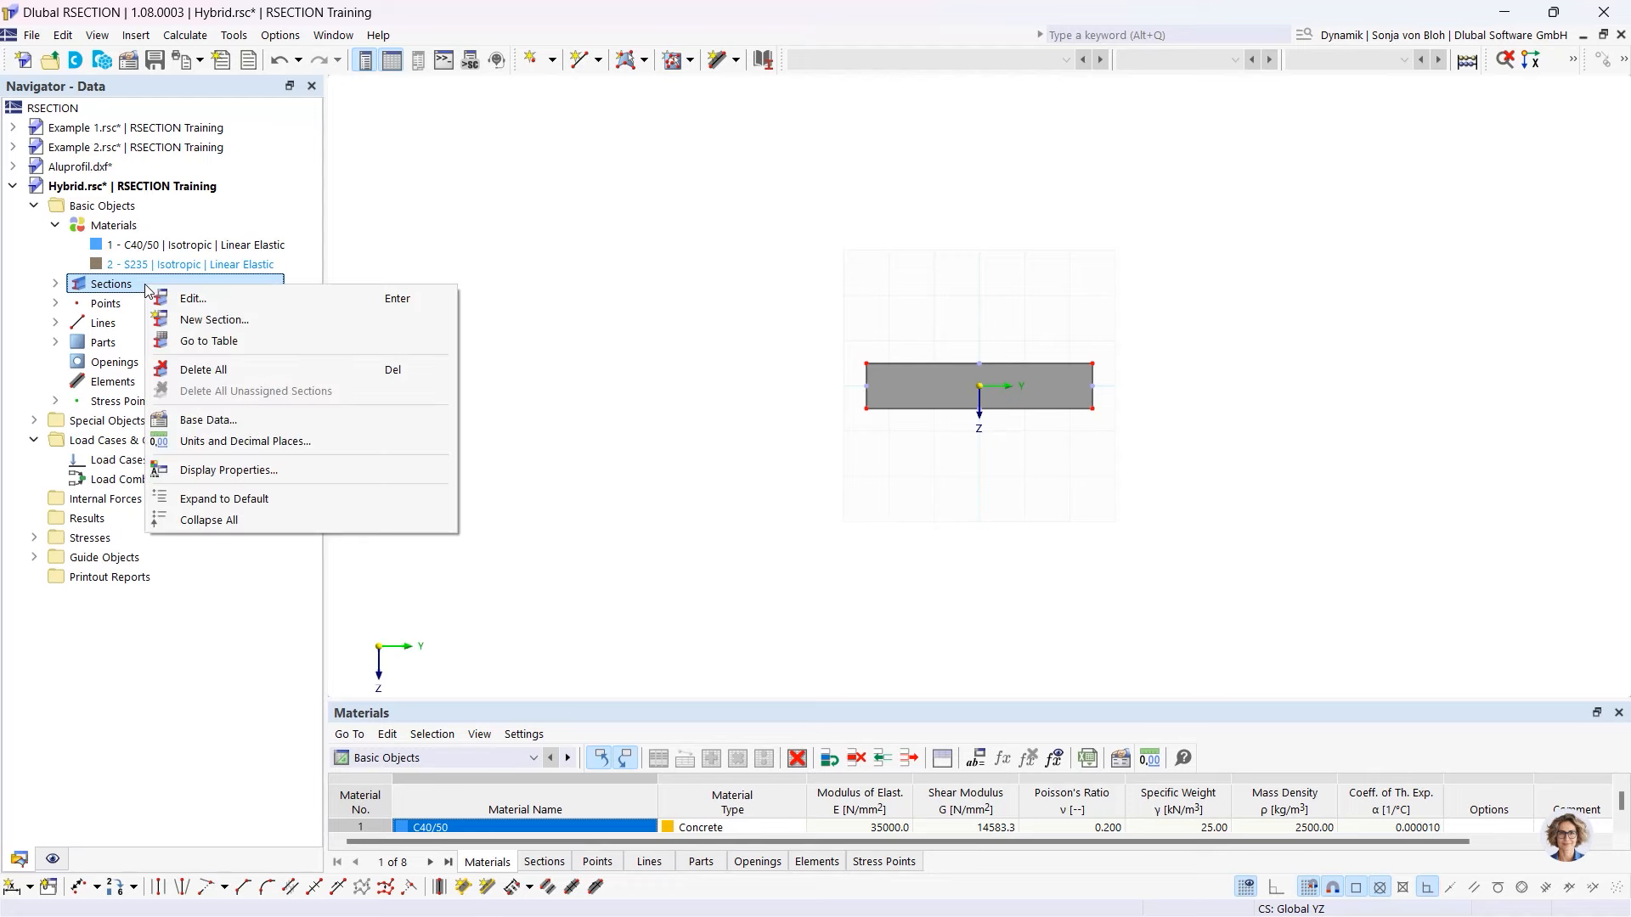
pyautogui.click(194, 319)
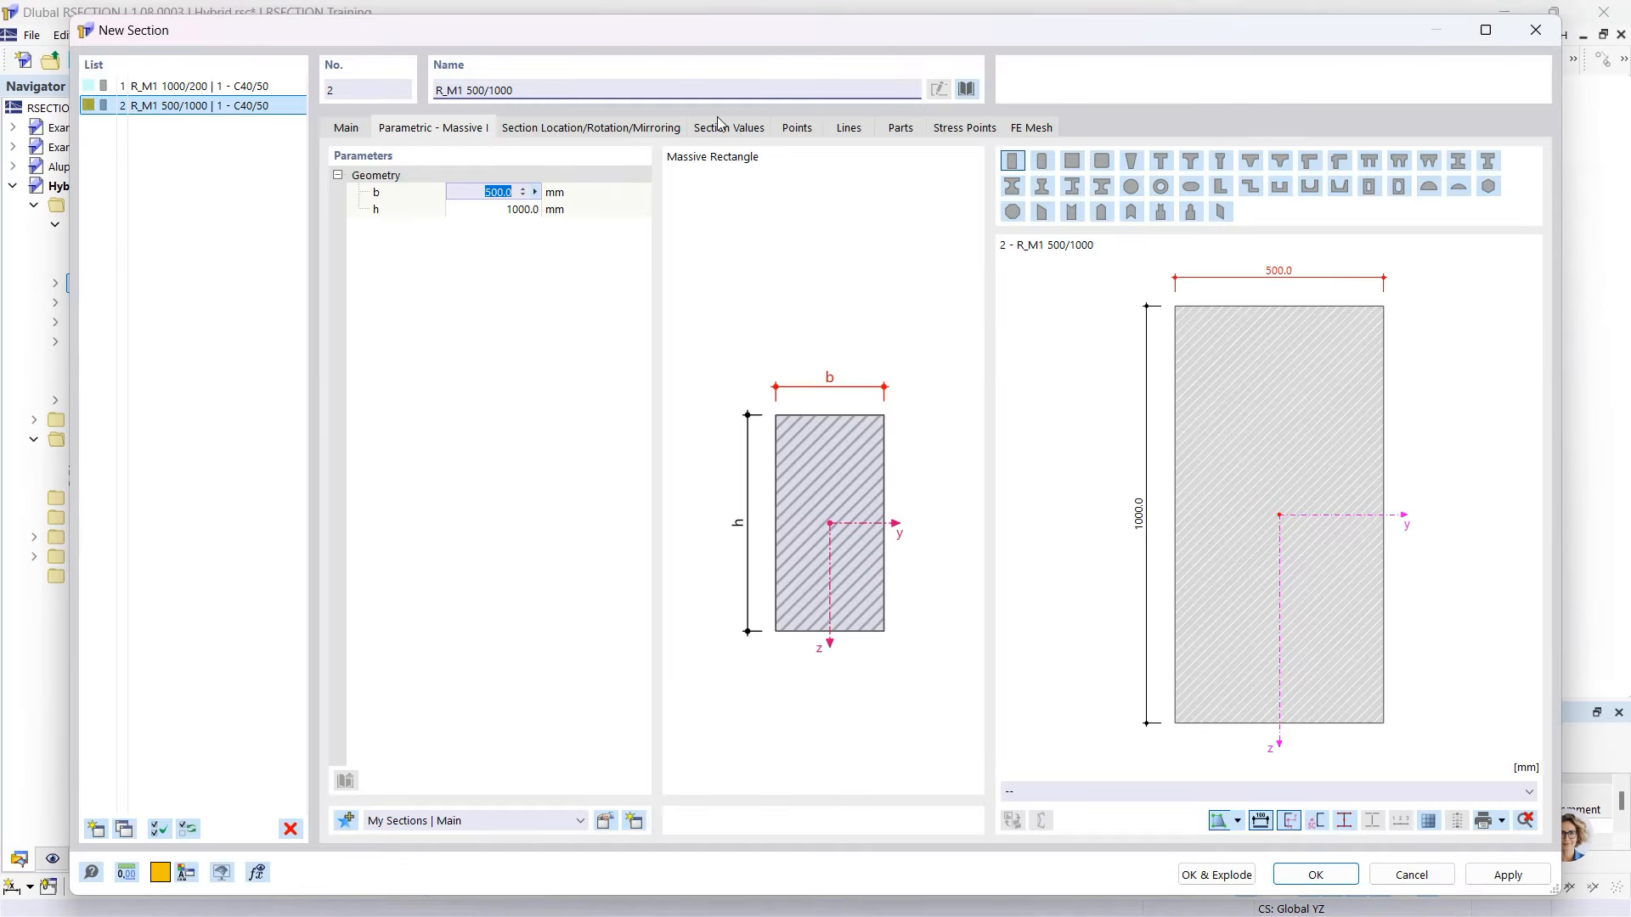
pyautogui.click(969, 88)
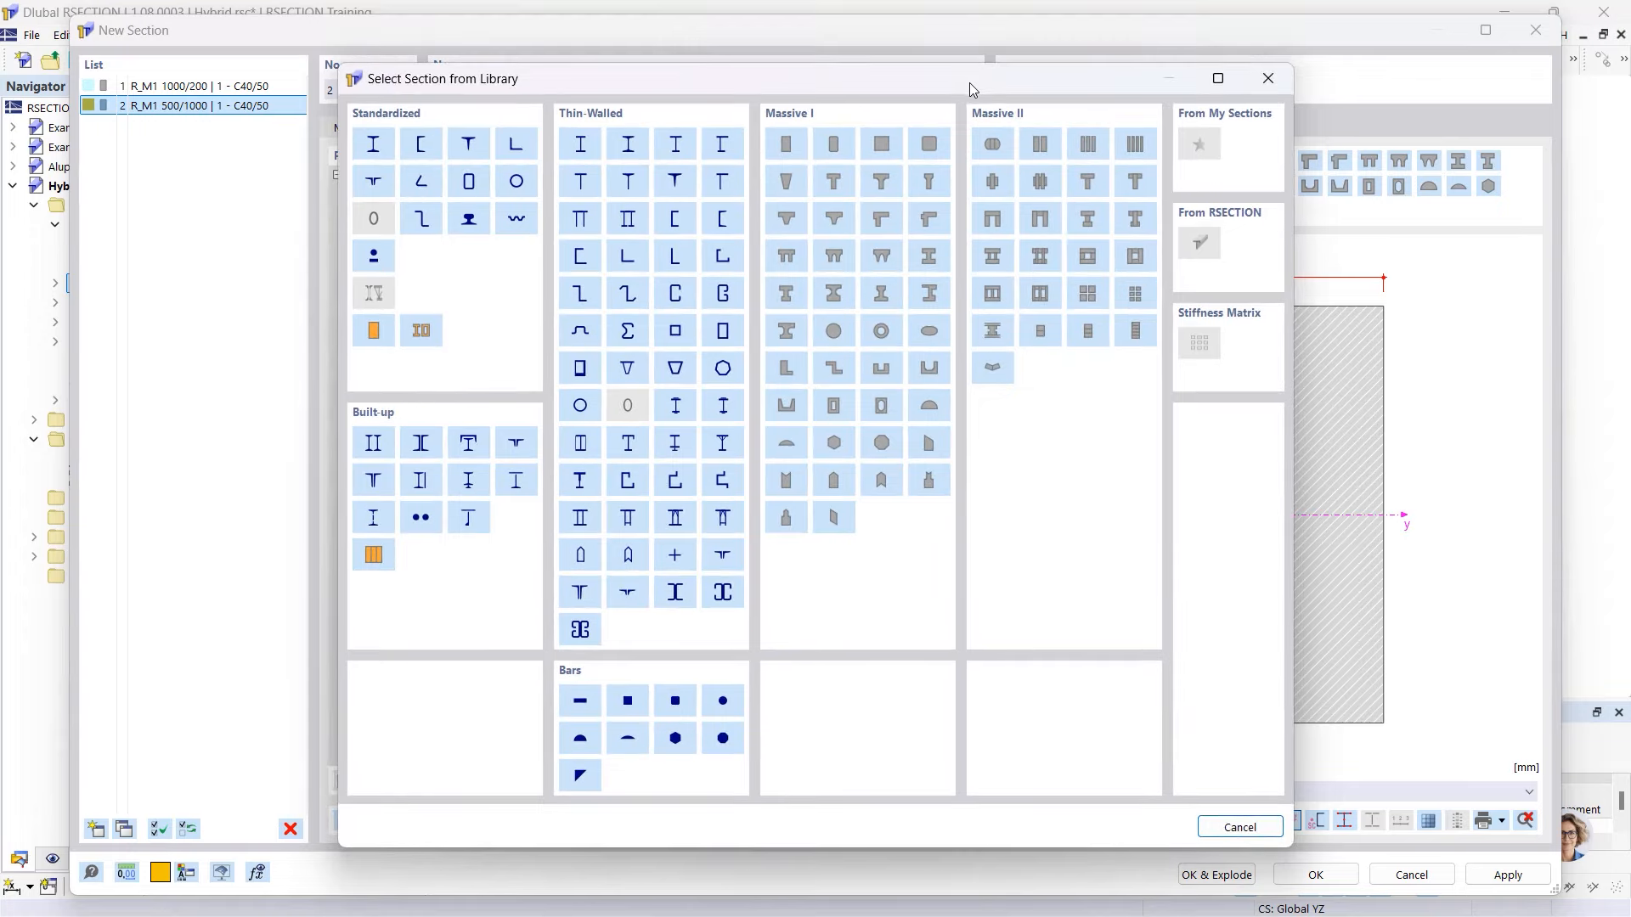
pyautogui.click(374, 144)
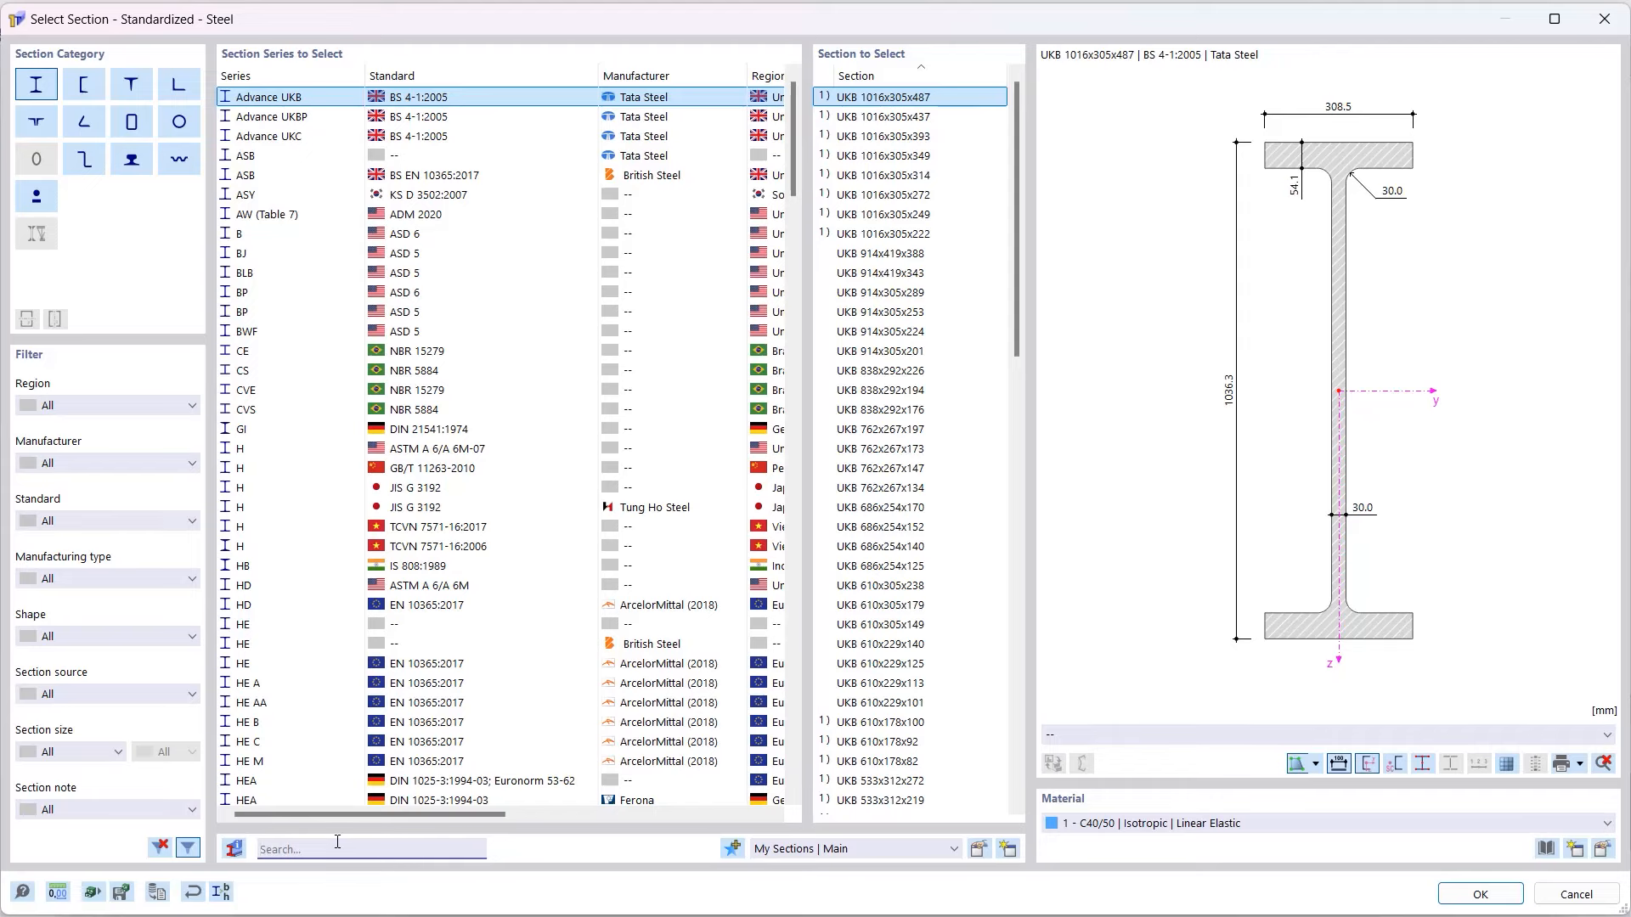
pyautogui.click(338, 848)
pyautogui.write('H')
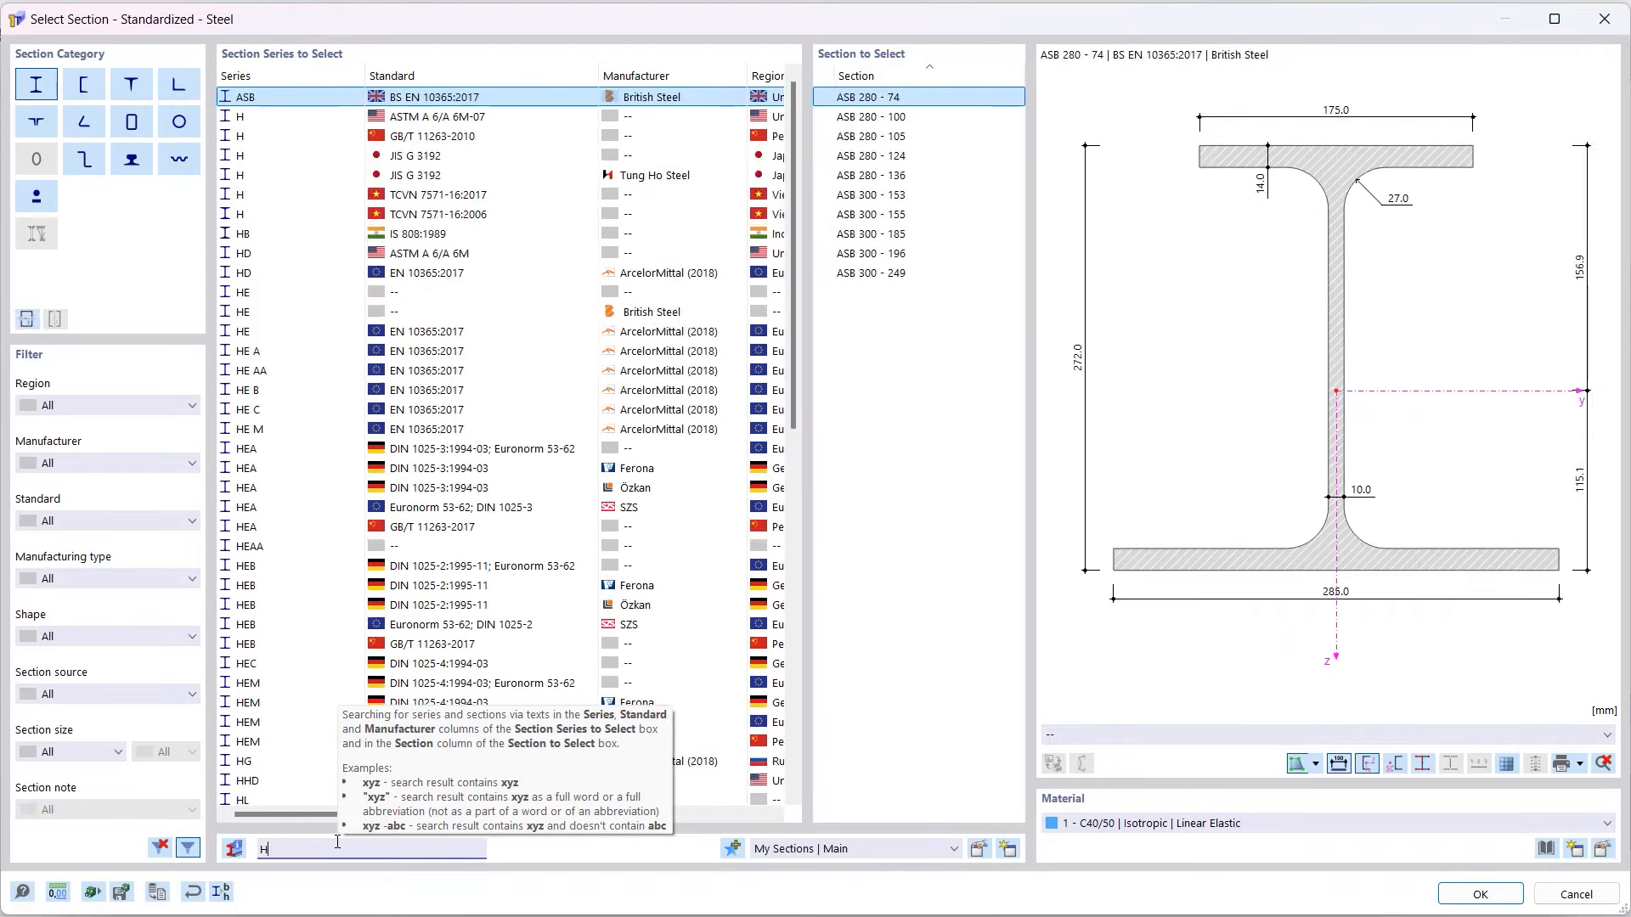
pyautogui.write('EB 400')
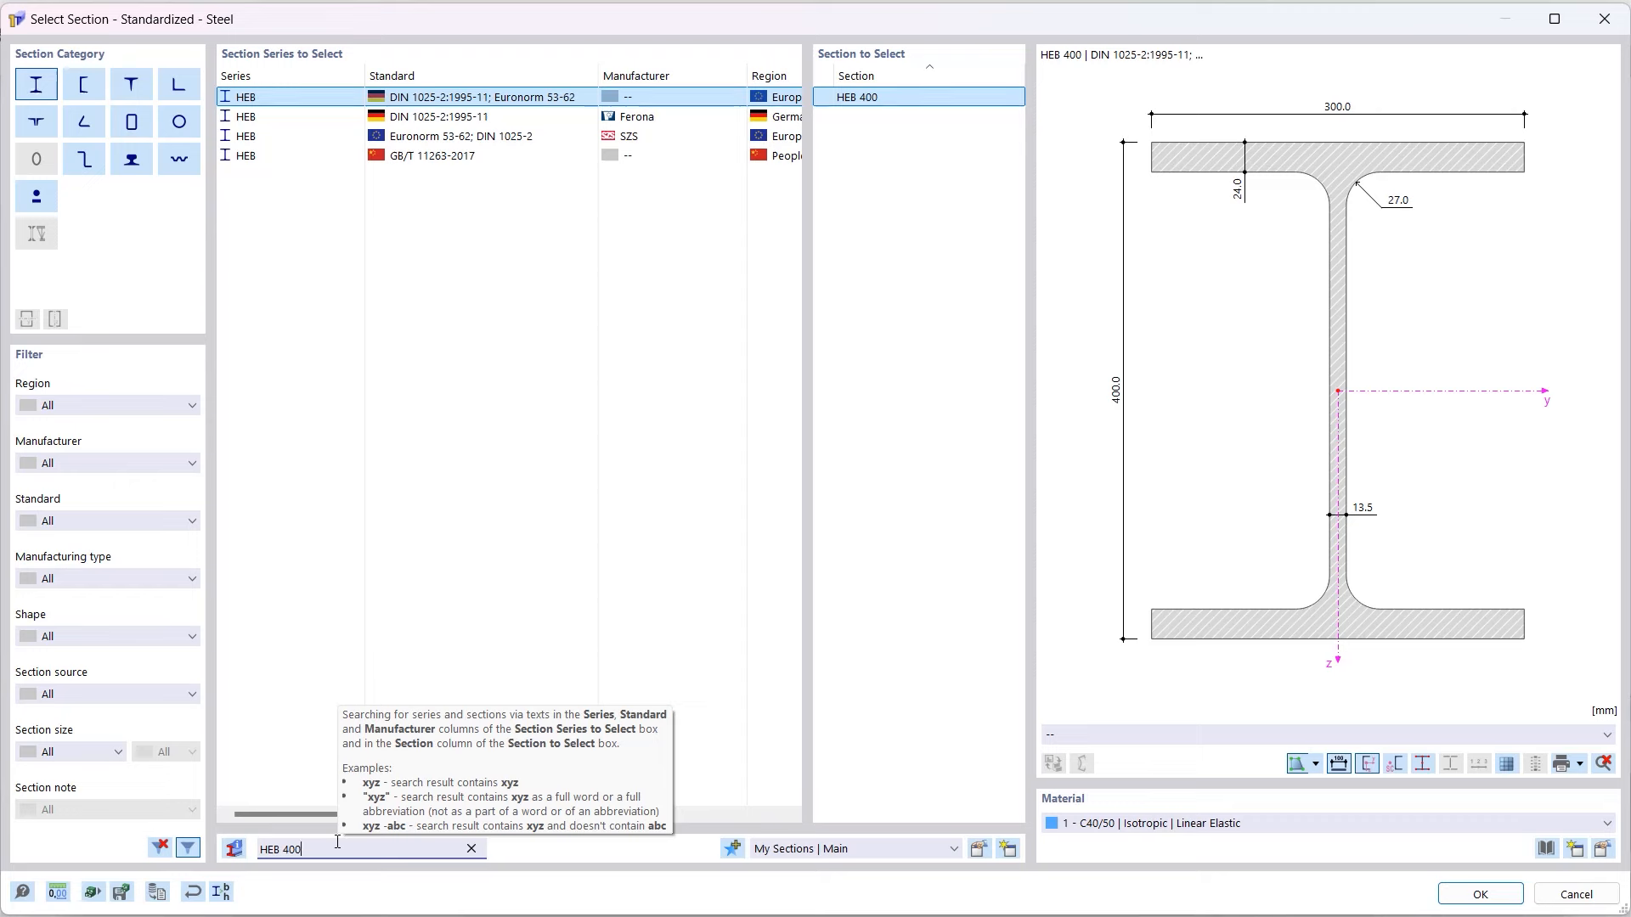
pyautogui.click(1108, 822)
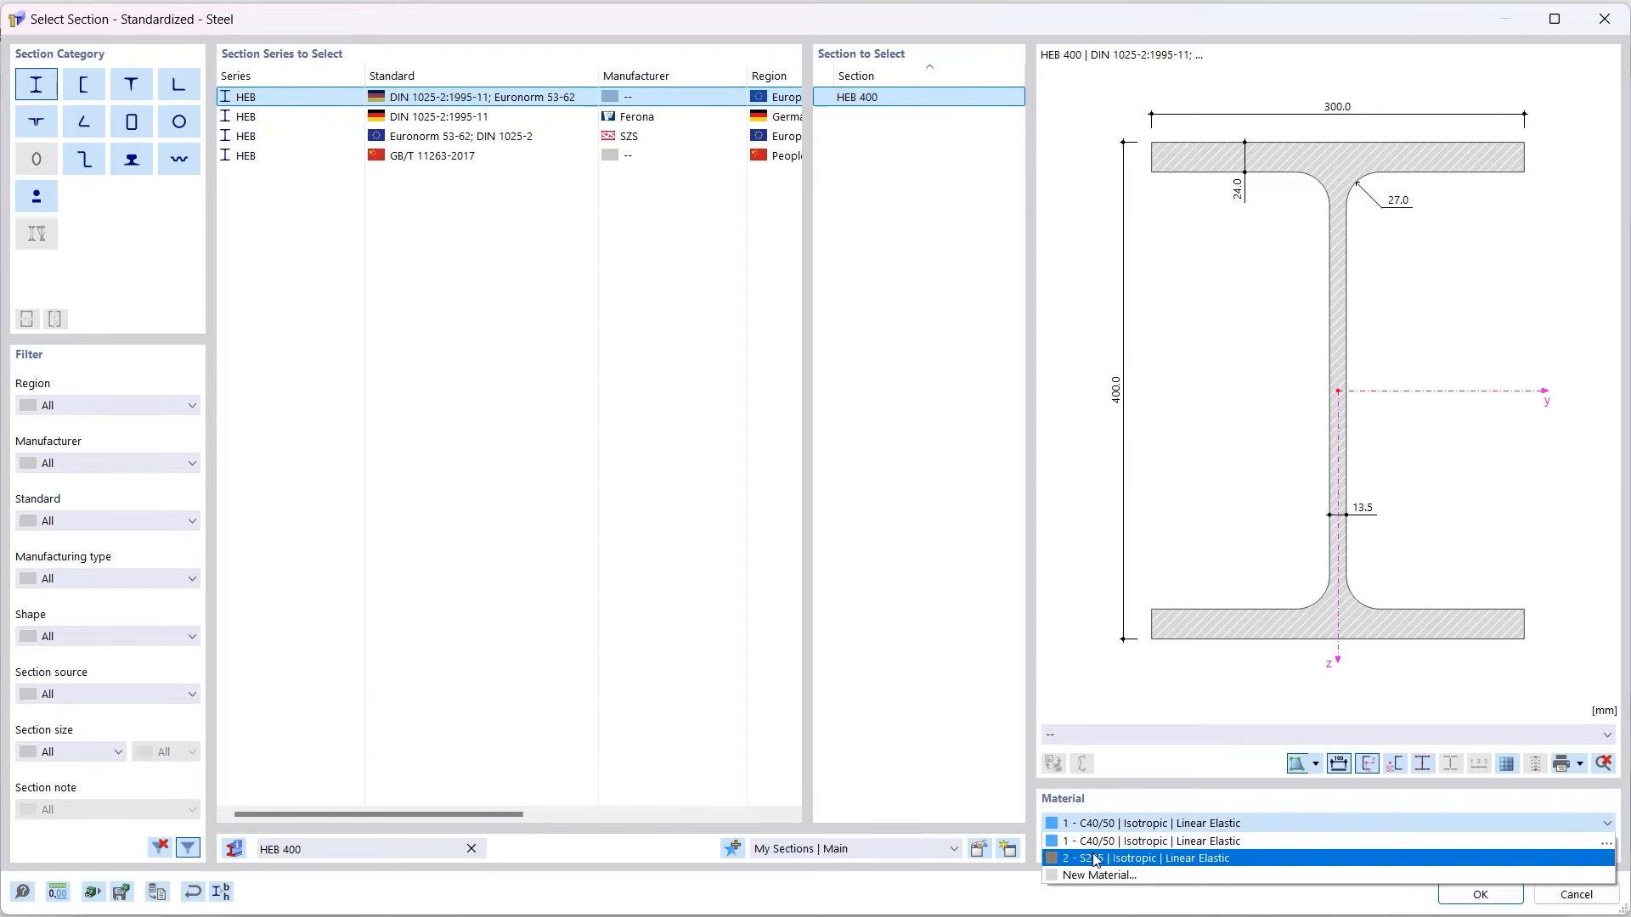
pyautogui.click(1096, 858)
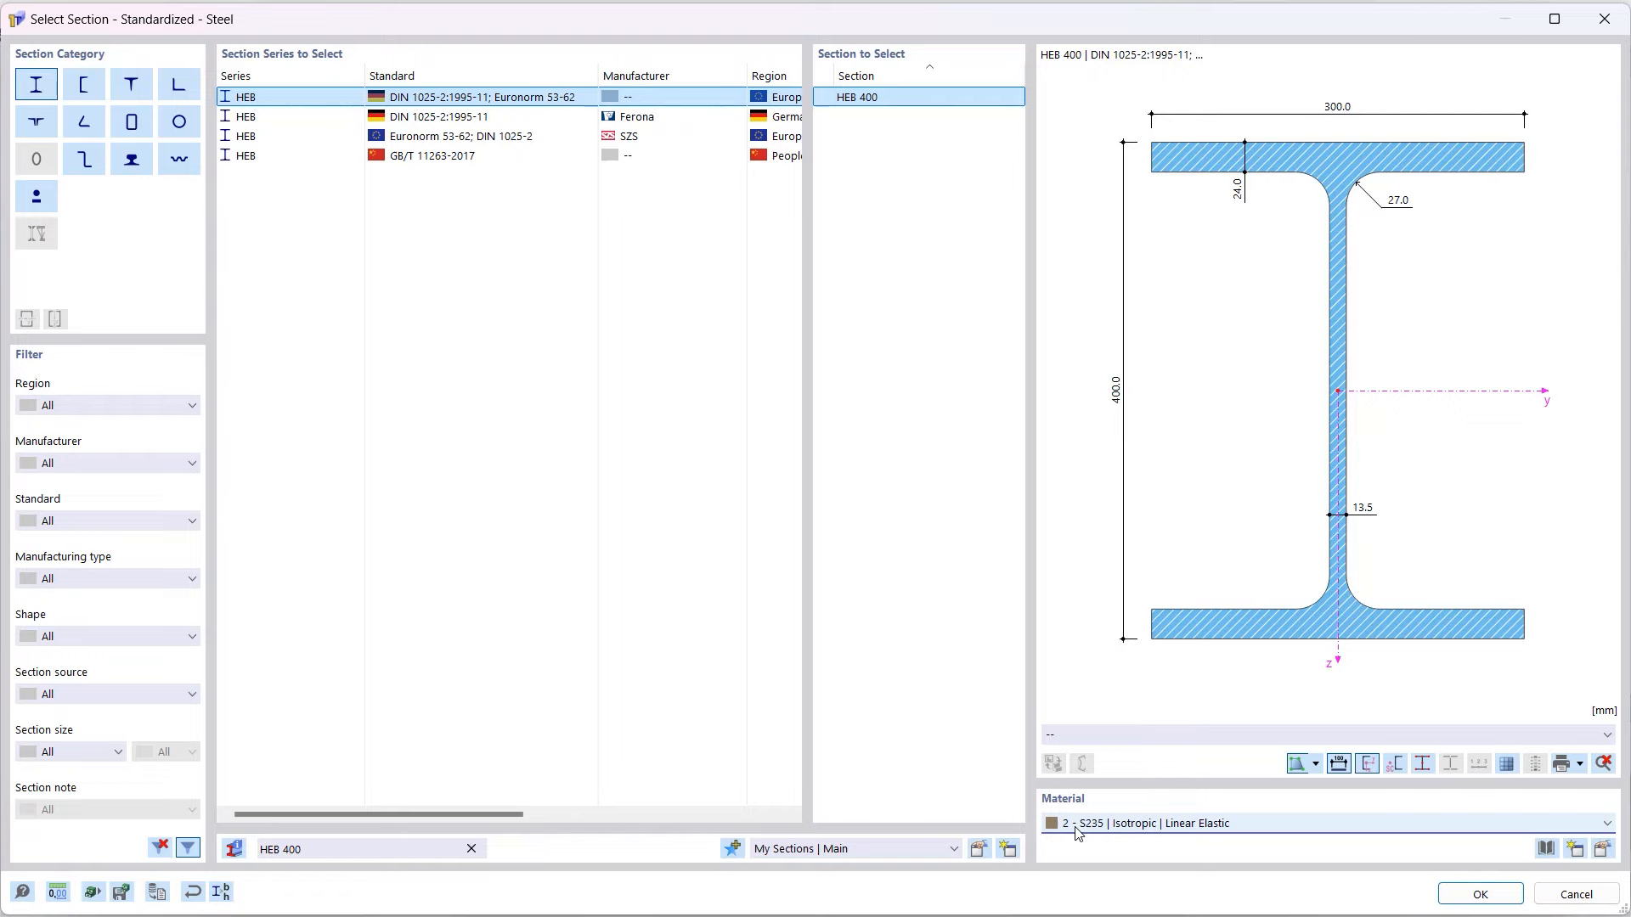
pyautogui.click(1478, 895)
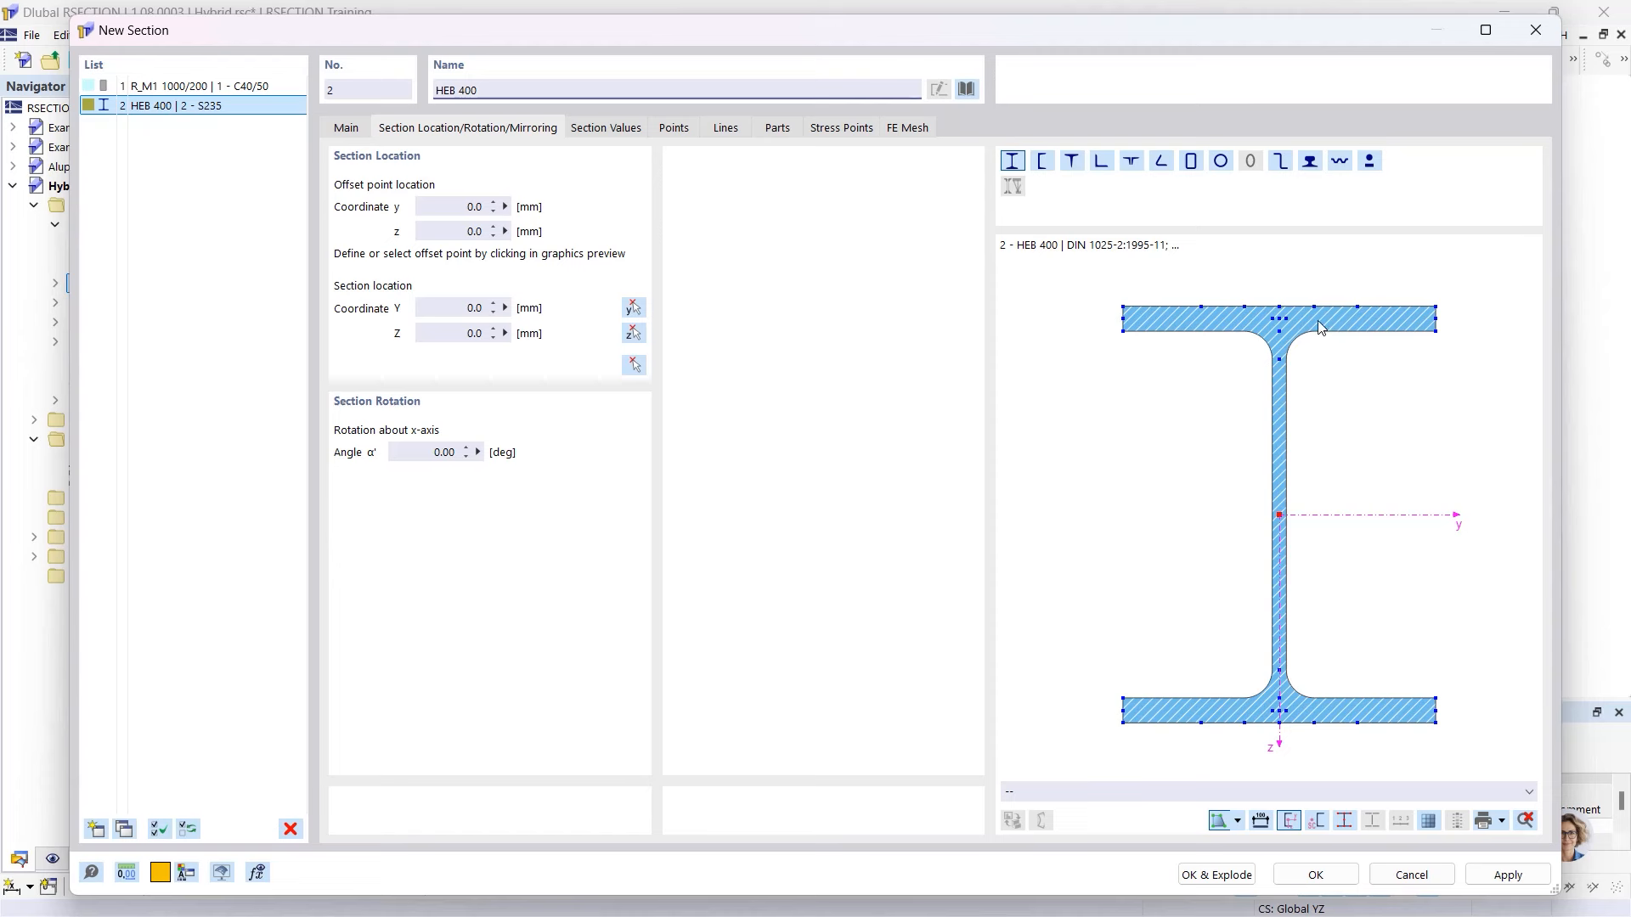
# - Position the HEB 400 with its top flange centre at the midpoint of the concrete slab's bottom edge, Y 0.0 and Z 100.0 mm
pyautogui.click(1280, 306)
pyautogui.click(634, 365)
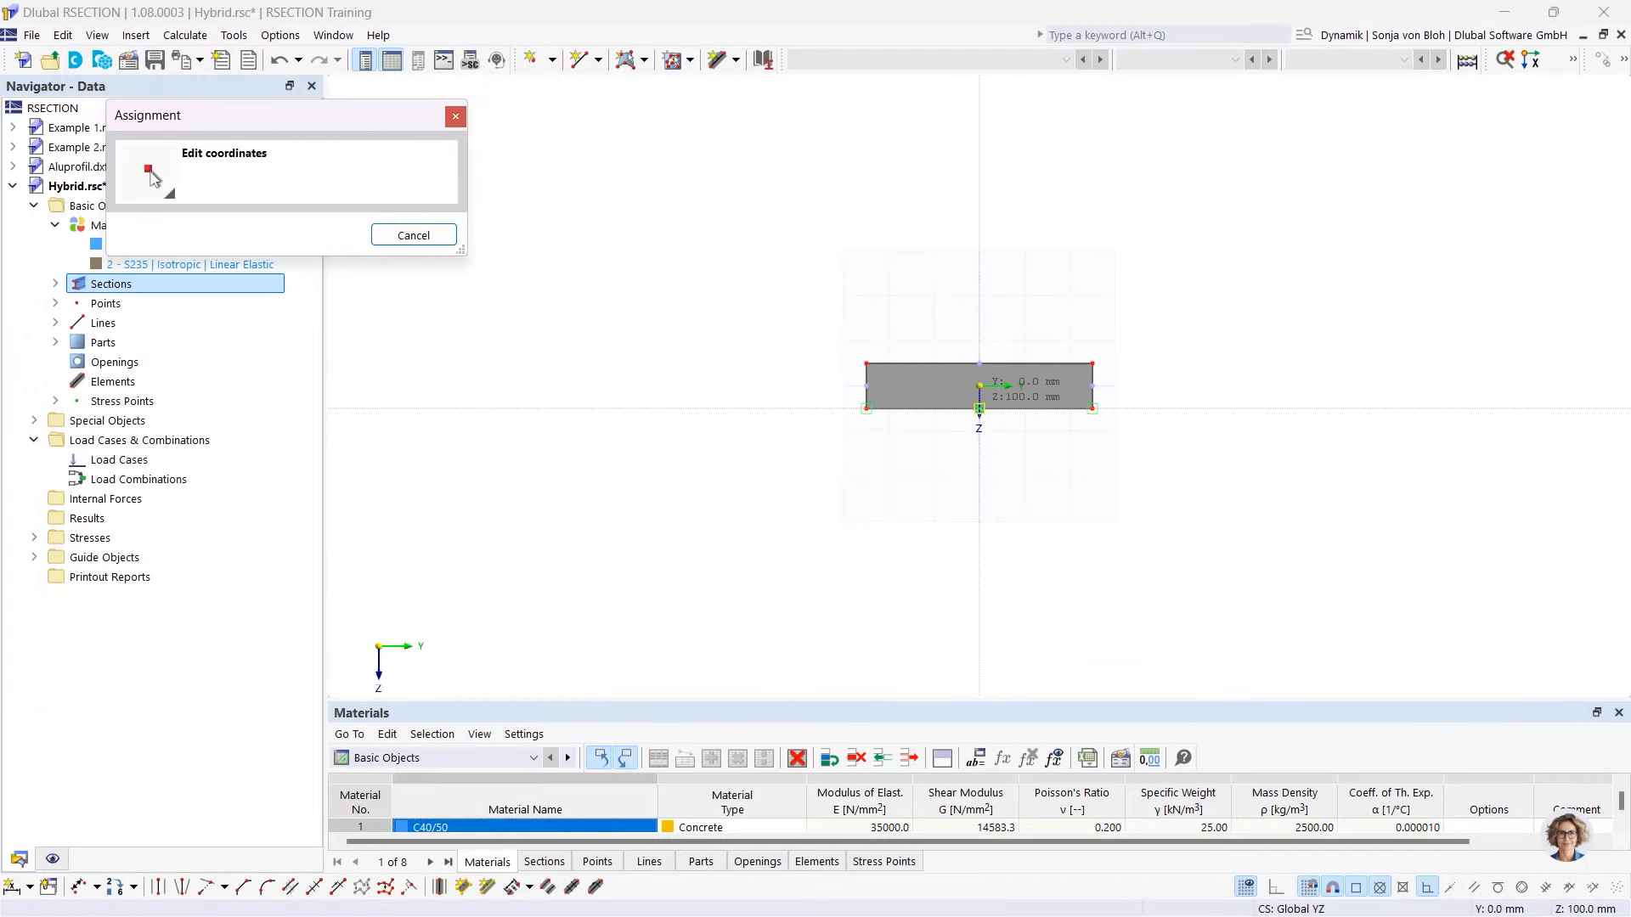
pyautogui.click(979, 408)
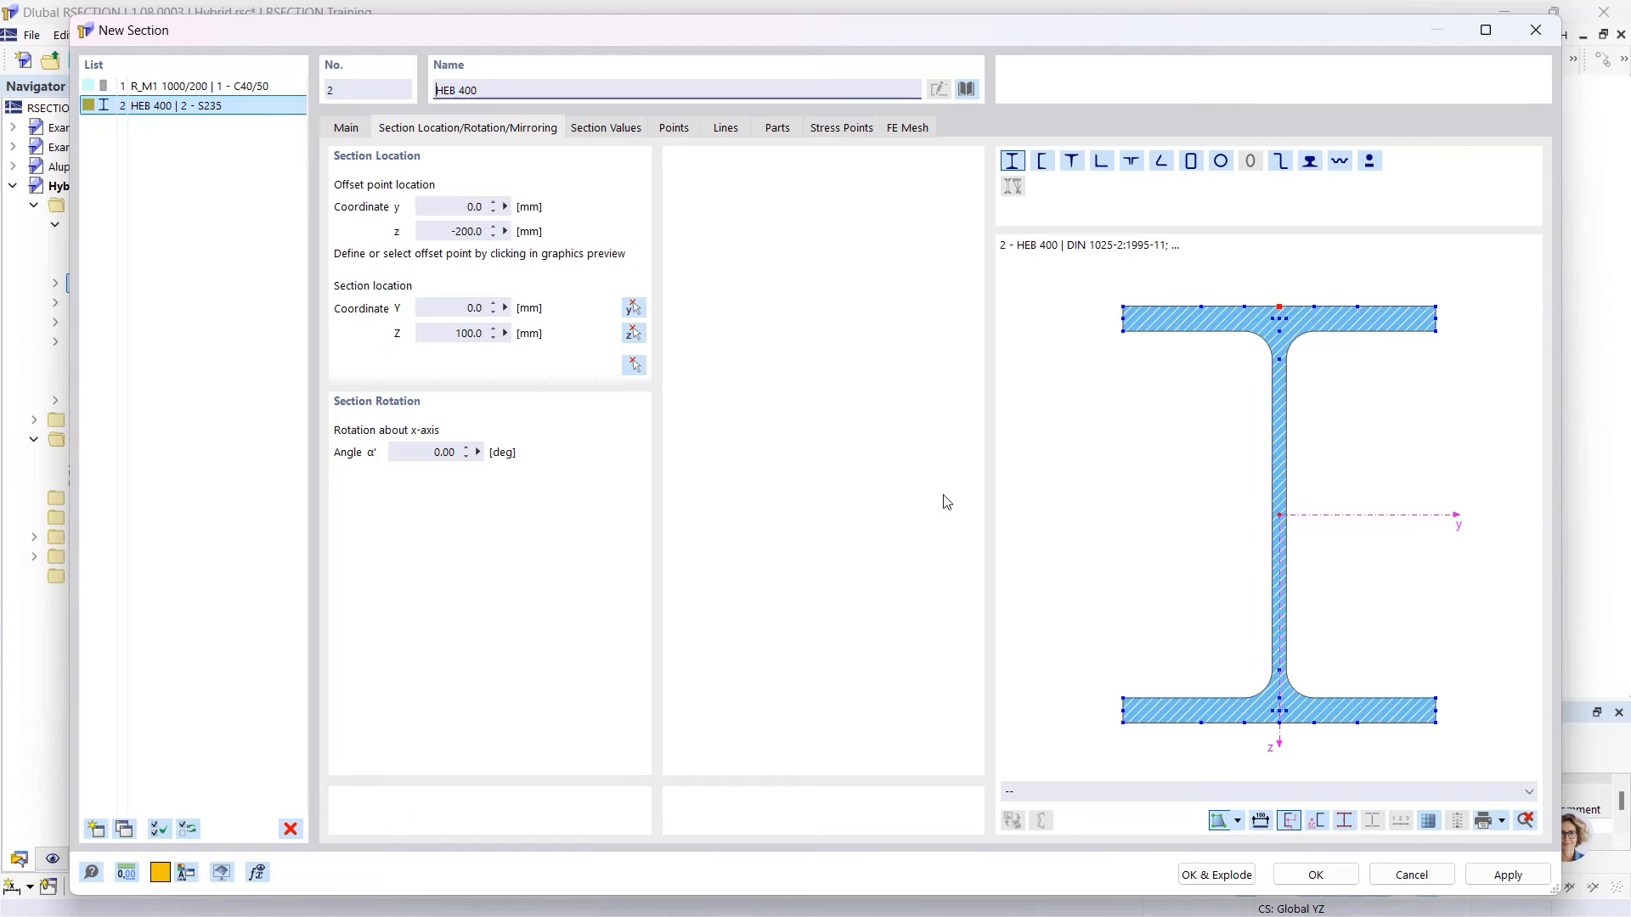
pyautogui.click(1314, 876)
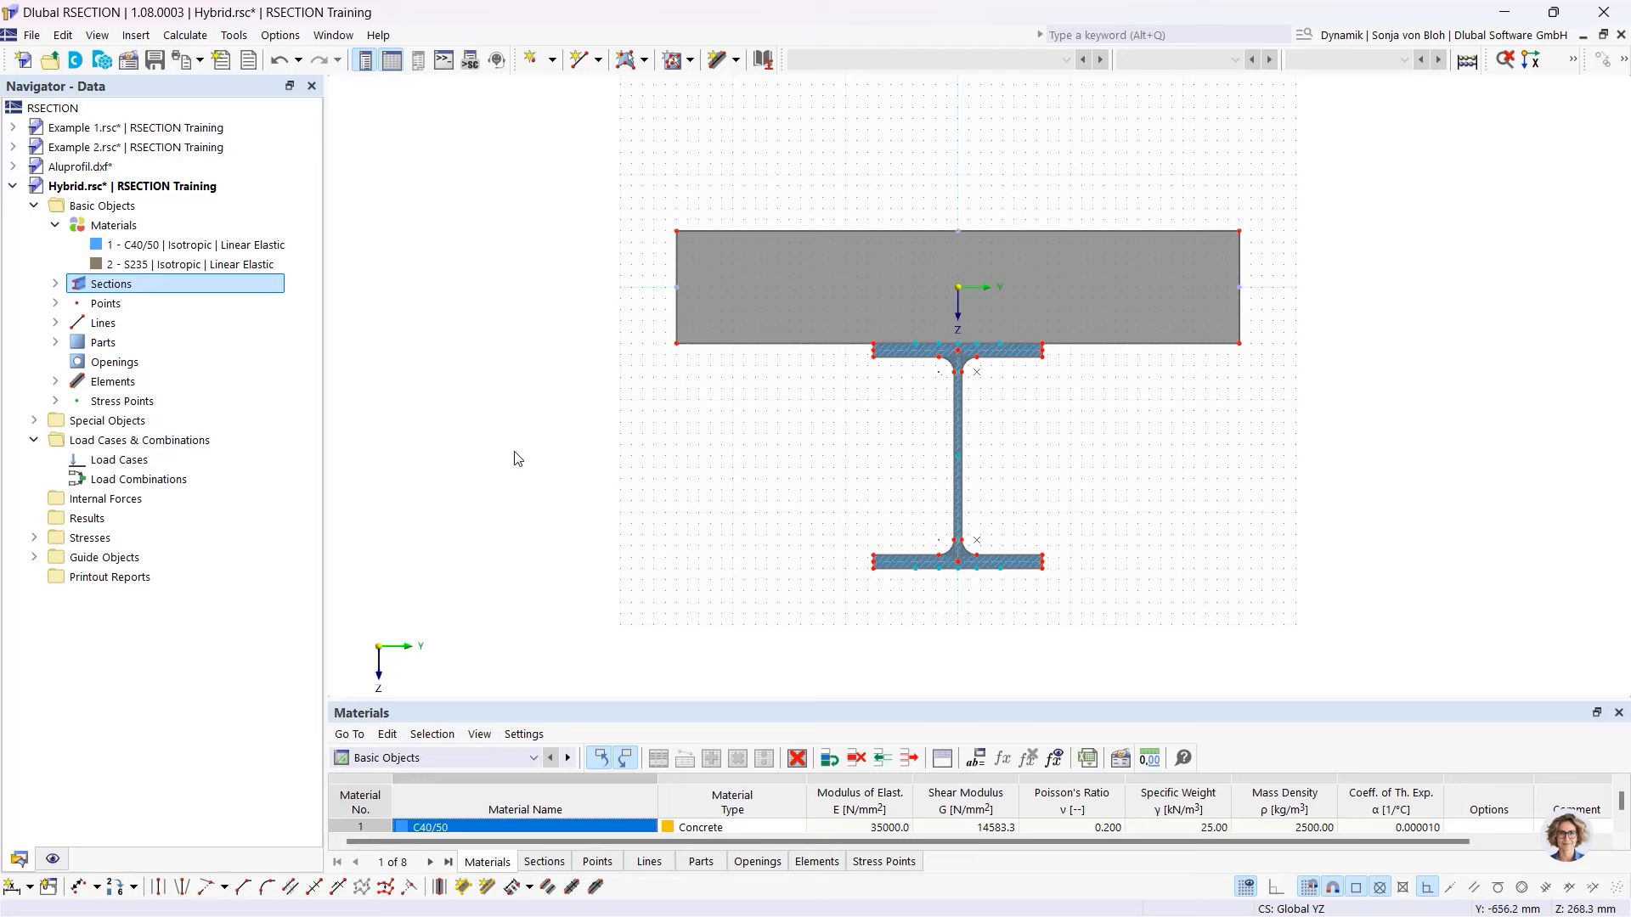
# - Create permanent load case LC1 with the name M
pyautogui.rightClick(136, 460)
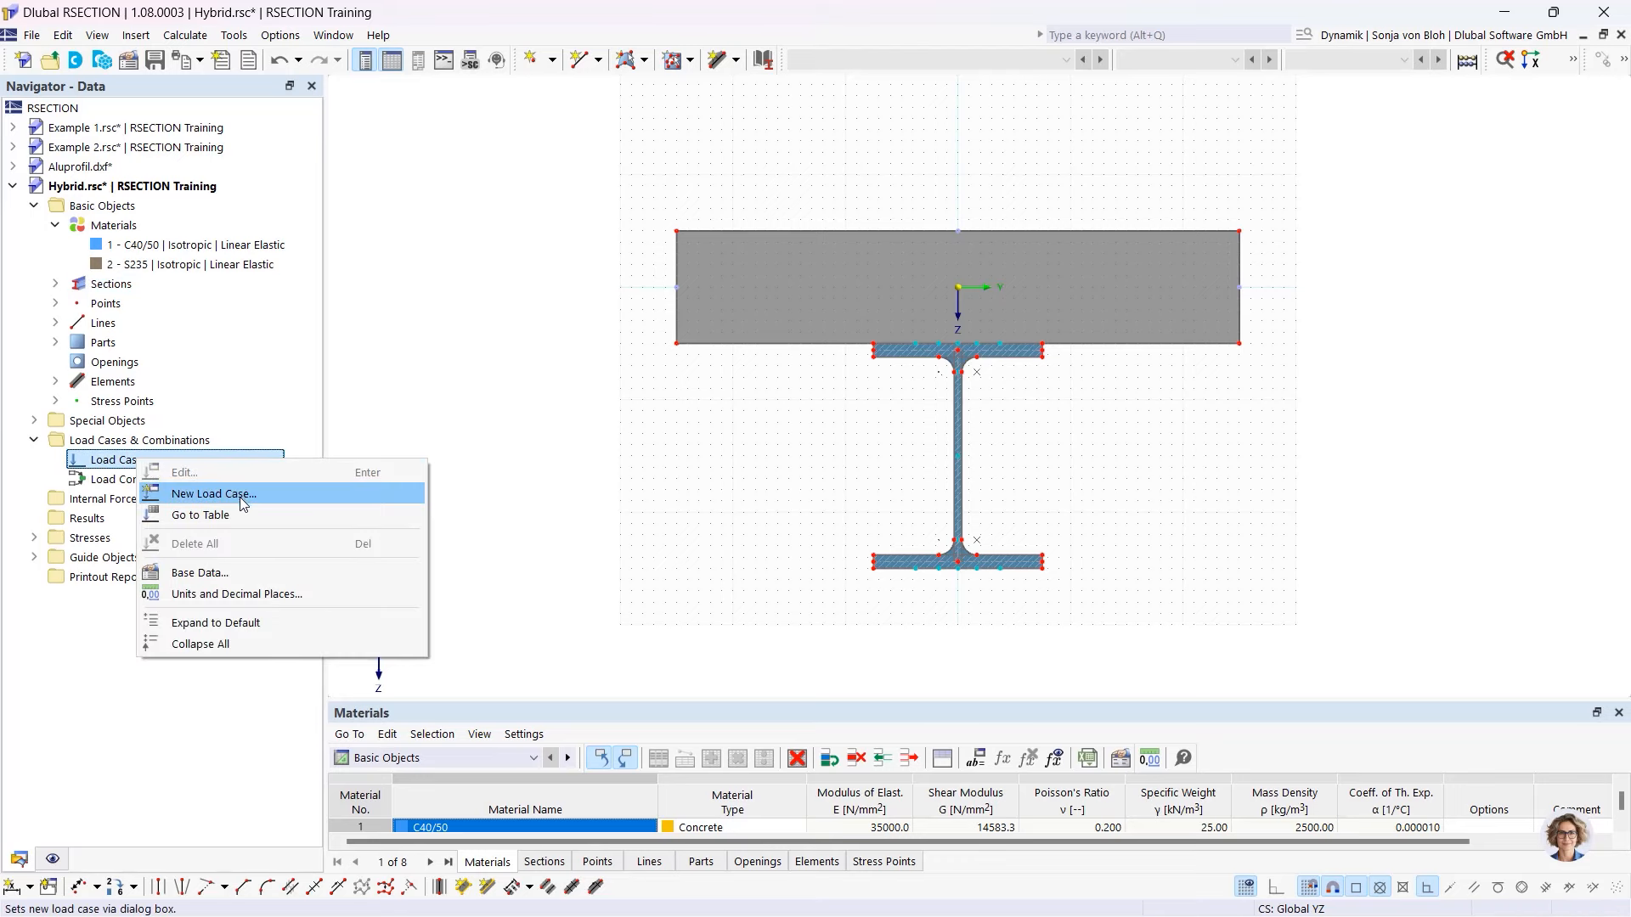
pyautogui.click(240, 497)
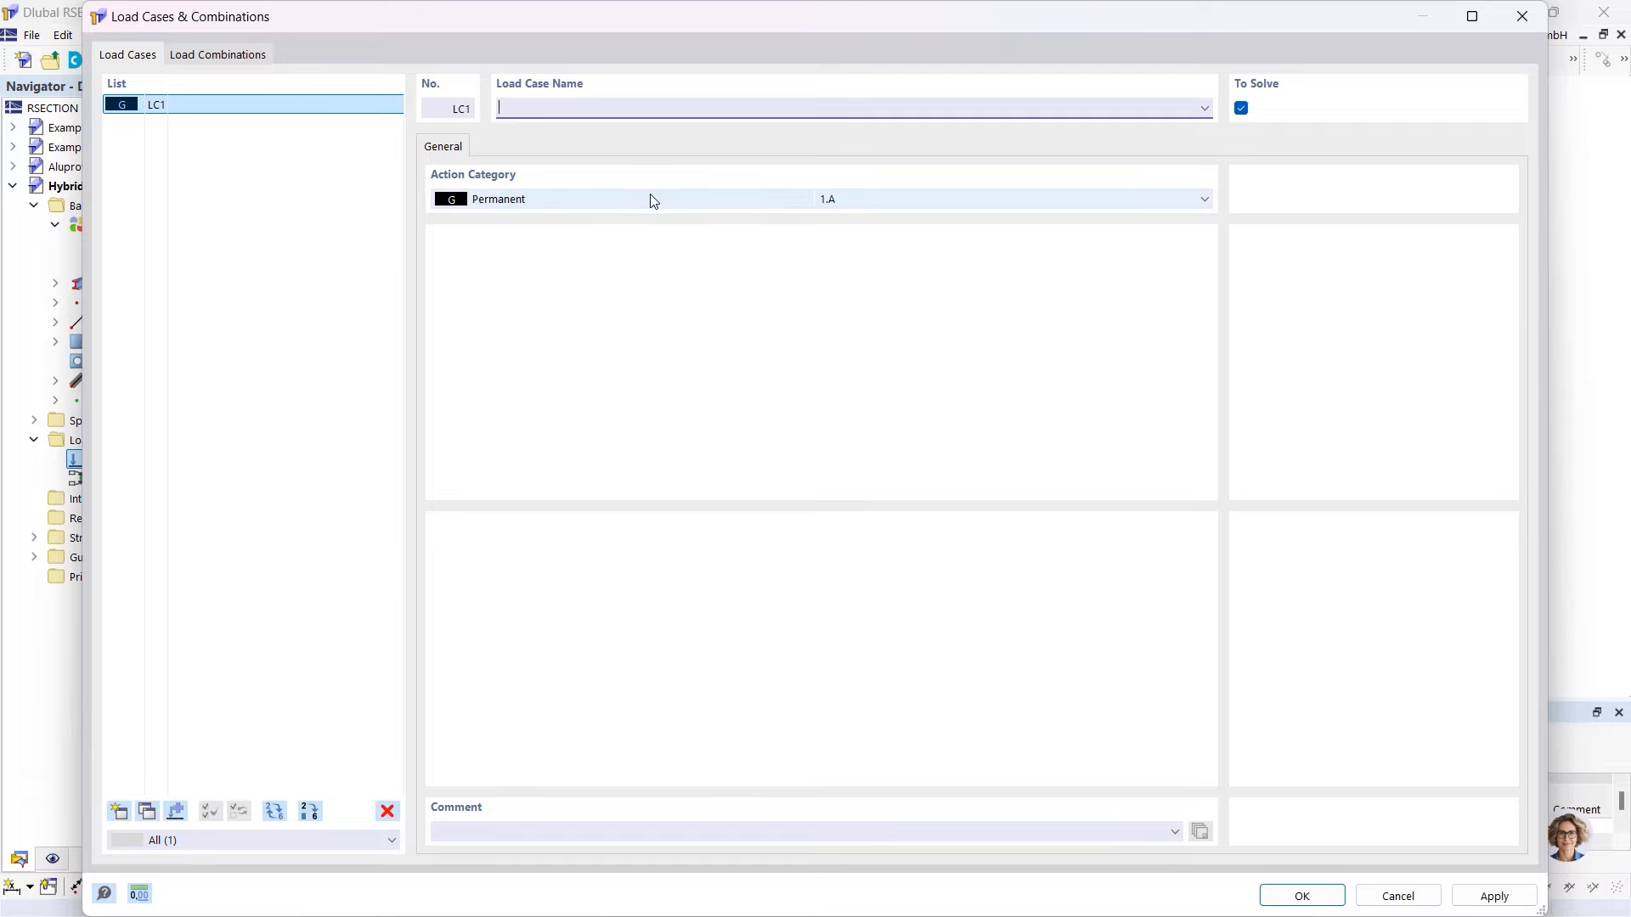
pyautogui.write('M')
pyautogui.click(1288, 897)
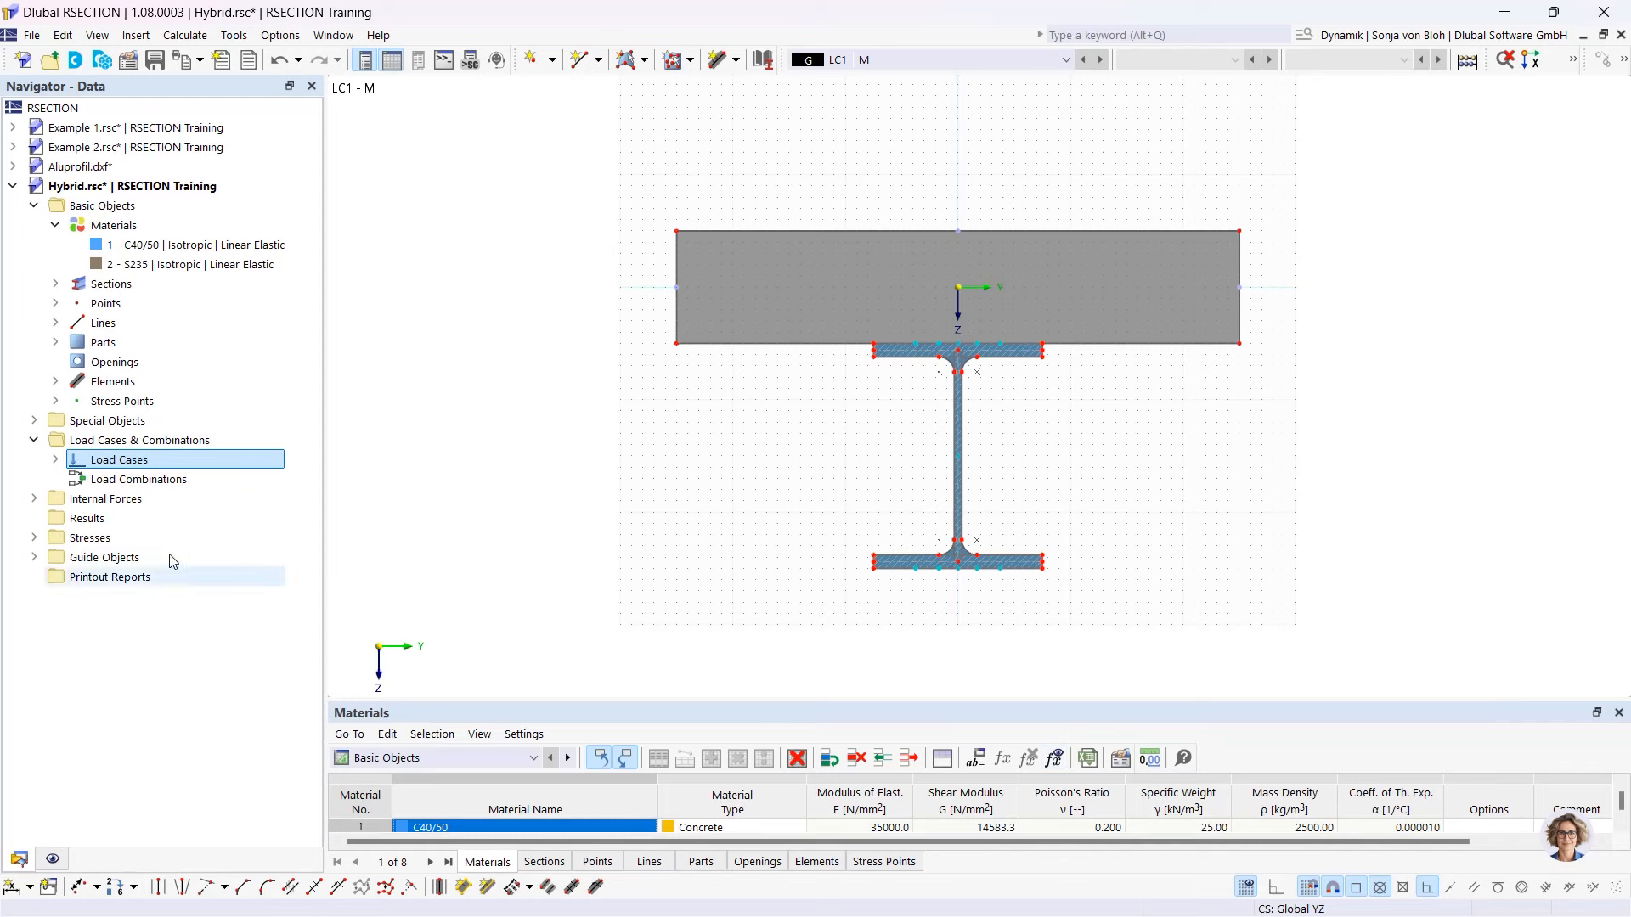
# - Define internal forces for load case LC1 with a bending moment My of 100 kNm
pyautogui.click(34, 499)
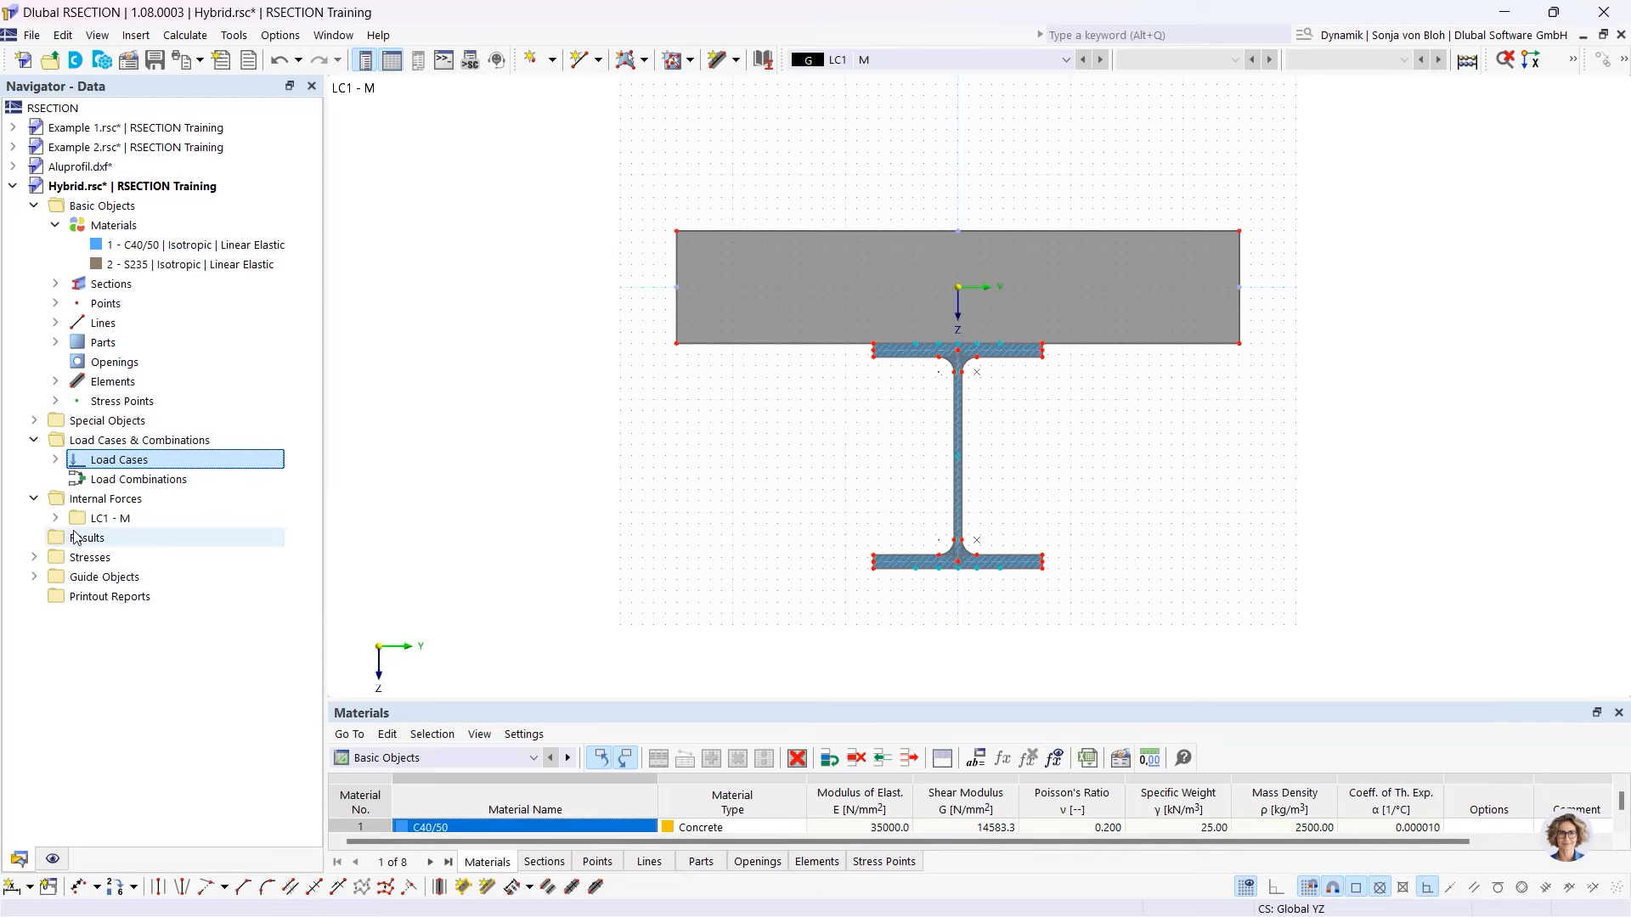
pyautogui.click(57, 516)
pyautogui.doubleClick(145, 538)
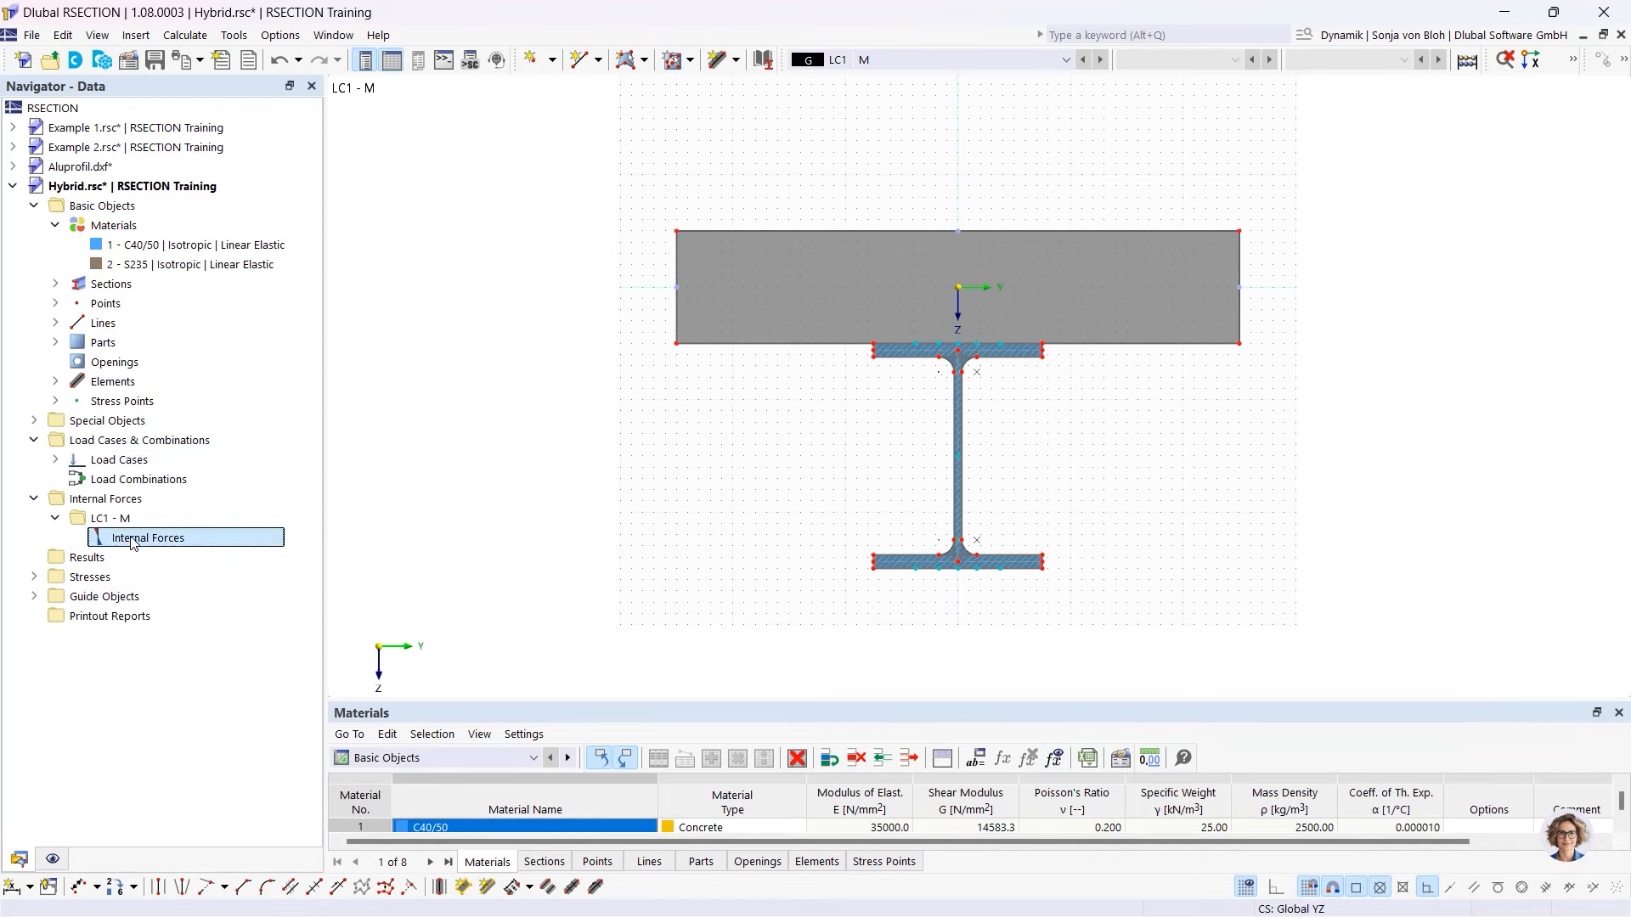
pyautogui.click(730, 557)
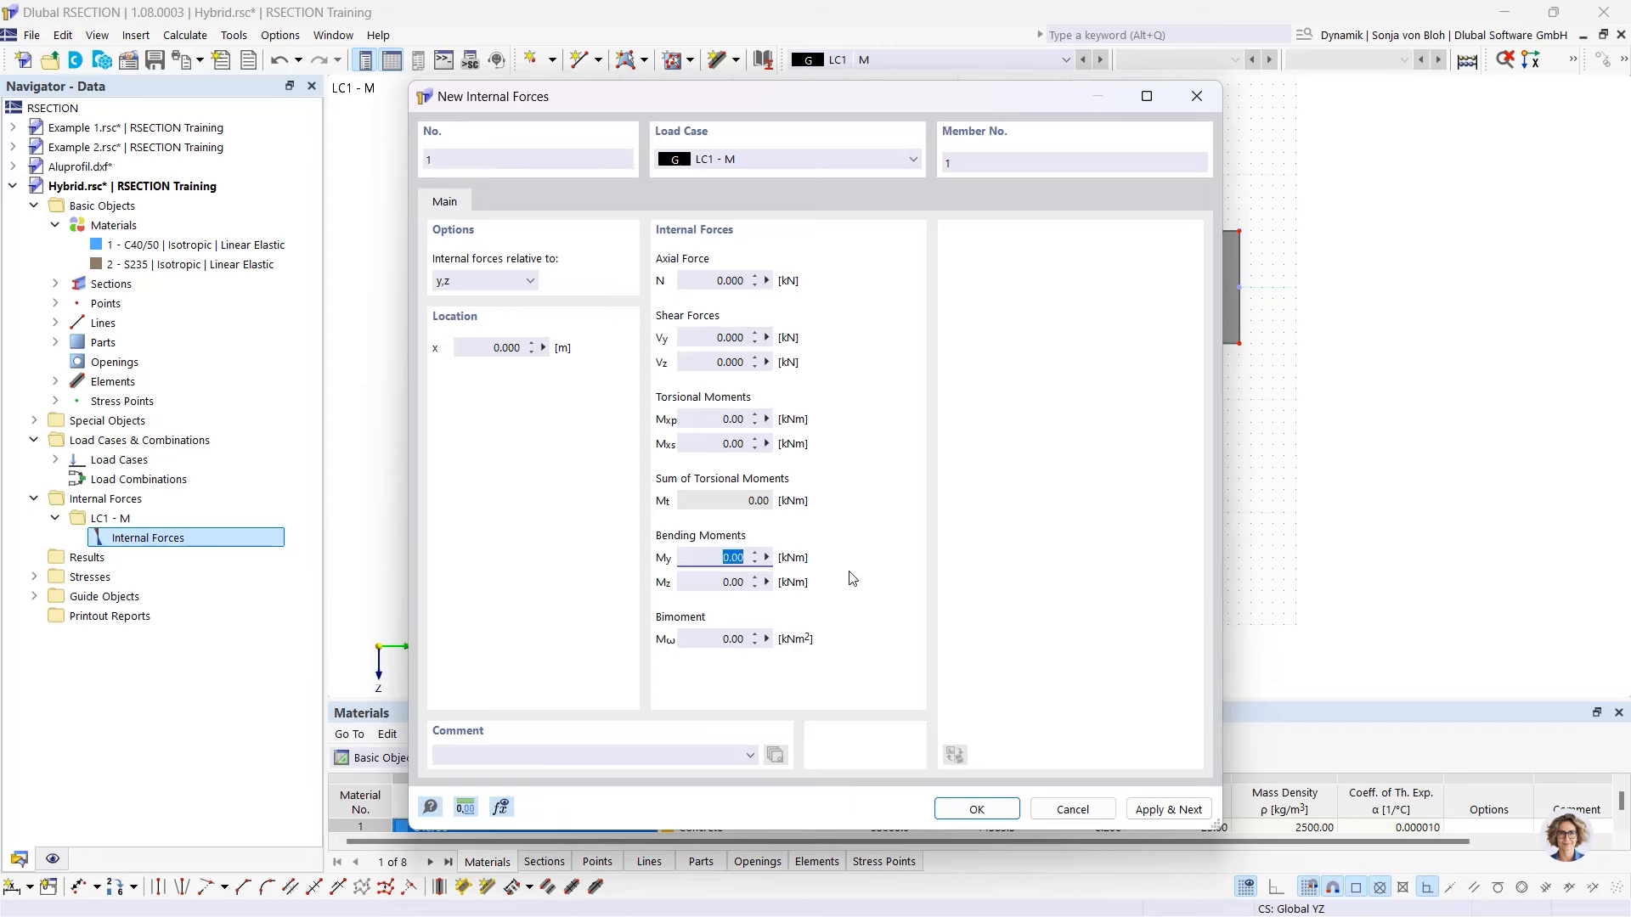
pyautogui.write('100')
pyautogui.click(977, 810)
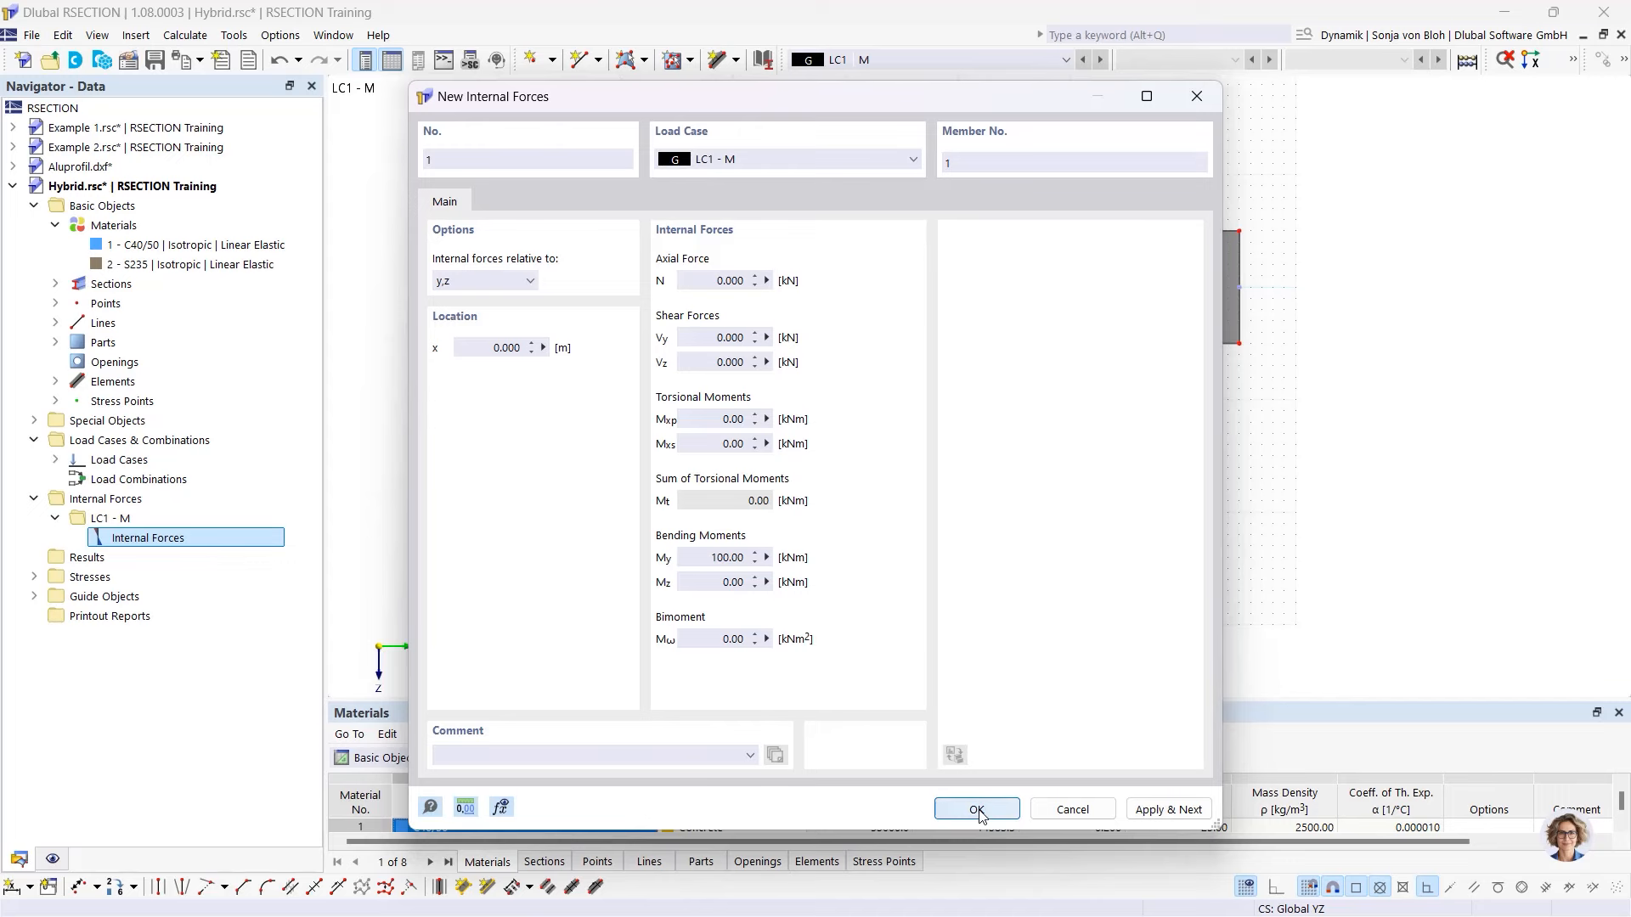
# - Calculate the hybrid section and display its total normal stresses σx,tot, with the section properties table enlarged
pyautogui.click(184, 35)
pyautogui.click(196, 60)
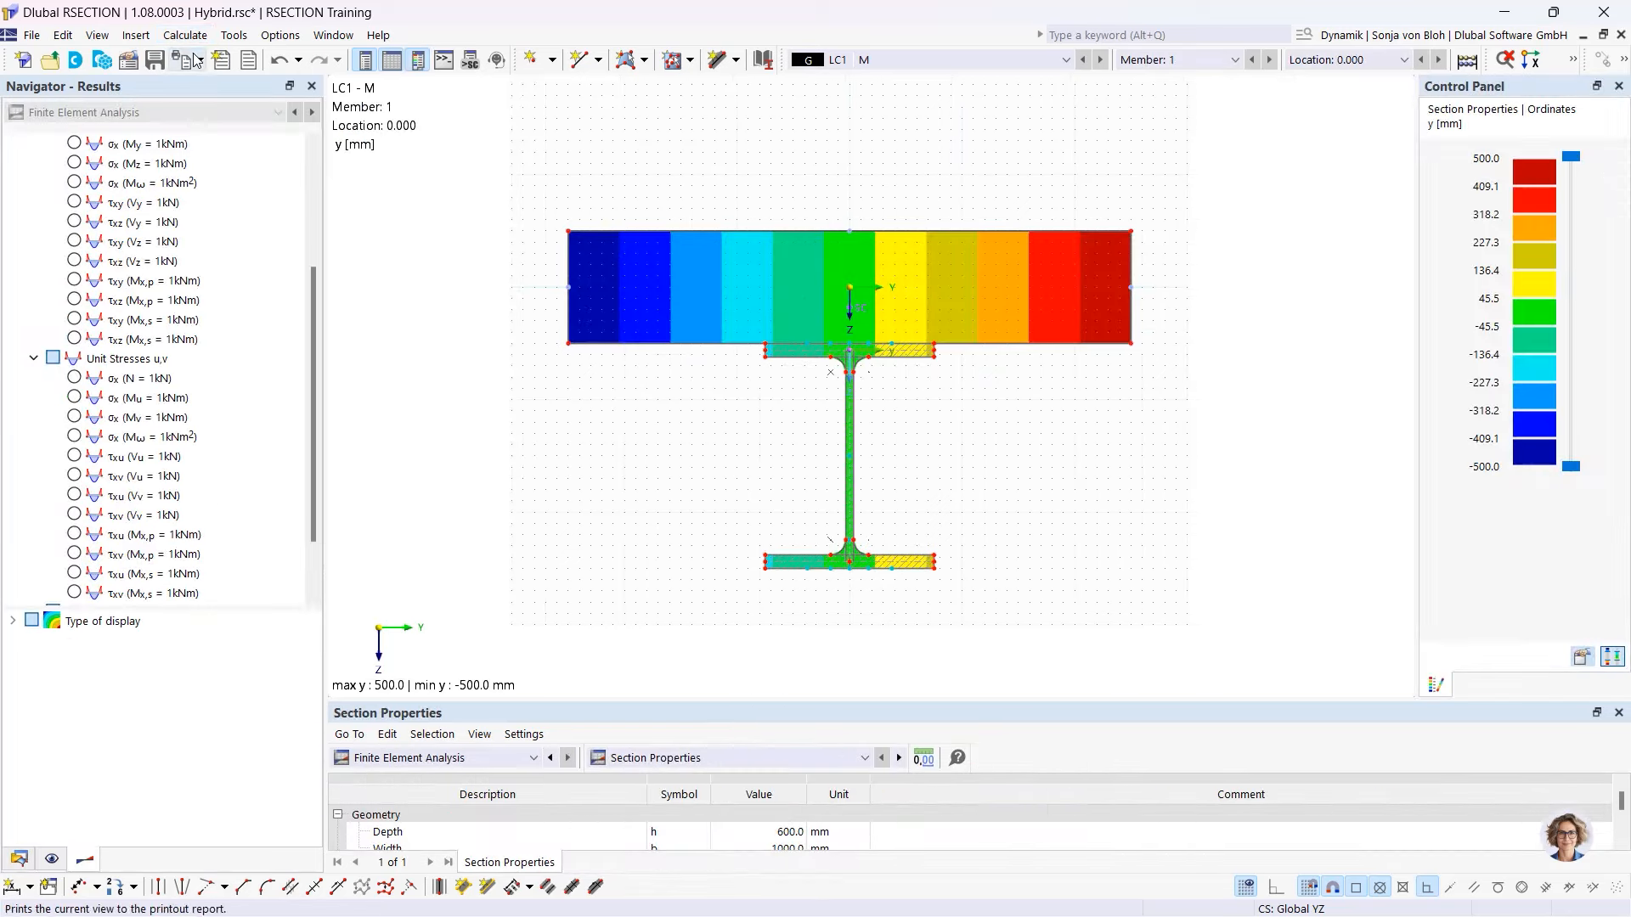
pyautogui.moveTo(313, 425); pyautogui.dragTo(313, 470)
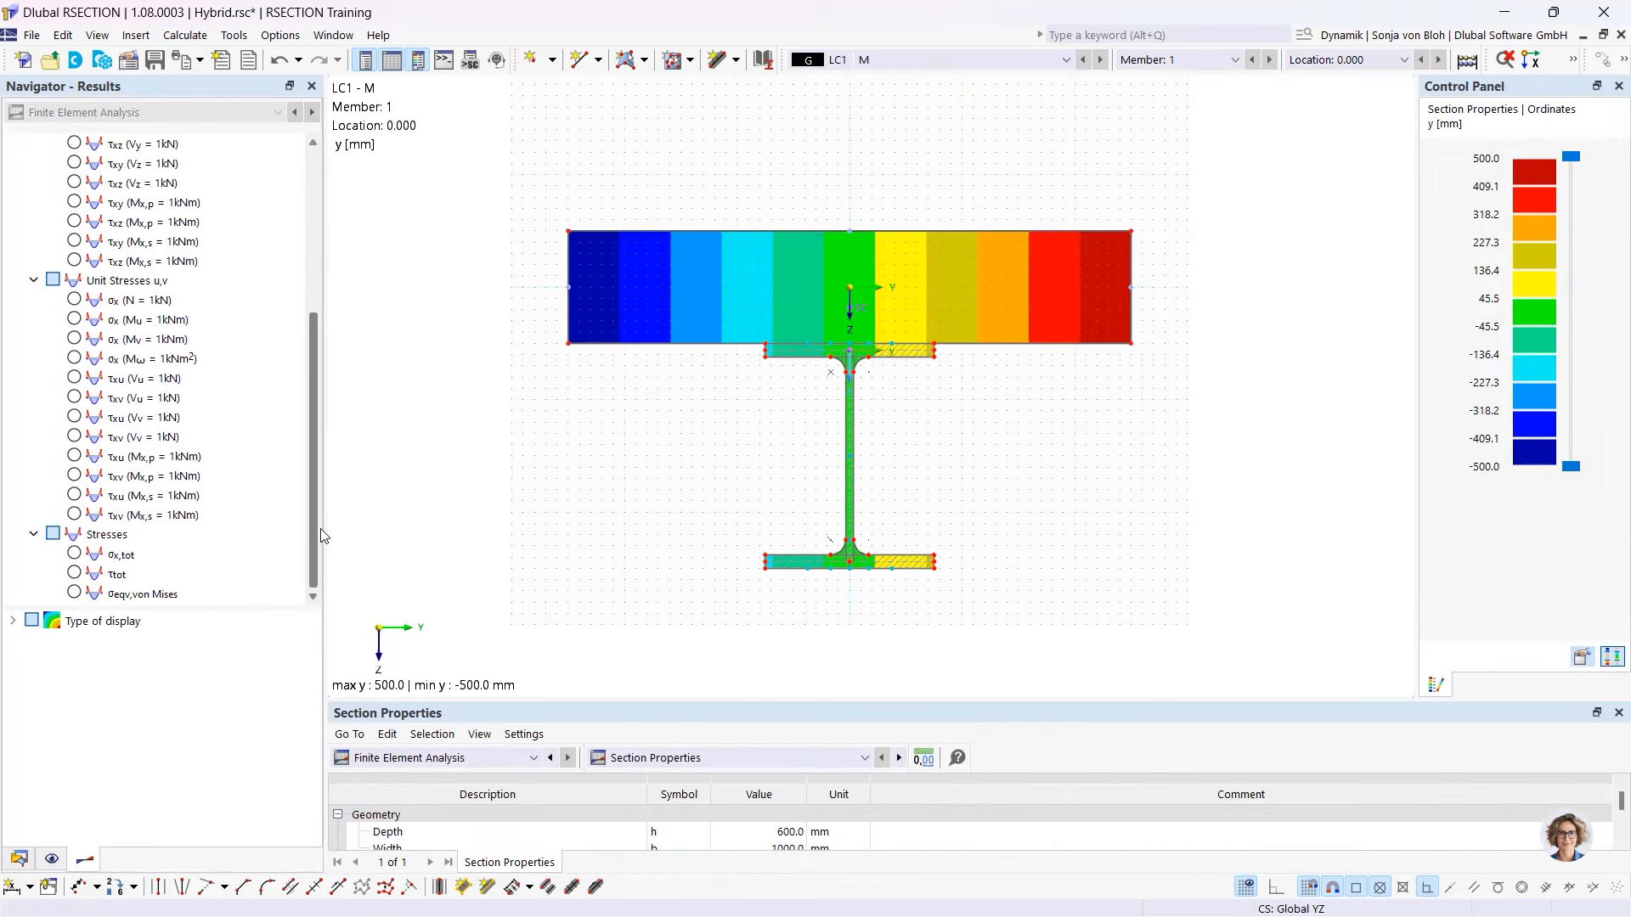
pyautogui.click(74, 554)
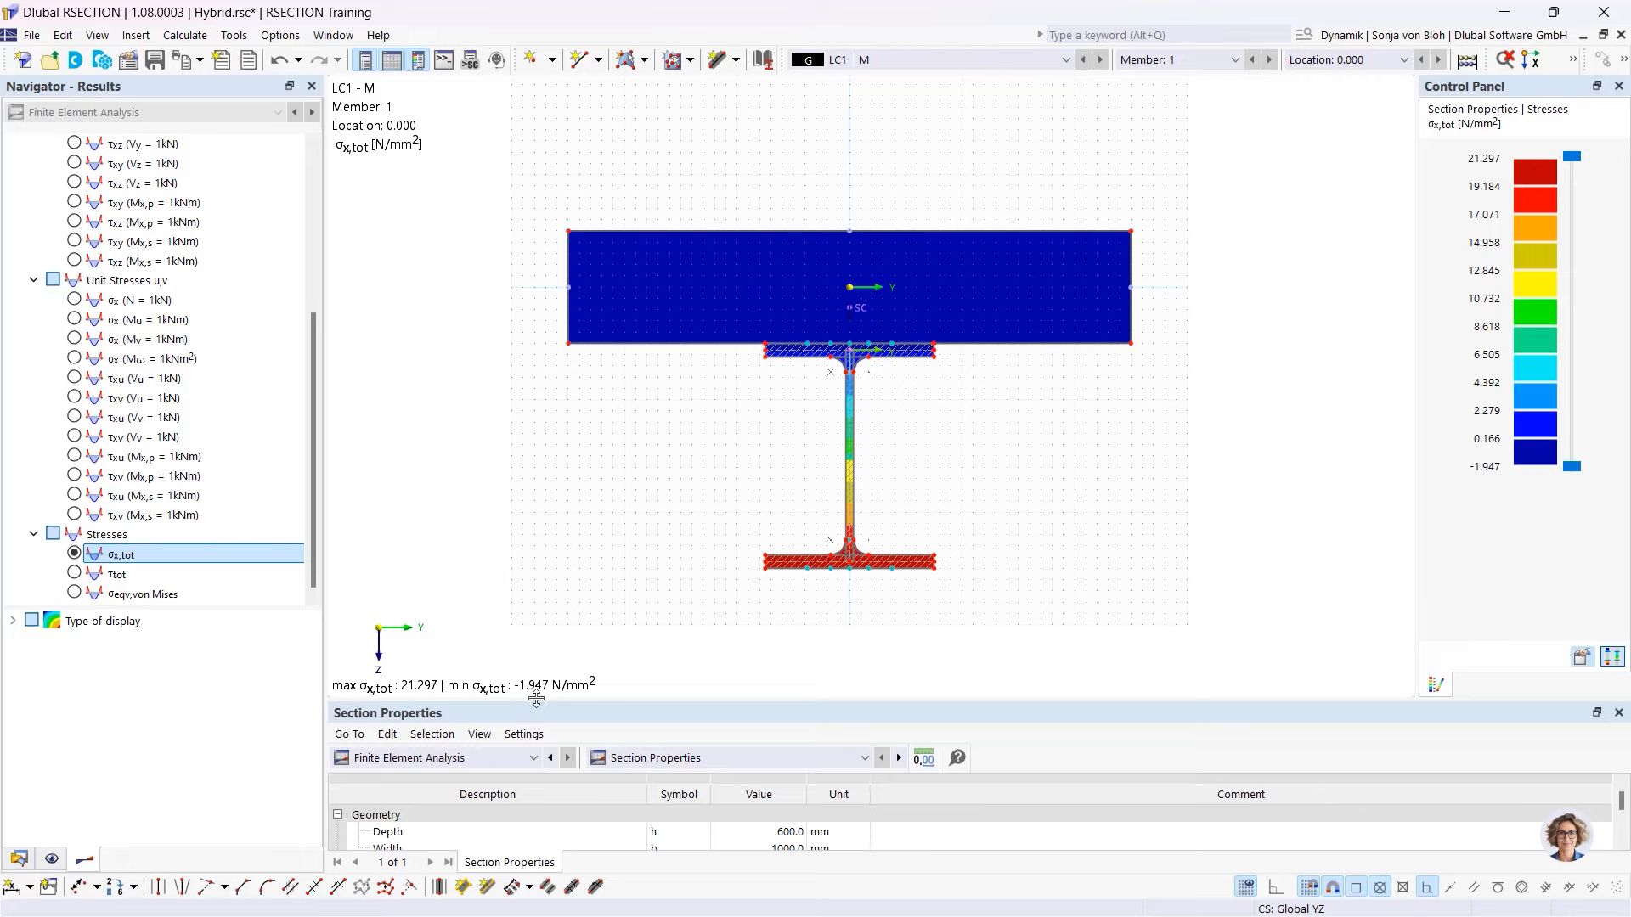
pyautogui.moveTo(535, 698); pyautogui.dragTo(536, 569)
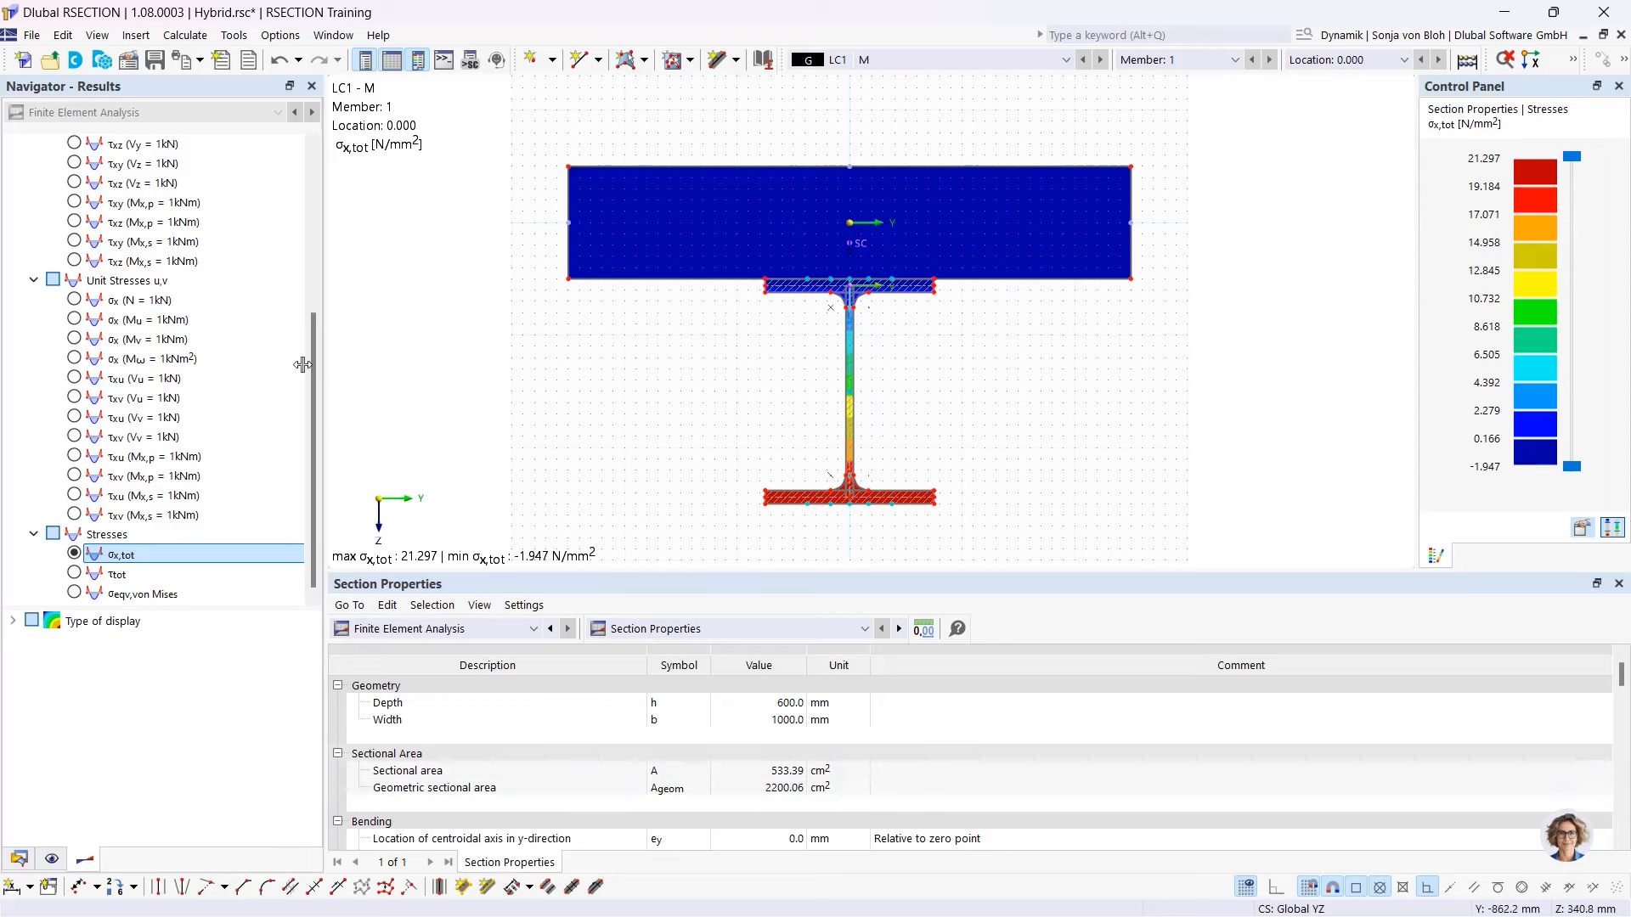
# - Save the hybrid section model, switch to RFEM and create a new section by importing the RSECTION model Hybrid, checking its part materials
pyautogui.click(155, 60)
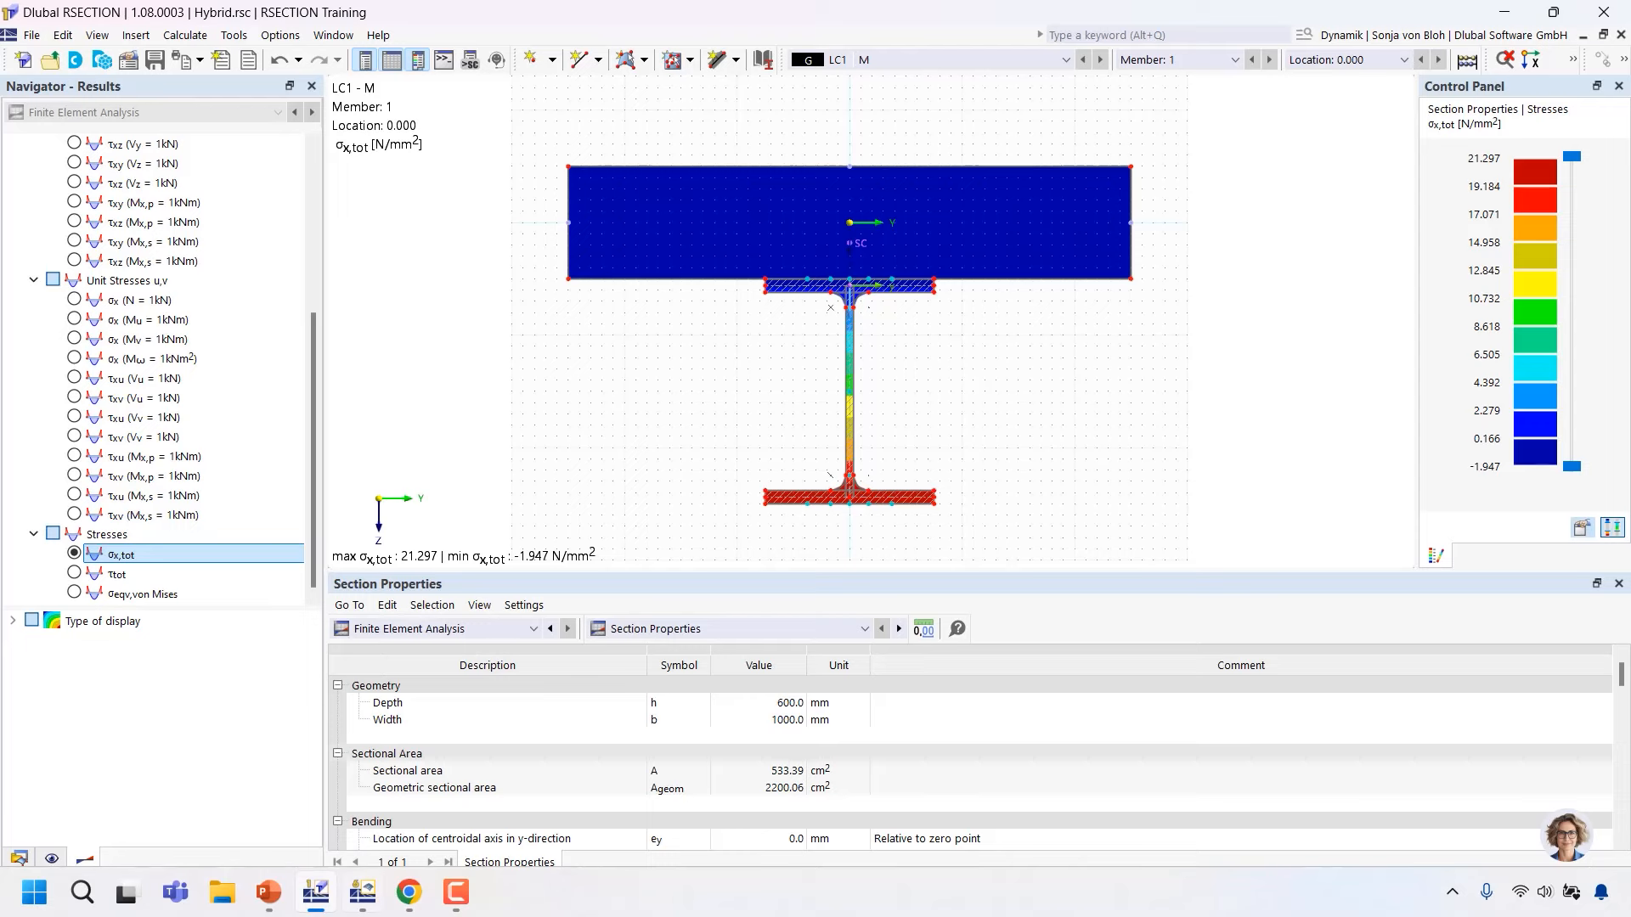
pyautogui.click(363, 893)
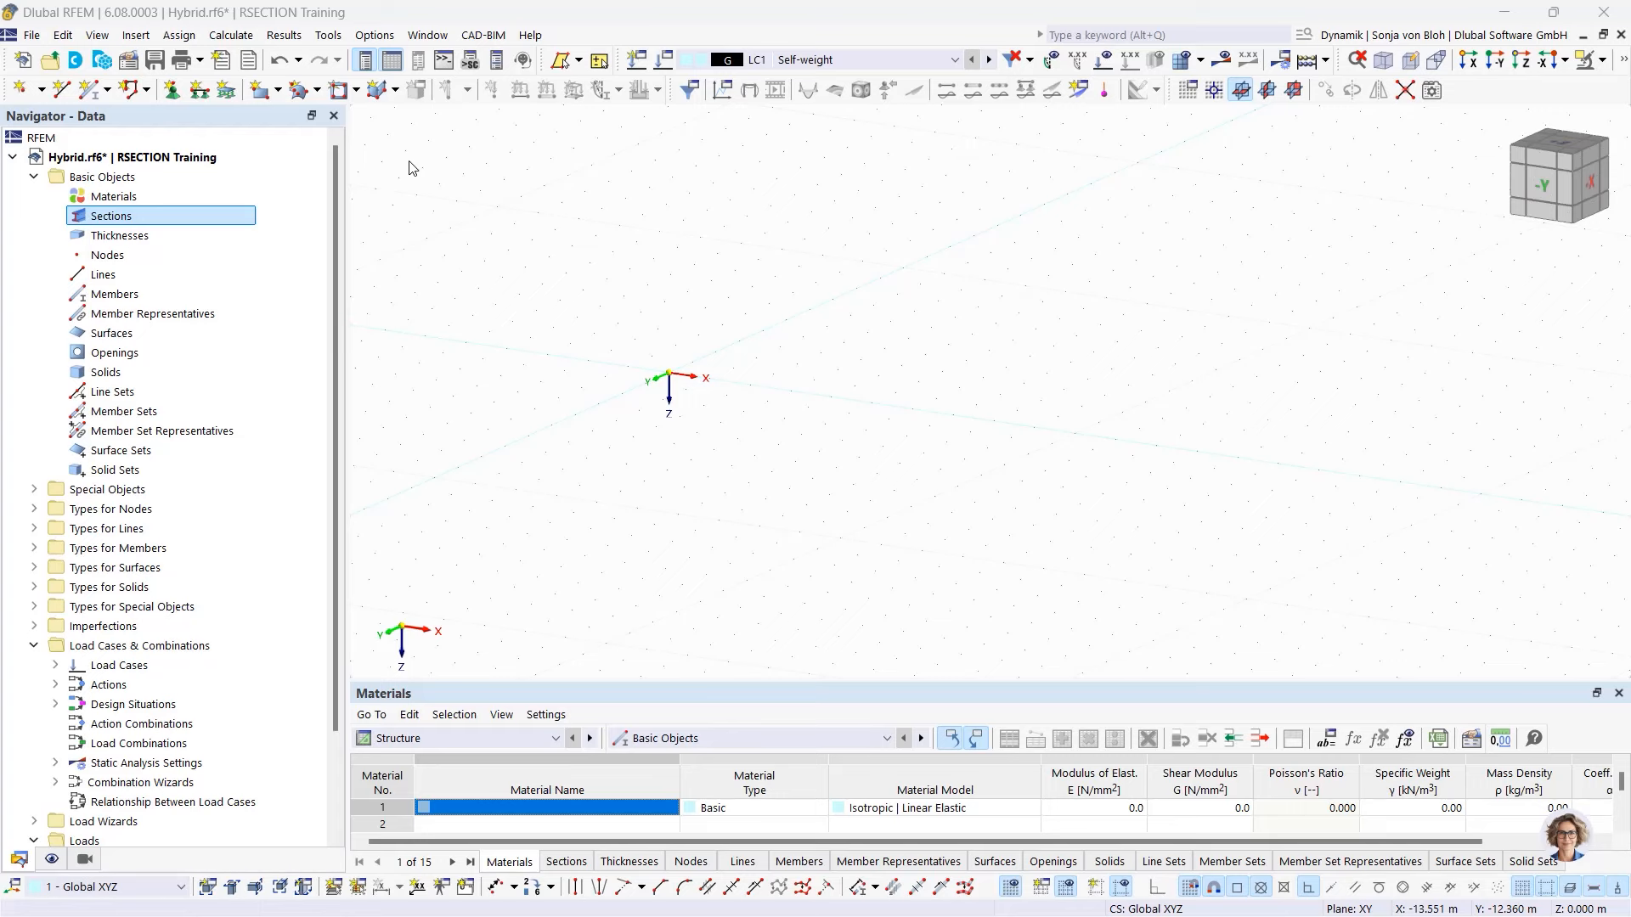
pyautogui.rightClick(116, 219)
pyautogui.click(208, 244)
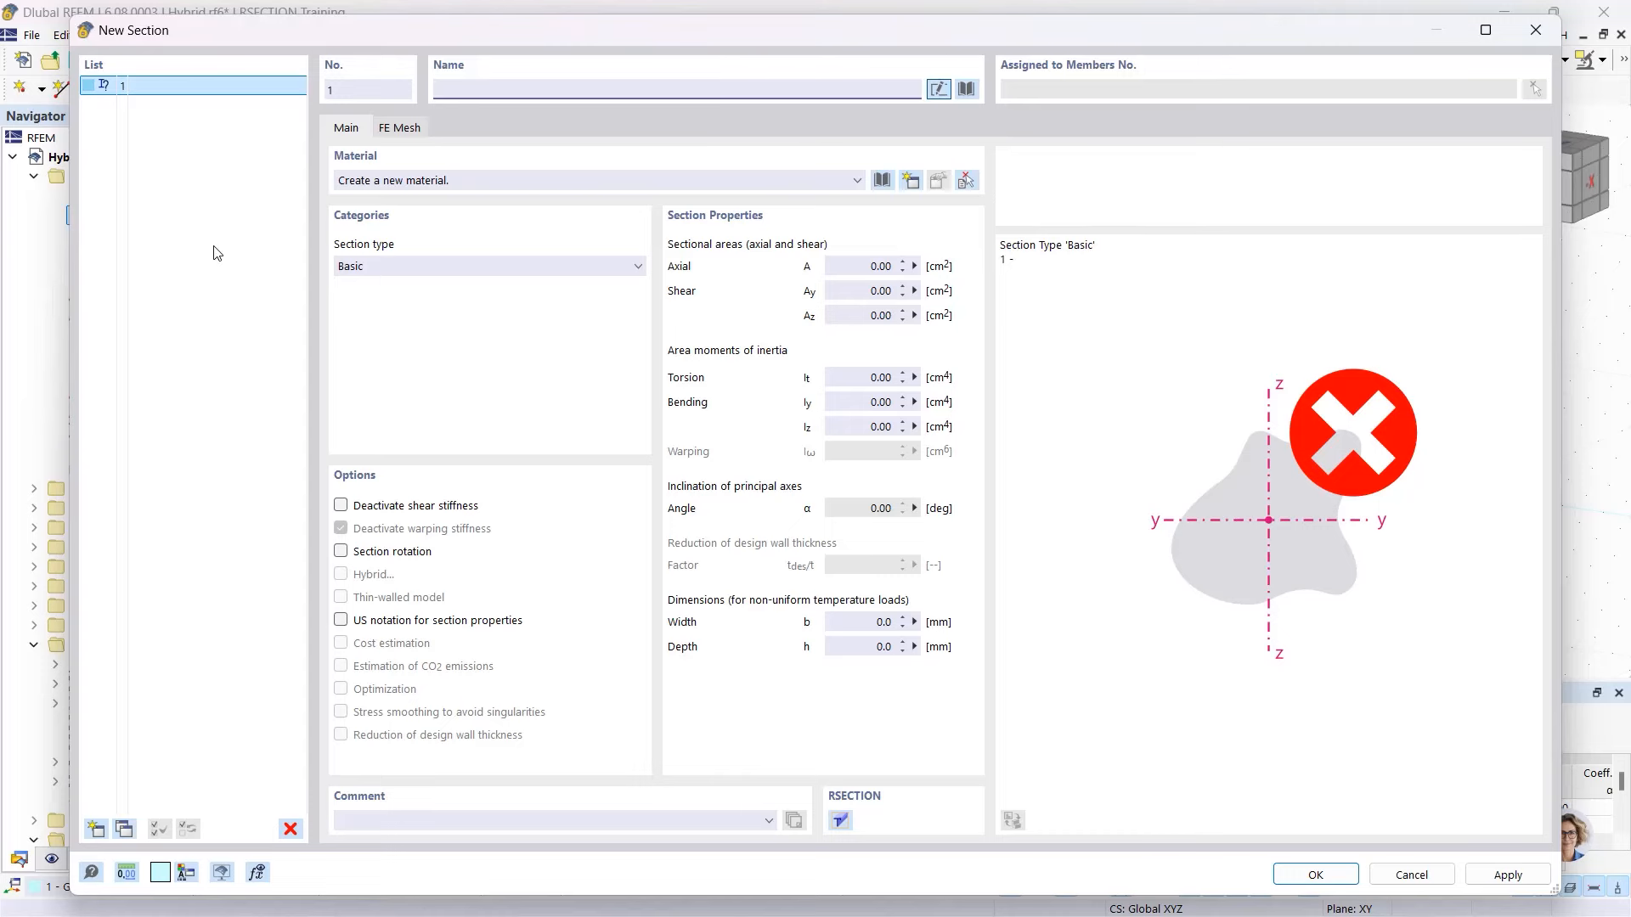
pyautogui.click(967, 89)
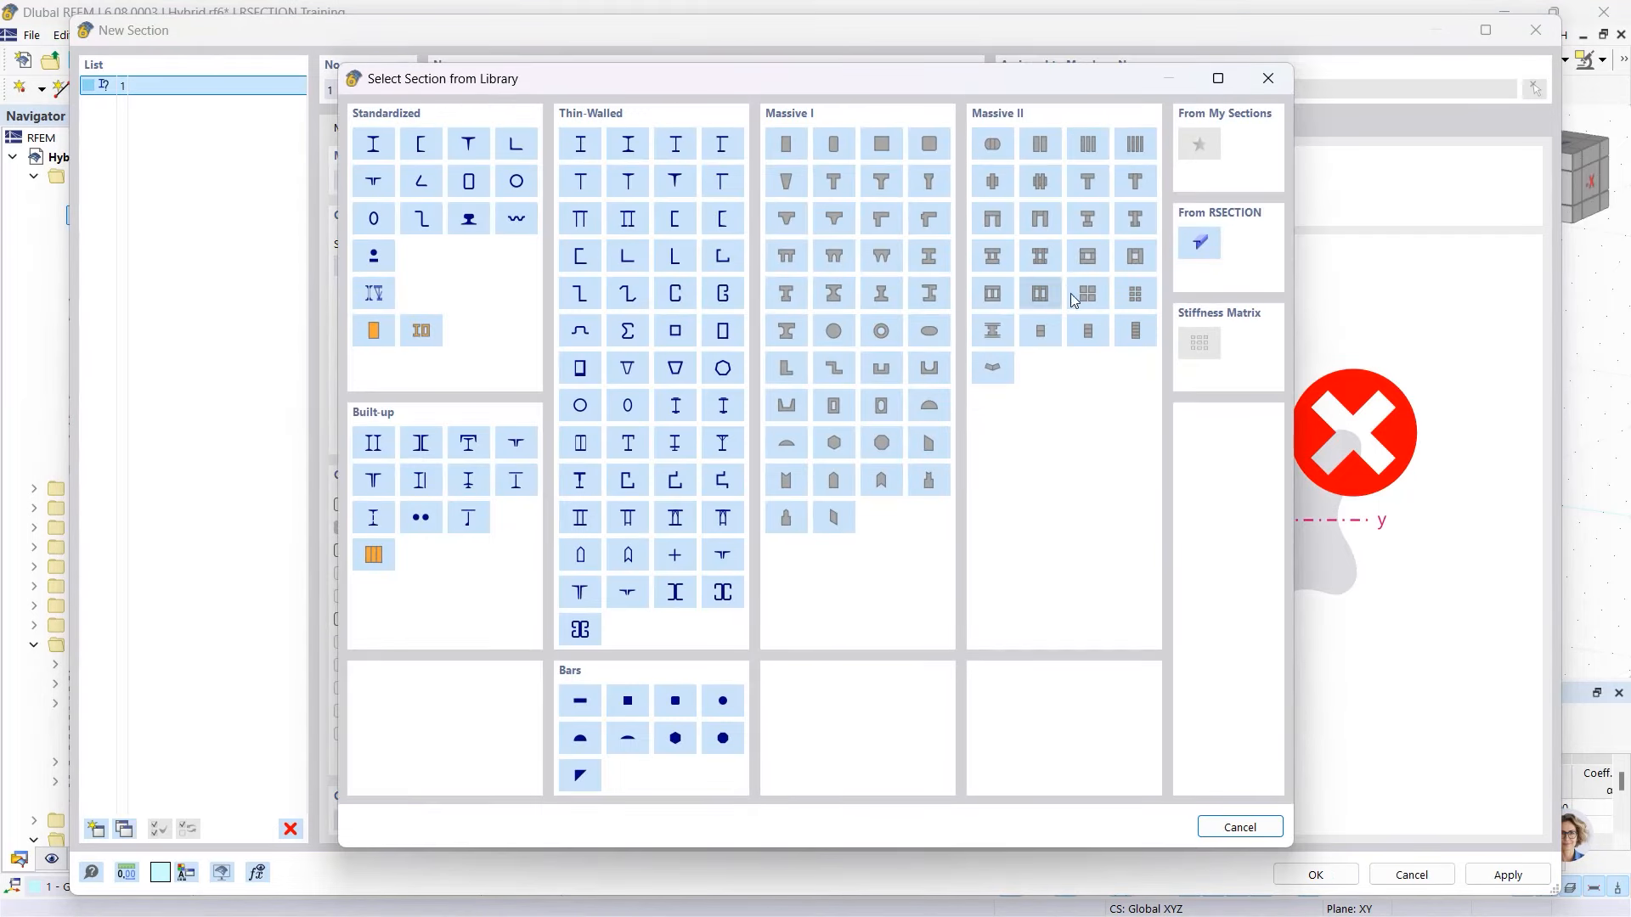
pyautogui.click(1193, 245)
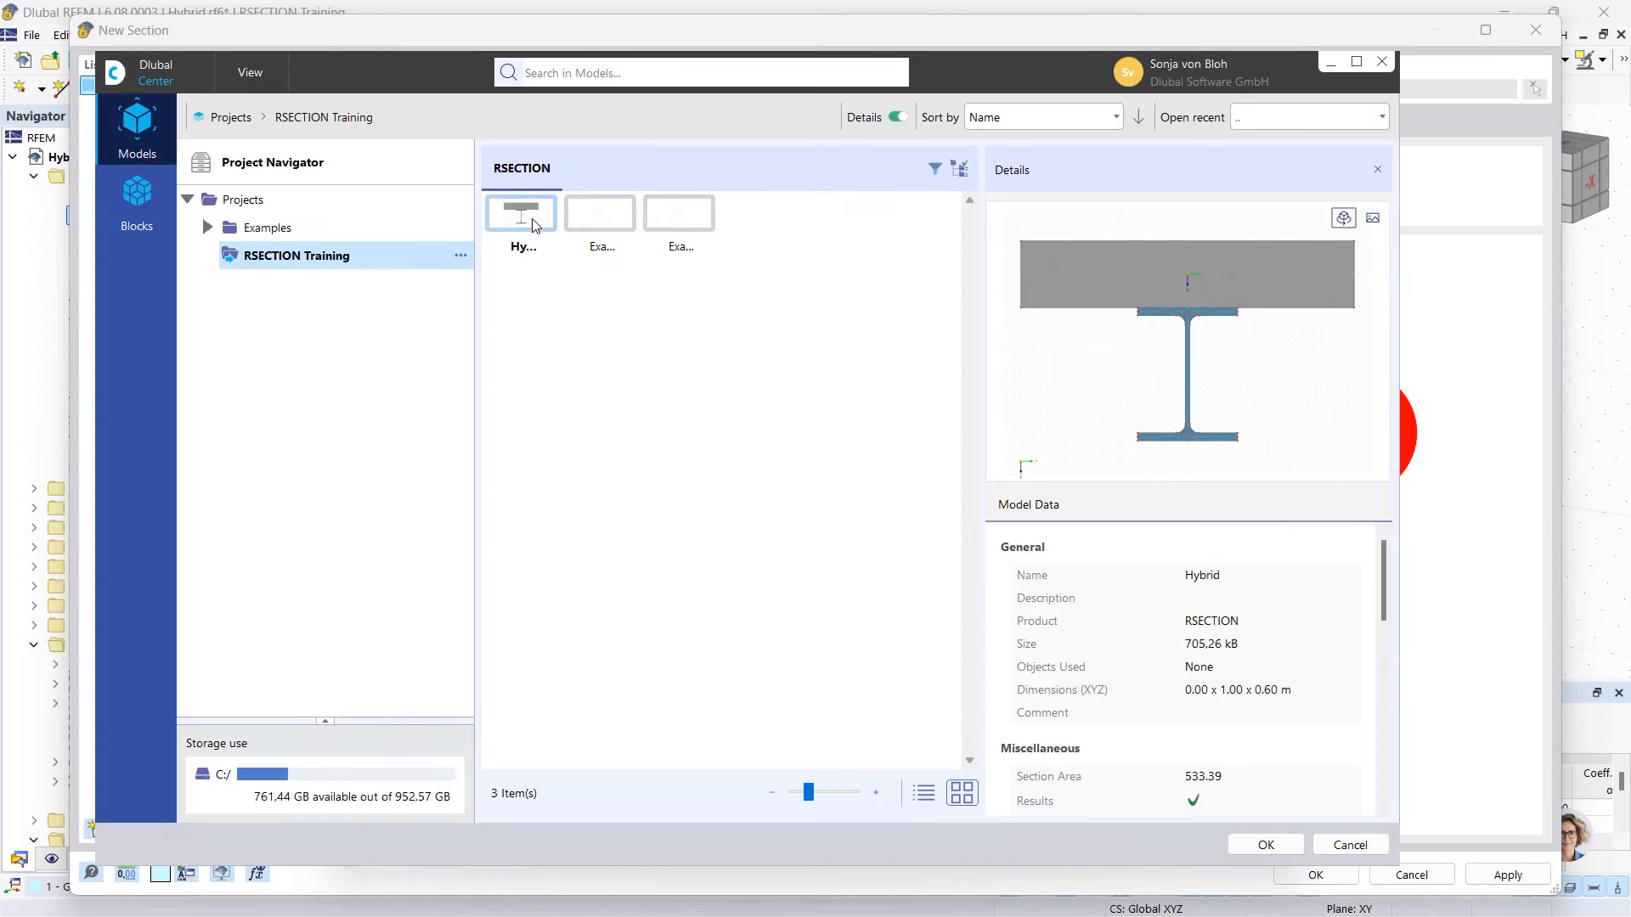
pyautogui.click(1264, 842)
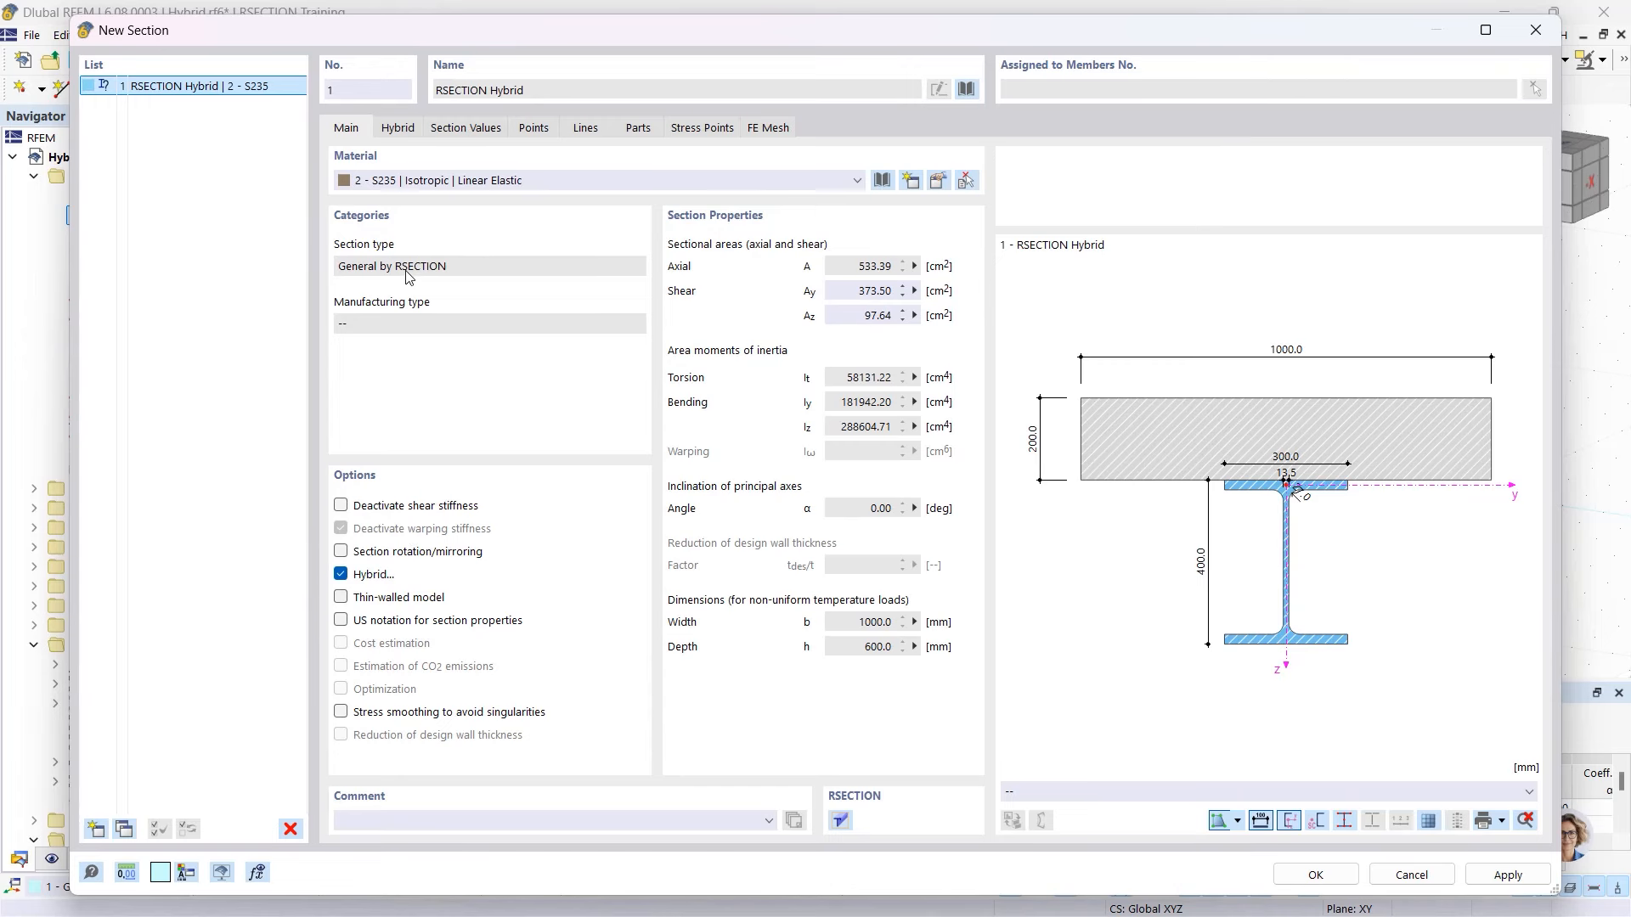
pyautogui.click(403, 131)
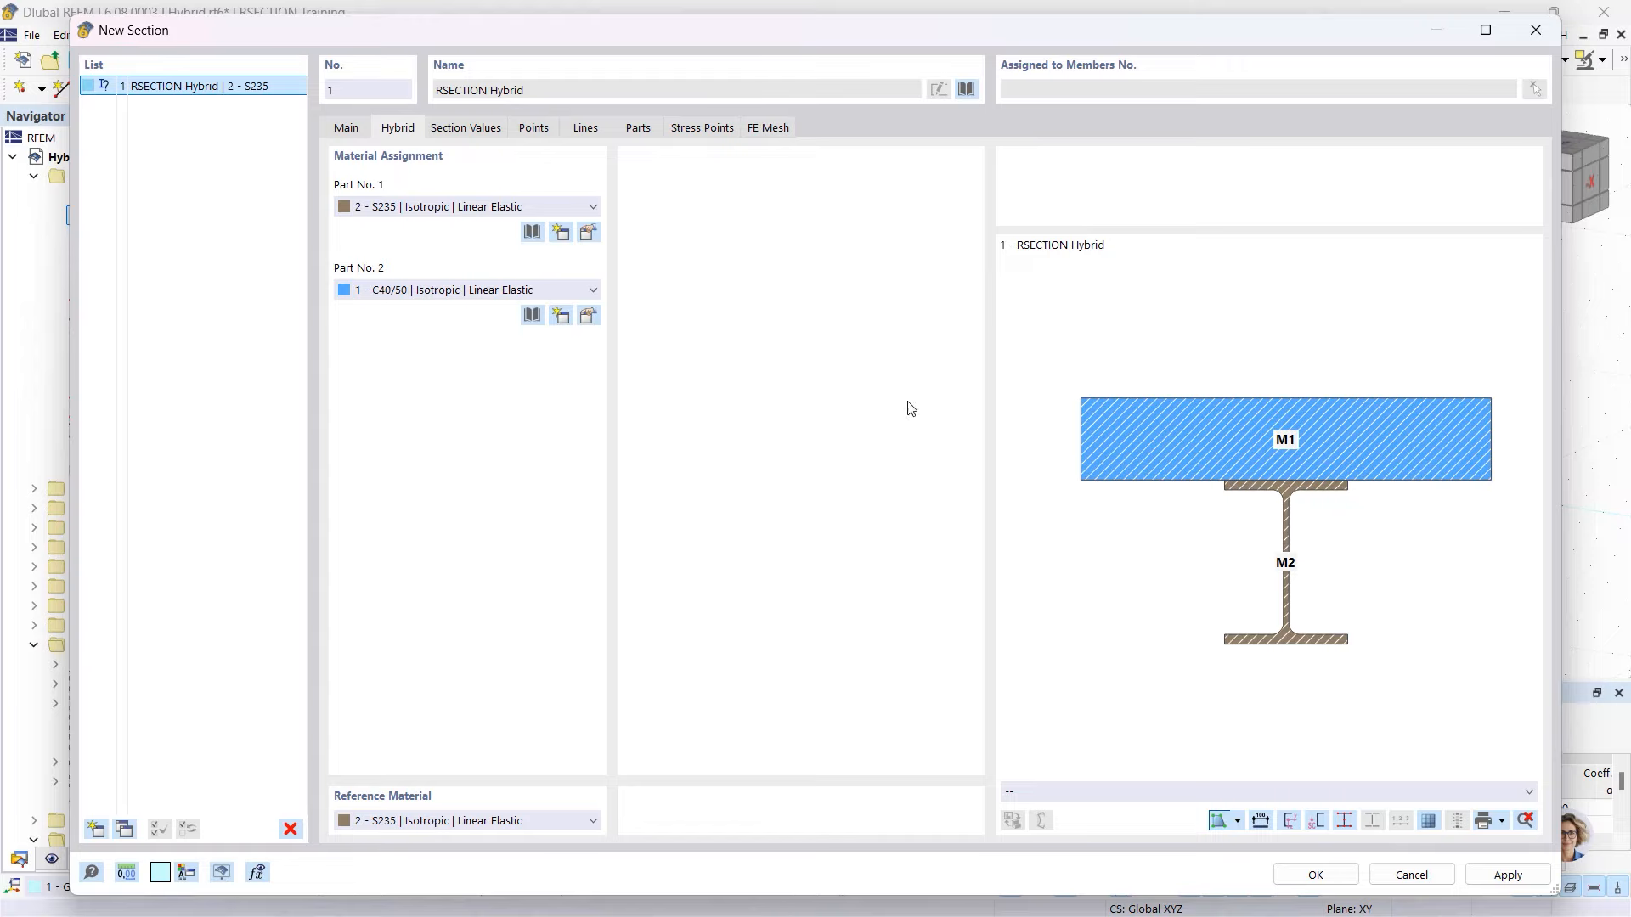
pyautogui.click(1320, 873)
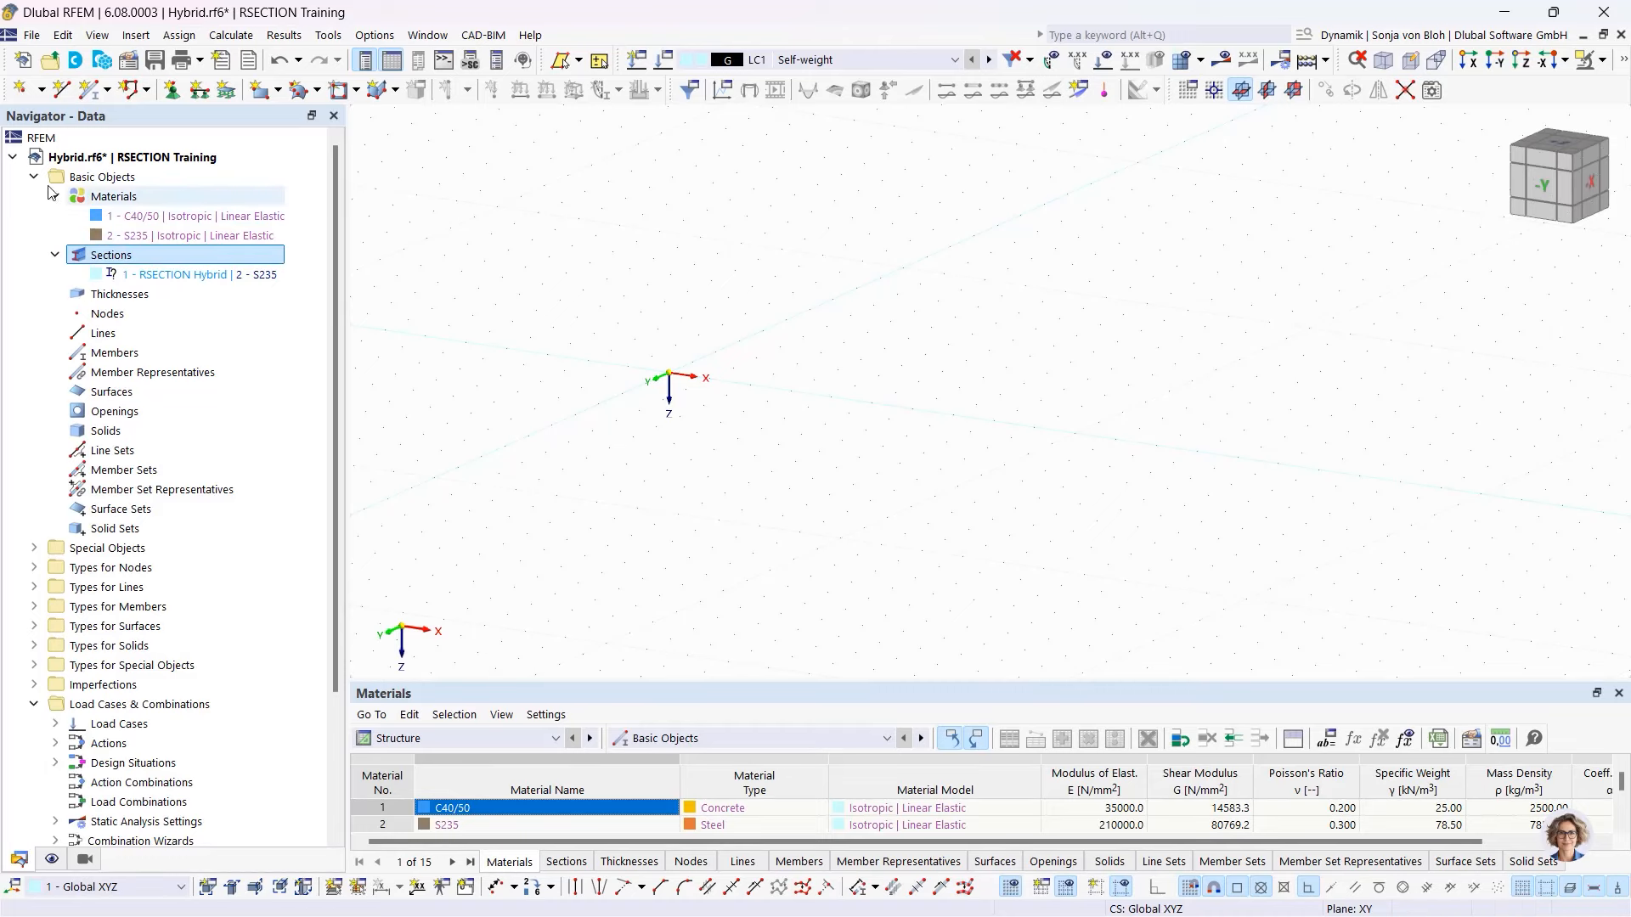
# - Place a single beam member with the RSECTION Hybrid section, starting at the origin and running along the X axis
pyautogui.click(91, 92)
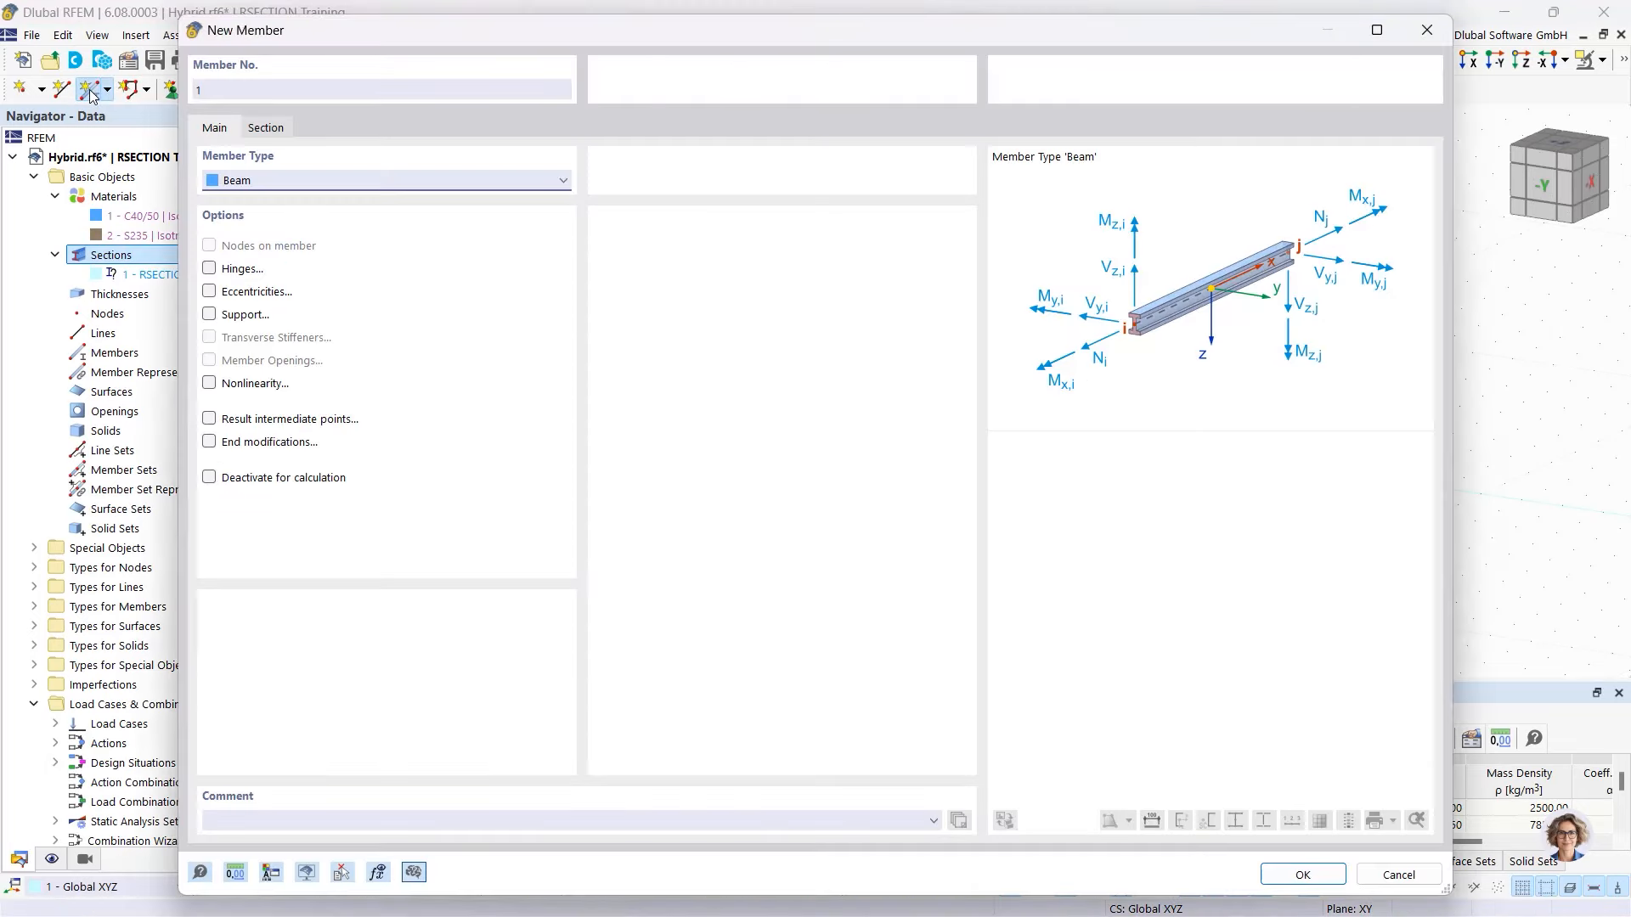
pyautogui.click(265, 127)
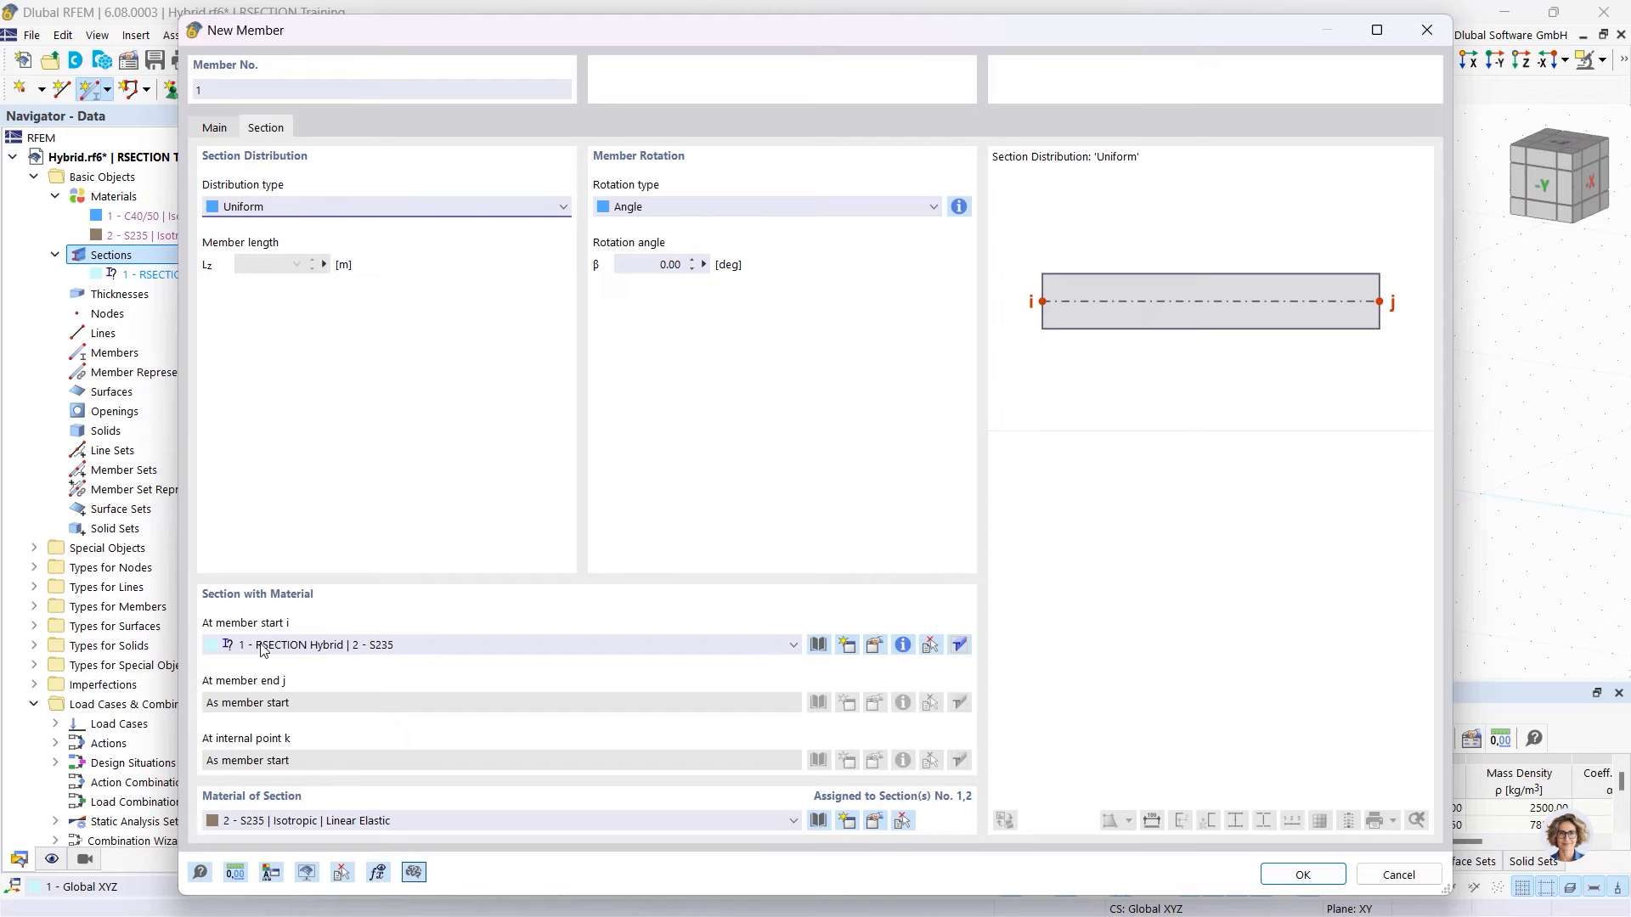
pyautogui.click(1275, 877)
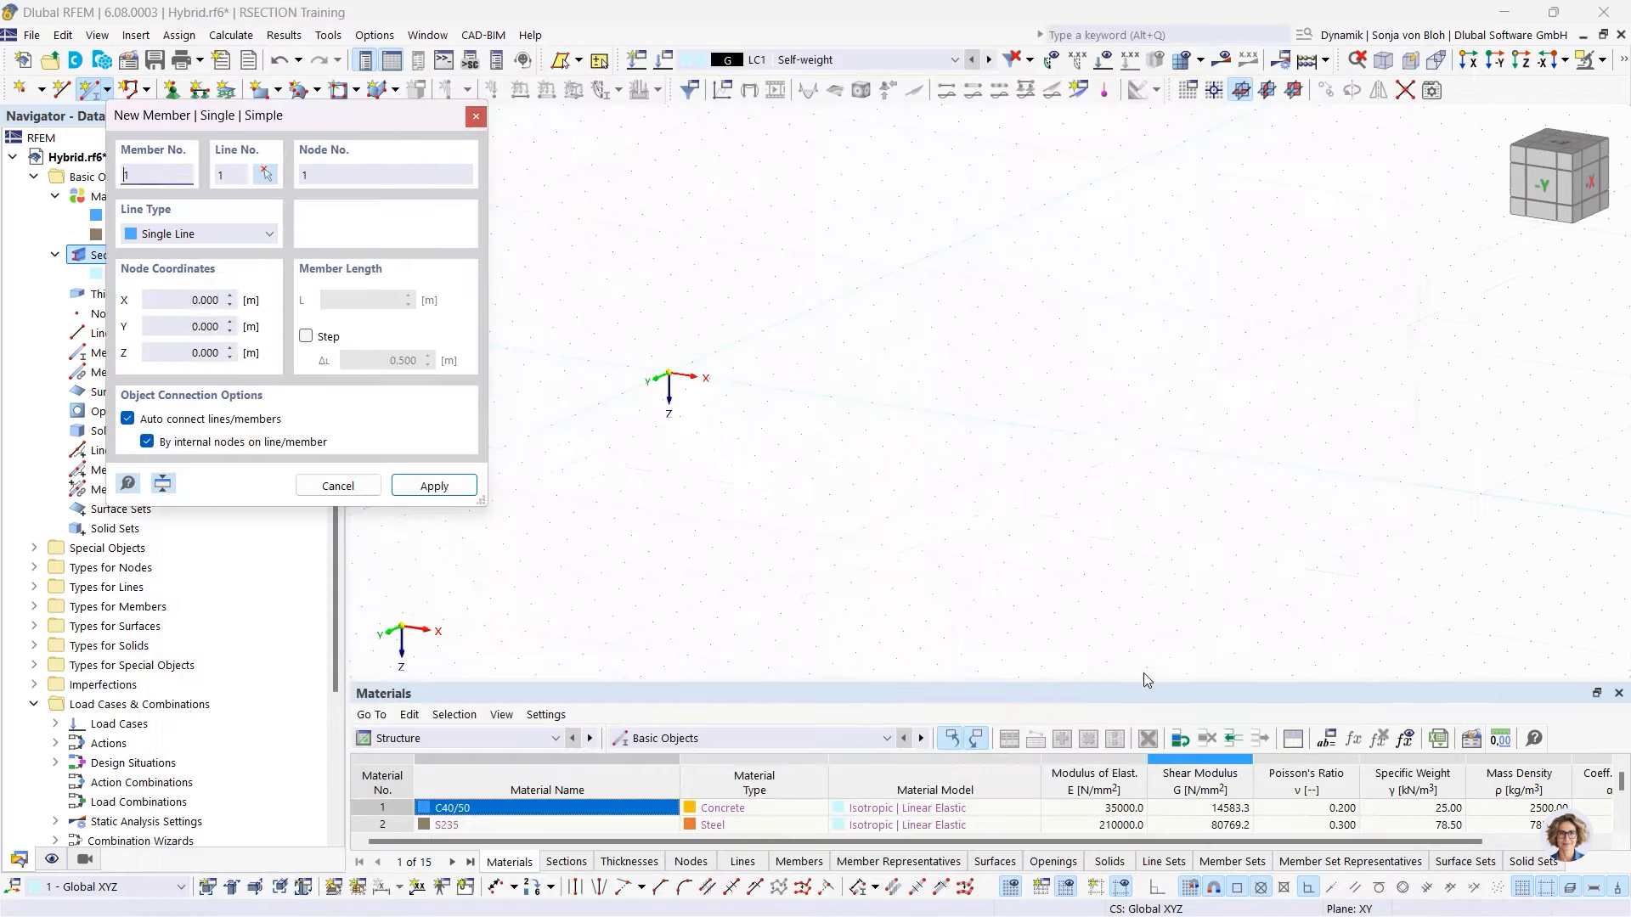
pyautogui.click(669, 372)
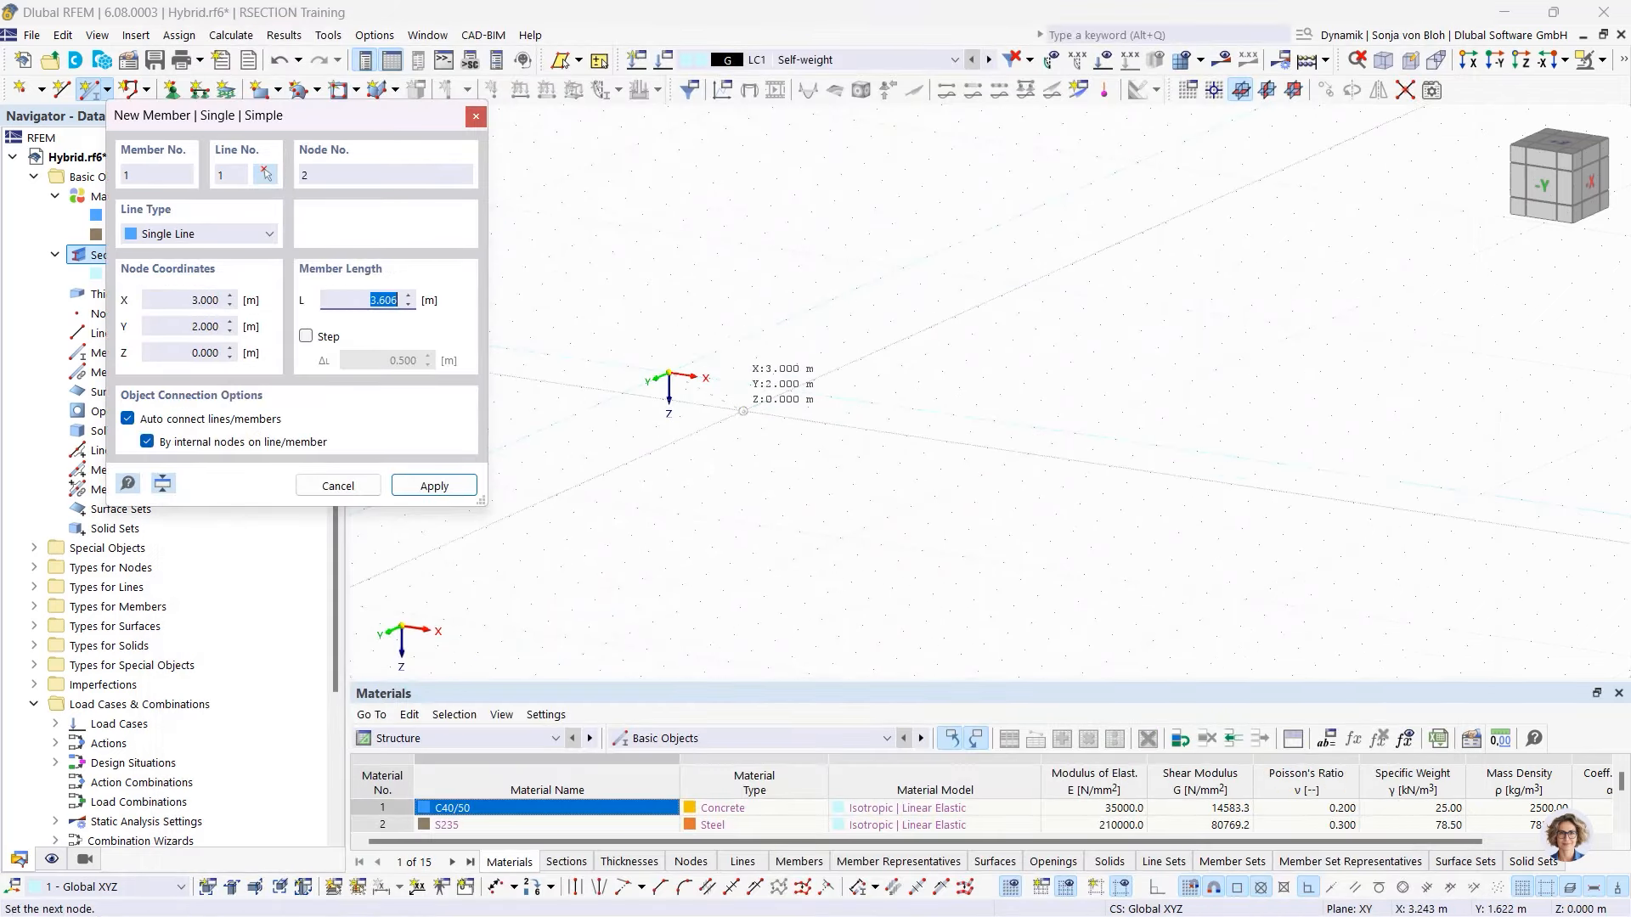
pyautogui.click(832, 394)
pyautogui.press('Escape')
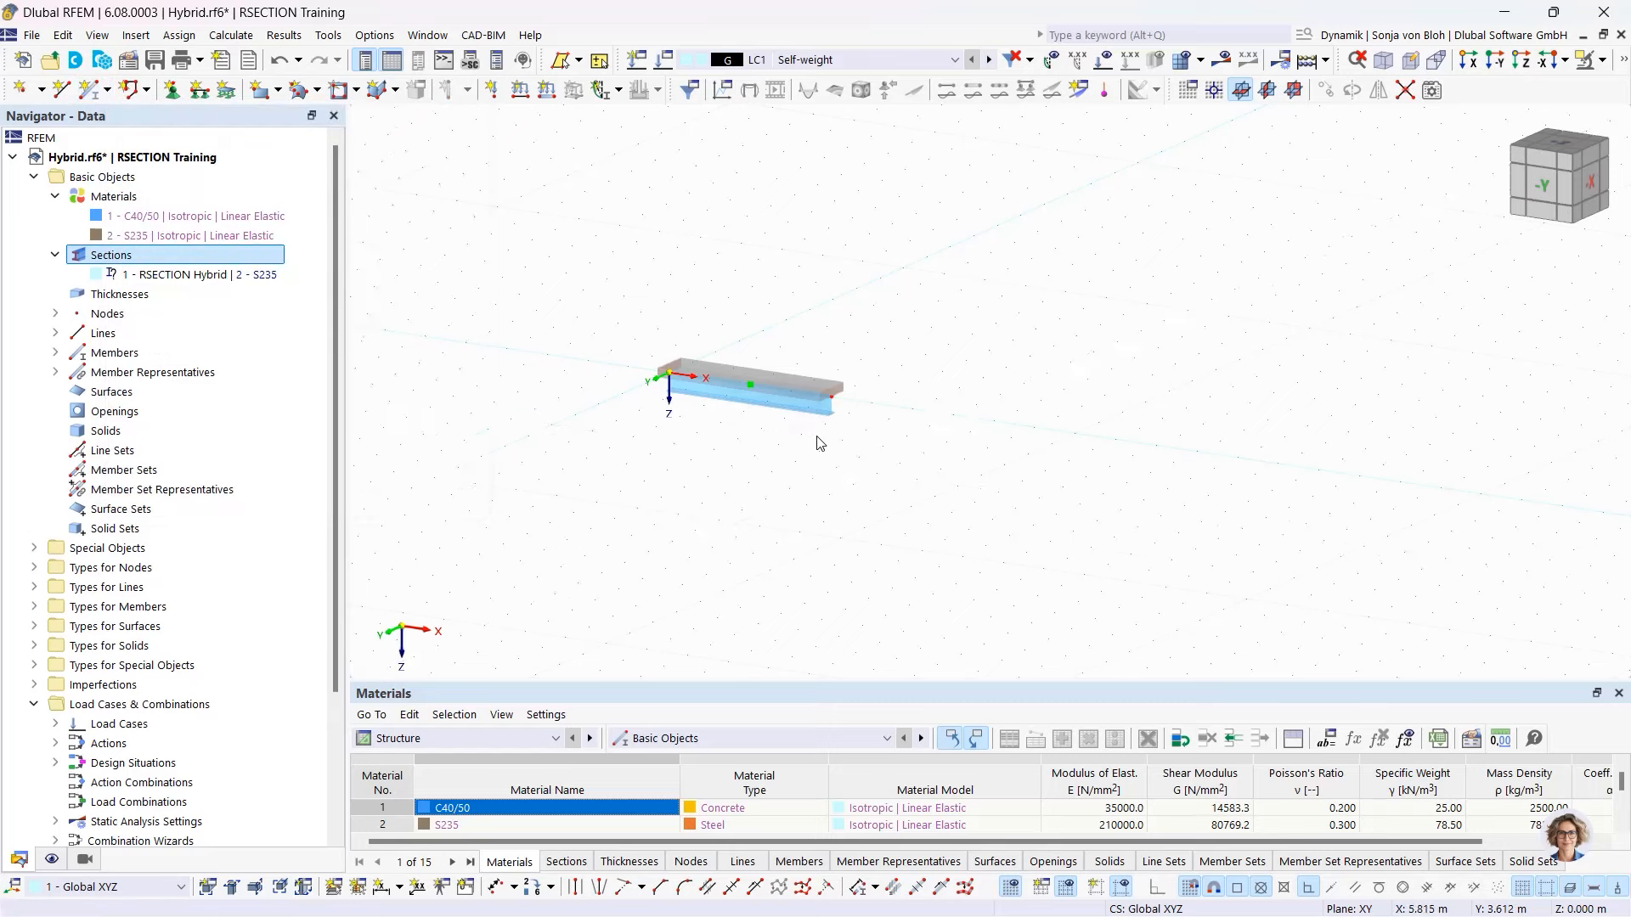
pyautogui.scroll(5, 819, 442)
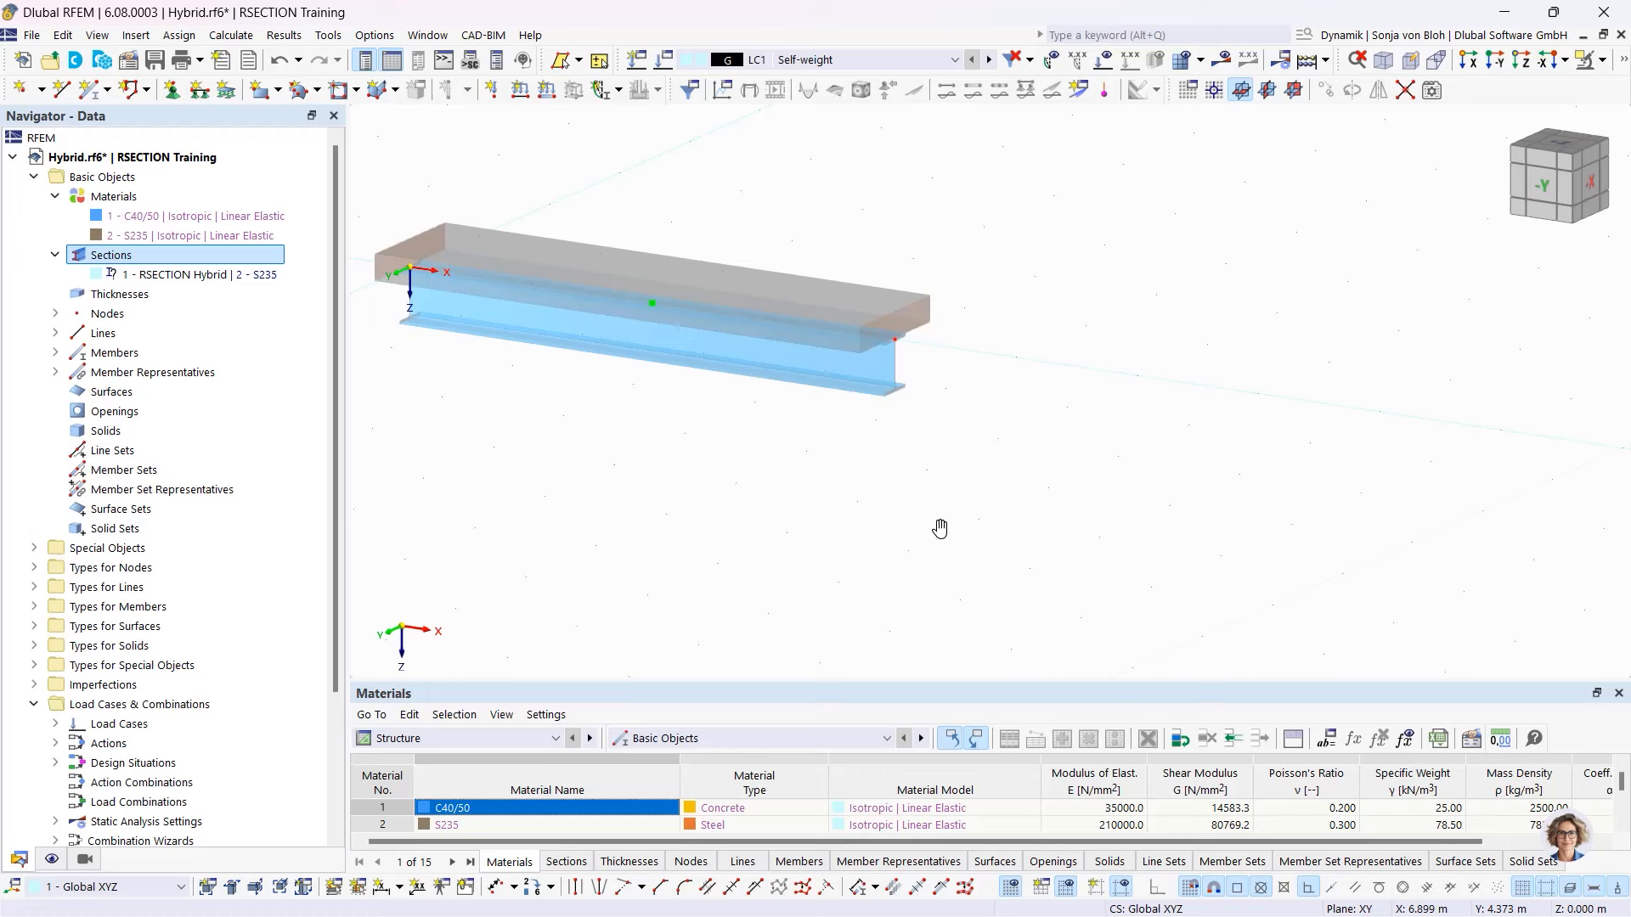
# - Switch to the PowerPoint presentation, start the slide show from the Content slide and advance to the For Students slide
pyautogui.moveTo(453, 909)
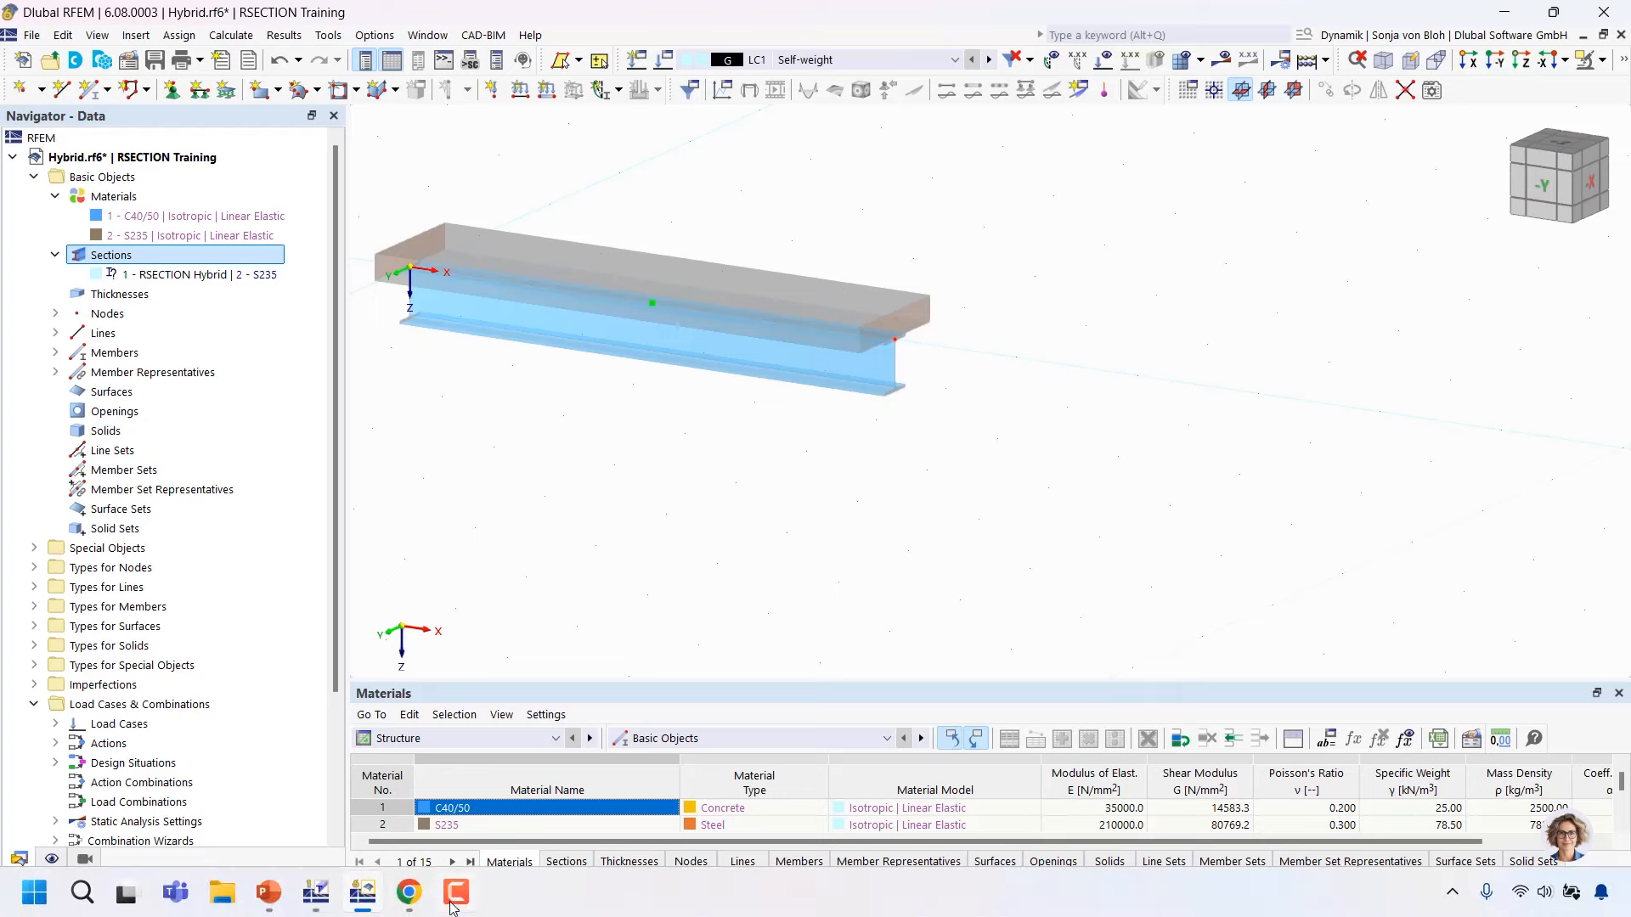
pyautogui.click(274, 899)
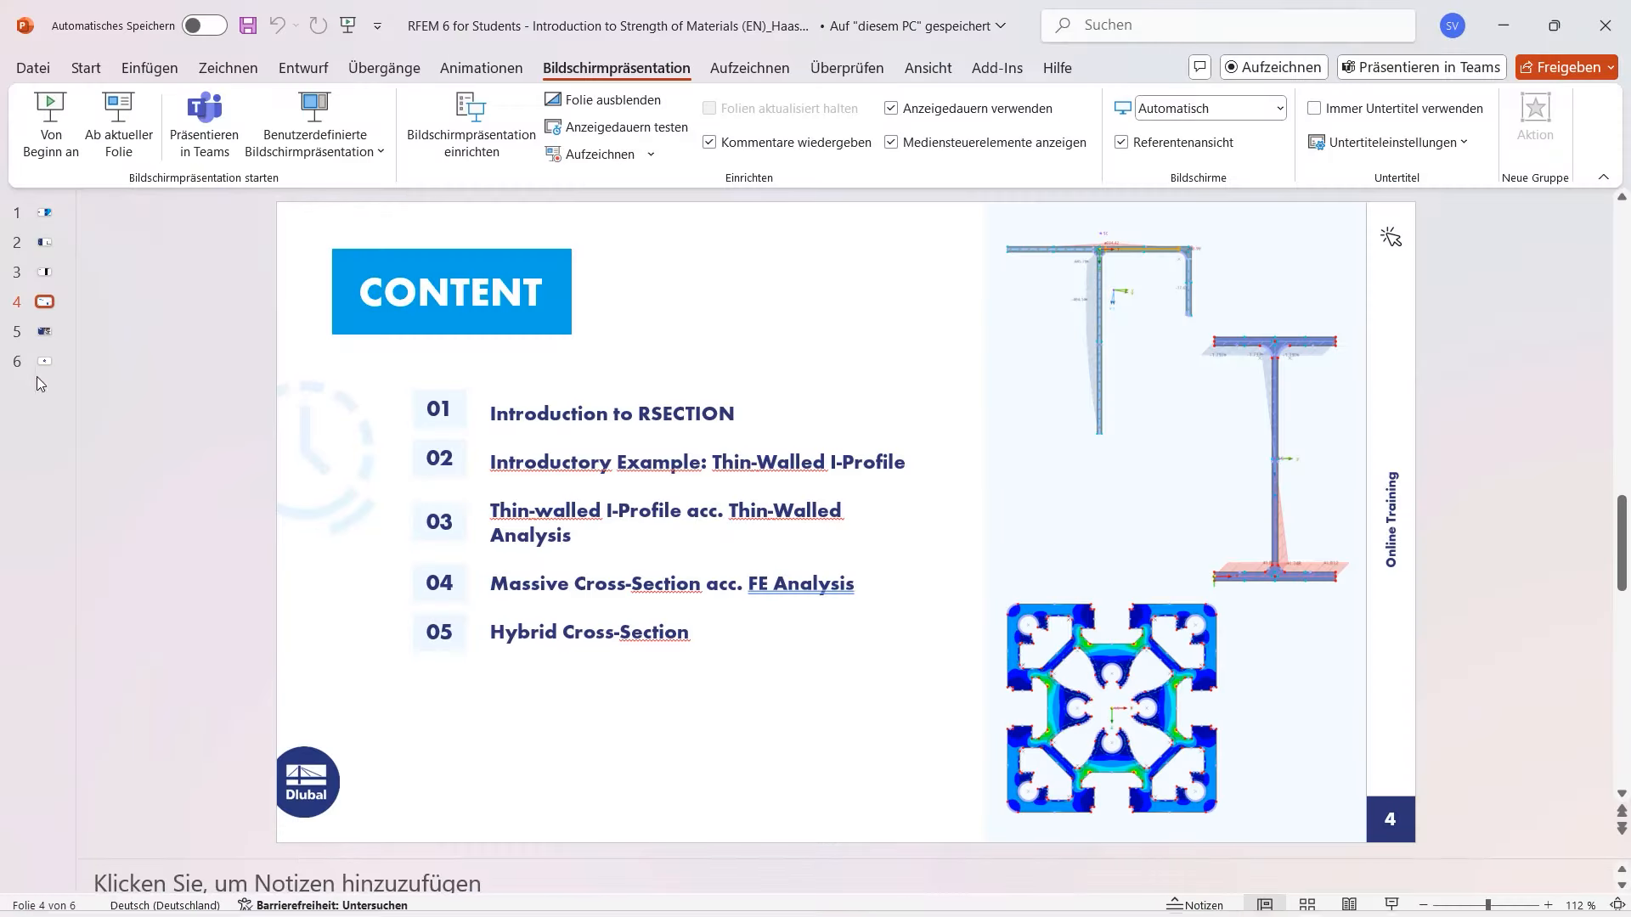
pyautogui.click(124, 119)
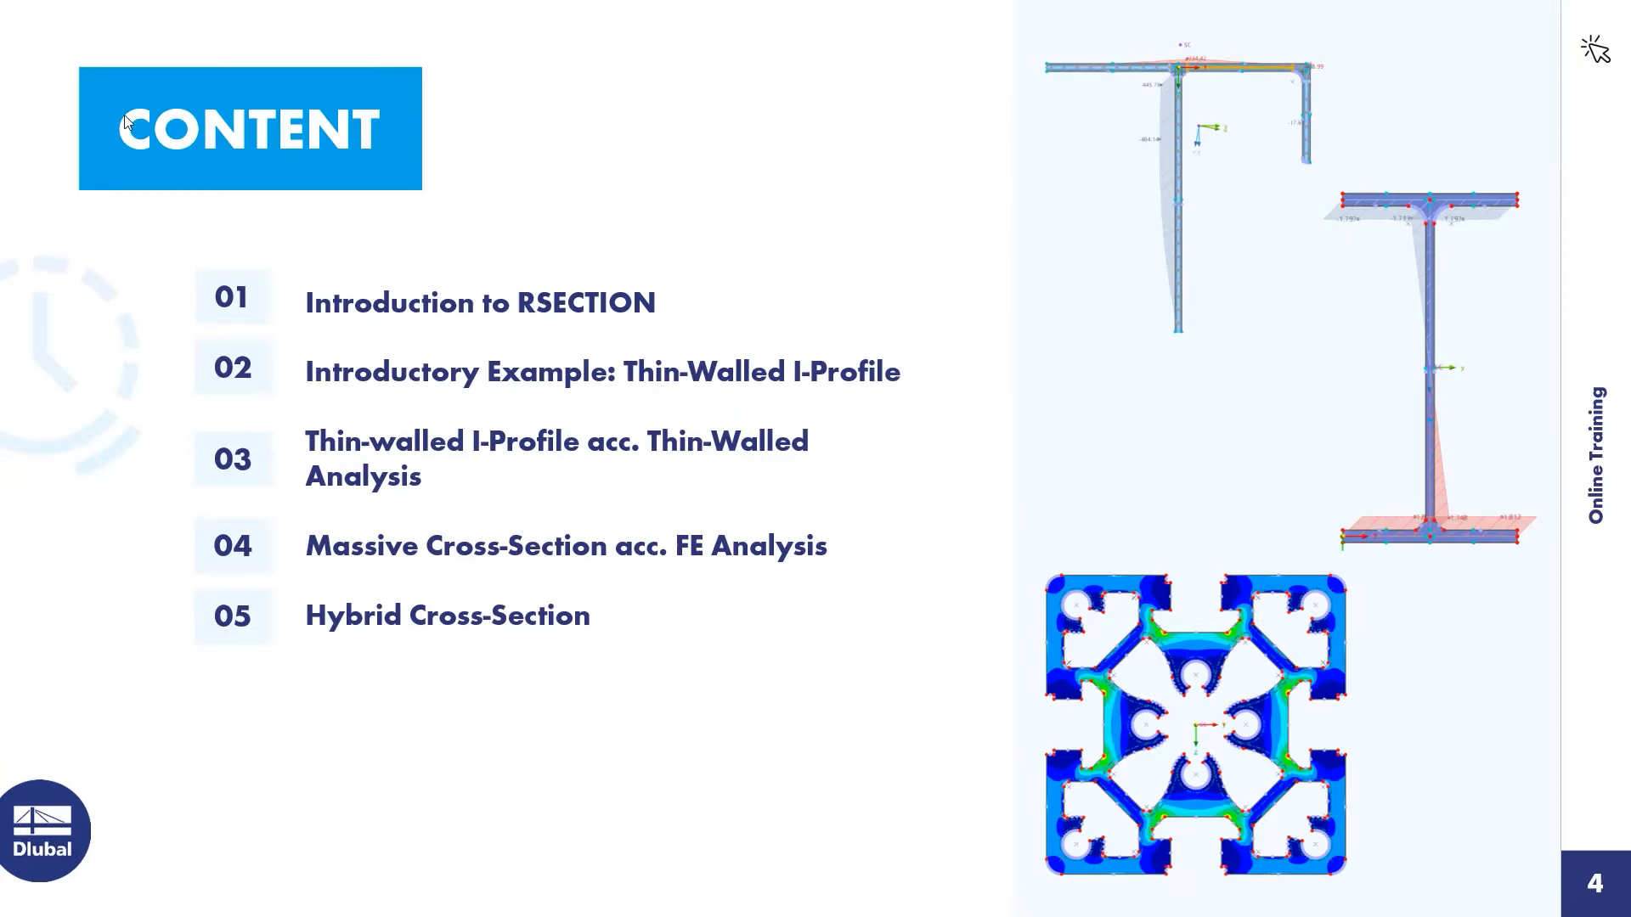
pyautogui.click(499, 352)
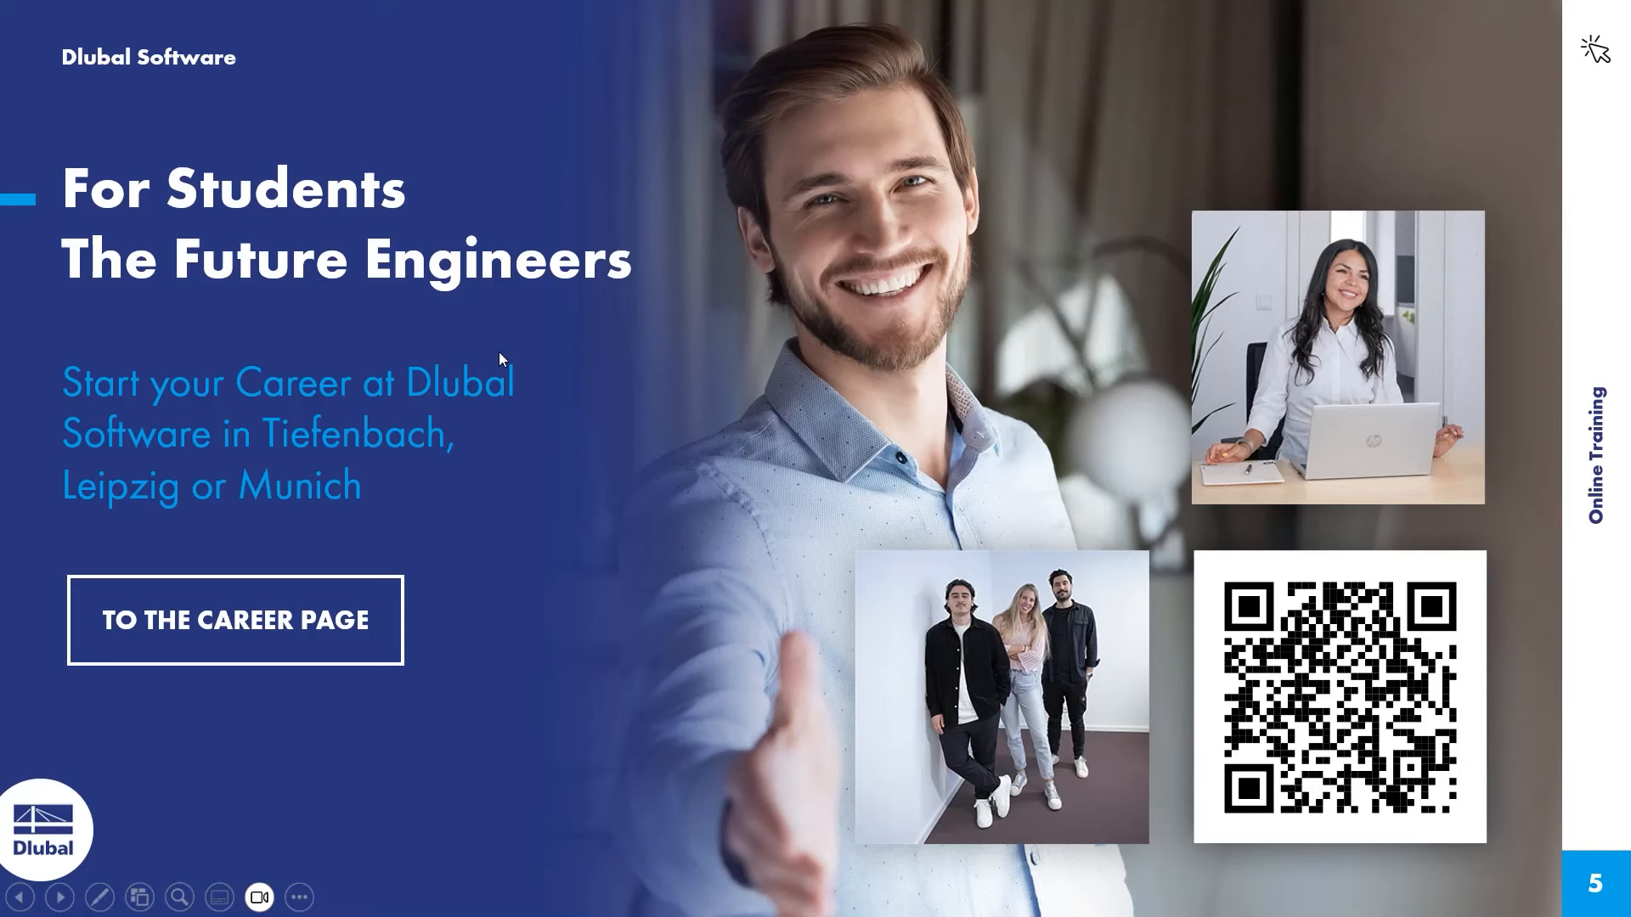